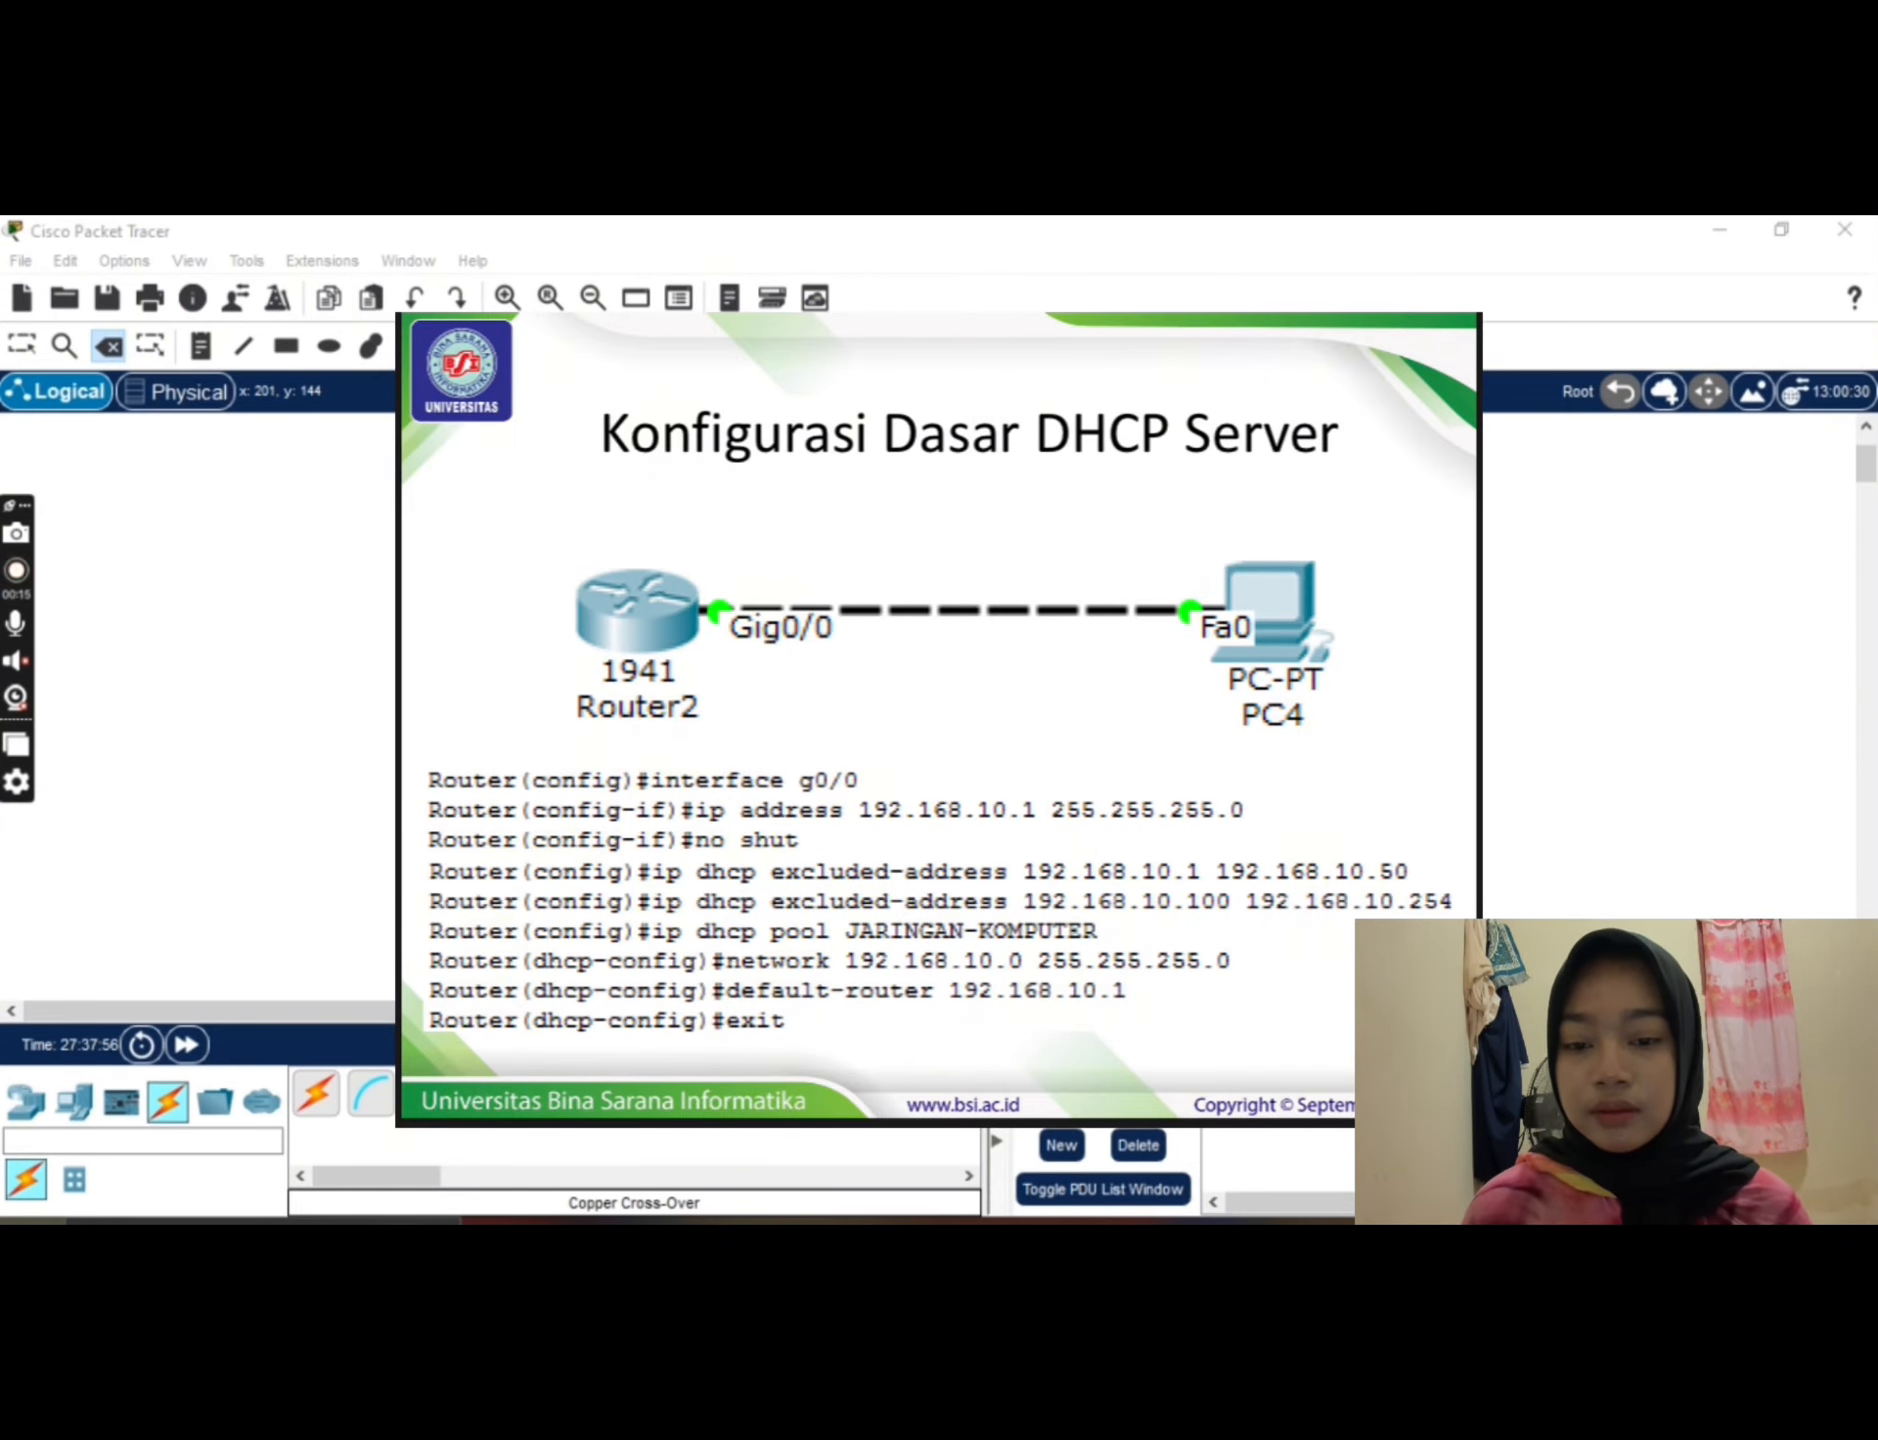
# Step: Place a 1941 router in the logical workspace and a PC to the right of it
pyautogui.click(24, 1103)
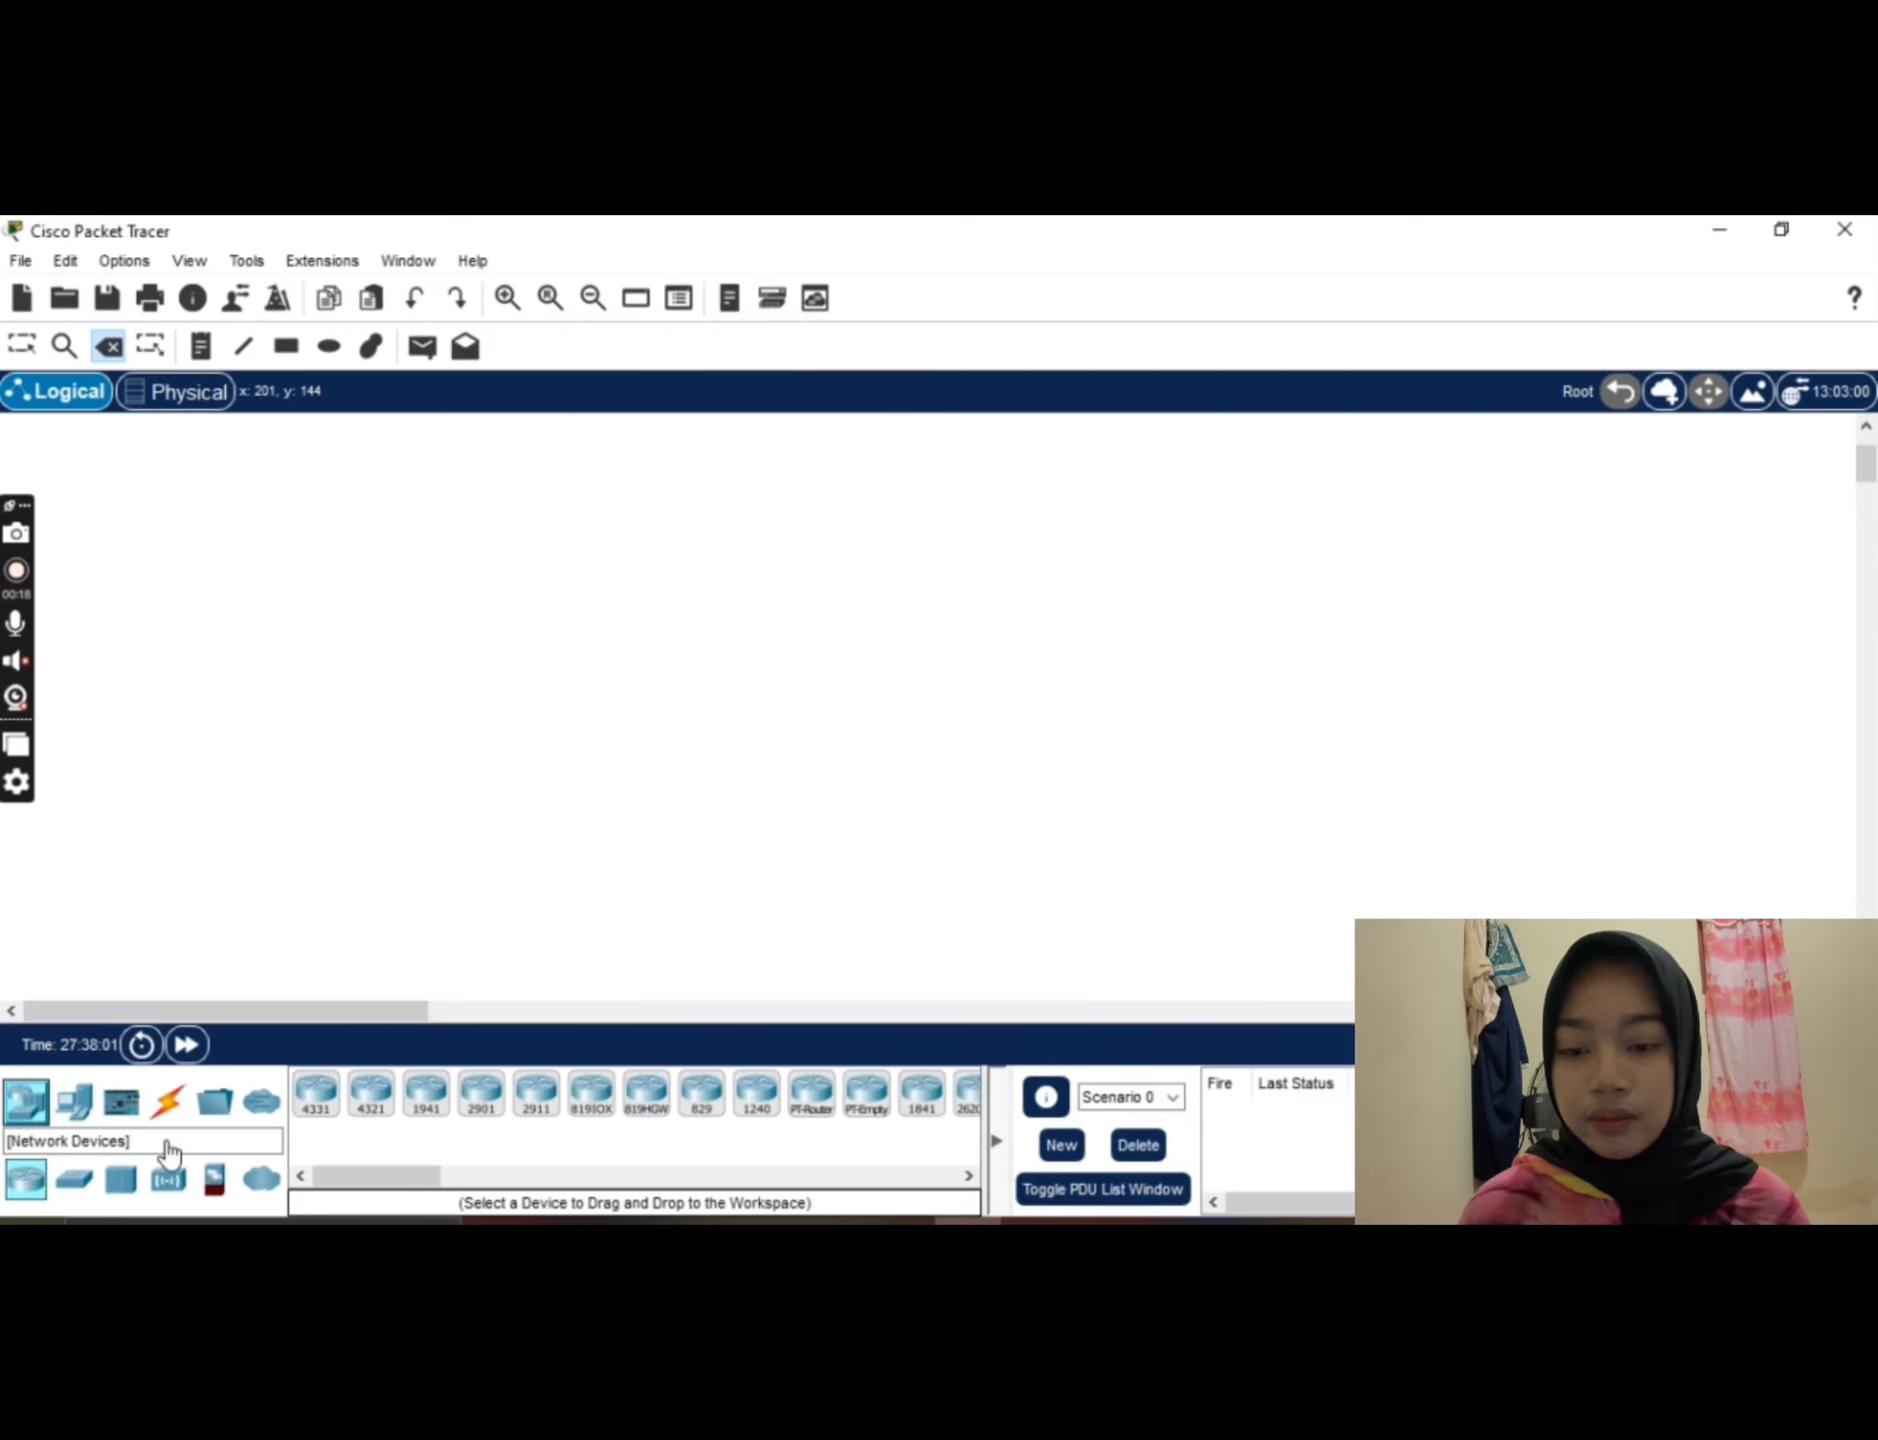
pyautogui.click(430, 1122)
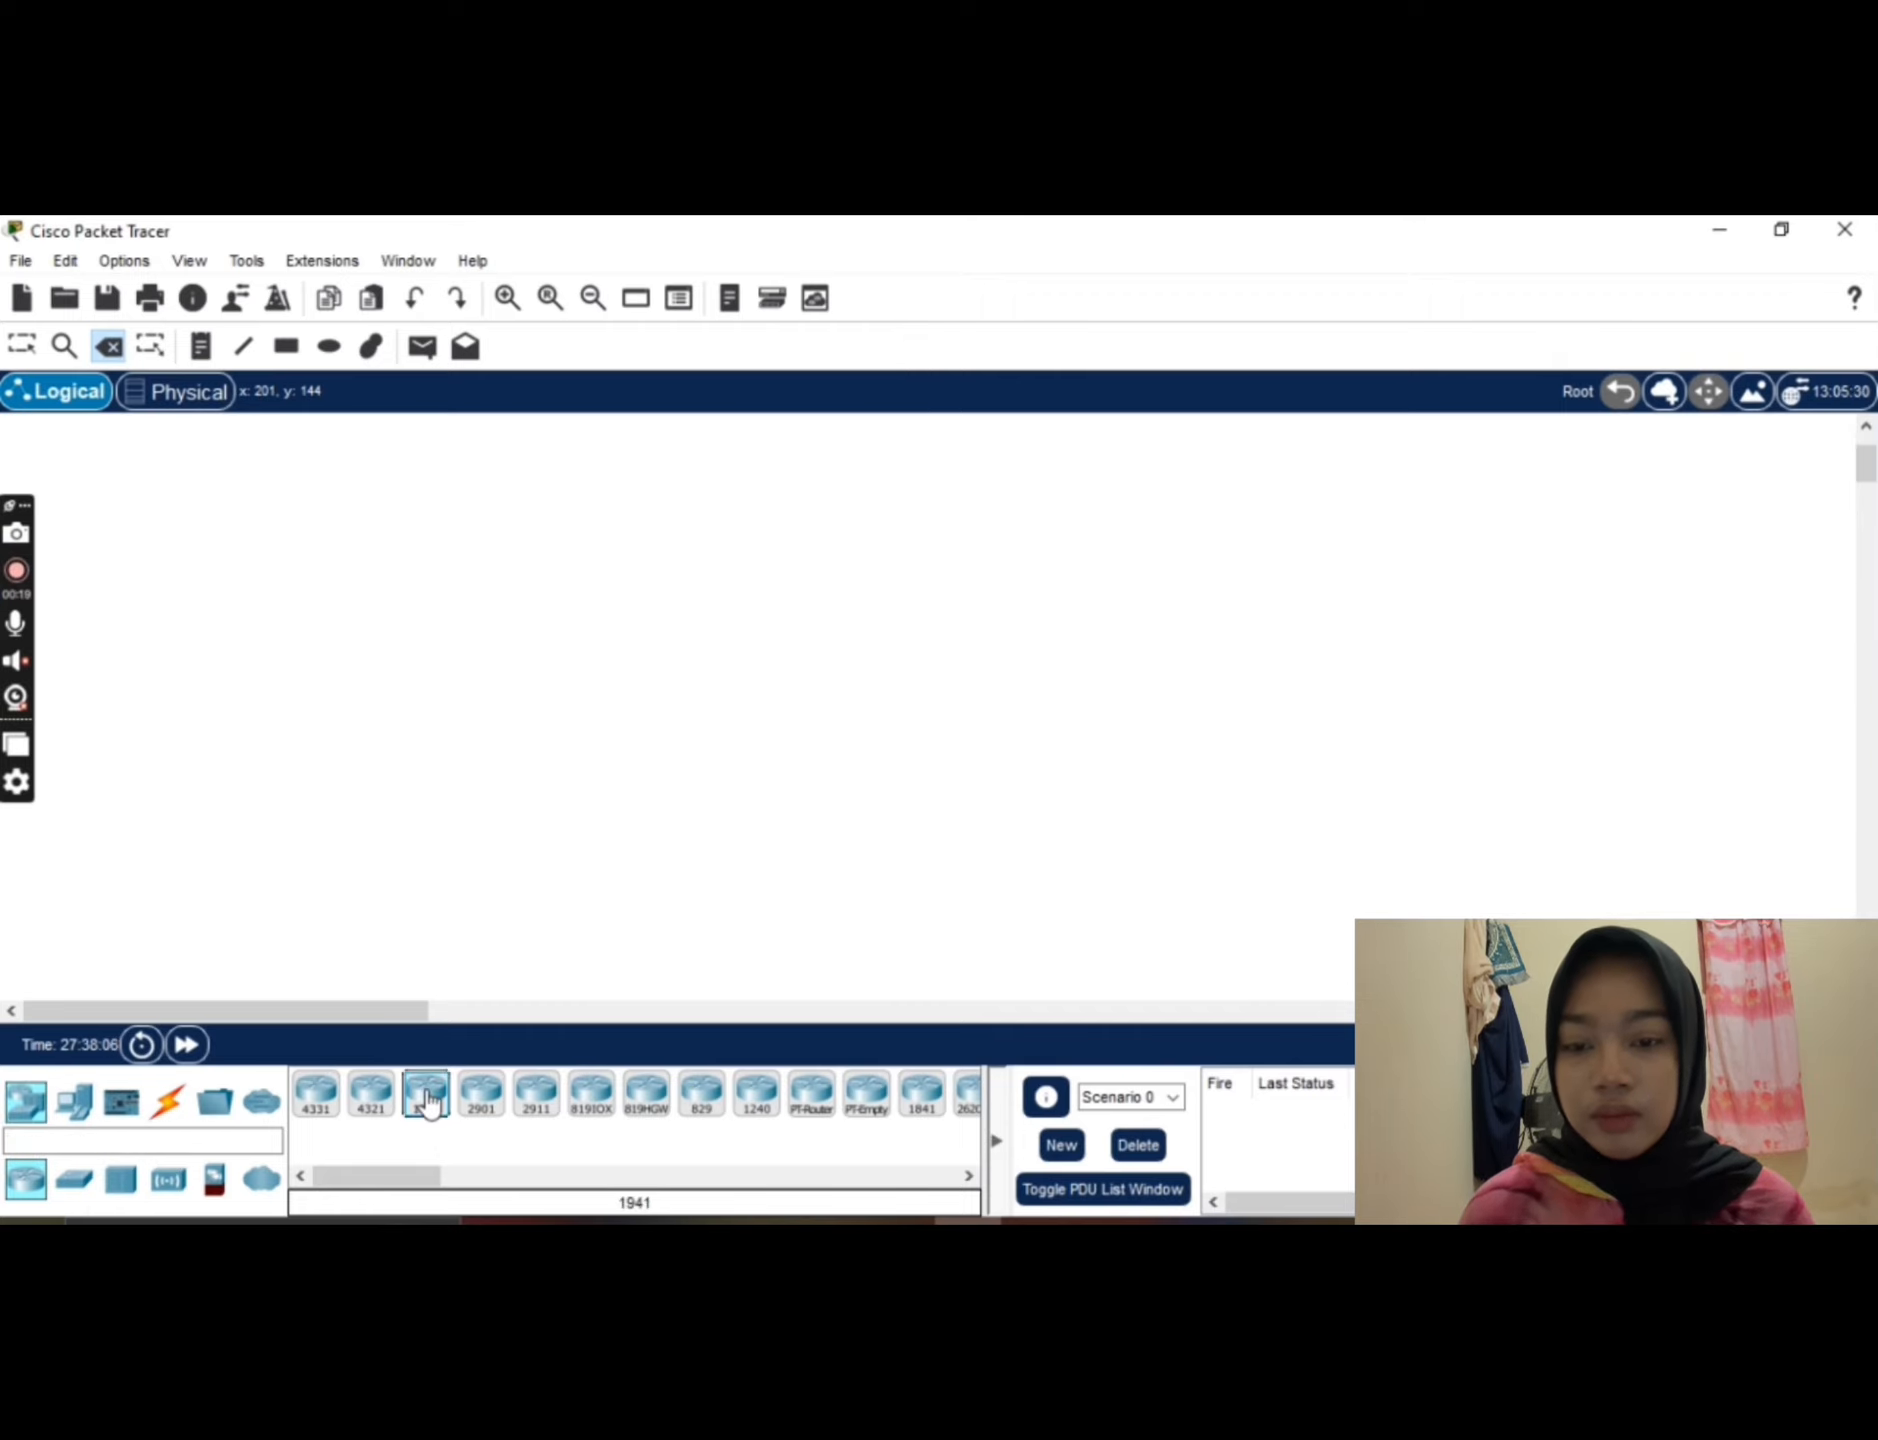
pyautogui.click(516, 679)
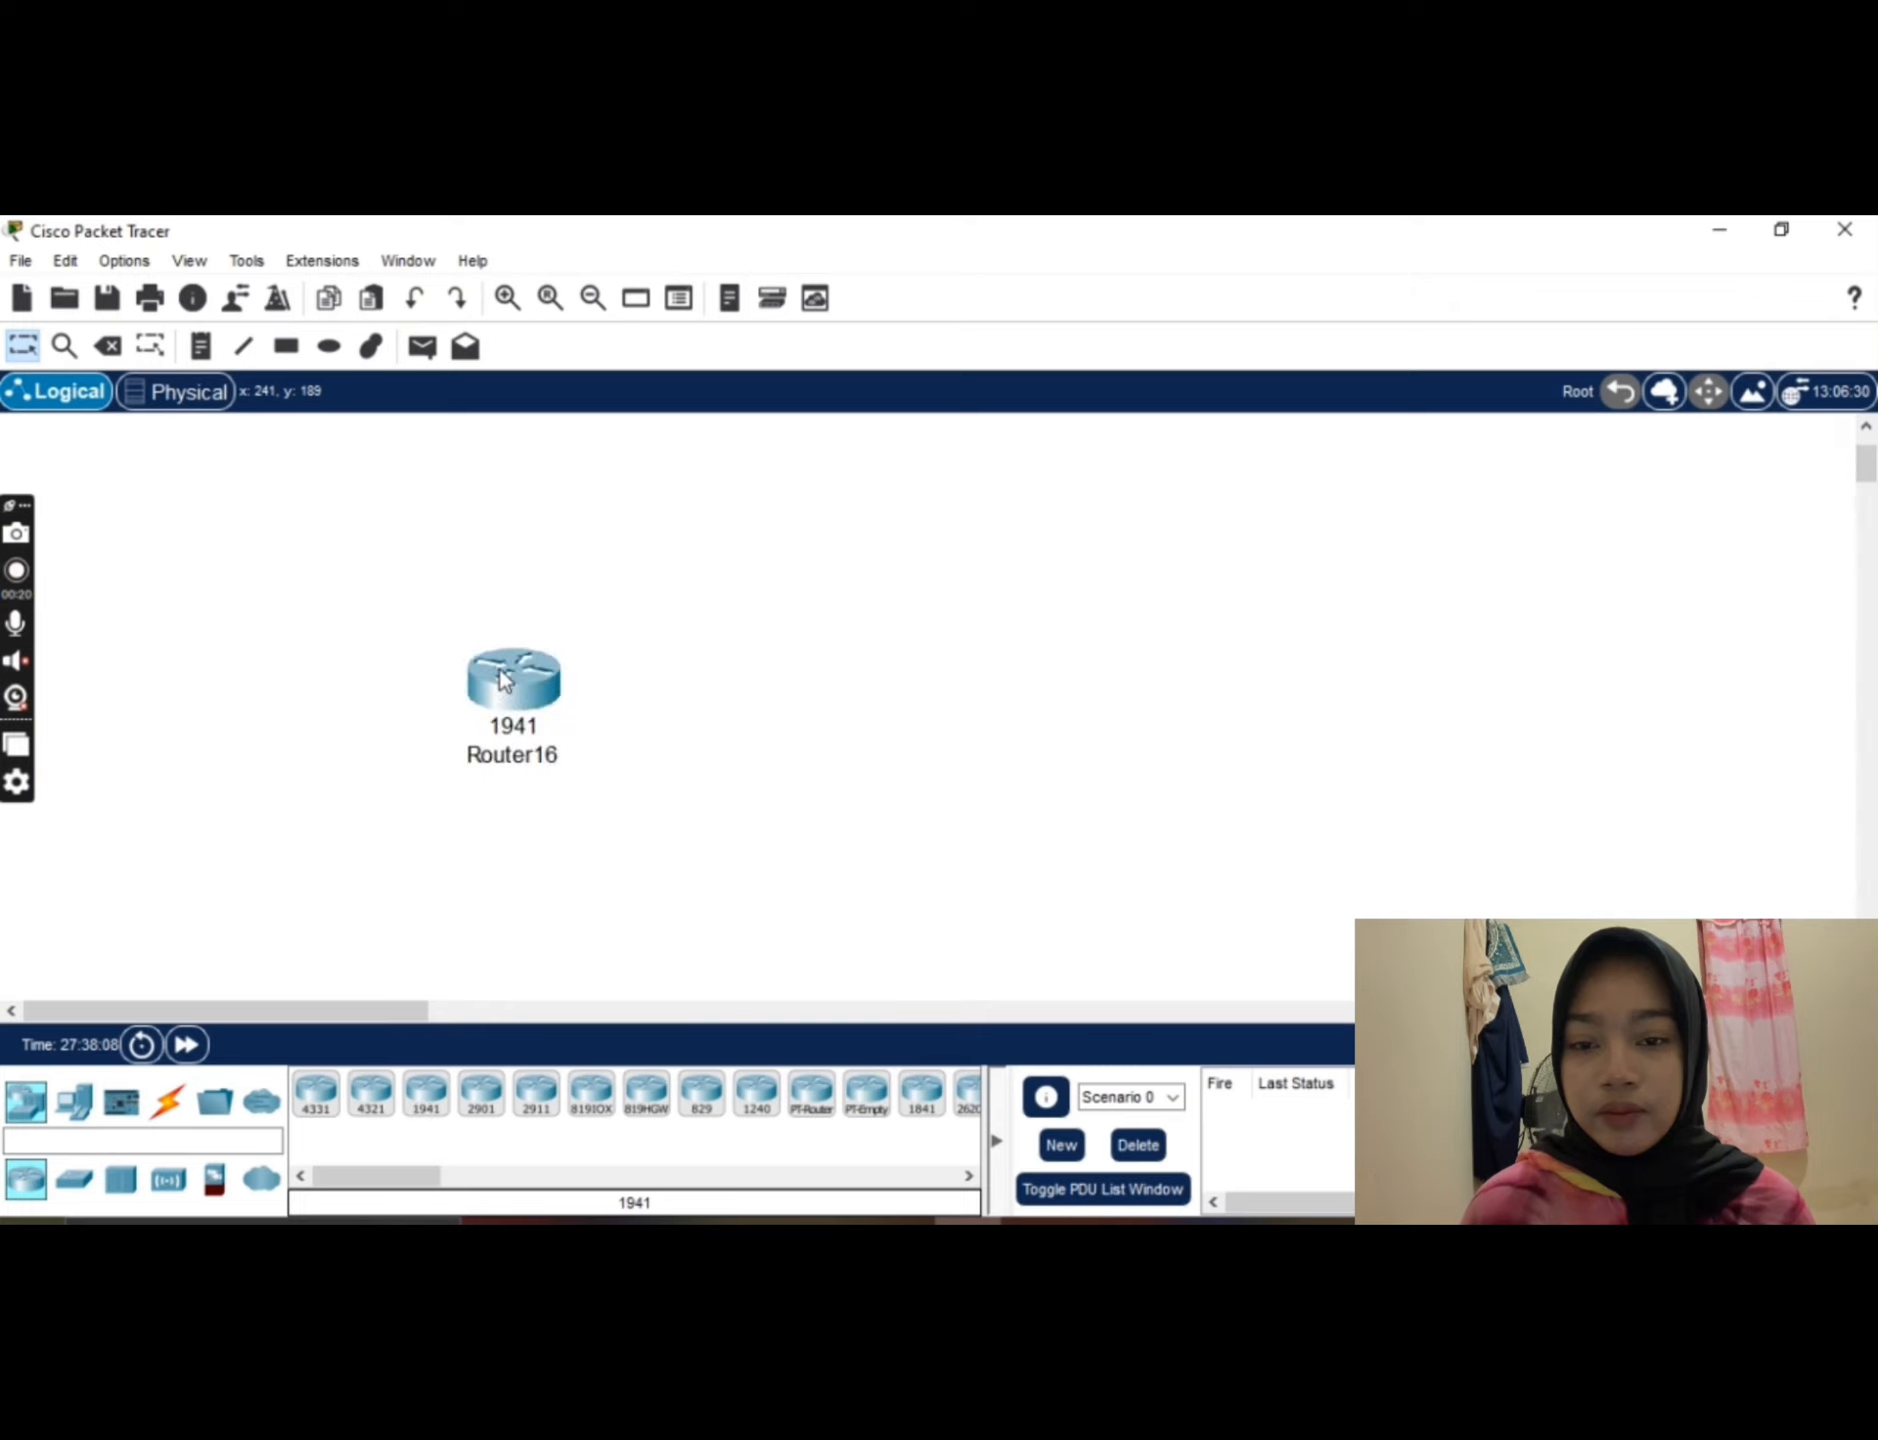
pyautogui.click(73, 1100)
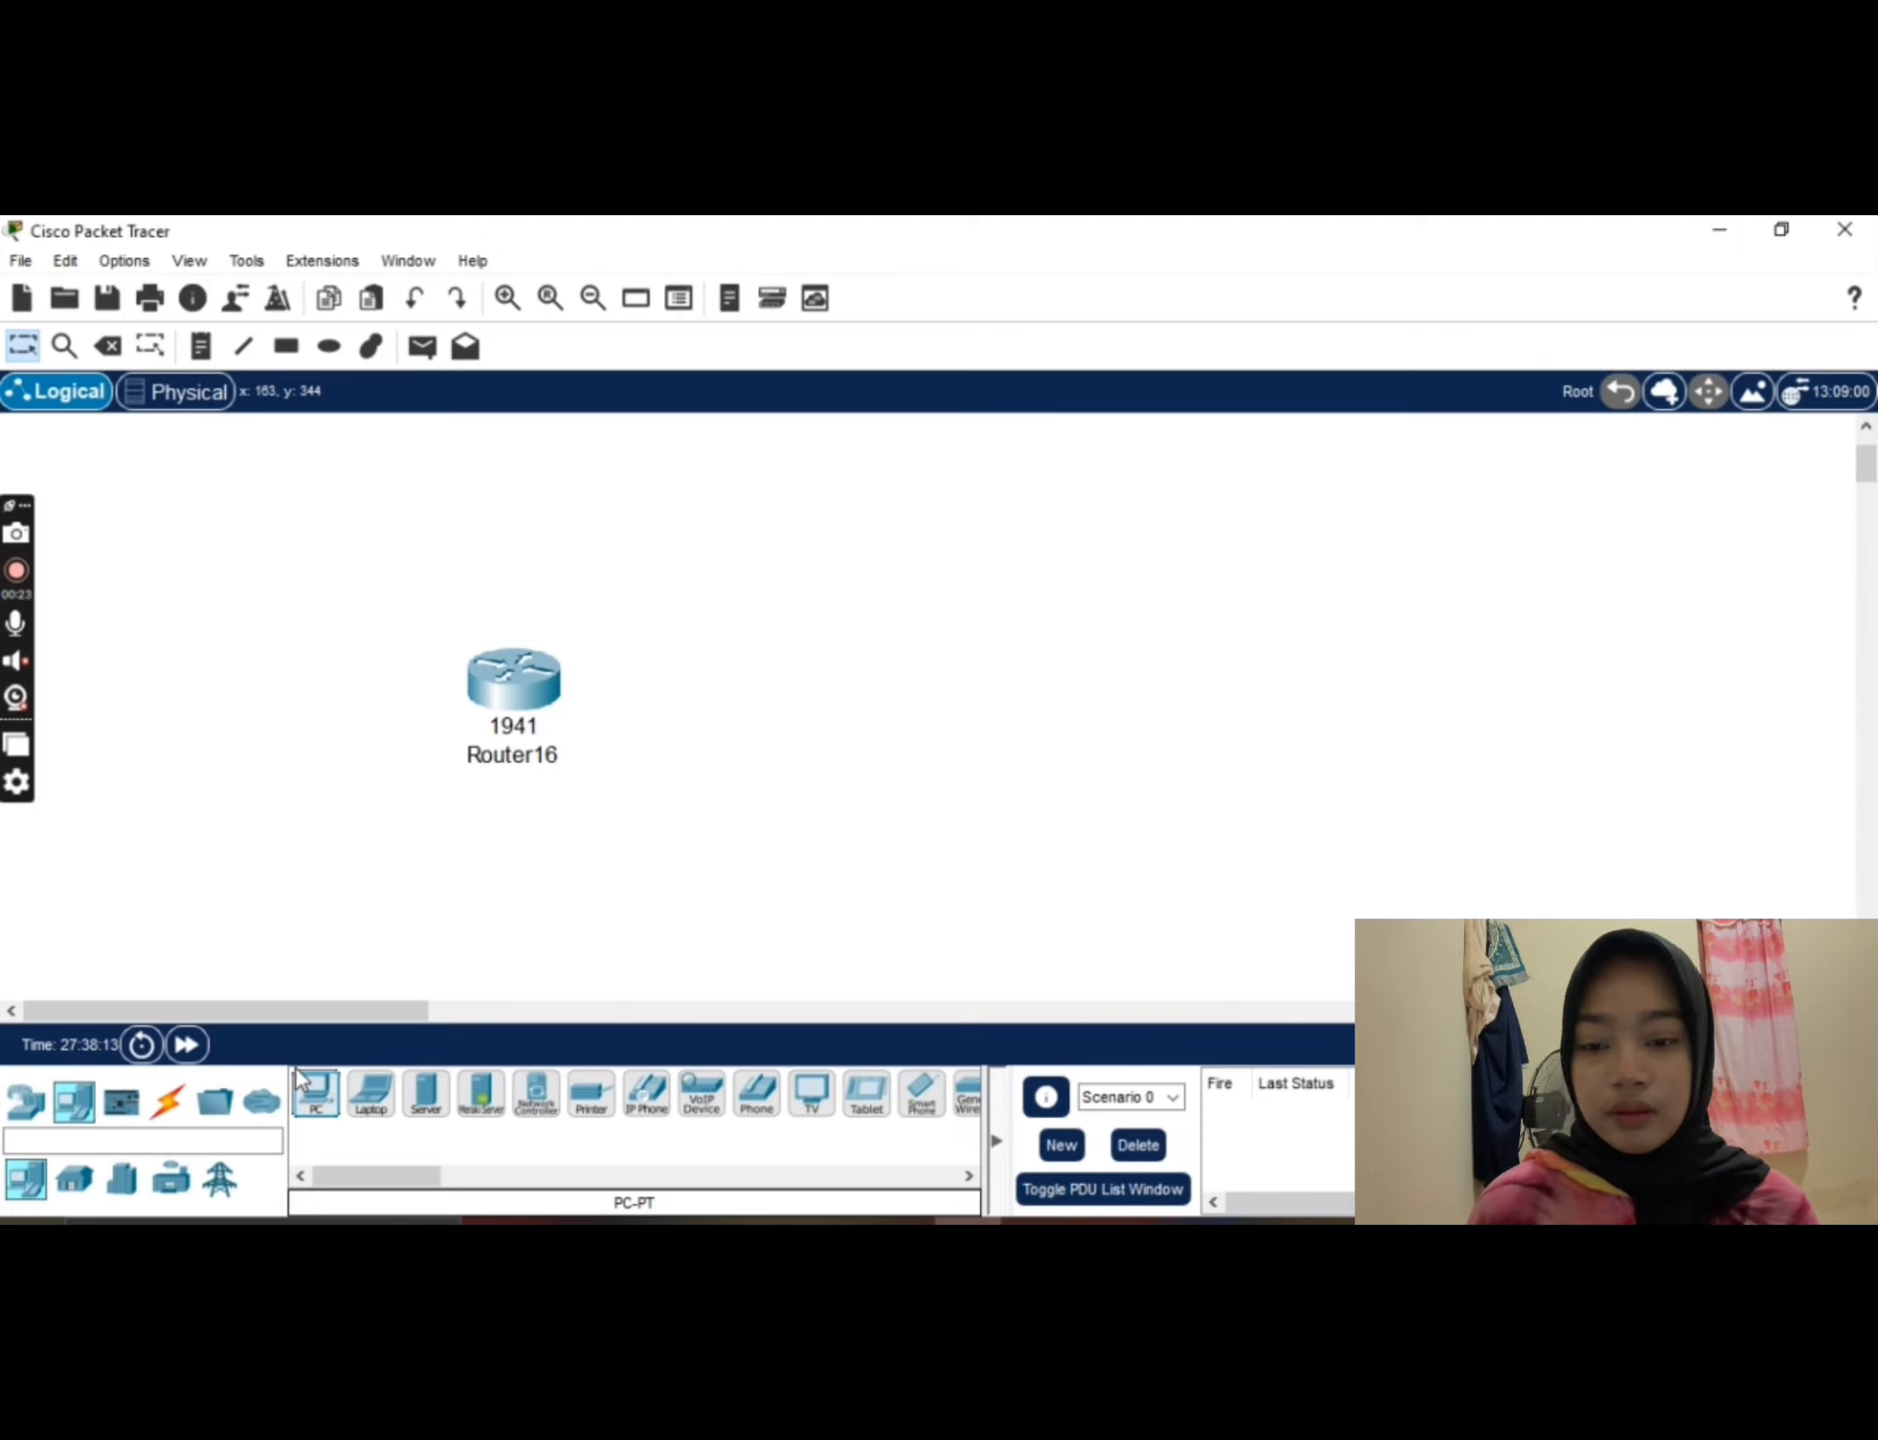
pyautogui.click(333, 1105)
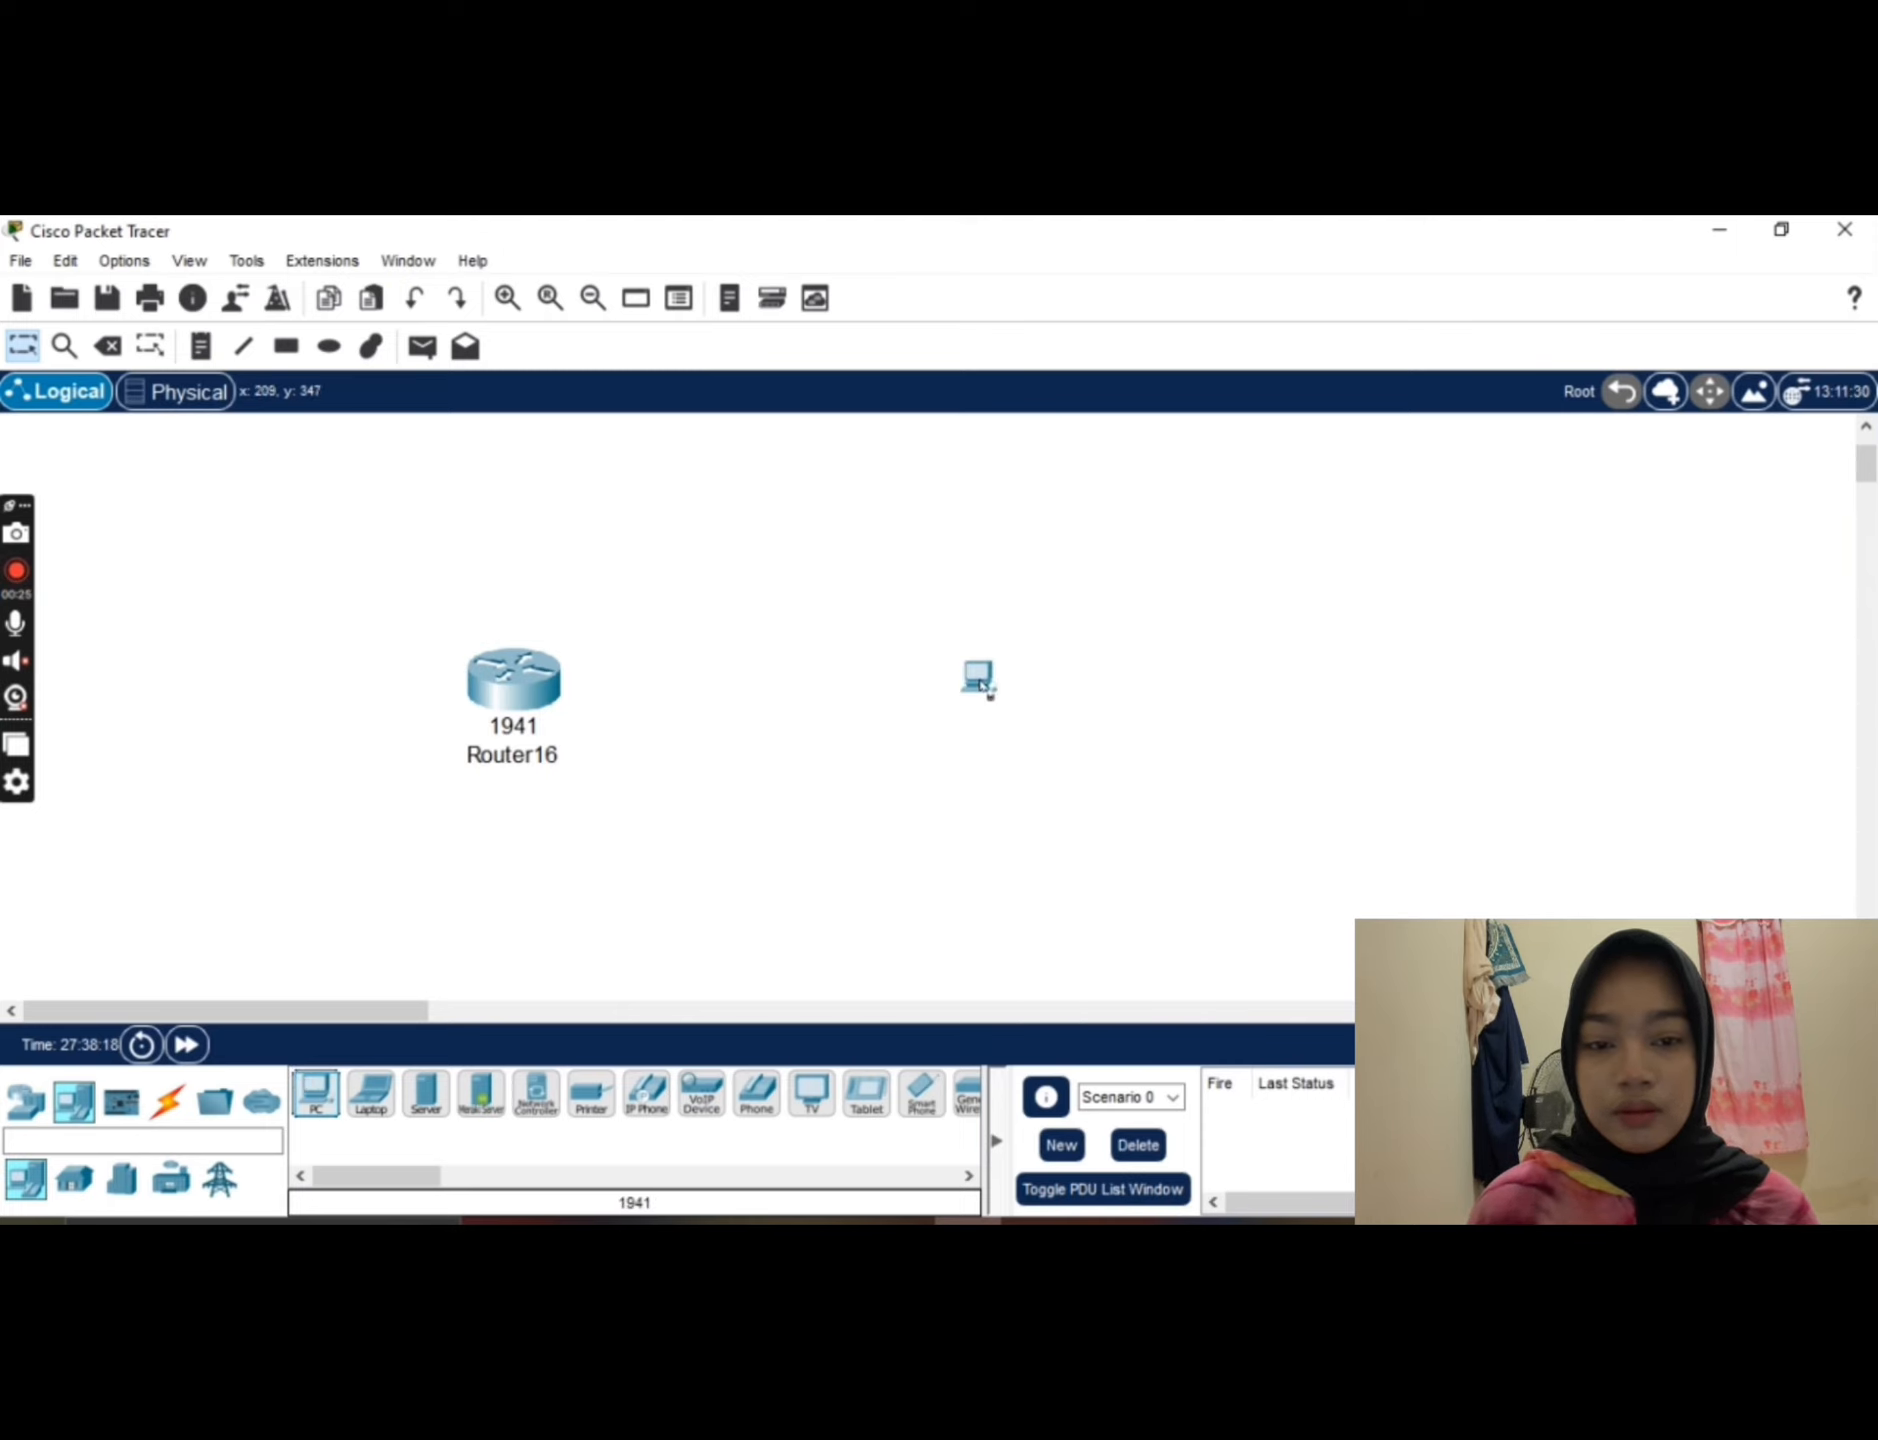
pyautogui.click(1000, 700)
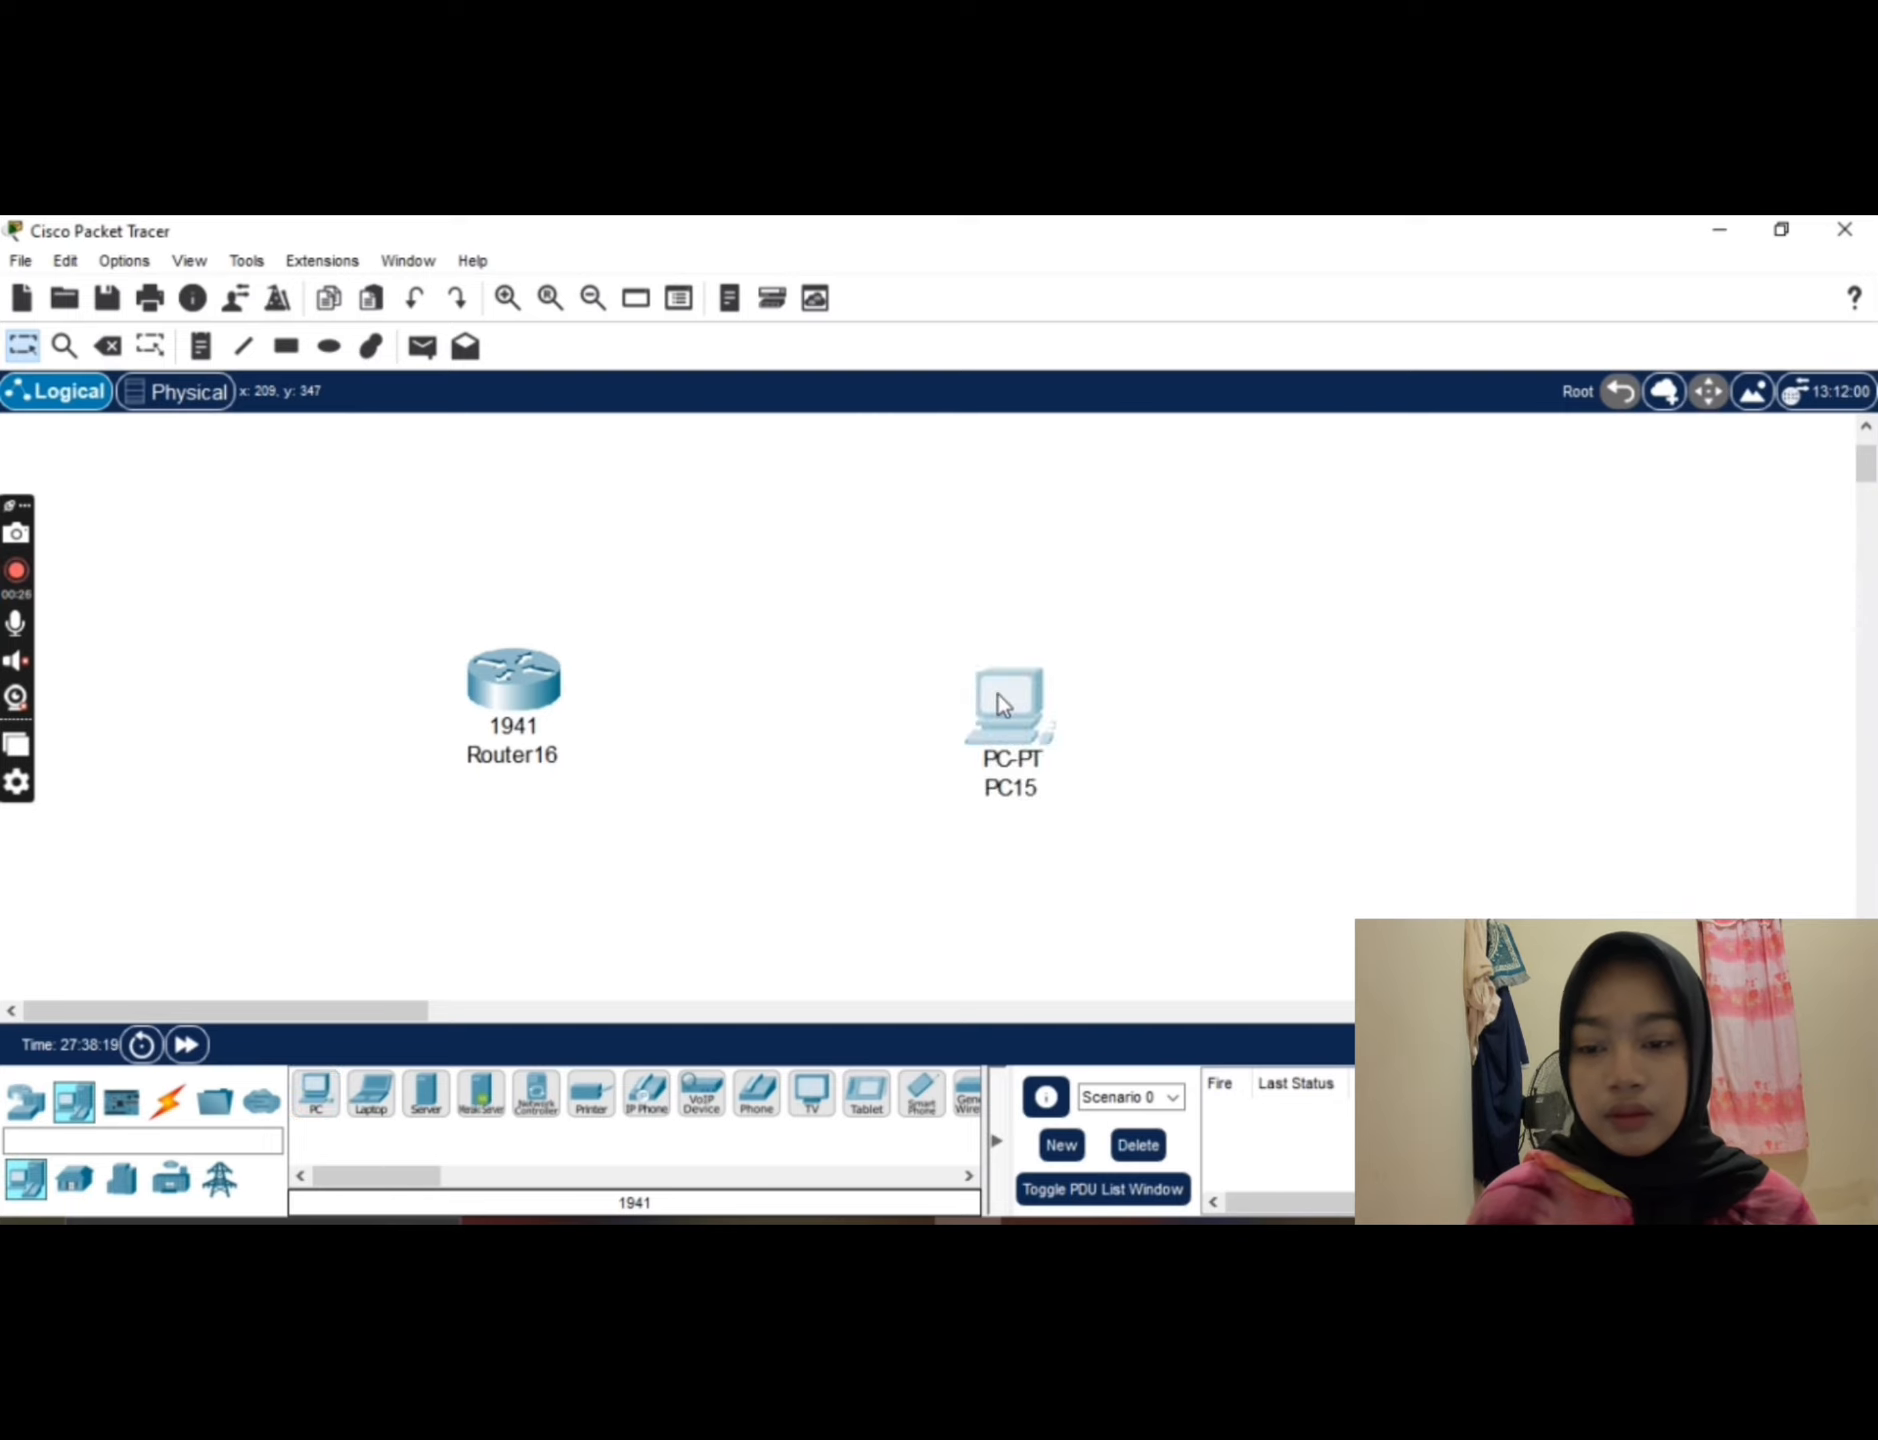
# Step: Connect the router's GigabitEthernet0/0 to the PC's FastEthernet0 with a Copper Cross-Over cable and align the PC level with the router
pyautogui.click(166, 1101)
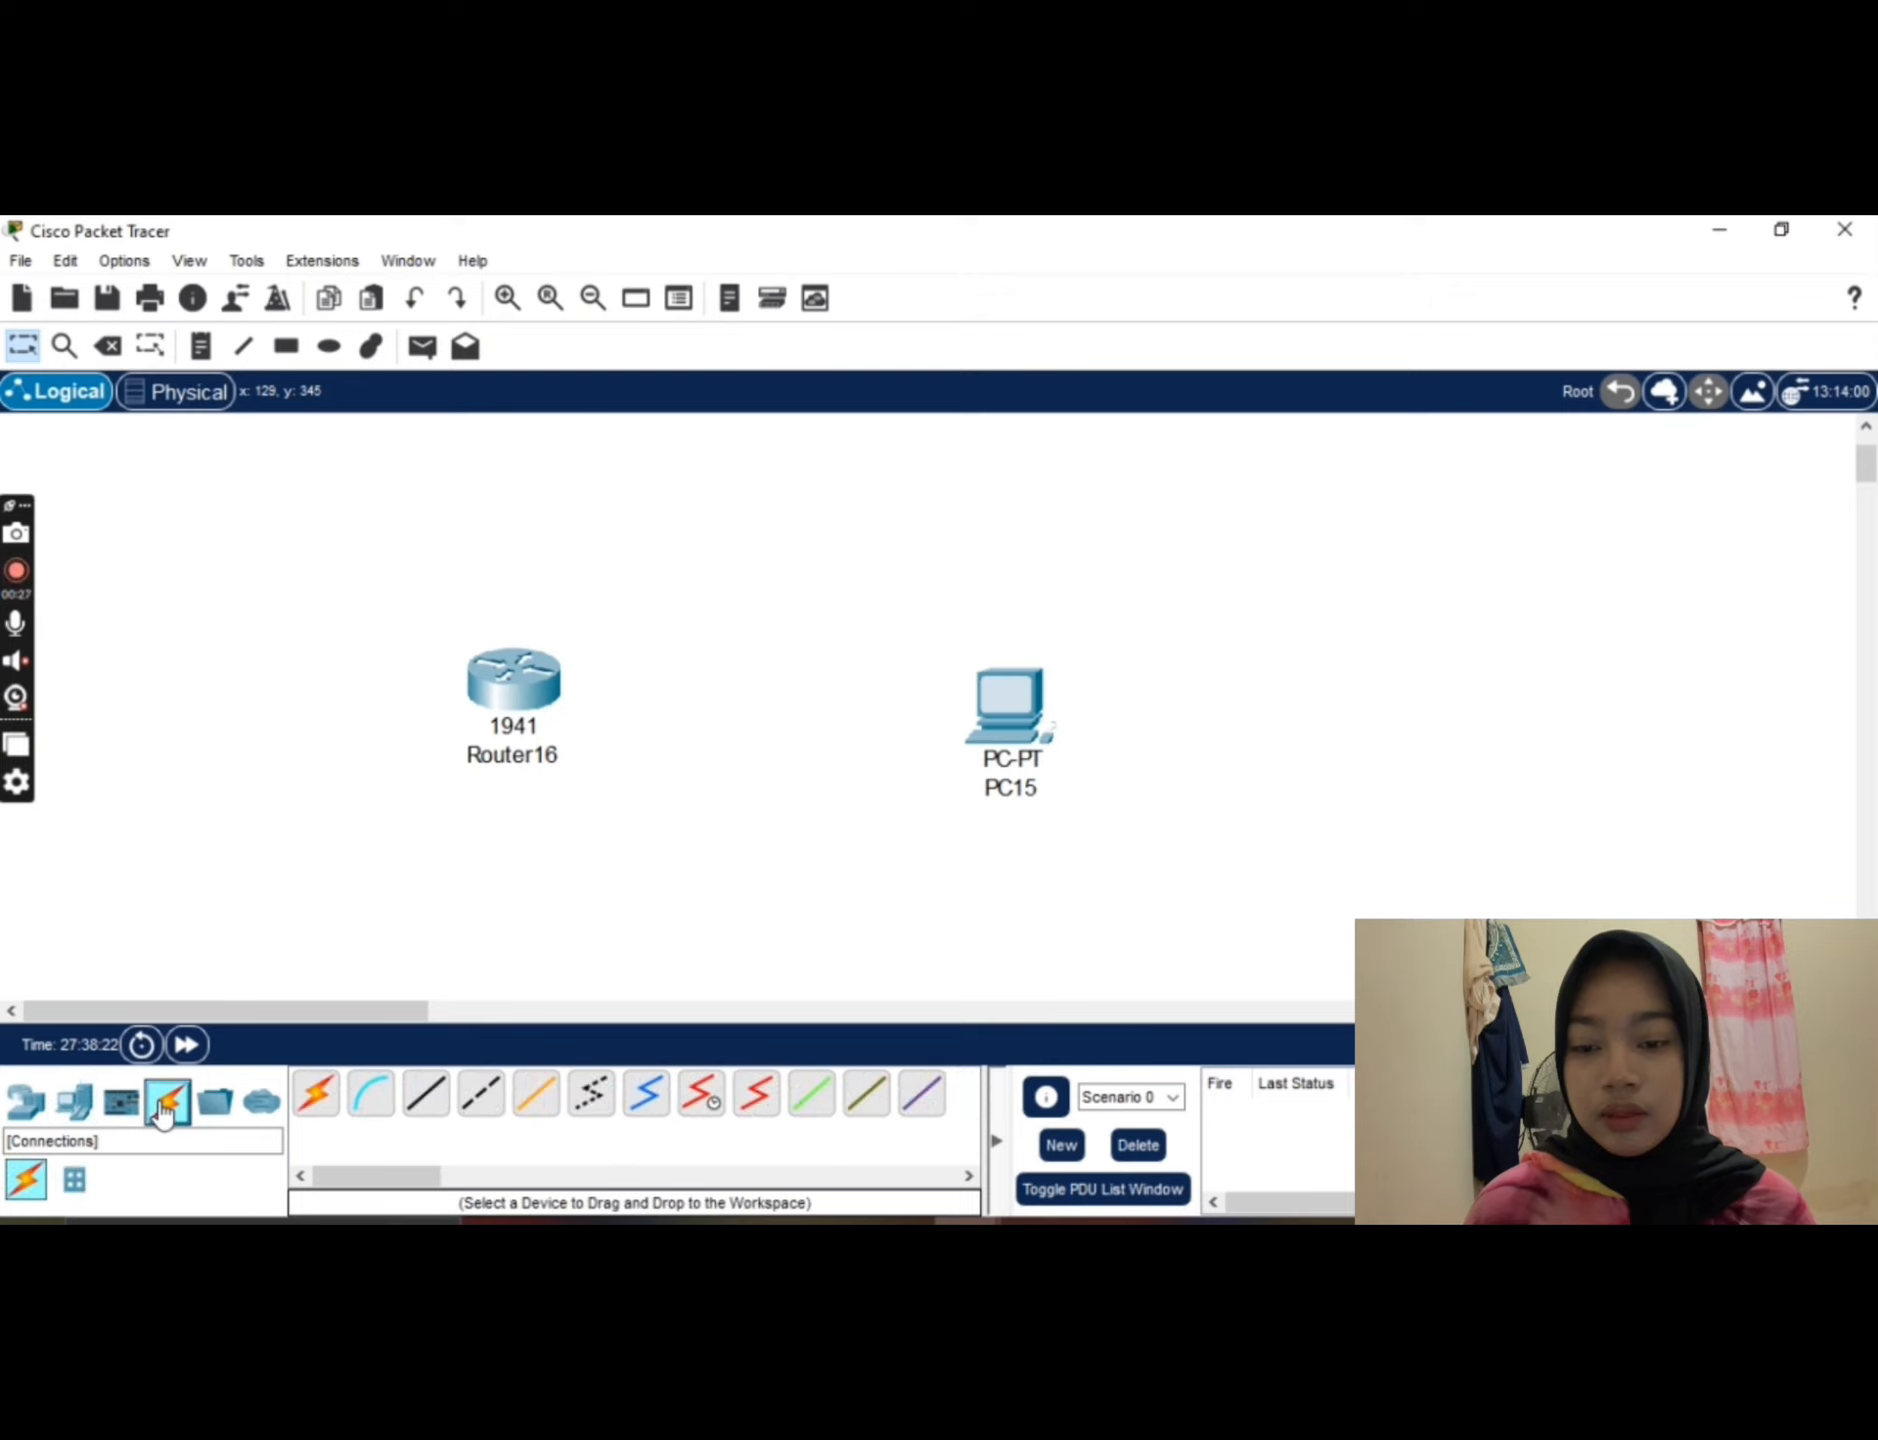
pyautogui.click(481, 1096)
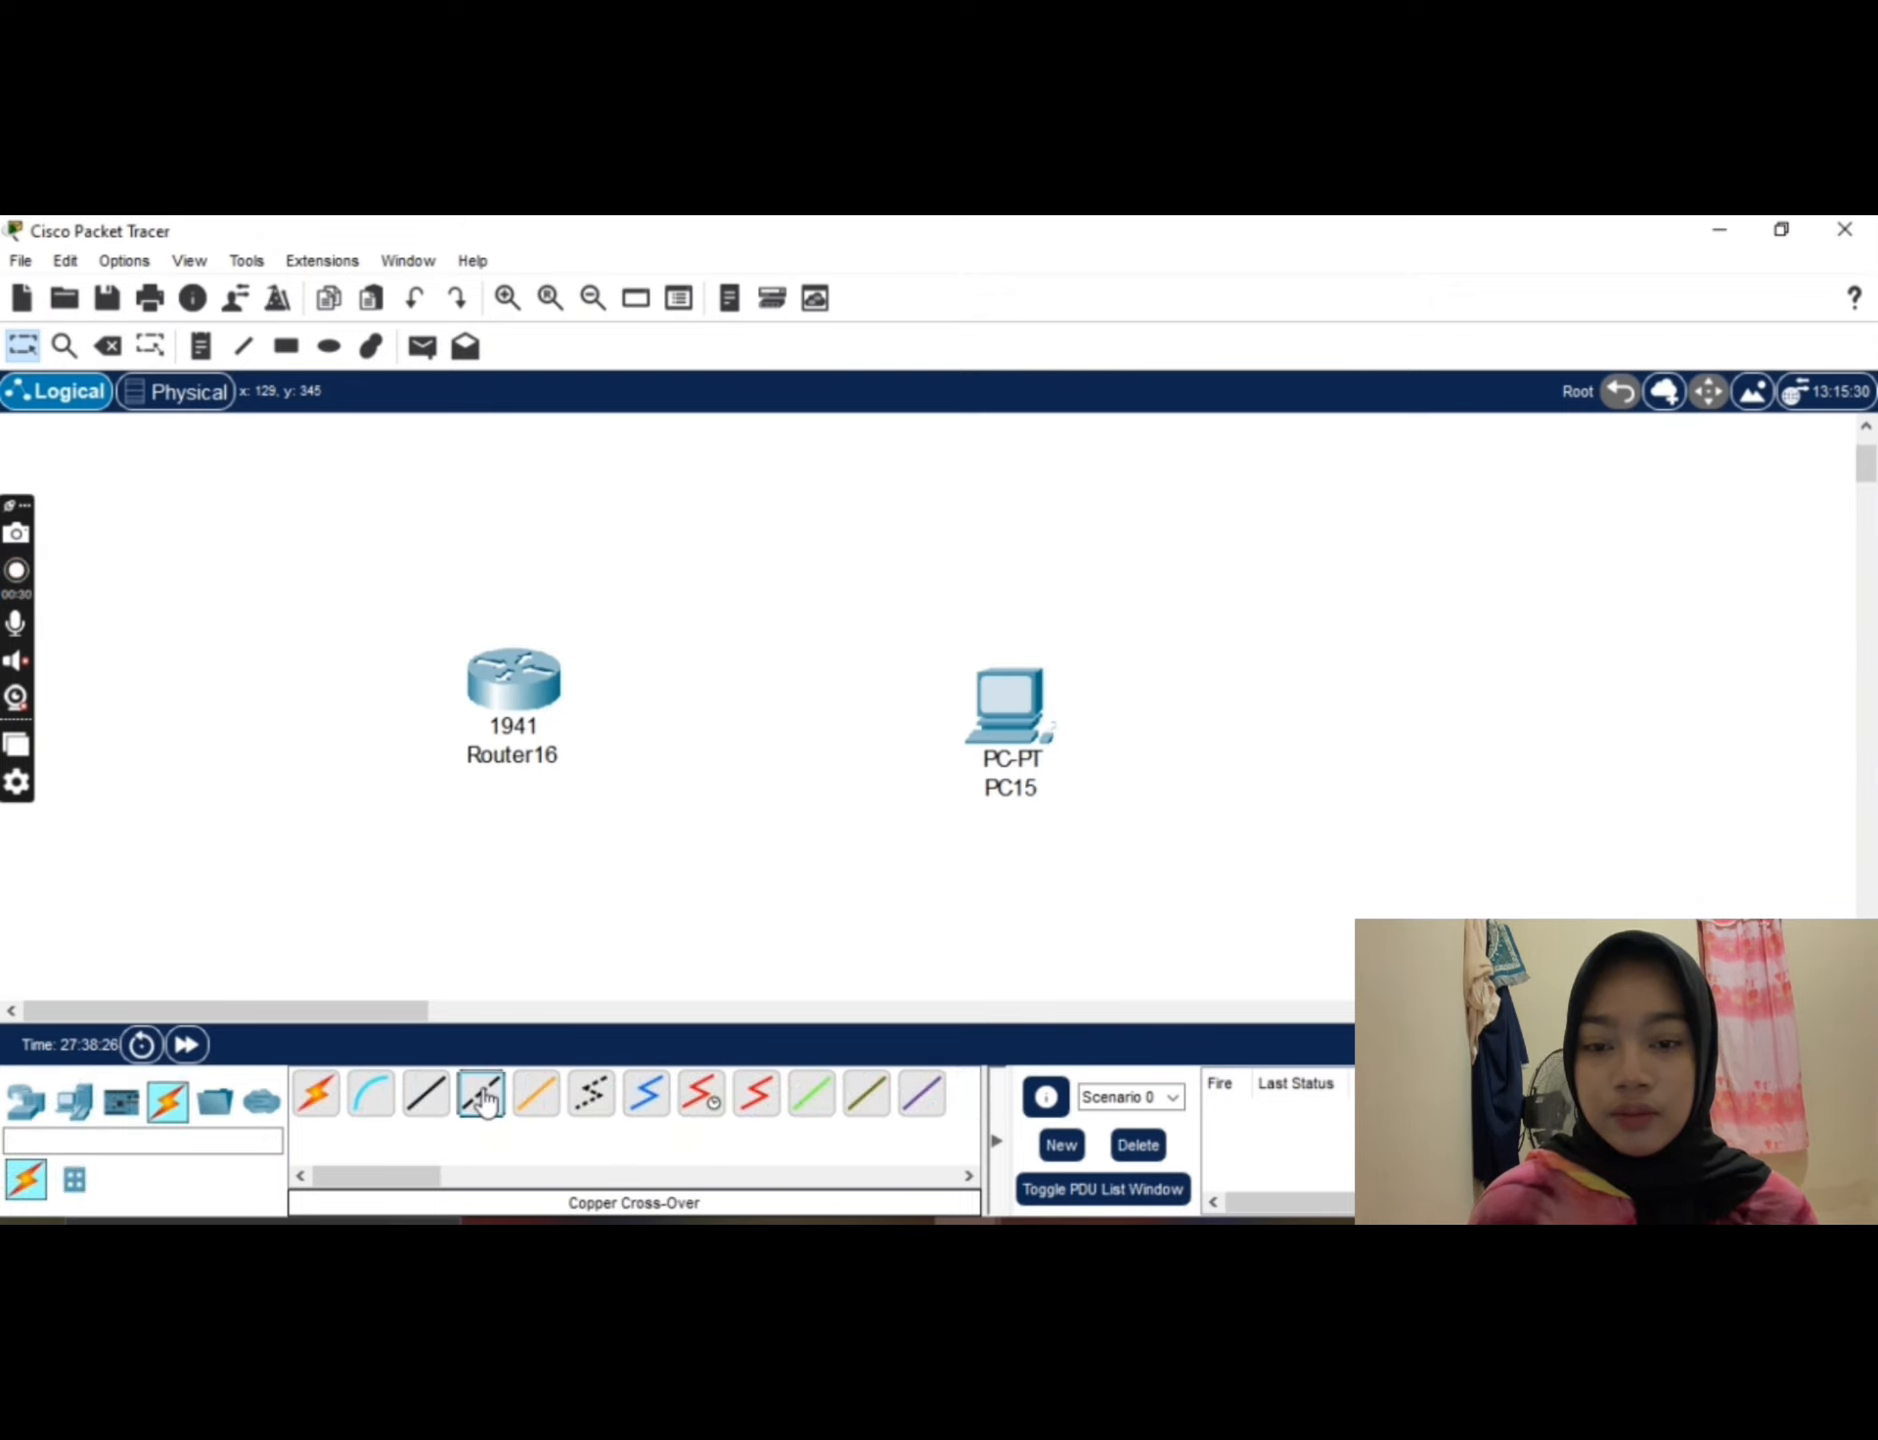
pyautogui.click(514, 679)
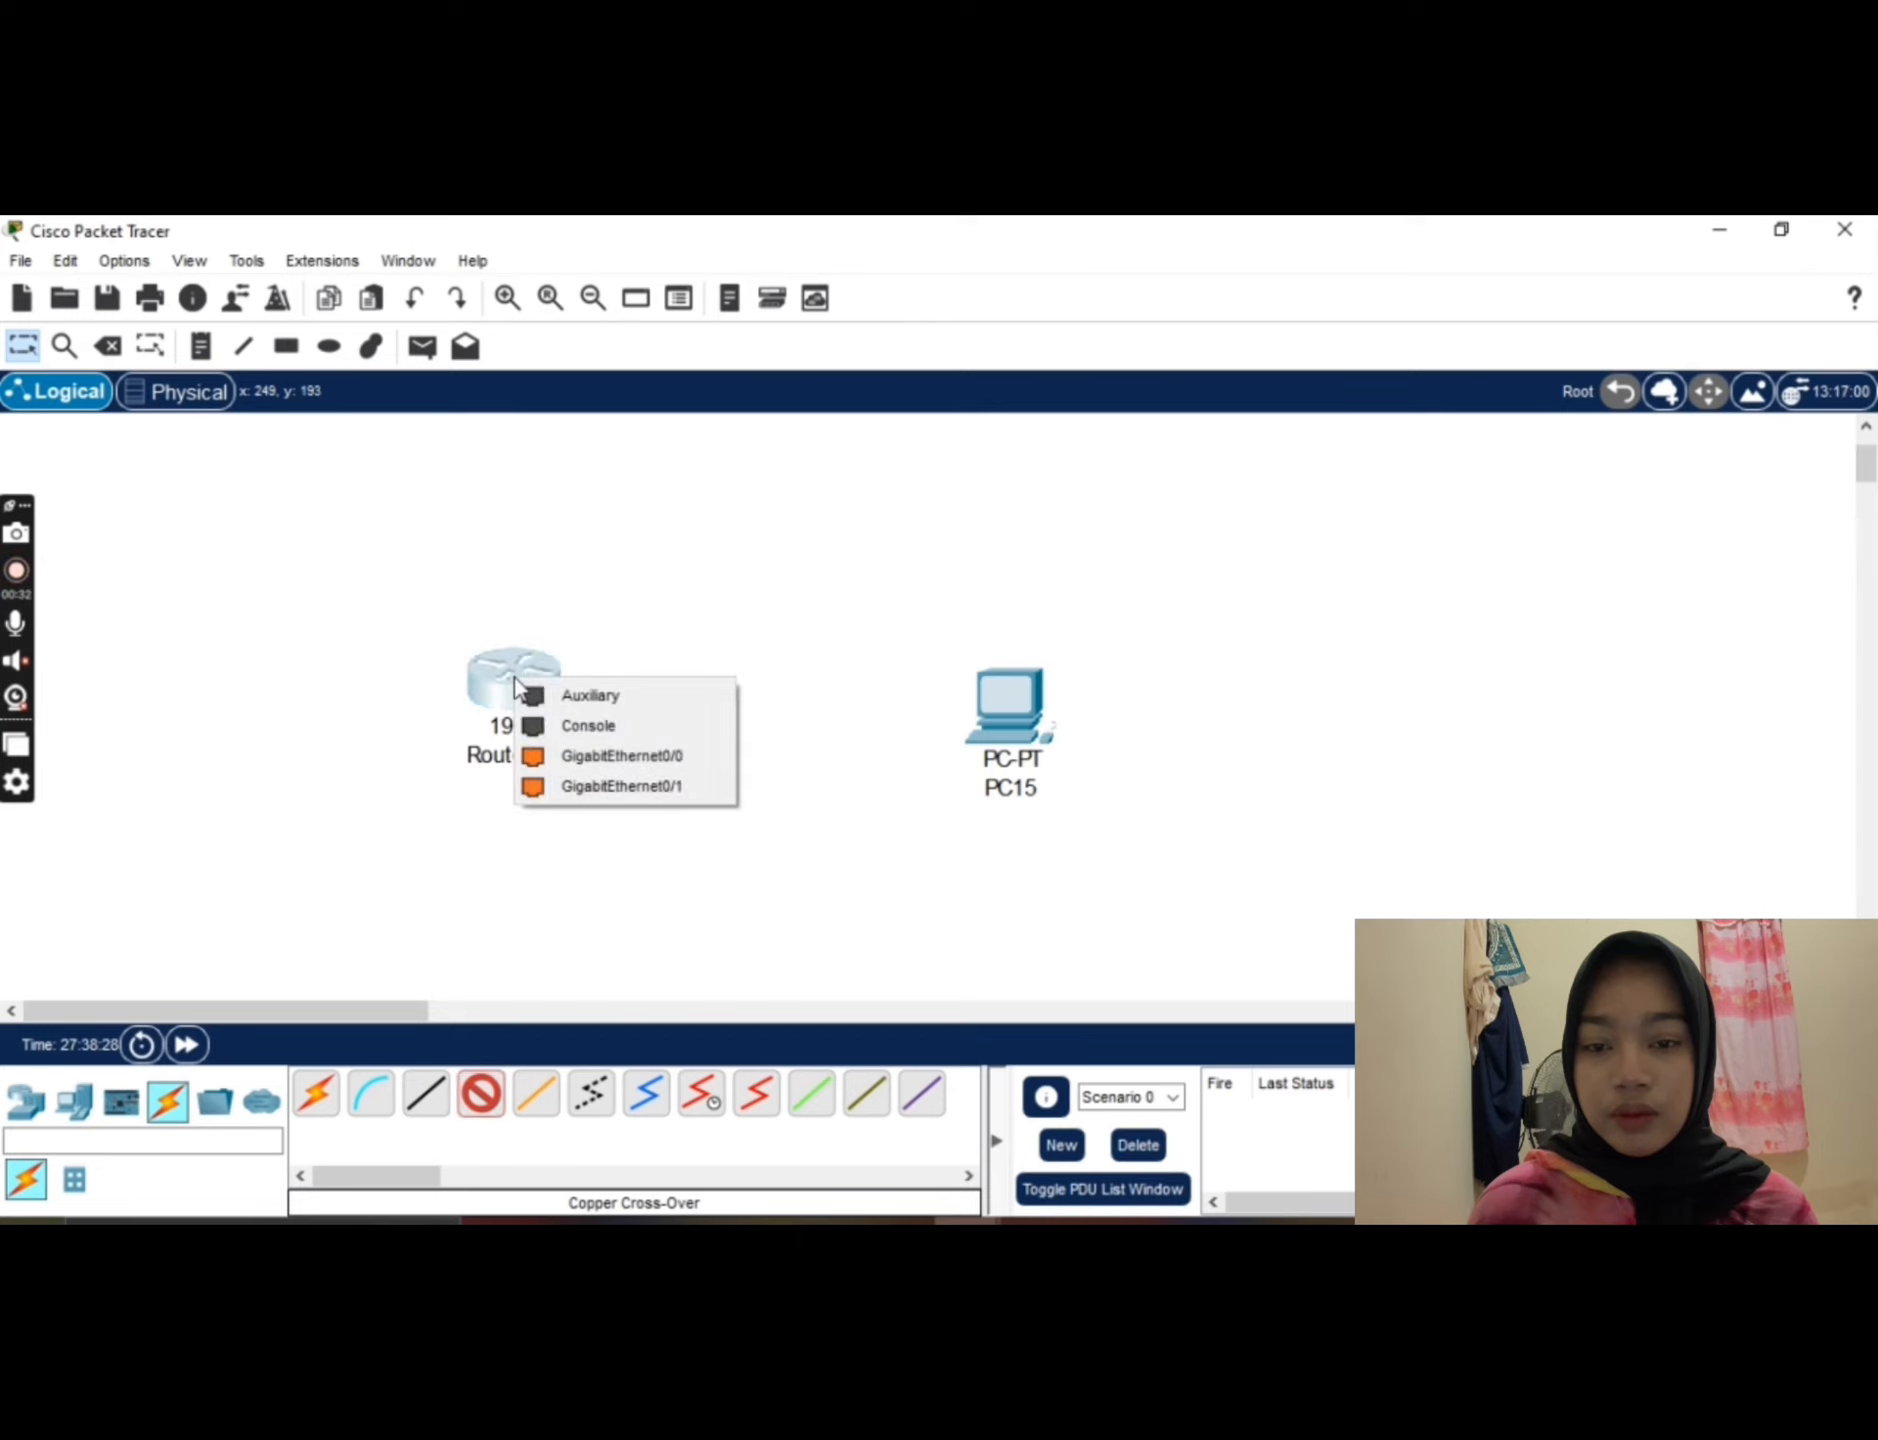
pyautogui.click(558, 757)
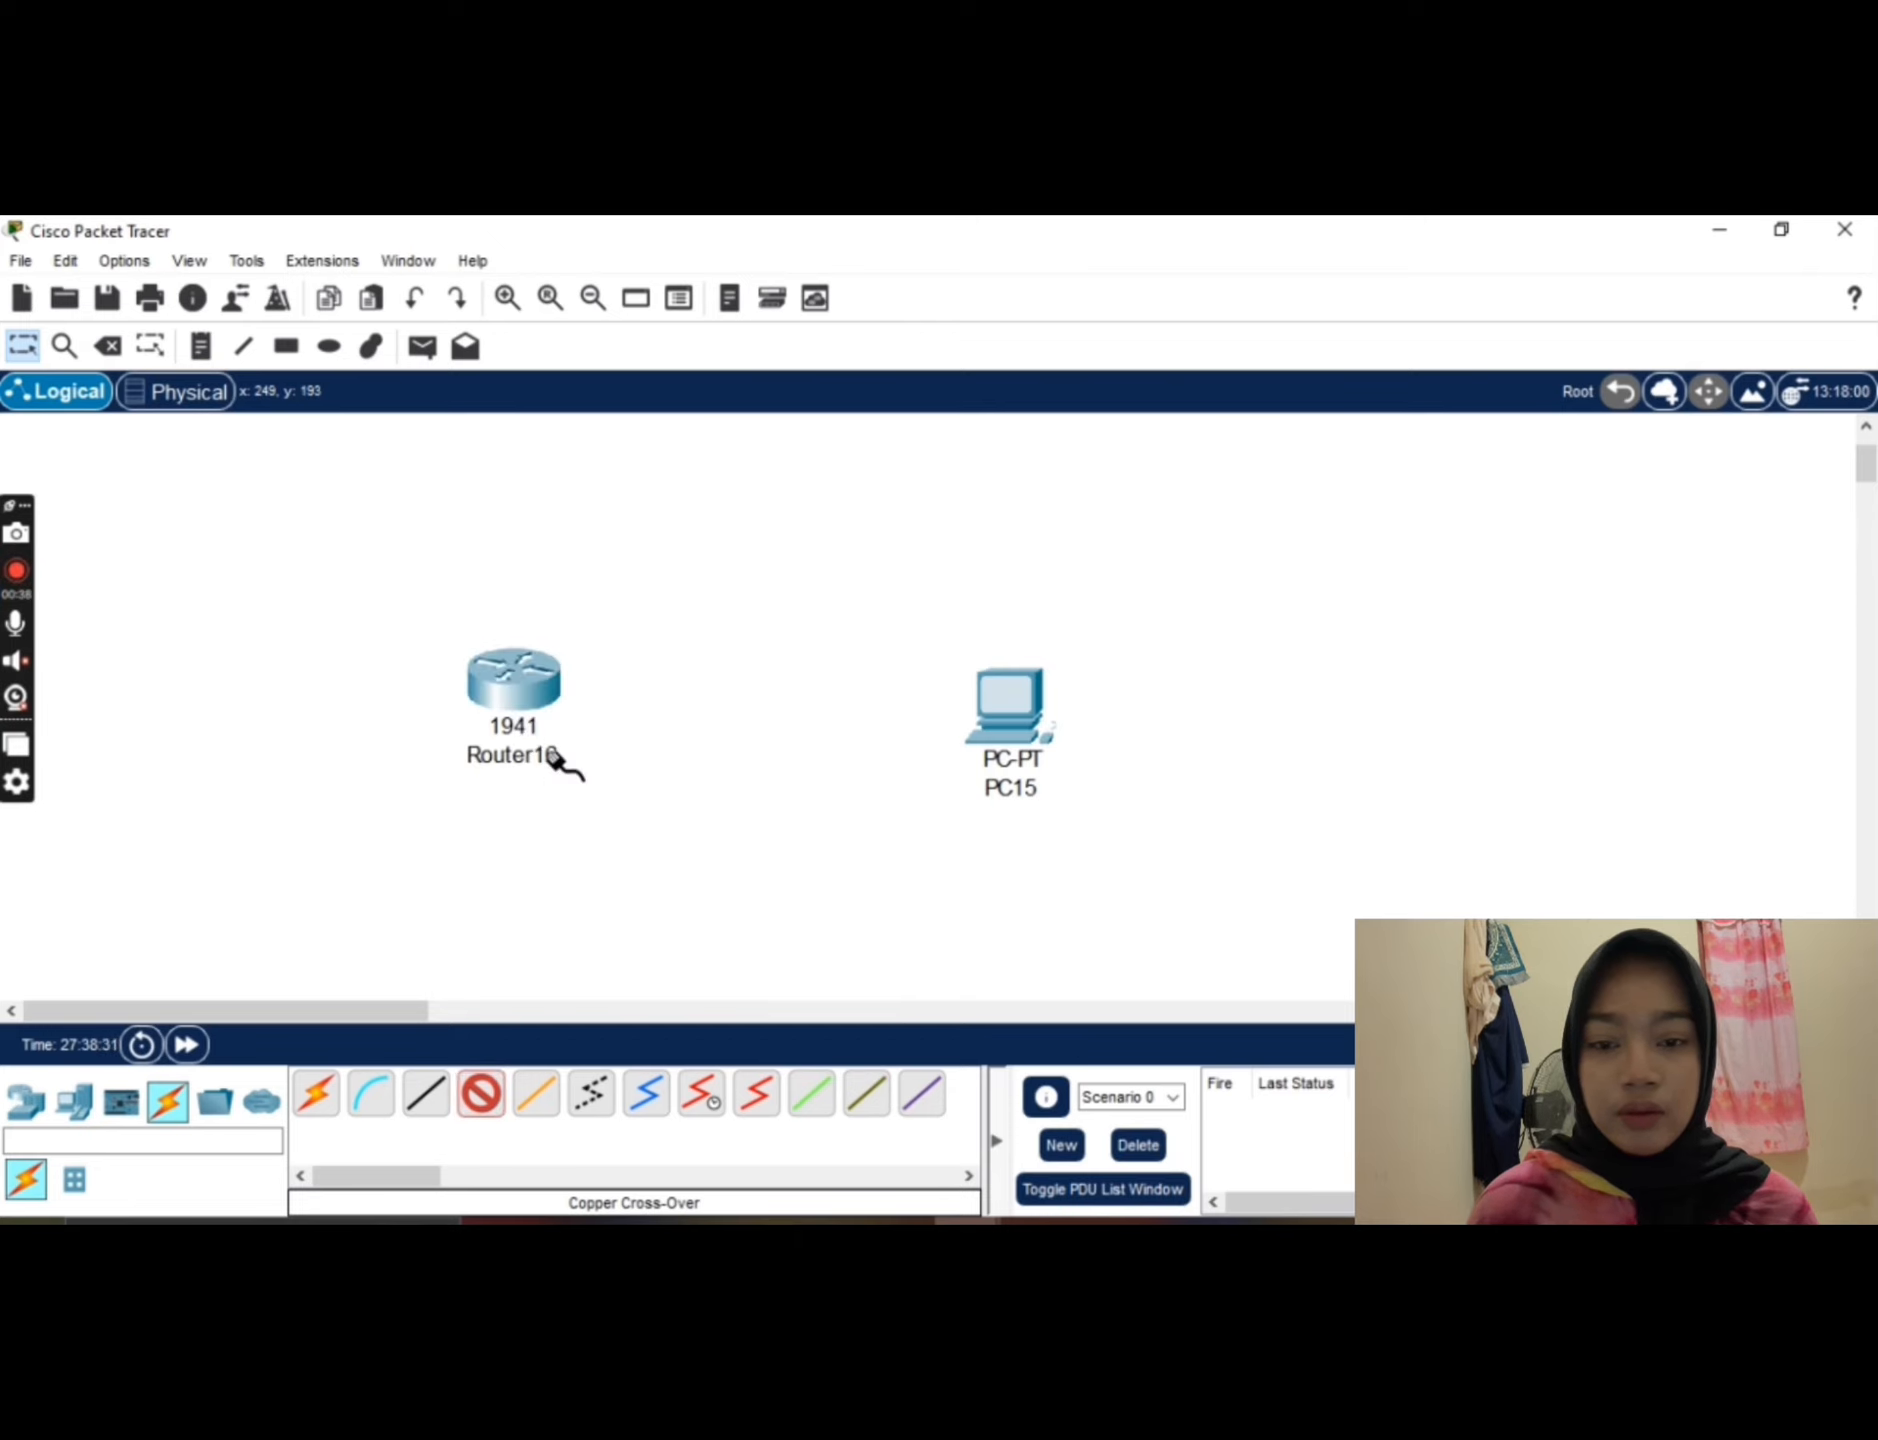
pyautogui.click(1008, 698)
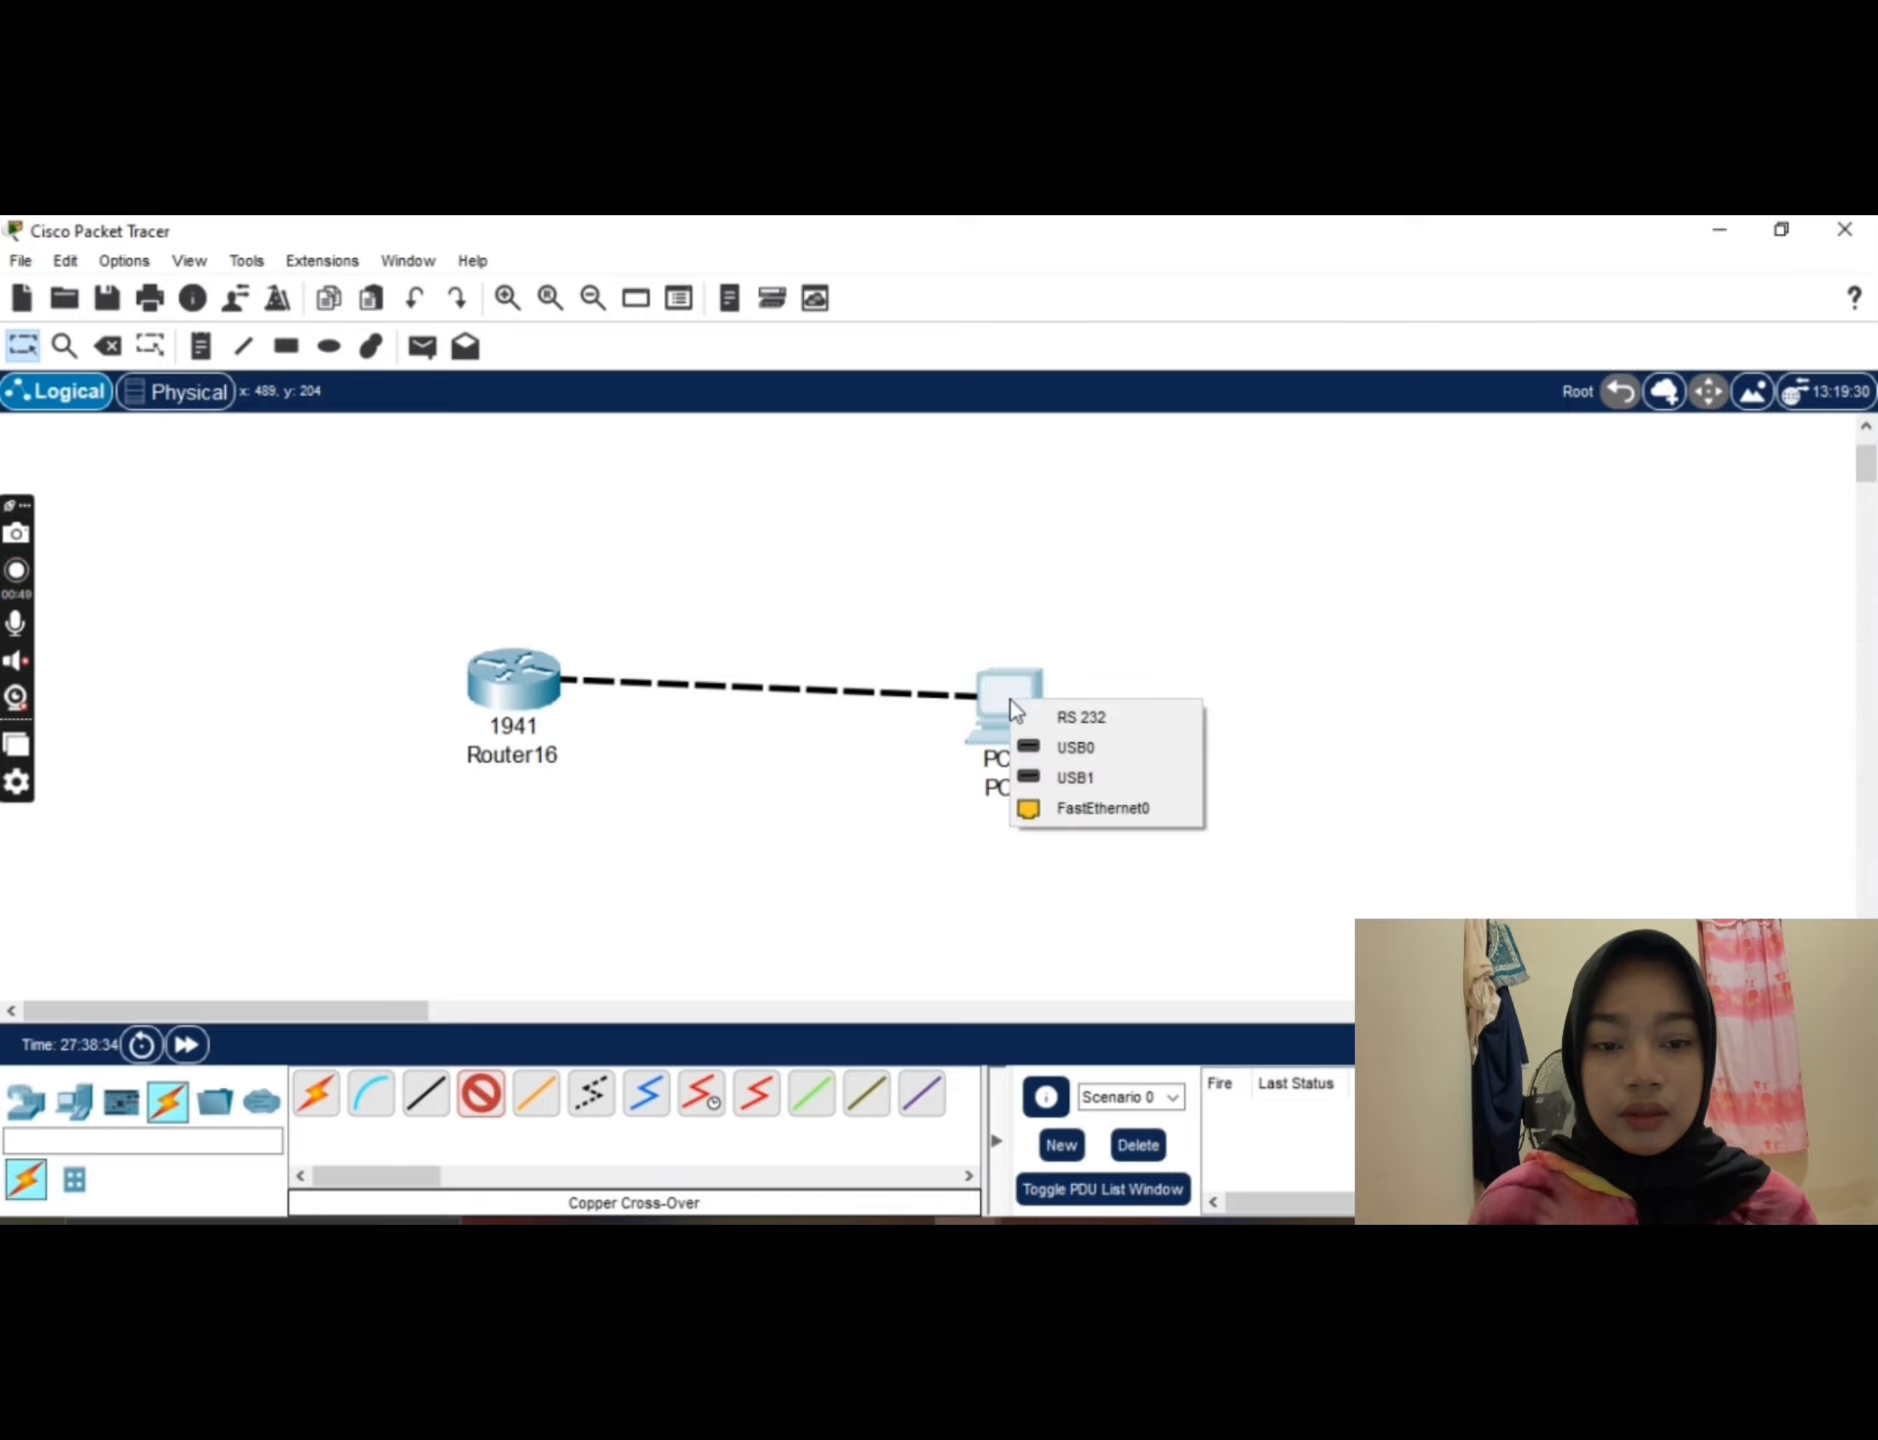
pyautogui.click(1035, 812)
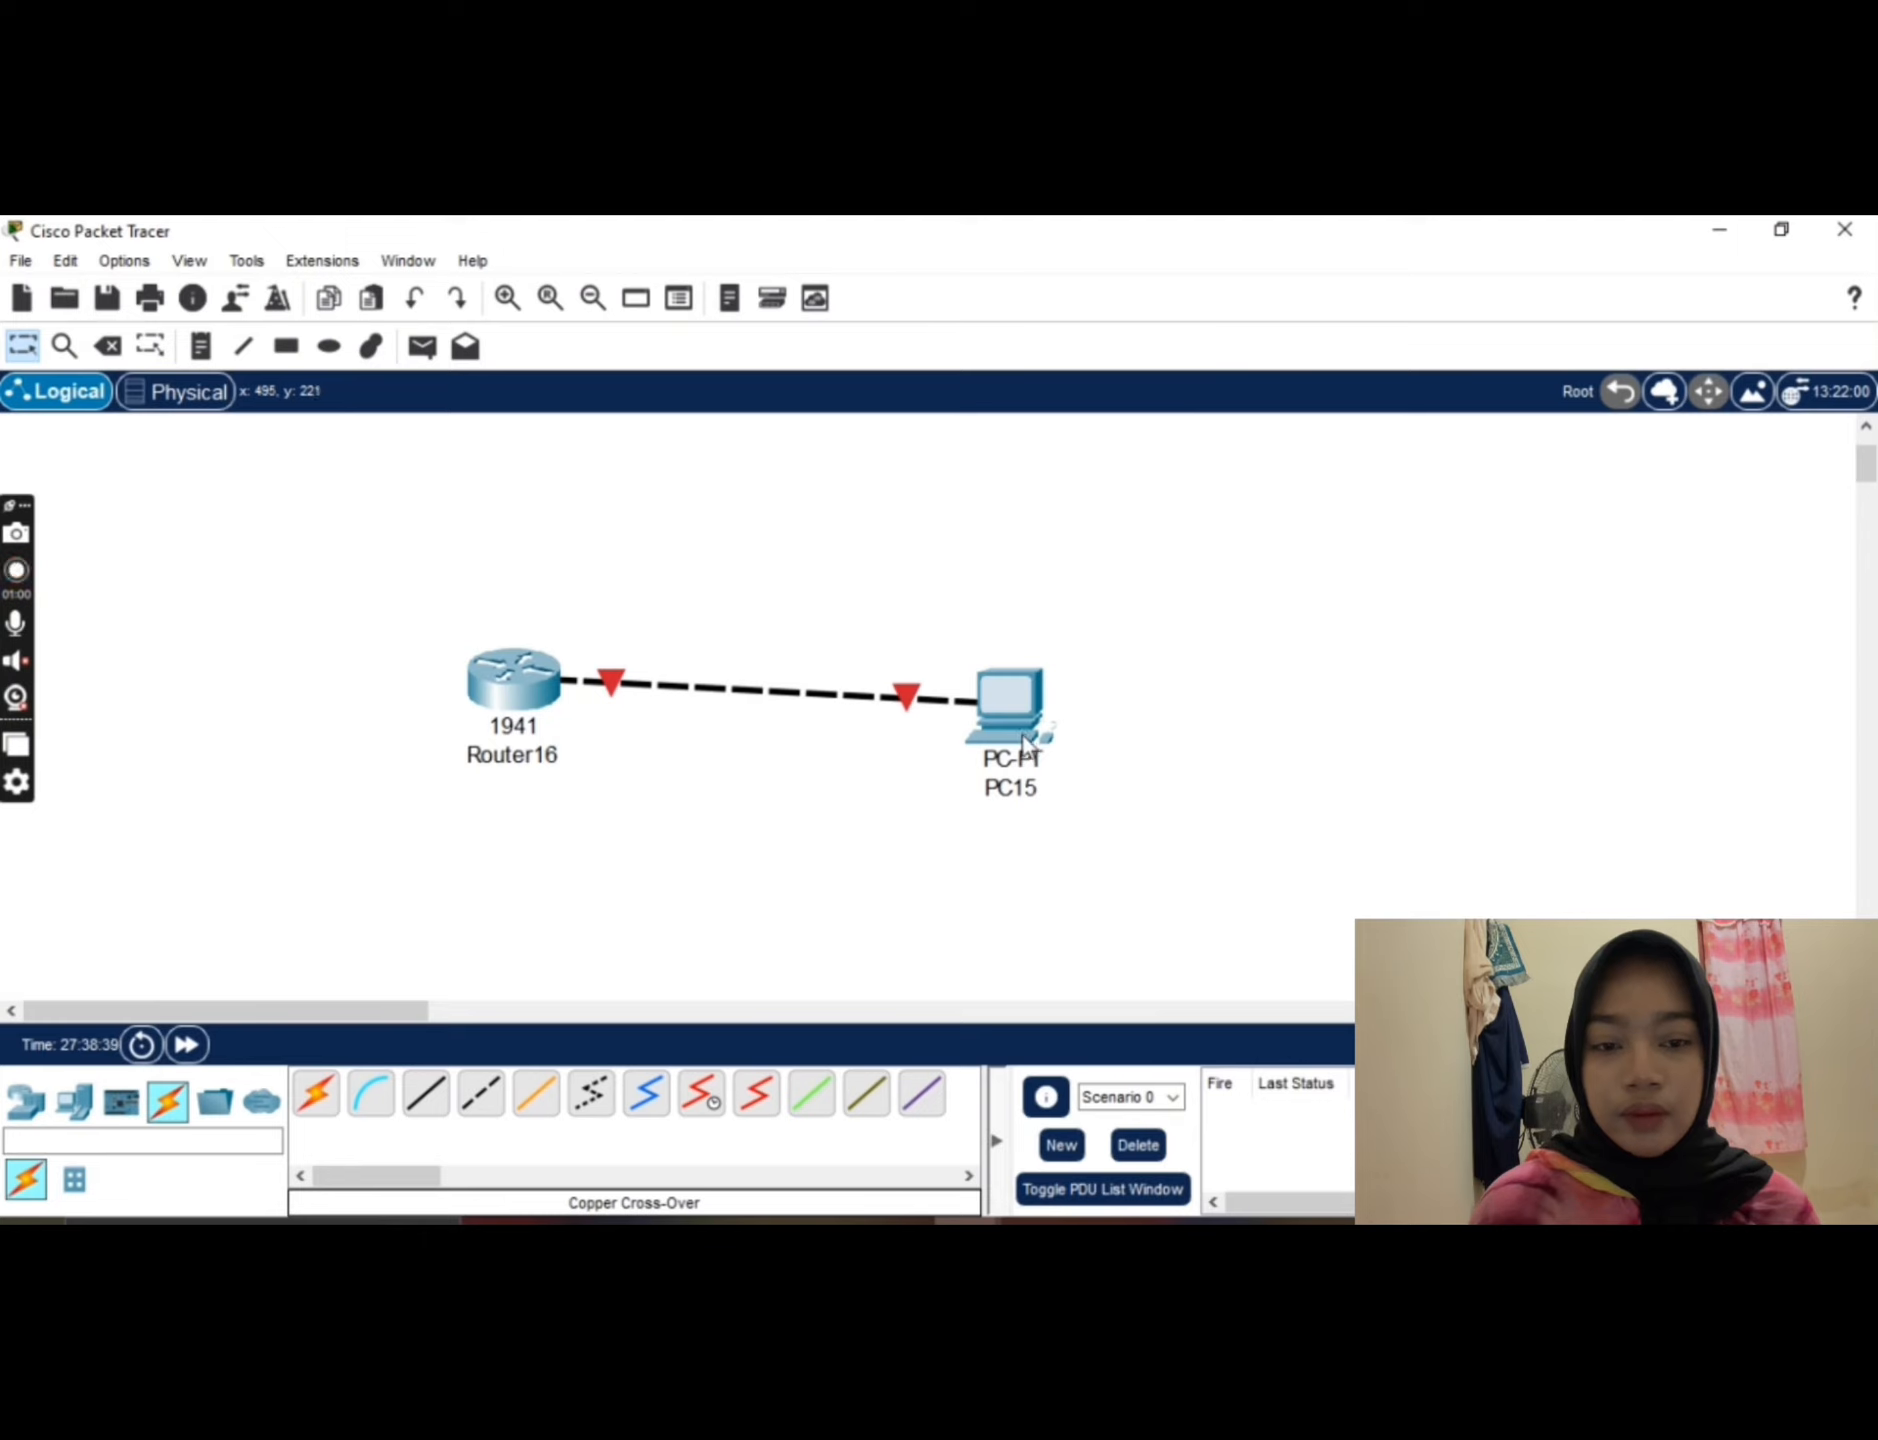
pyautogui.moveTo(1027, 735); pyautogui.dragTo(1020, 708)
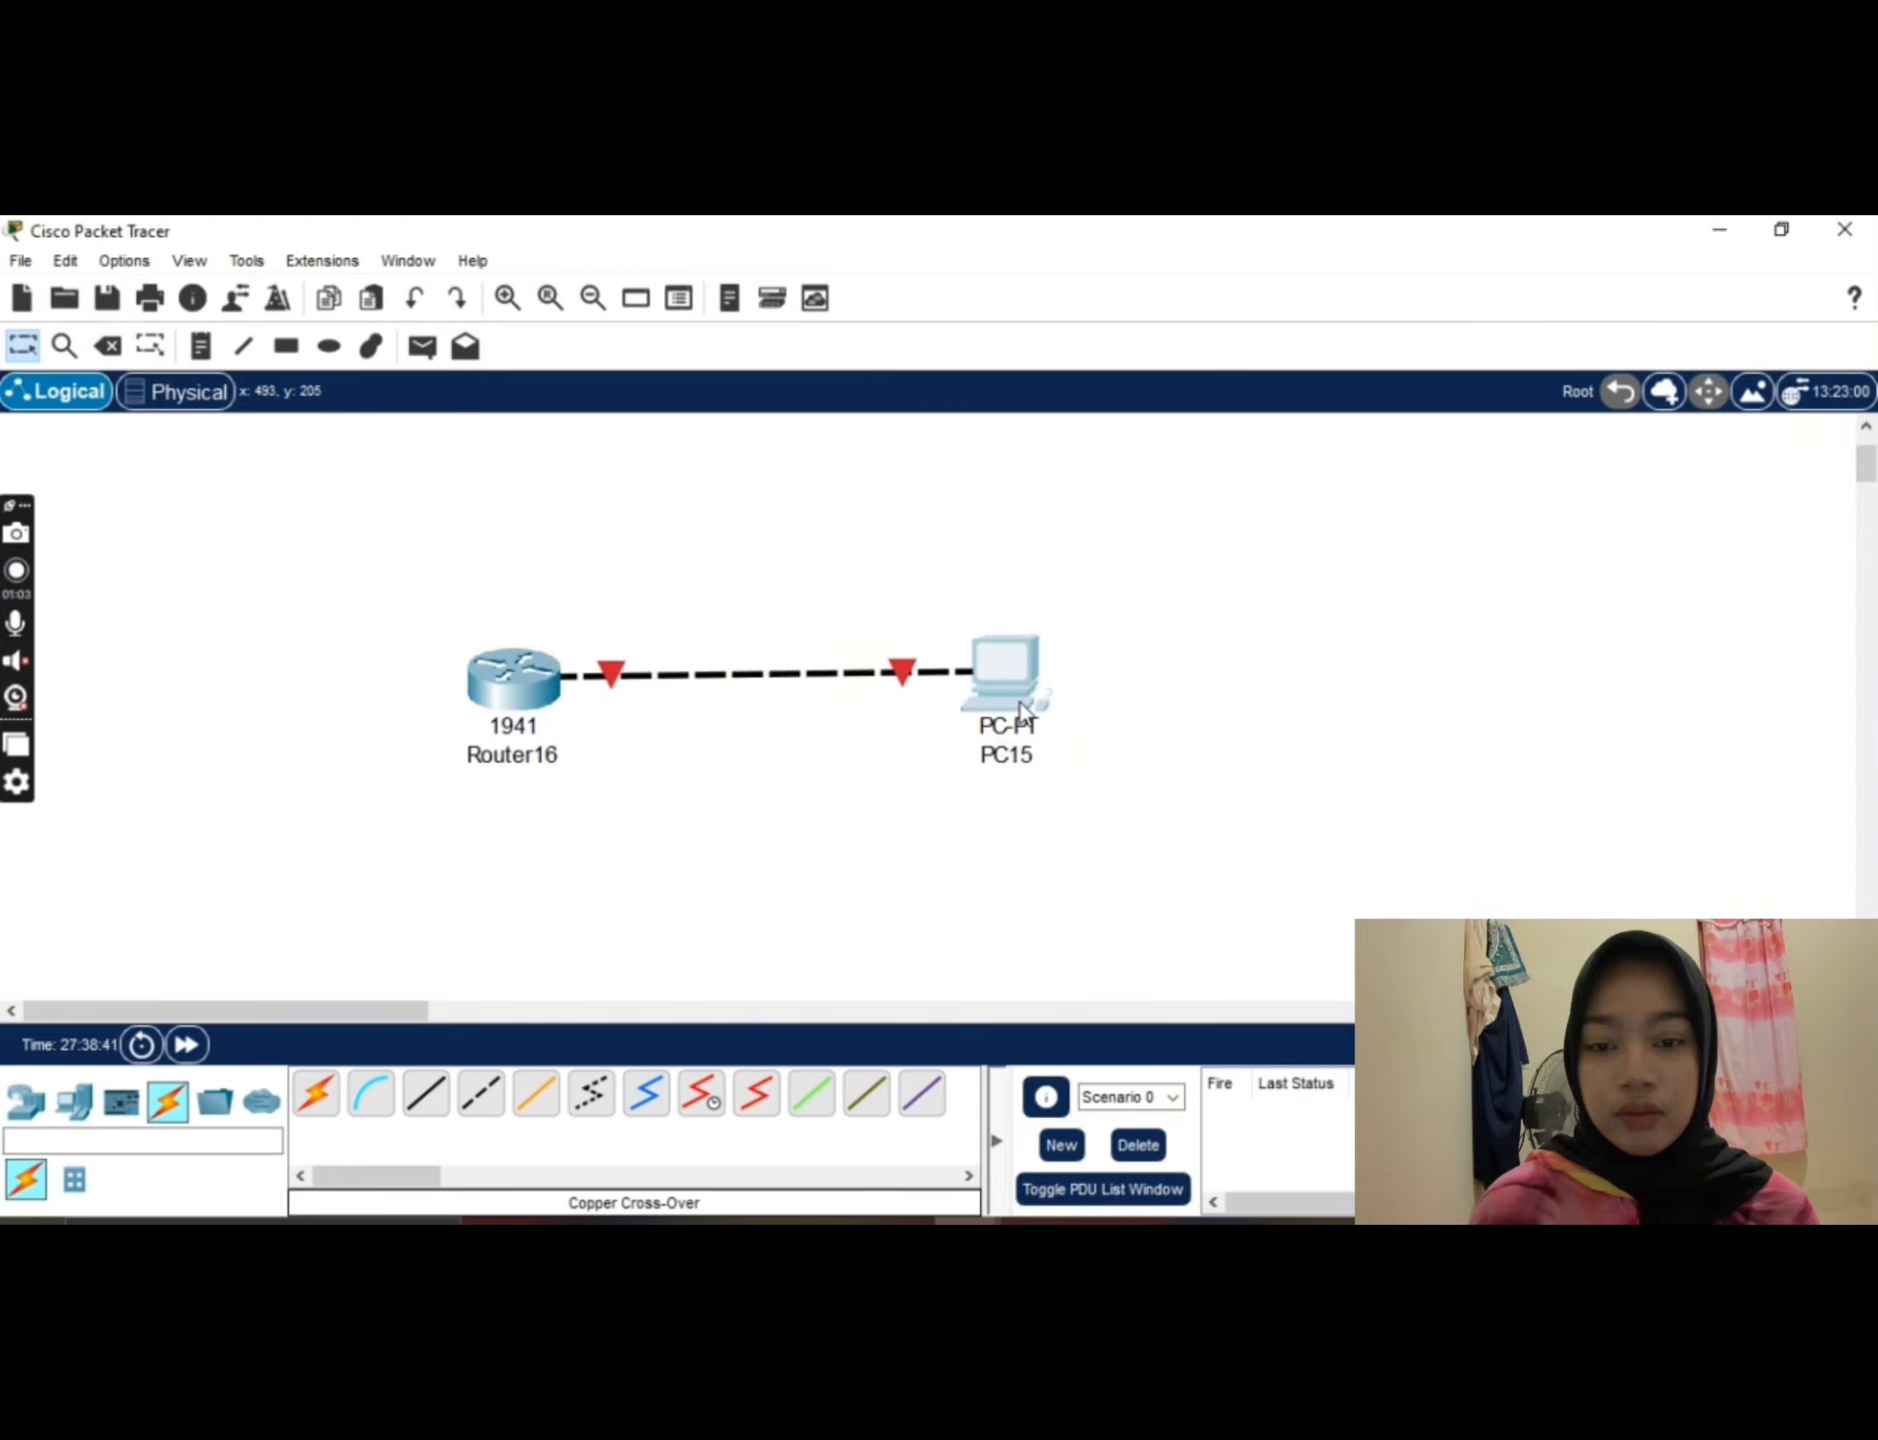
# Step: Open the router's command line interface in a maximized window and answer no to the initial configuration dialog
pyautogui.click(497, 687)
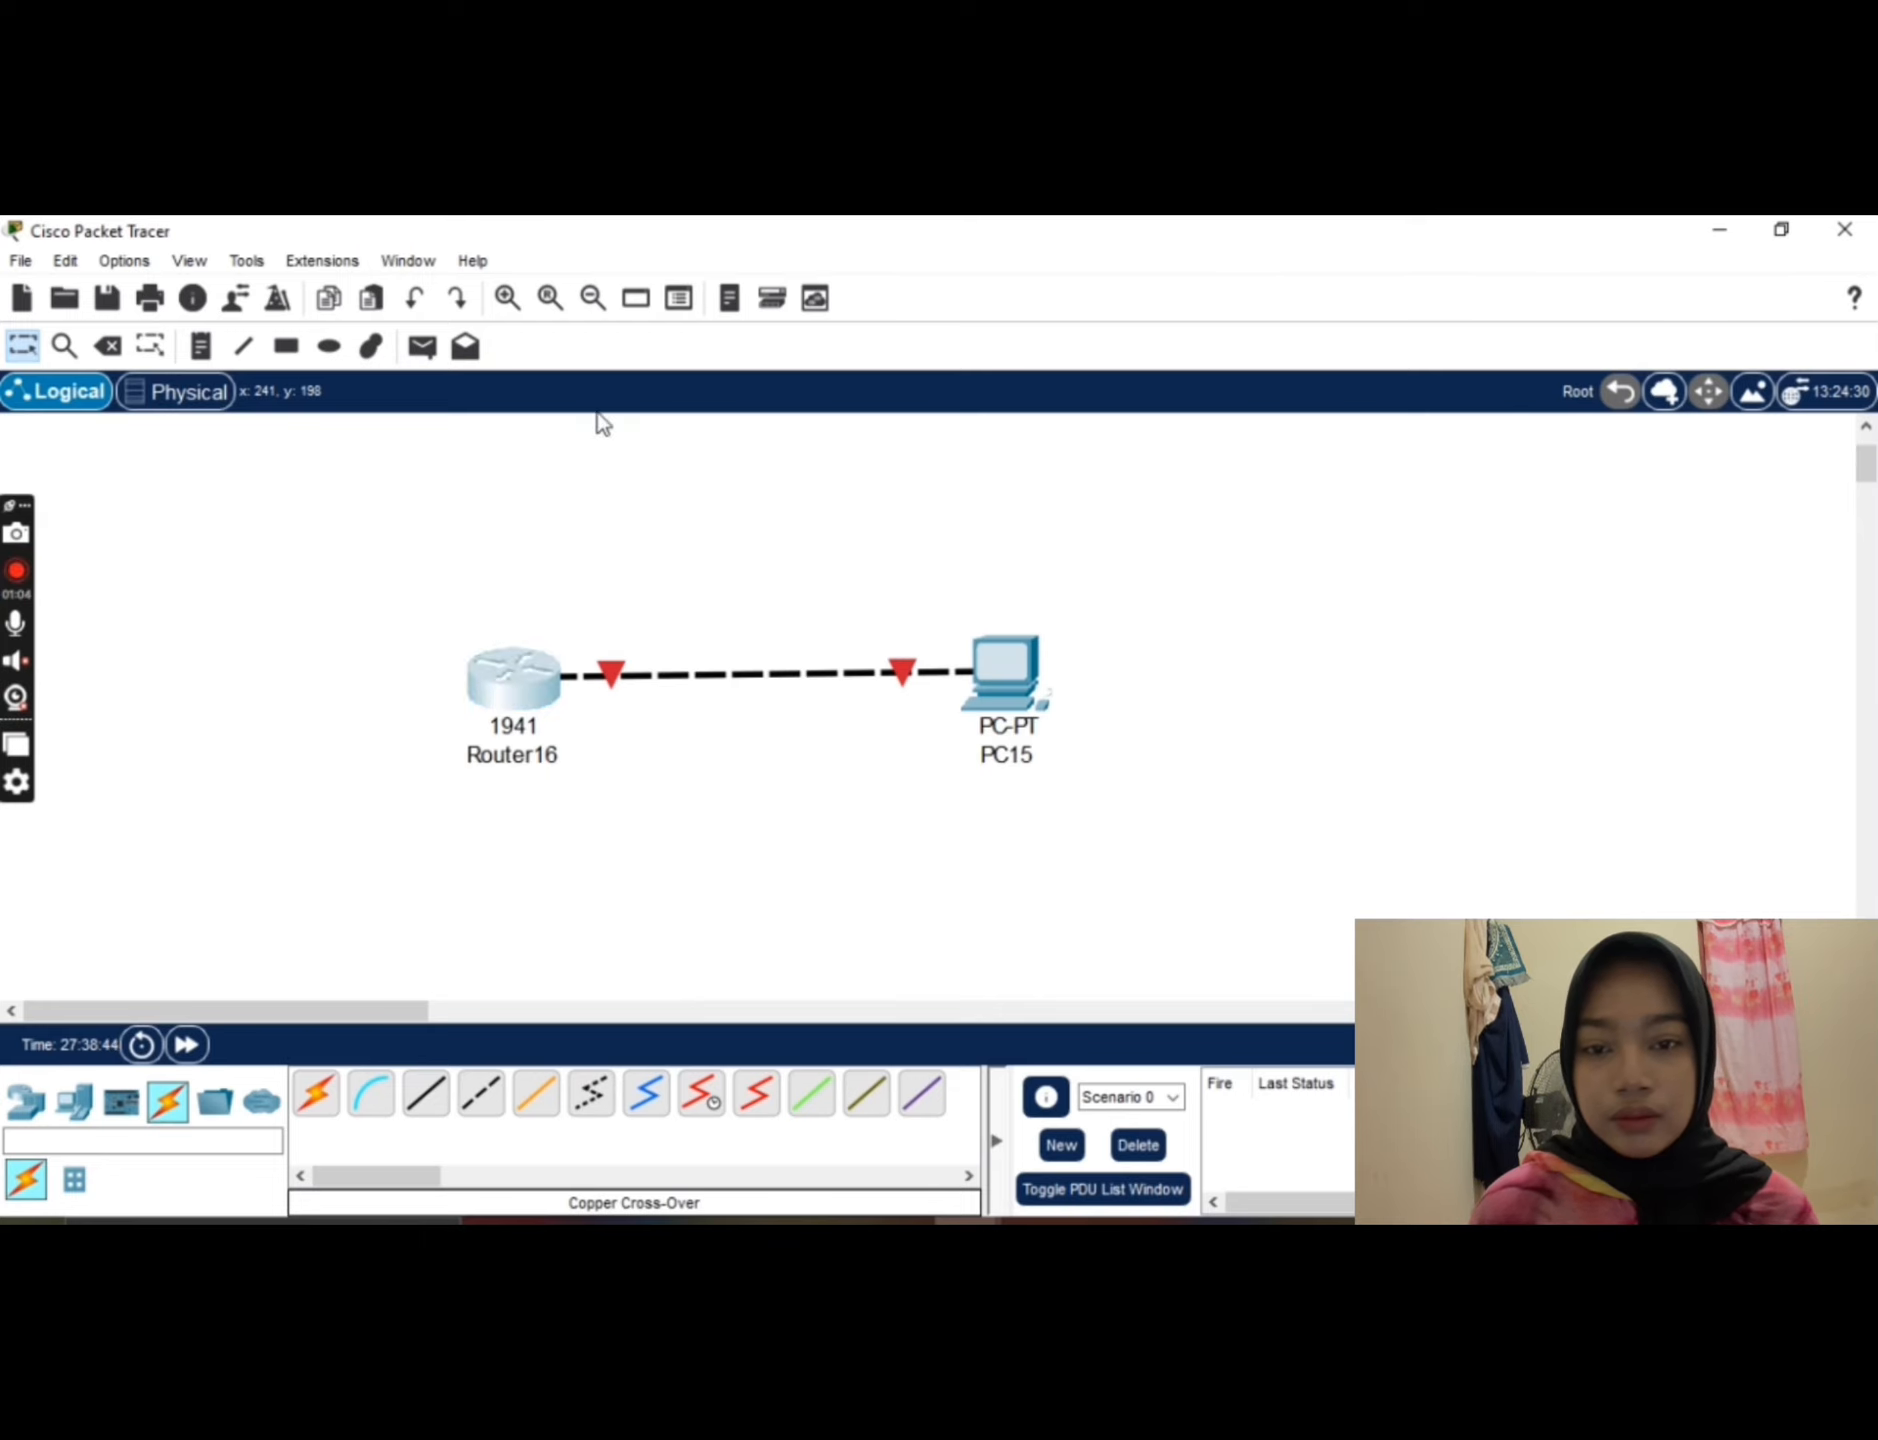
pyautogui.click(513, 680)
pyautogui.click(749, 312)
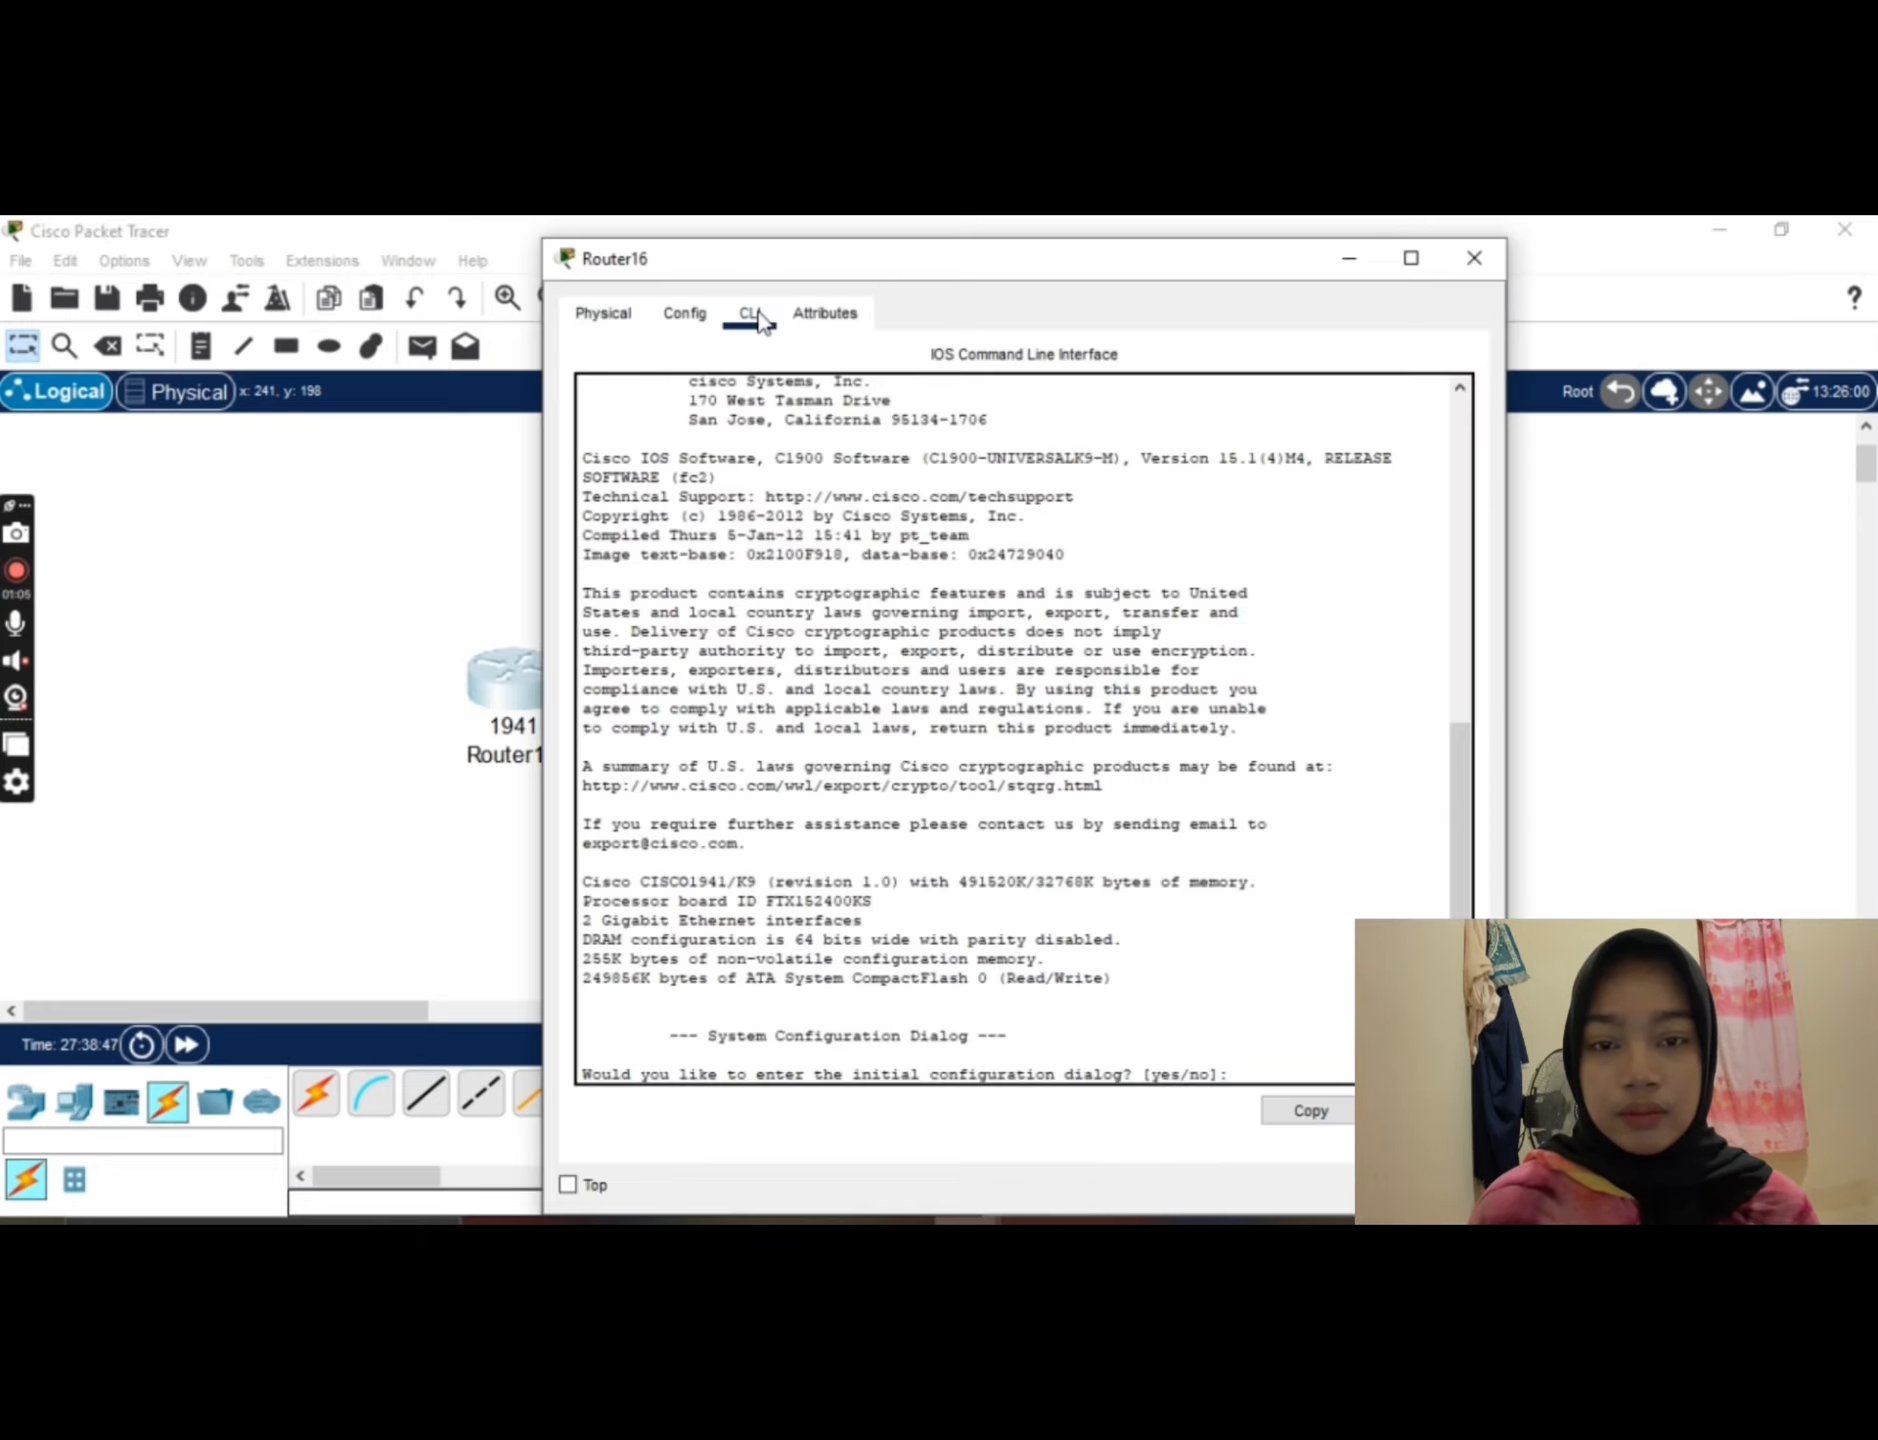
pyautogui.click(1411, 258)
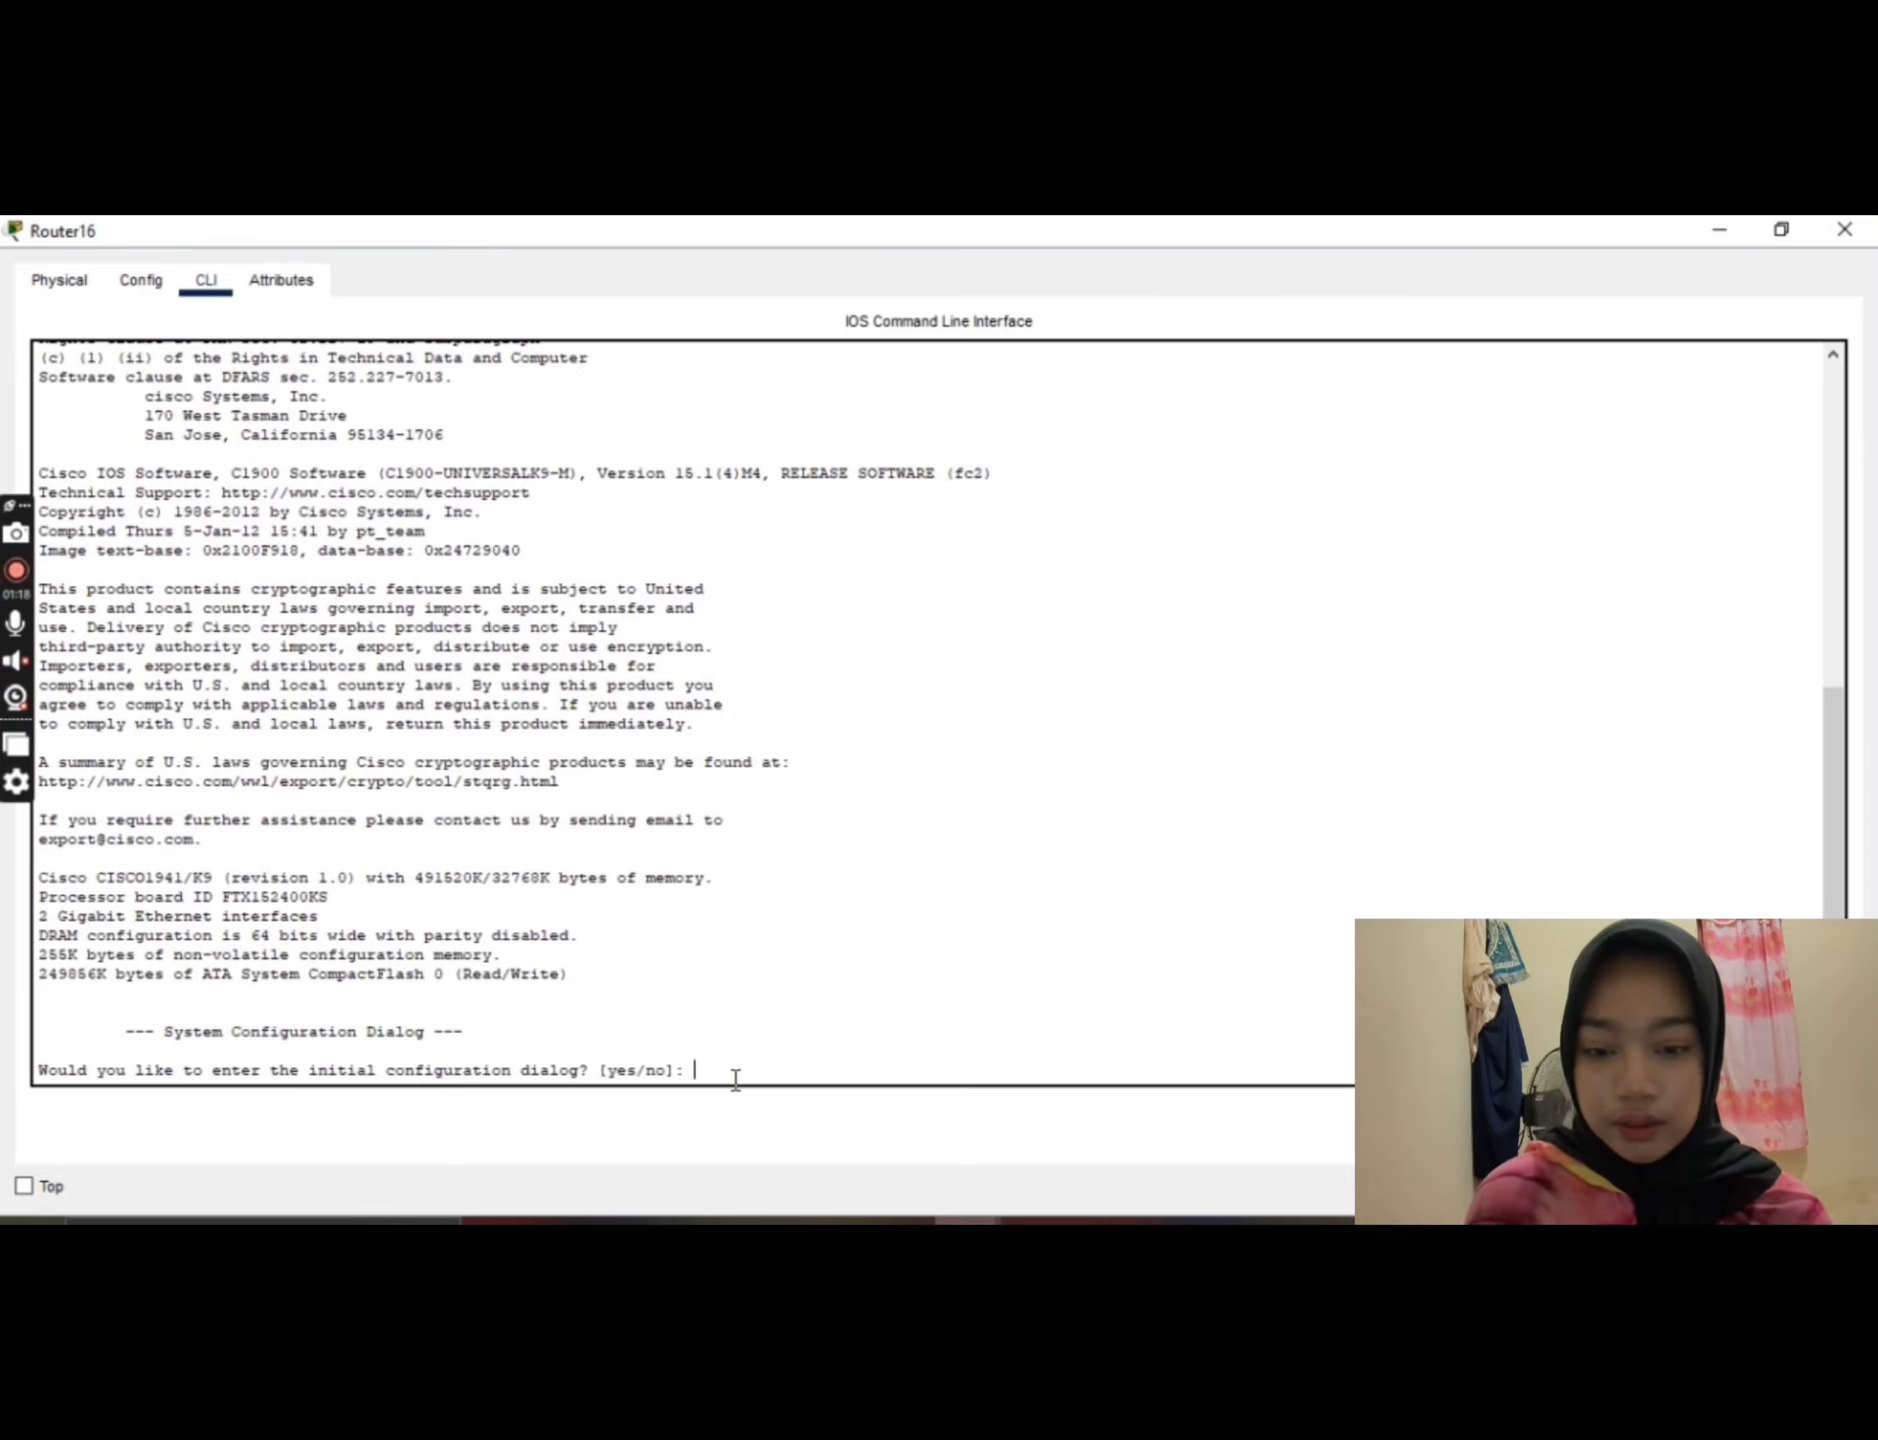
pyautogui.write('no')
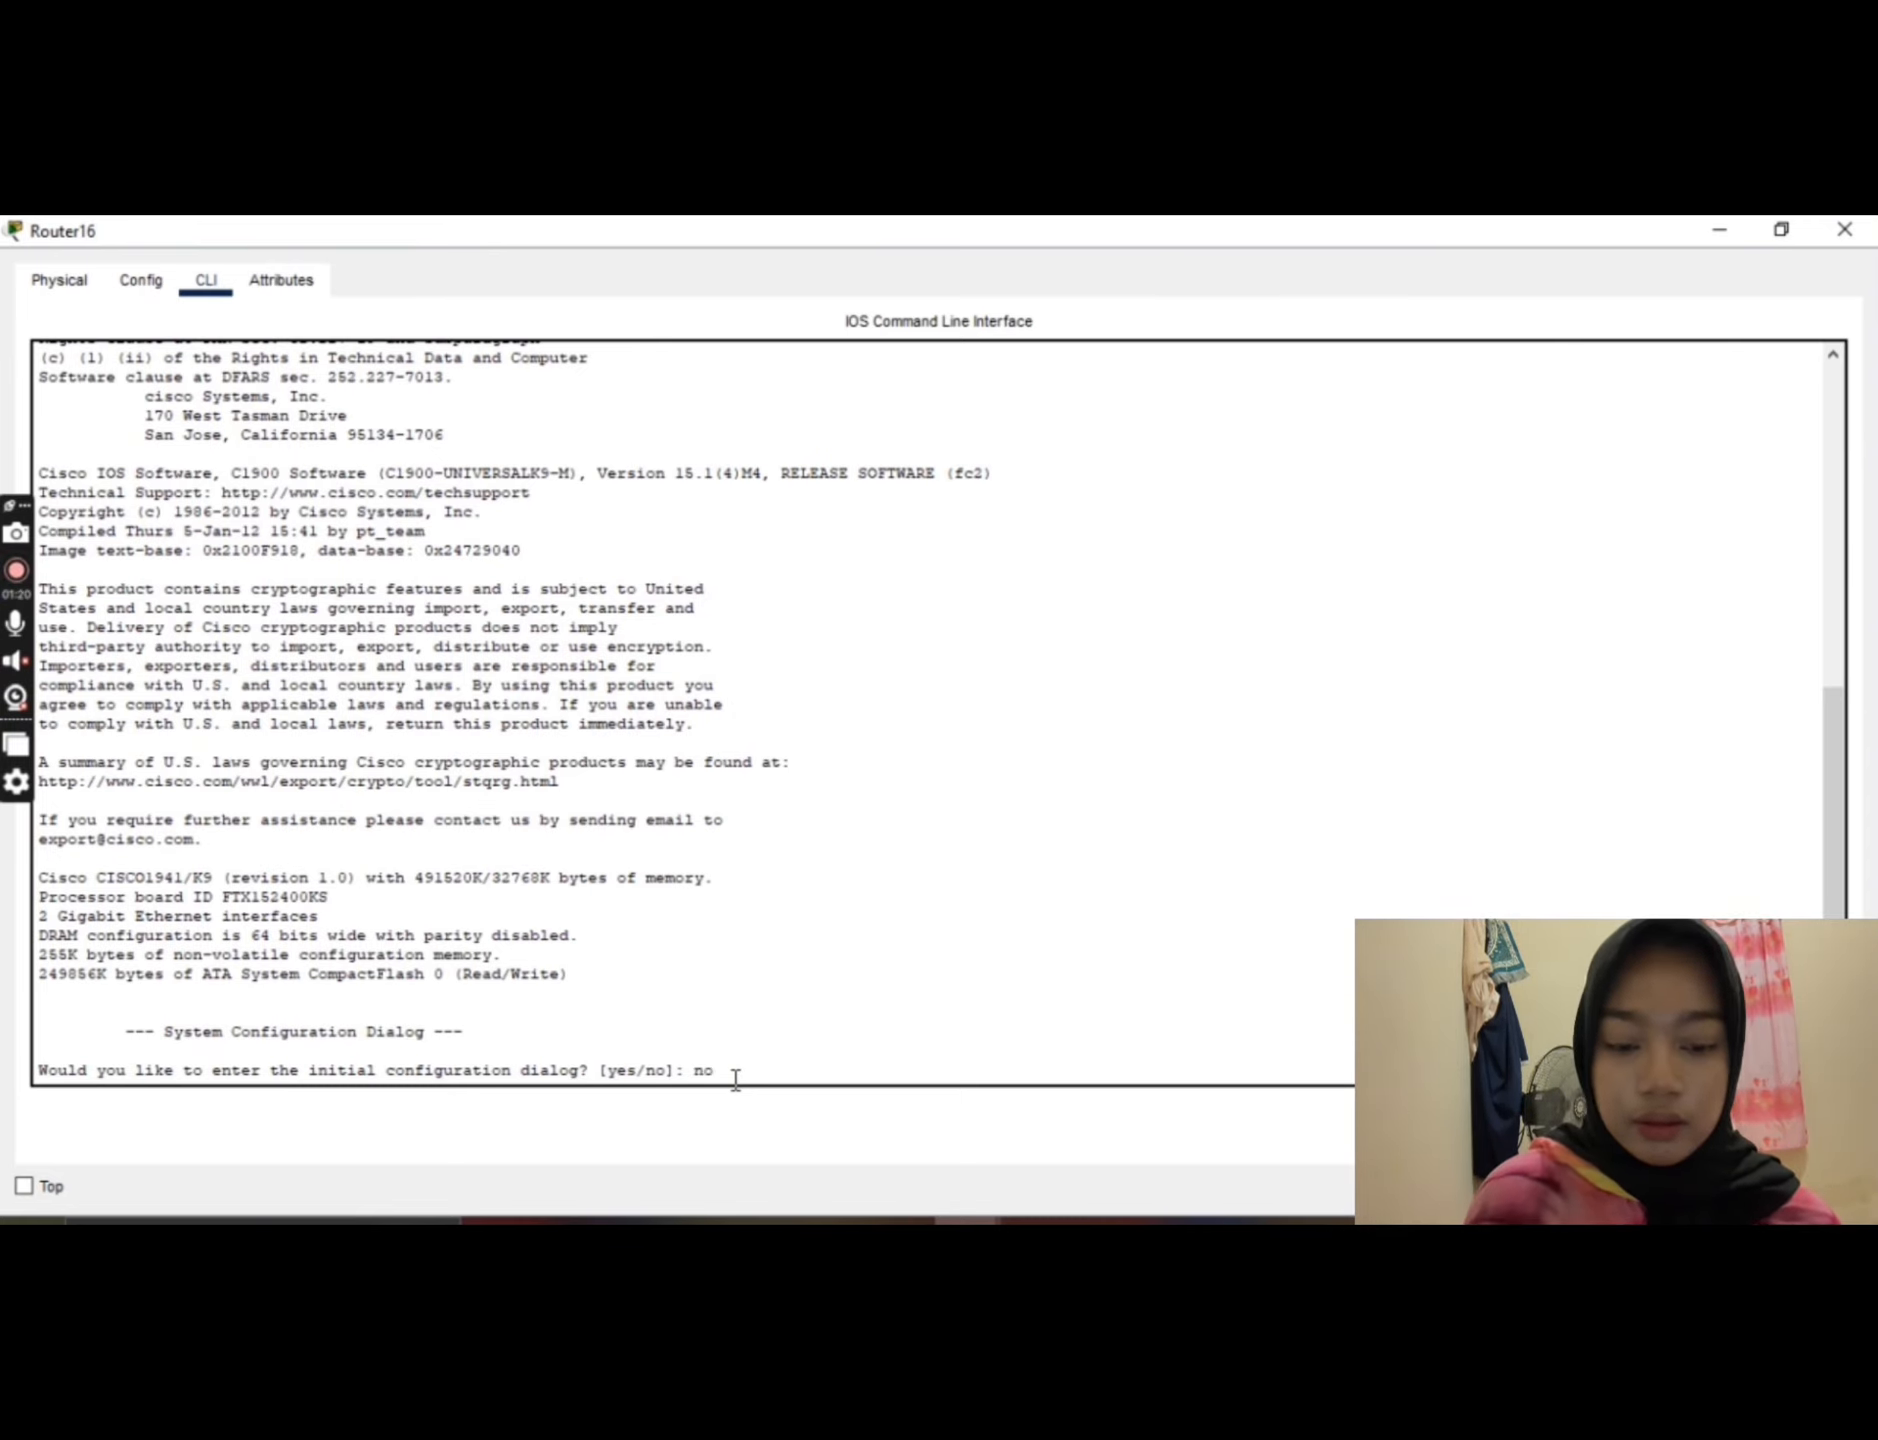
pyautogui.press('Return')
pyautogui.press('Return')
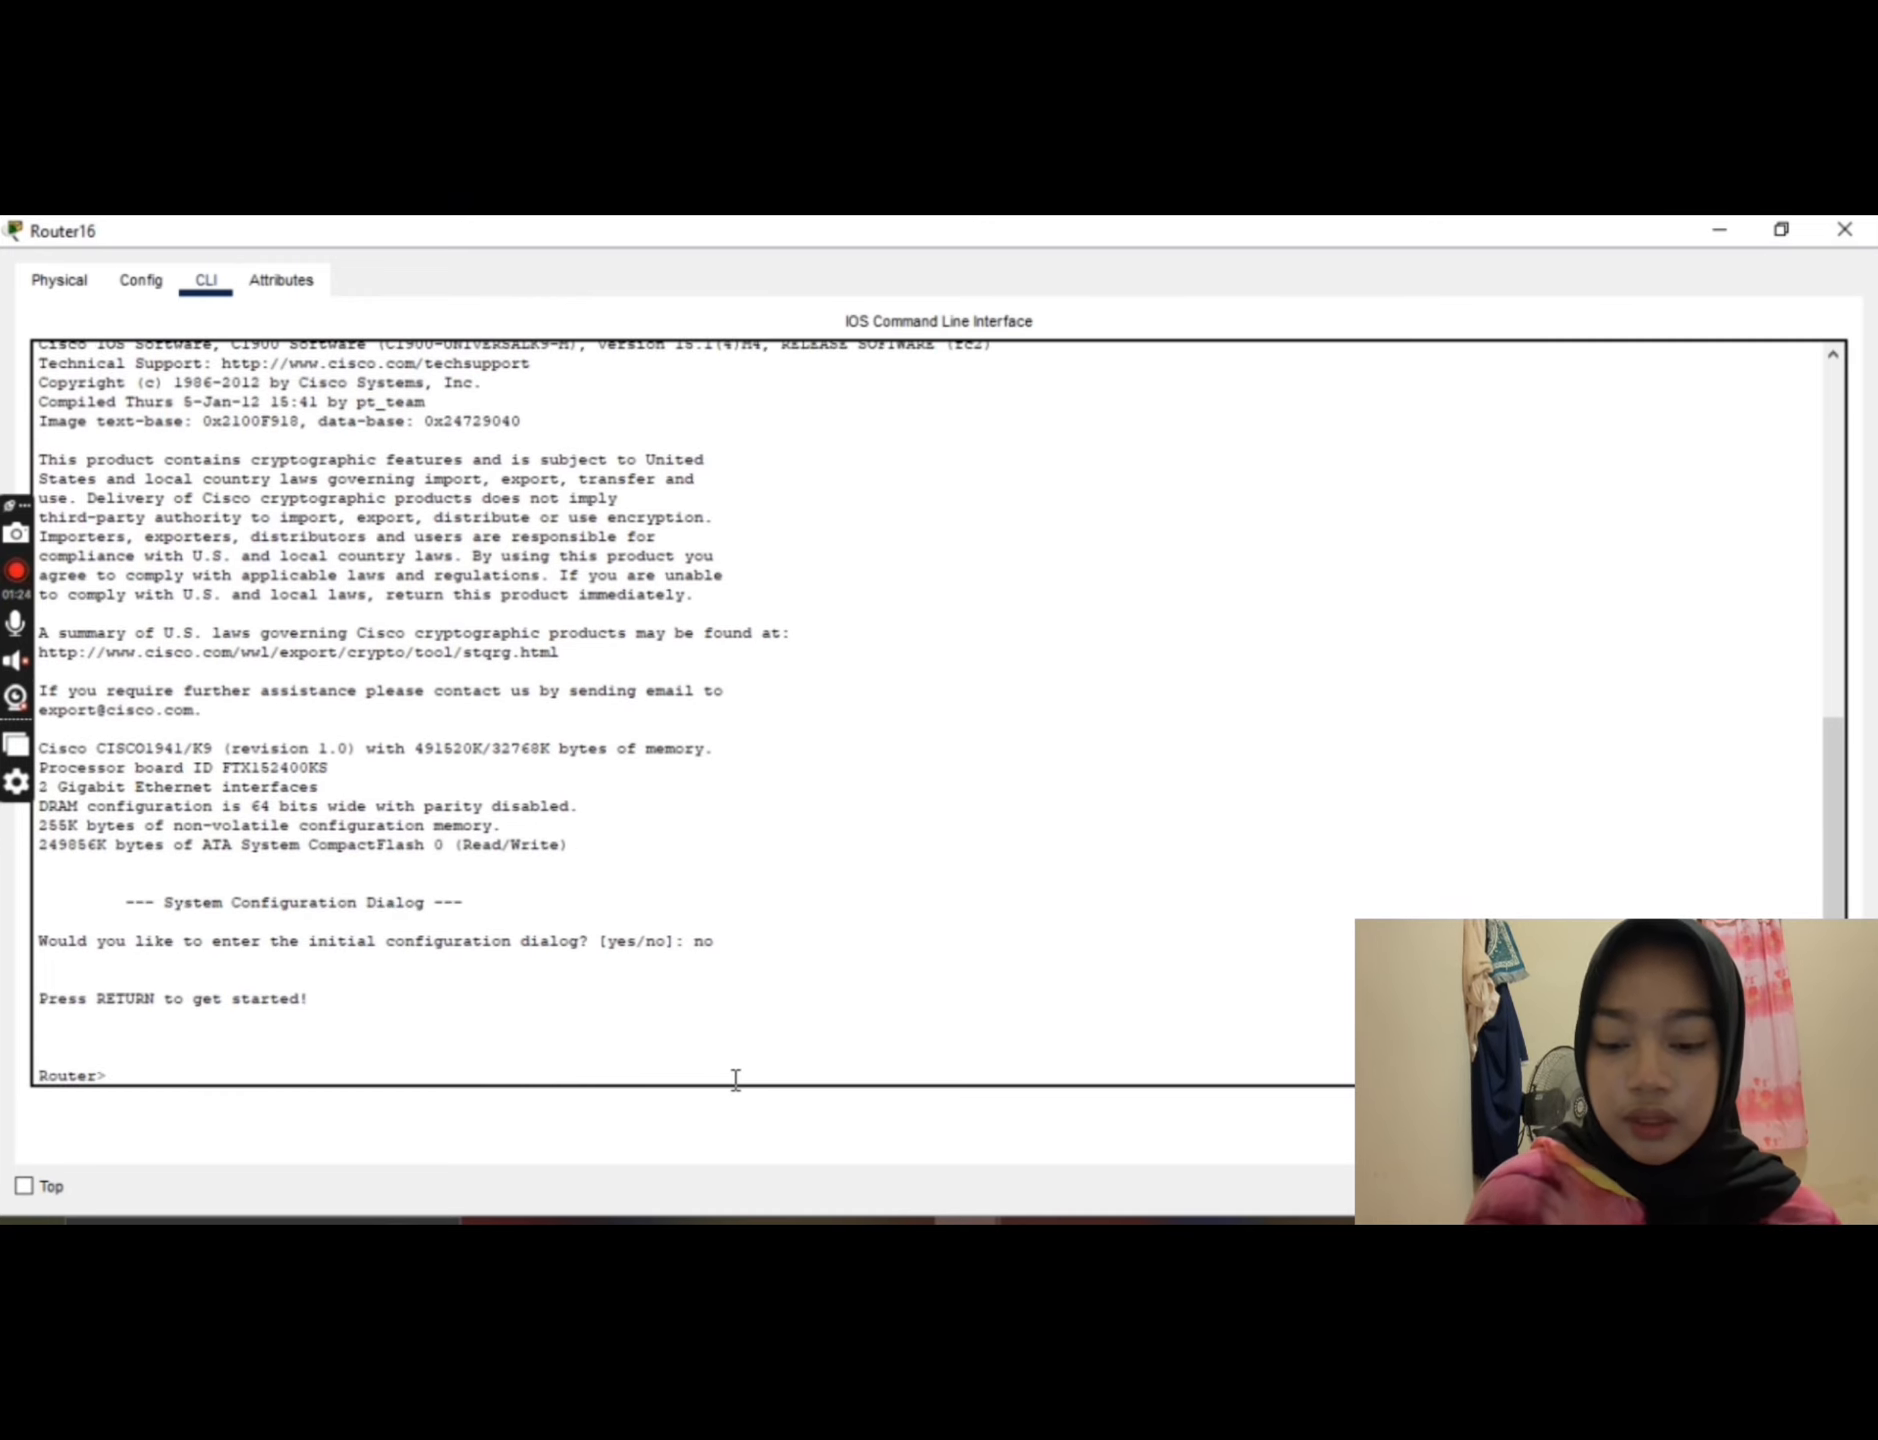
# Step: Enter privileged mode with enable and global configuration mode with conf t on the router
pyautogui.write('enable')
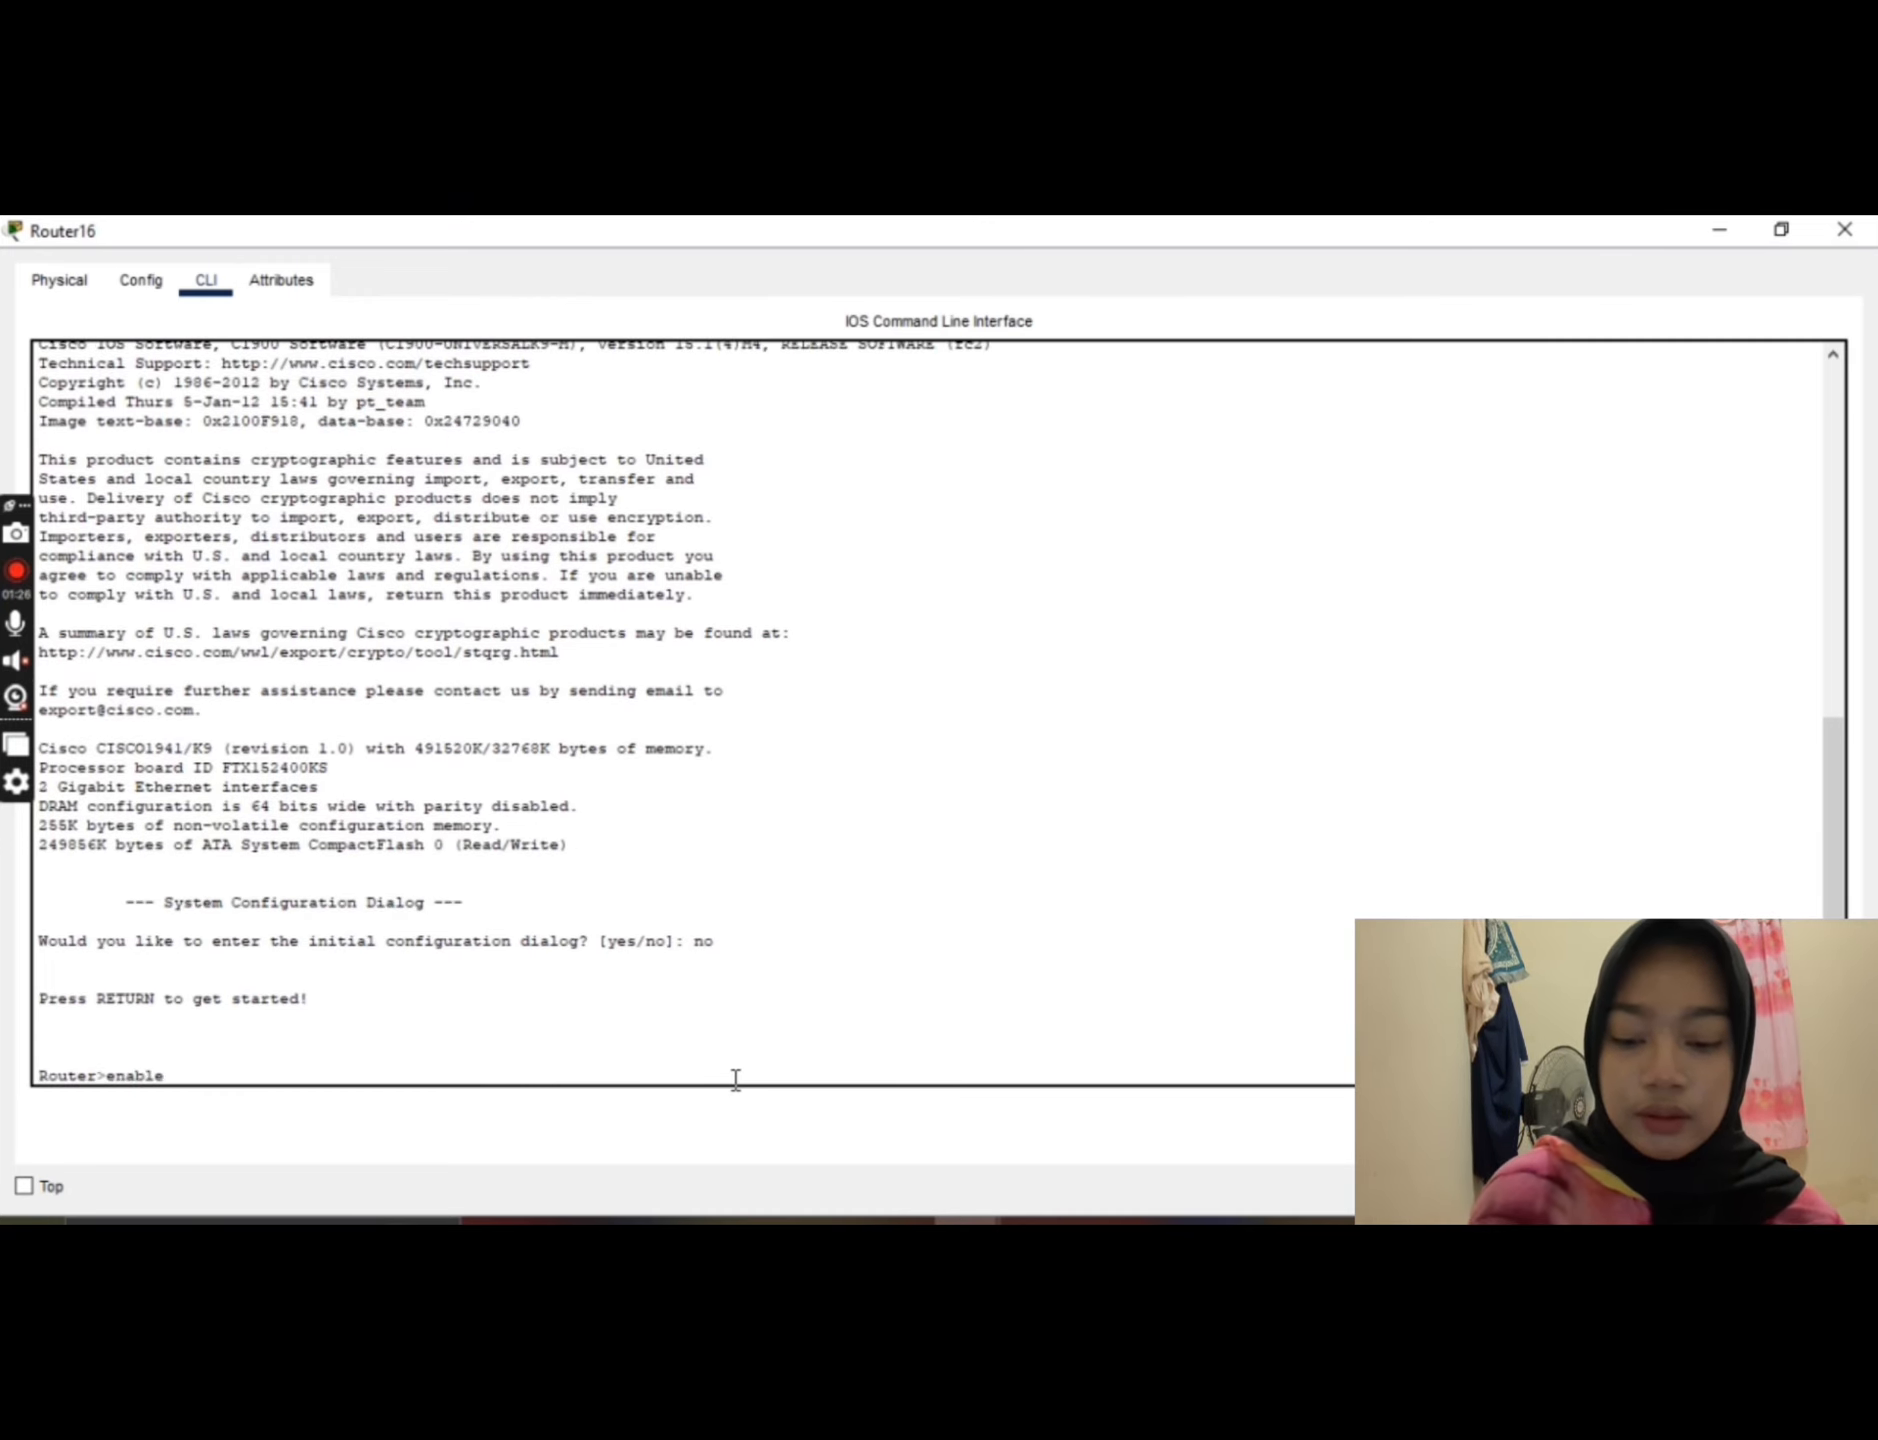
pyautogui.press('Return')
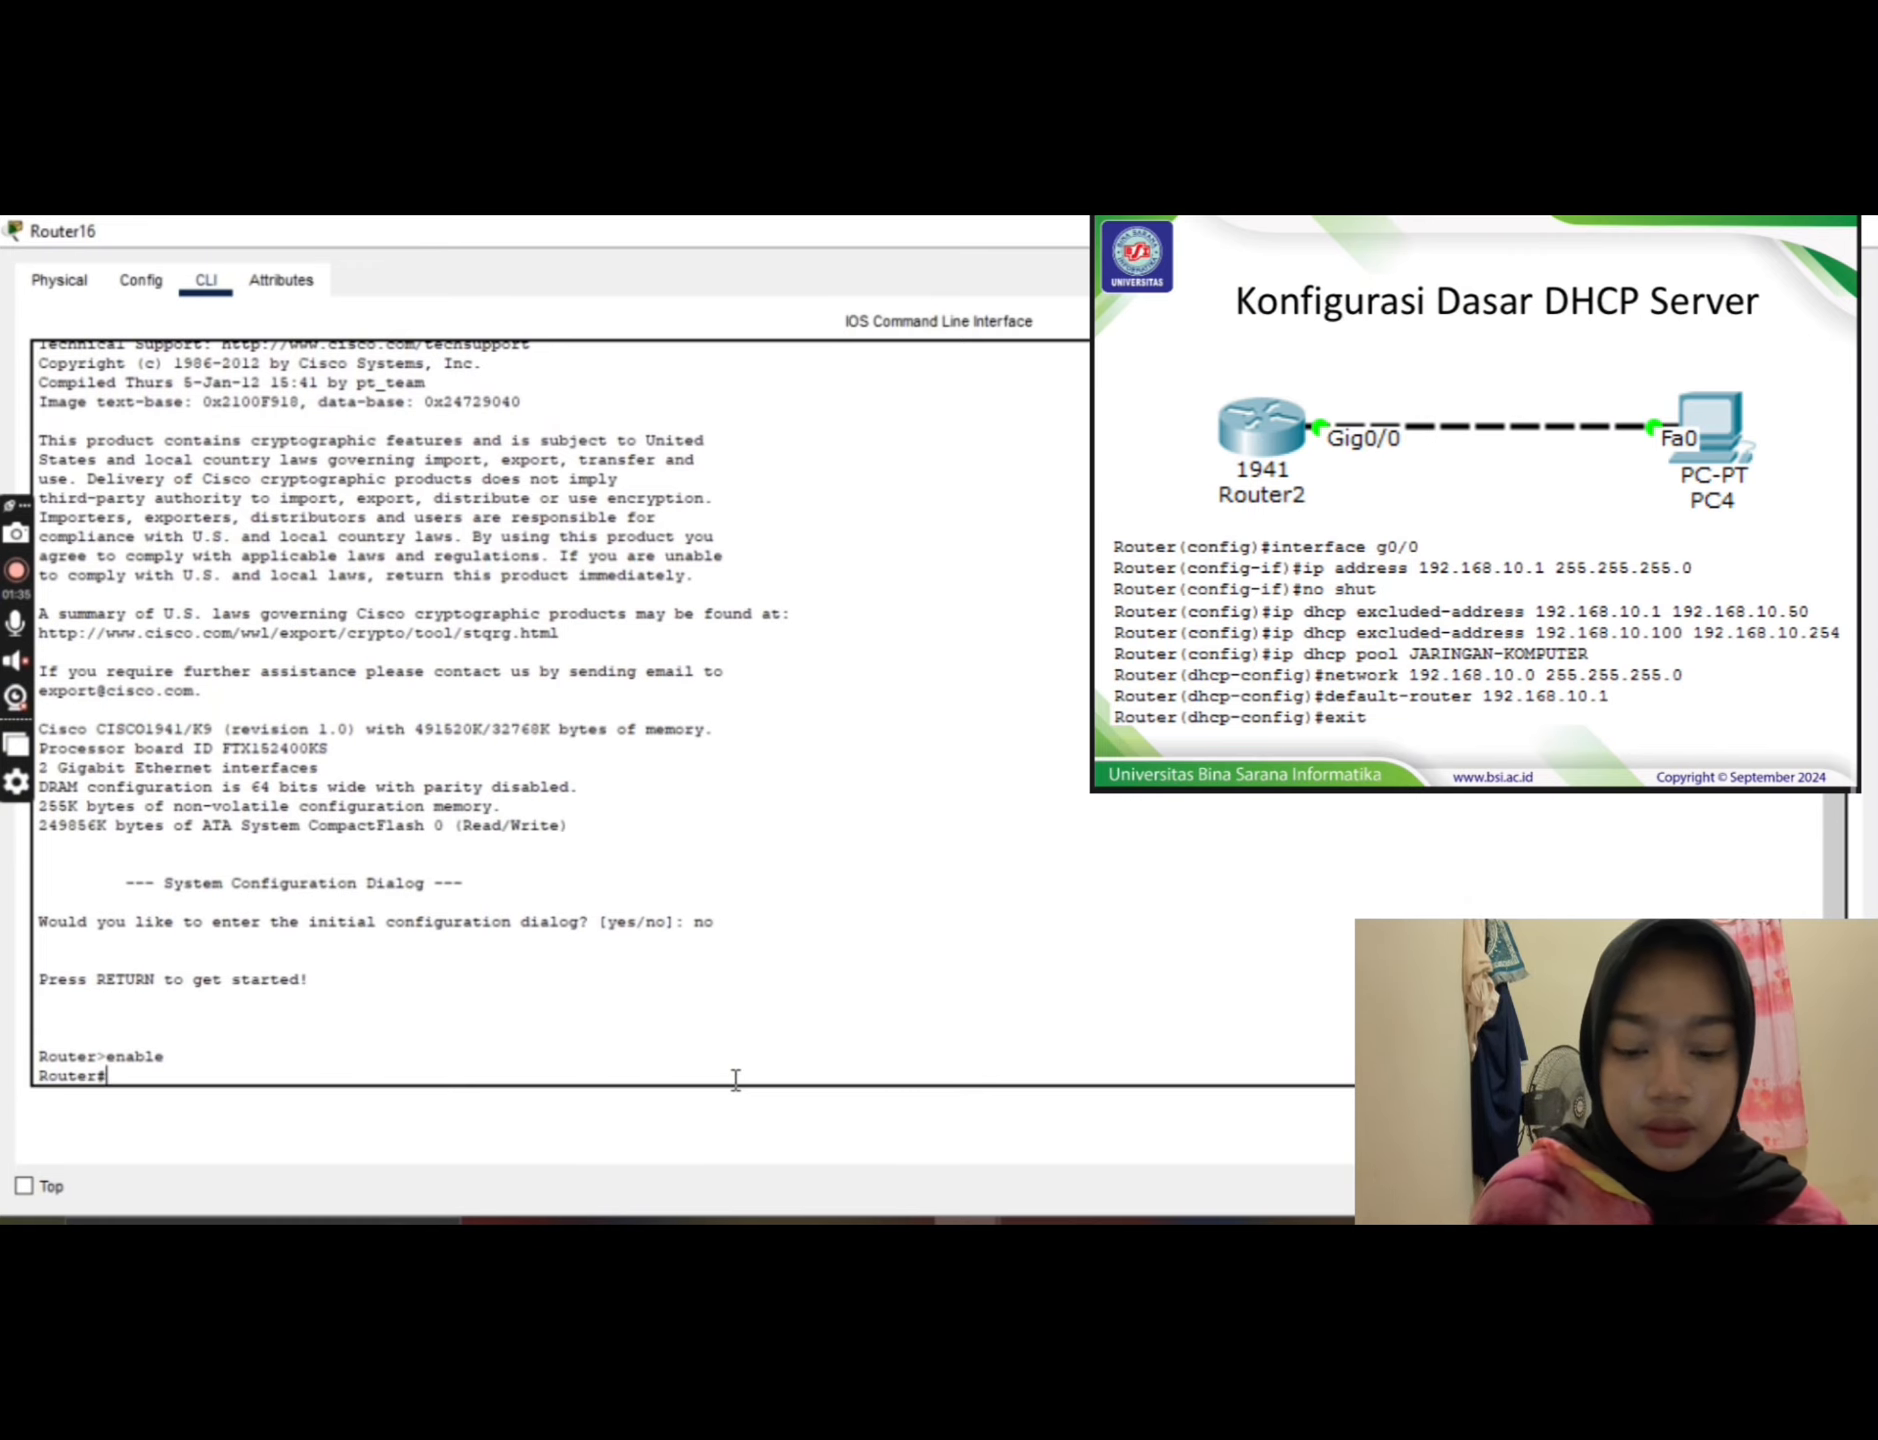
pyautogui.write('conf')
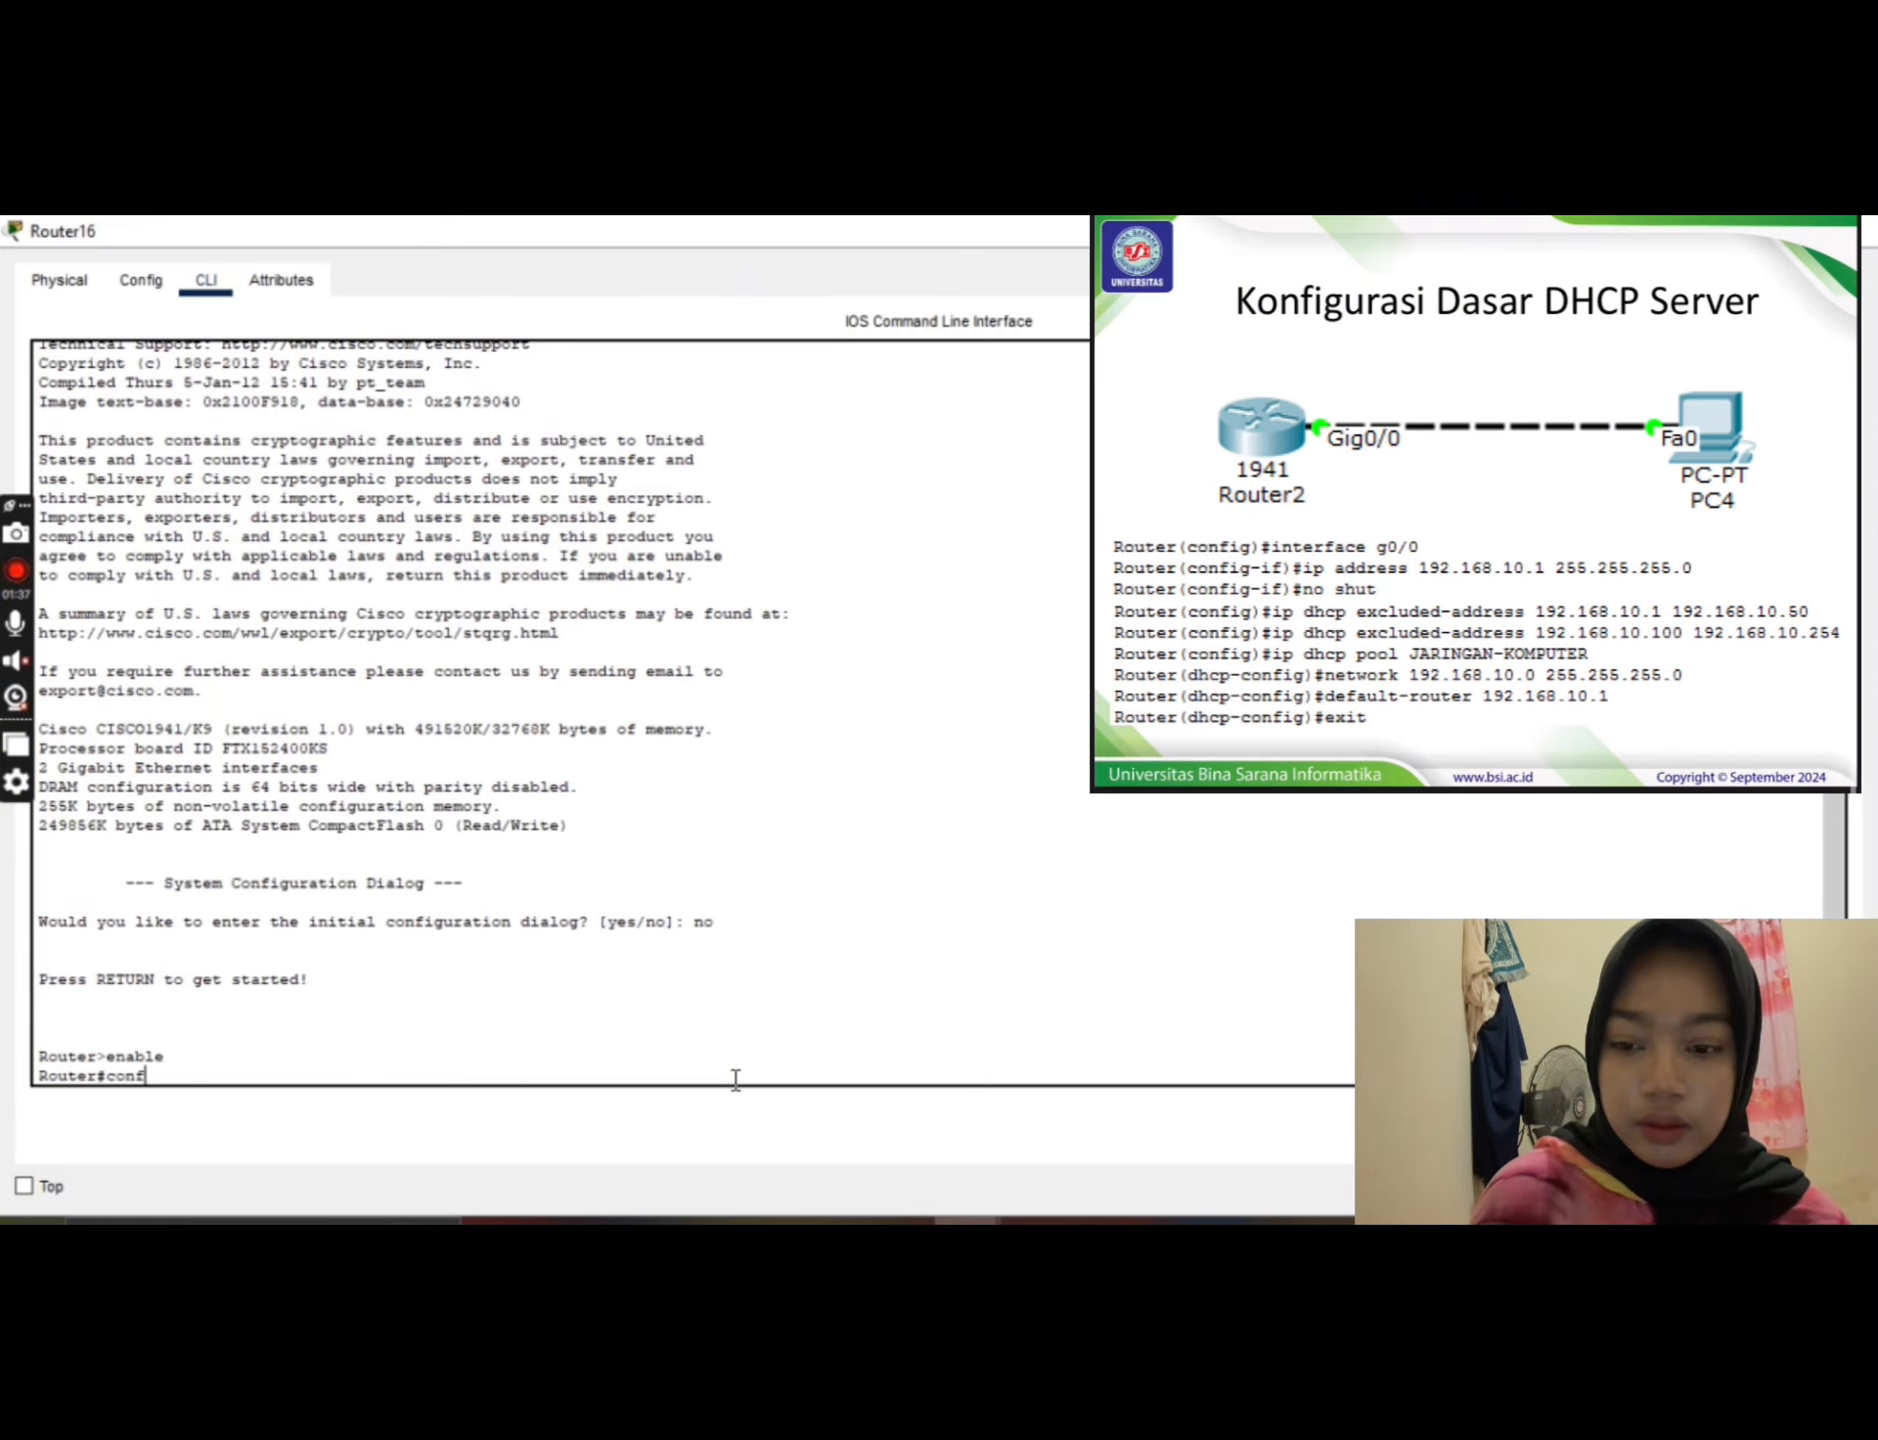
pyautogui.write(' t')
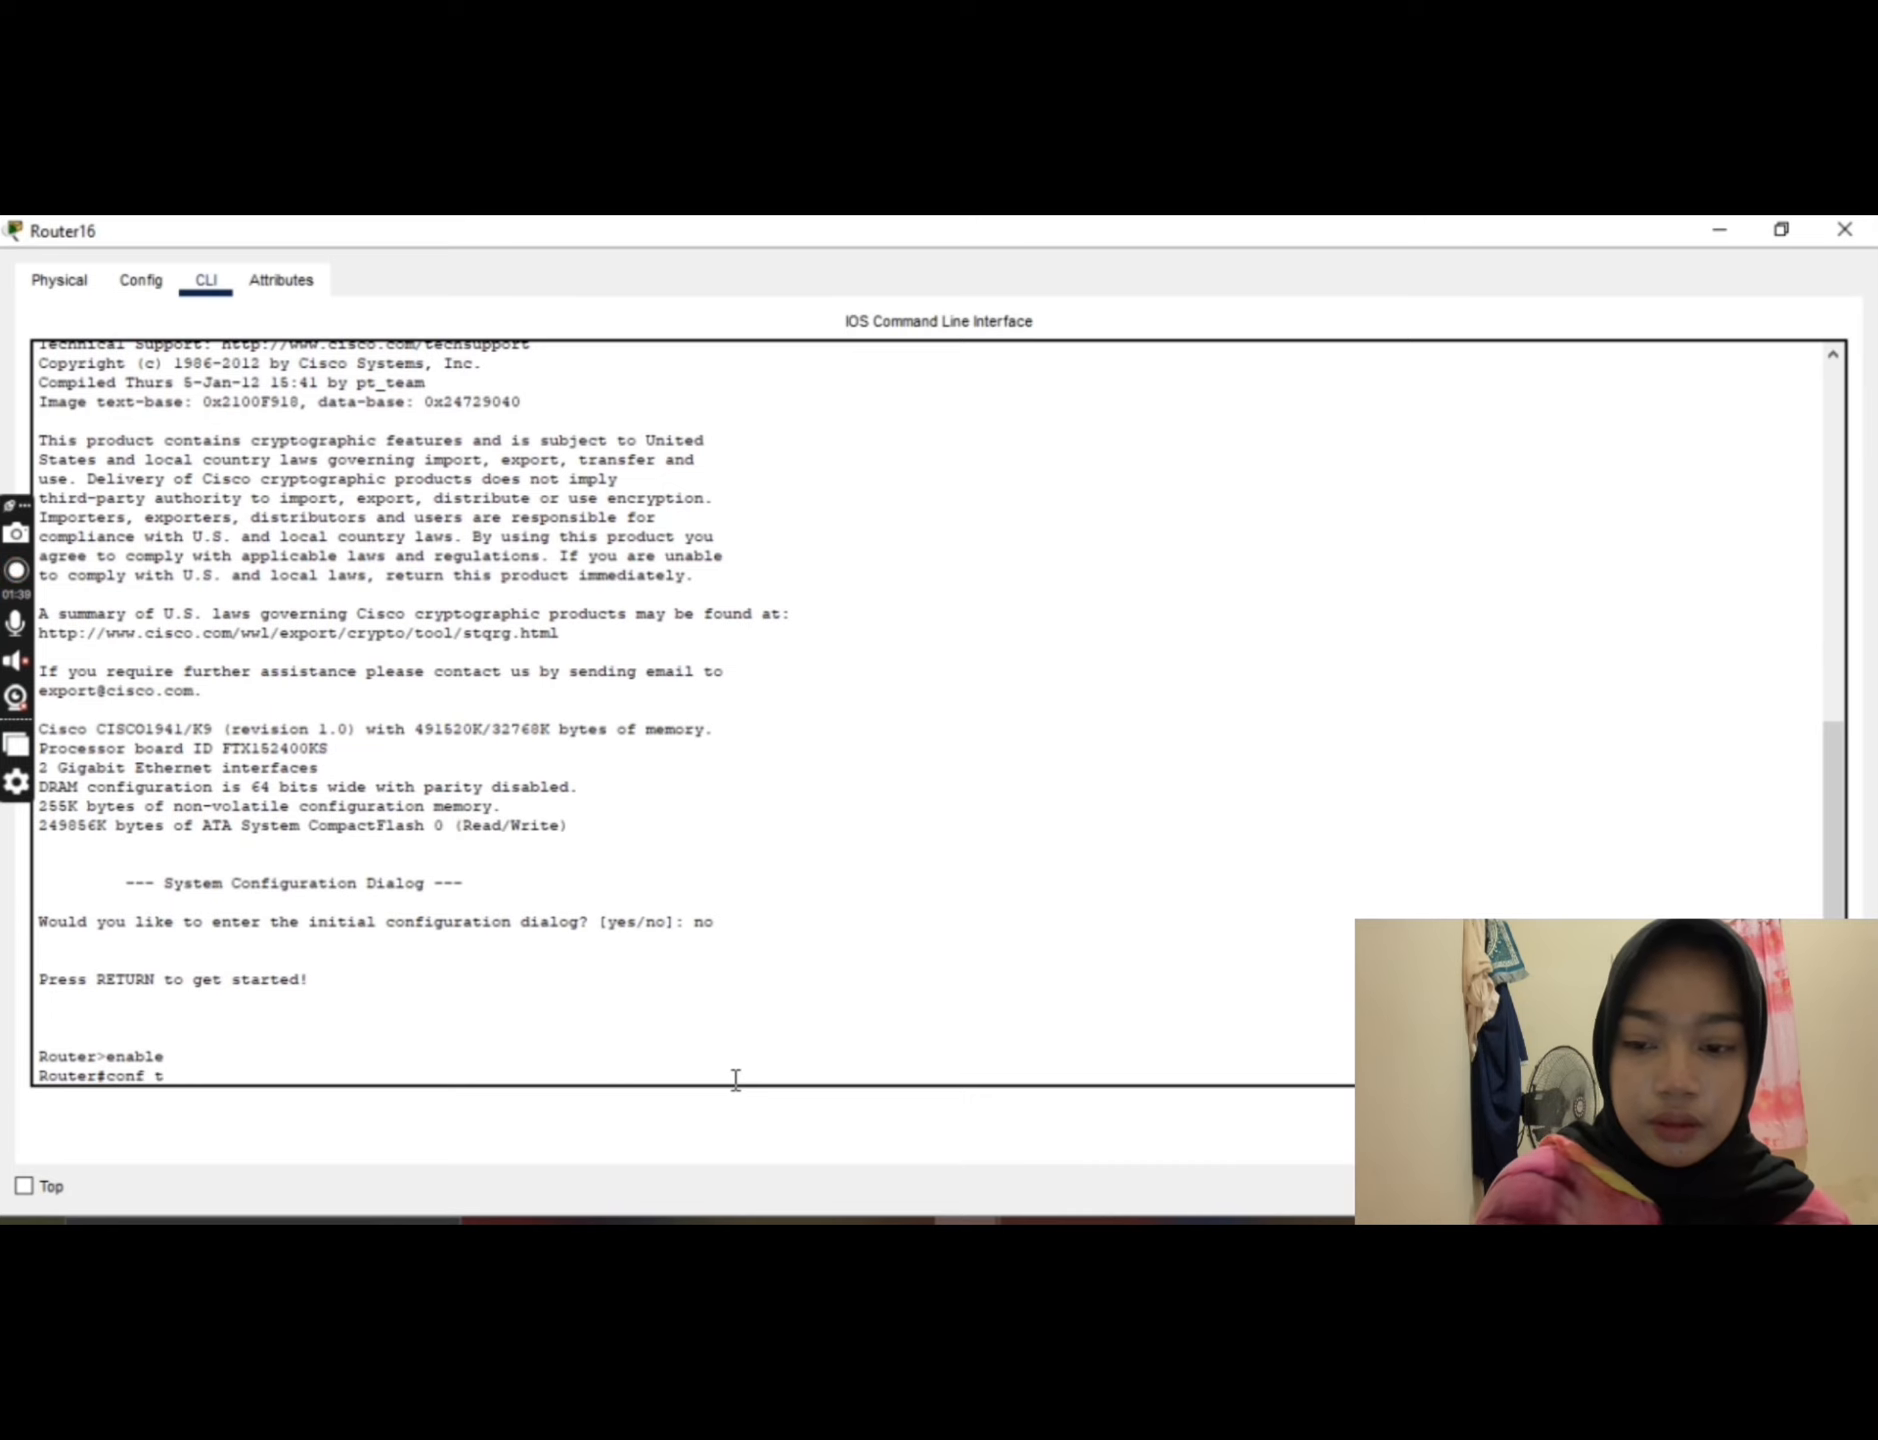
pyautogui.press('Return')
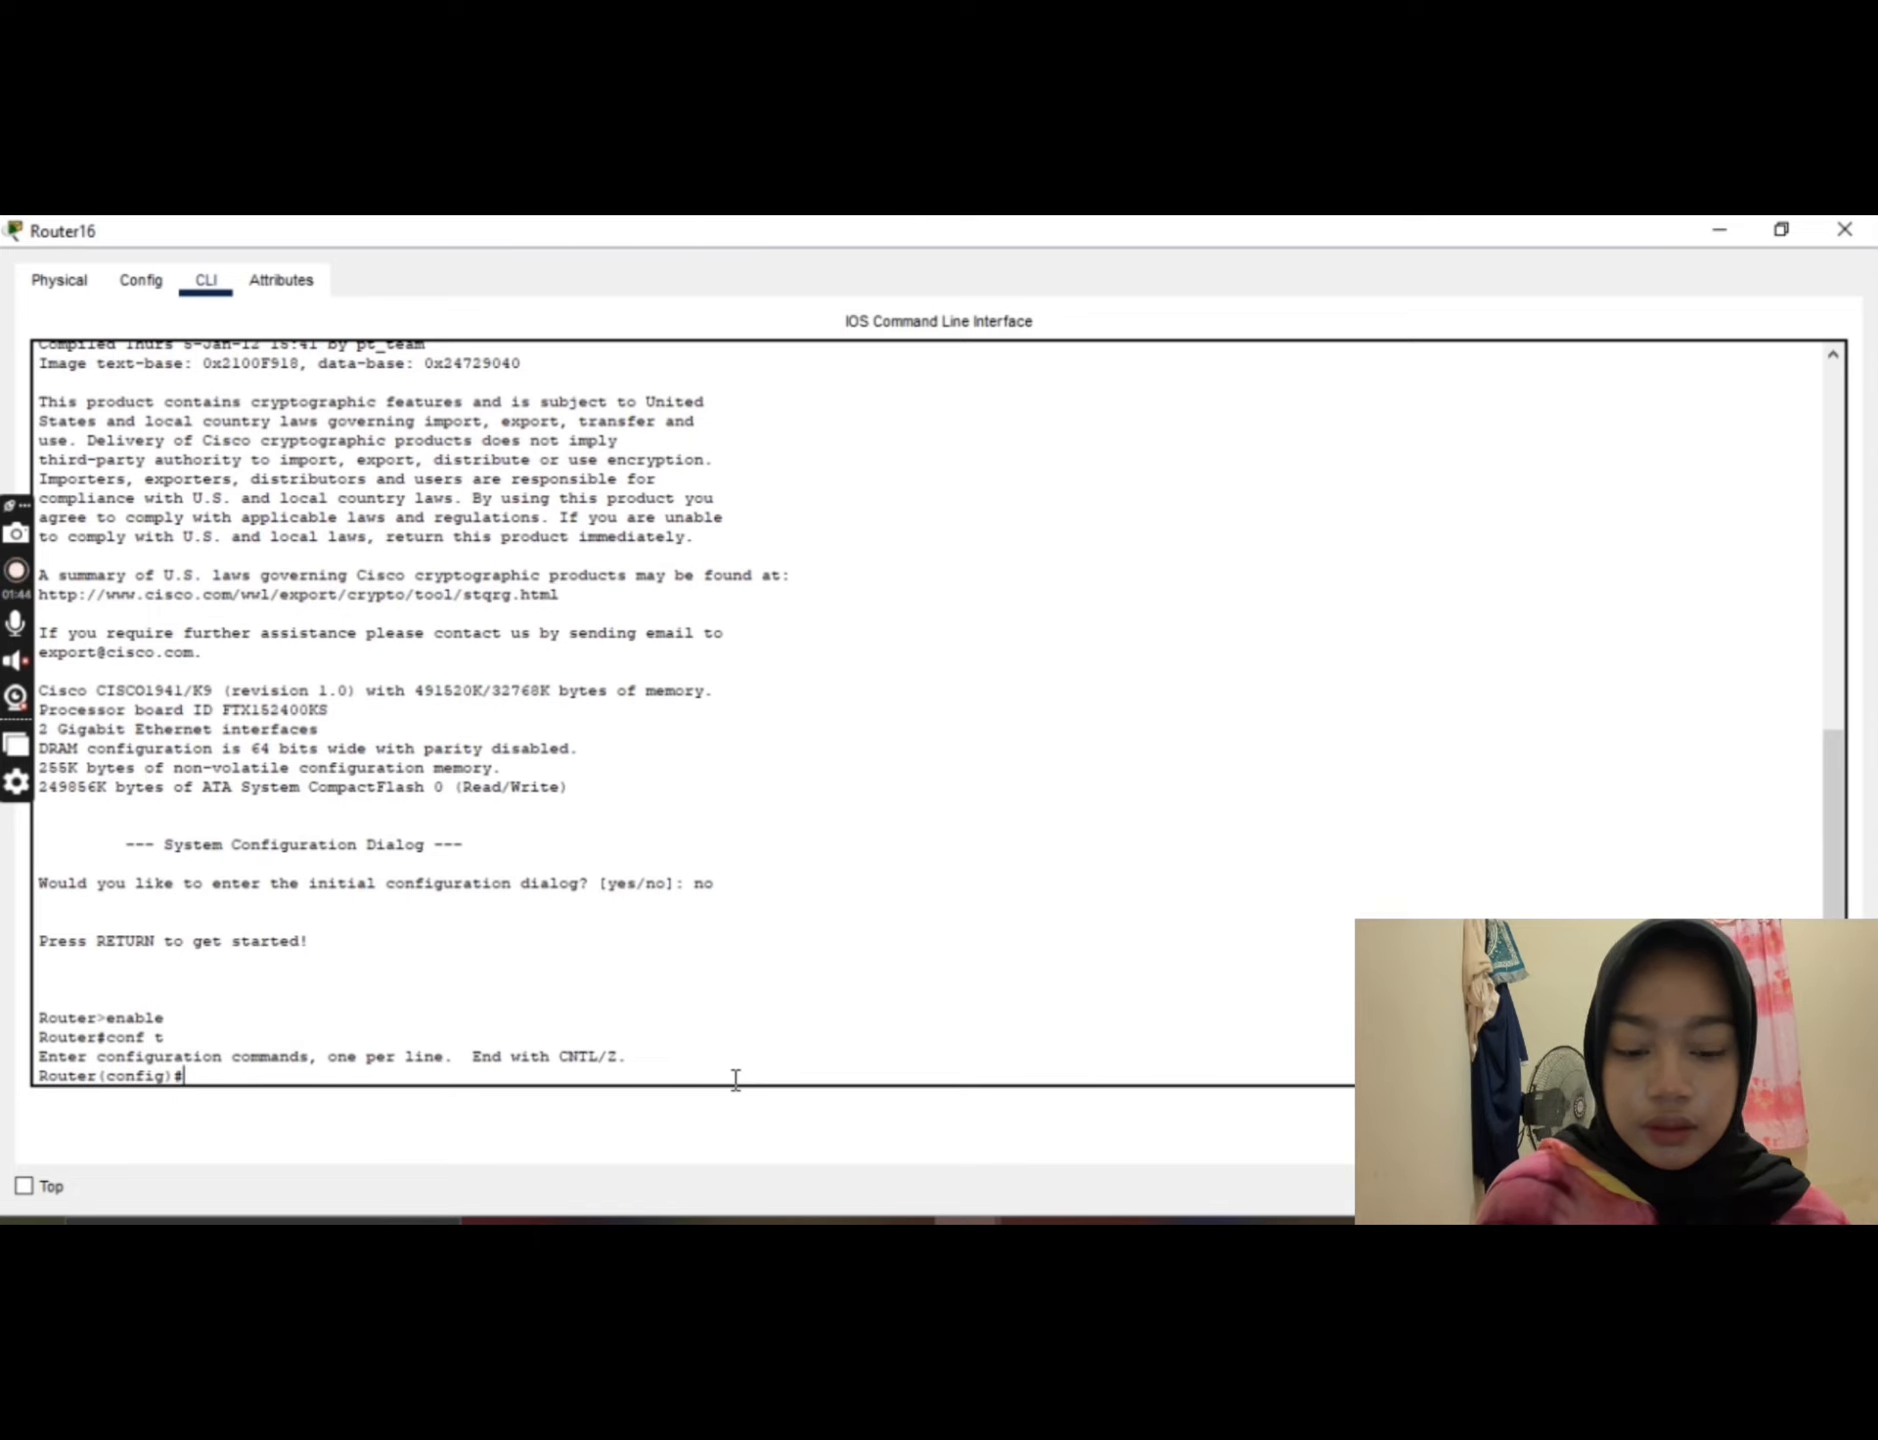
# Step: Assign IP address 192.168.10.1 with subnet mask 255.255.255.0 to the router's interface g0/0
pyautogui.write('int')
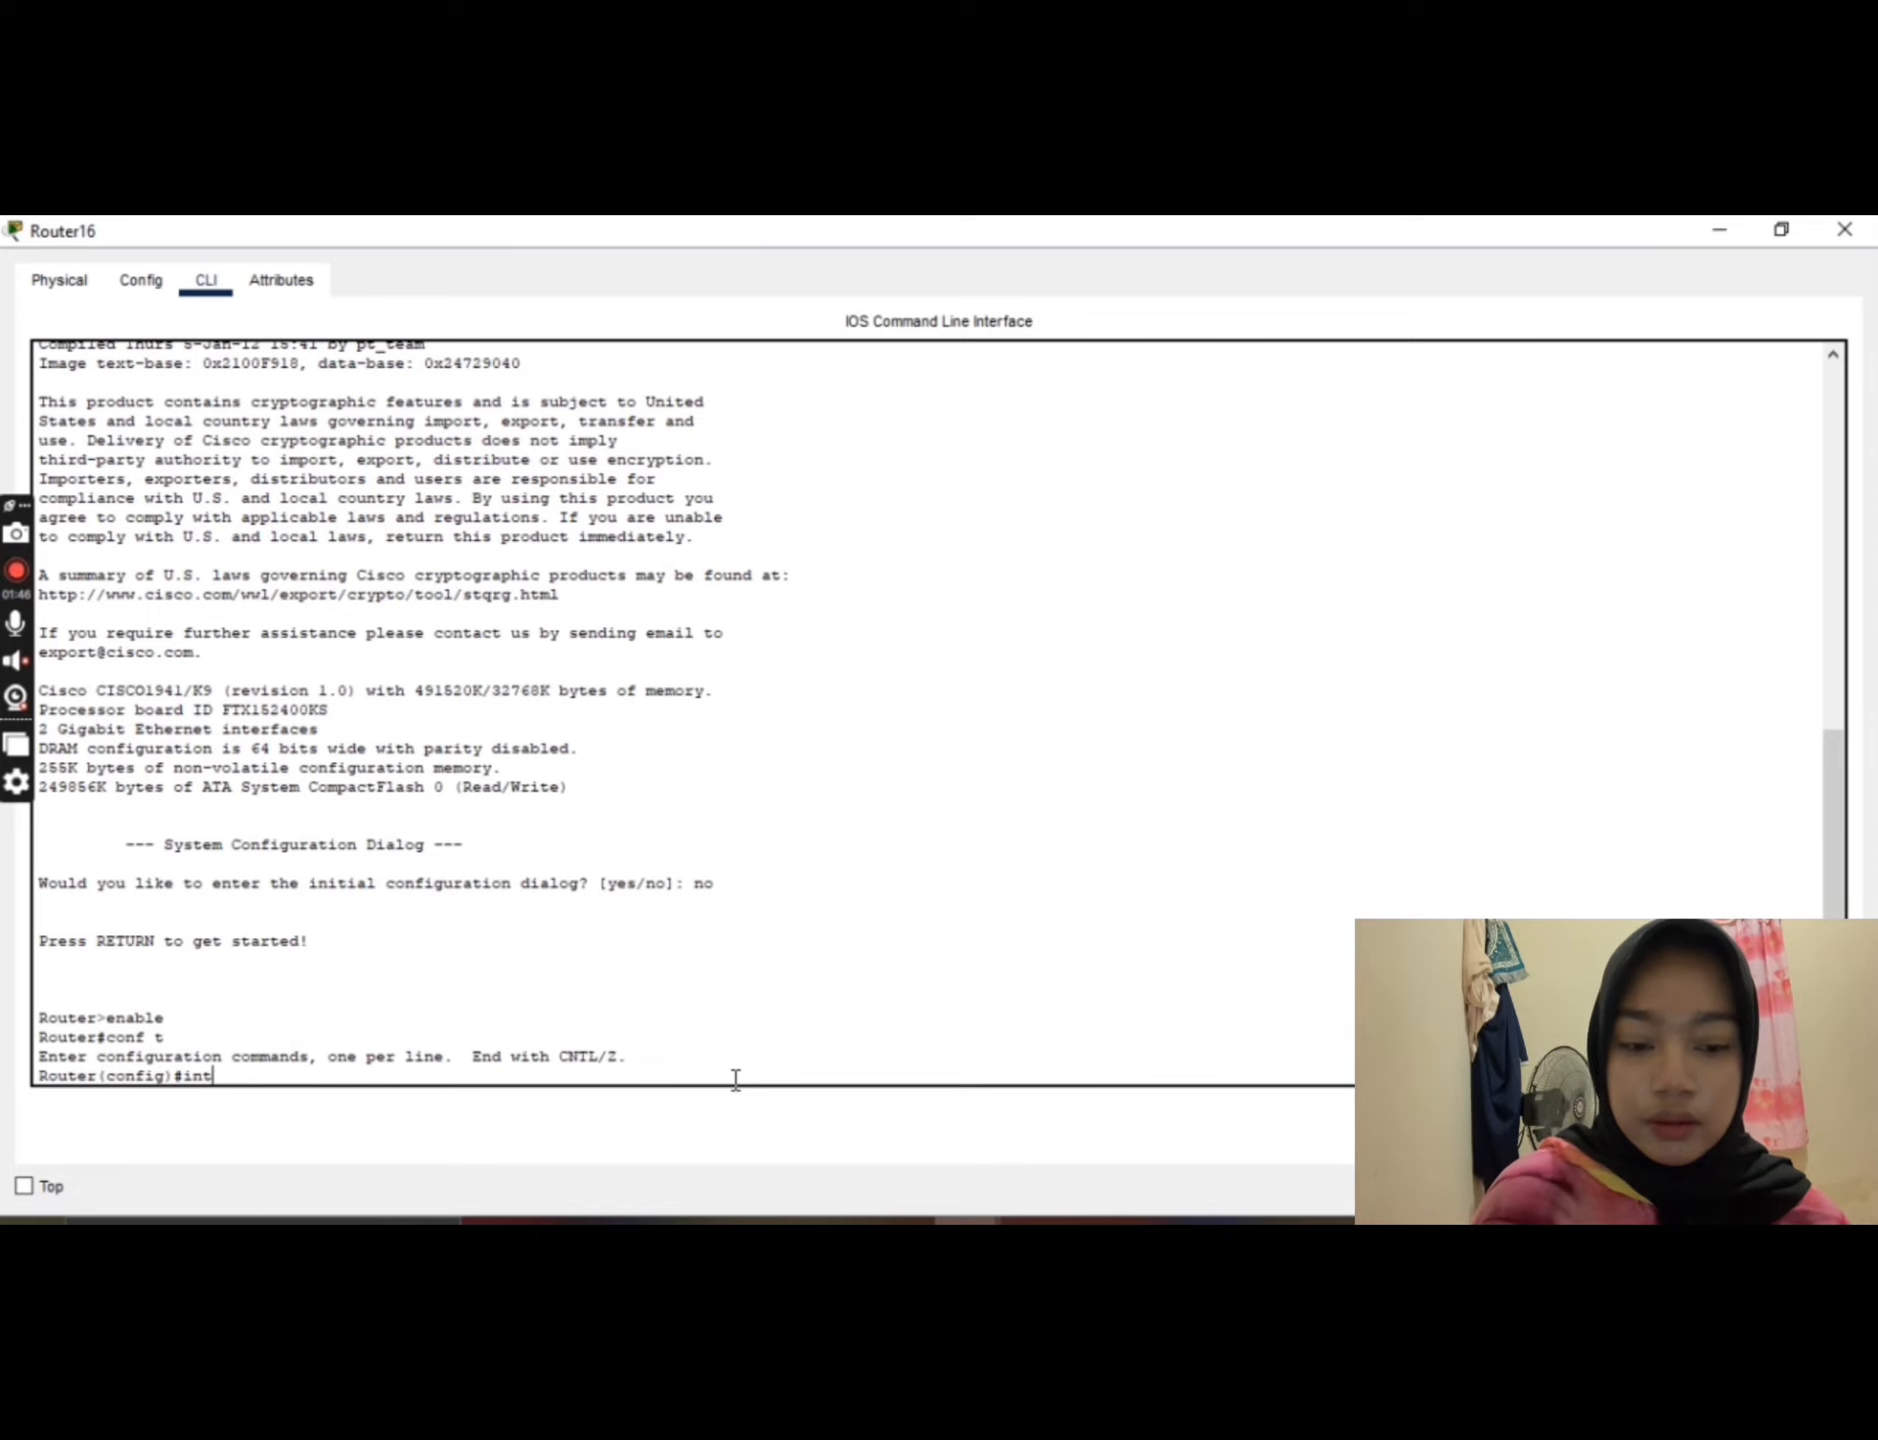
pyautogui.write(' g')
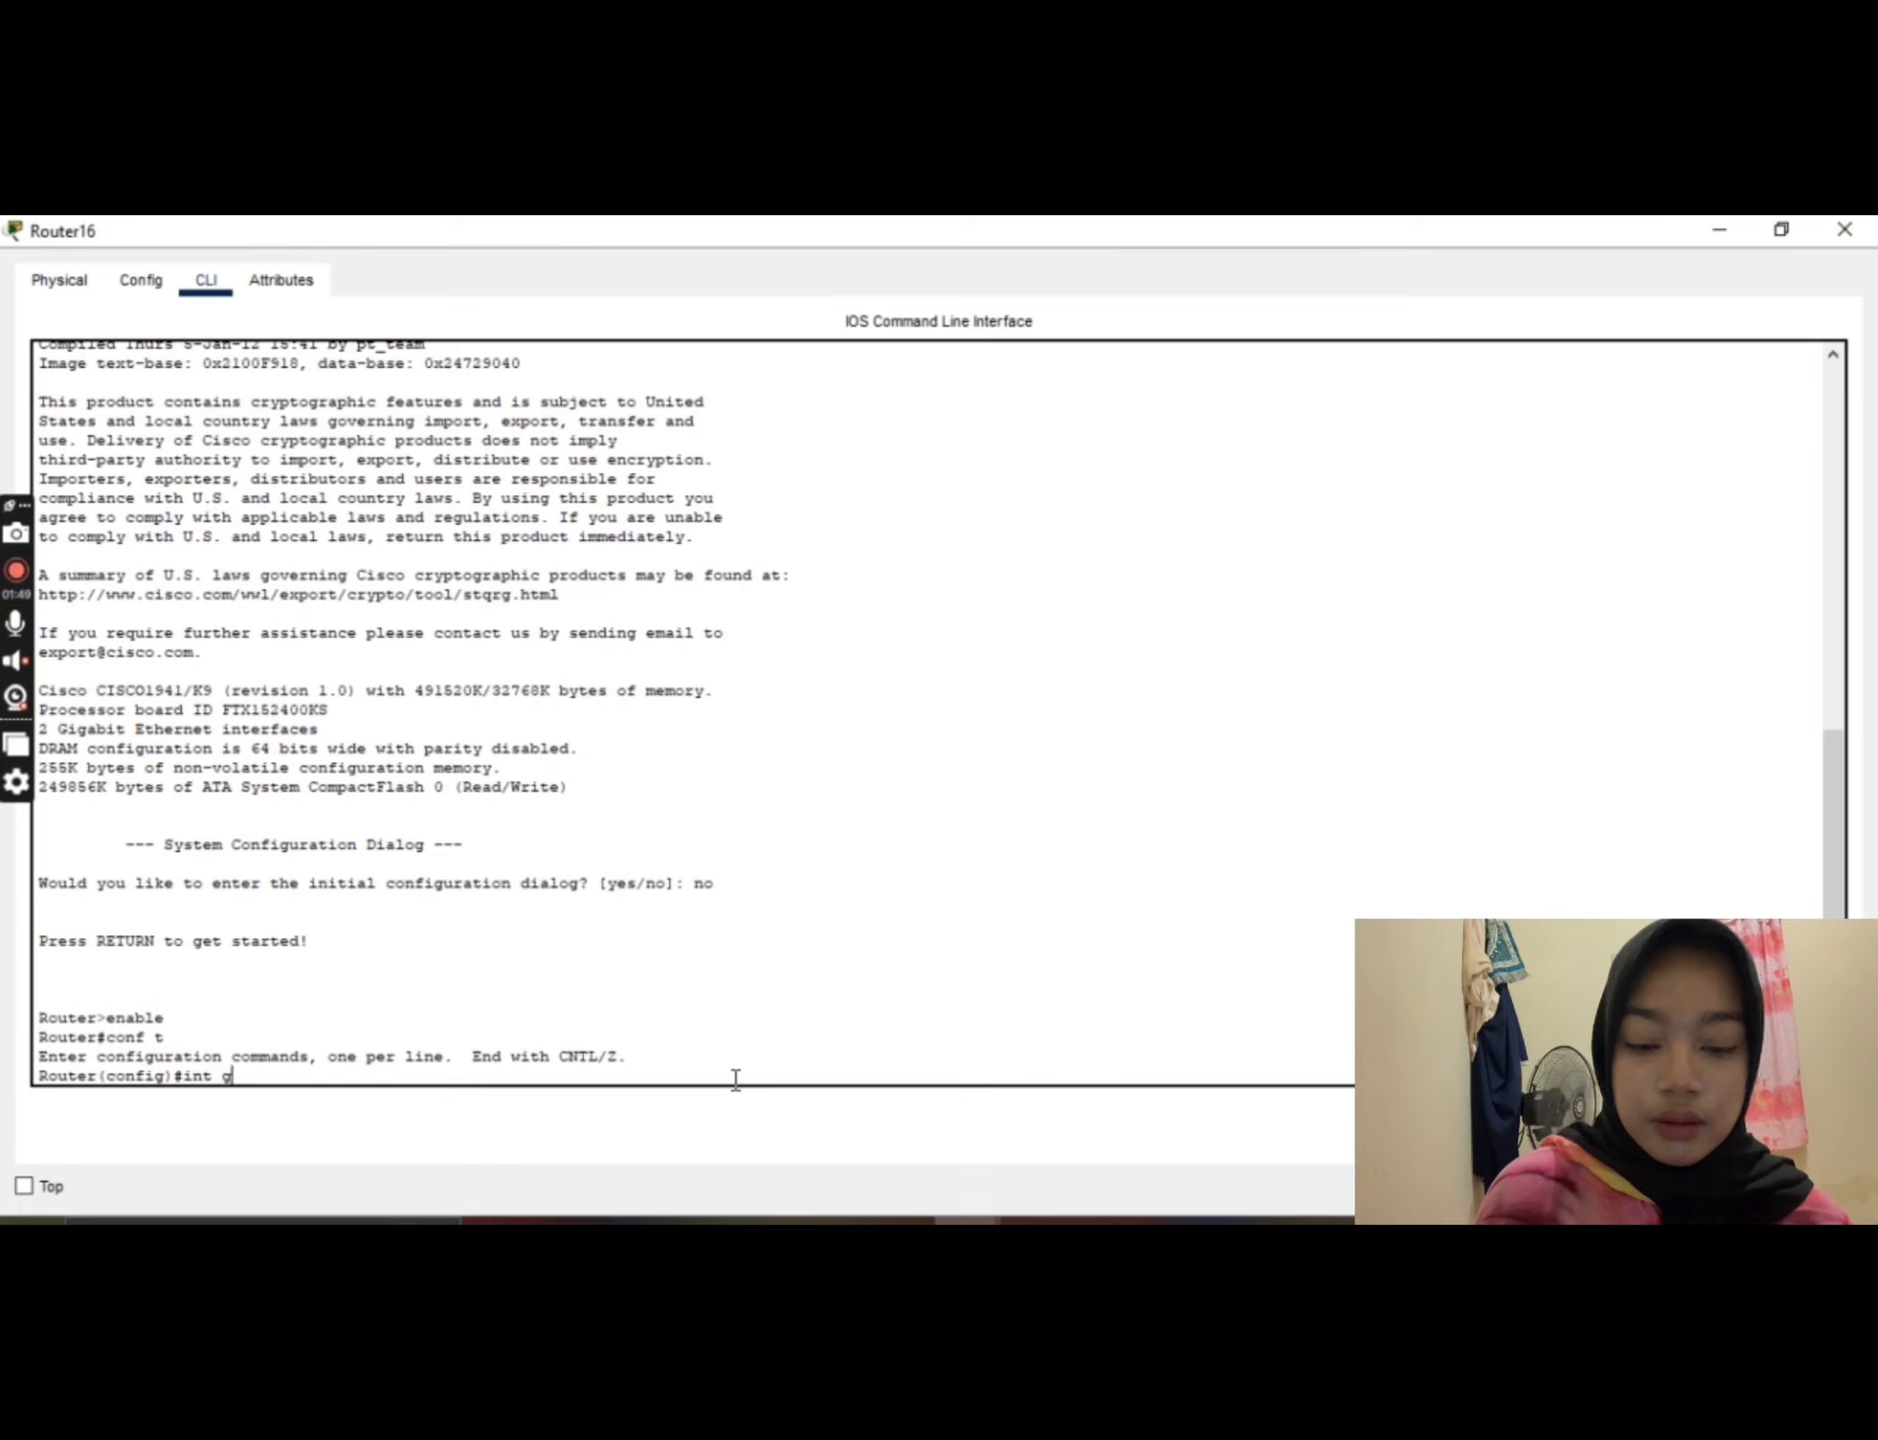
pyautogui.write('0/0')
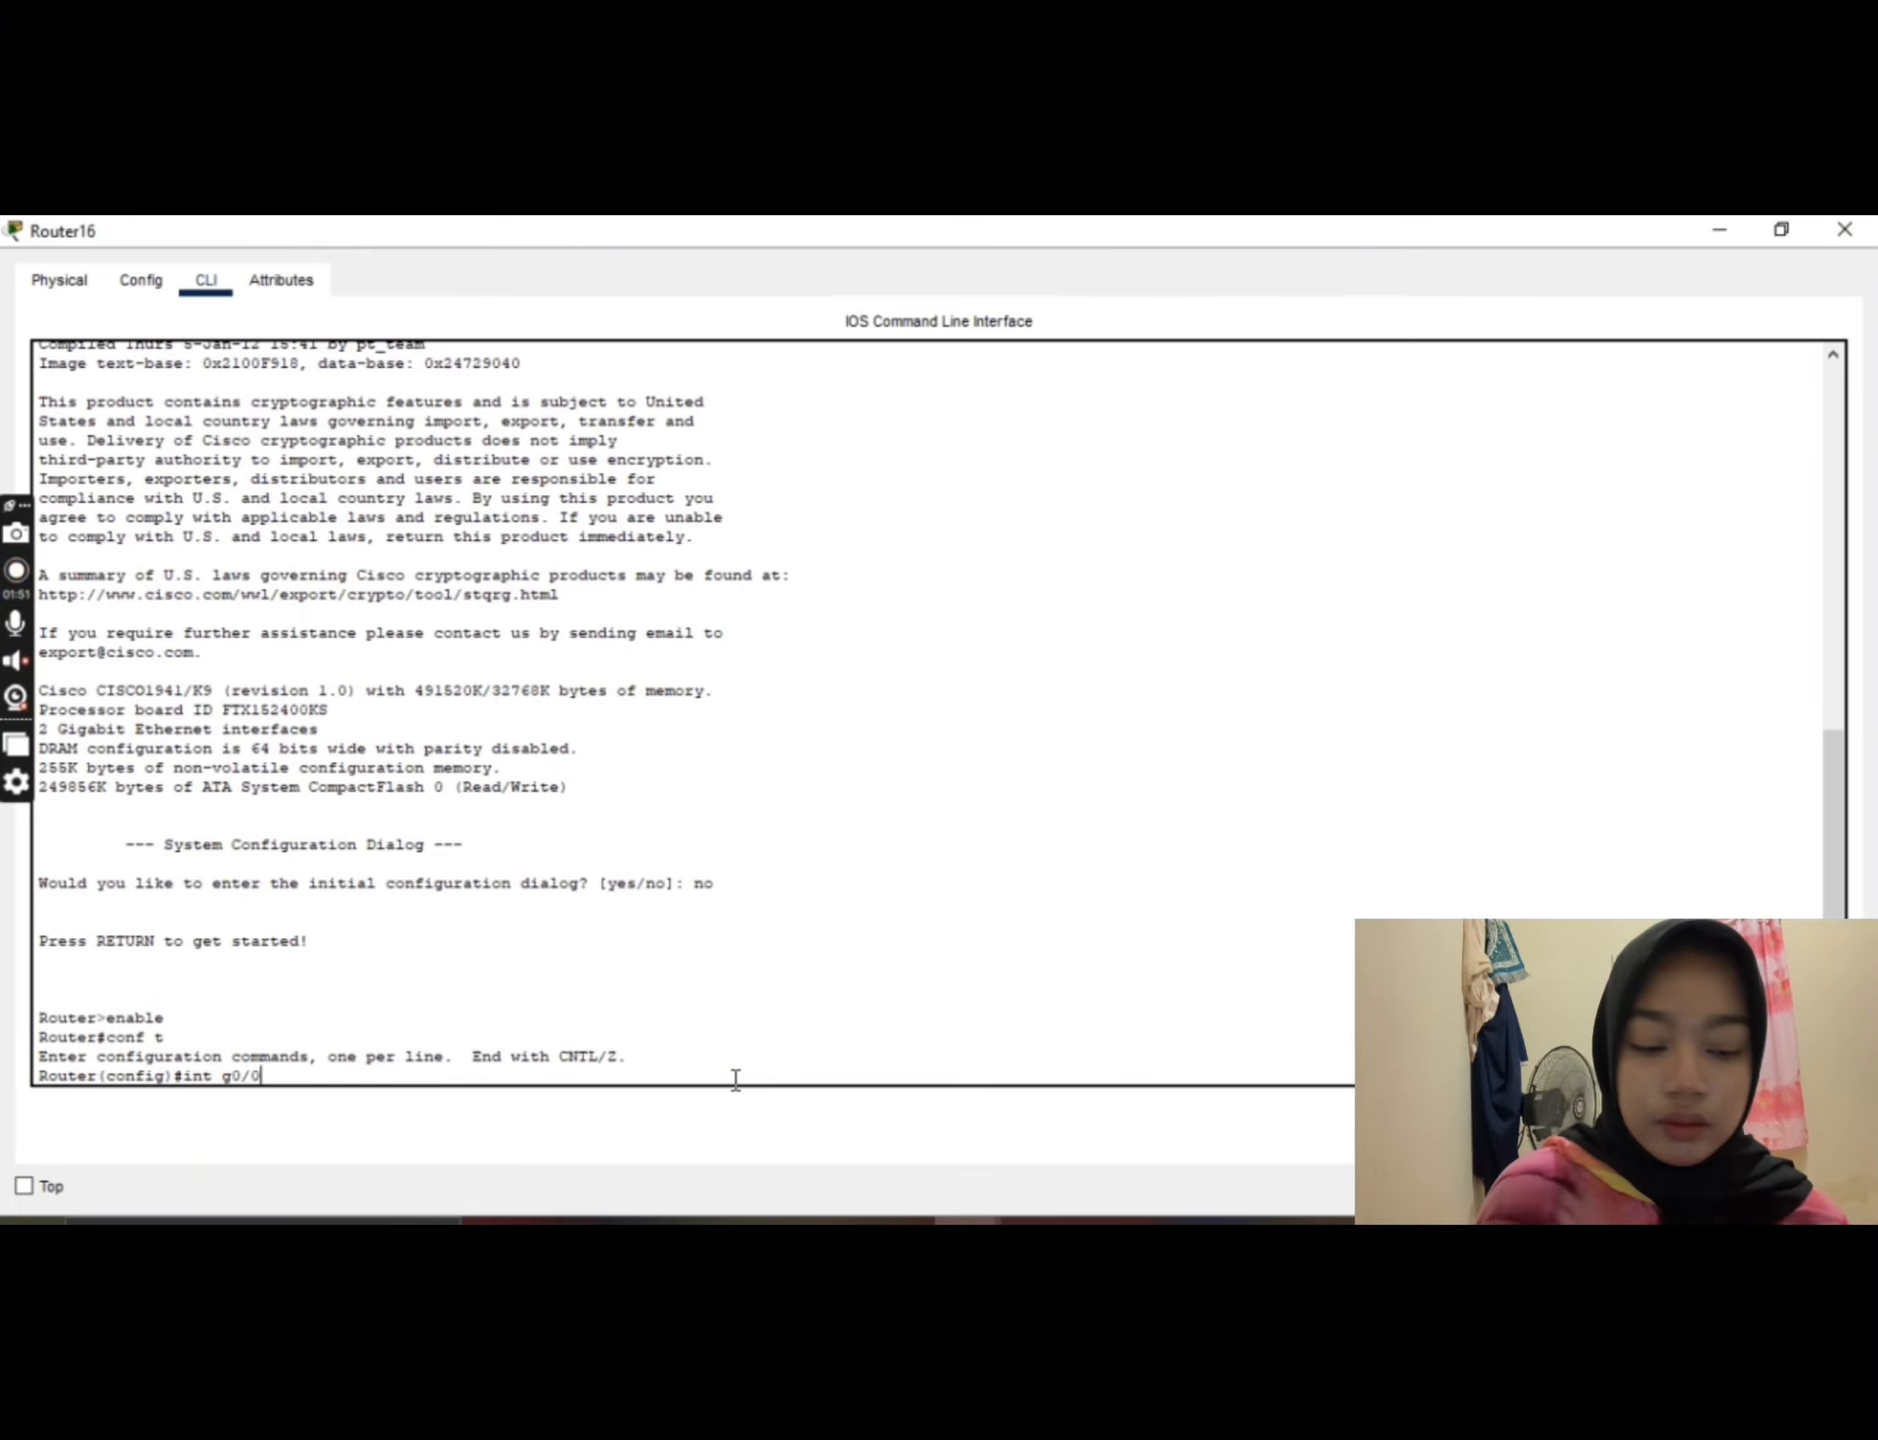
pyautogui.press('Return')
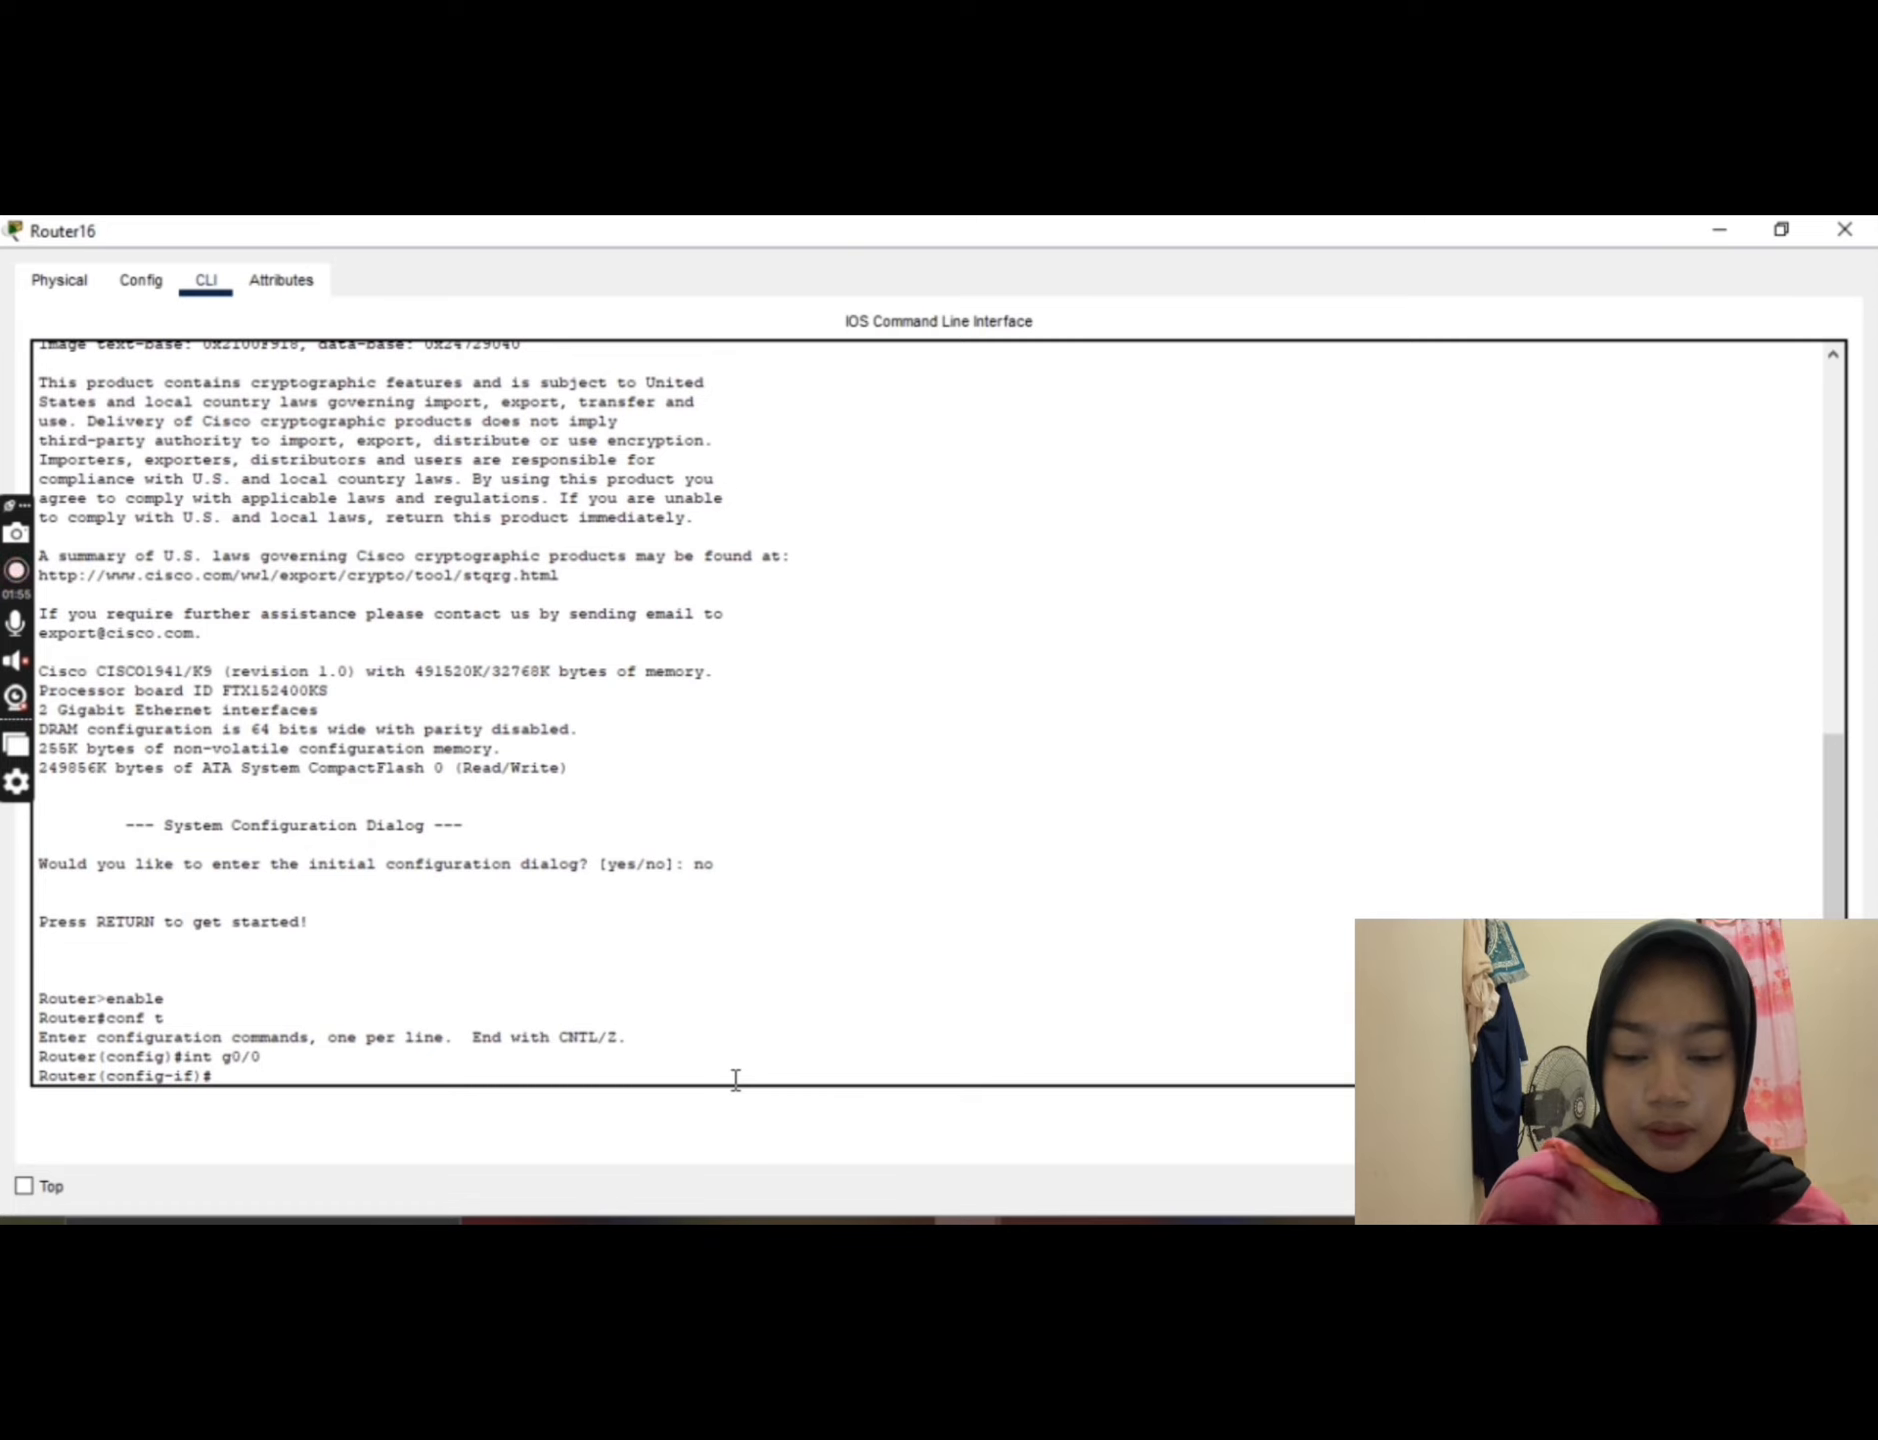
pyautogui.write('ip')
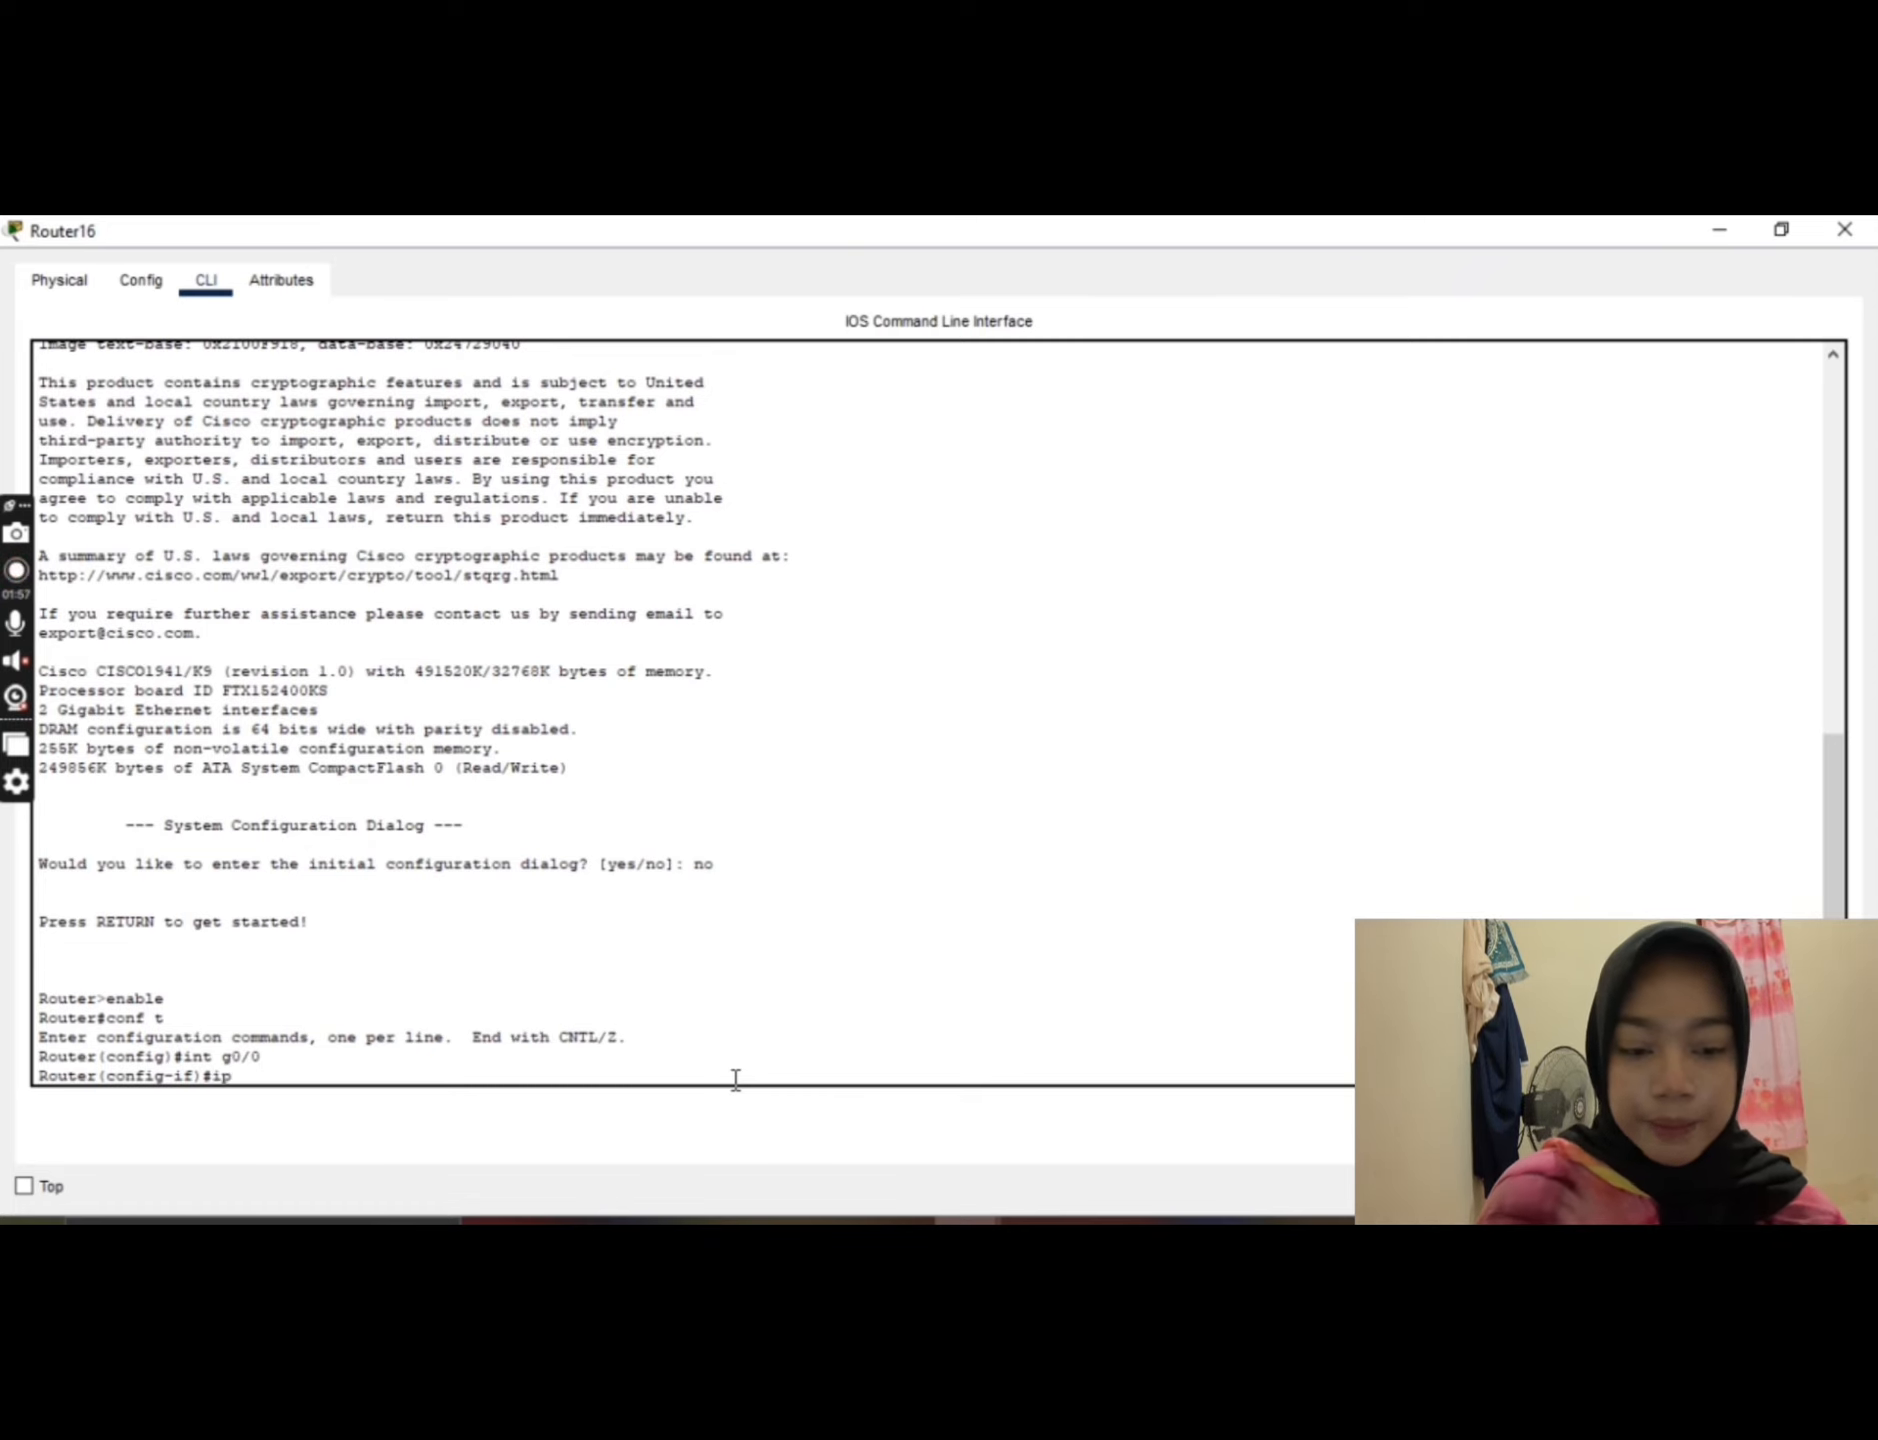
pyautogui.write(' add ')
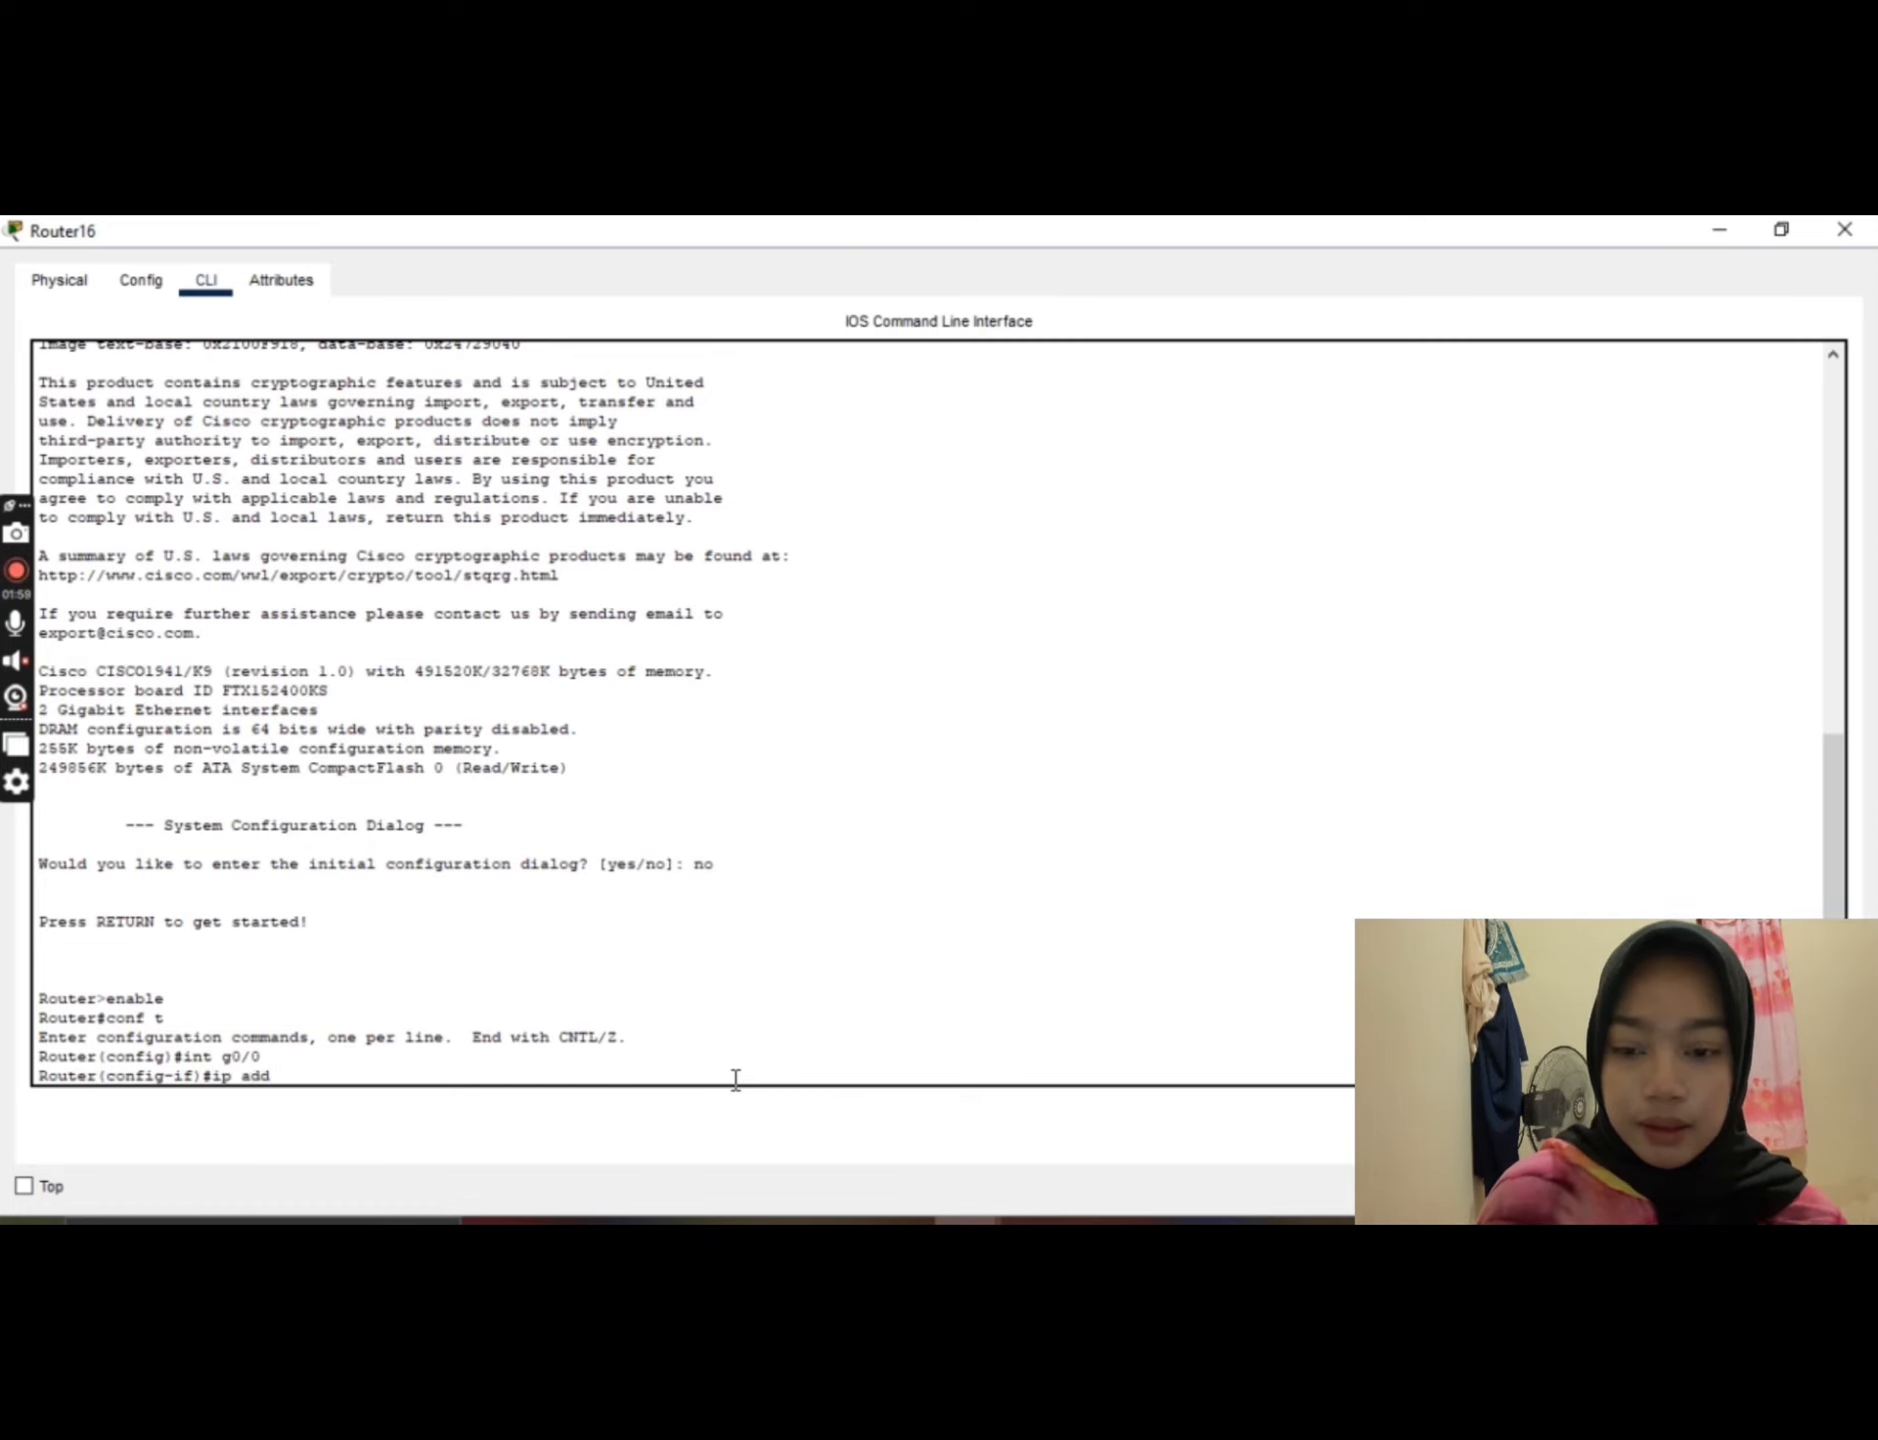
pyautogui.write('192.16')
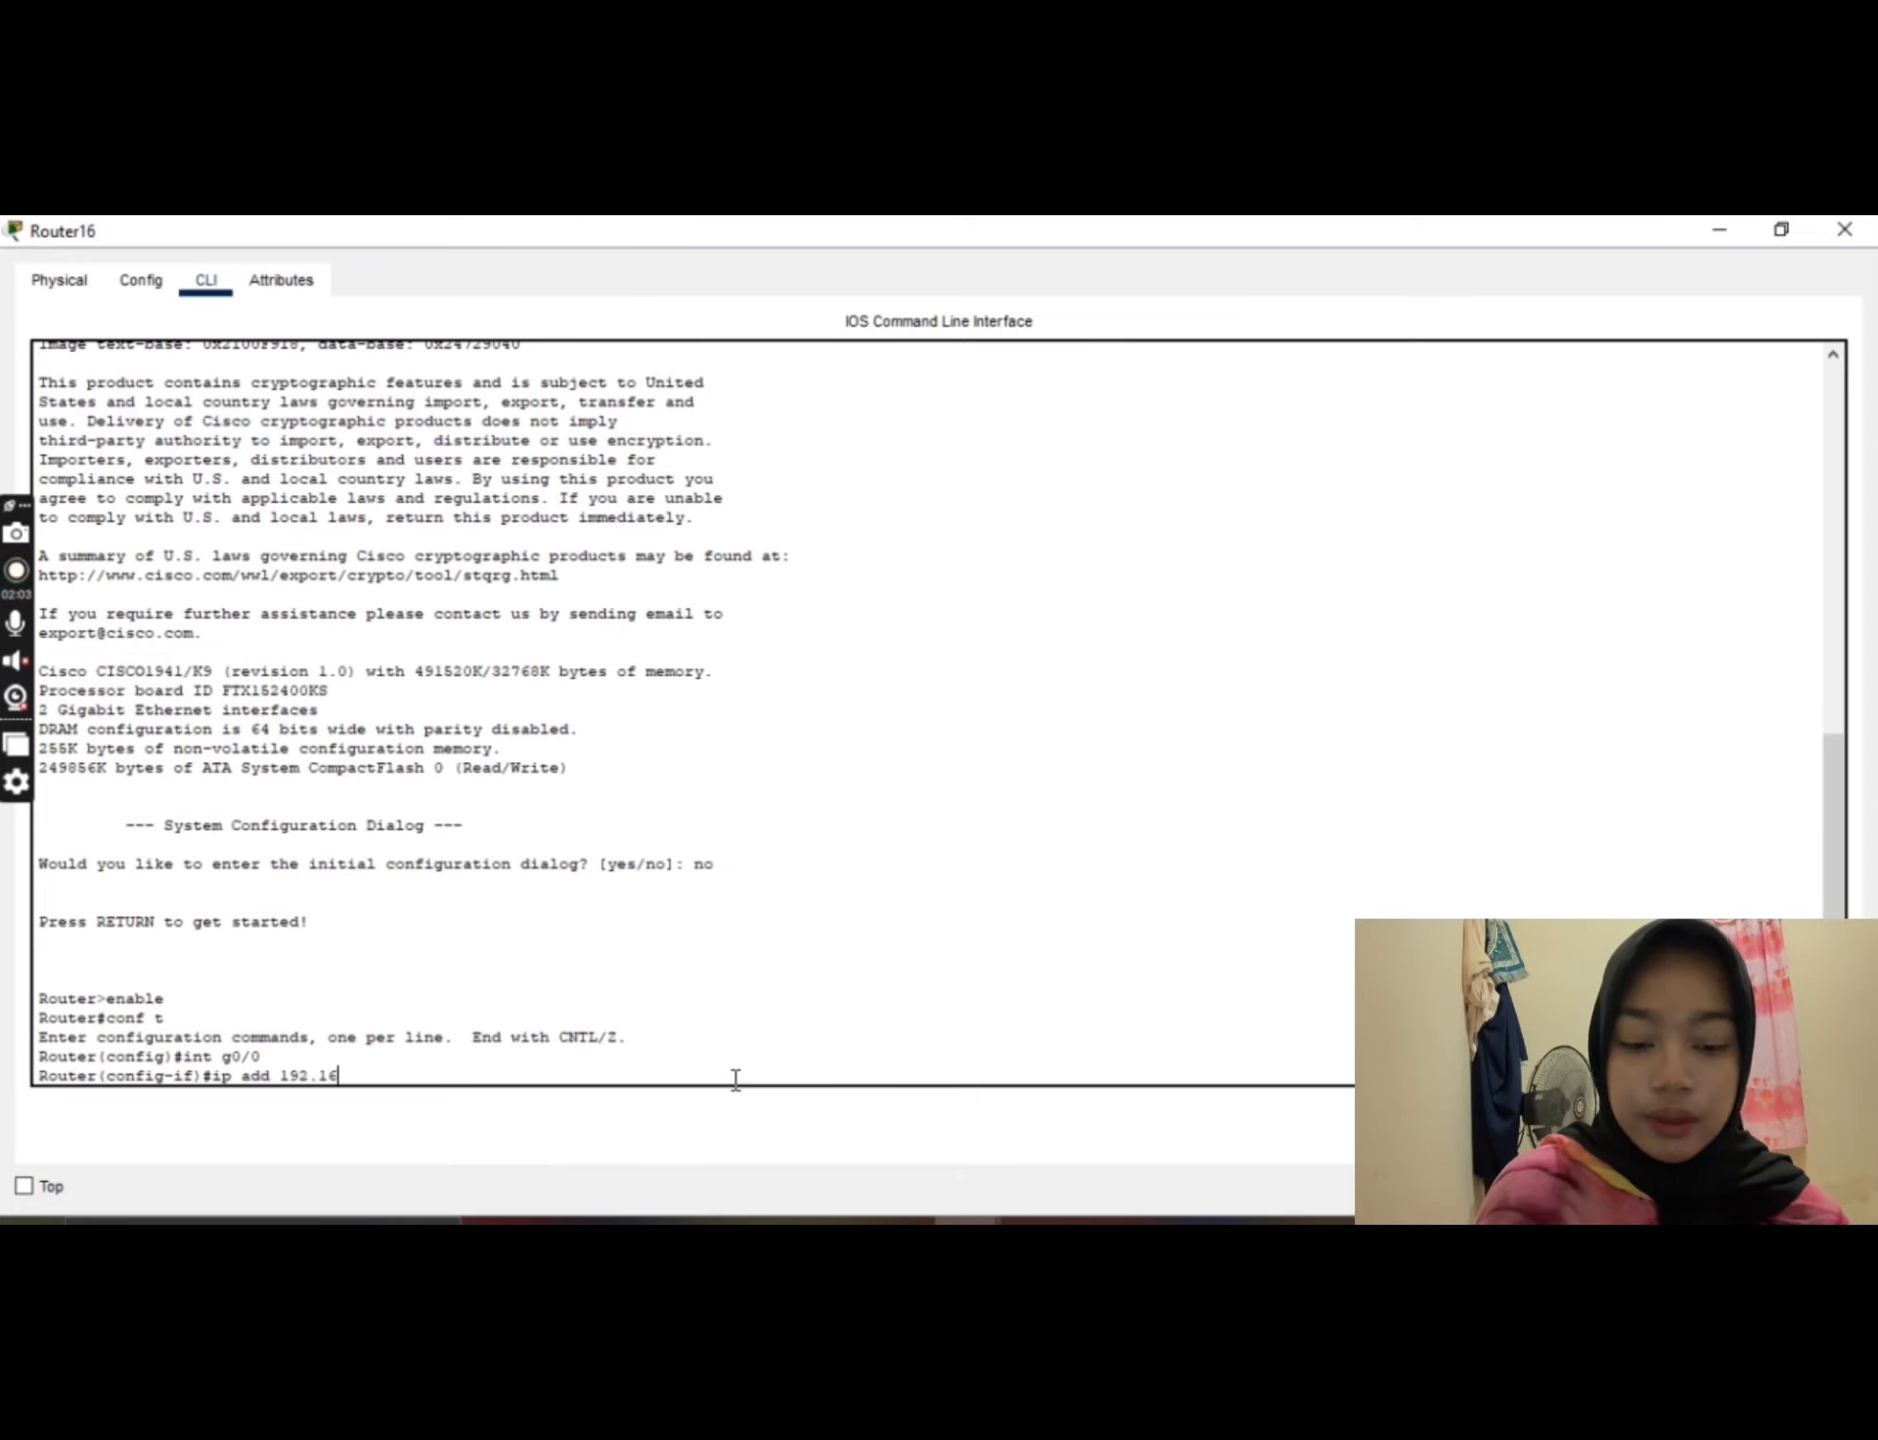
pyautogui.write('8.1')
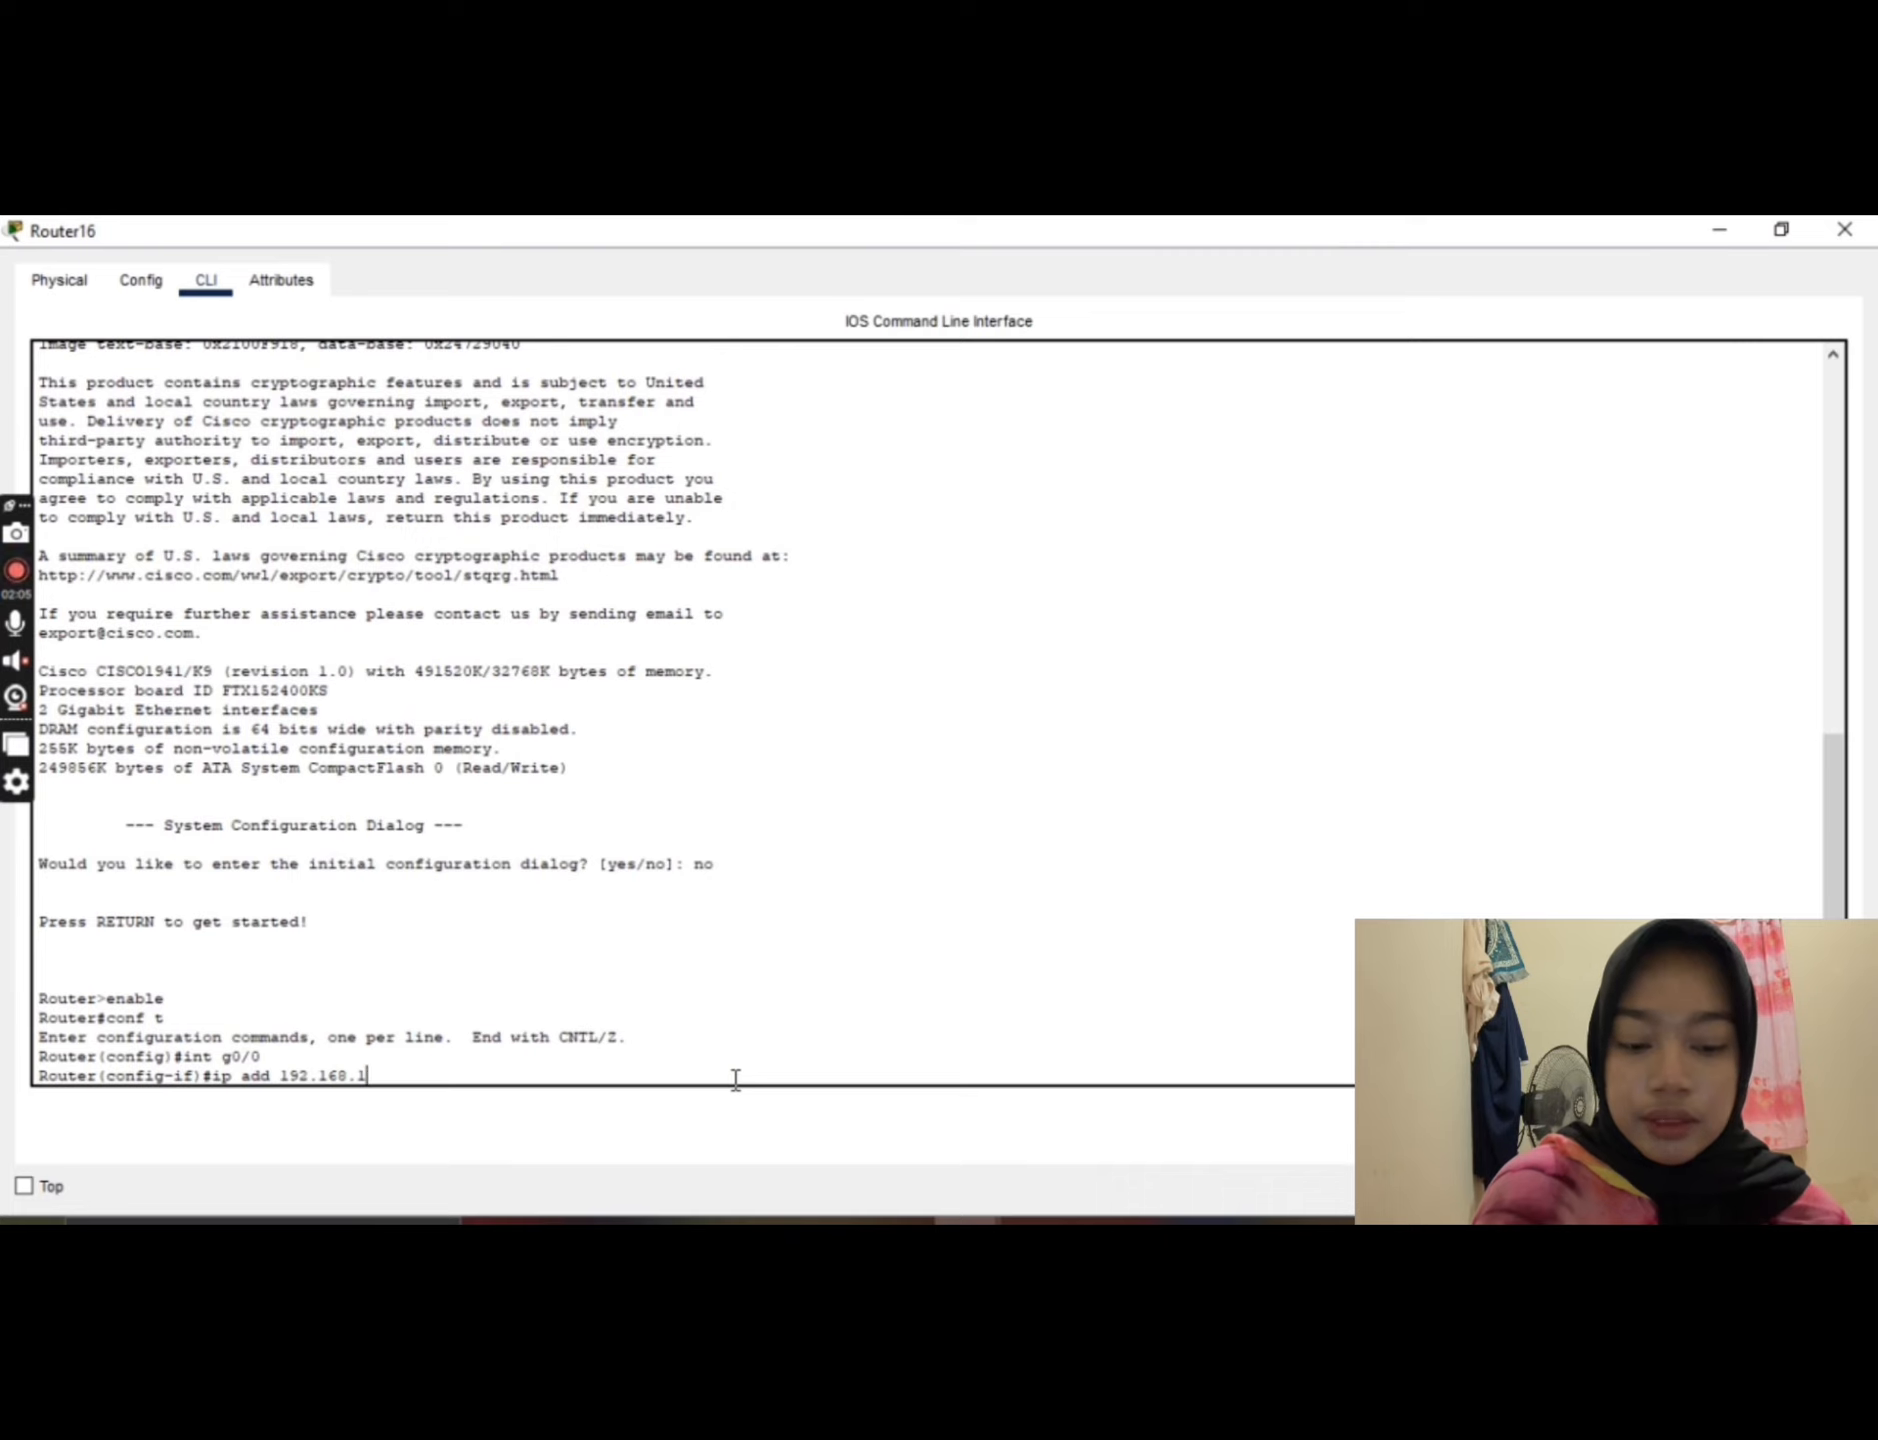
pyautogui.write('0.1')
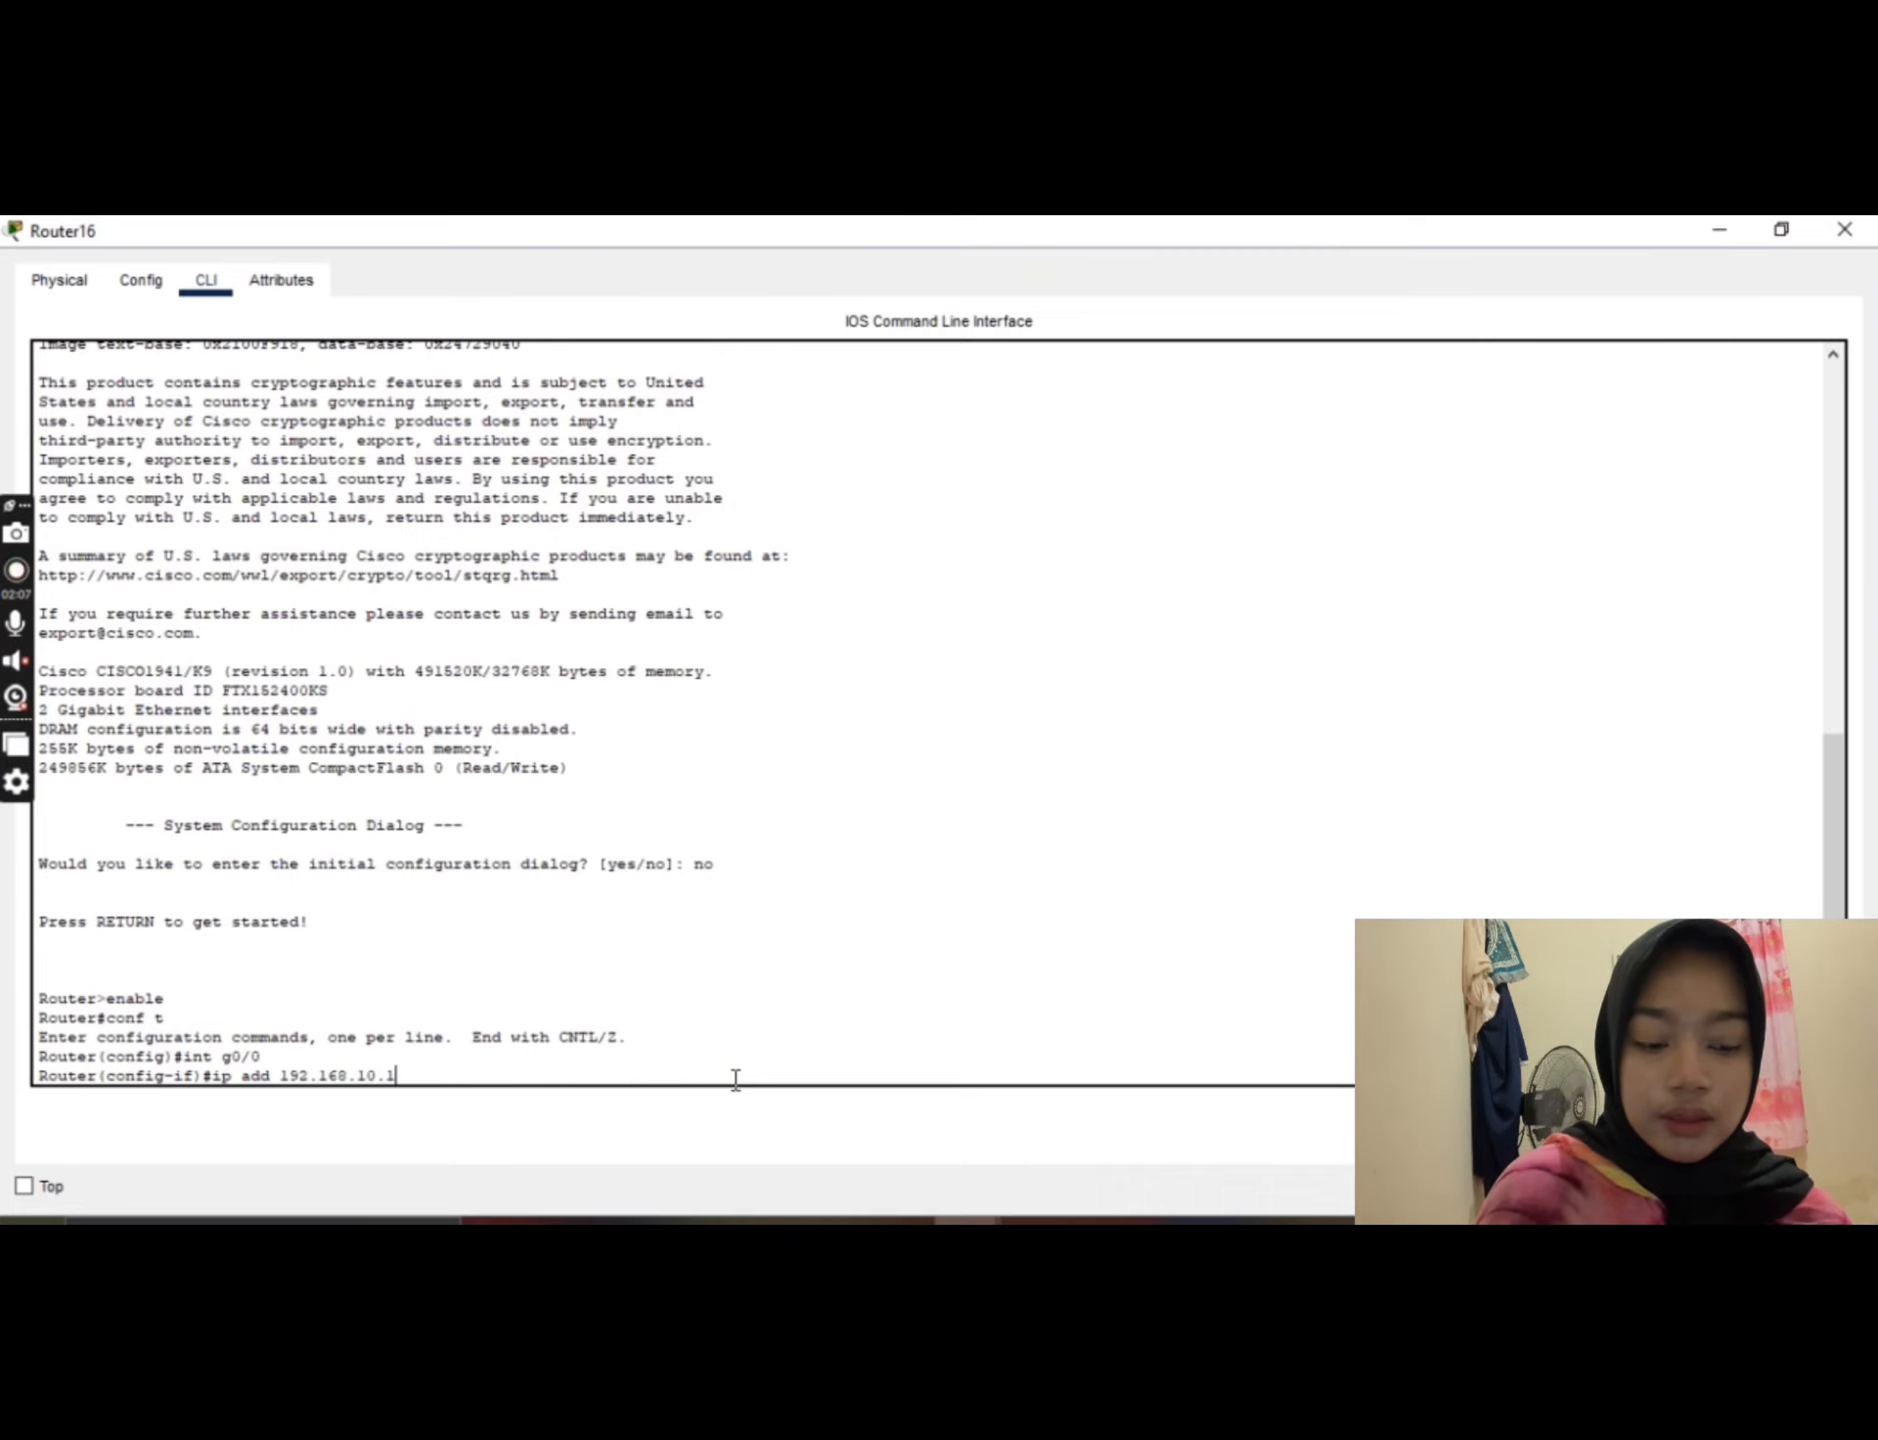
pyautogui.write(' 255')
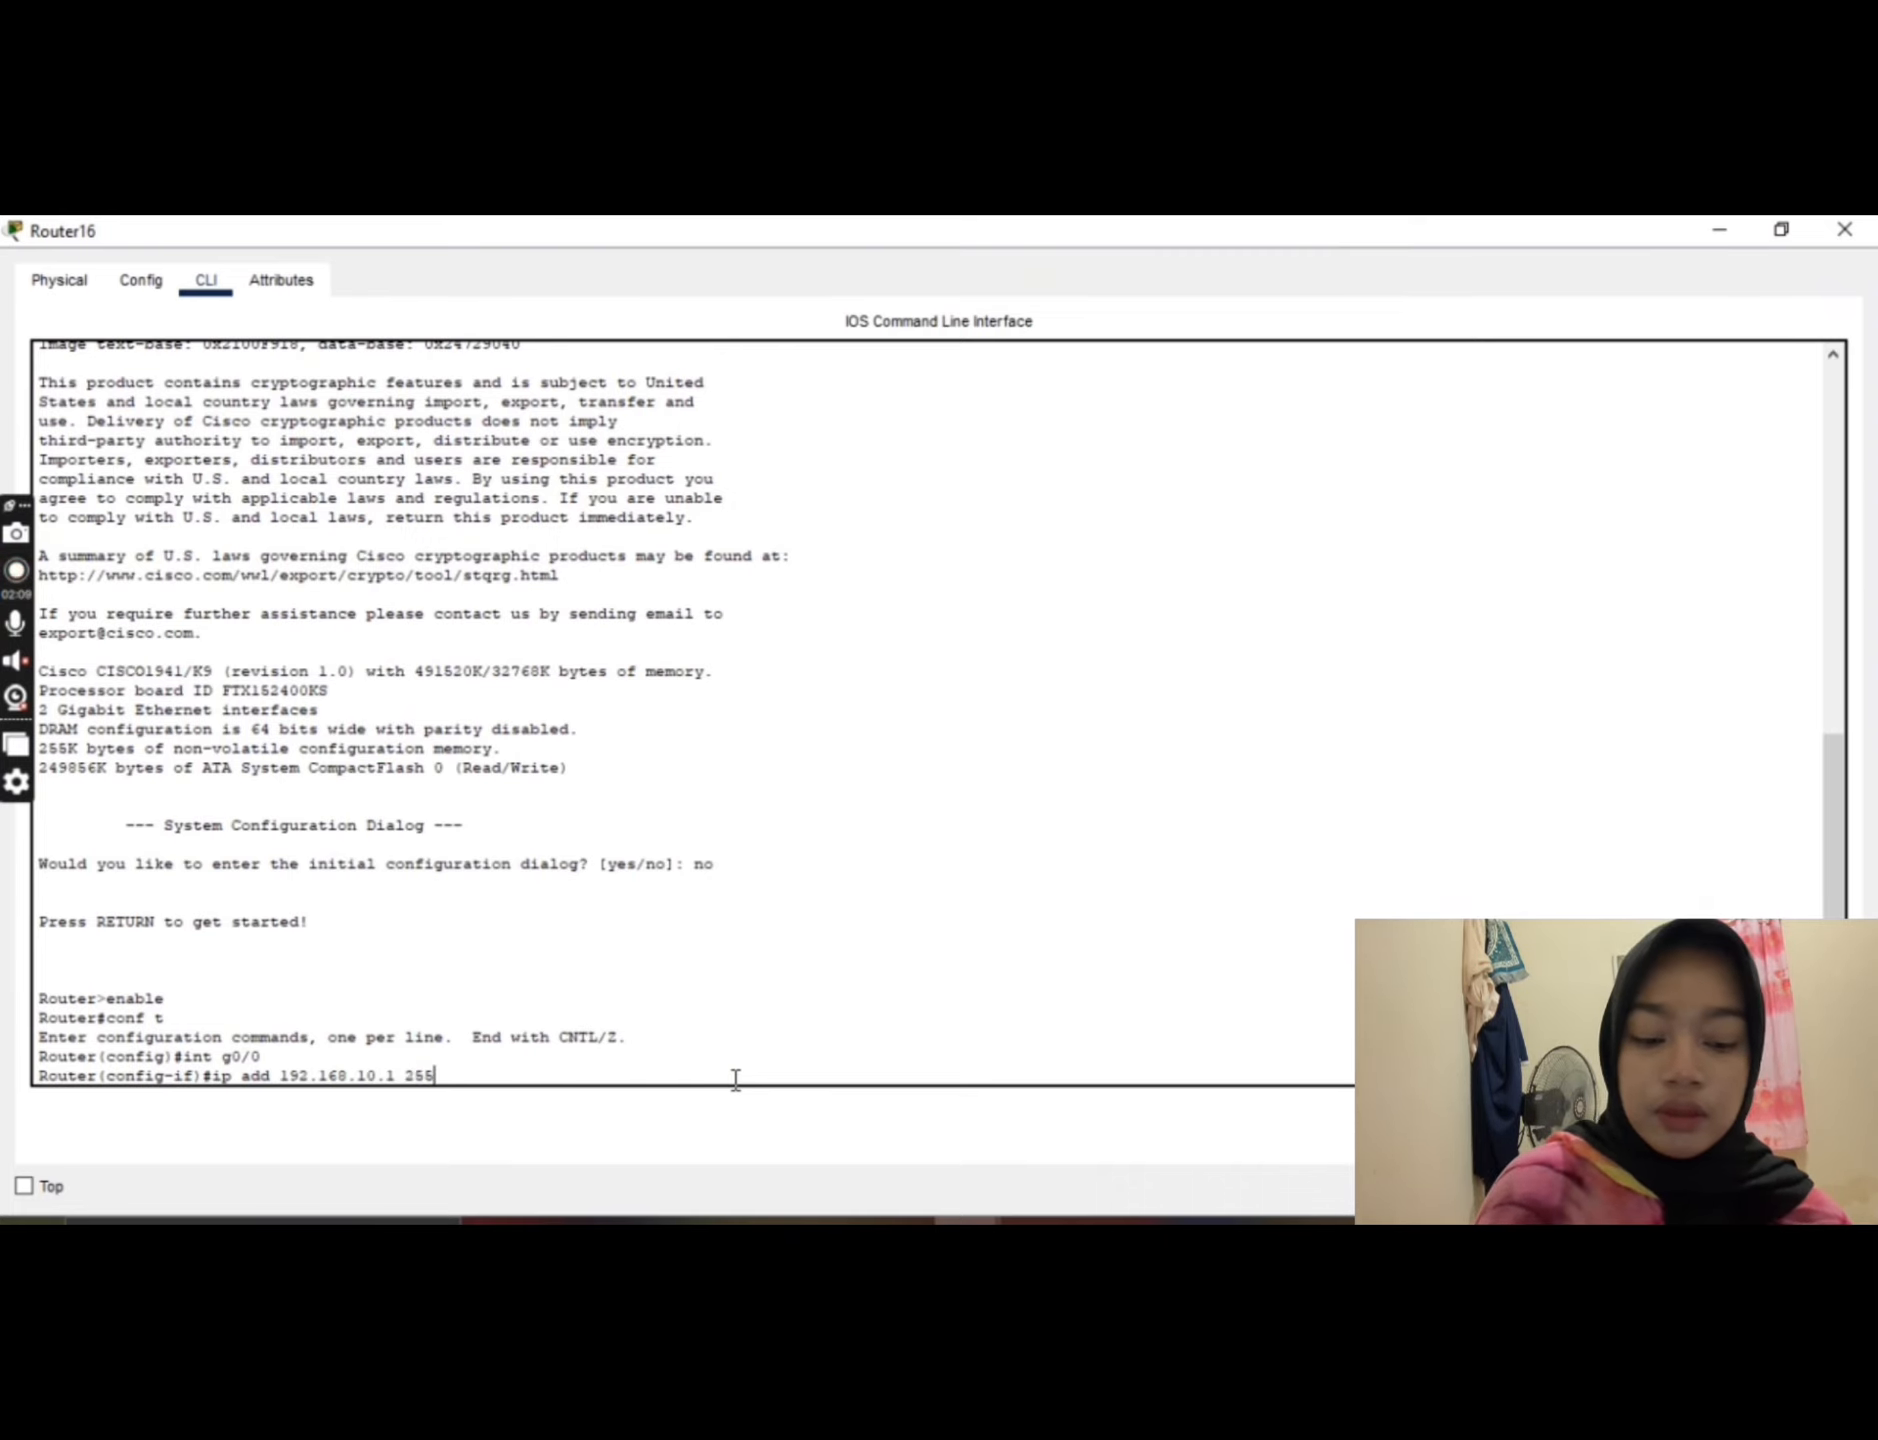
pyautogui.write('.255.255')
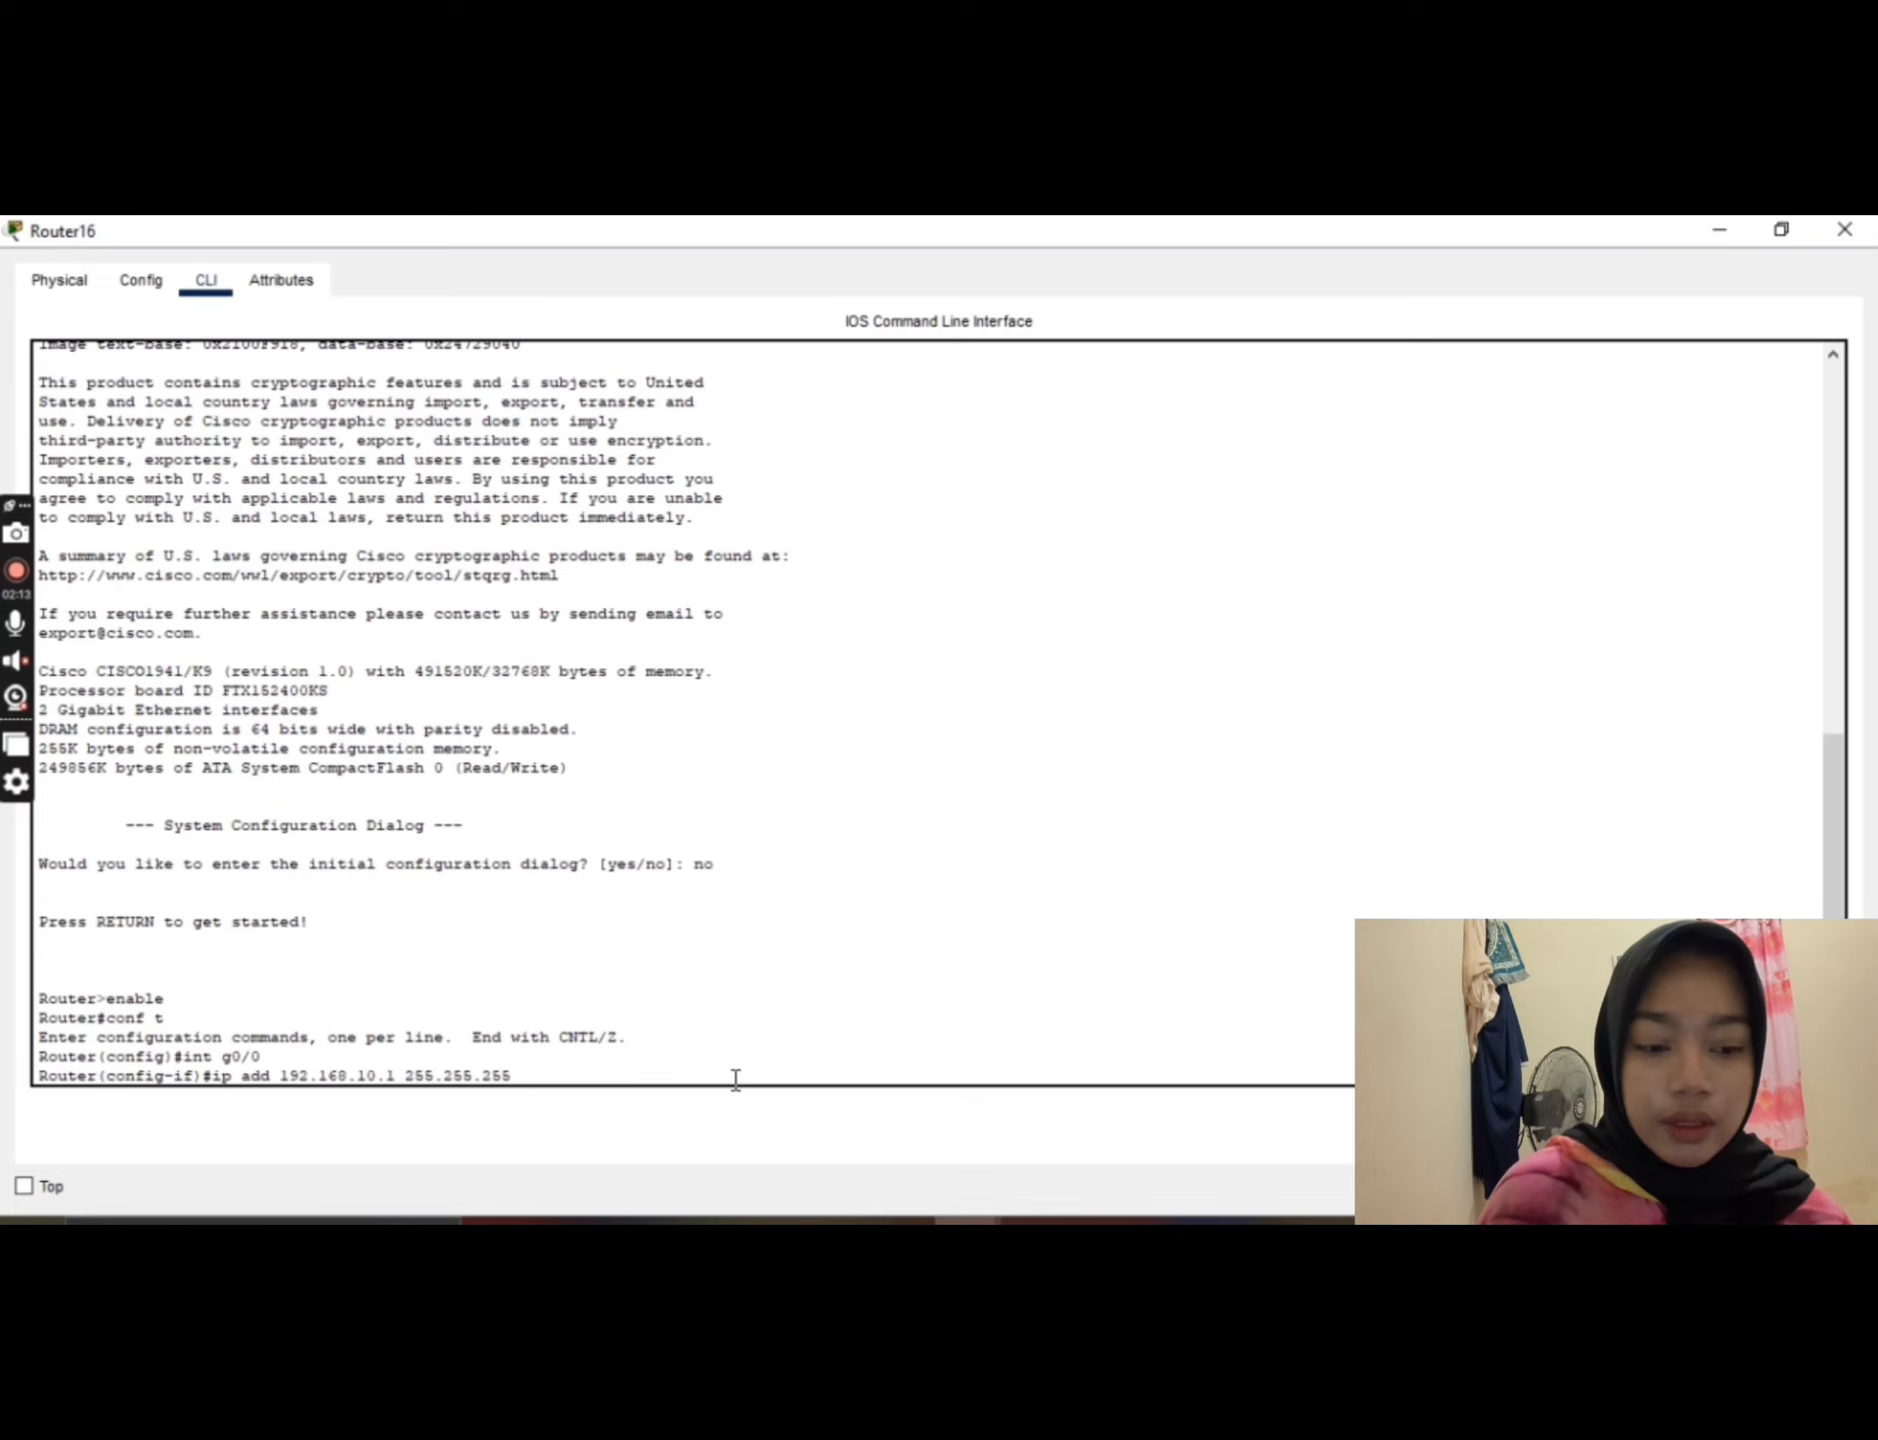
pyautogui.write('.0')
pyautogui.press('Return')
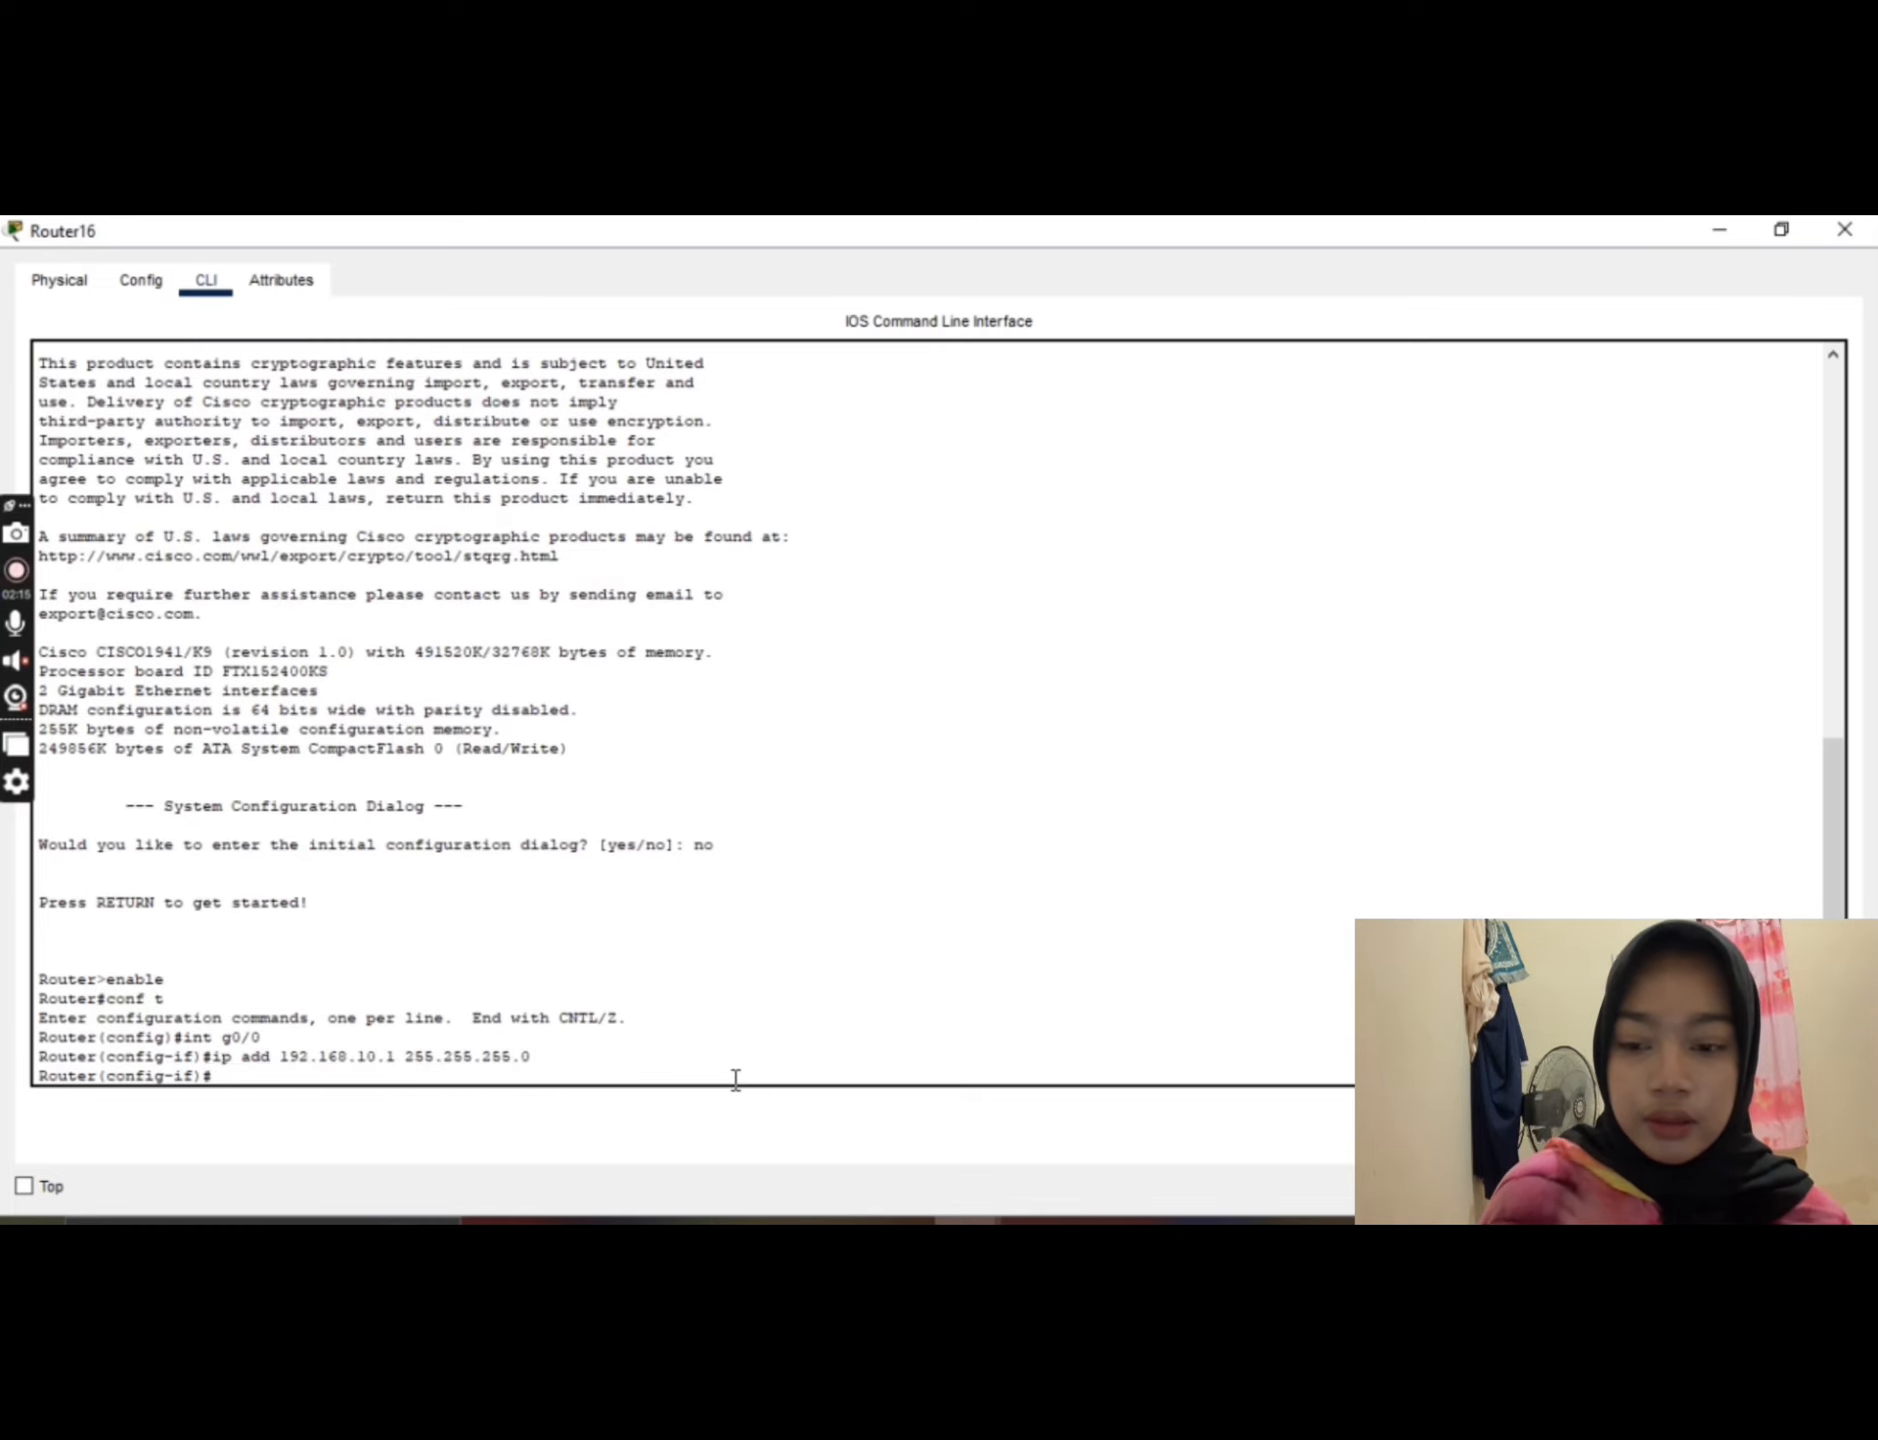
# Step: Enable interface g0/0 with no shut and return to global configuration mode
pyautogui.write('n')
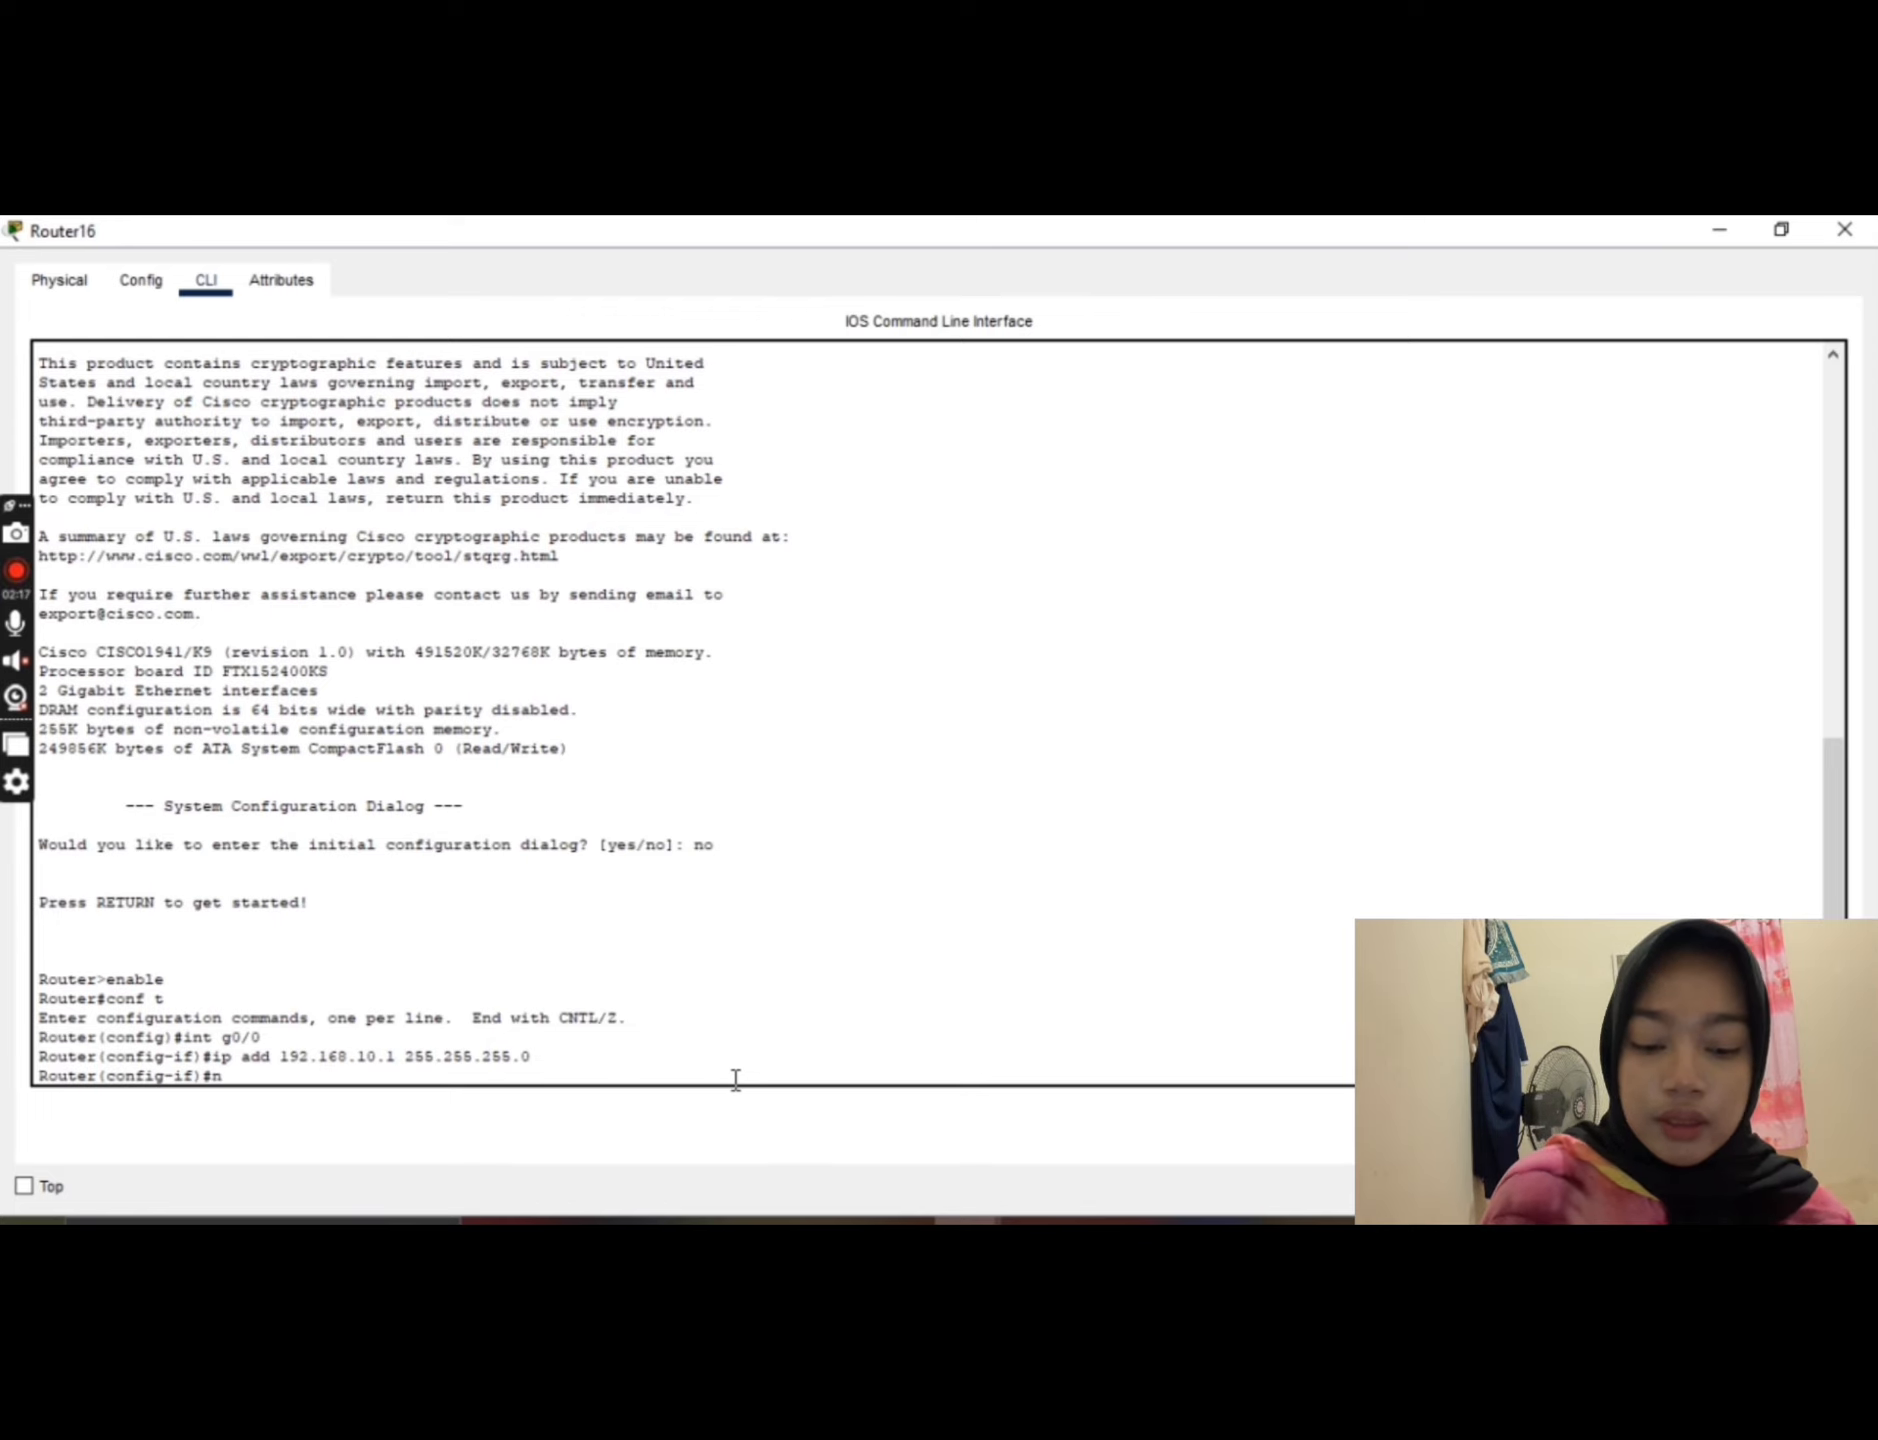
pyautogui.write('o shut')
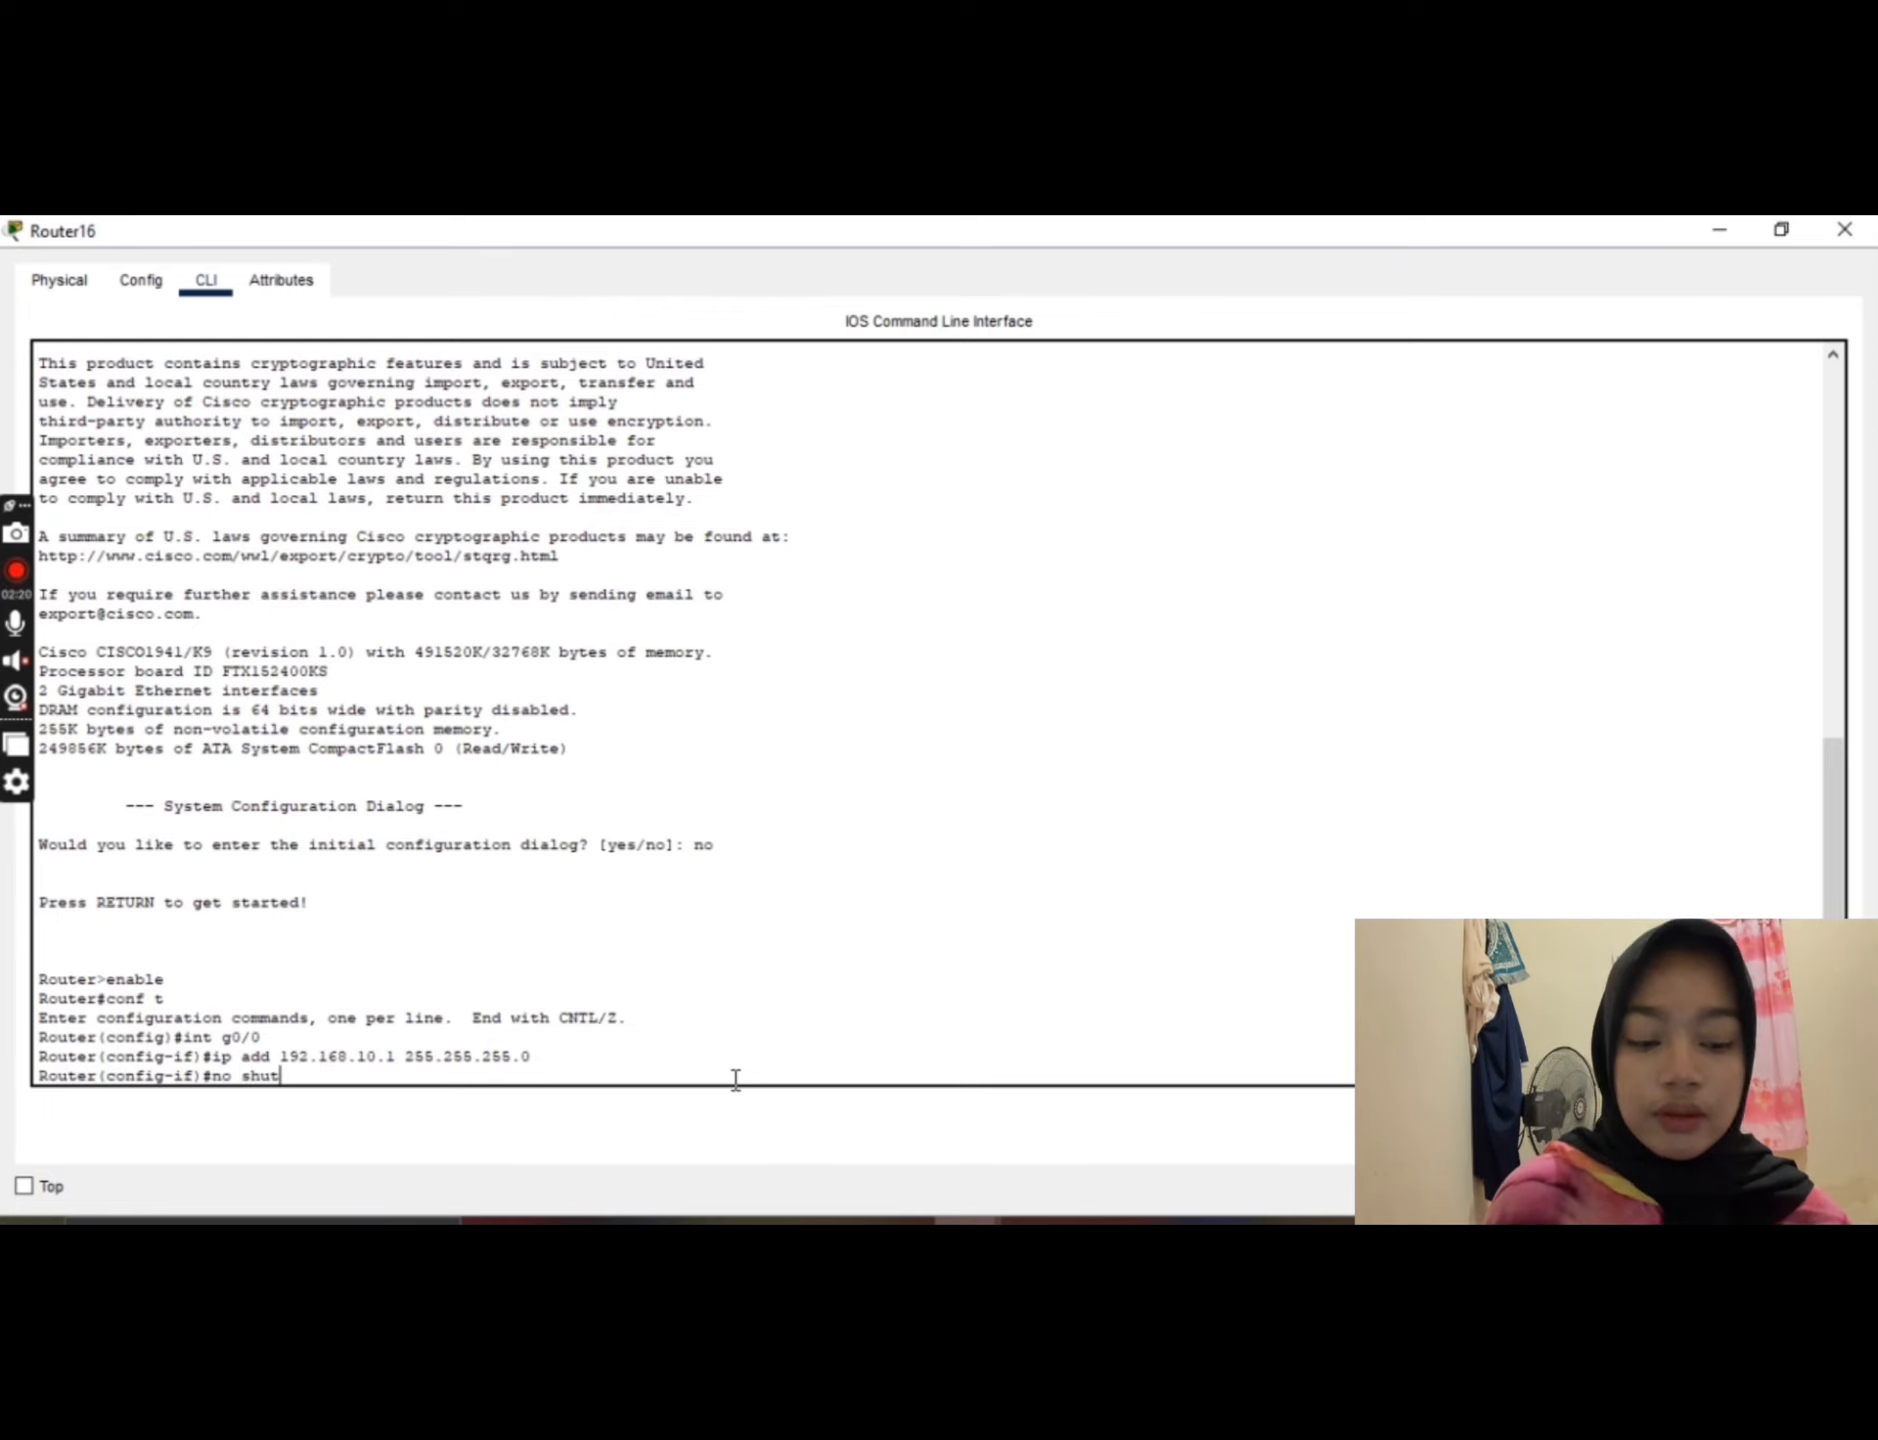
pyautogui.press('Return')
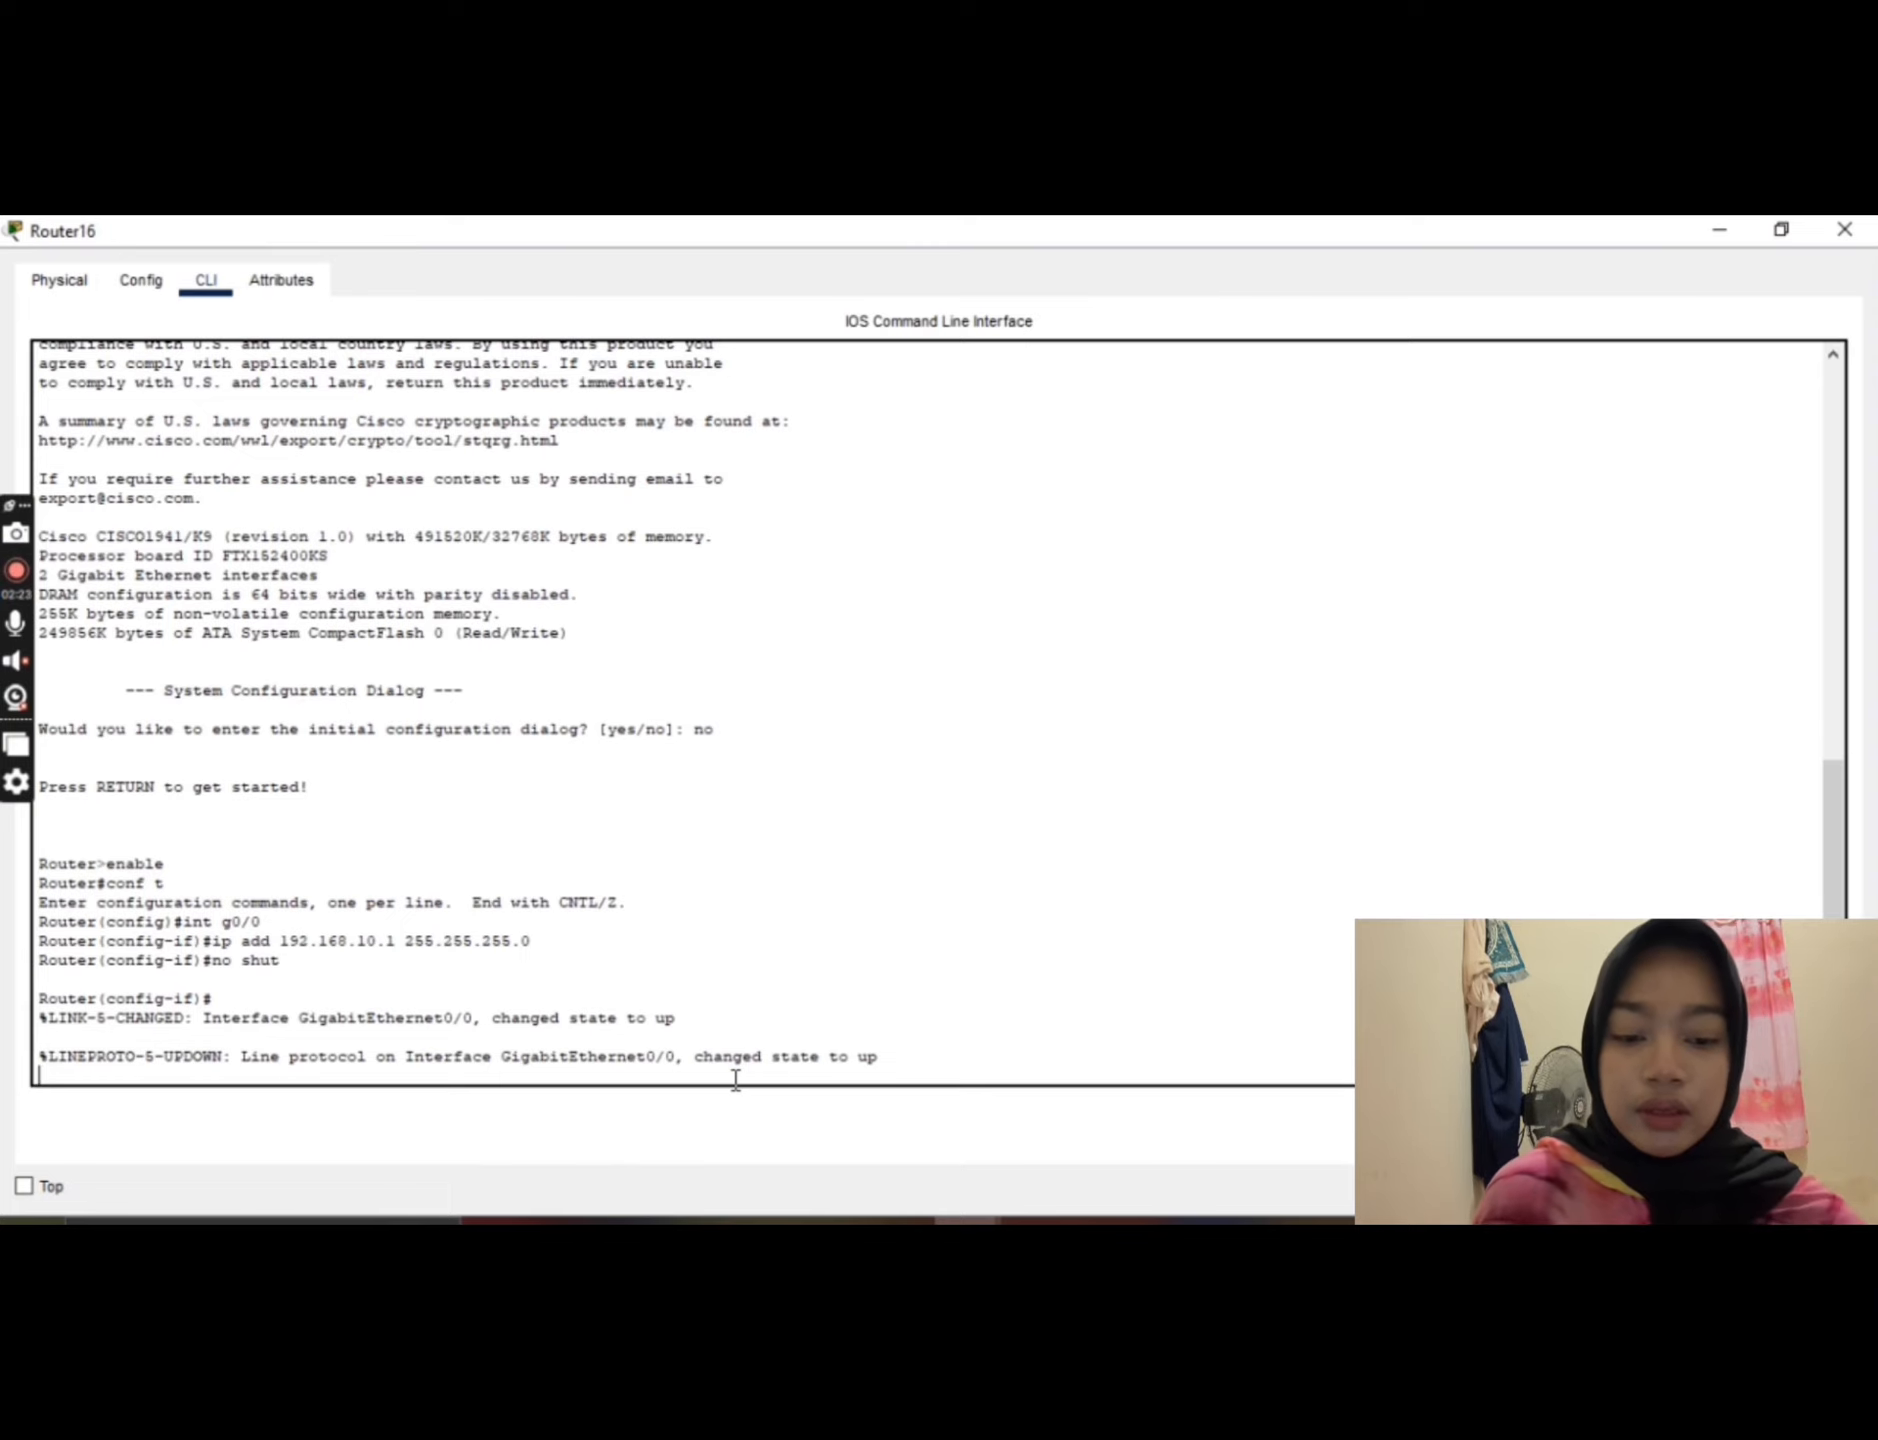
pyautogui.write('ex')
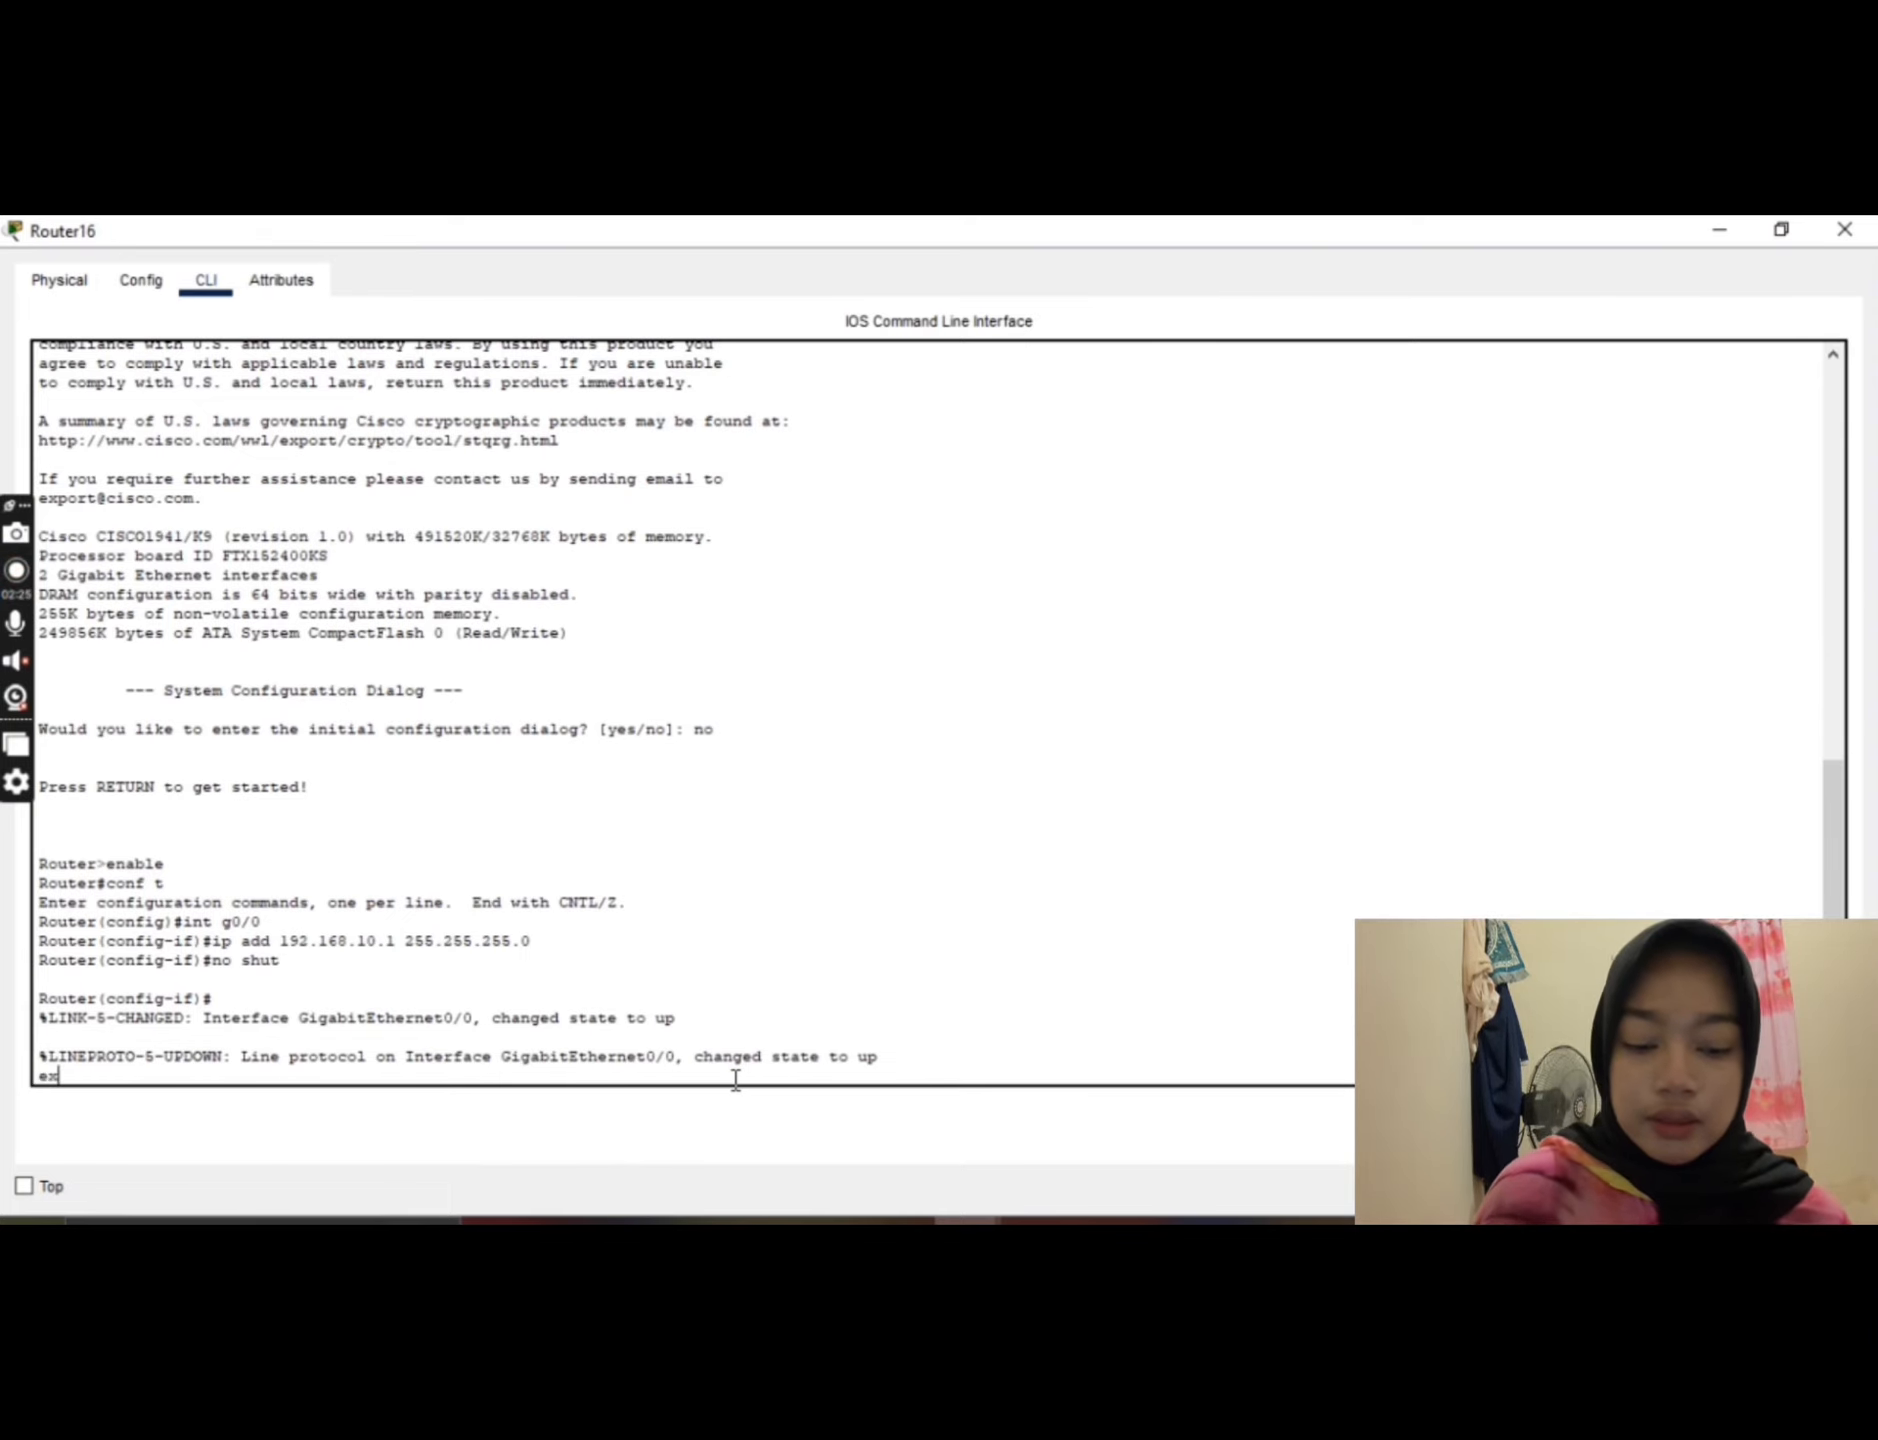
pyautogui.press('Return')
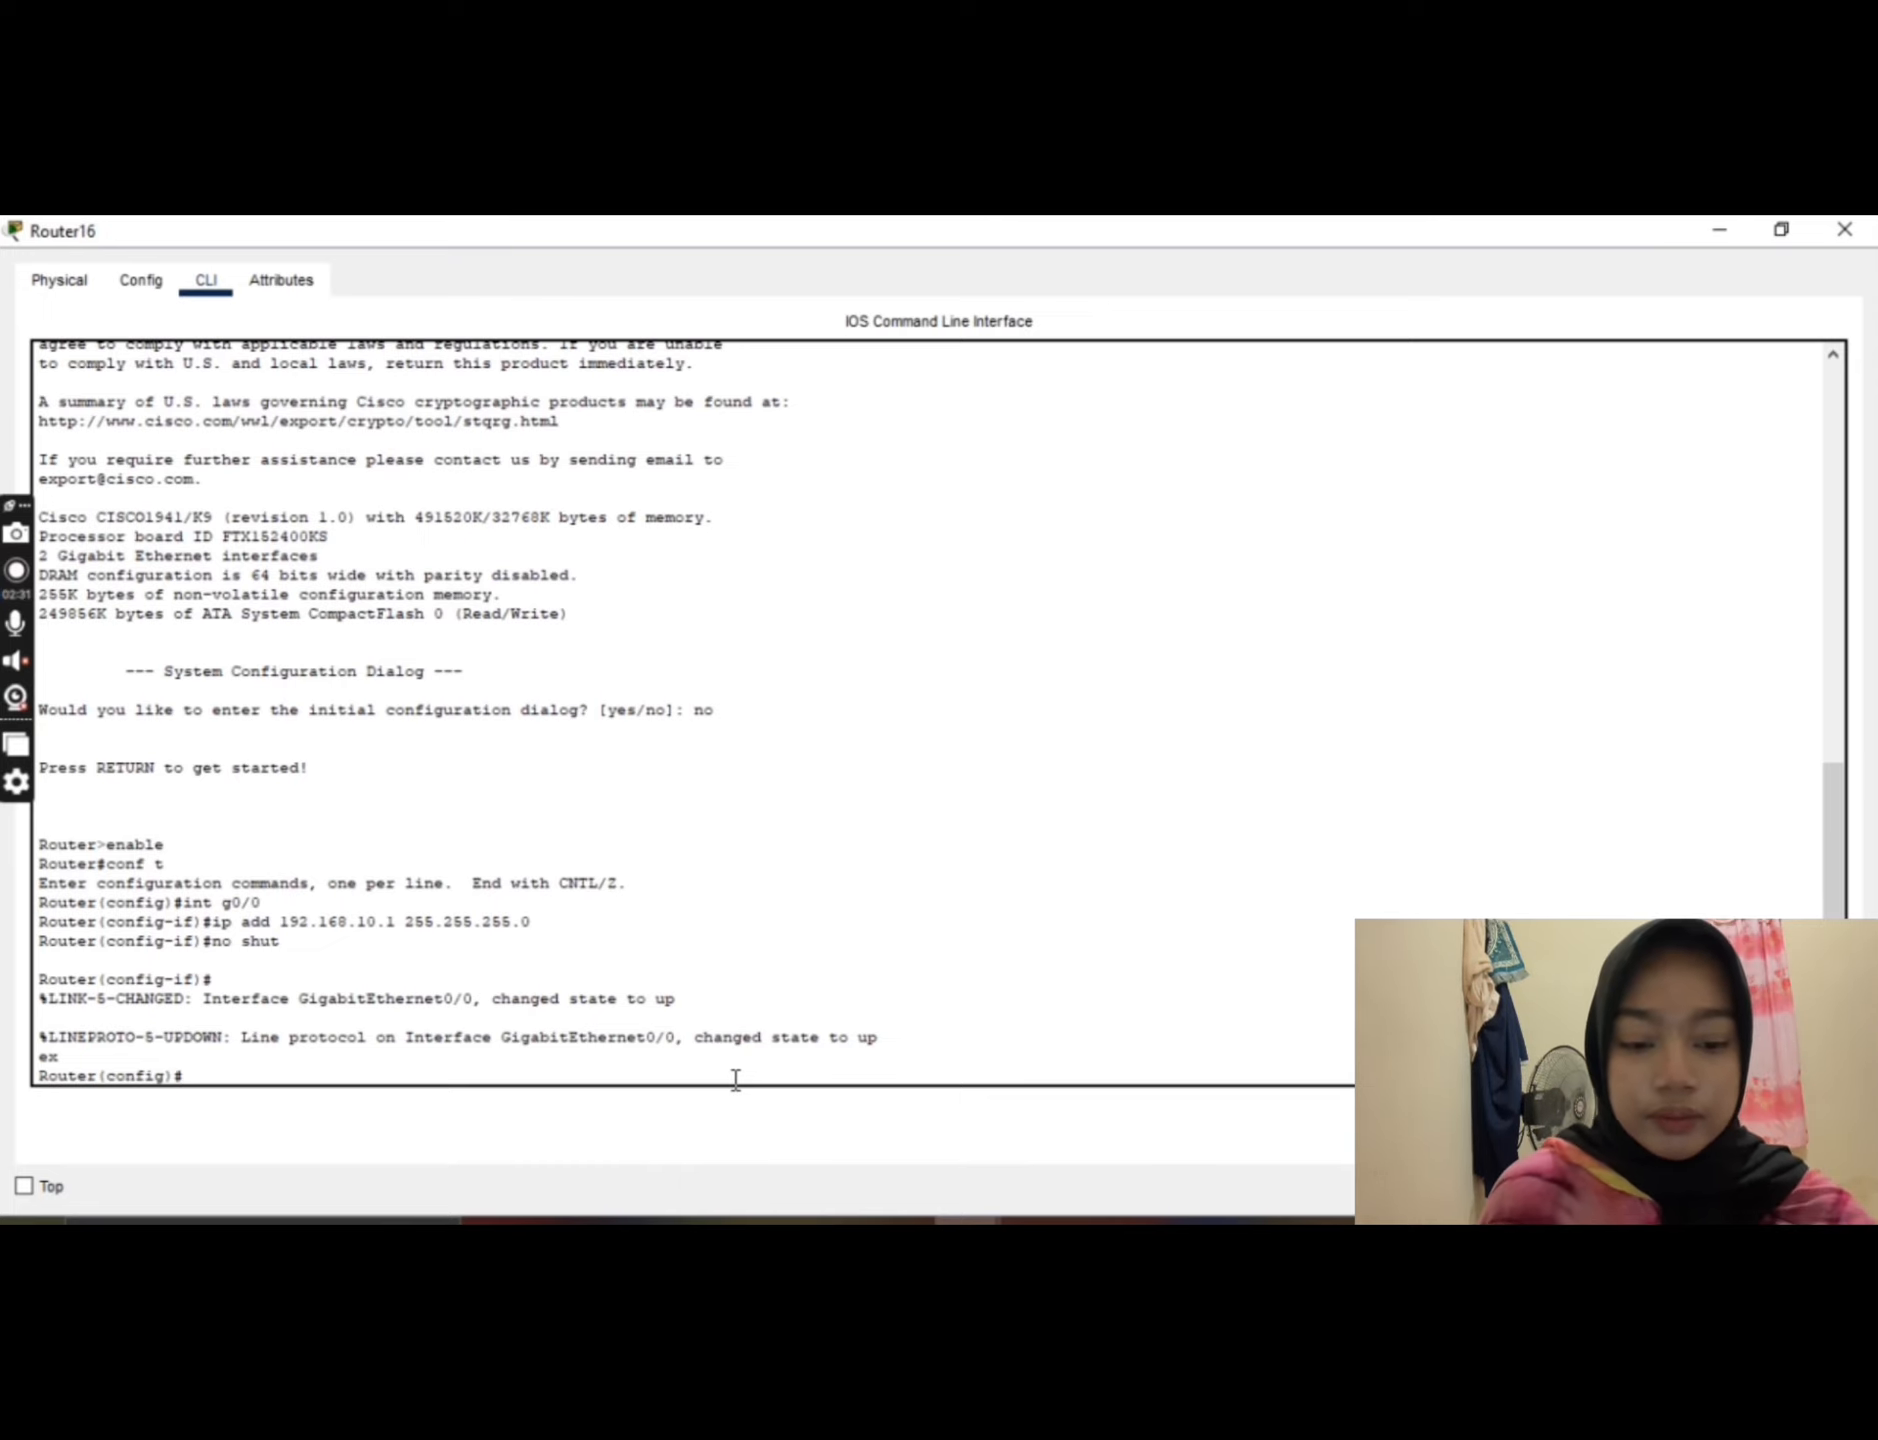
# Step: Exclude the addresses 192.168.10.1 through 192.168.10.50 from DHCP assignment with ip dhcp excluded-address
pyautogui.write('ip')
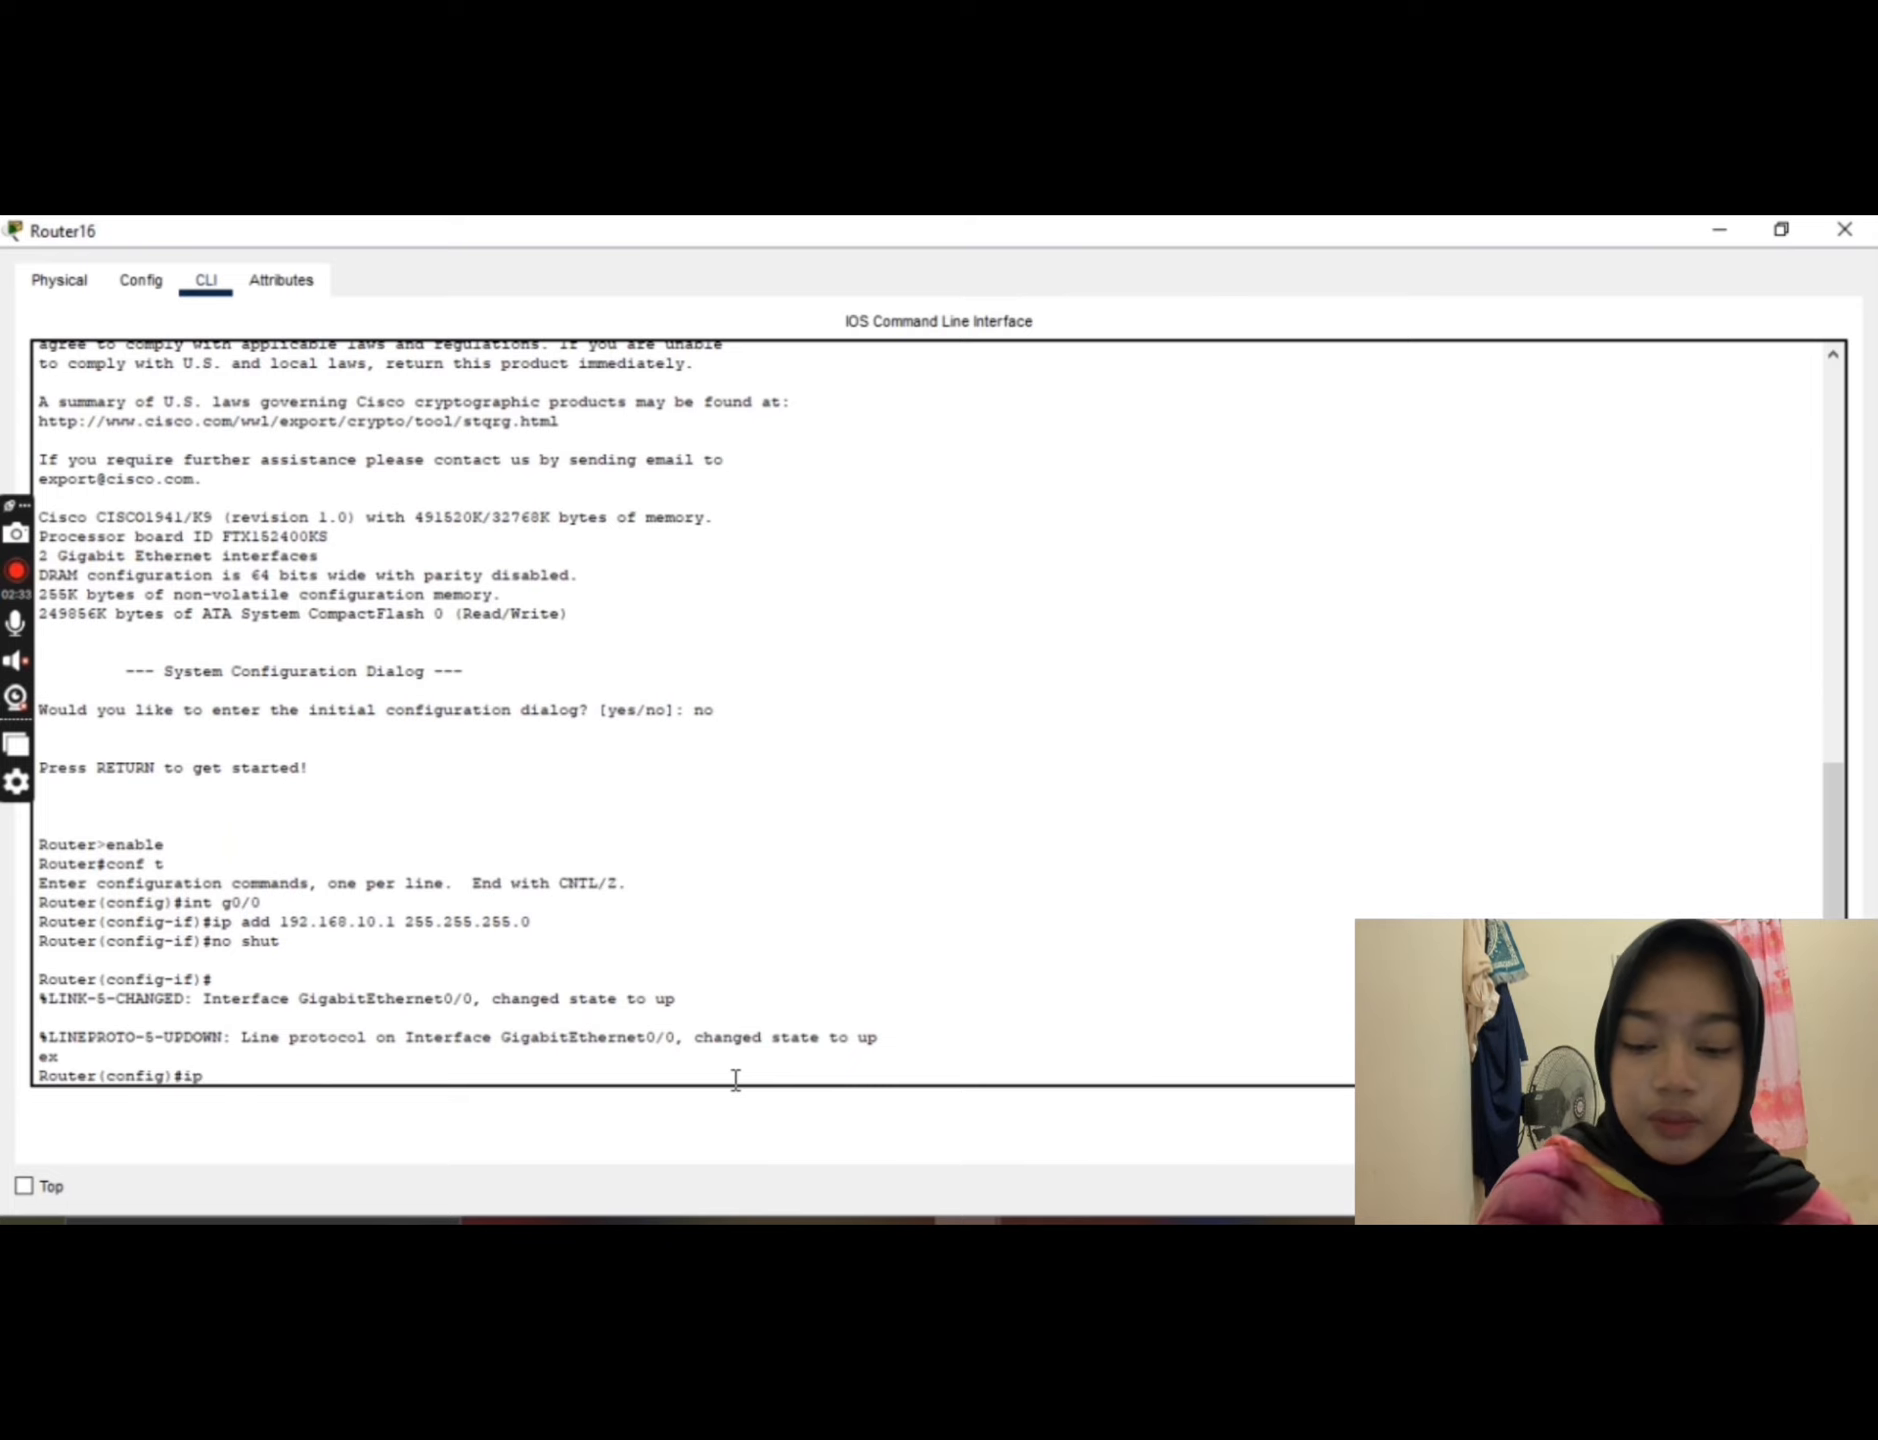
pyautogui.write(' dhc')
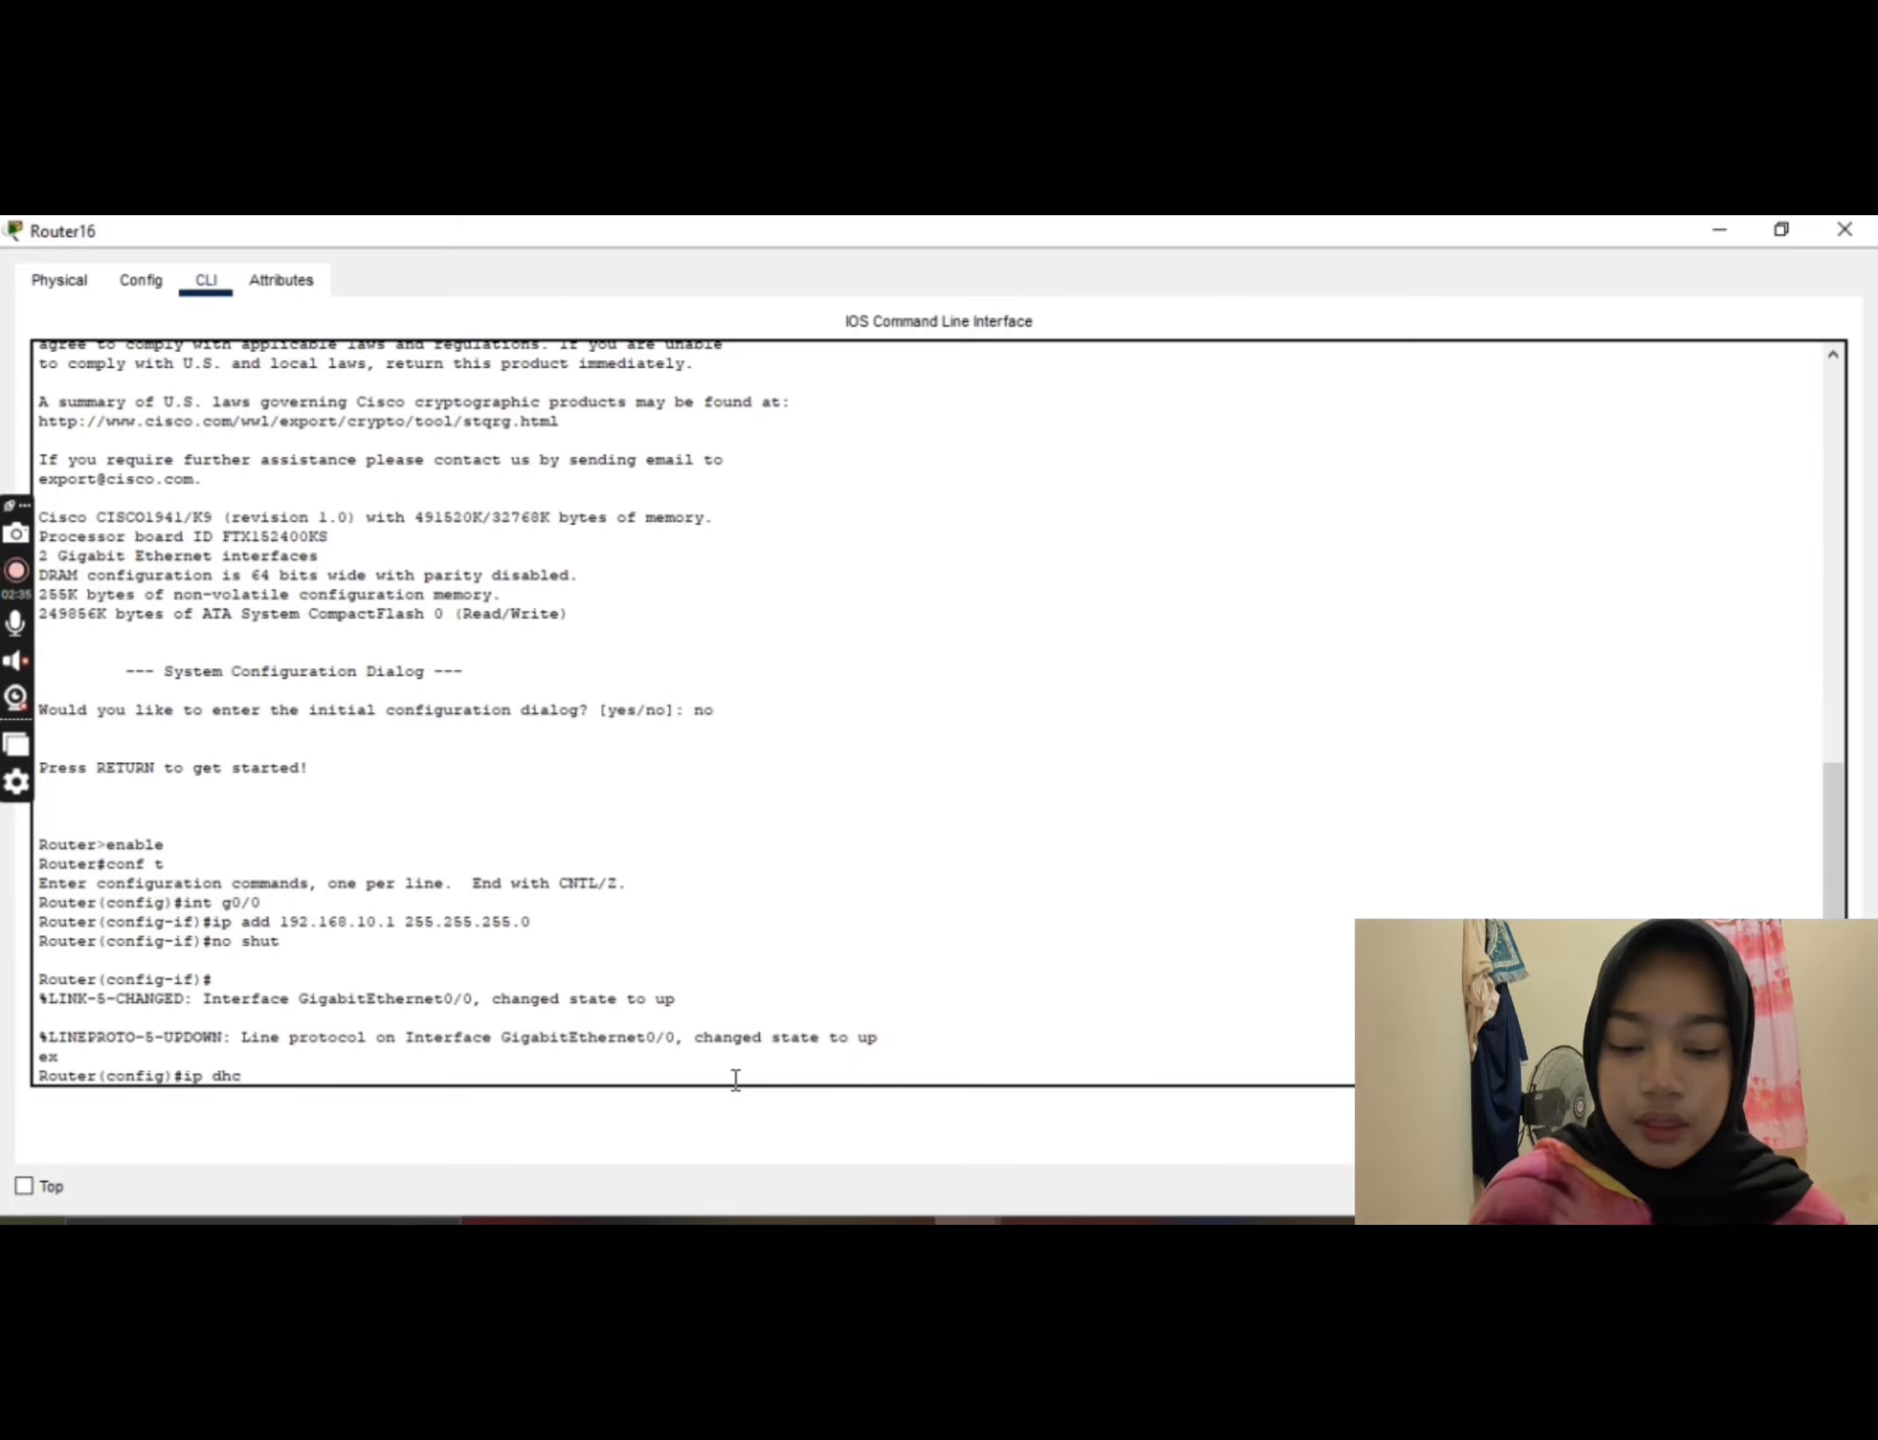
pyautogui.write('p e')
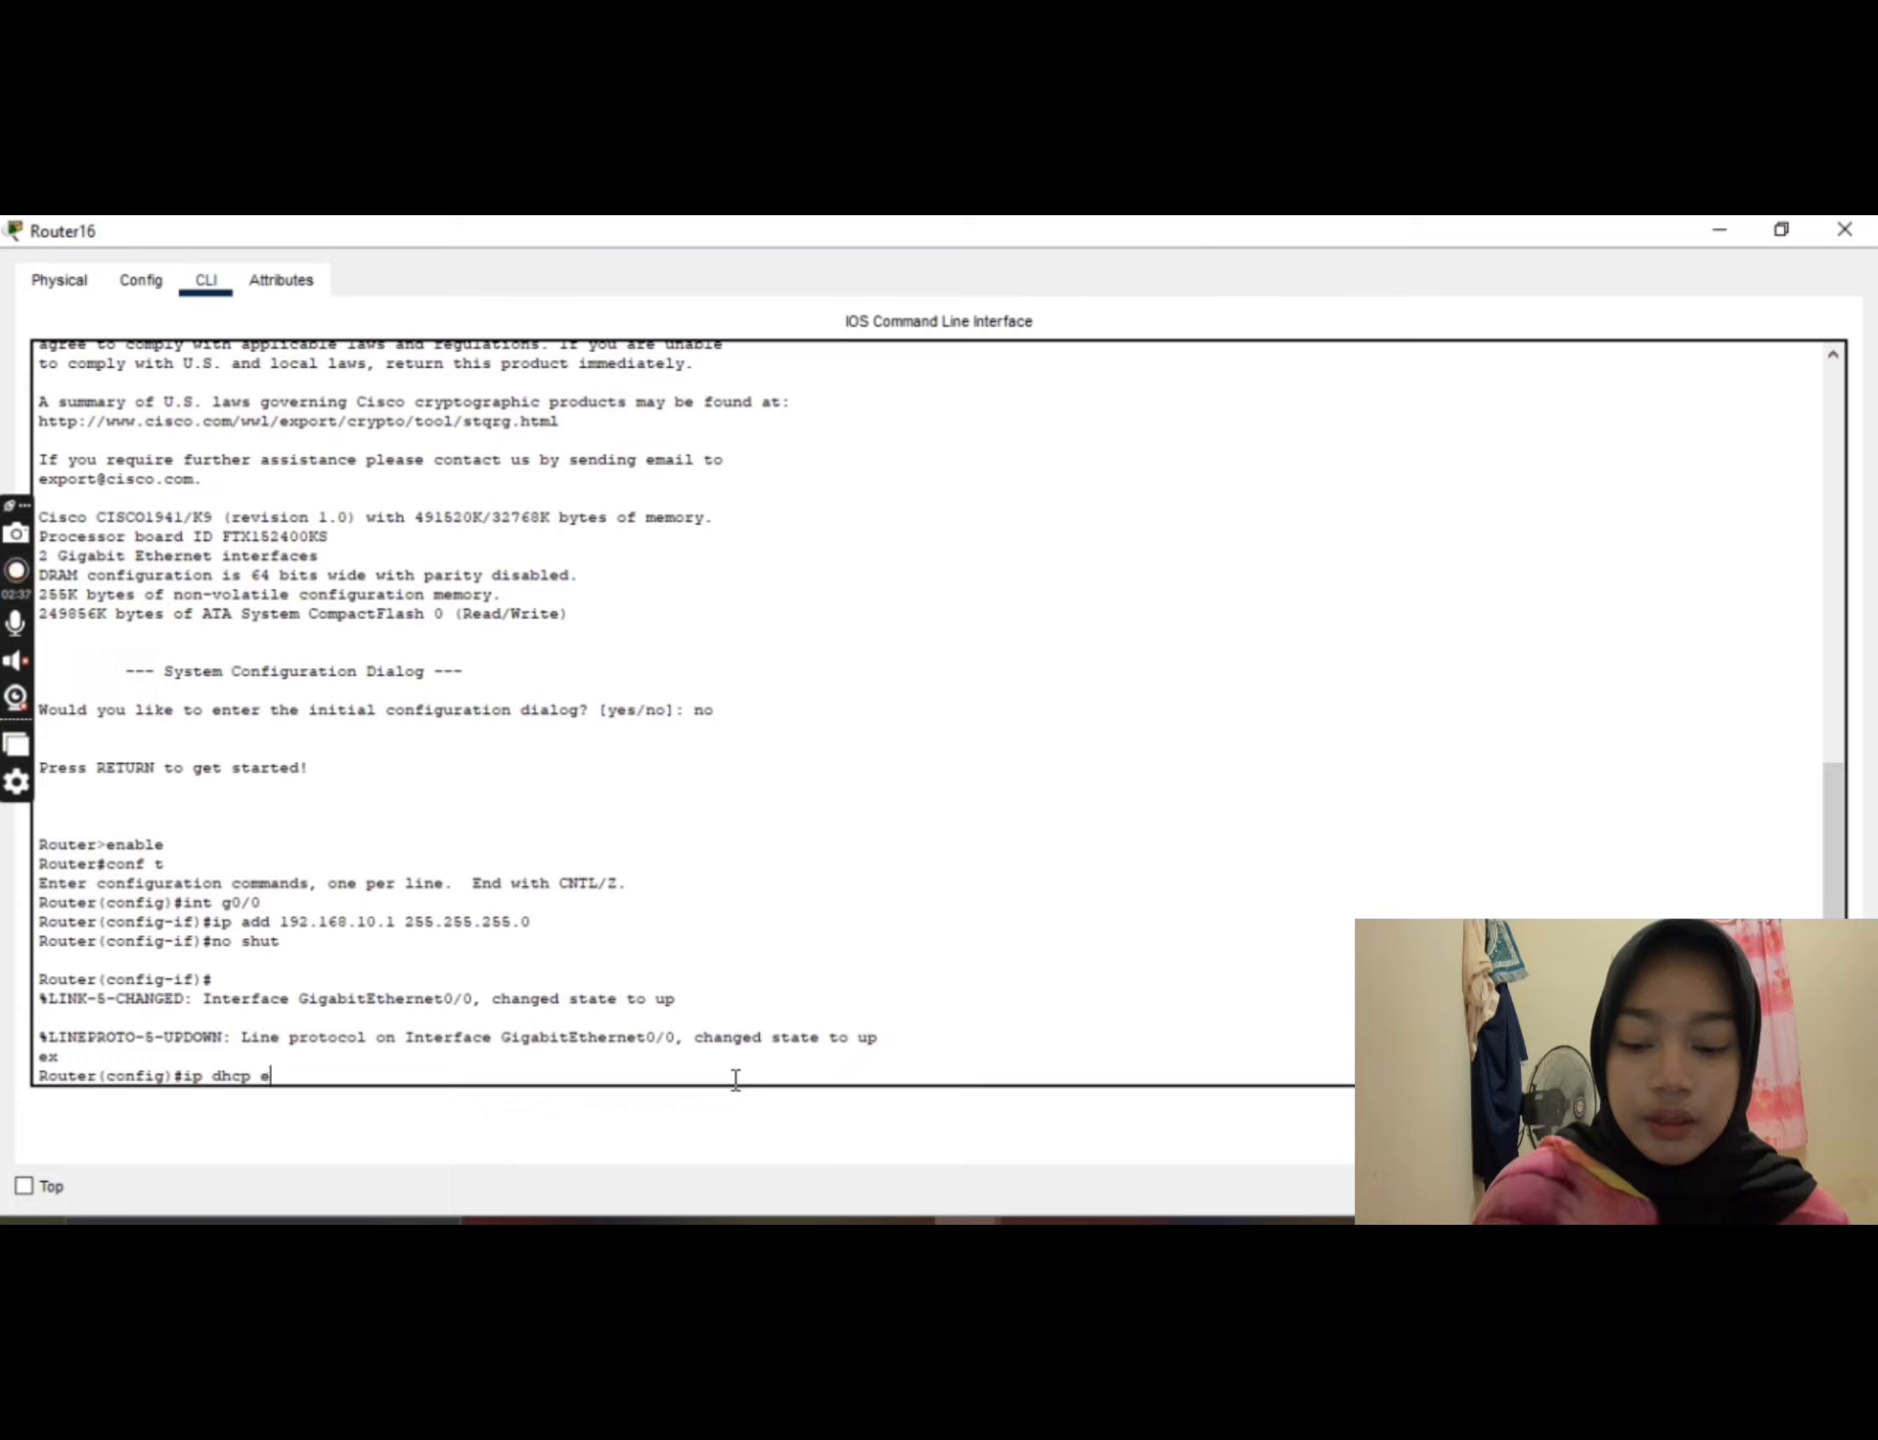
pyautogui.write('x')
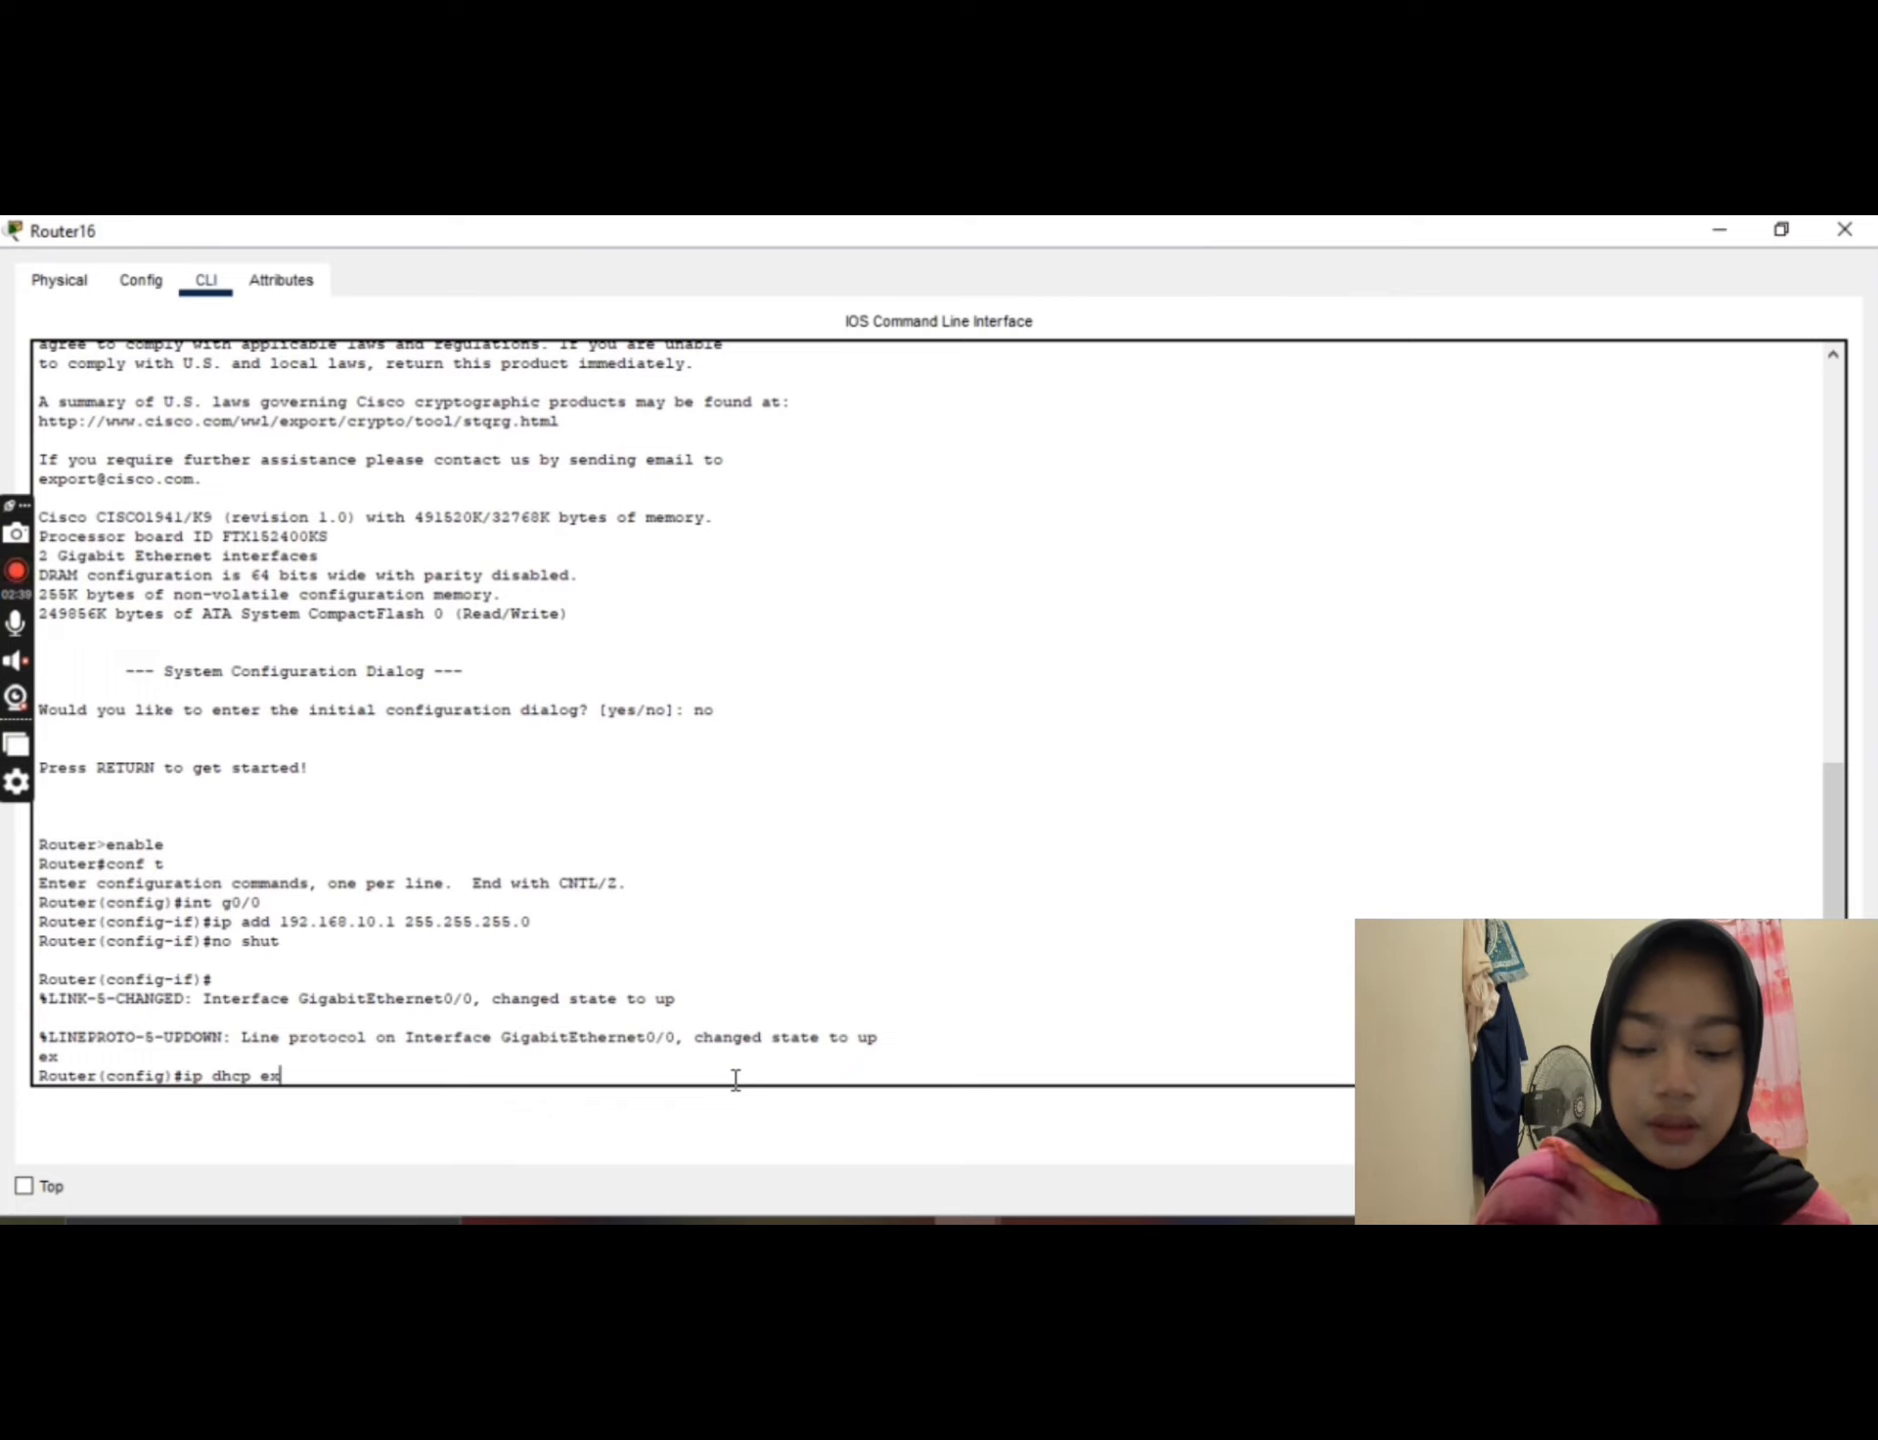
pyautogui.write('cluded')
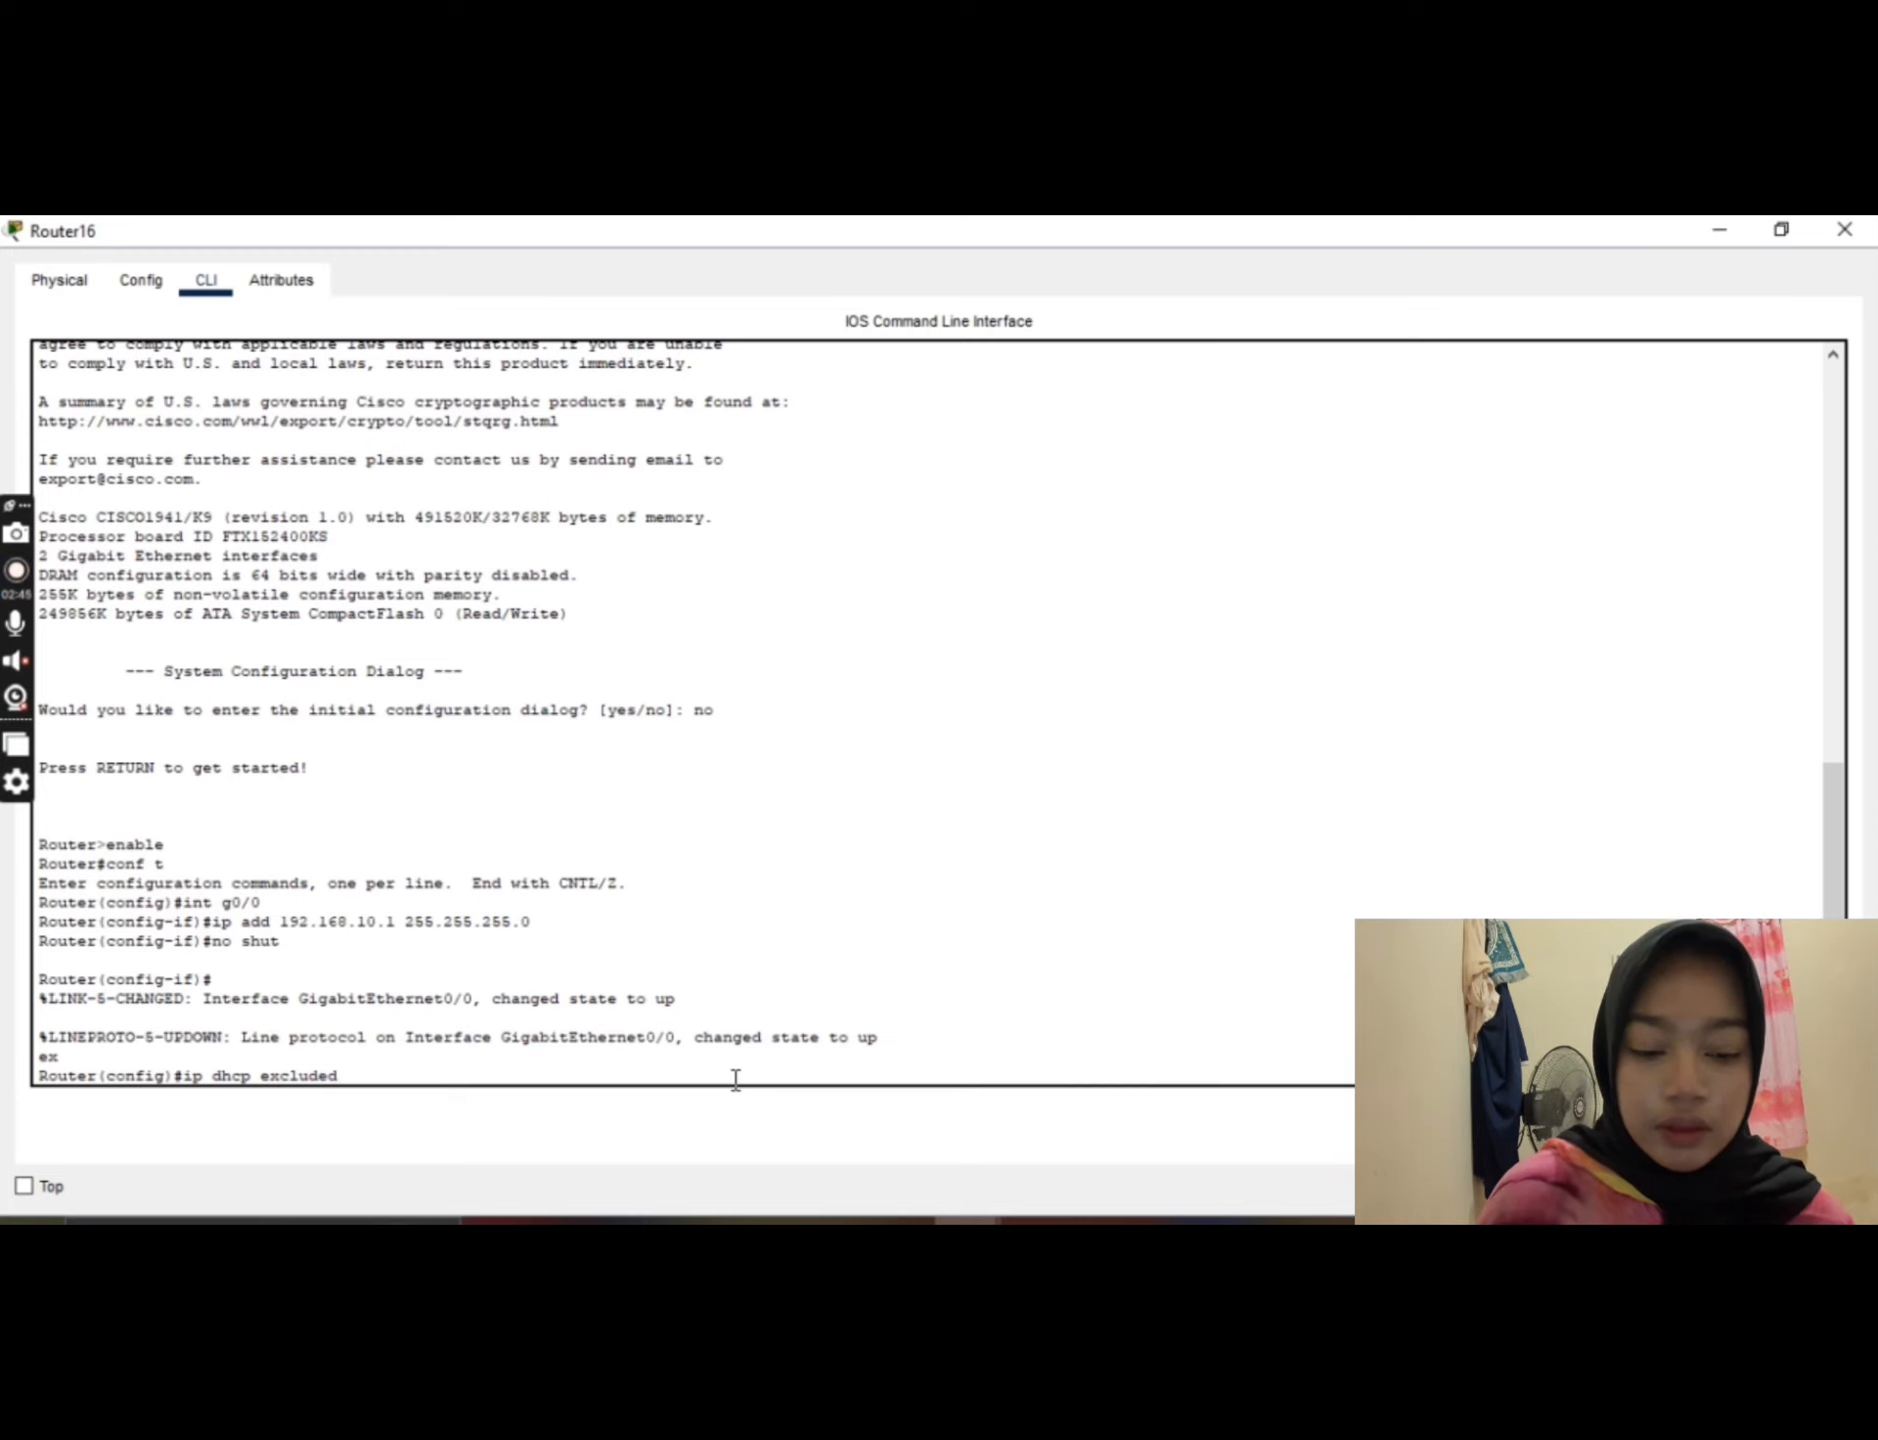
pyautogui.write('-address')
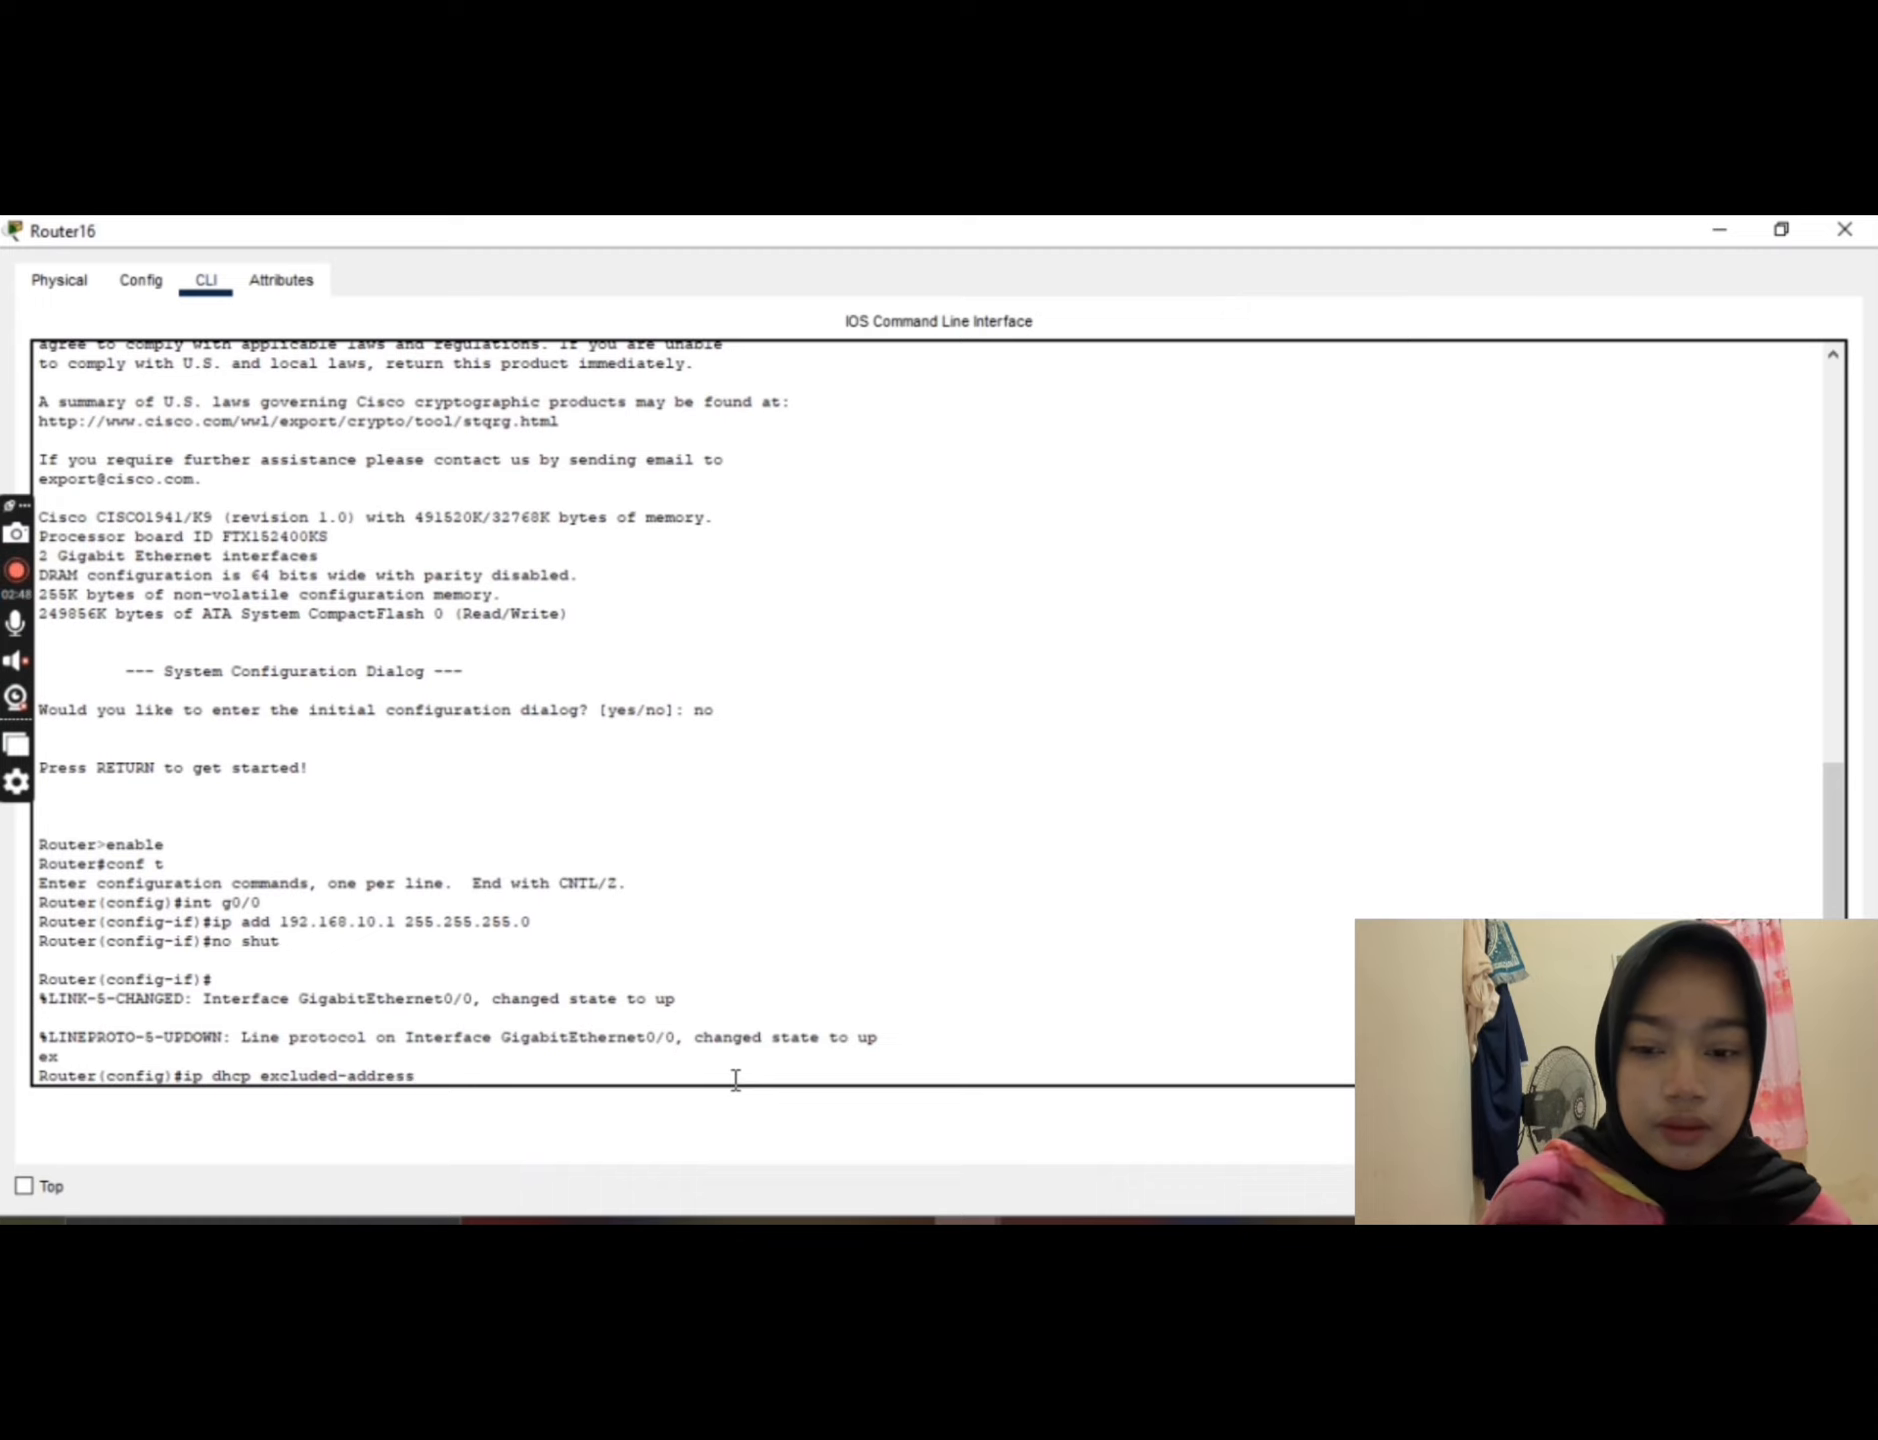
pyautogui.write(' 1')
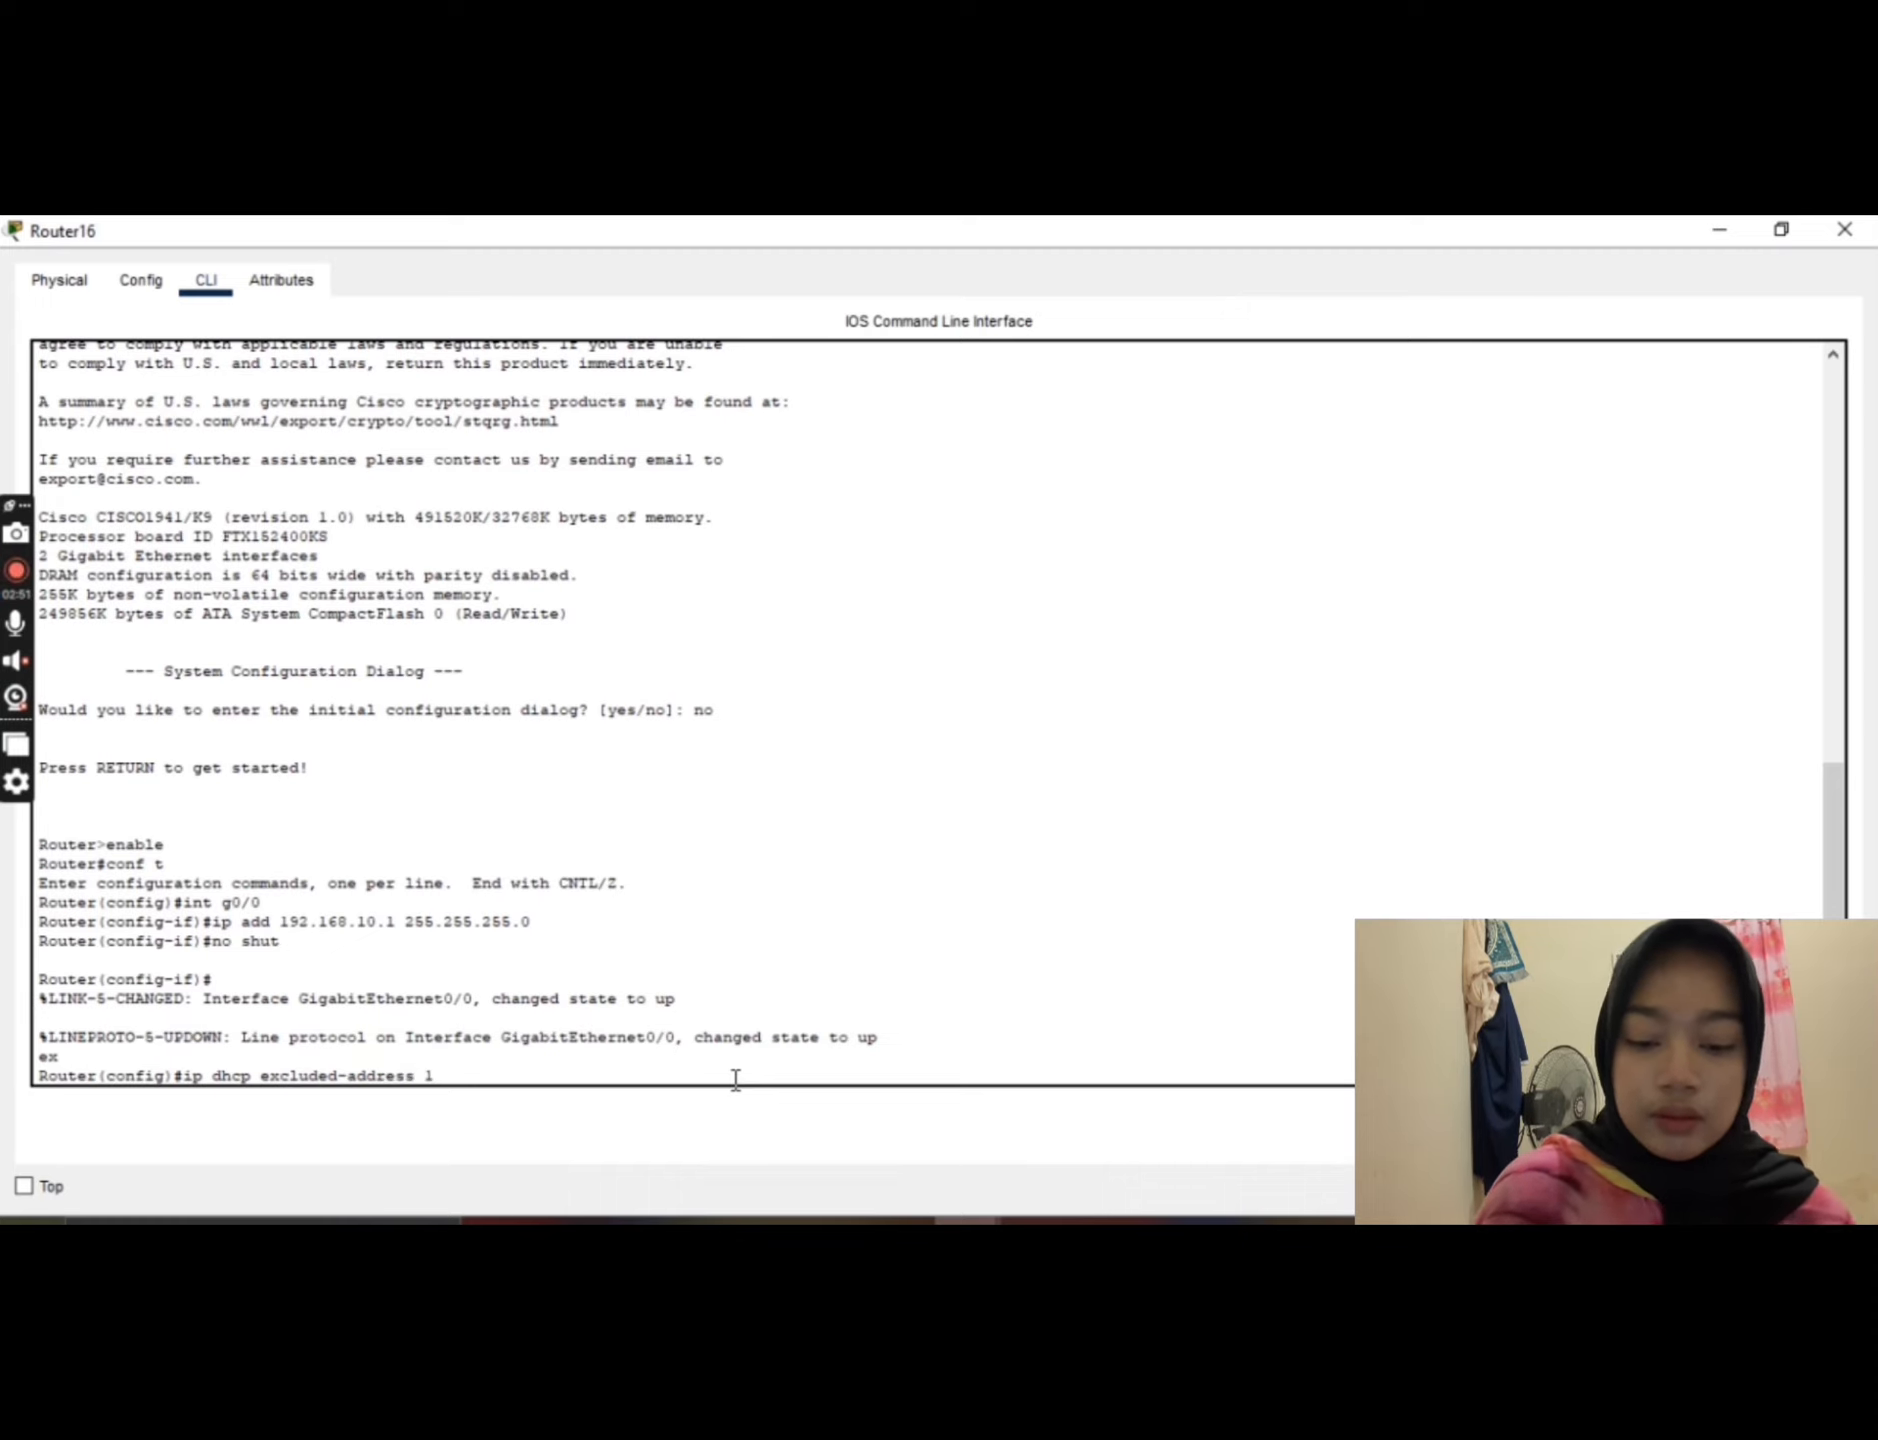
pyautogui.write('92.')
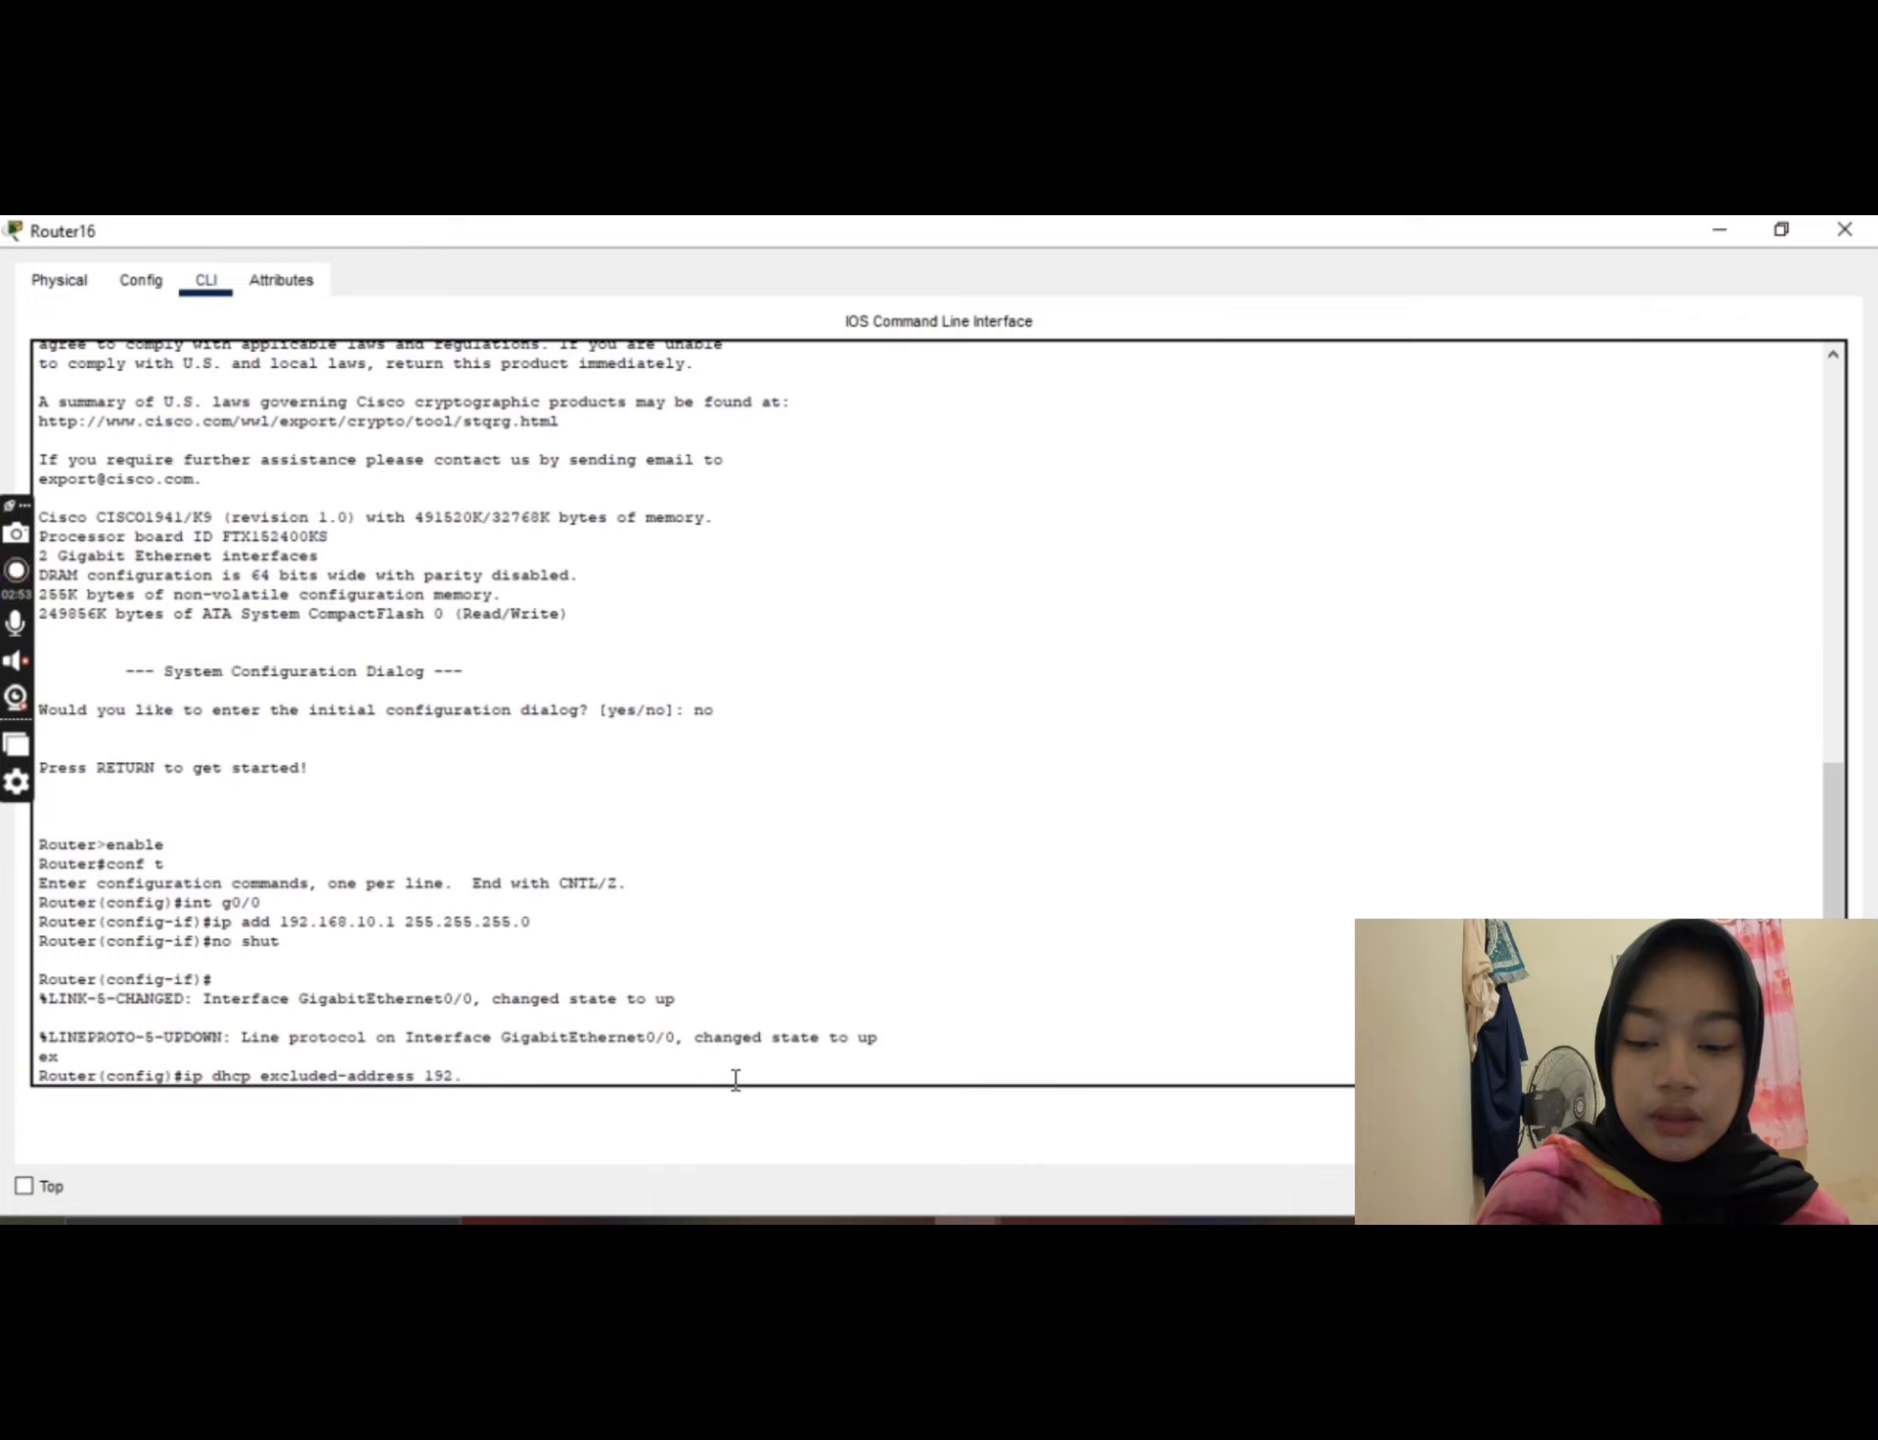
pyautogui.write('168.')
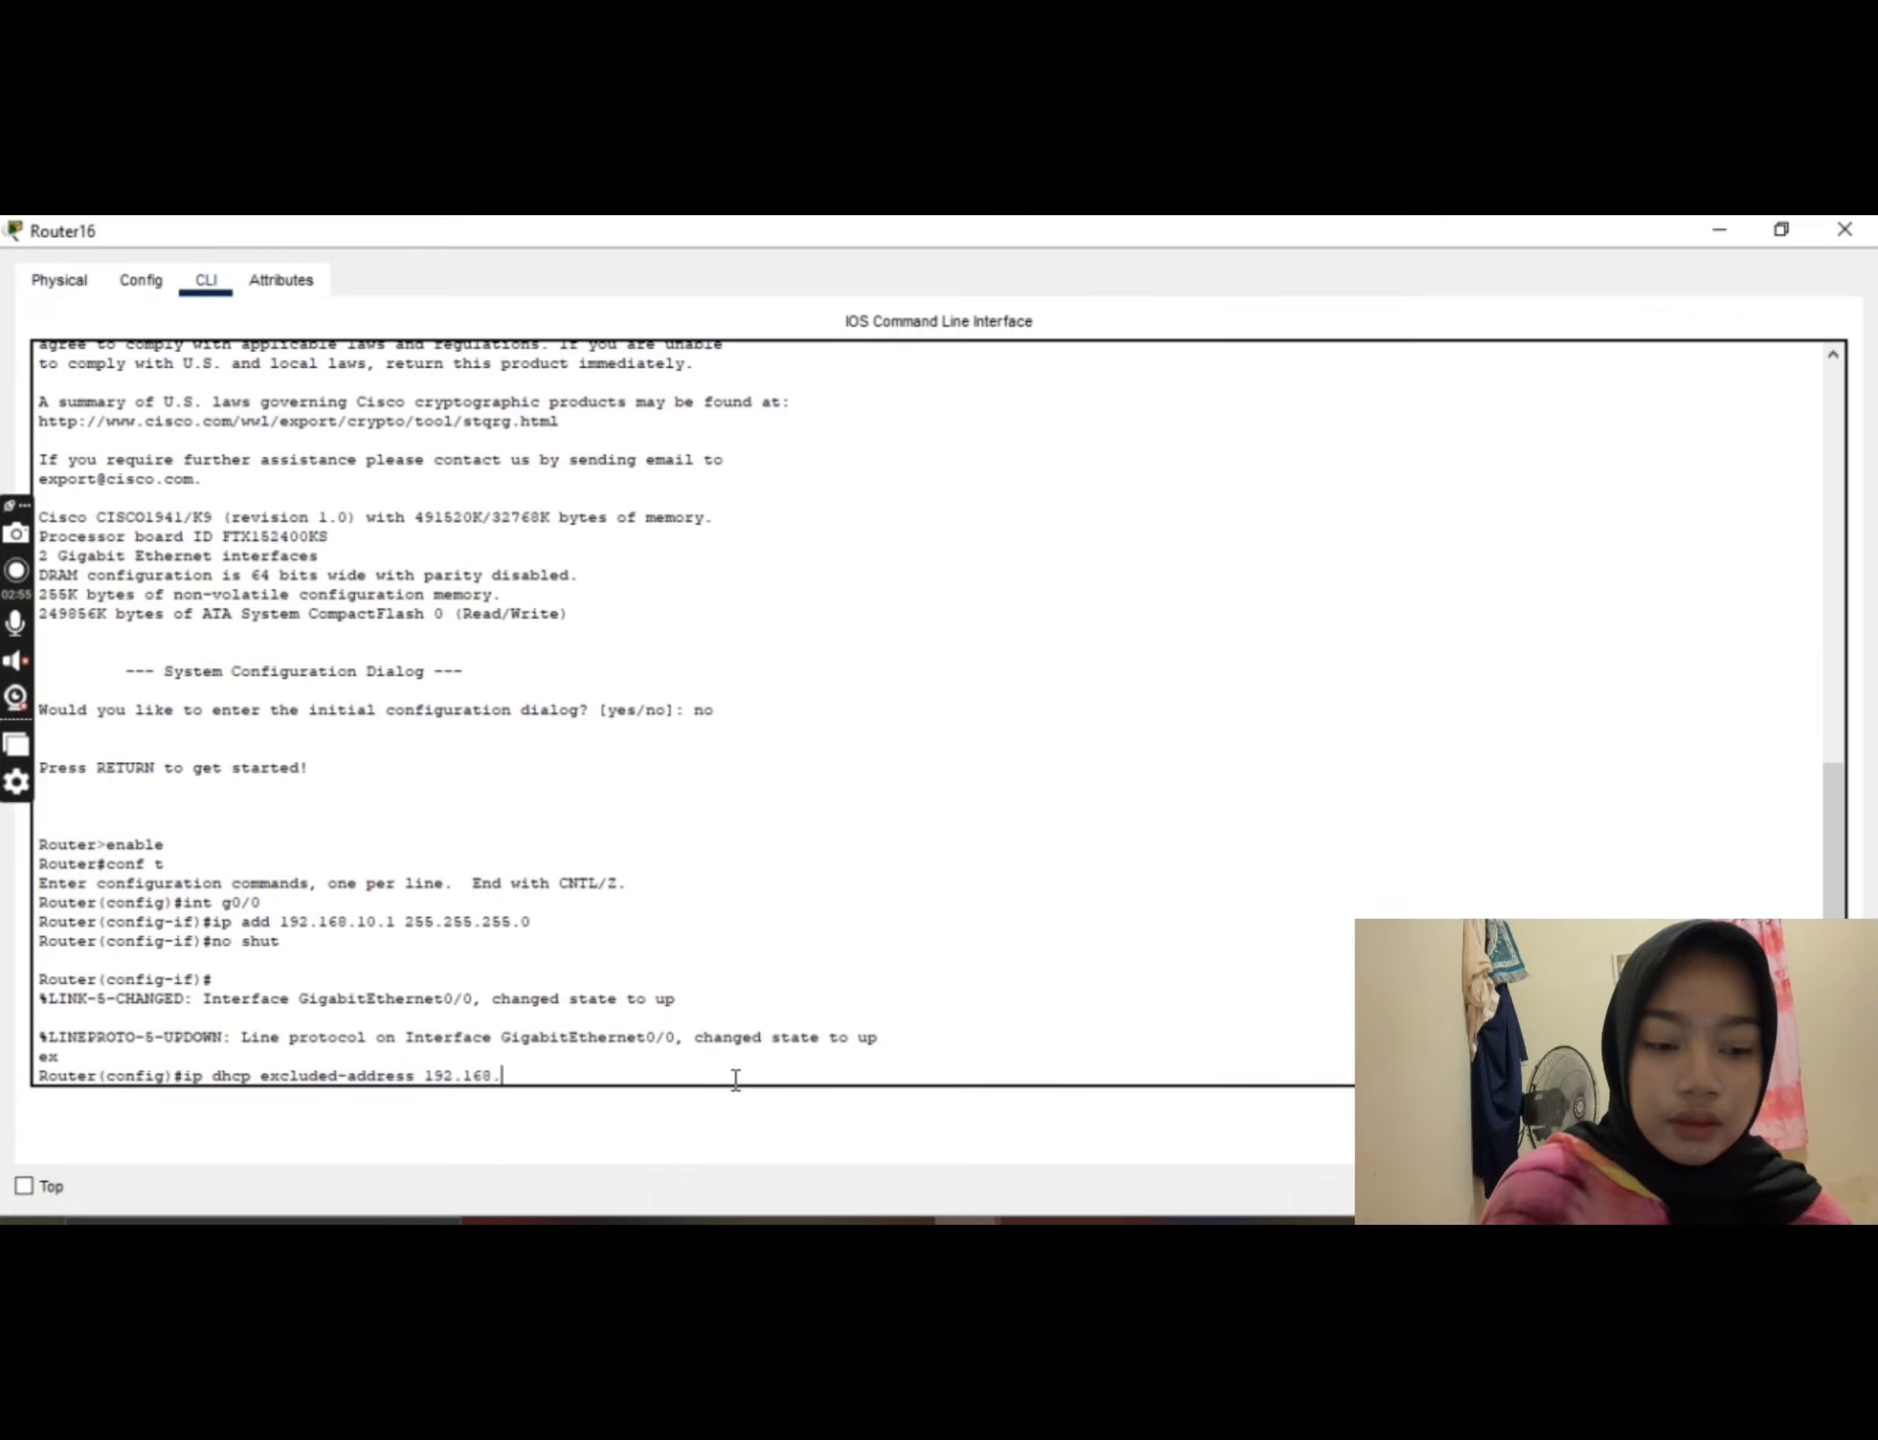
pyautogui.write('10')
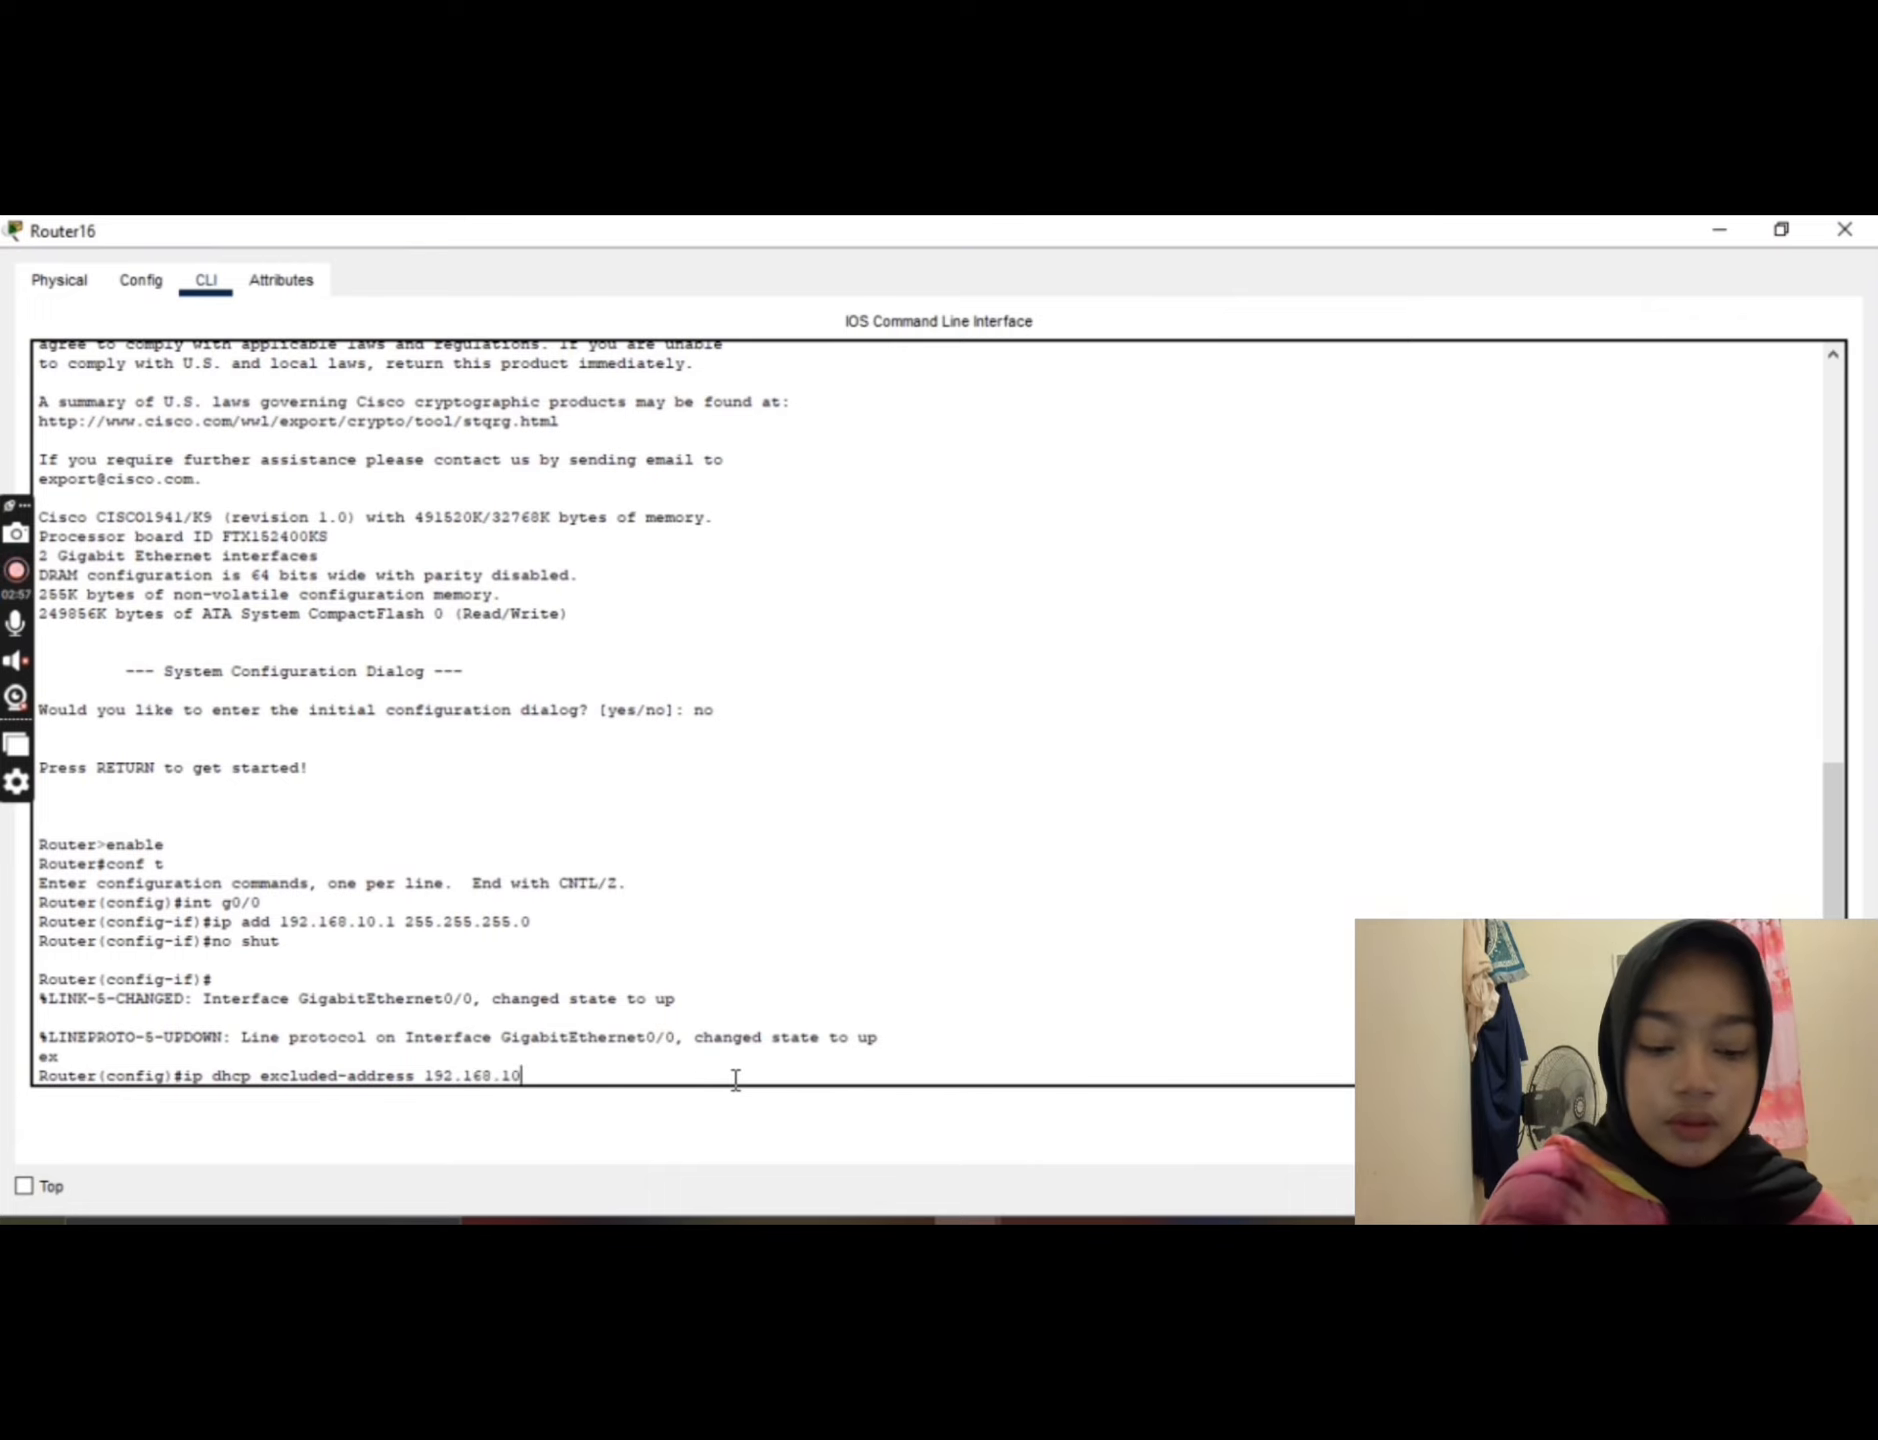
pyautogui.write('.1')
pyautogui.write(' 19')
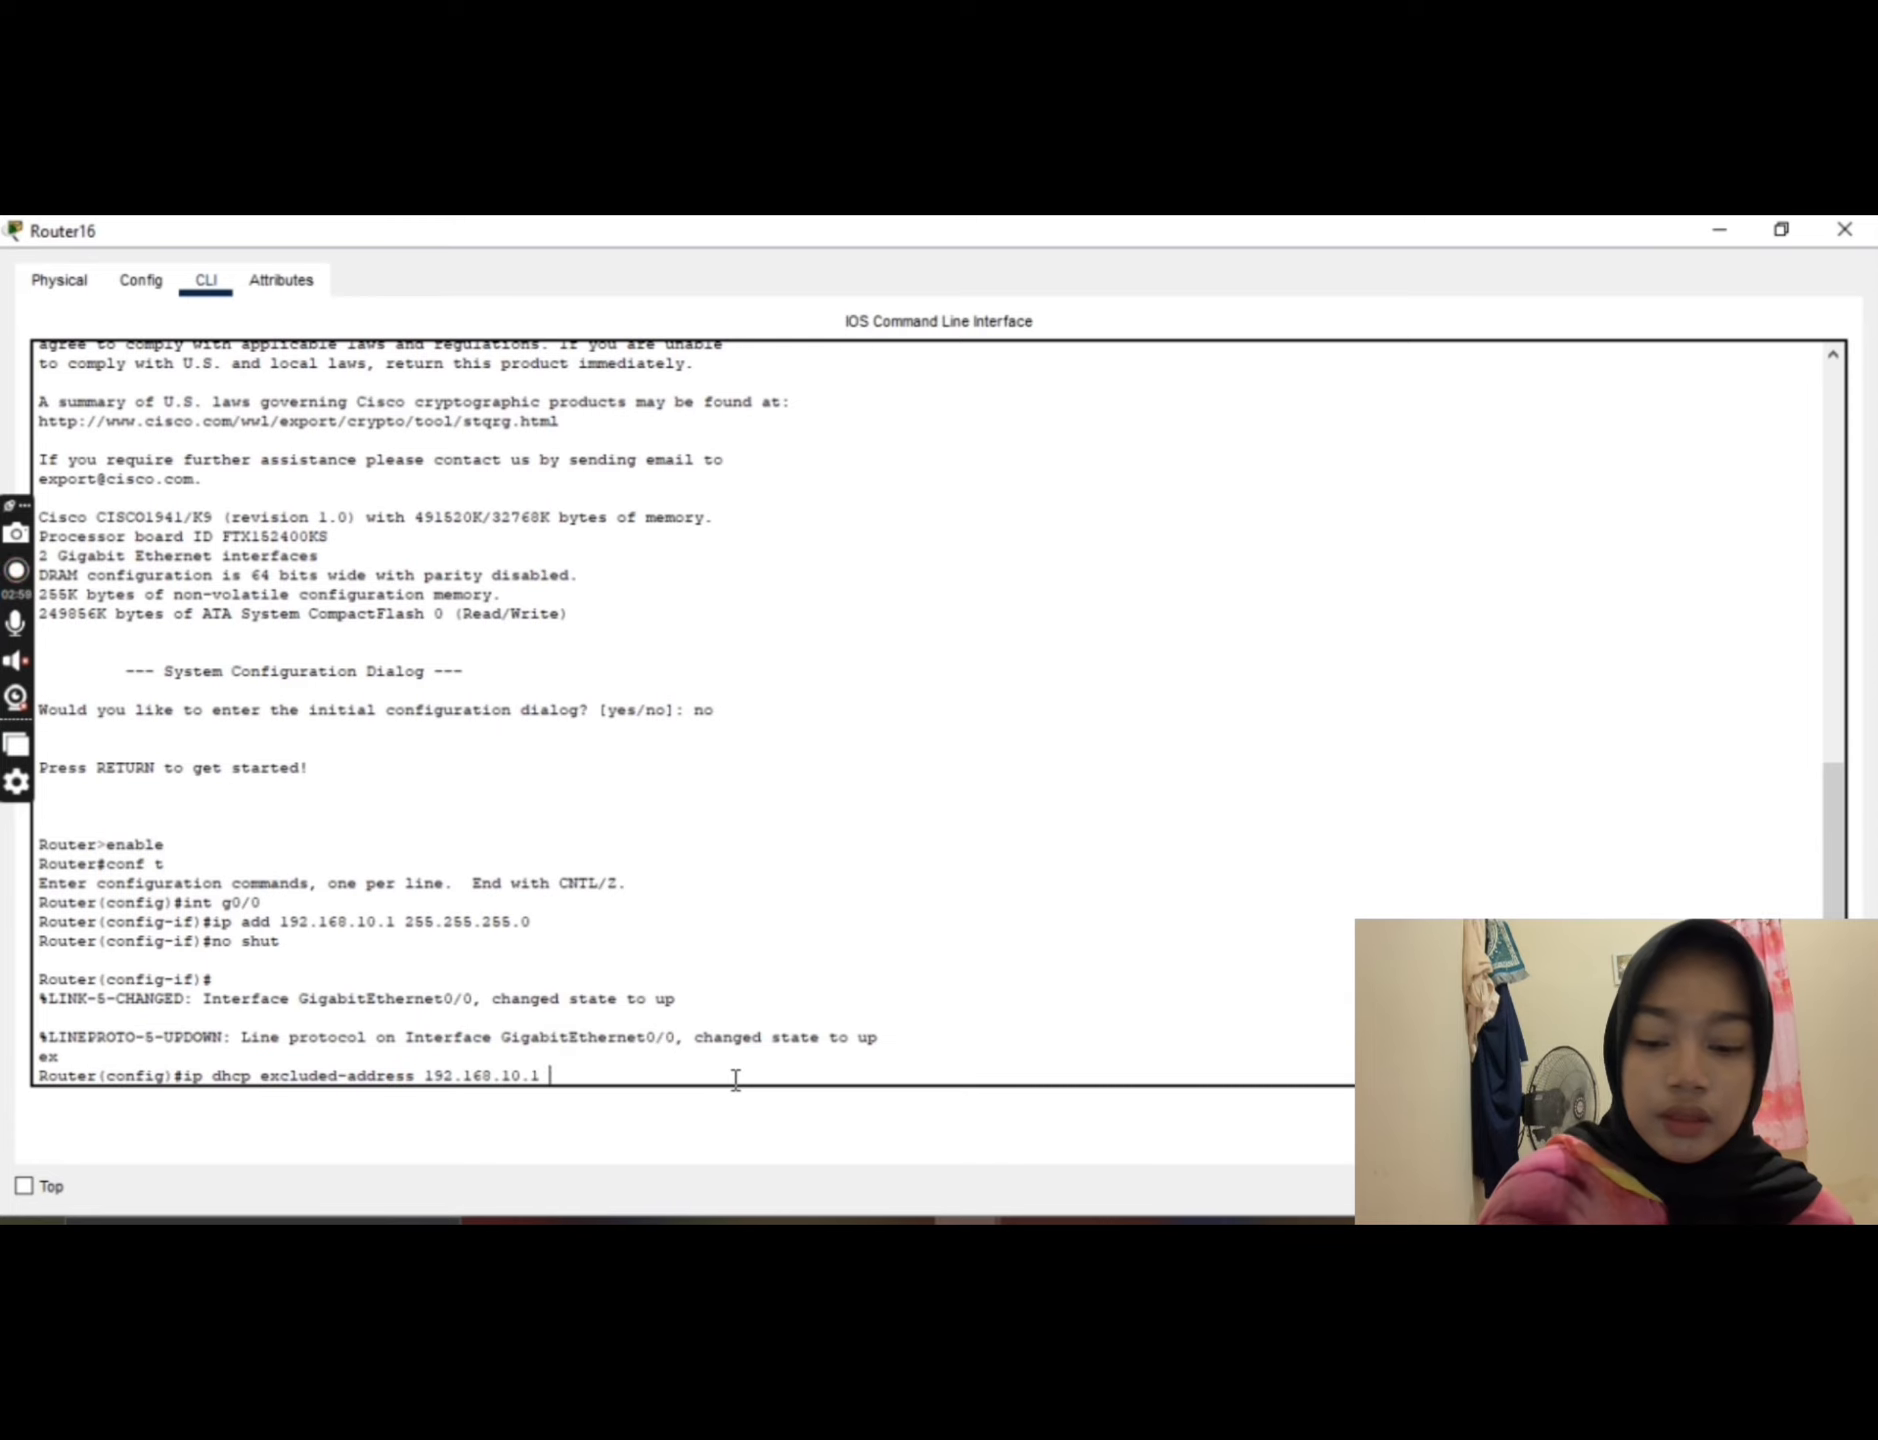
pyautogui.write('2.16')
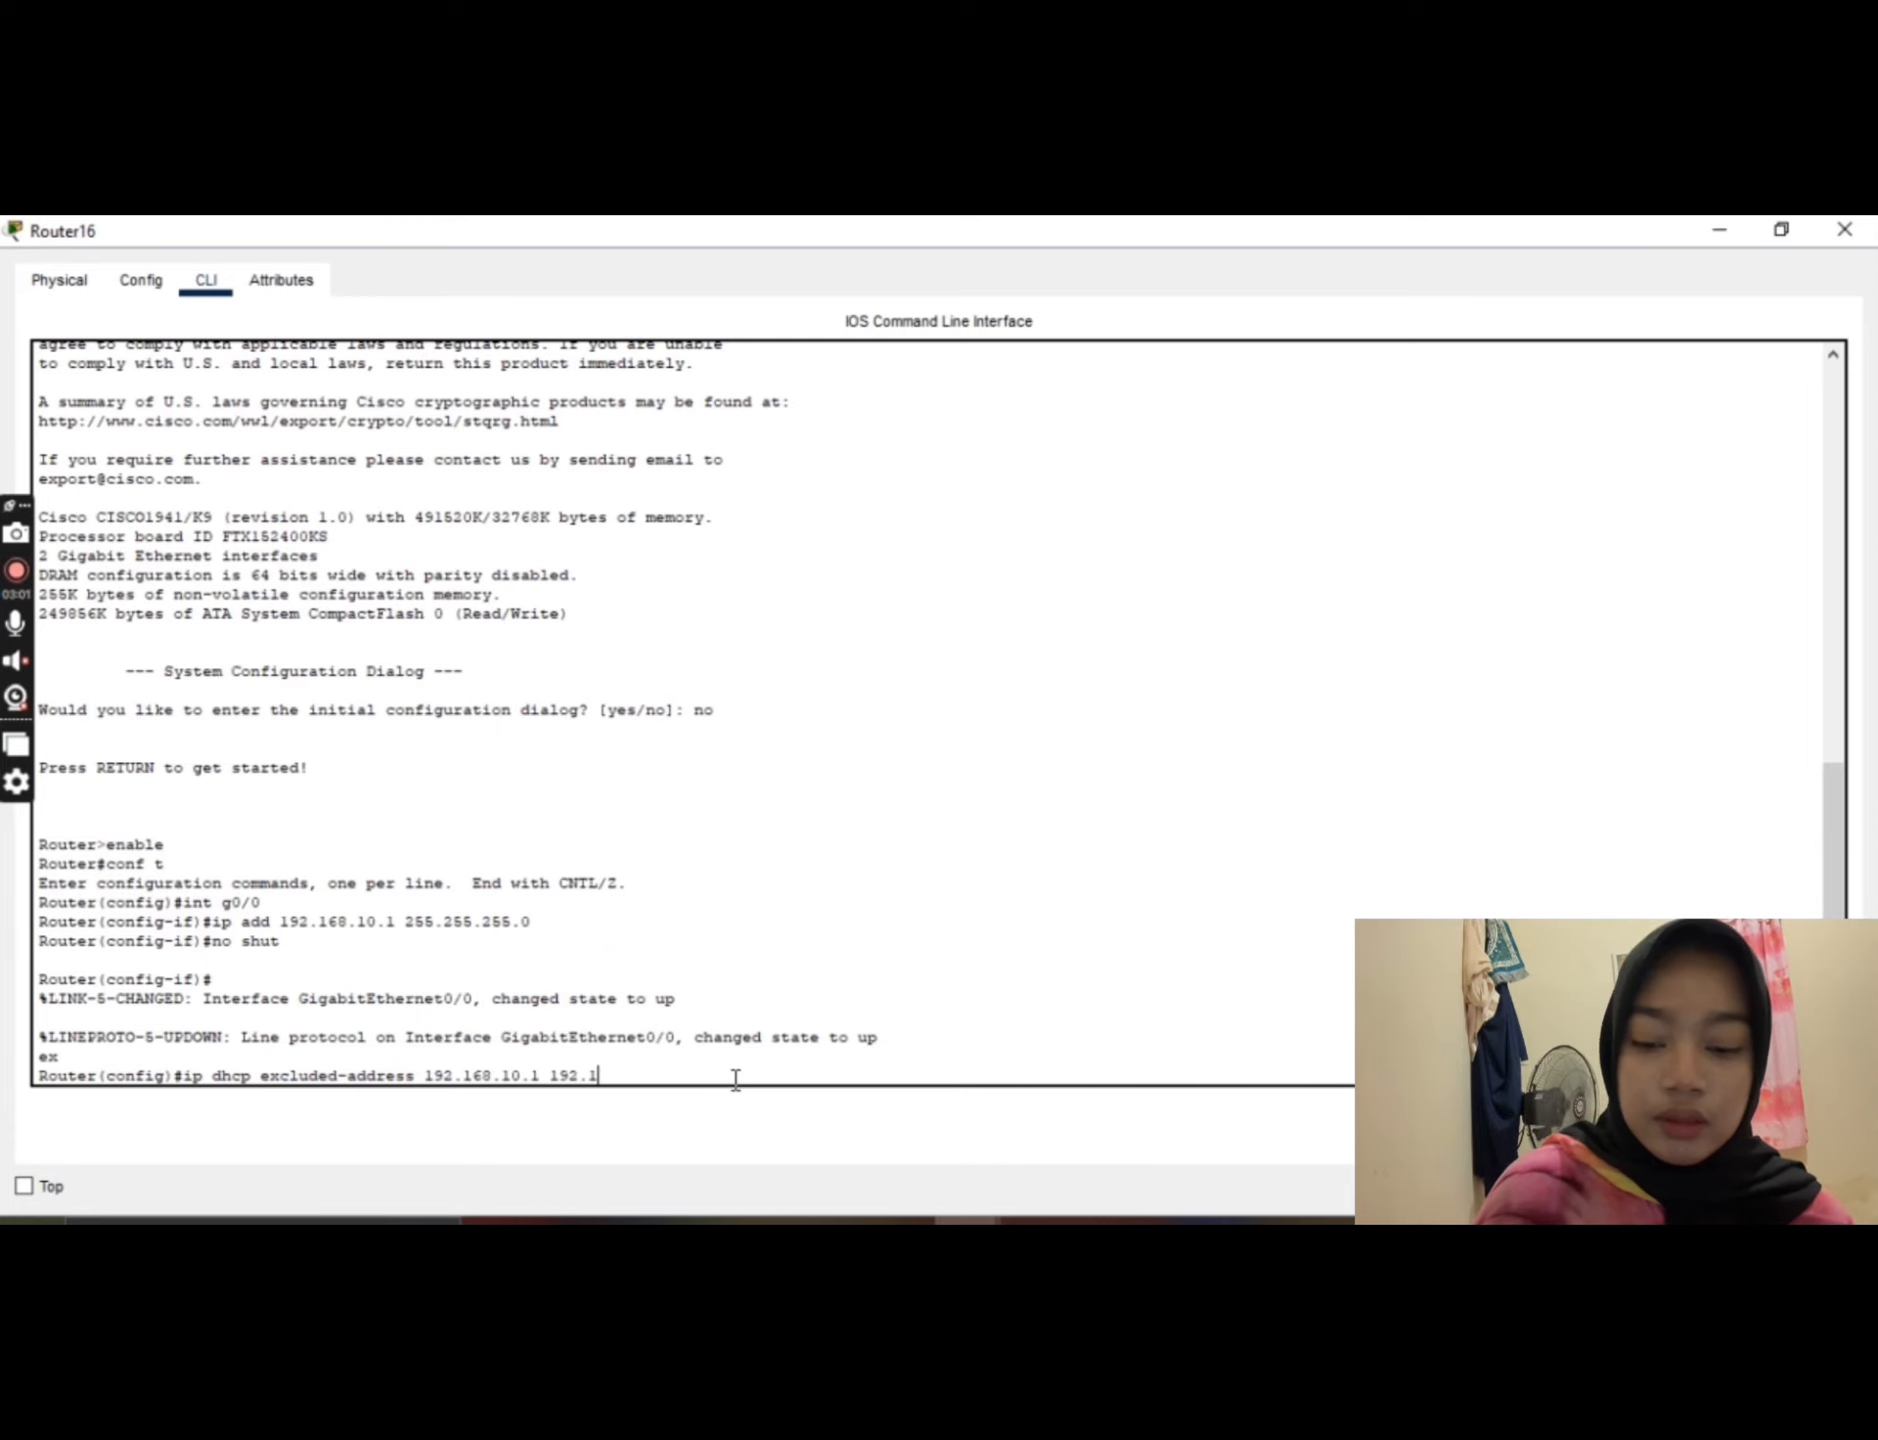
pyautogui.write('8')
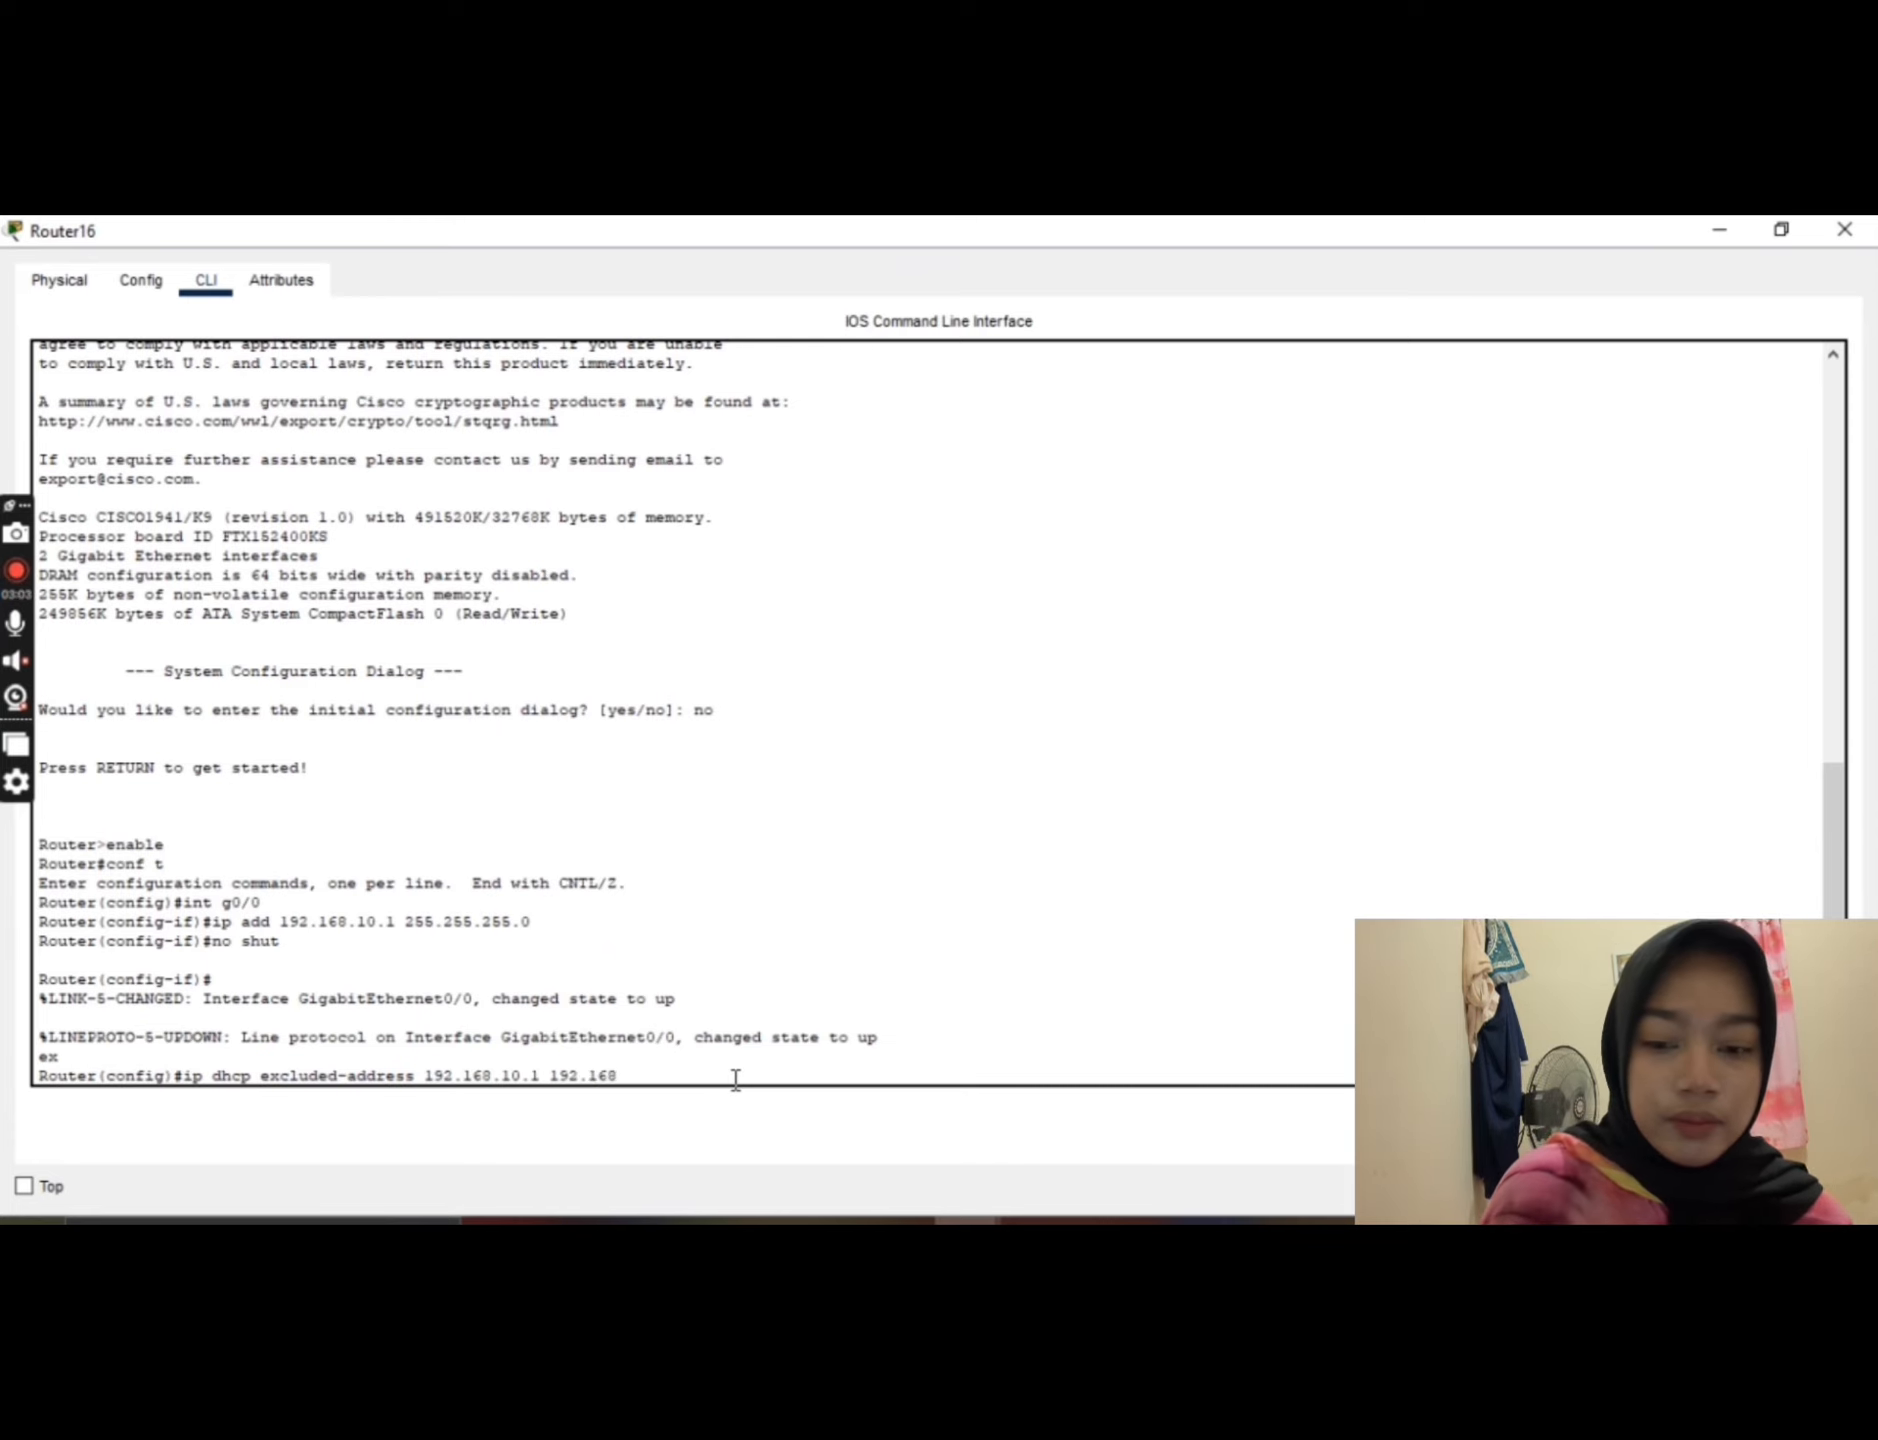
pyautogui.write('.')
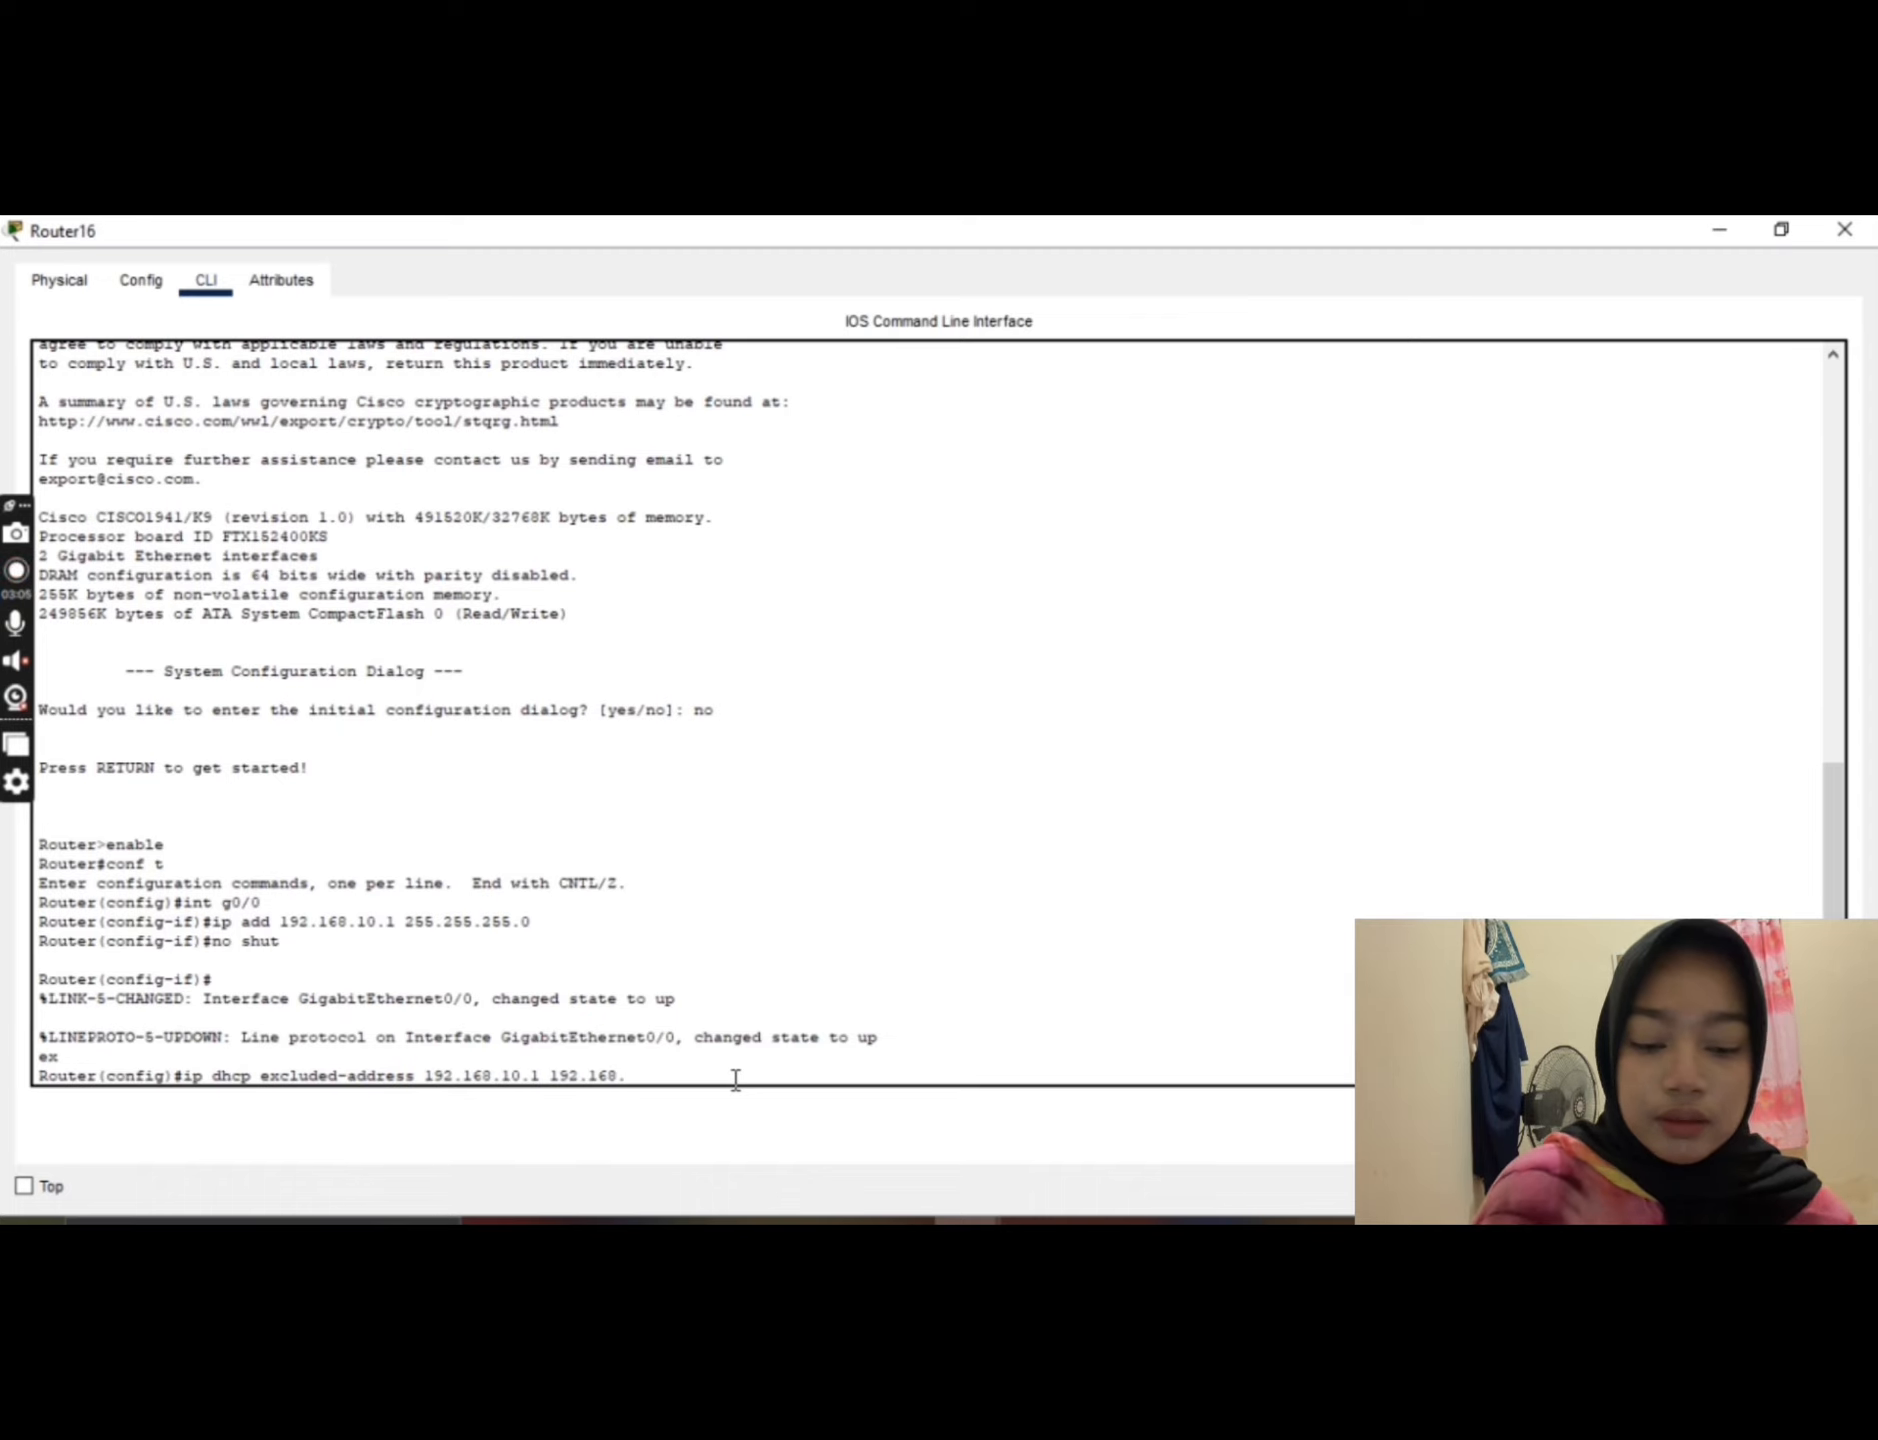
pyautogui.write('10.50')
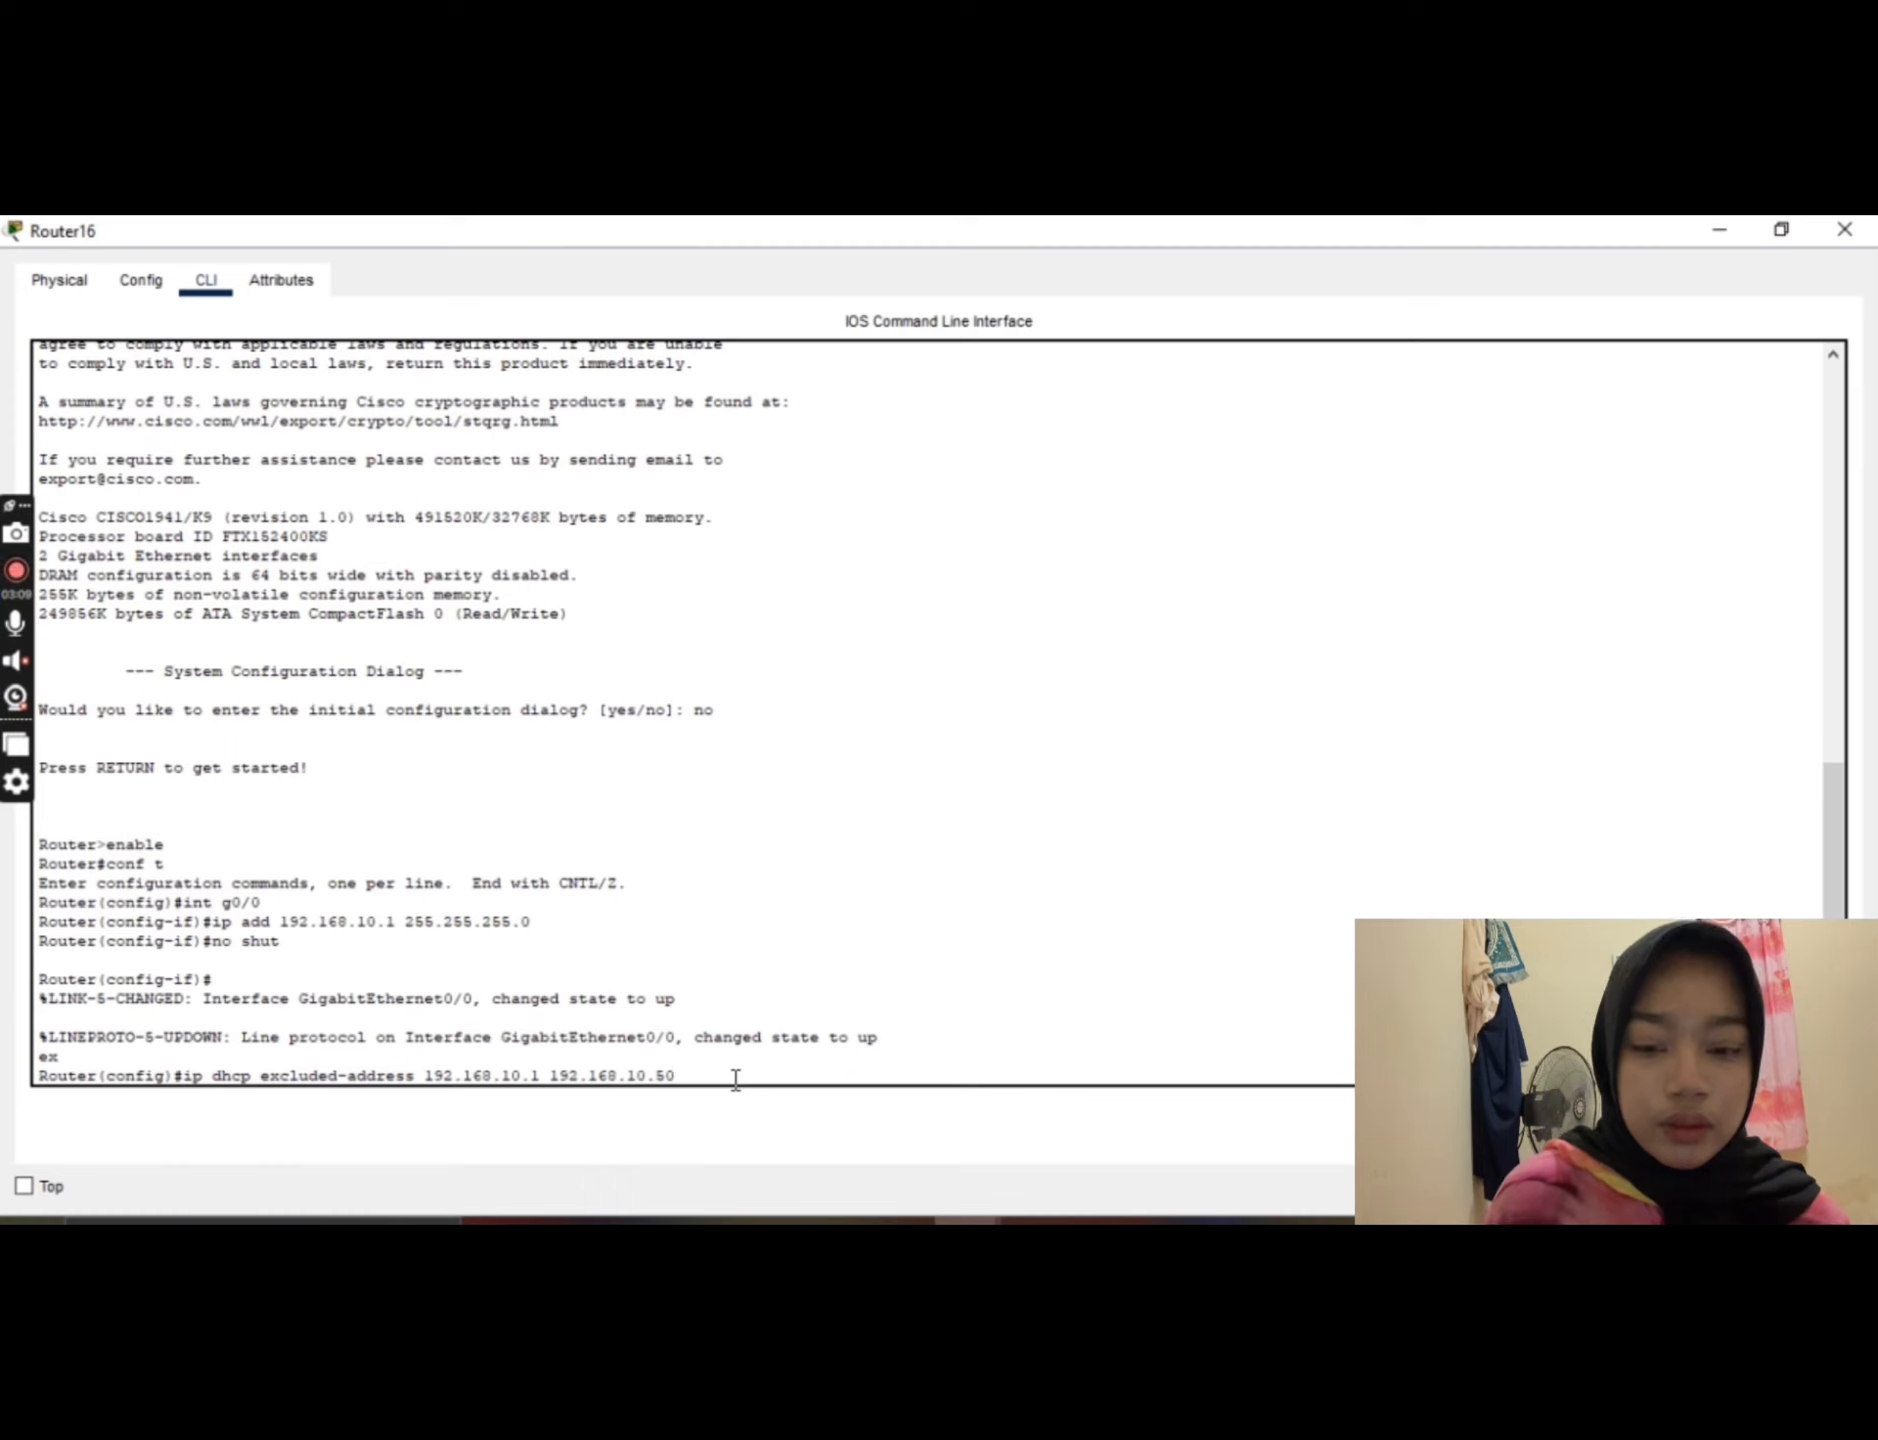
pyautogui.press('Return')
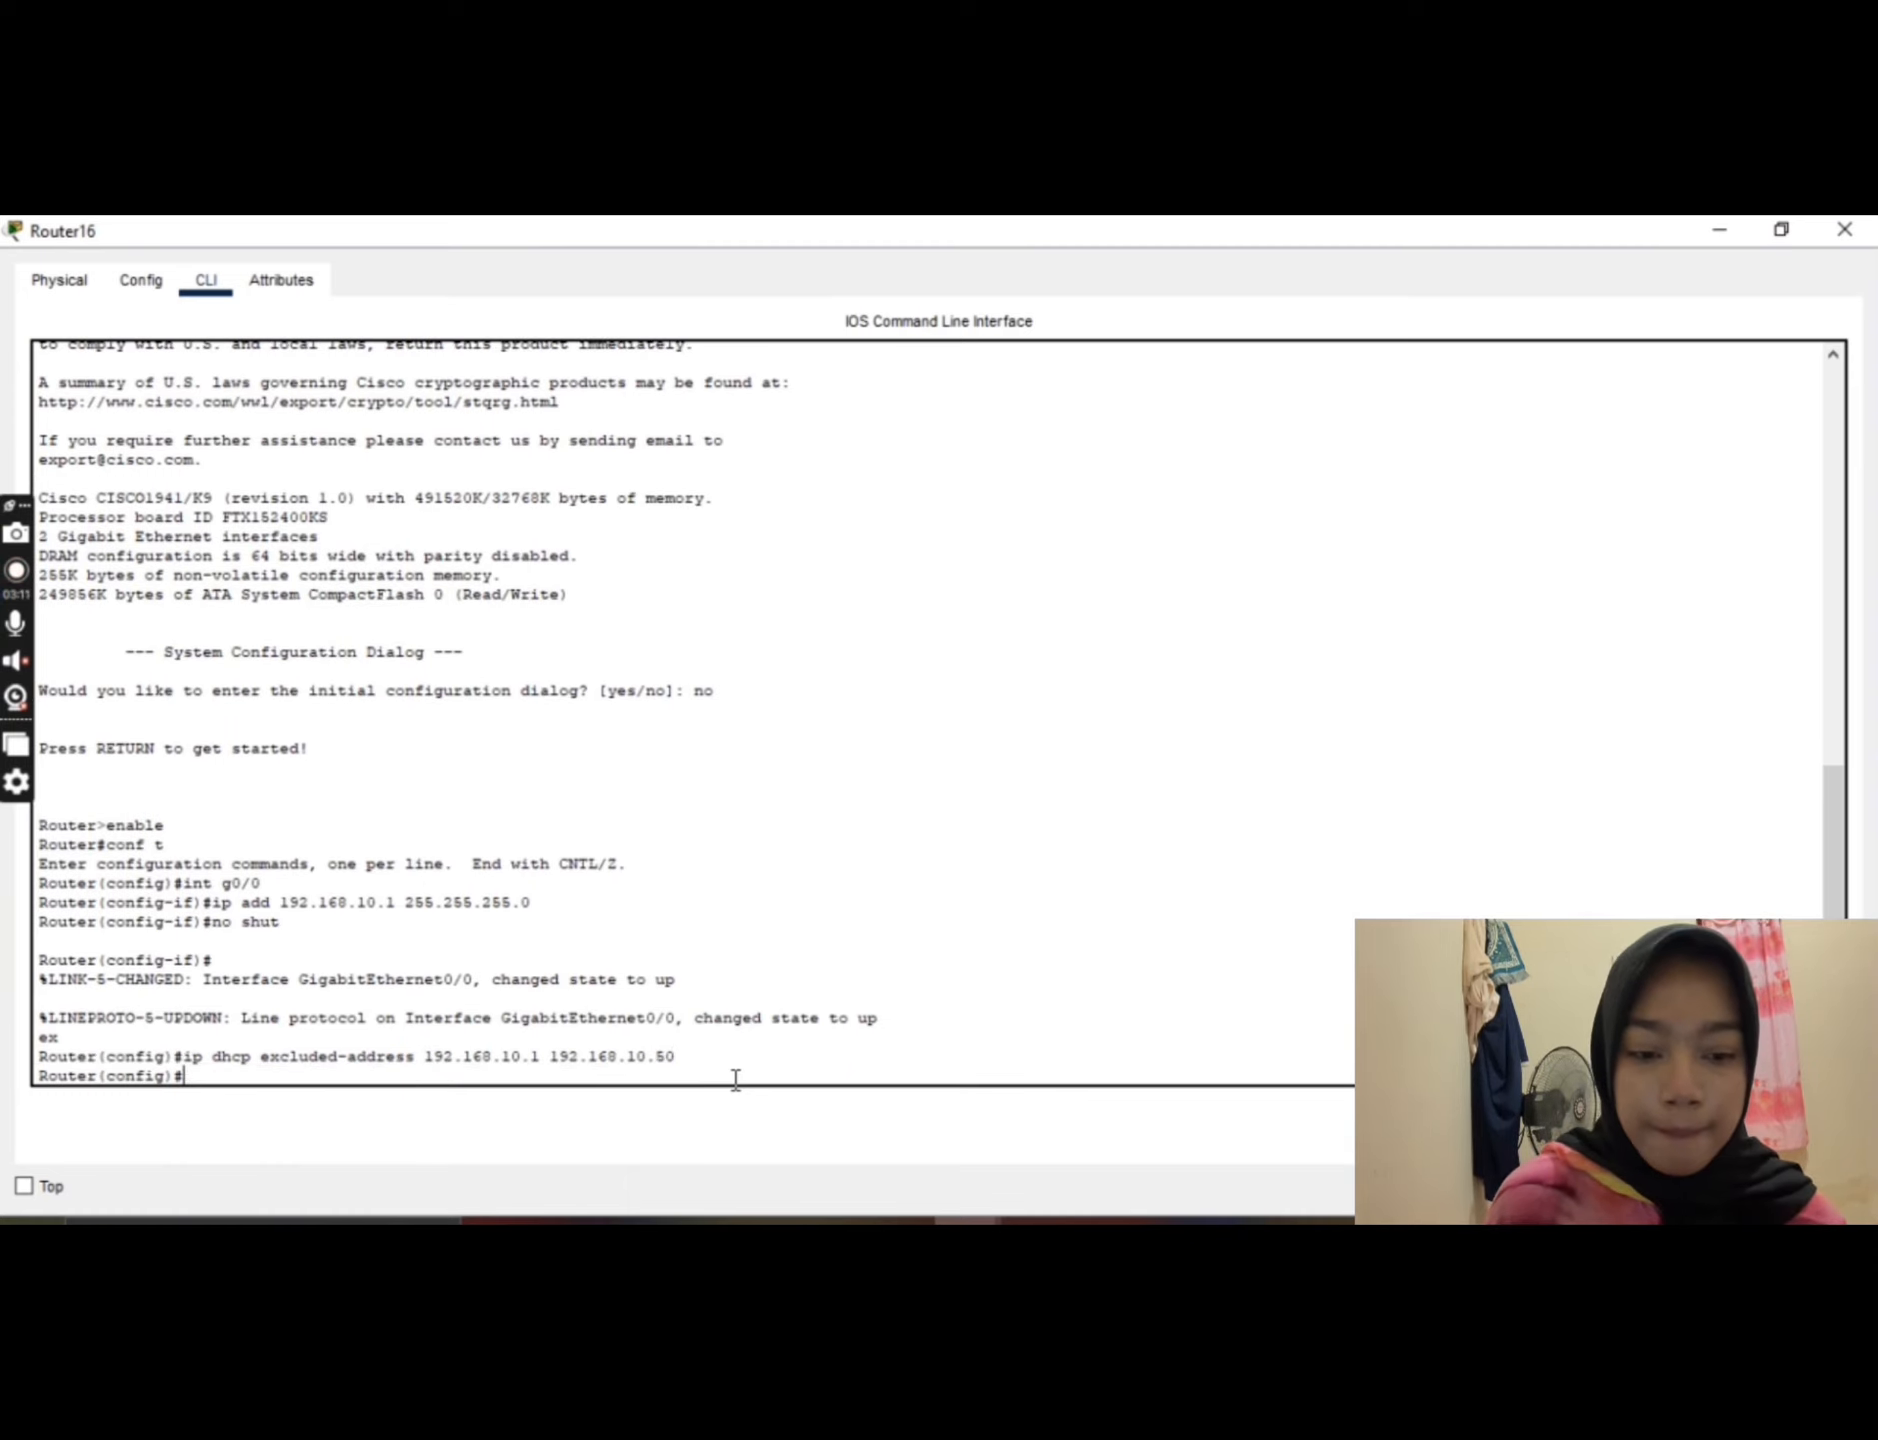
# Step: Exclude the addresses 192.168.10.100 through 192.168.10.254 from DHCP assignment with ip dhcp excluded-address
pyautogui.write('ip d')
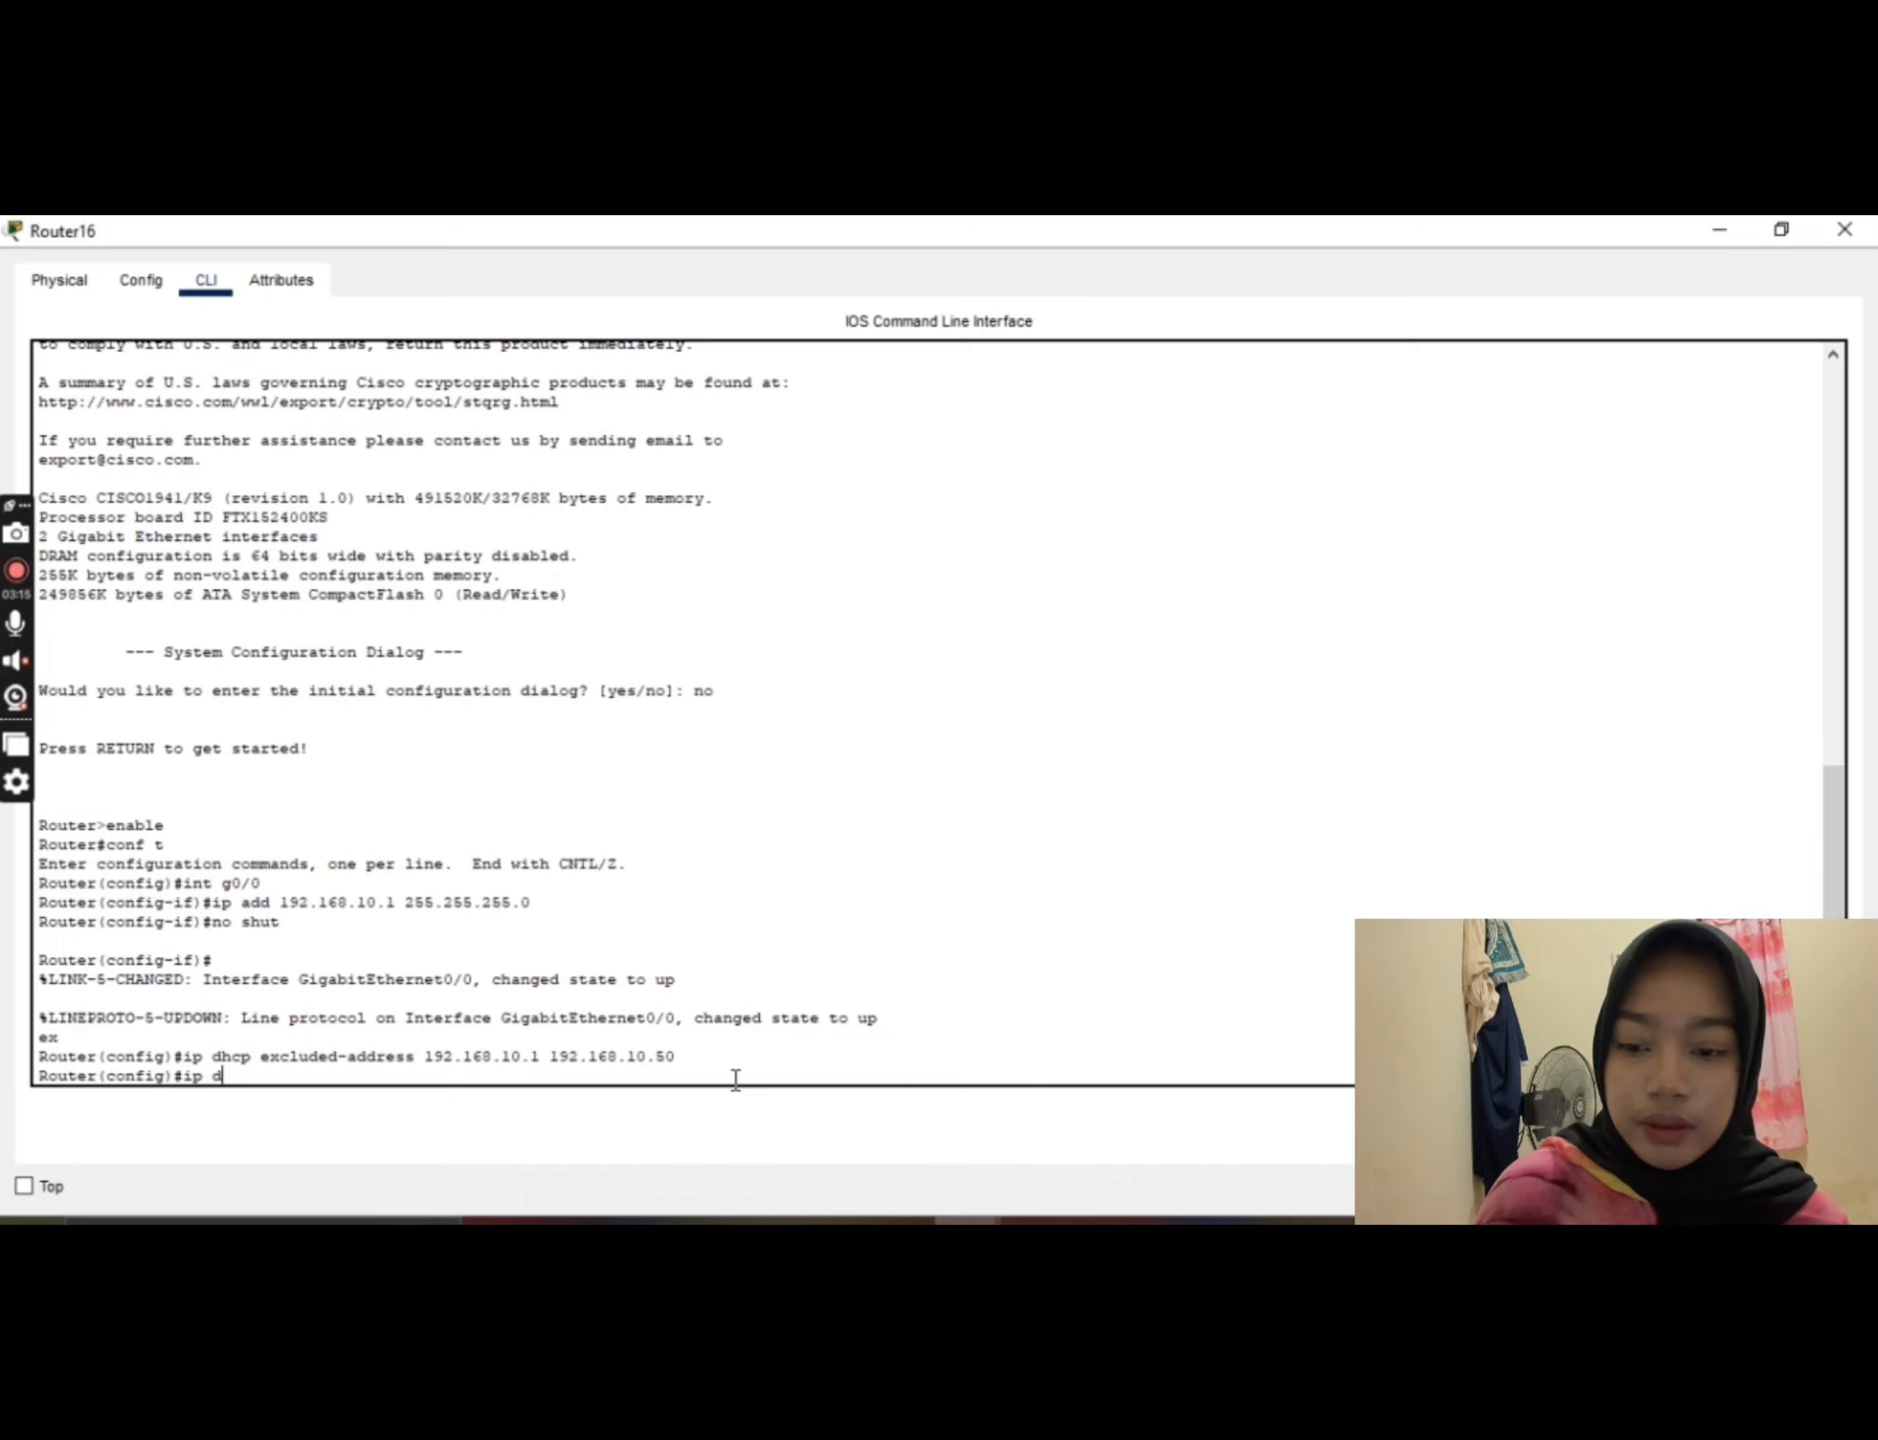
pyautogui.write('hcp')
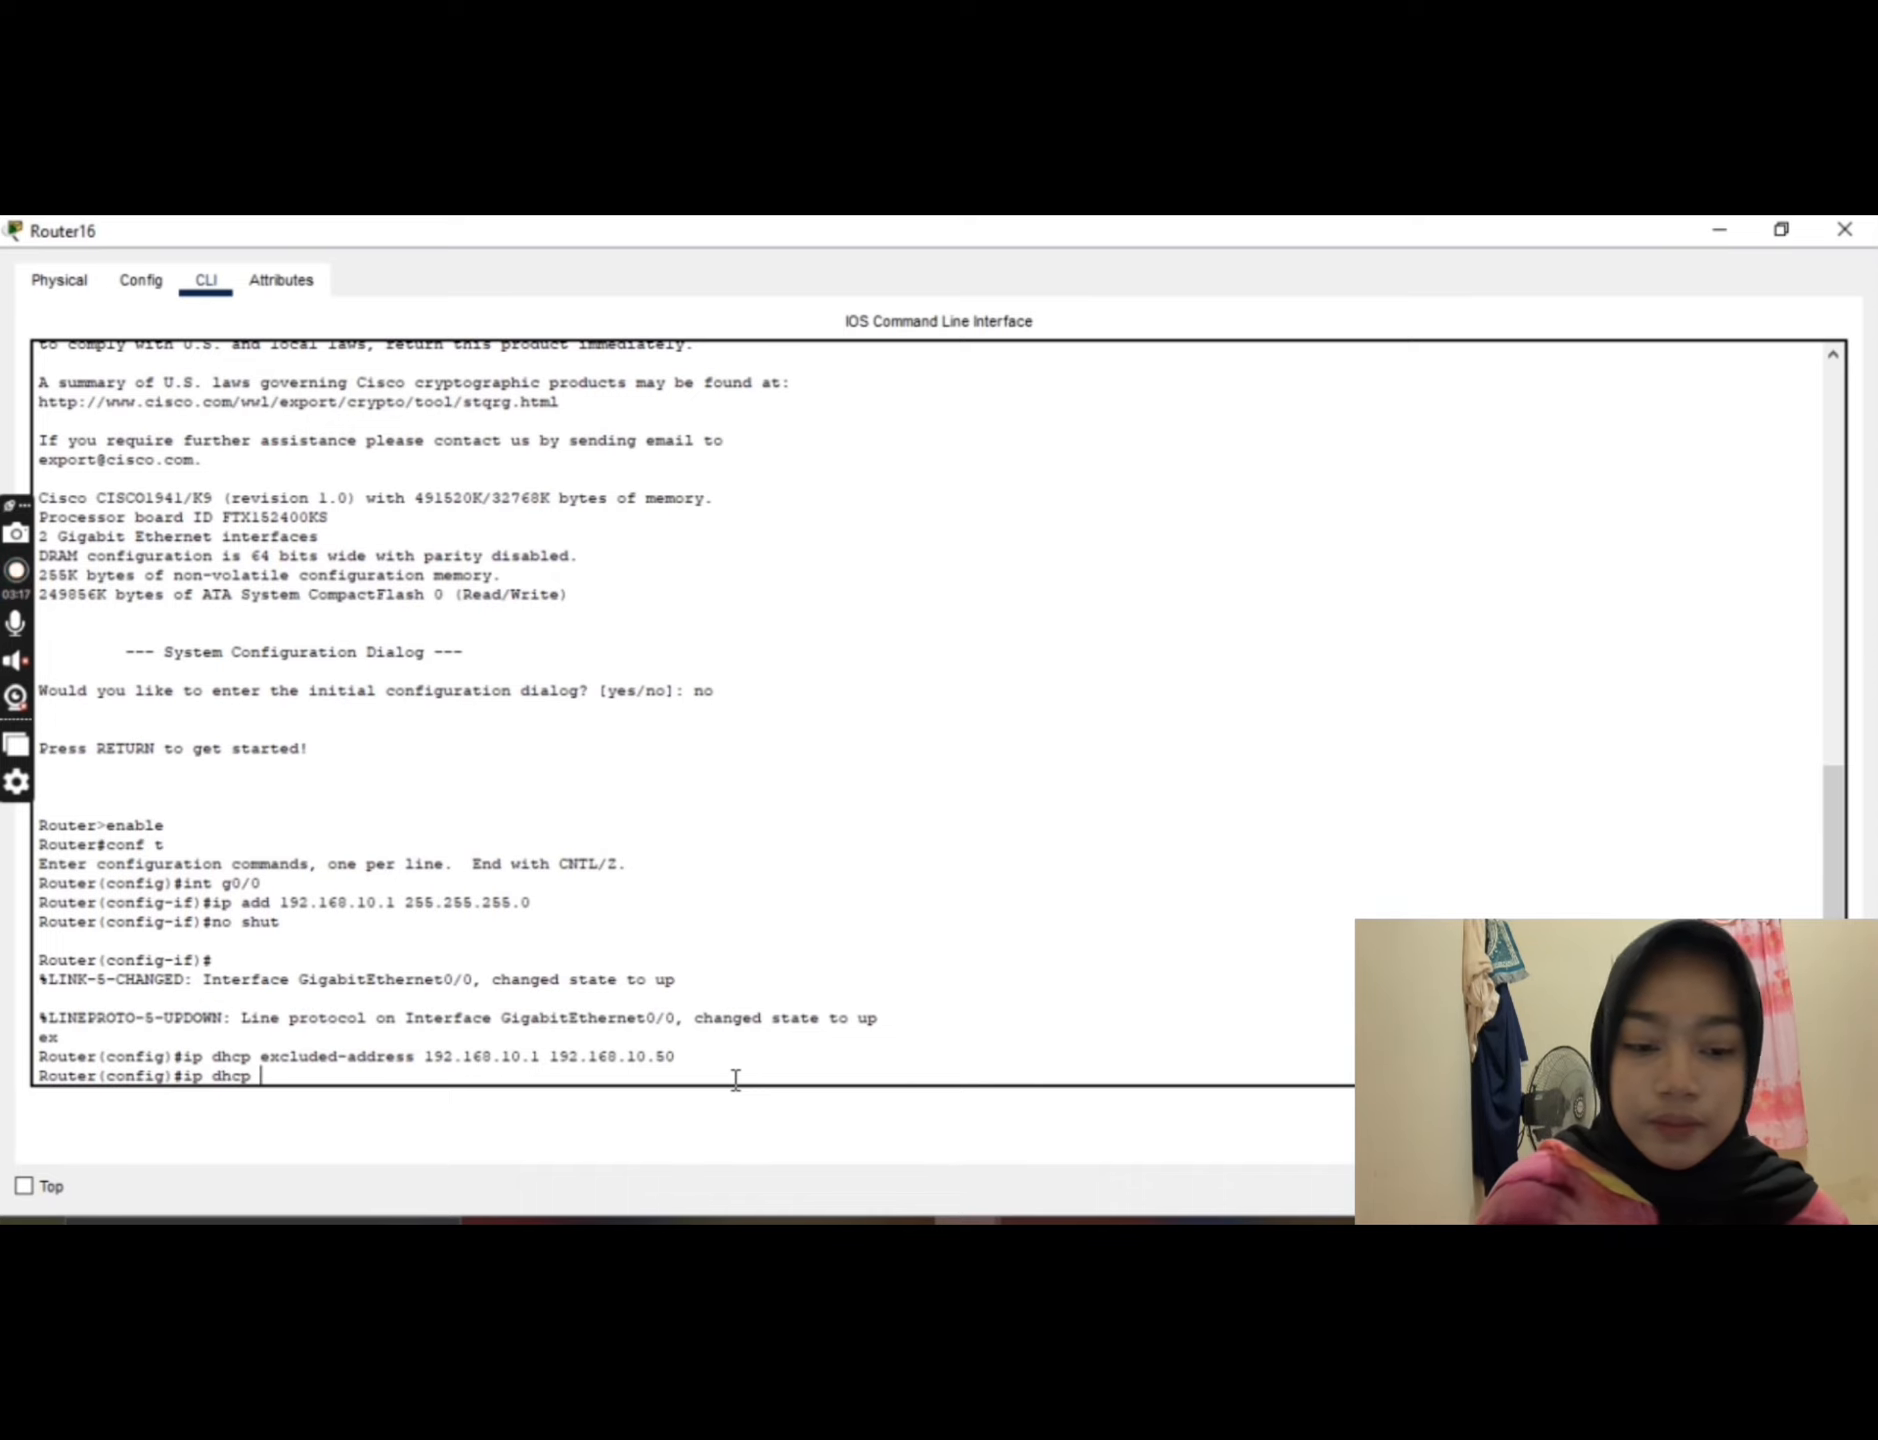
pyautogui.write(' e')
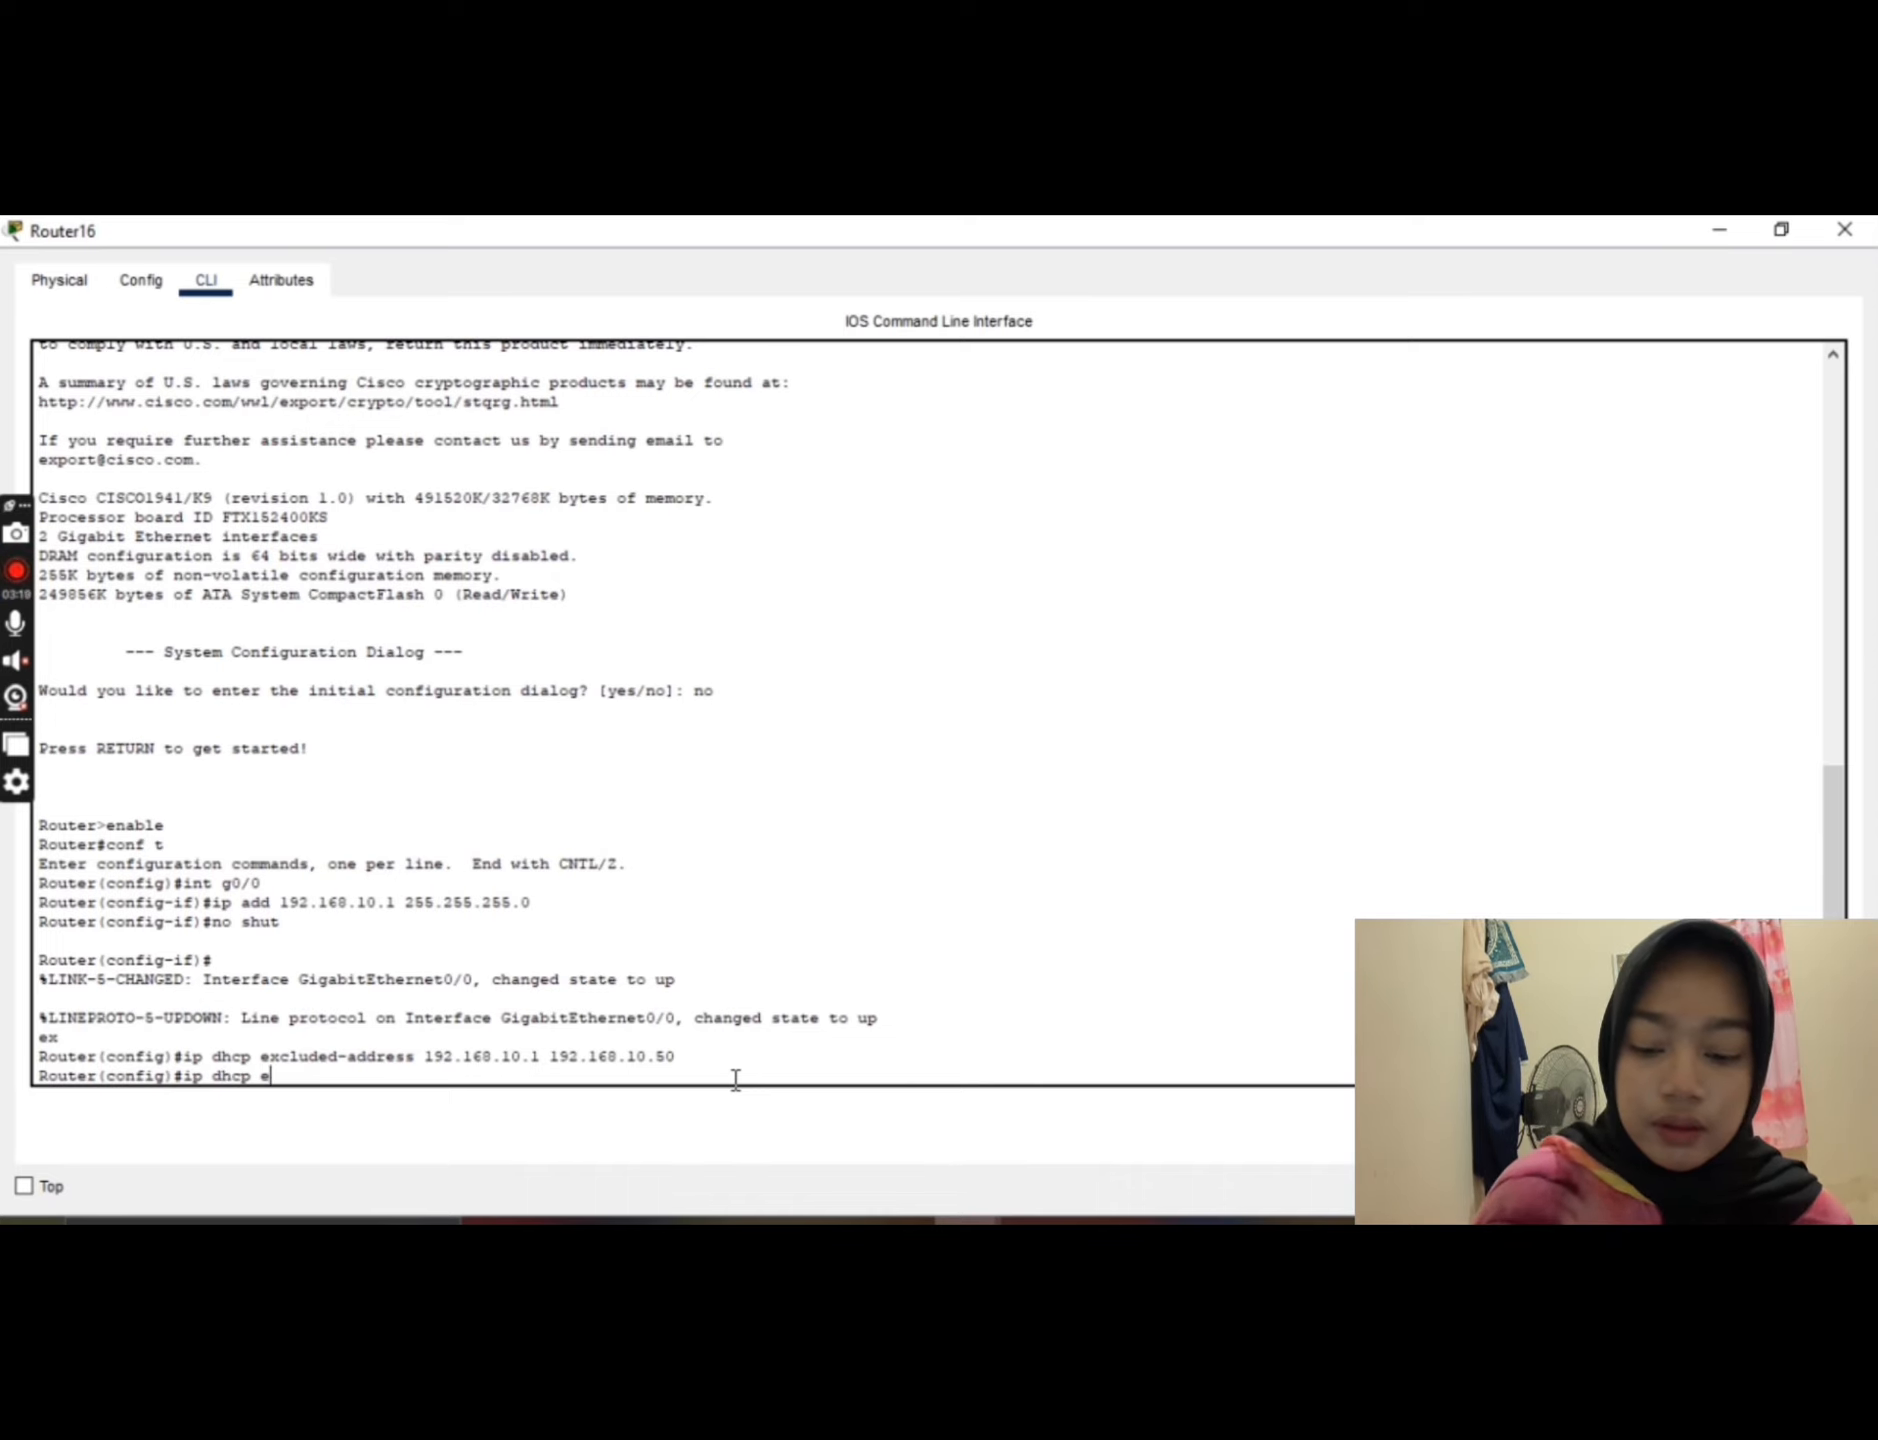
pyautogui.write('xcluded')
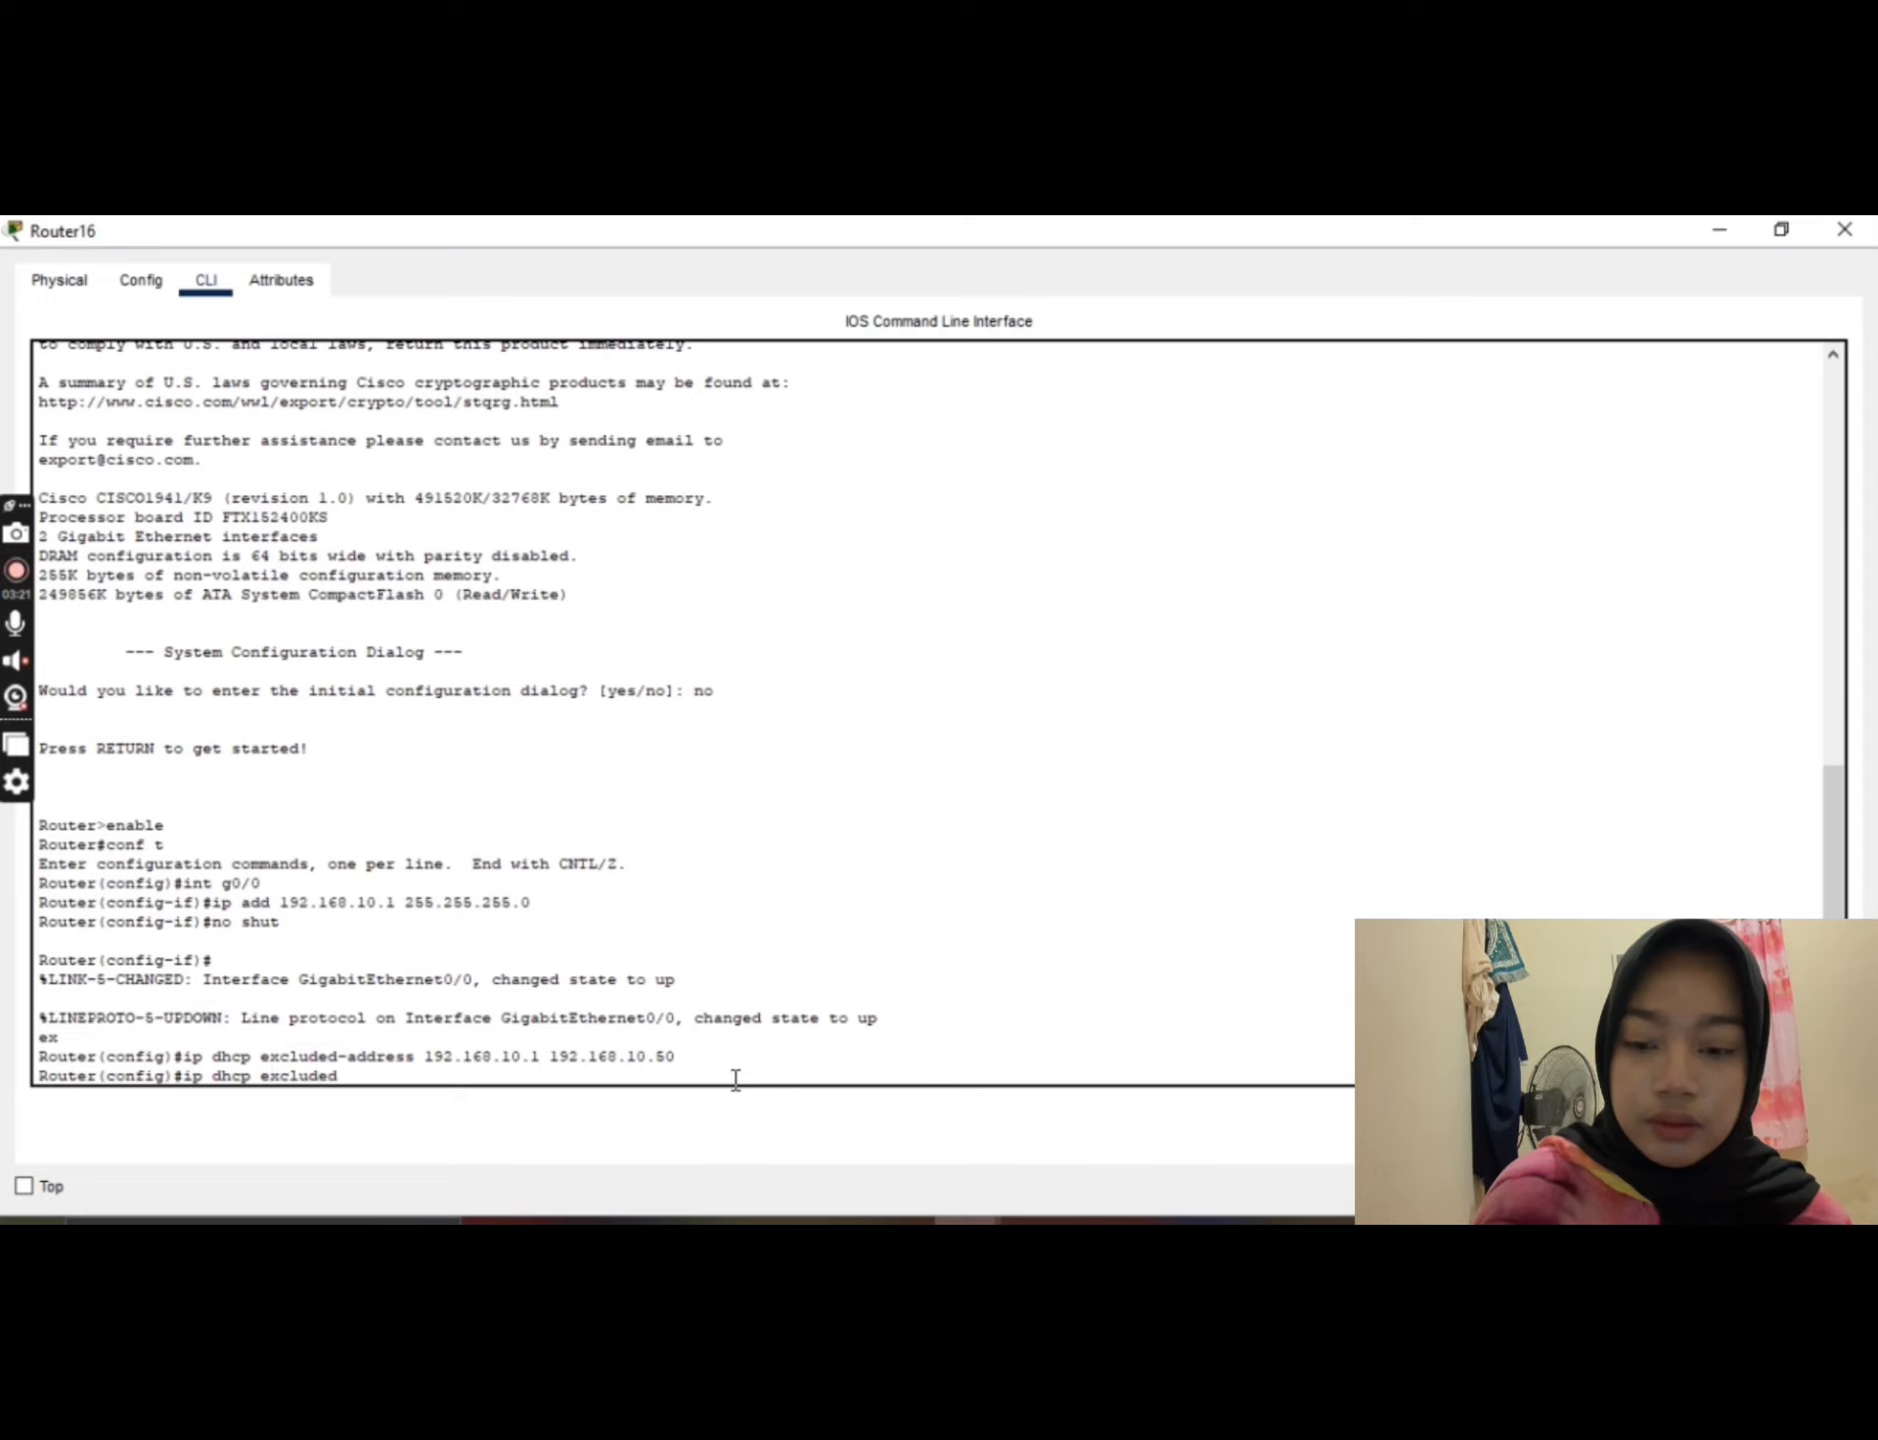
pyautogui.write('-a')
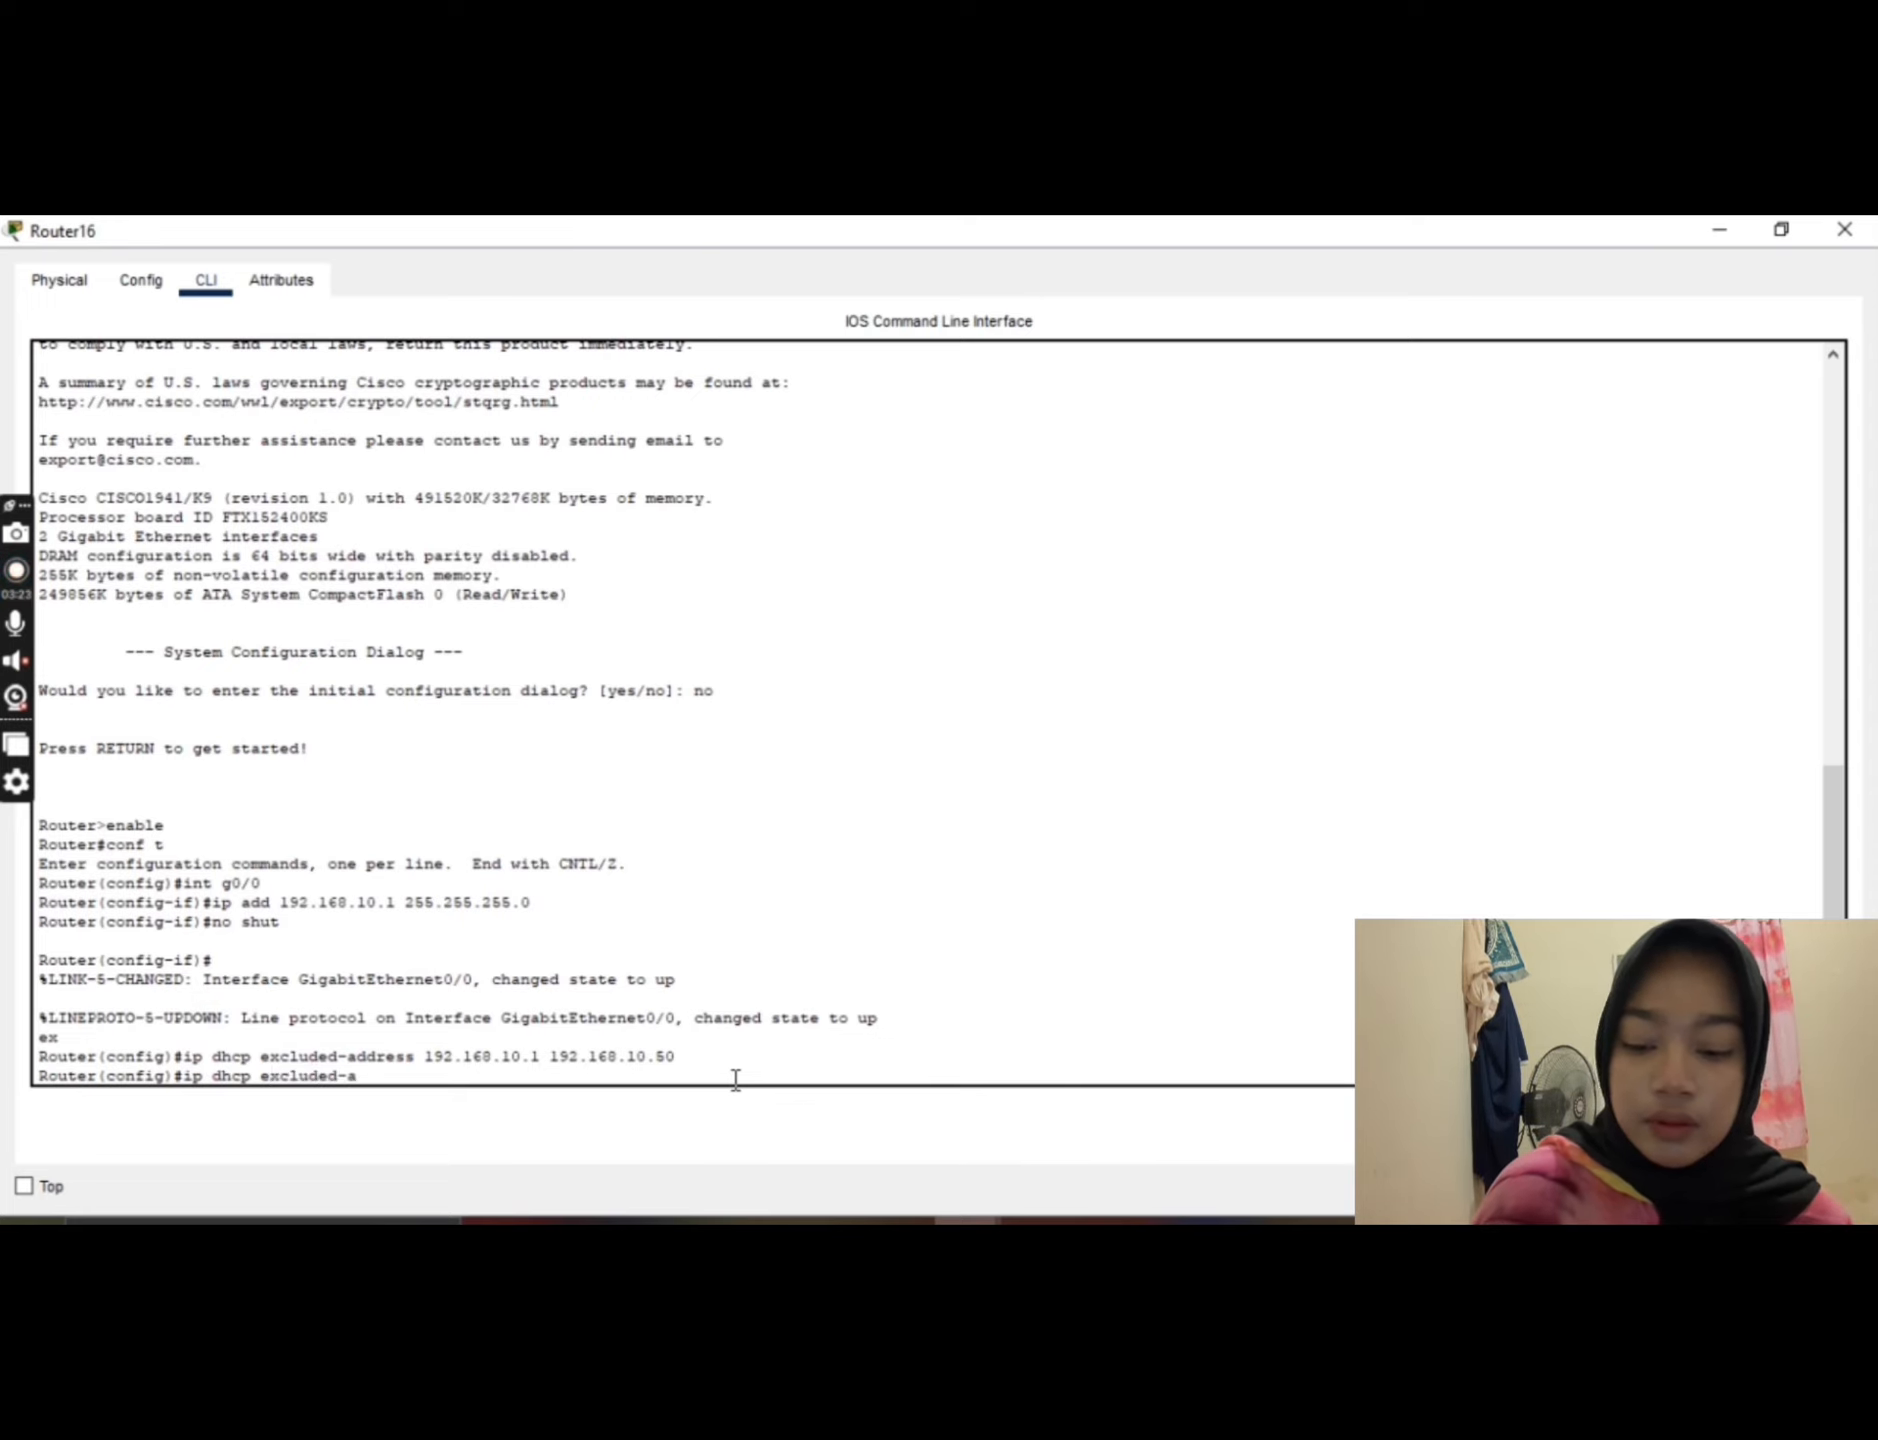
pyautogui.write('ddress')
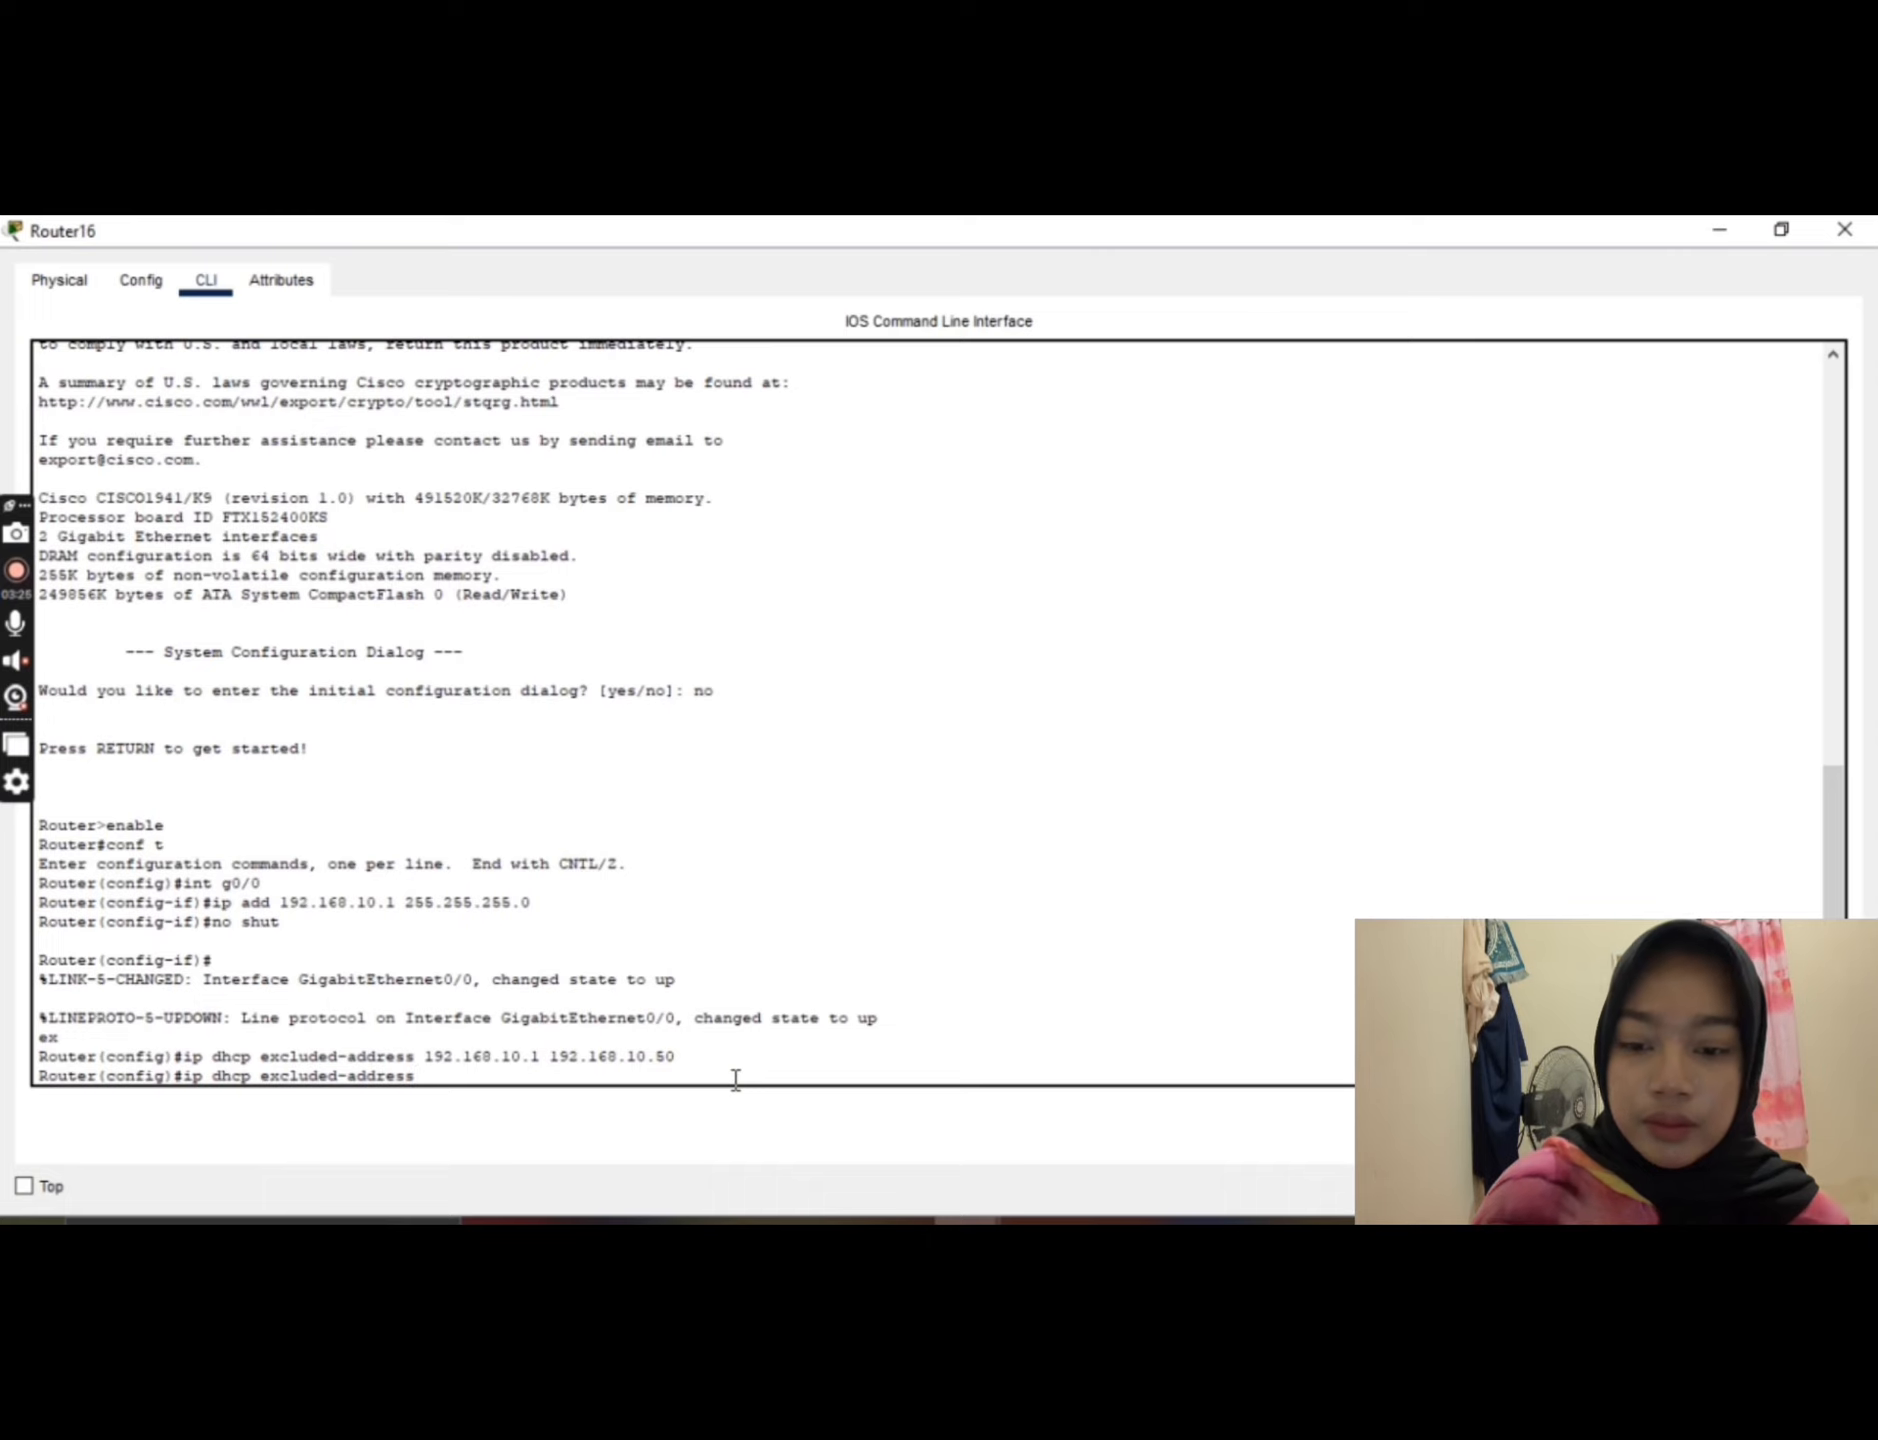
pyautogui.write(' 19')
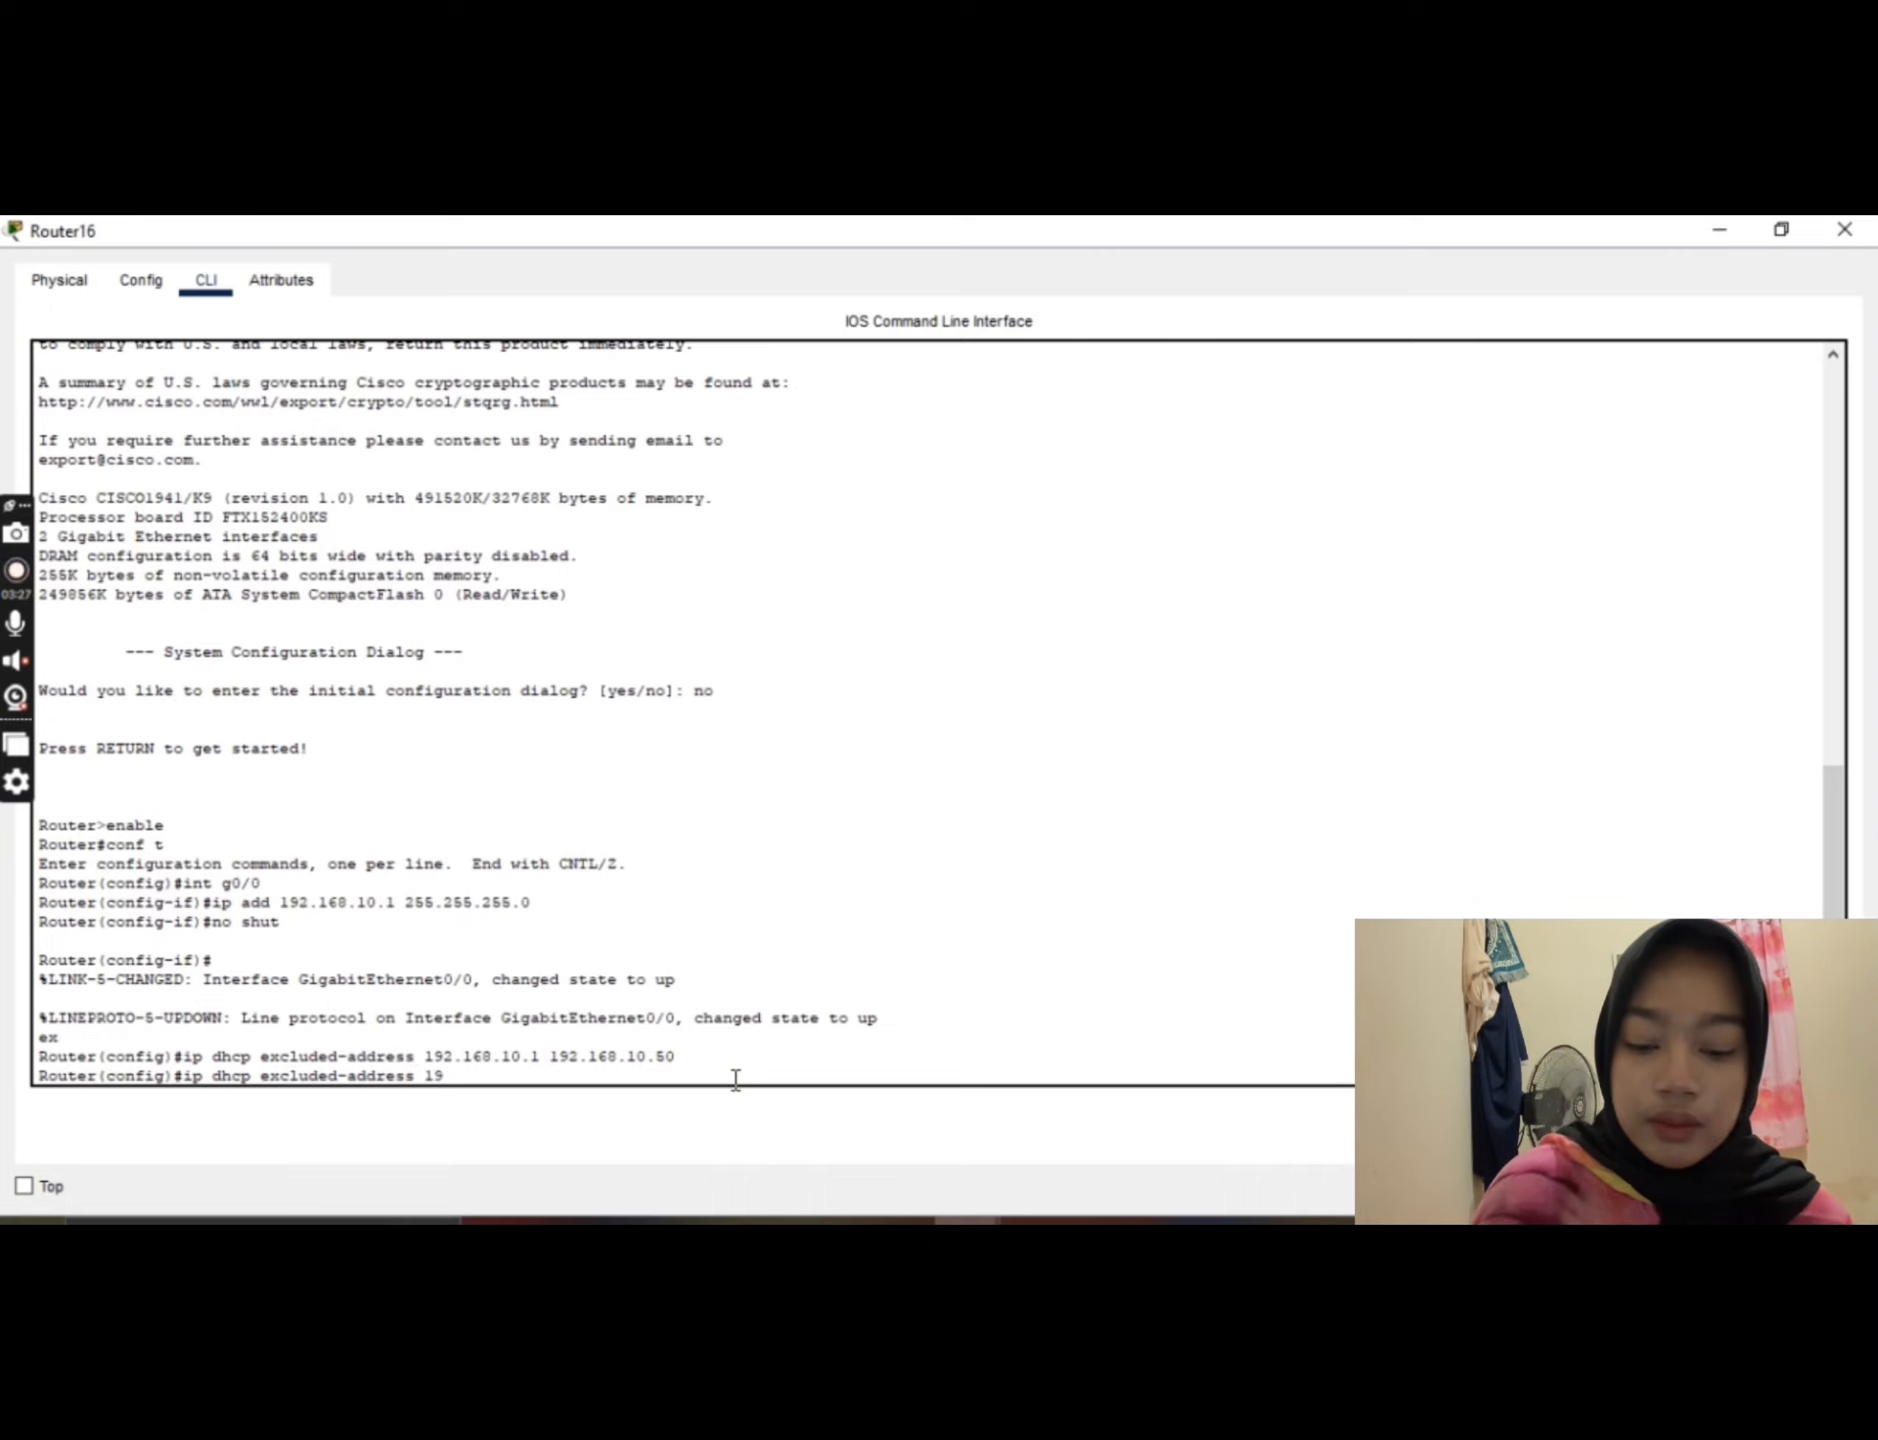
pyautogui.write('2.168.')
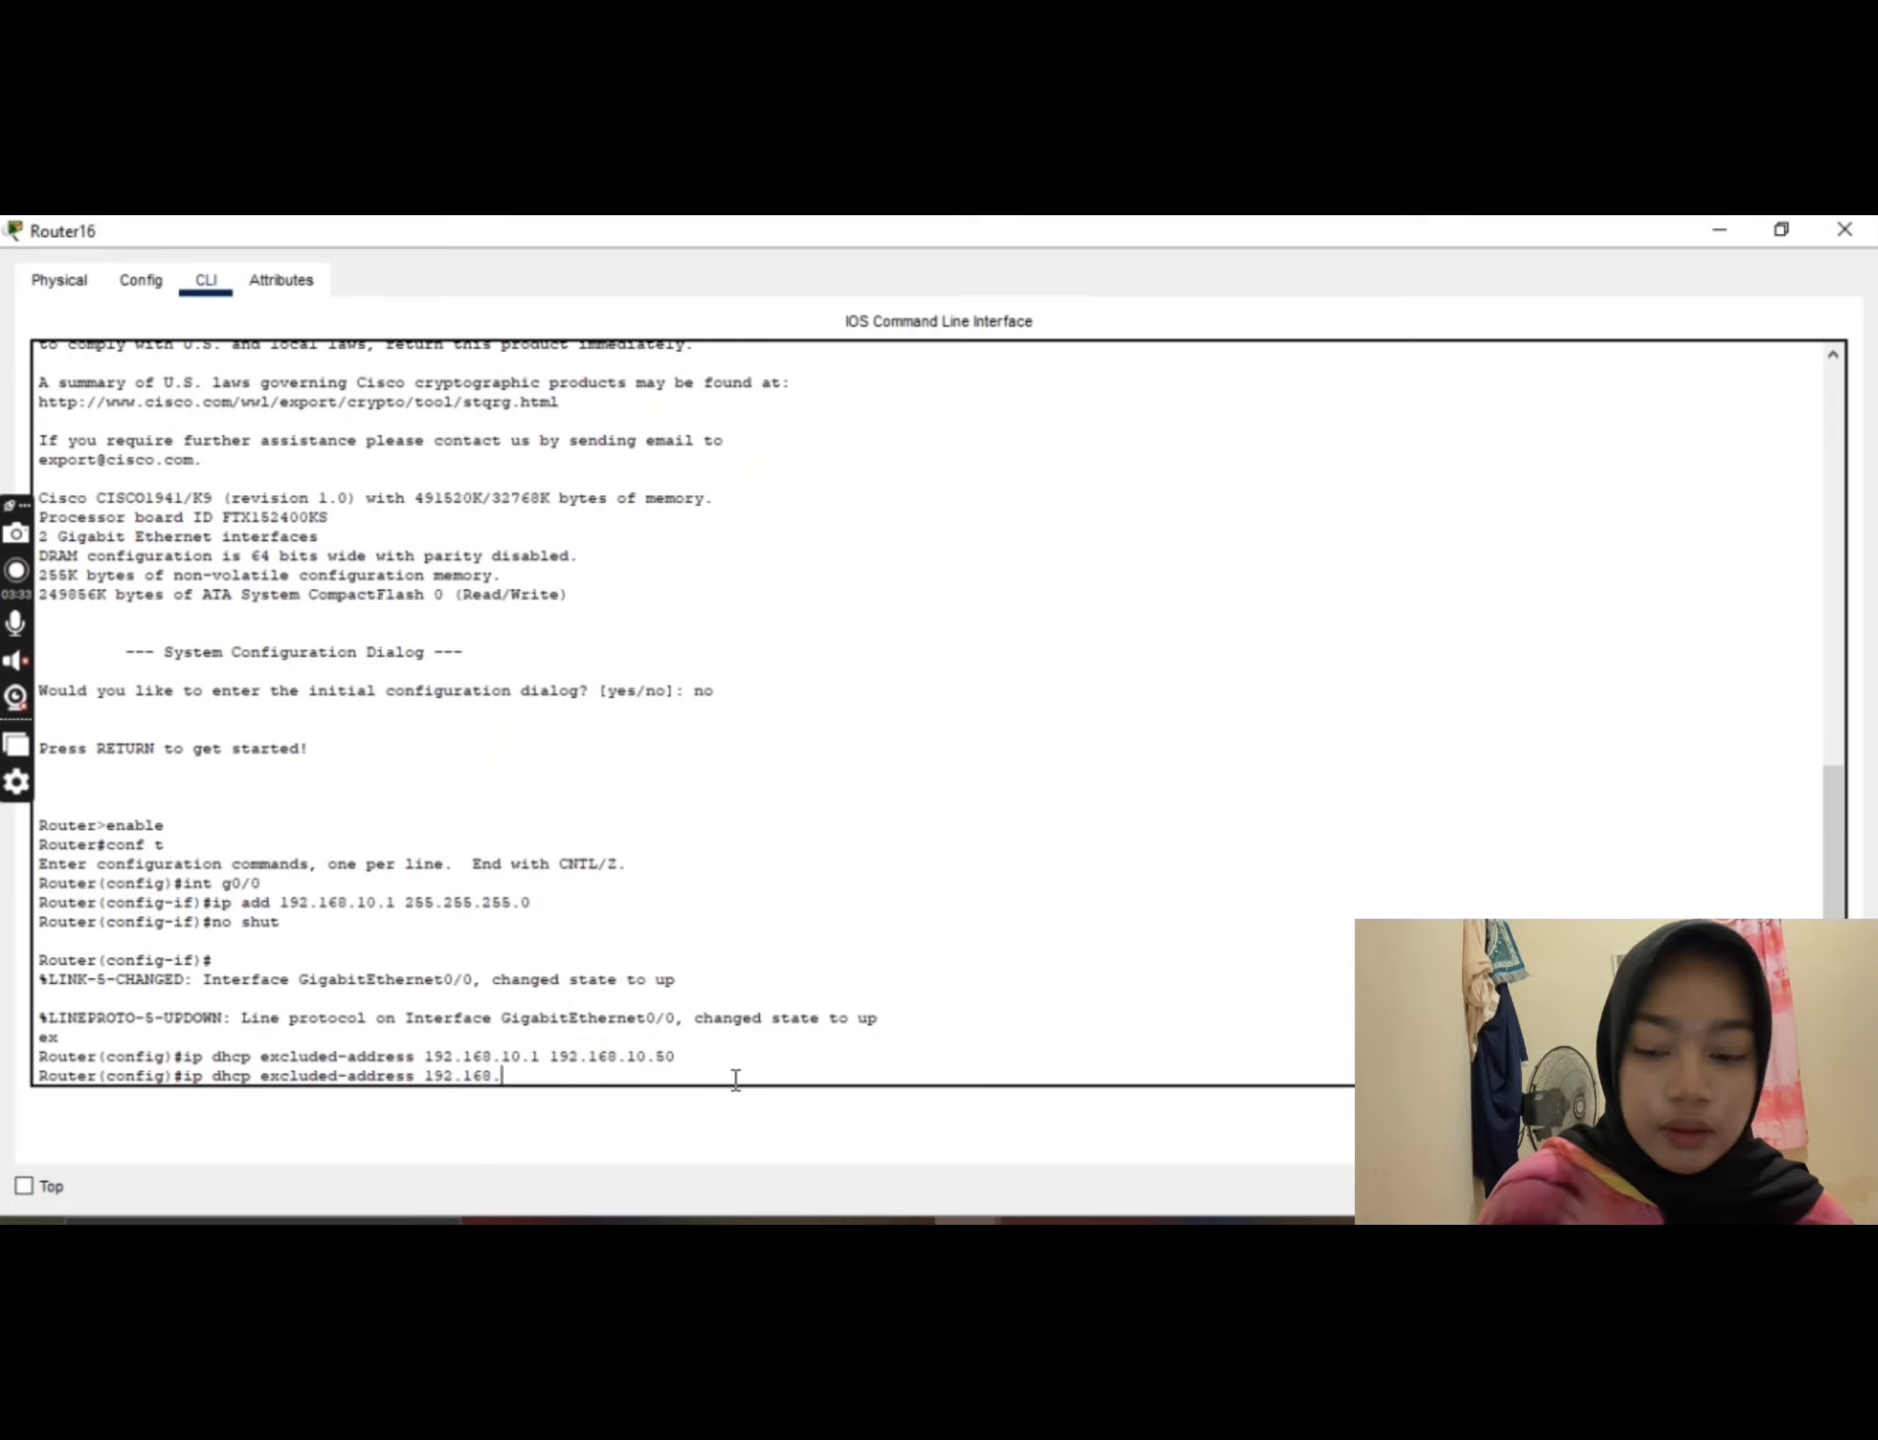
pyautogui.write('10')
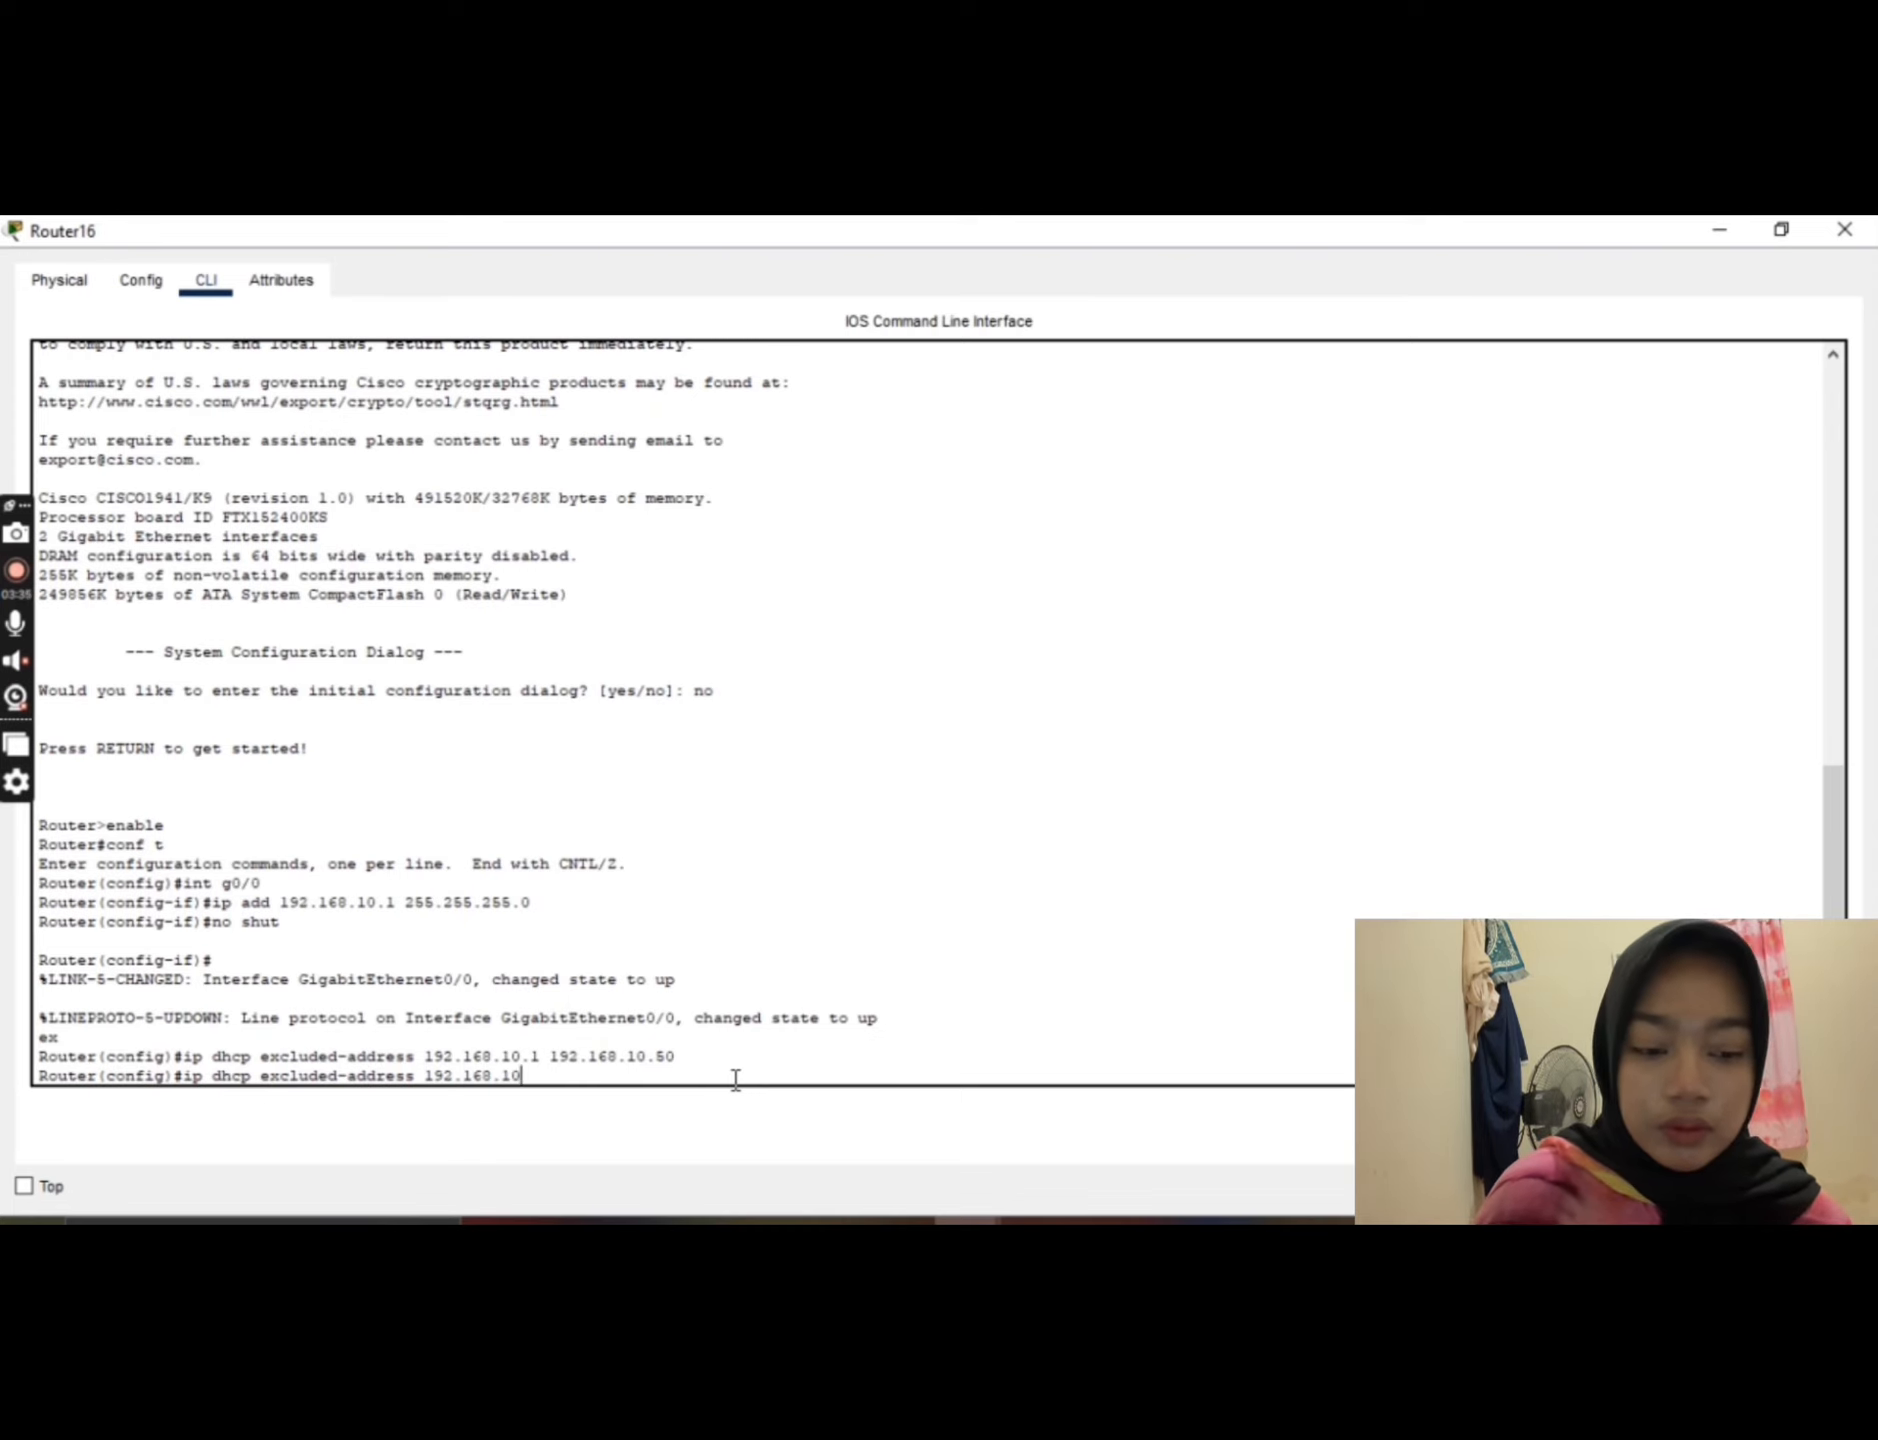
pyautogui.write('.100')
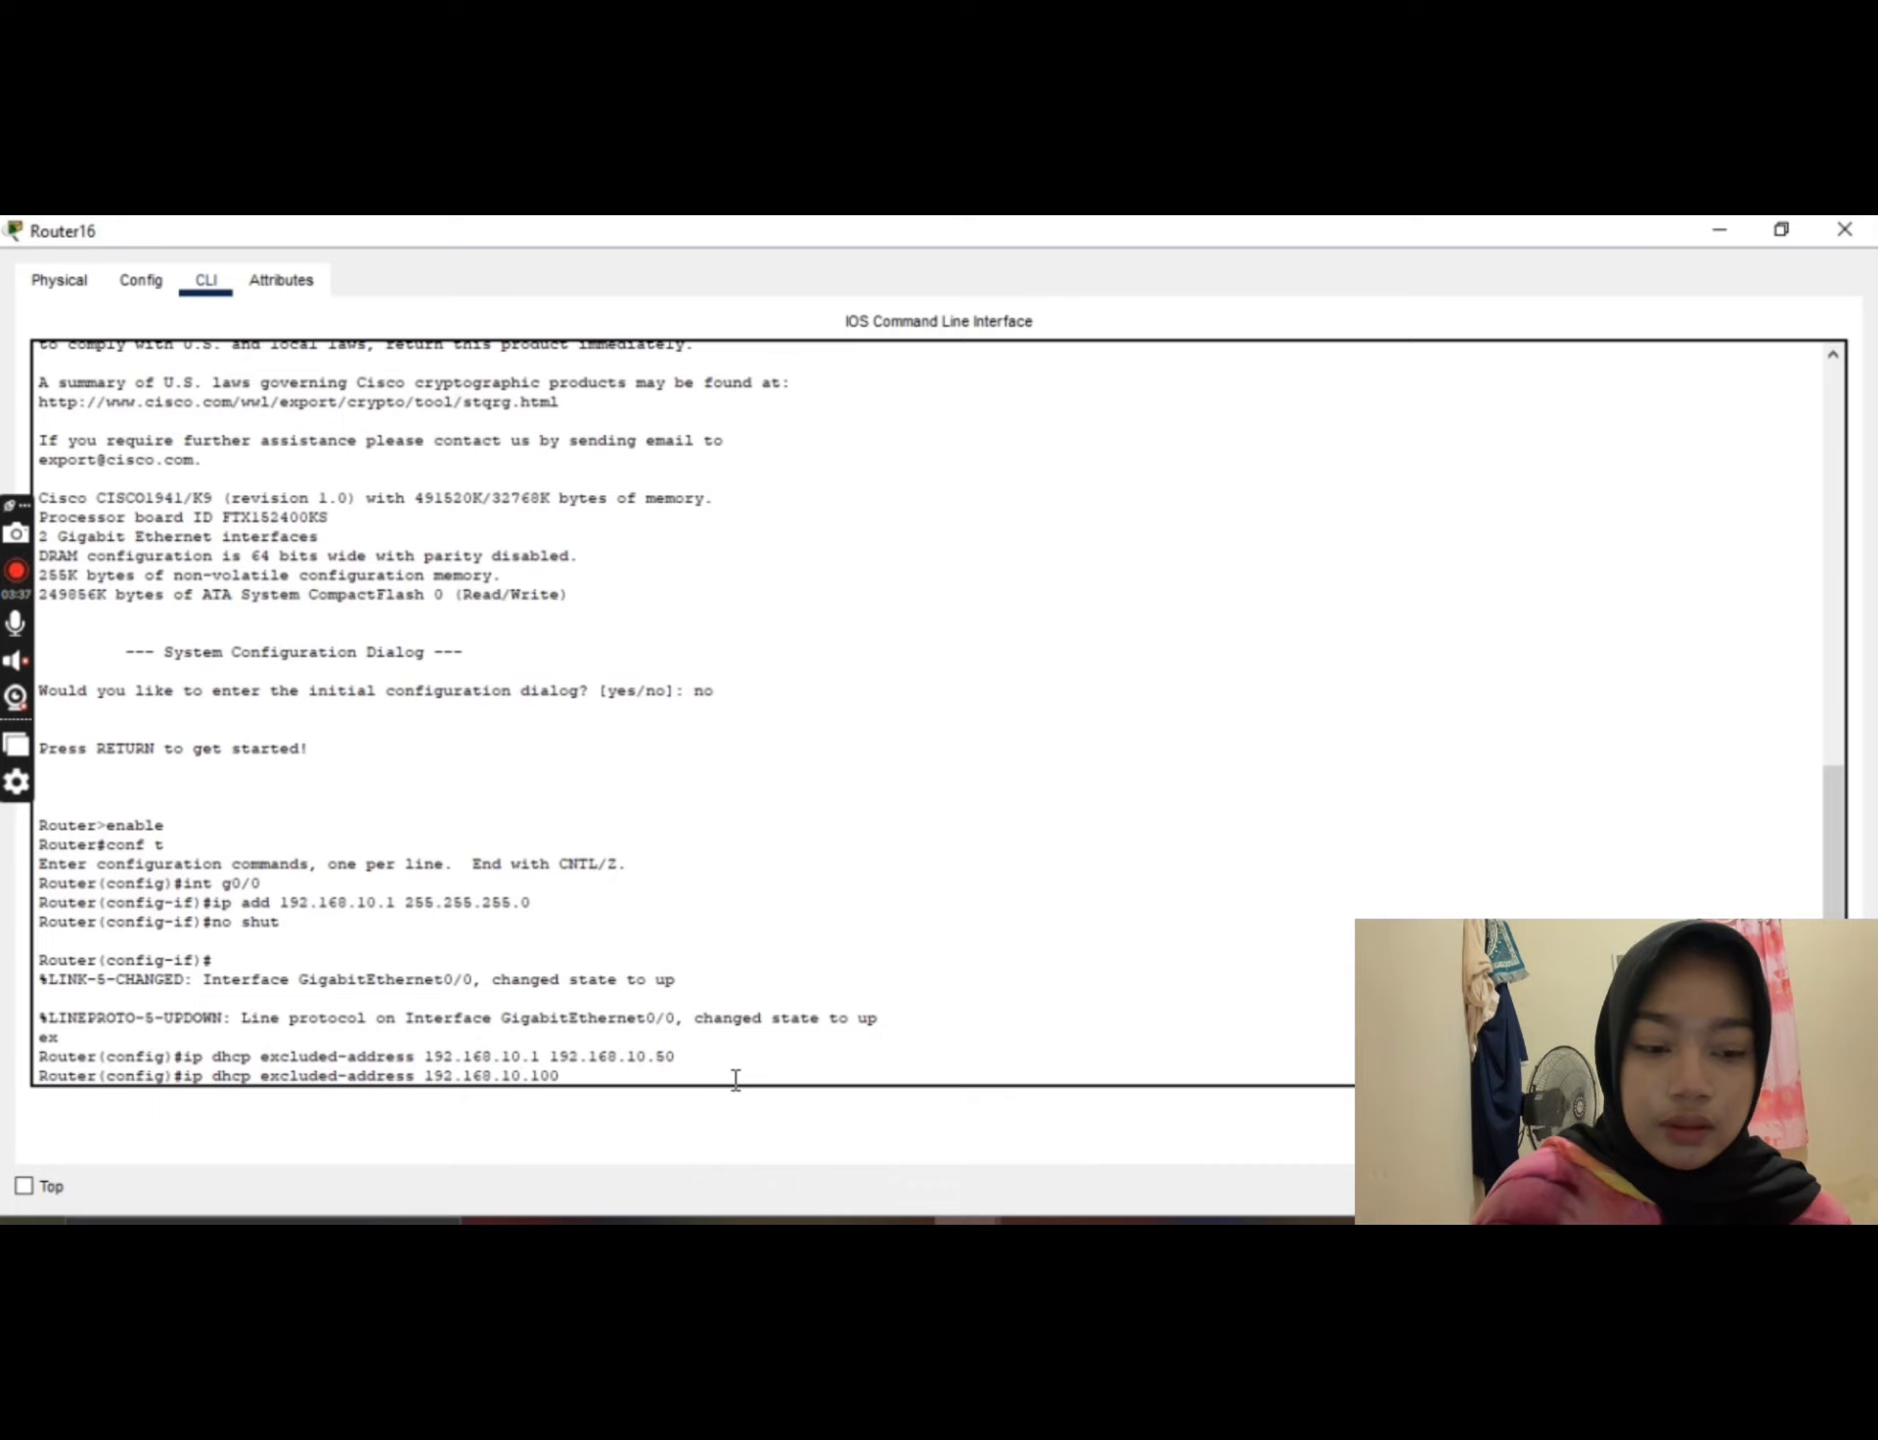
pyautogui.write(' 1')
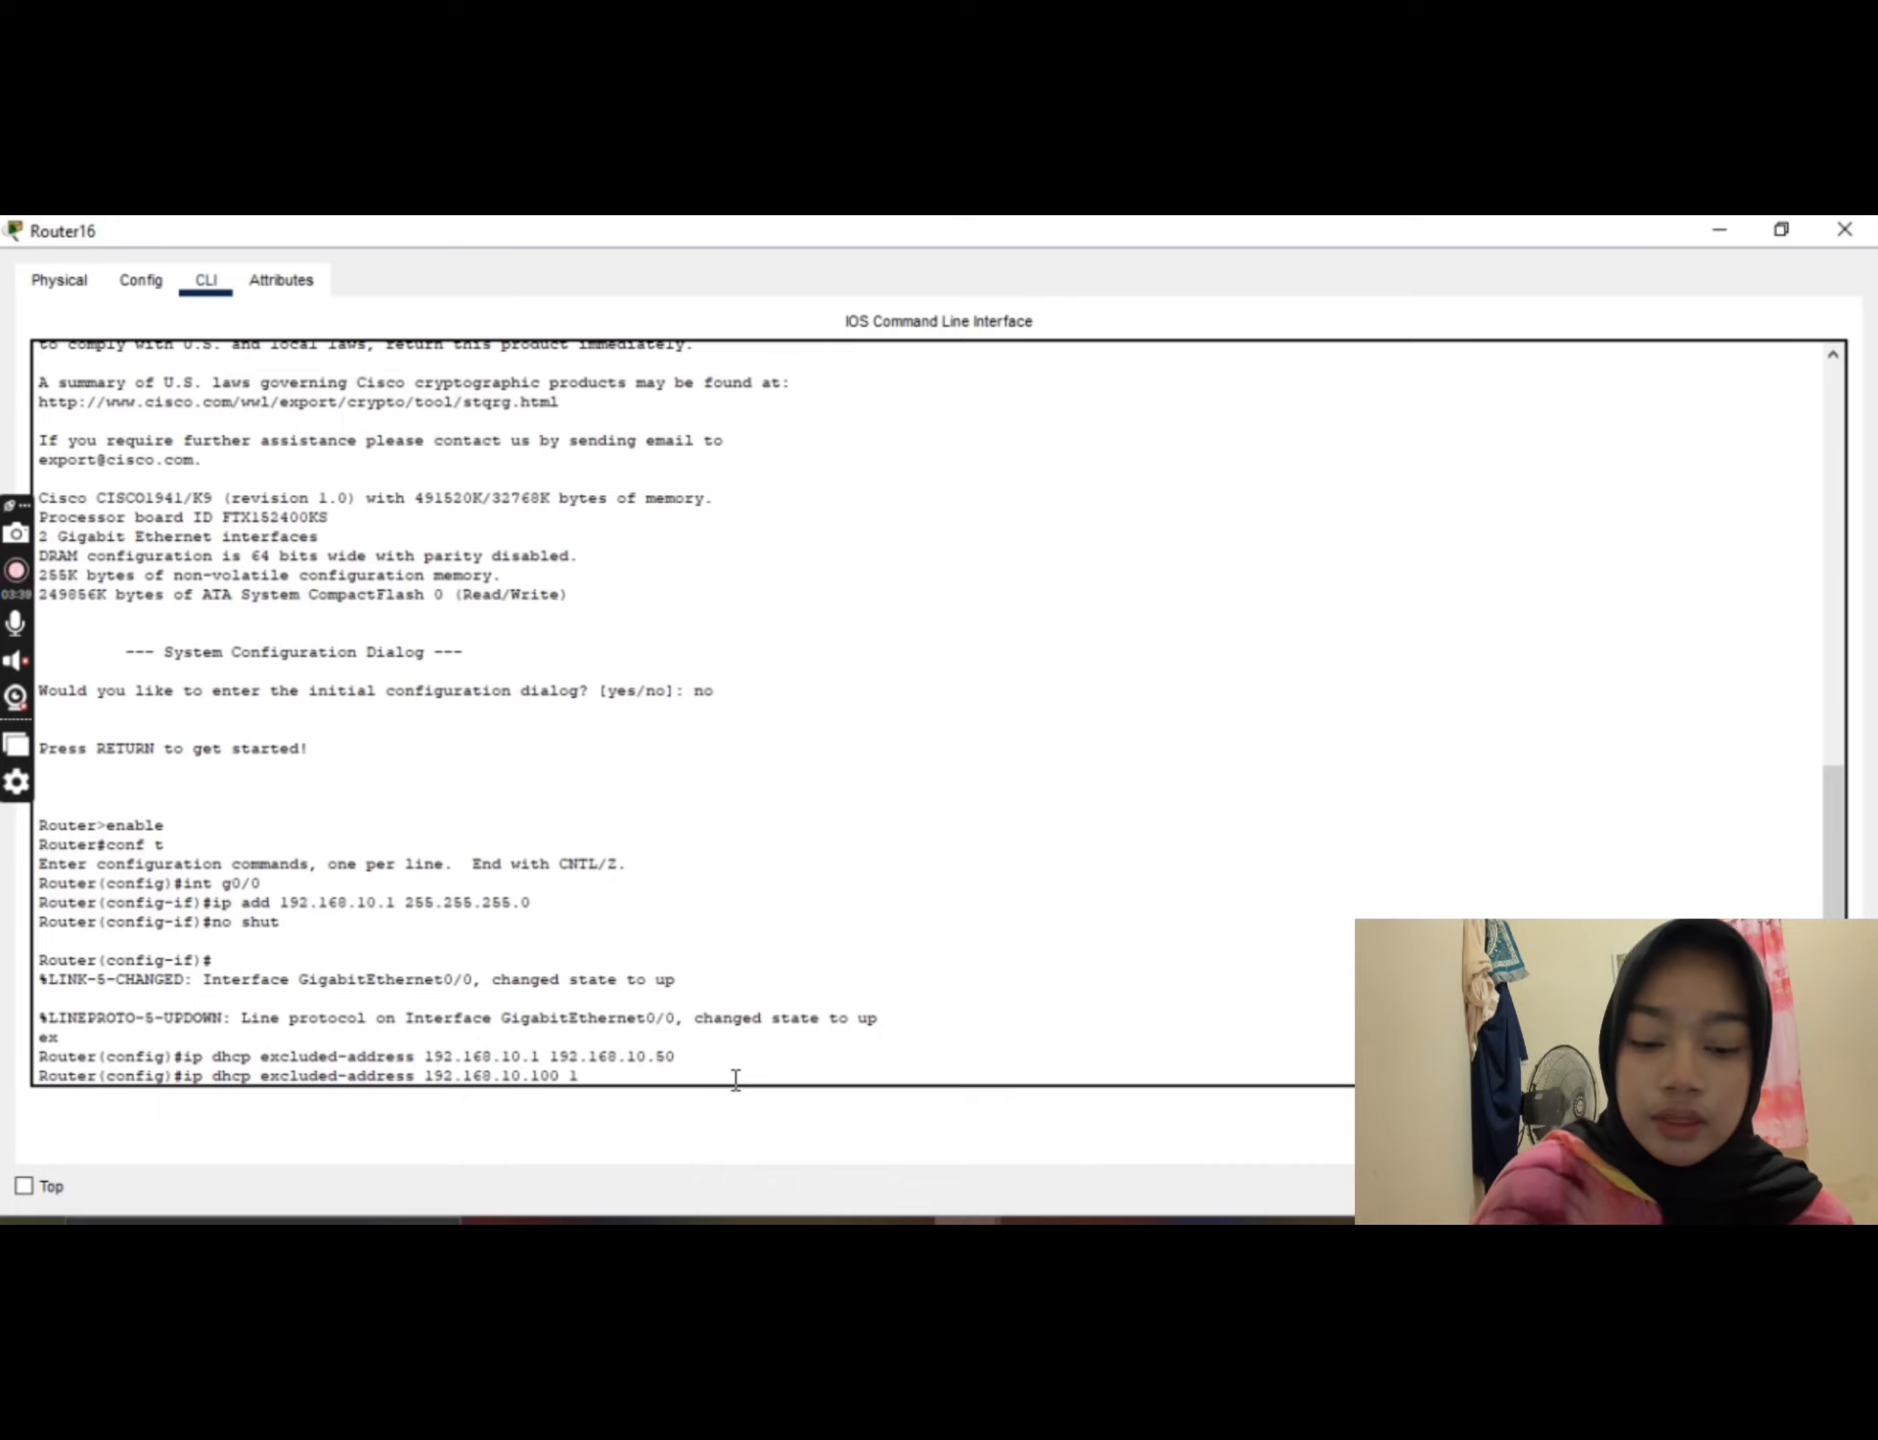
pyautogui.write('92')
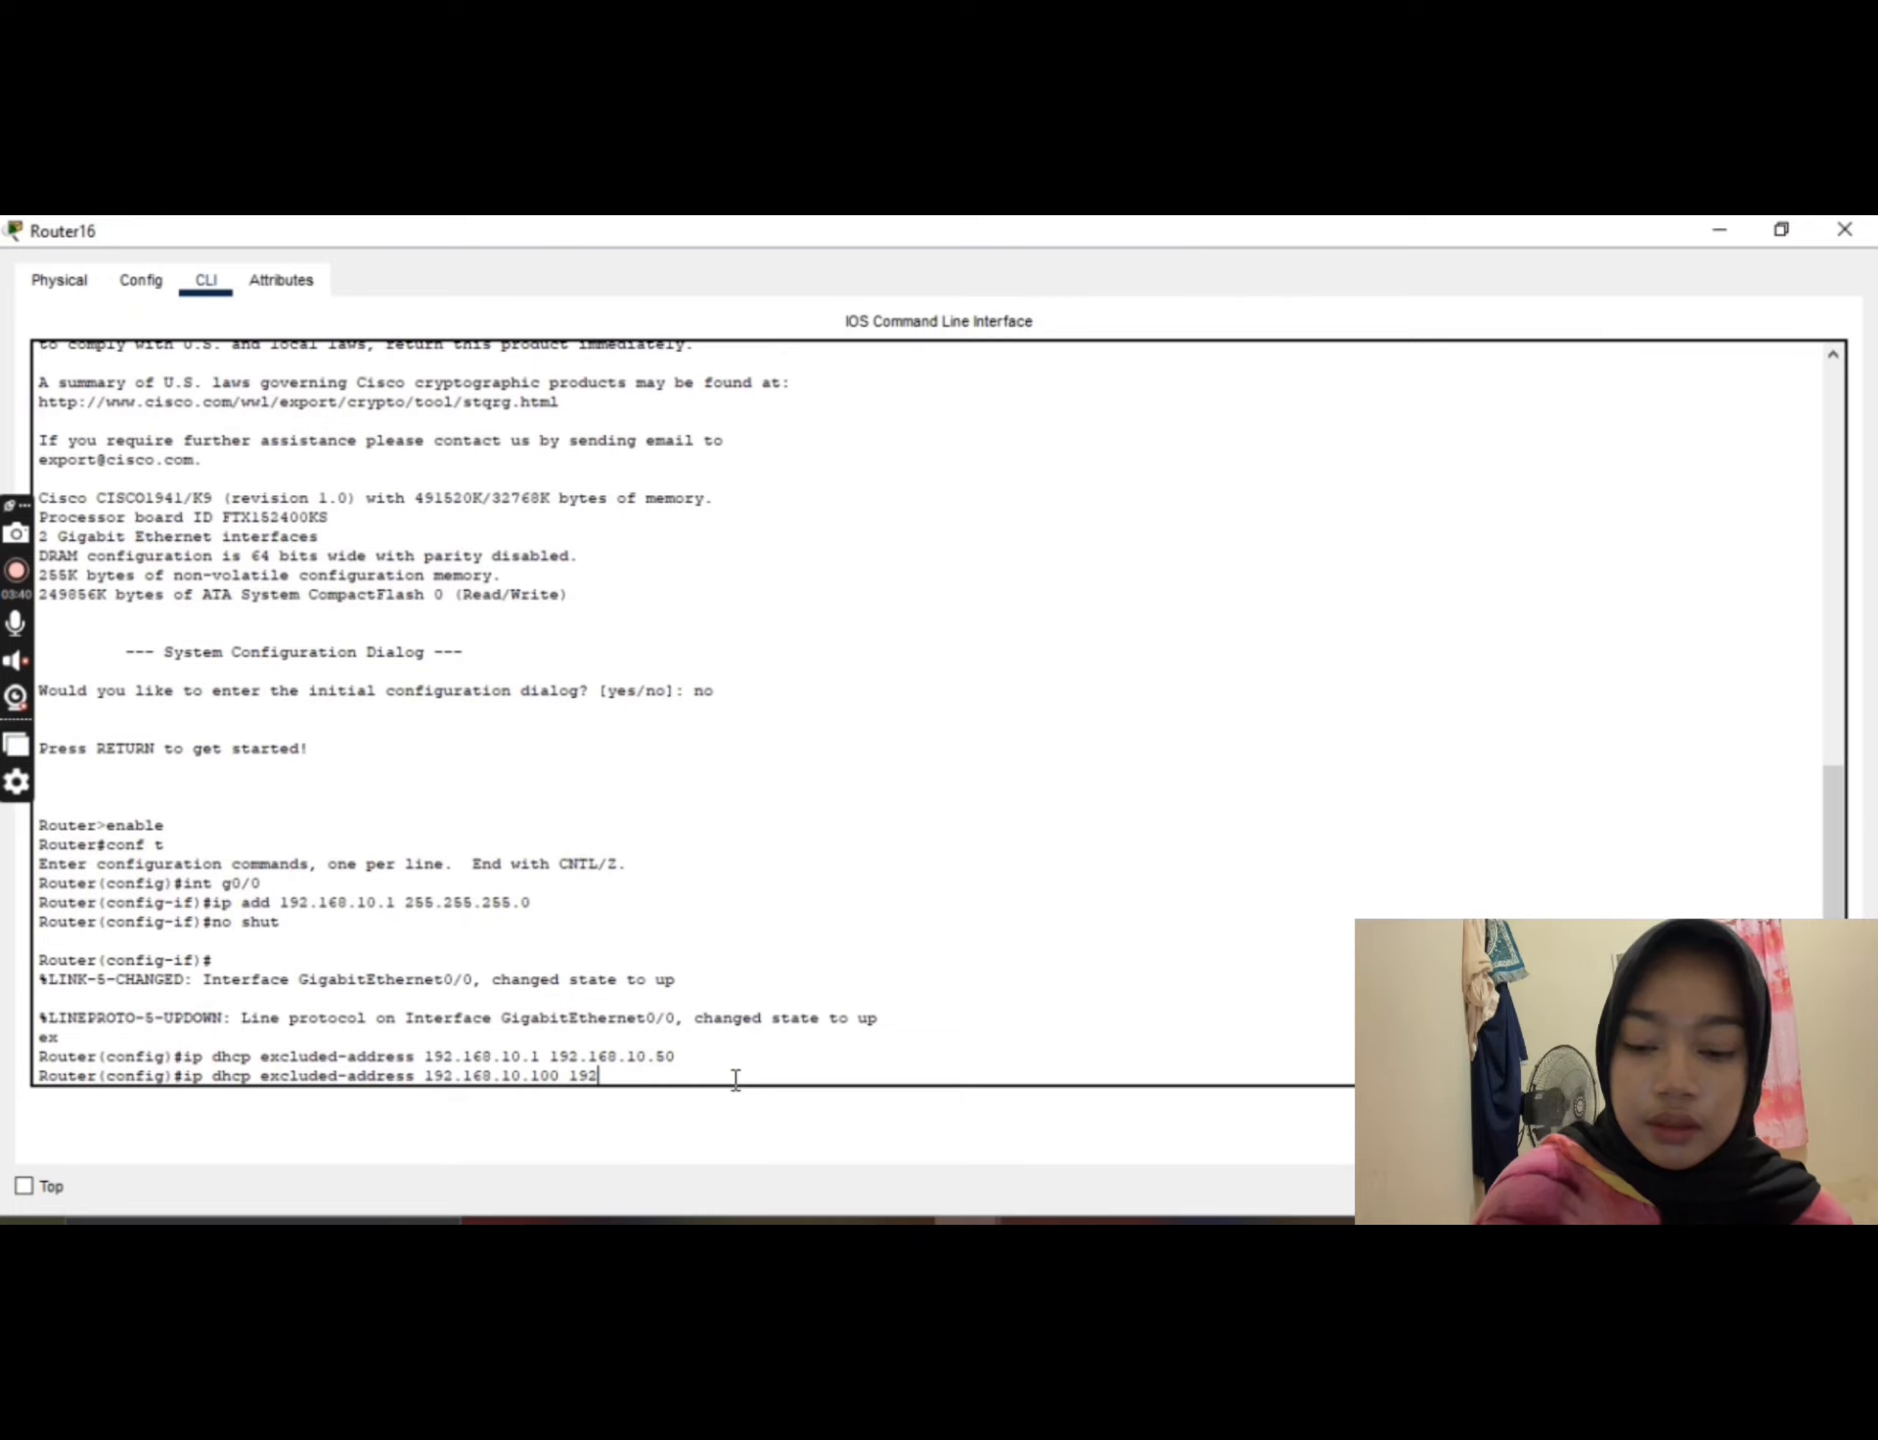
pyautogui.write('.168')
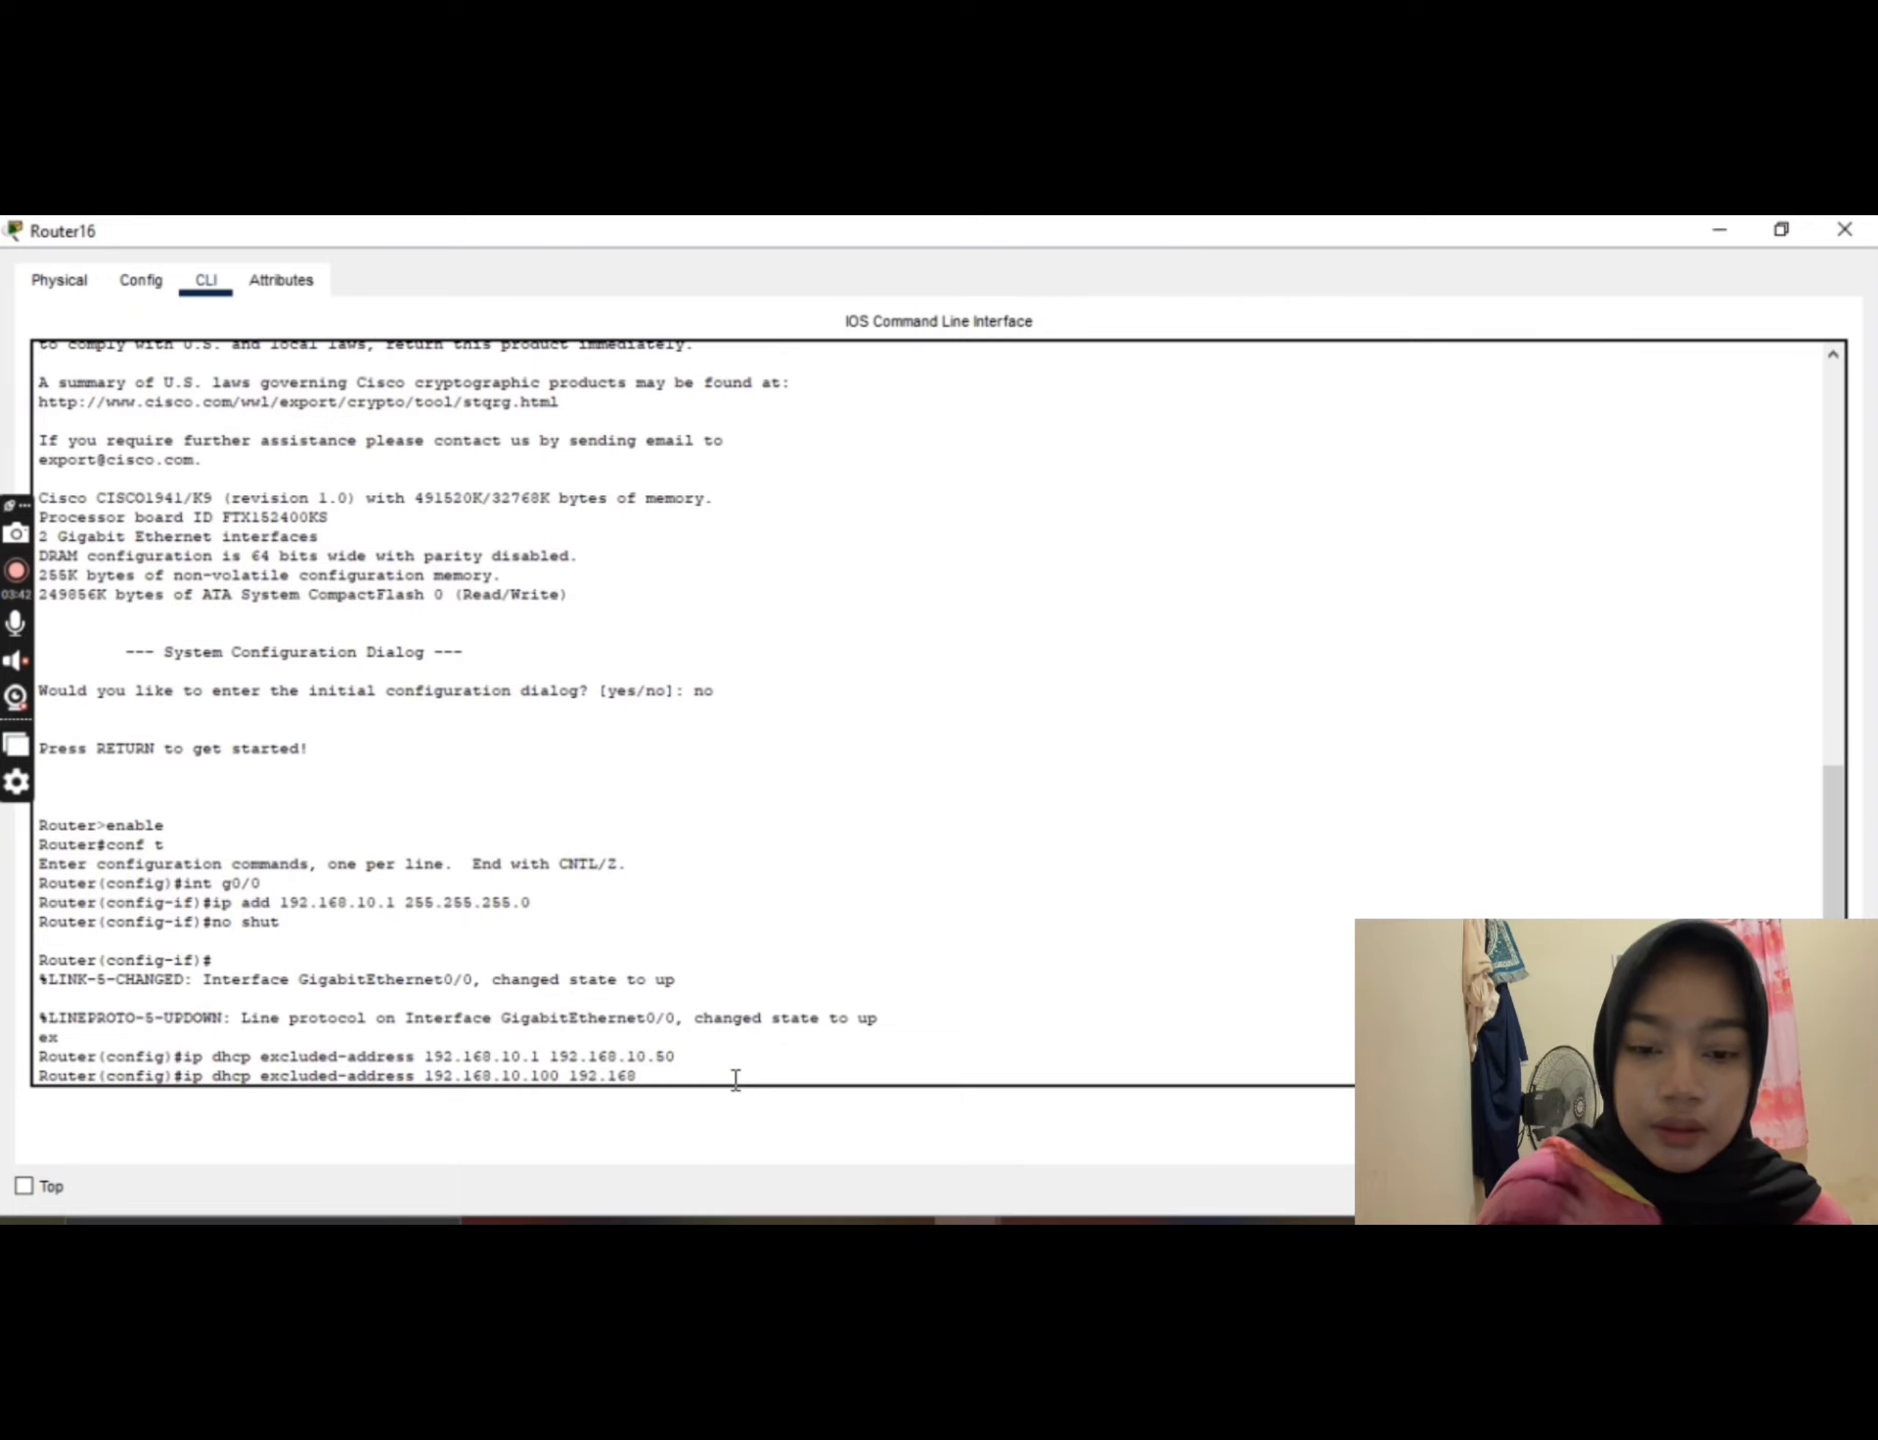
pyautogui.write('.10.')
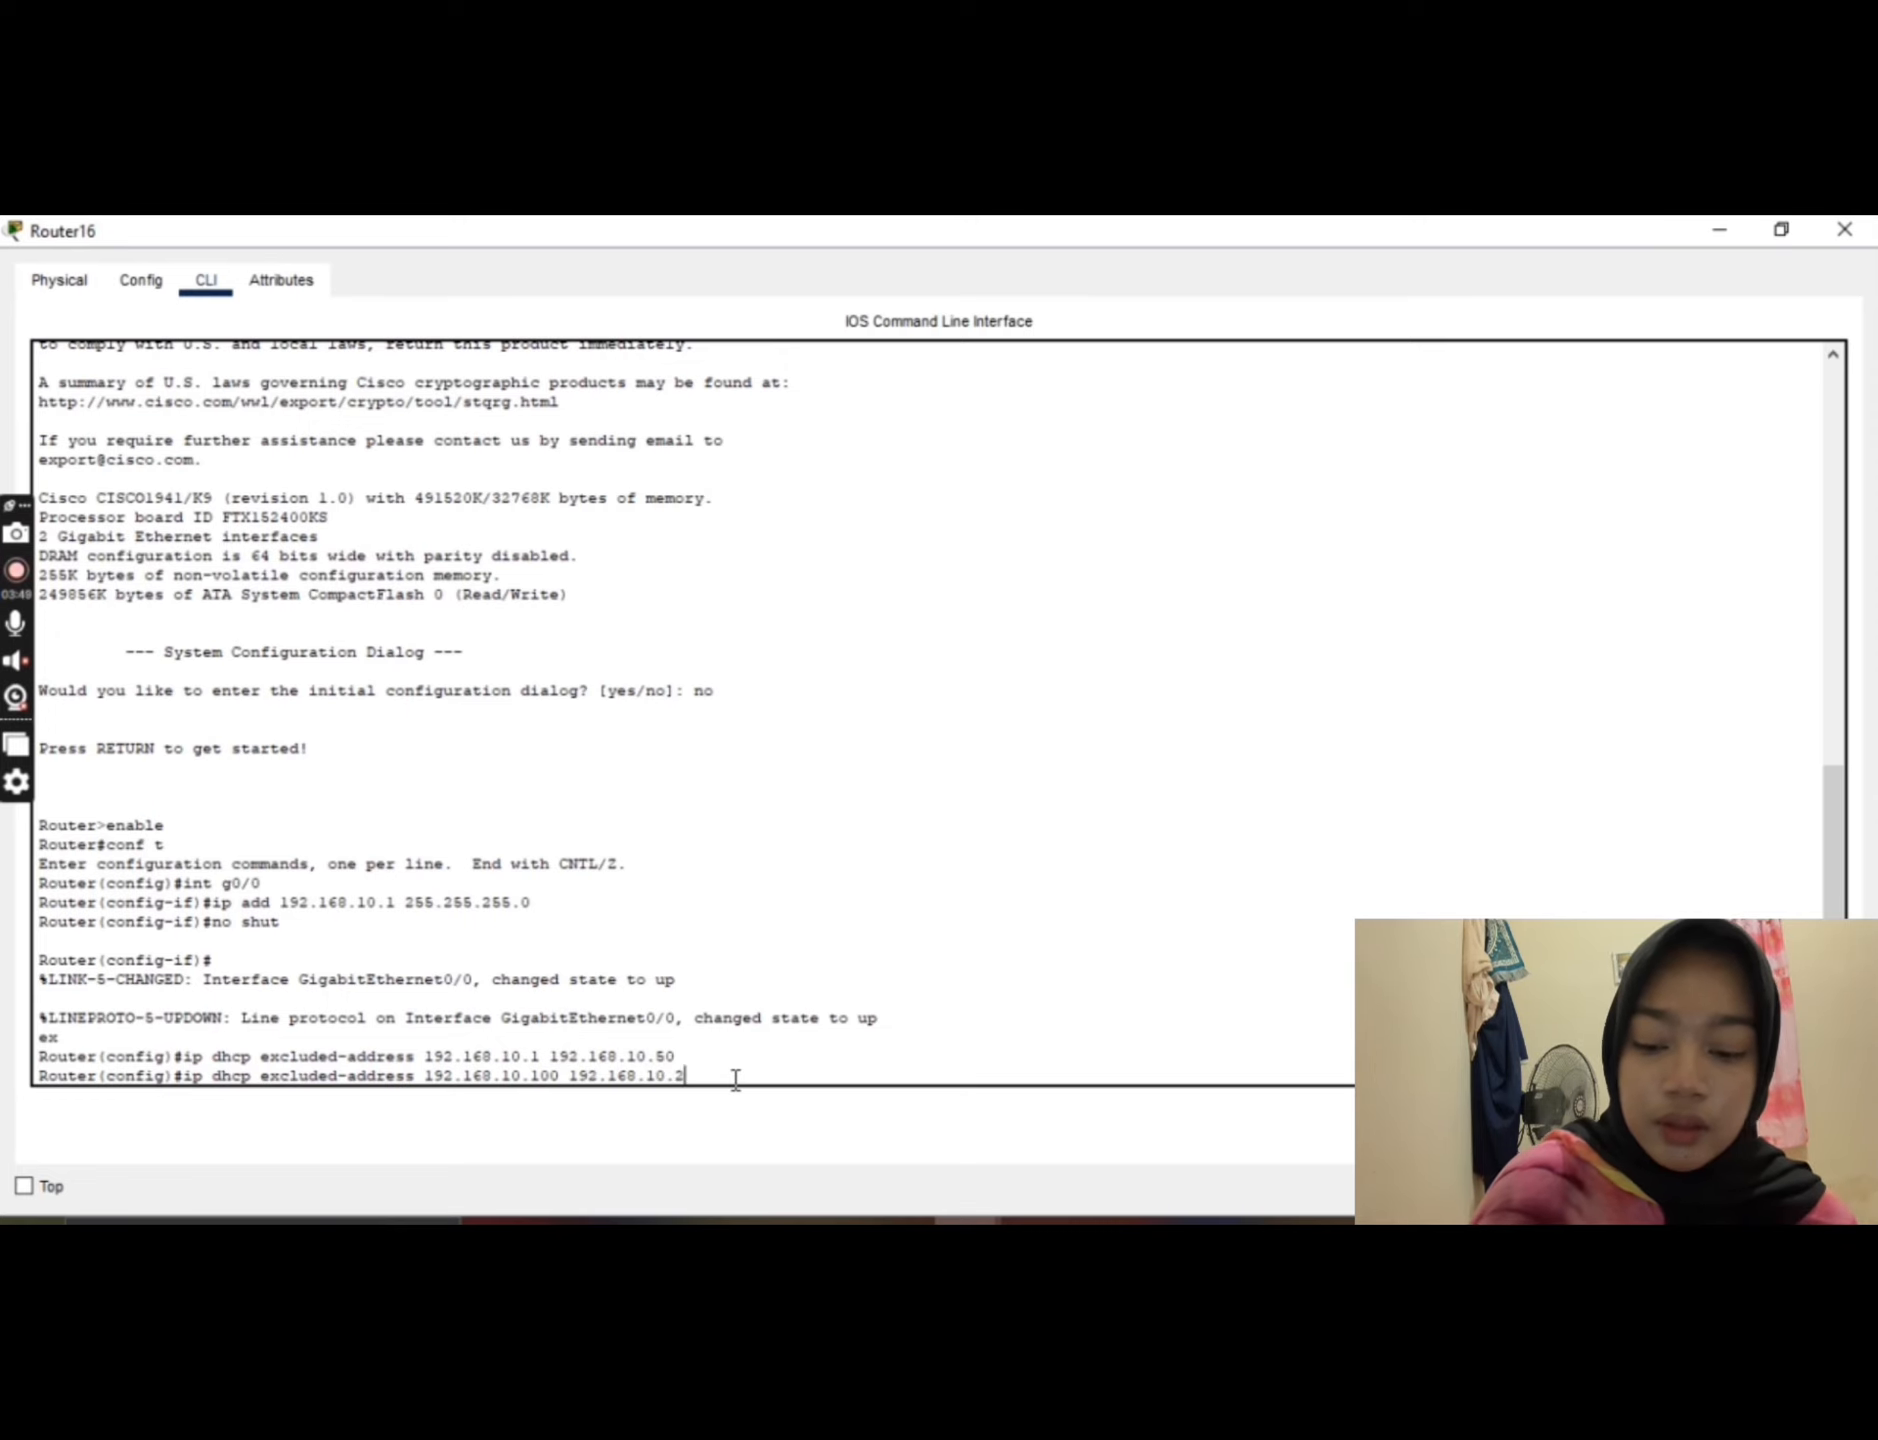
pyautogui.write('2')
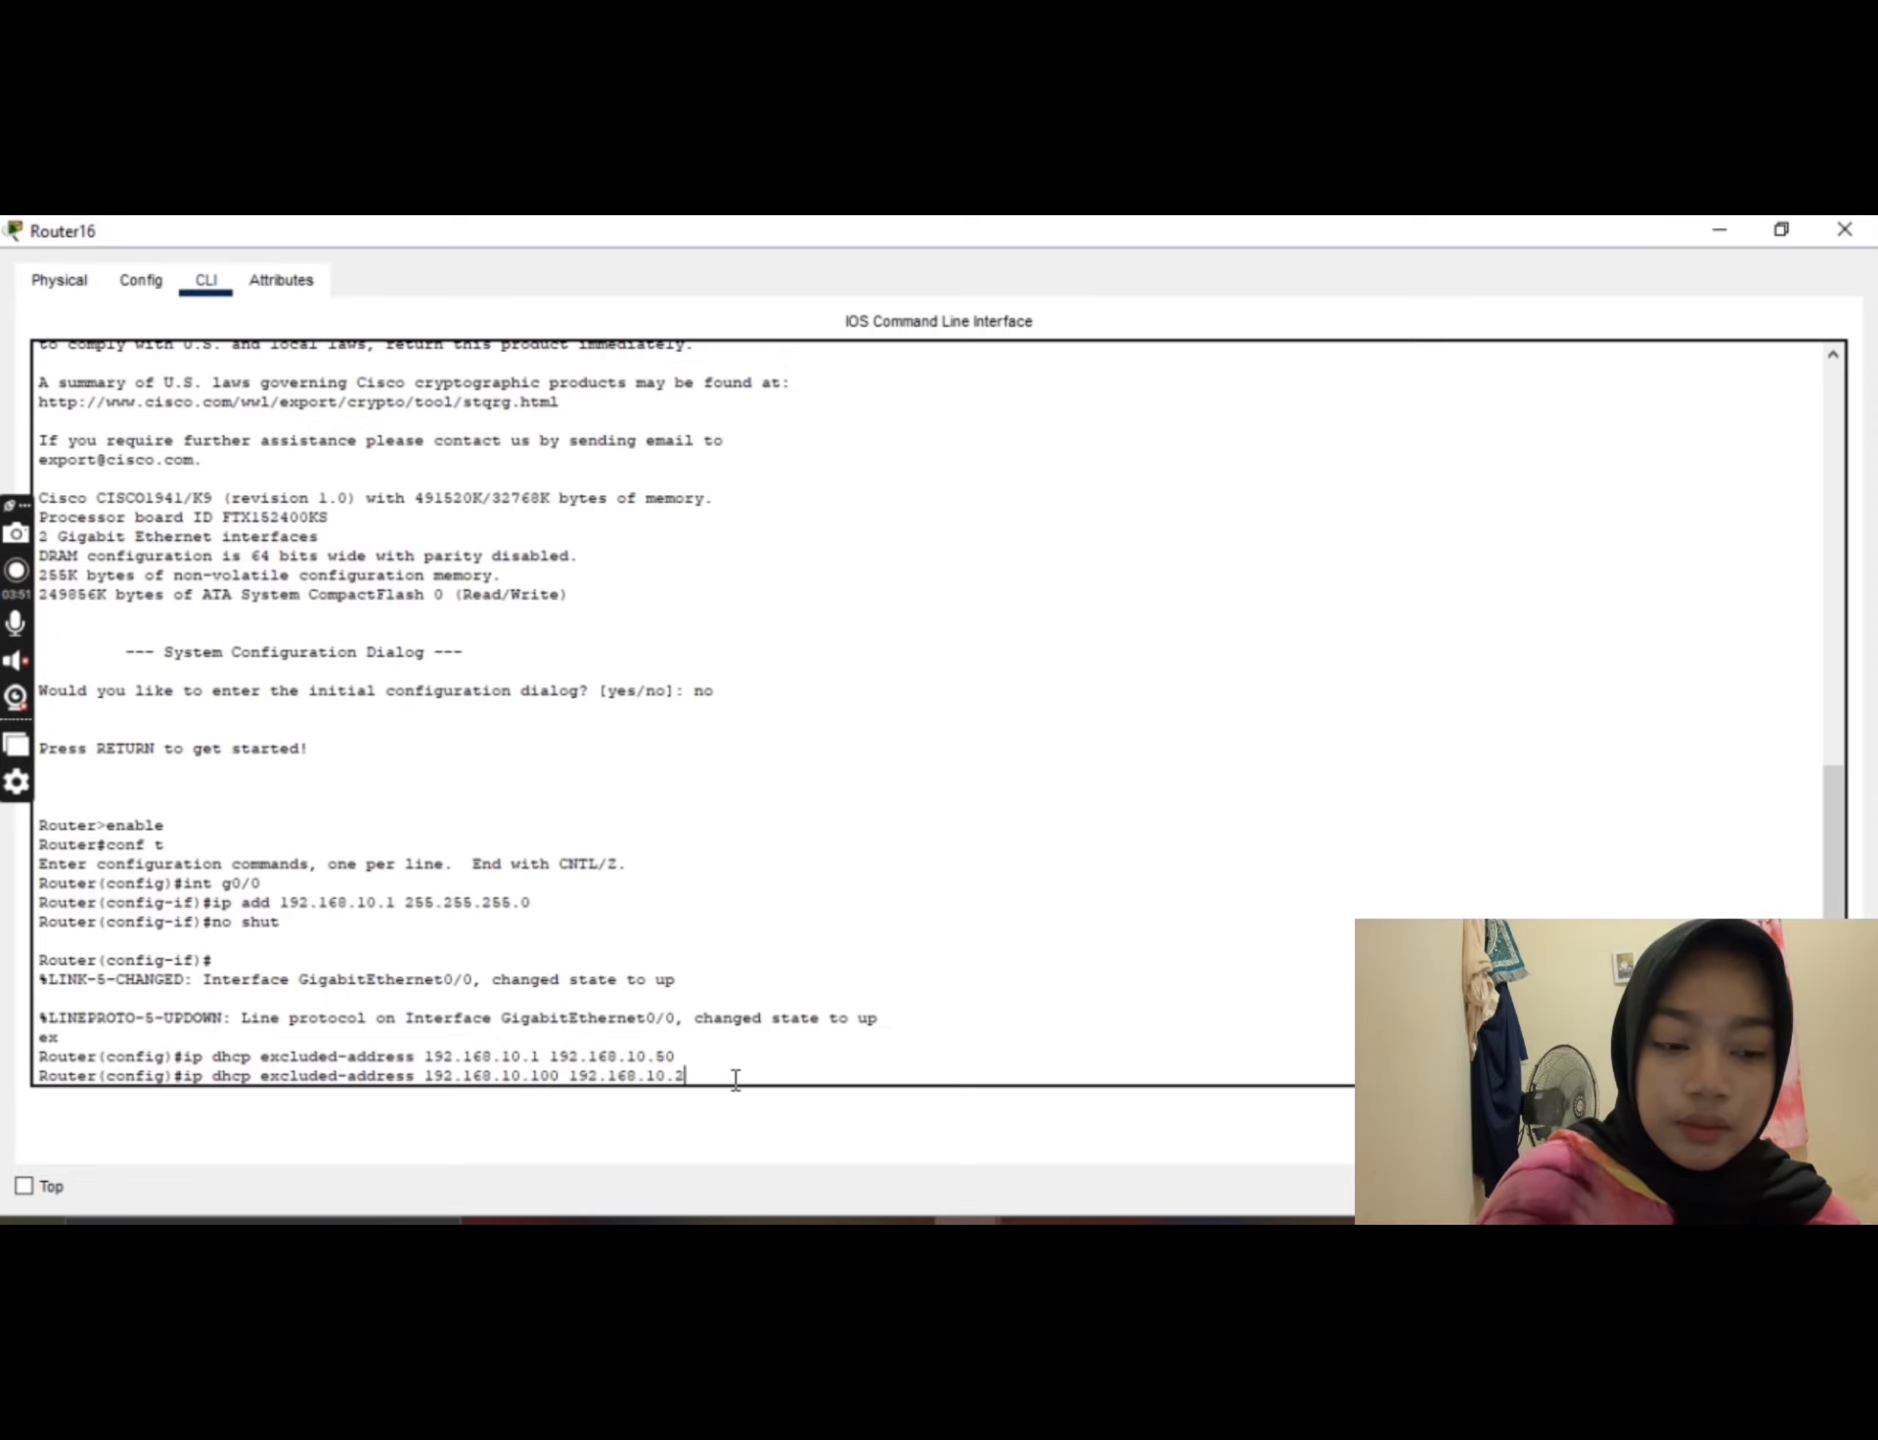
pyautogui.write('54')
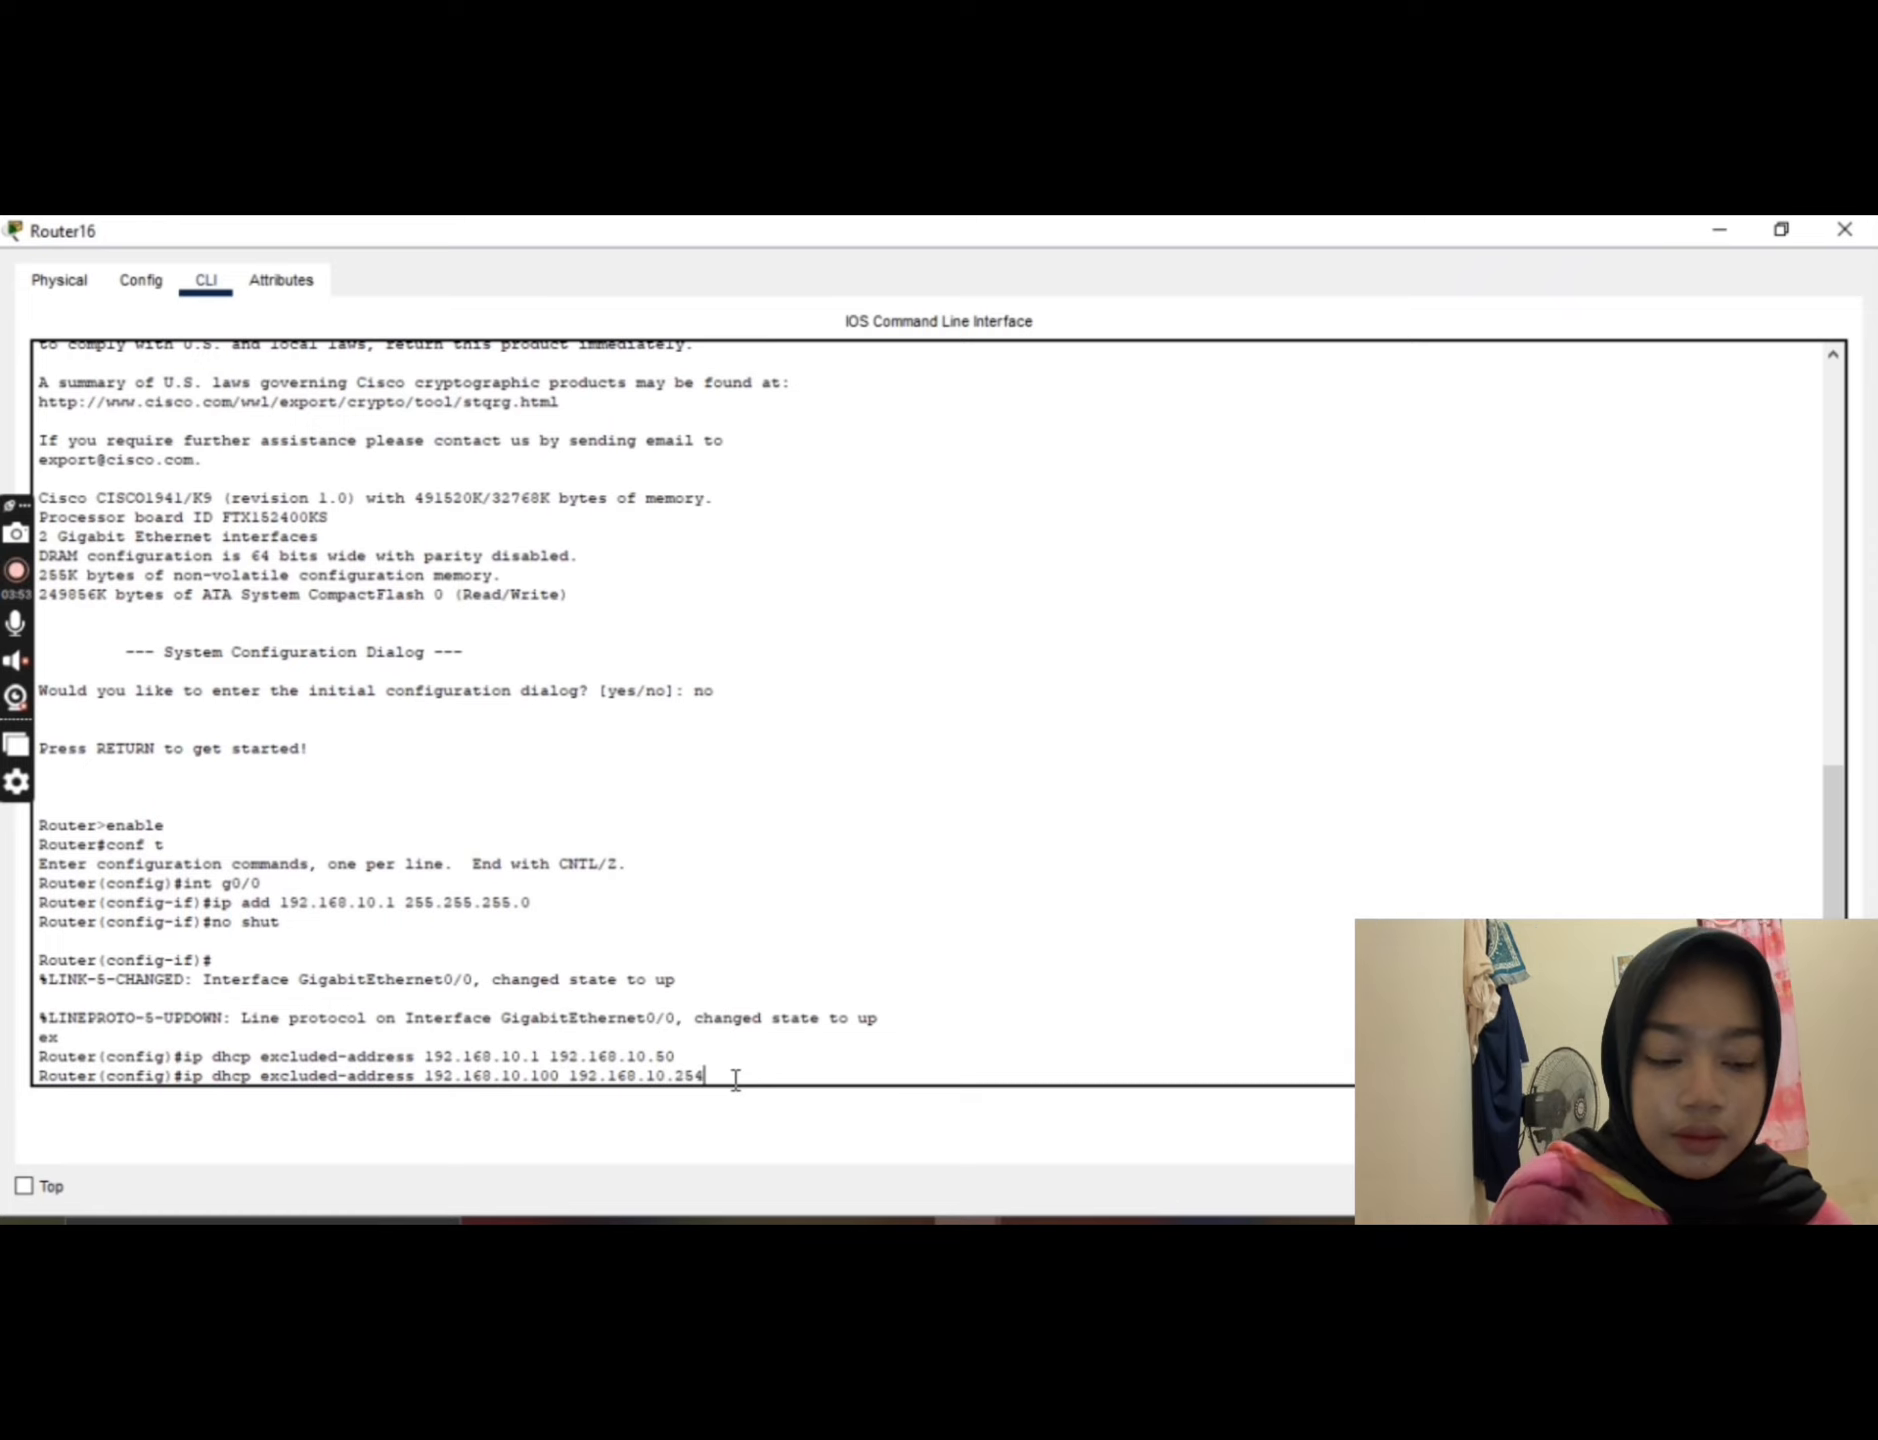
pyautogui.press('Return')
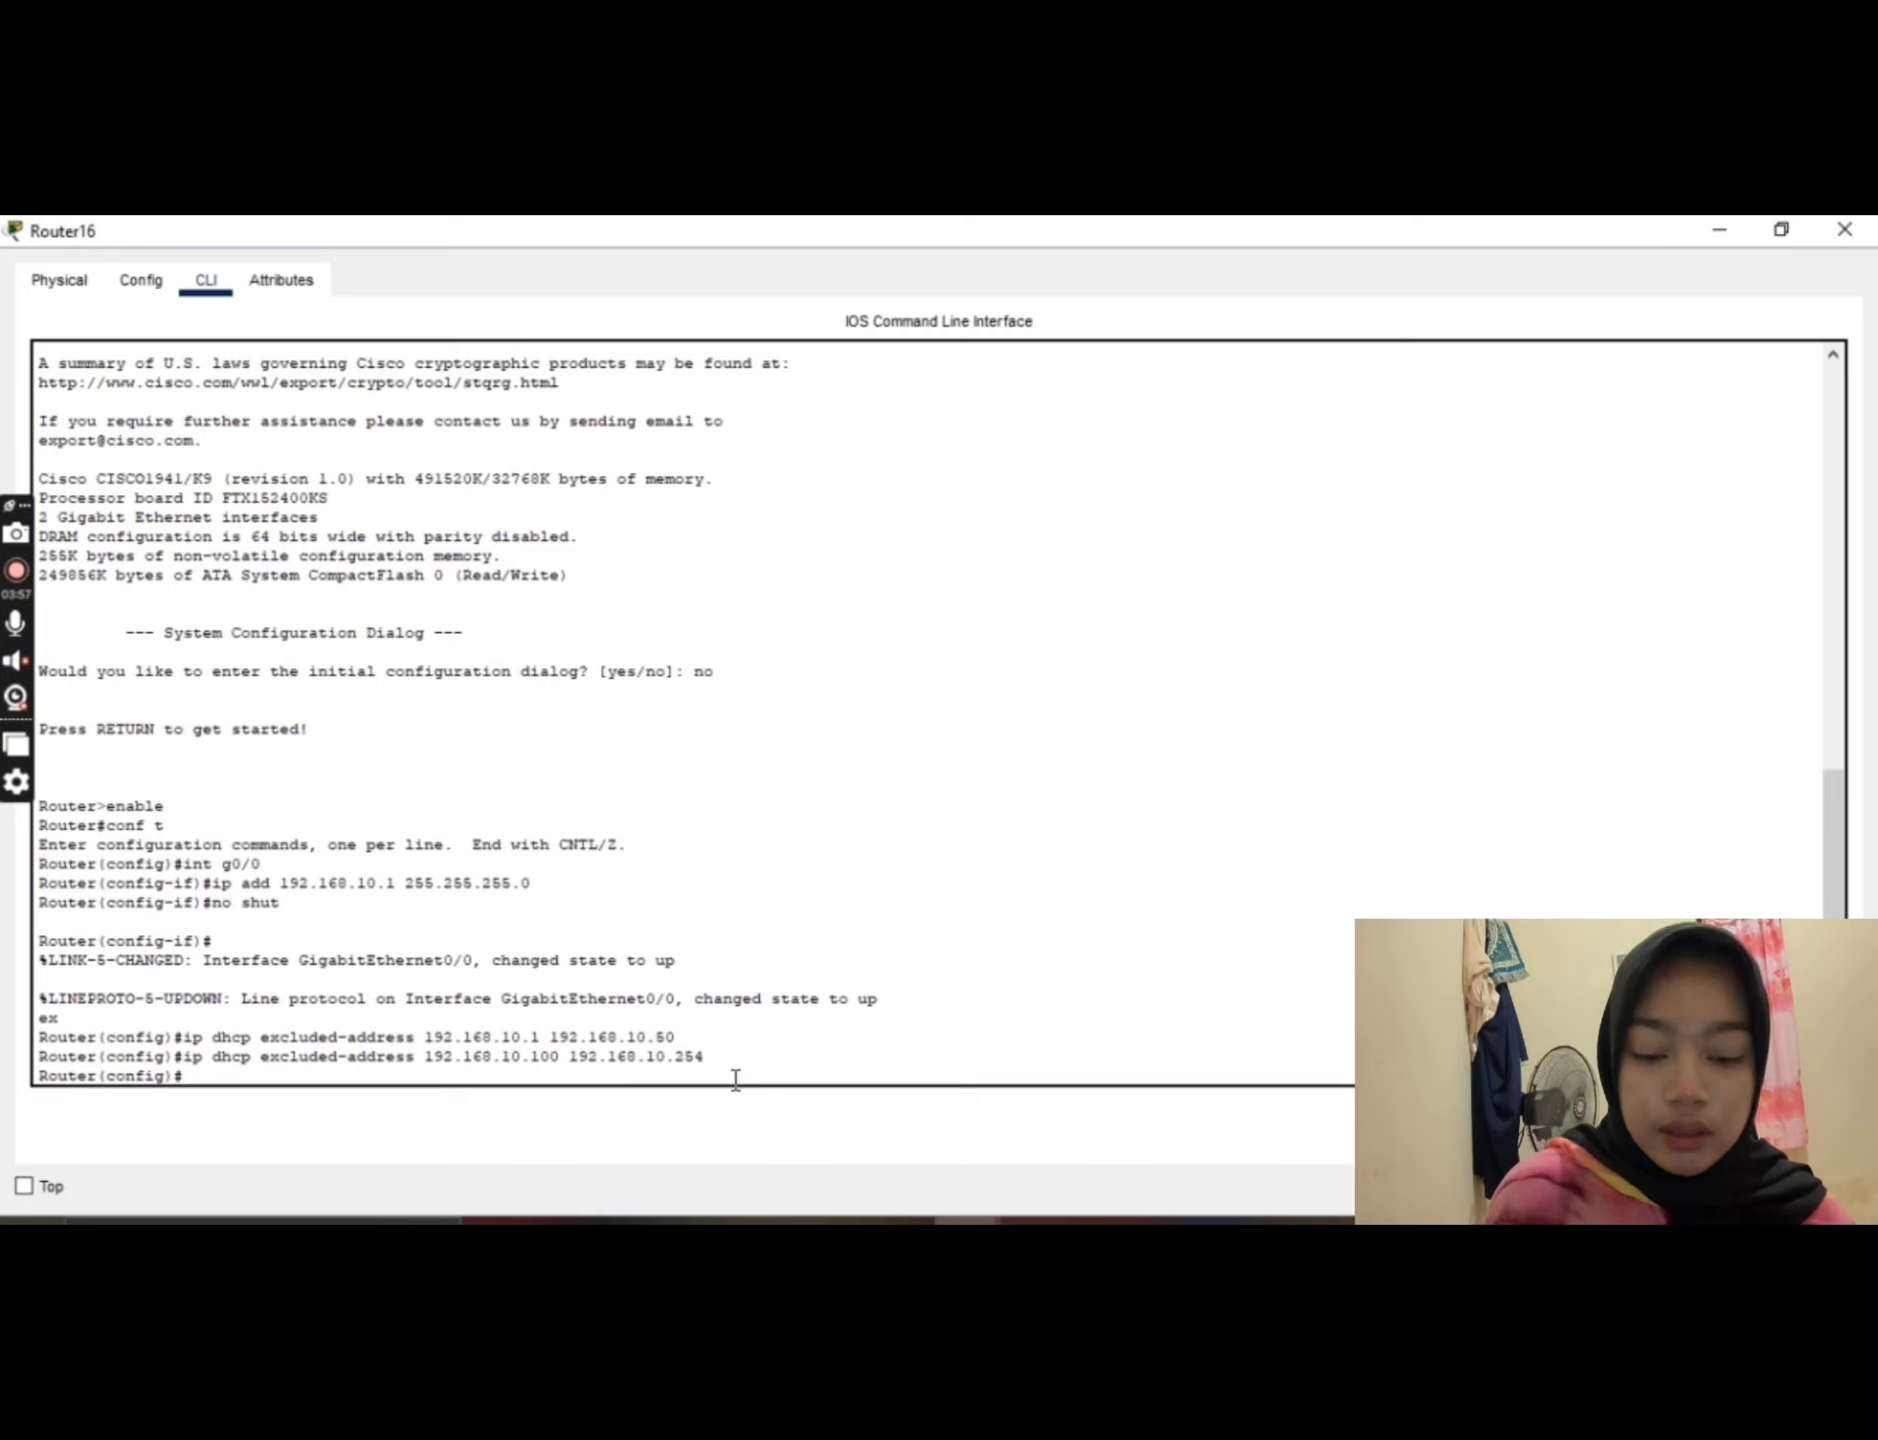
# Step: Create a DHCP pool named JARINGAN-KOMPUTER with ip dhcp pool
pyautogui.write('ip')
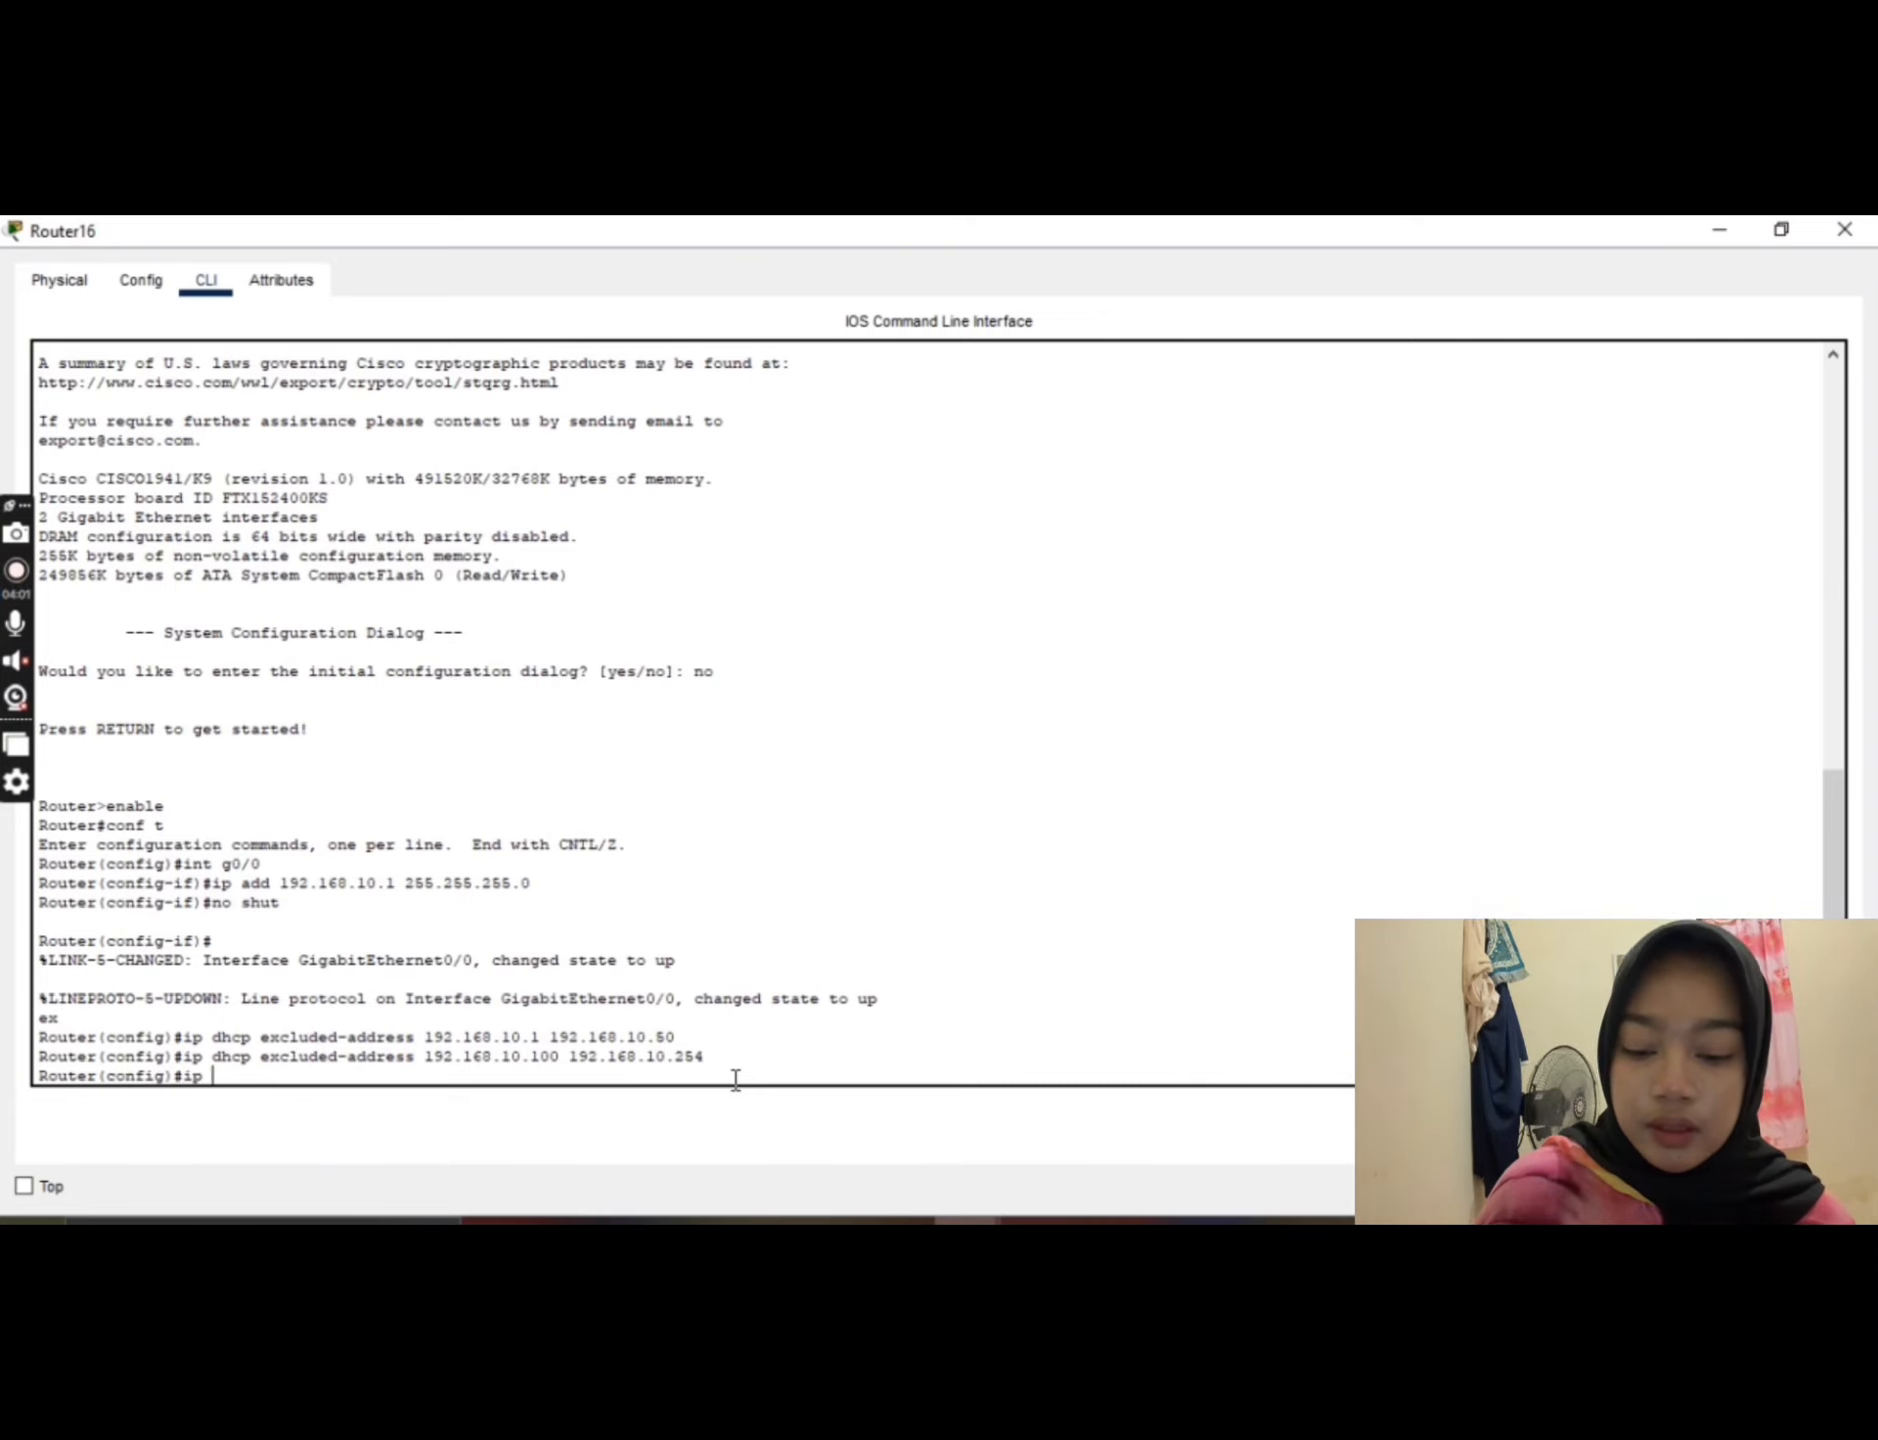
pyautogui.write(' dhcp')
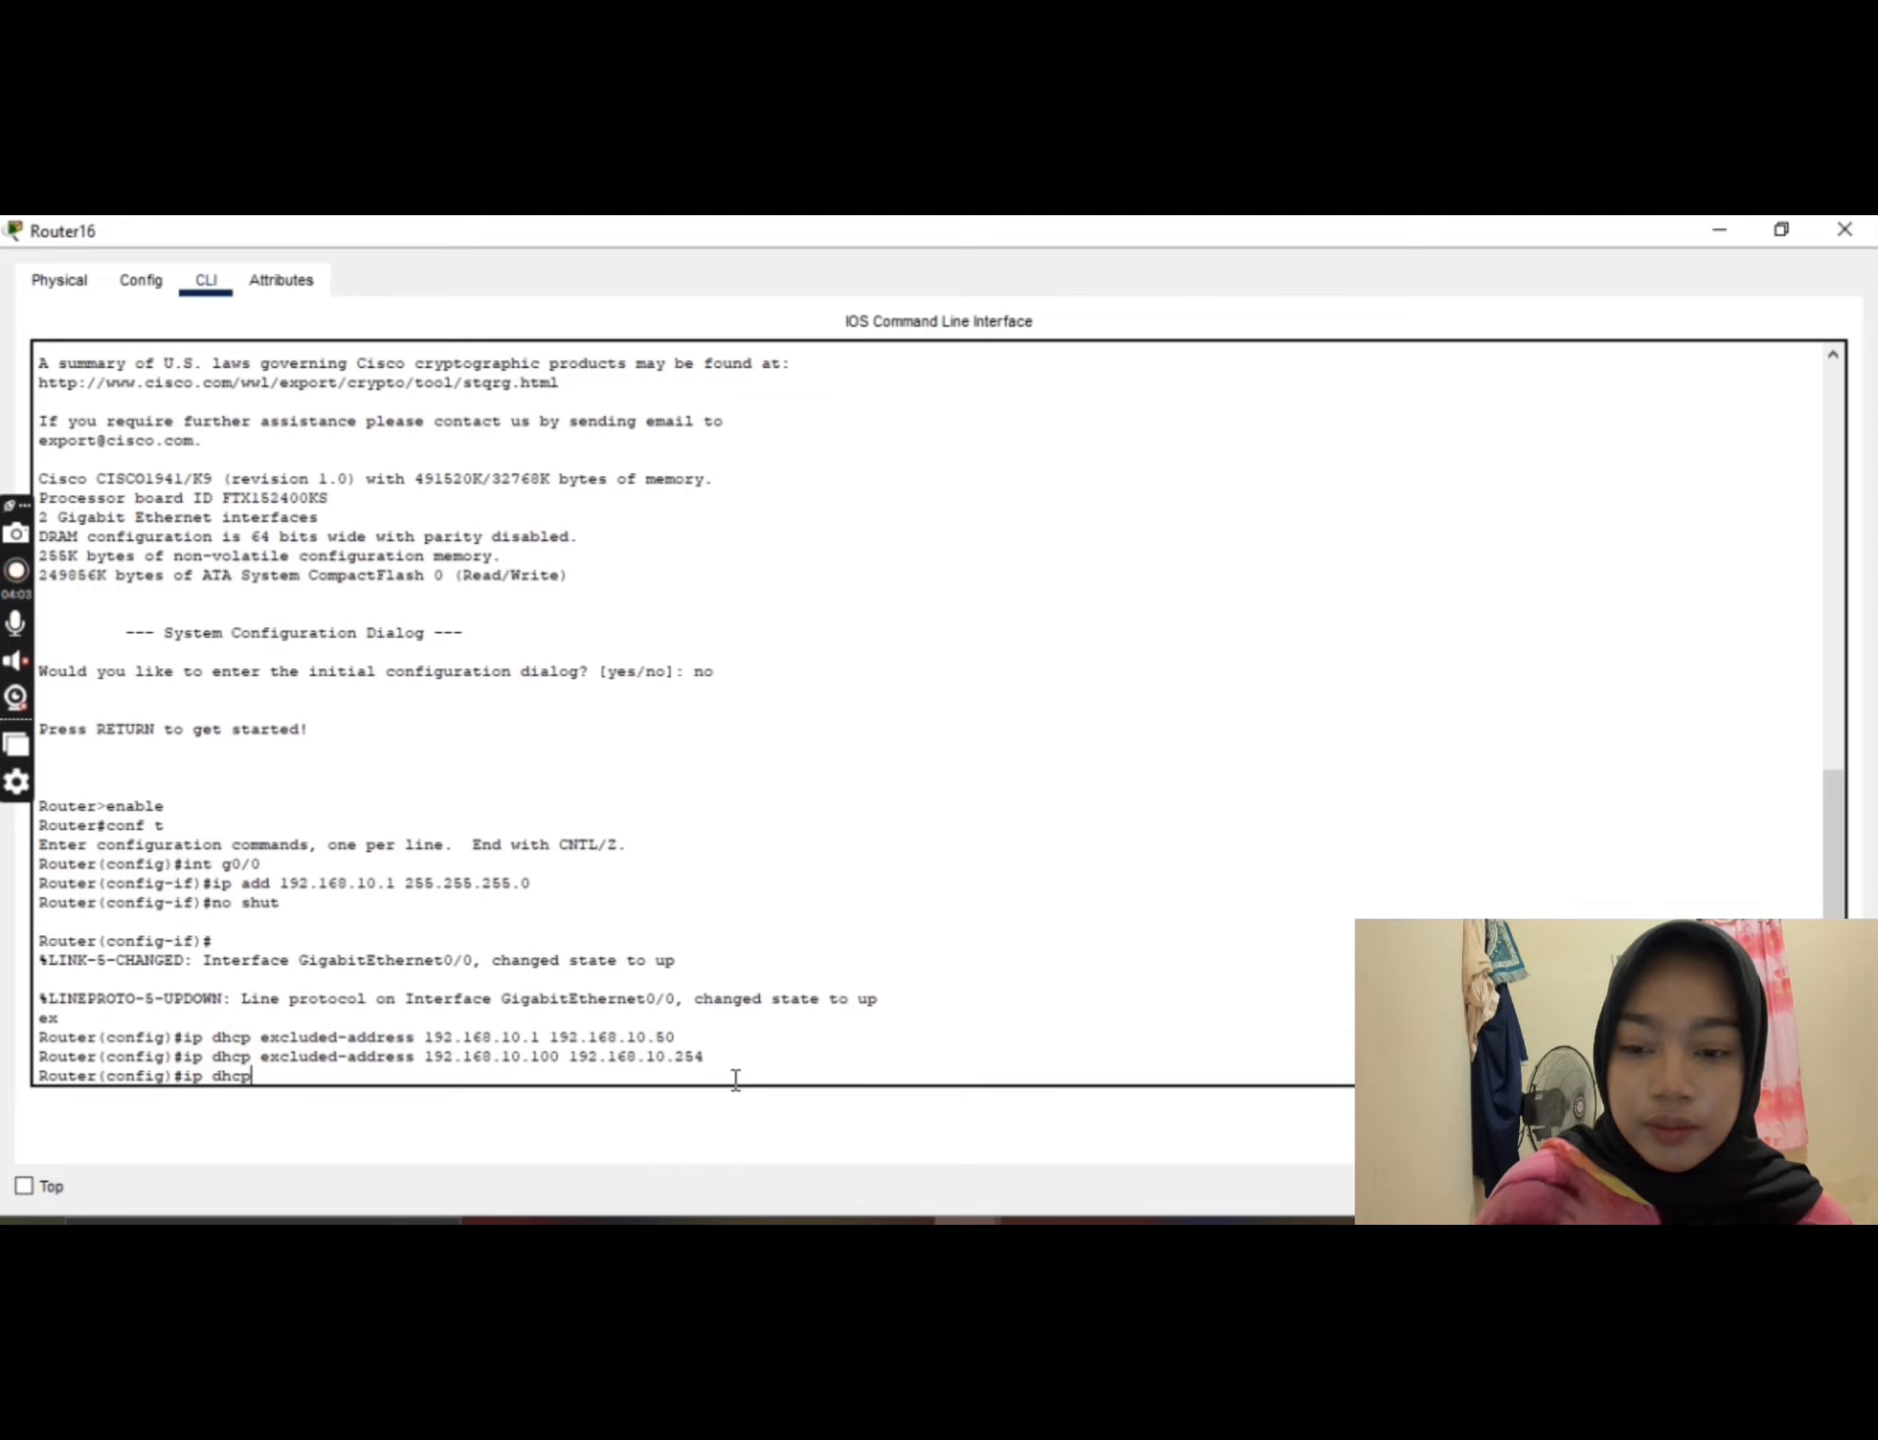
pyautogui.write(' poo')
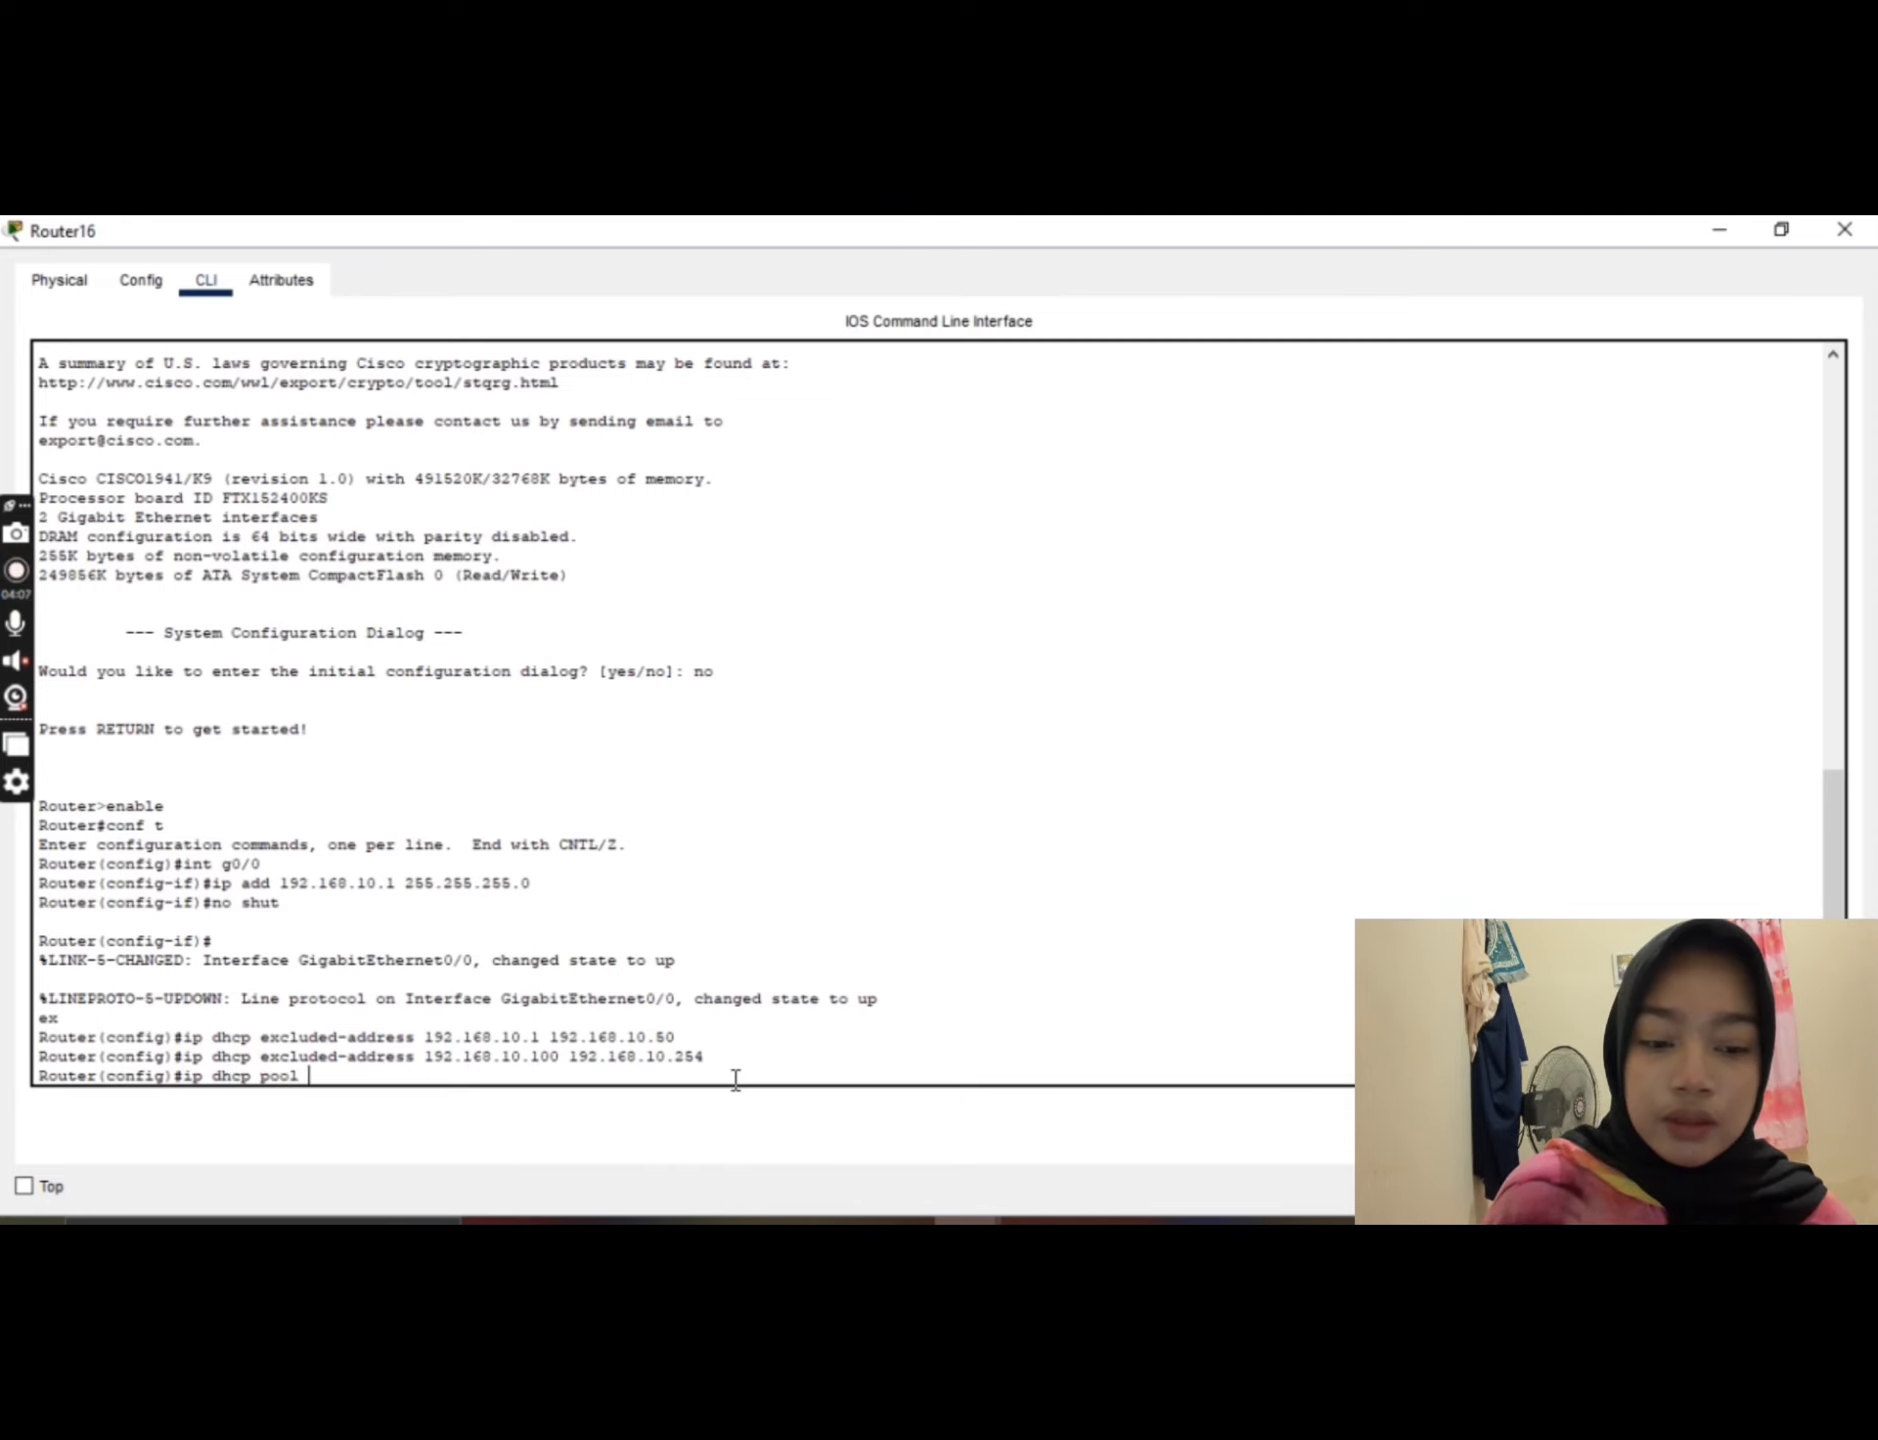
pyautogui.write('l ')
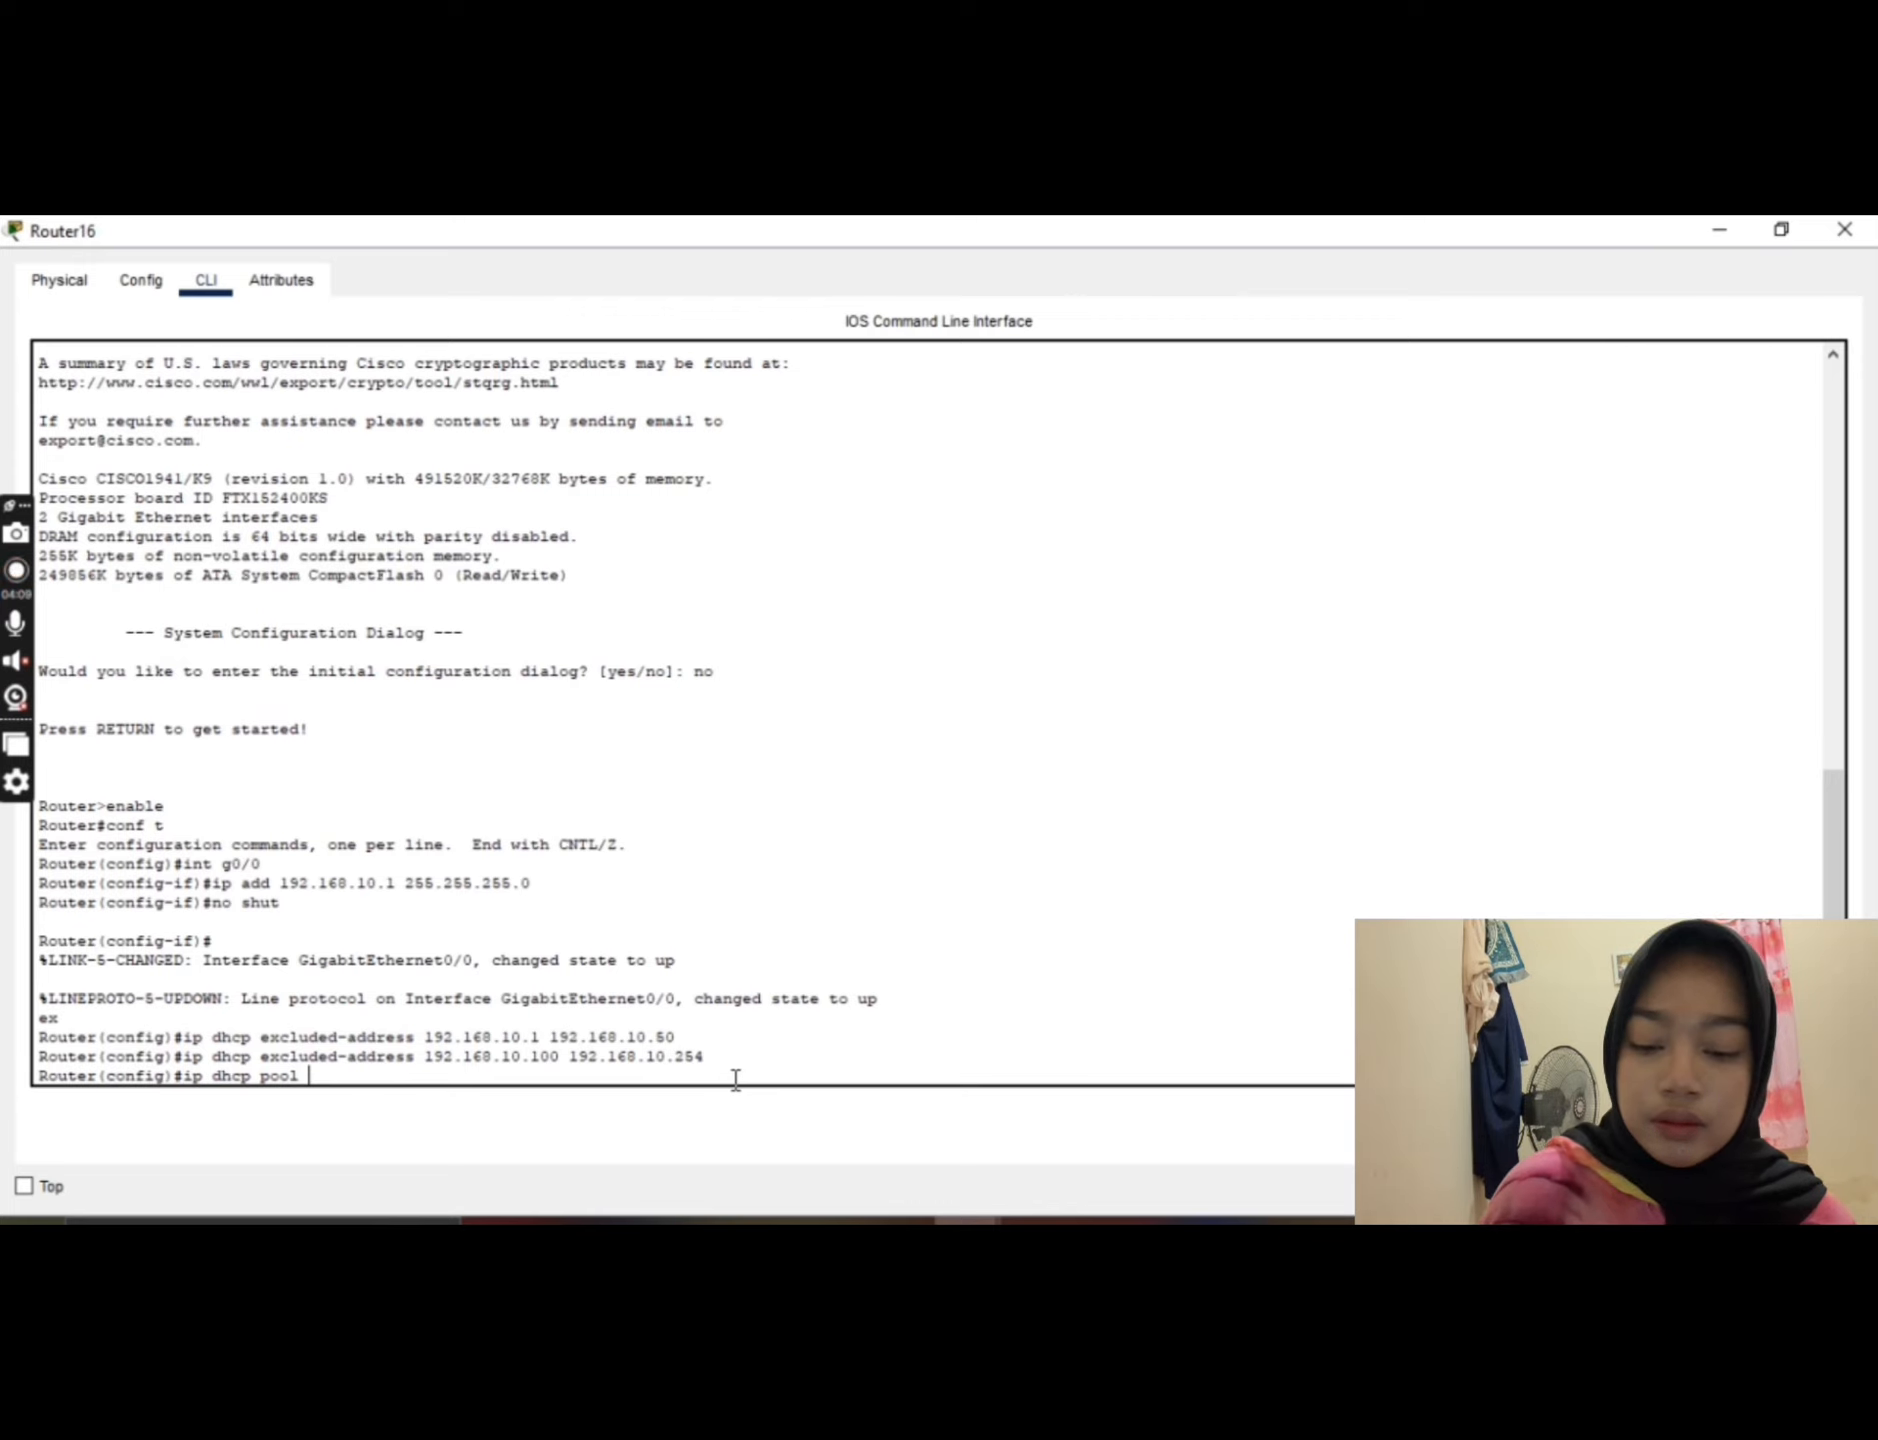
pyautogui.write('JARINGAN')
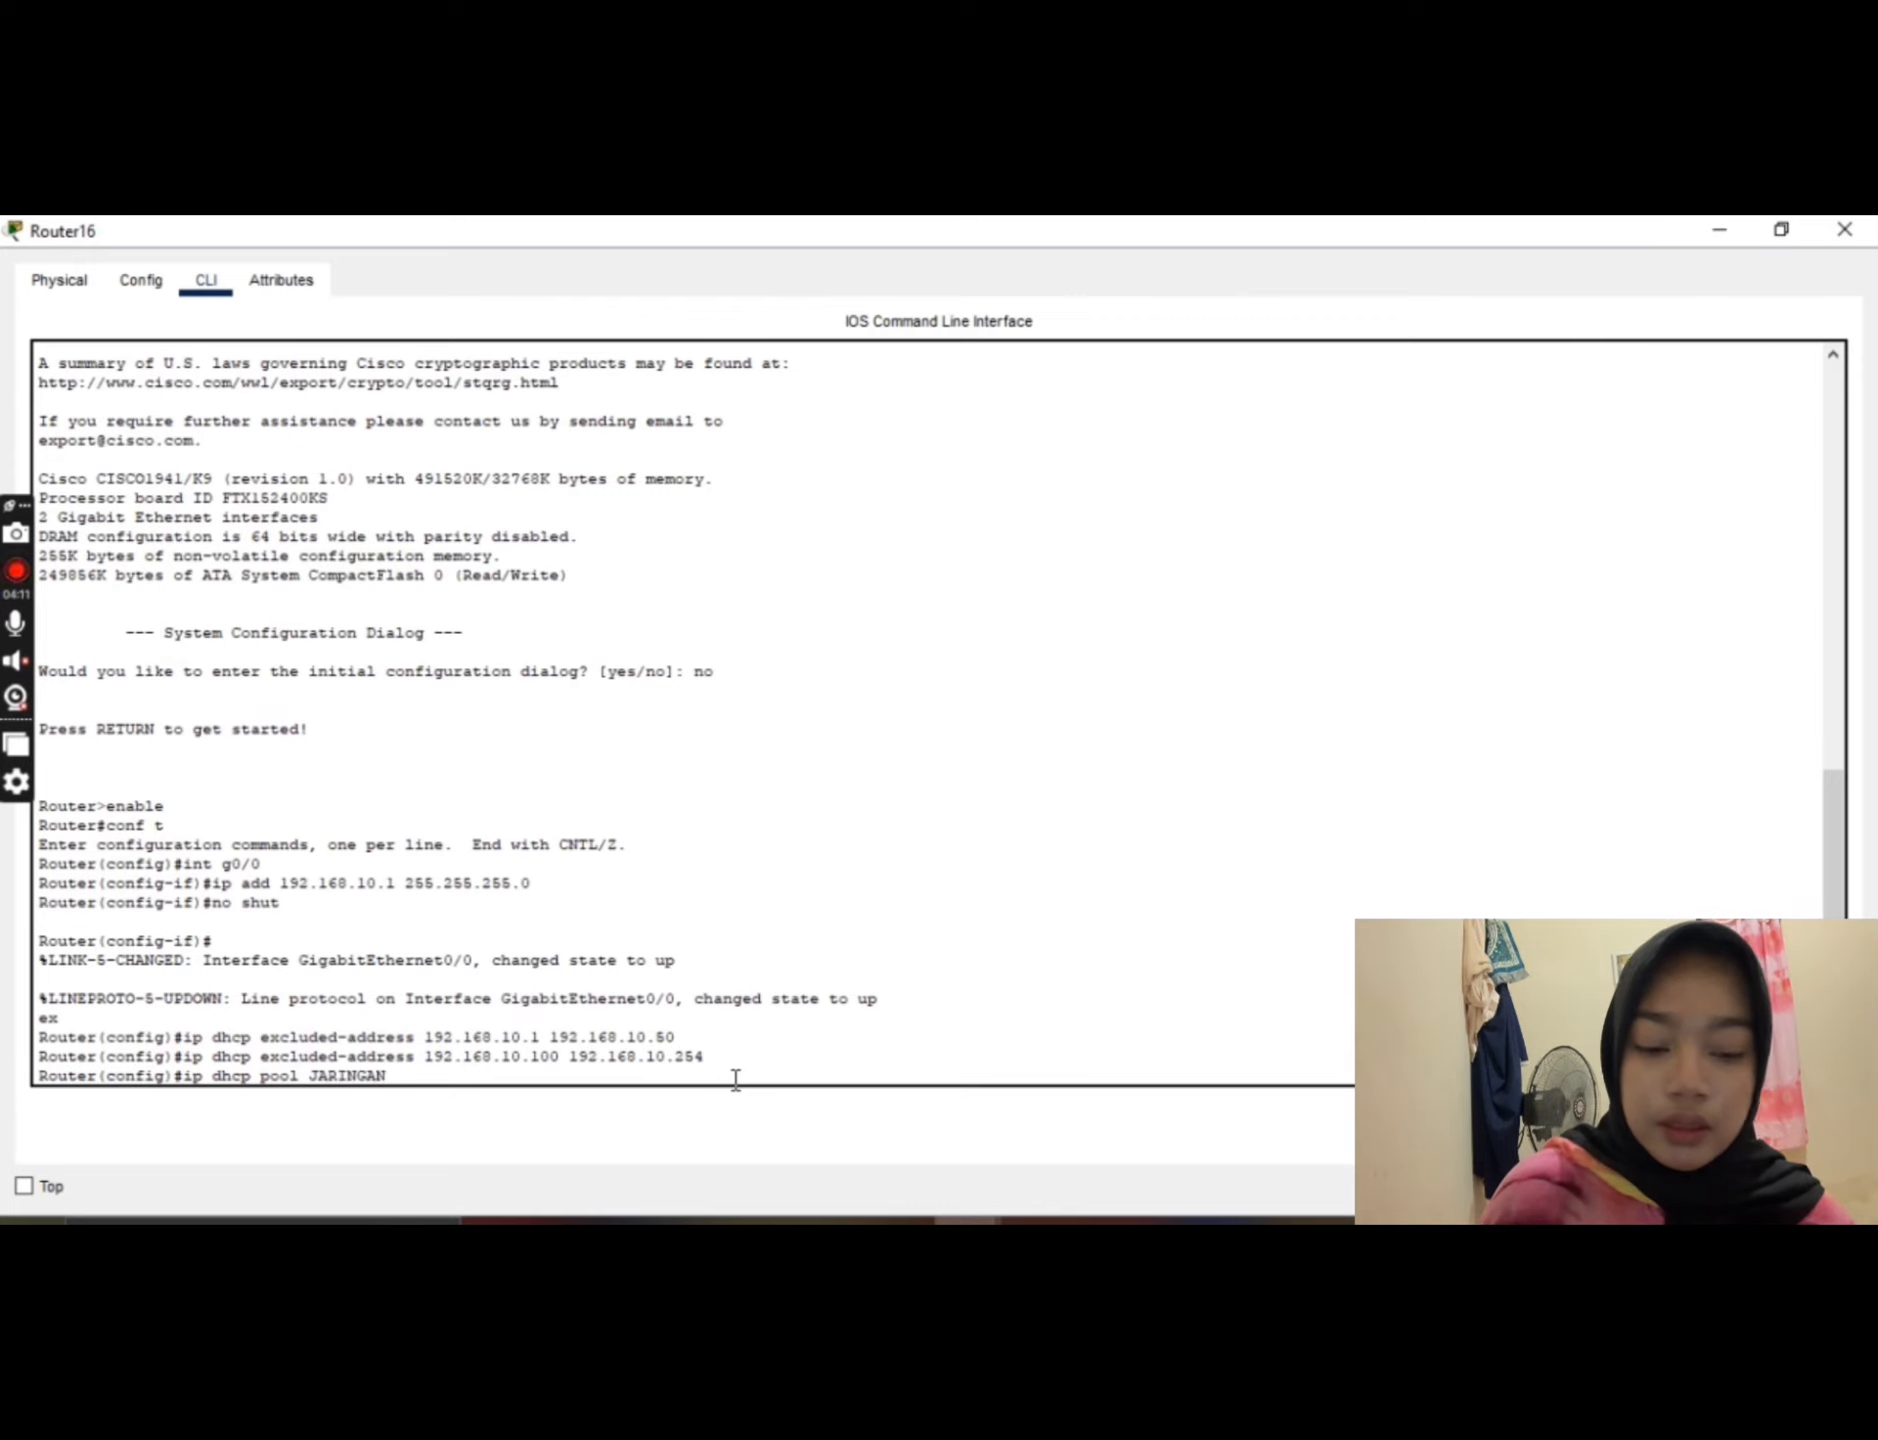
pyautogui.write('-KO')
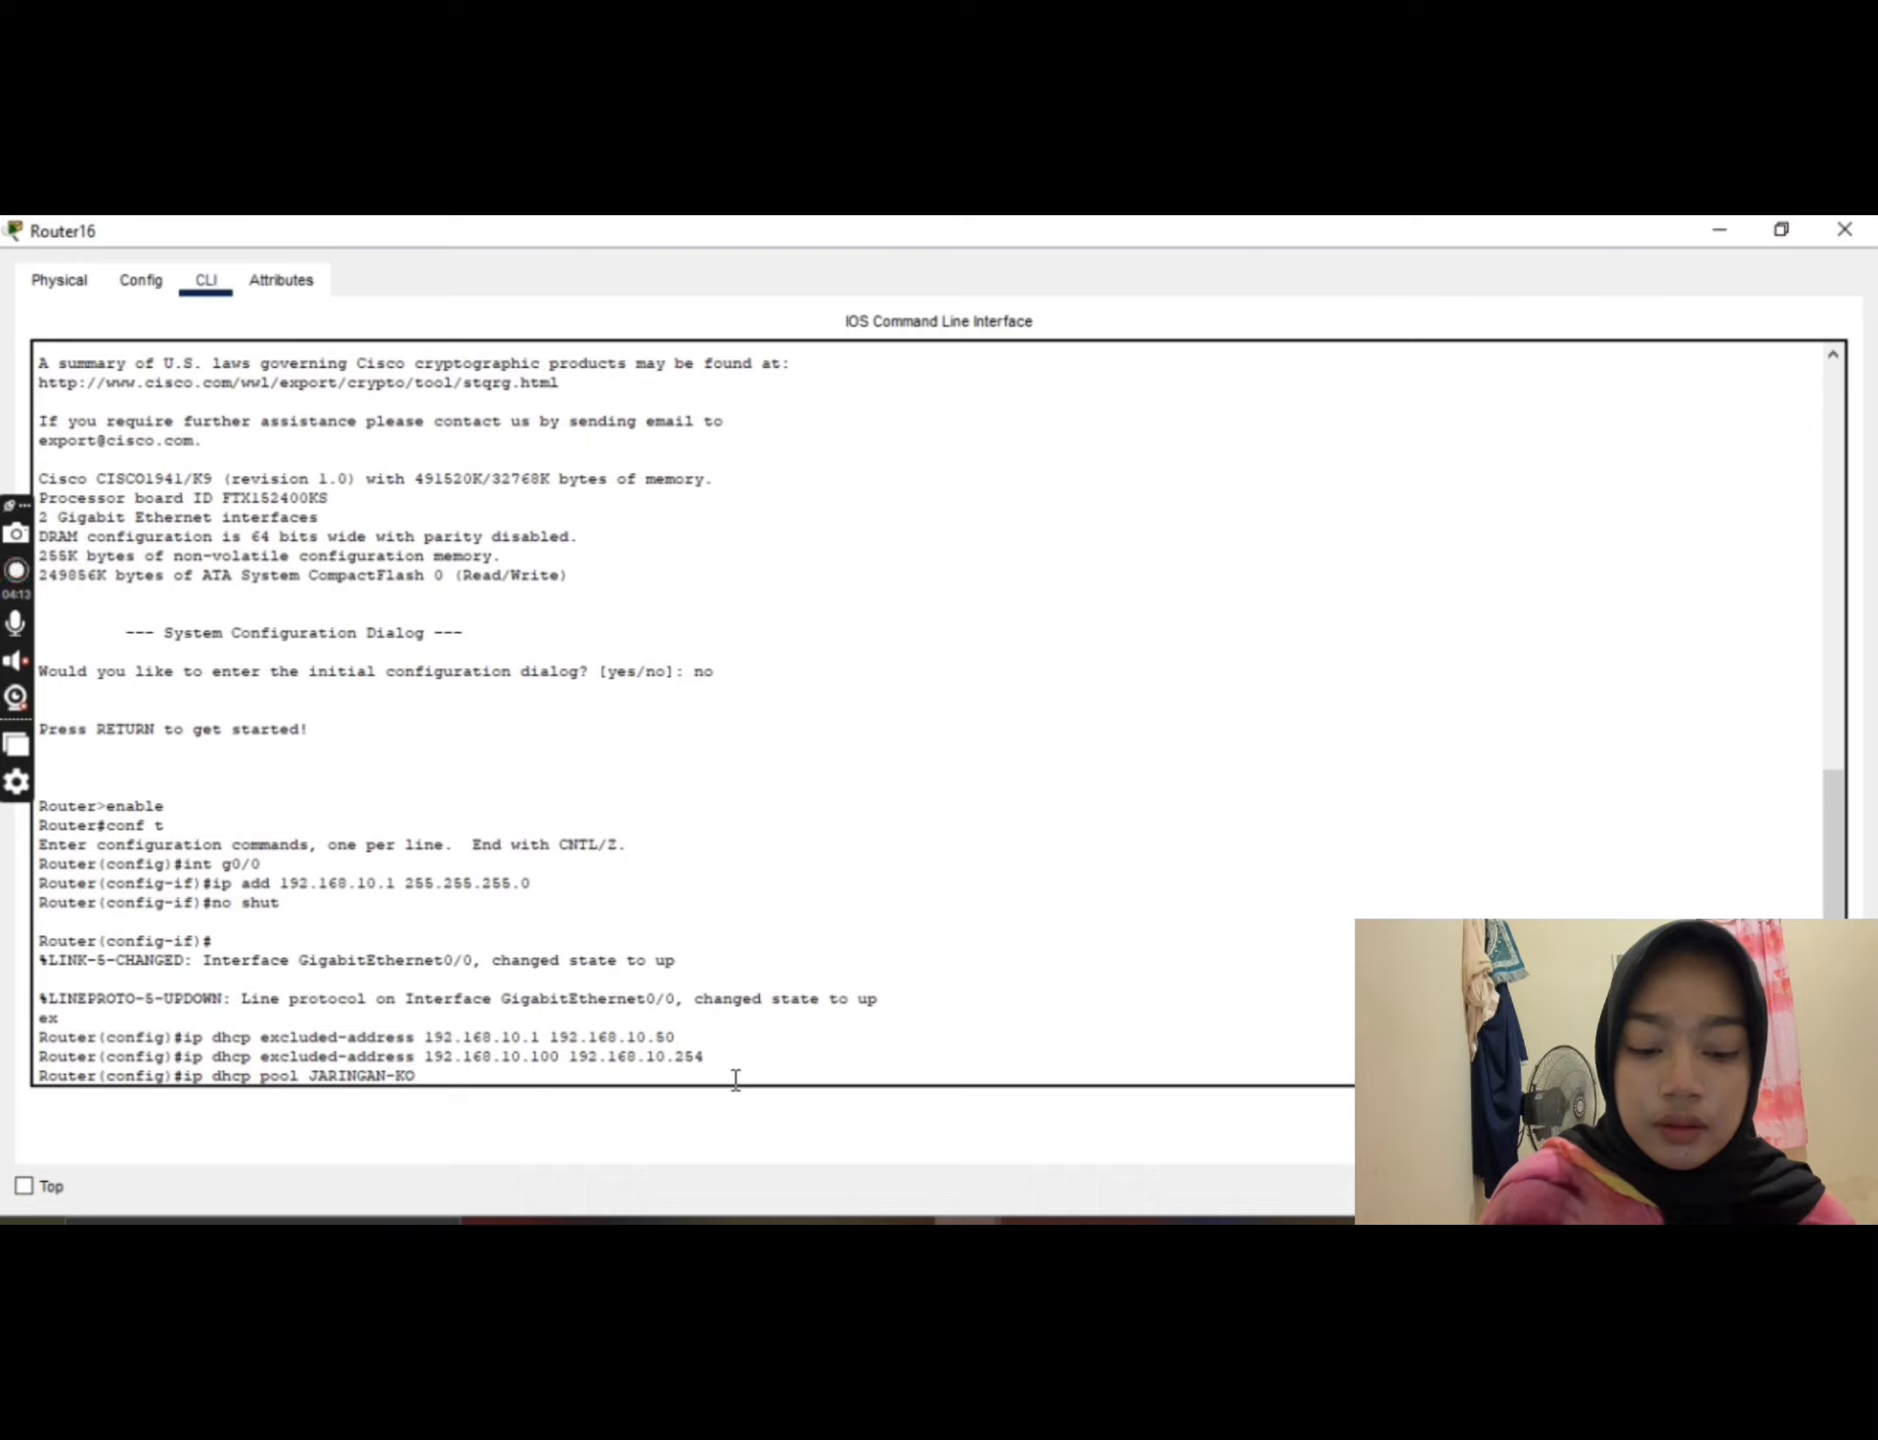
pyautogui.write('MPUTER')
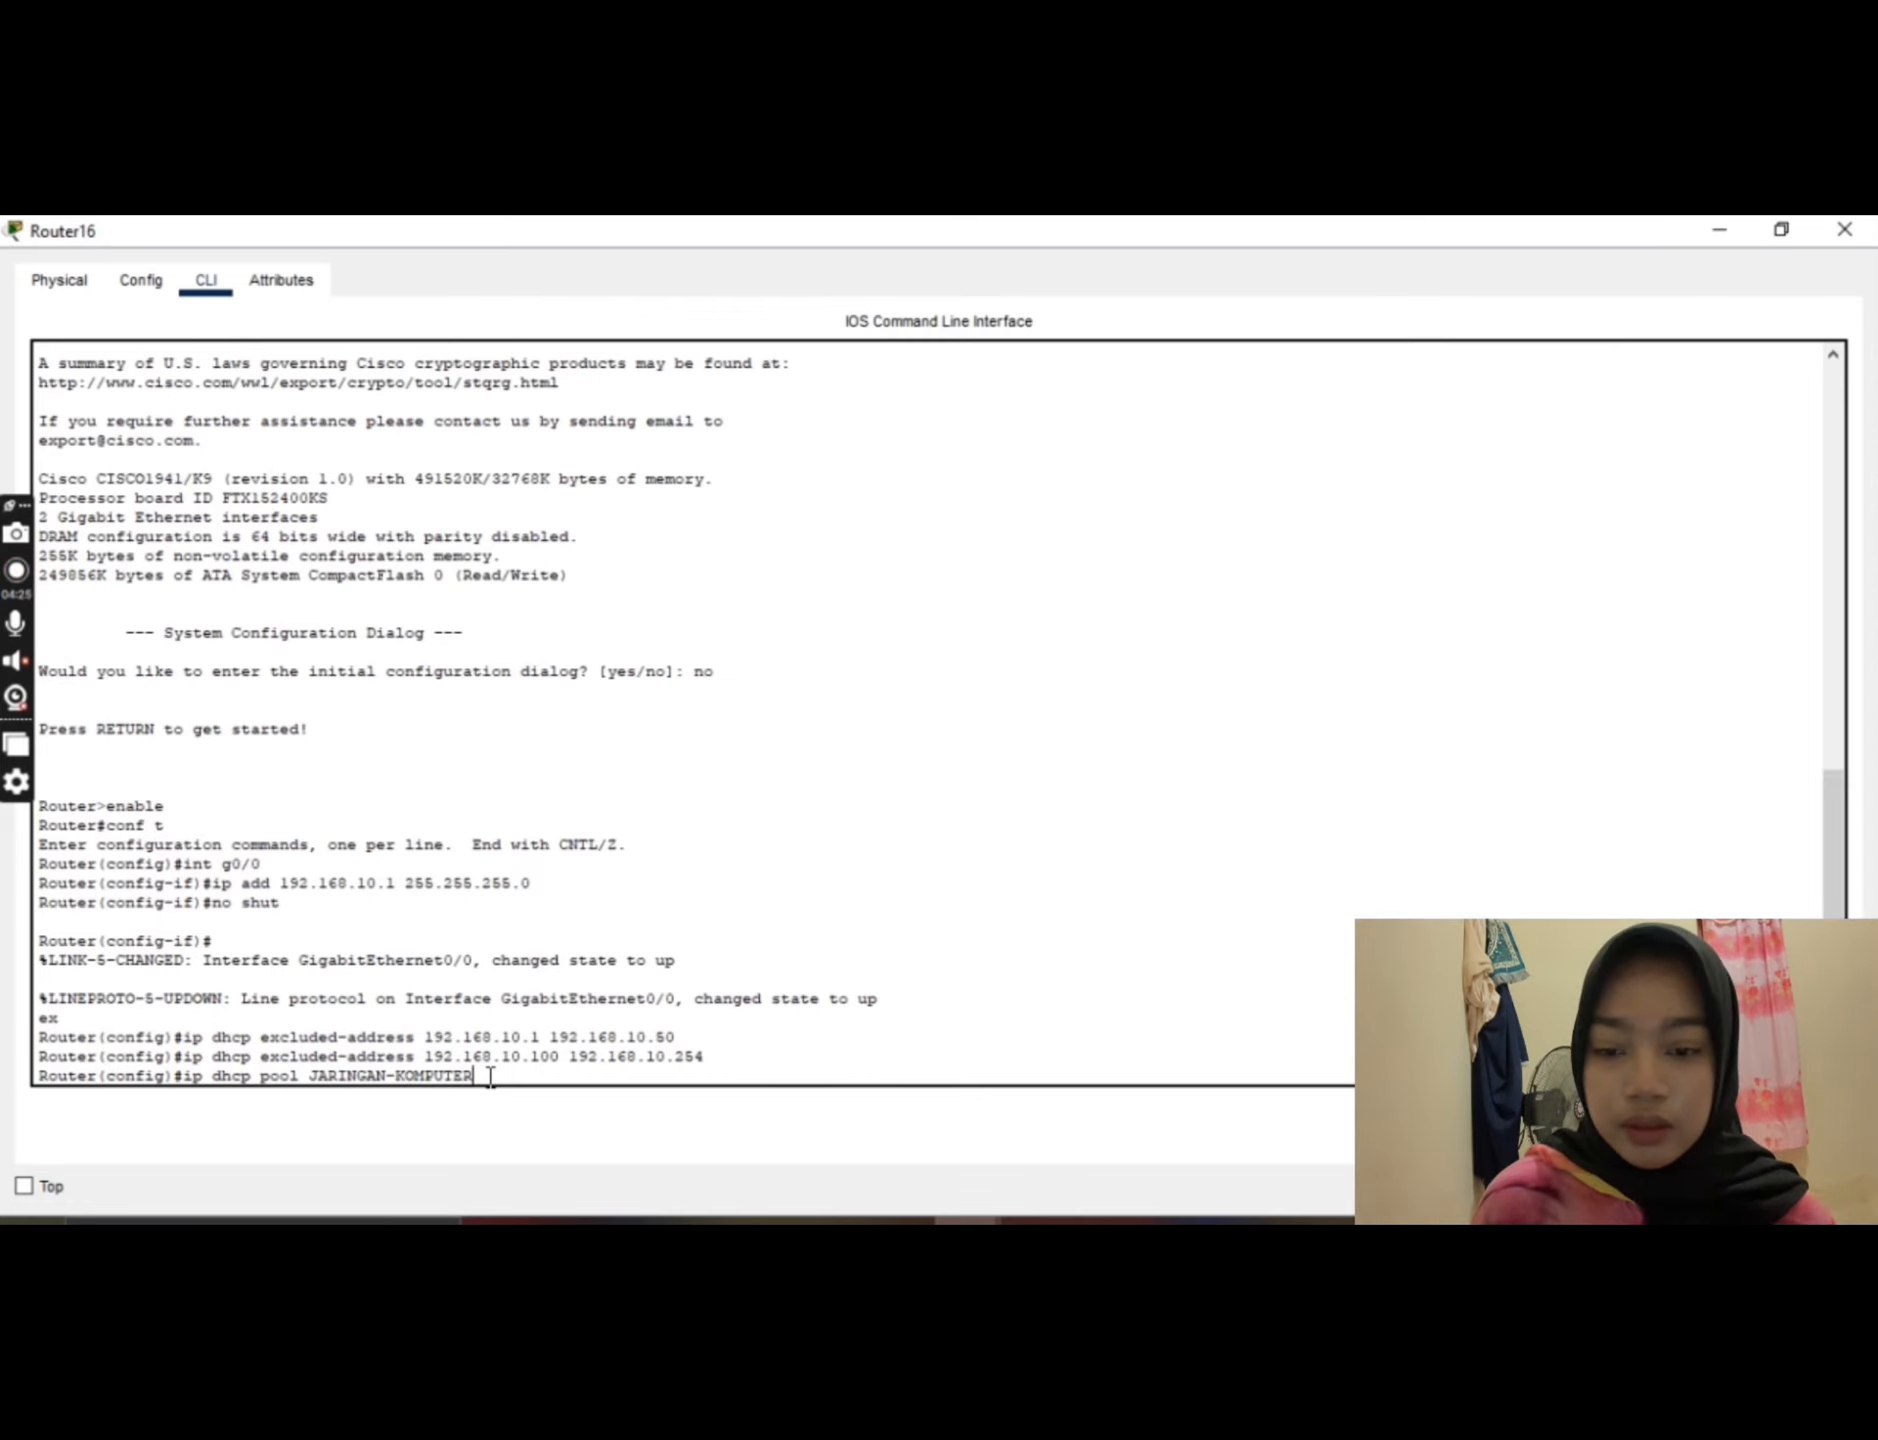
pyautogui.press('Return')
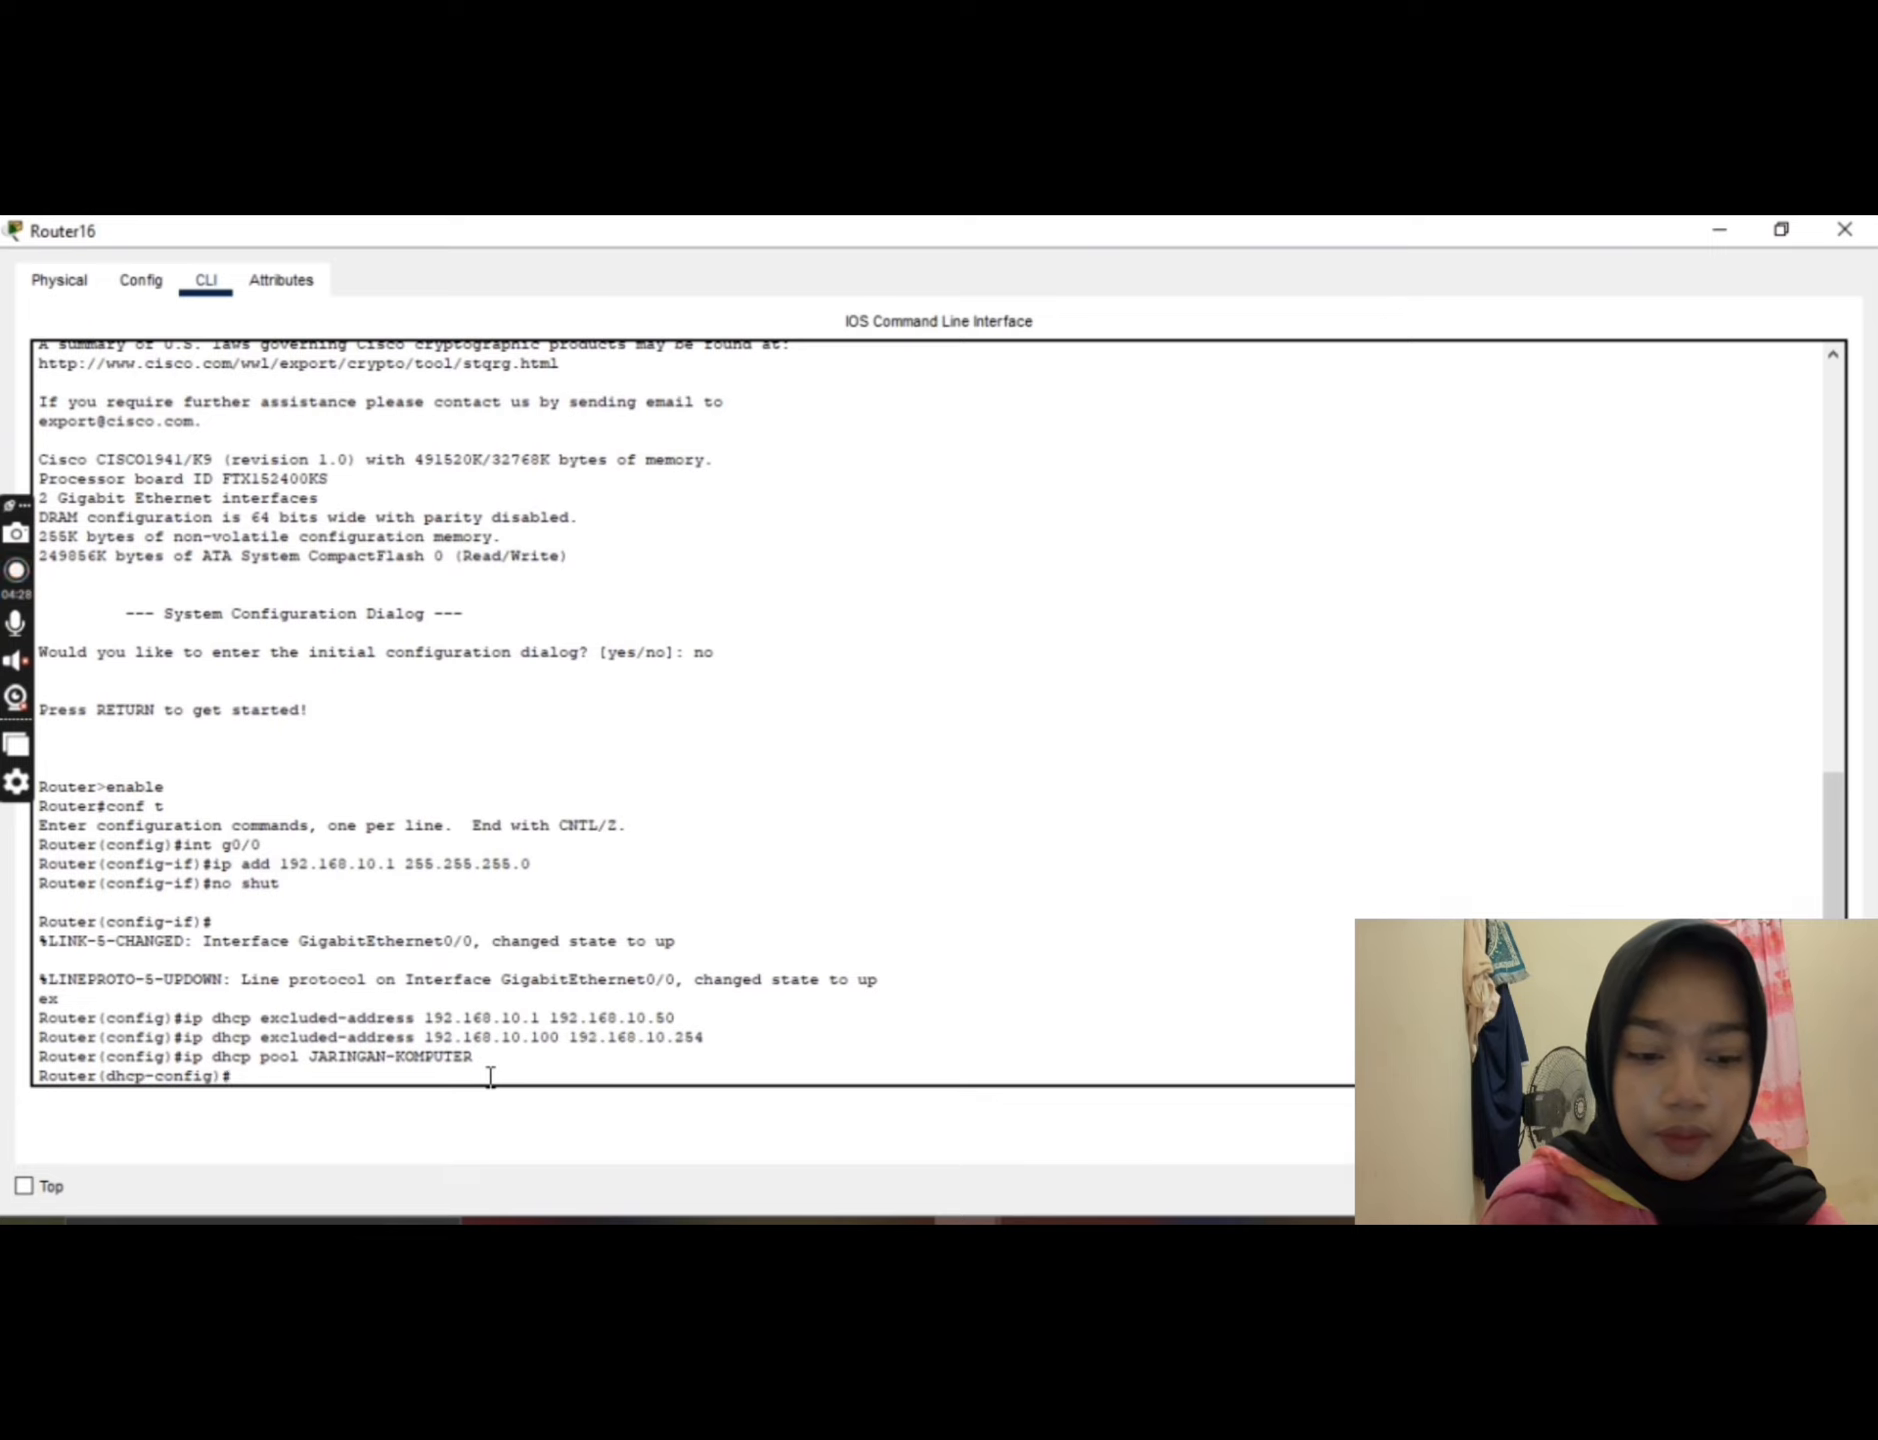
pyautogui.write('NE')
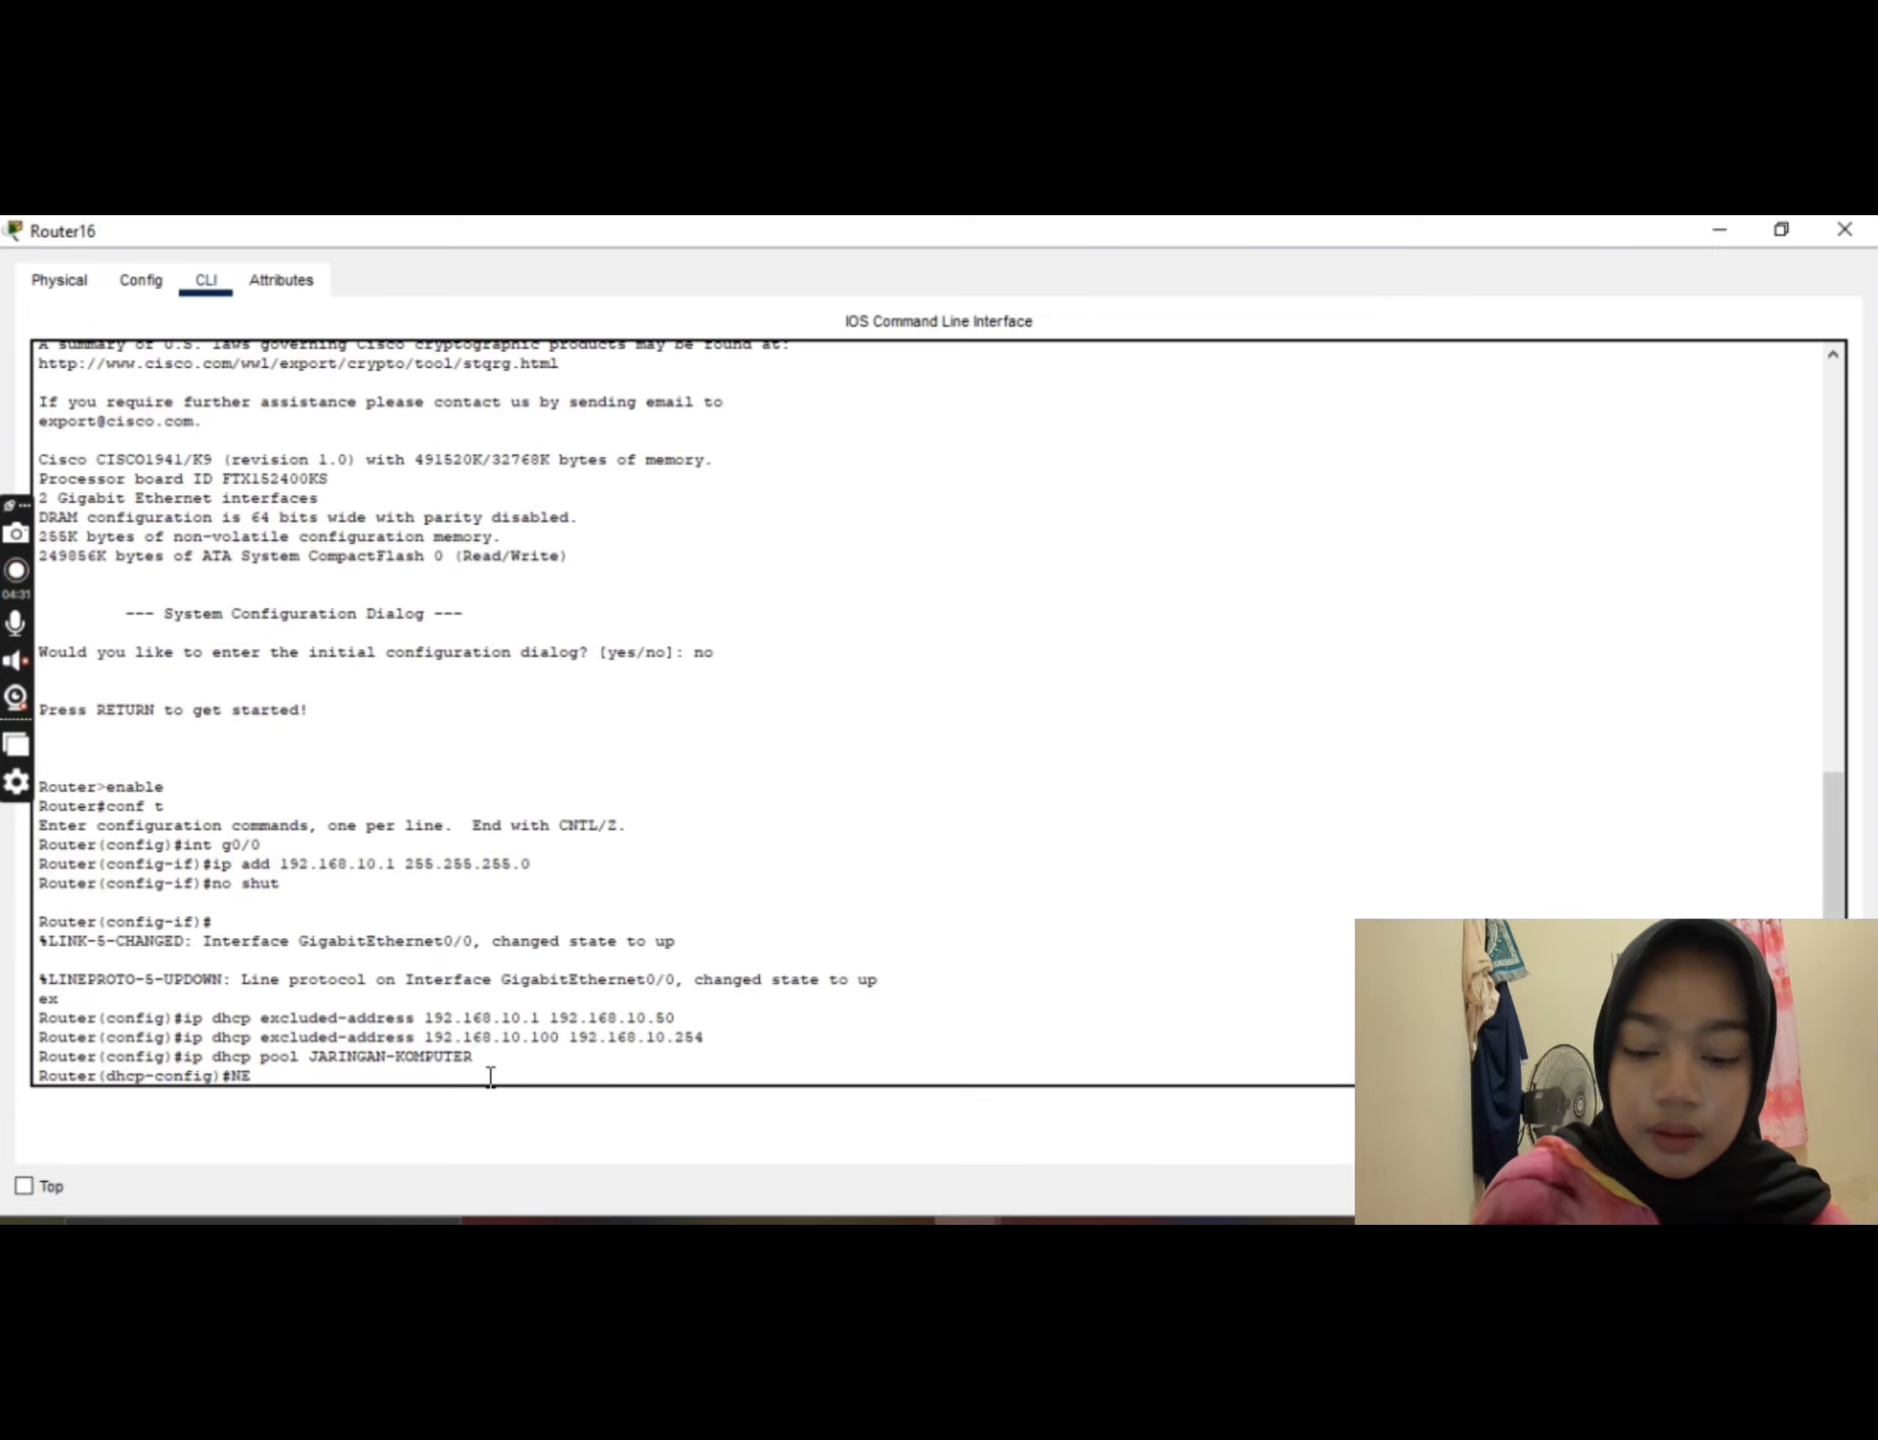
pyautogui.write('TWORK')
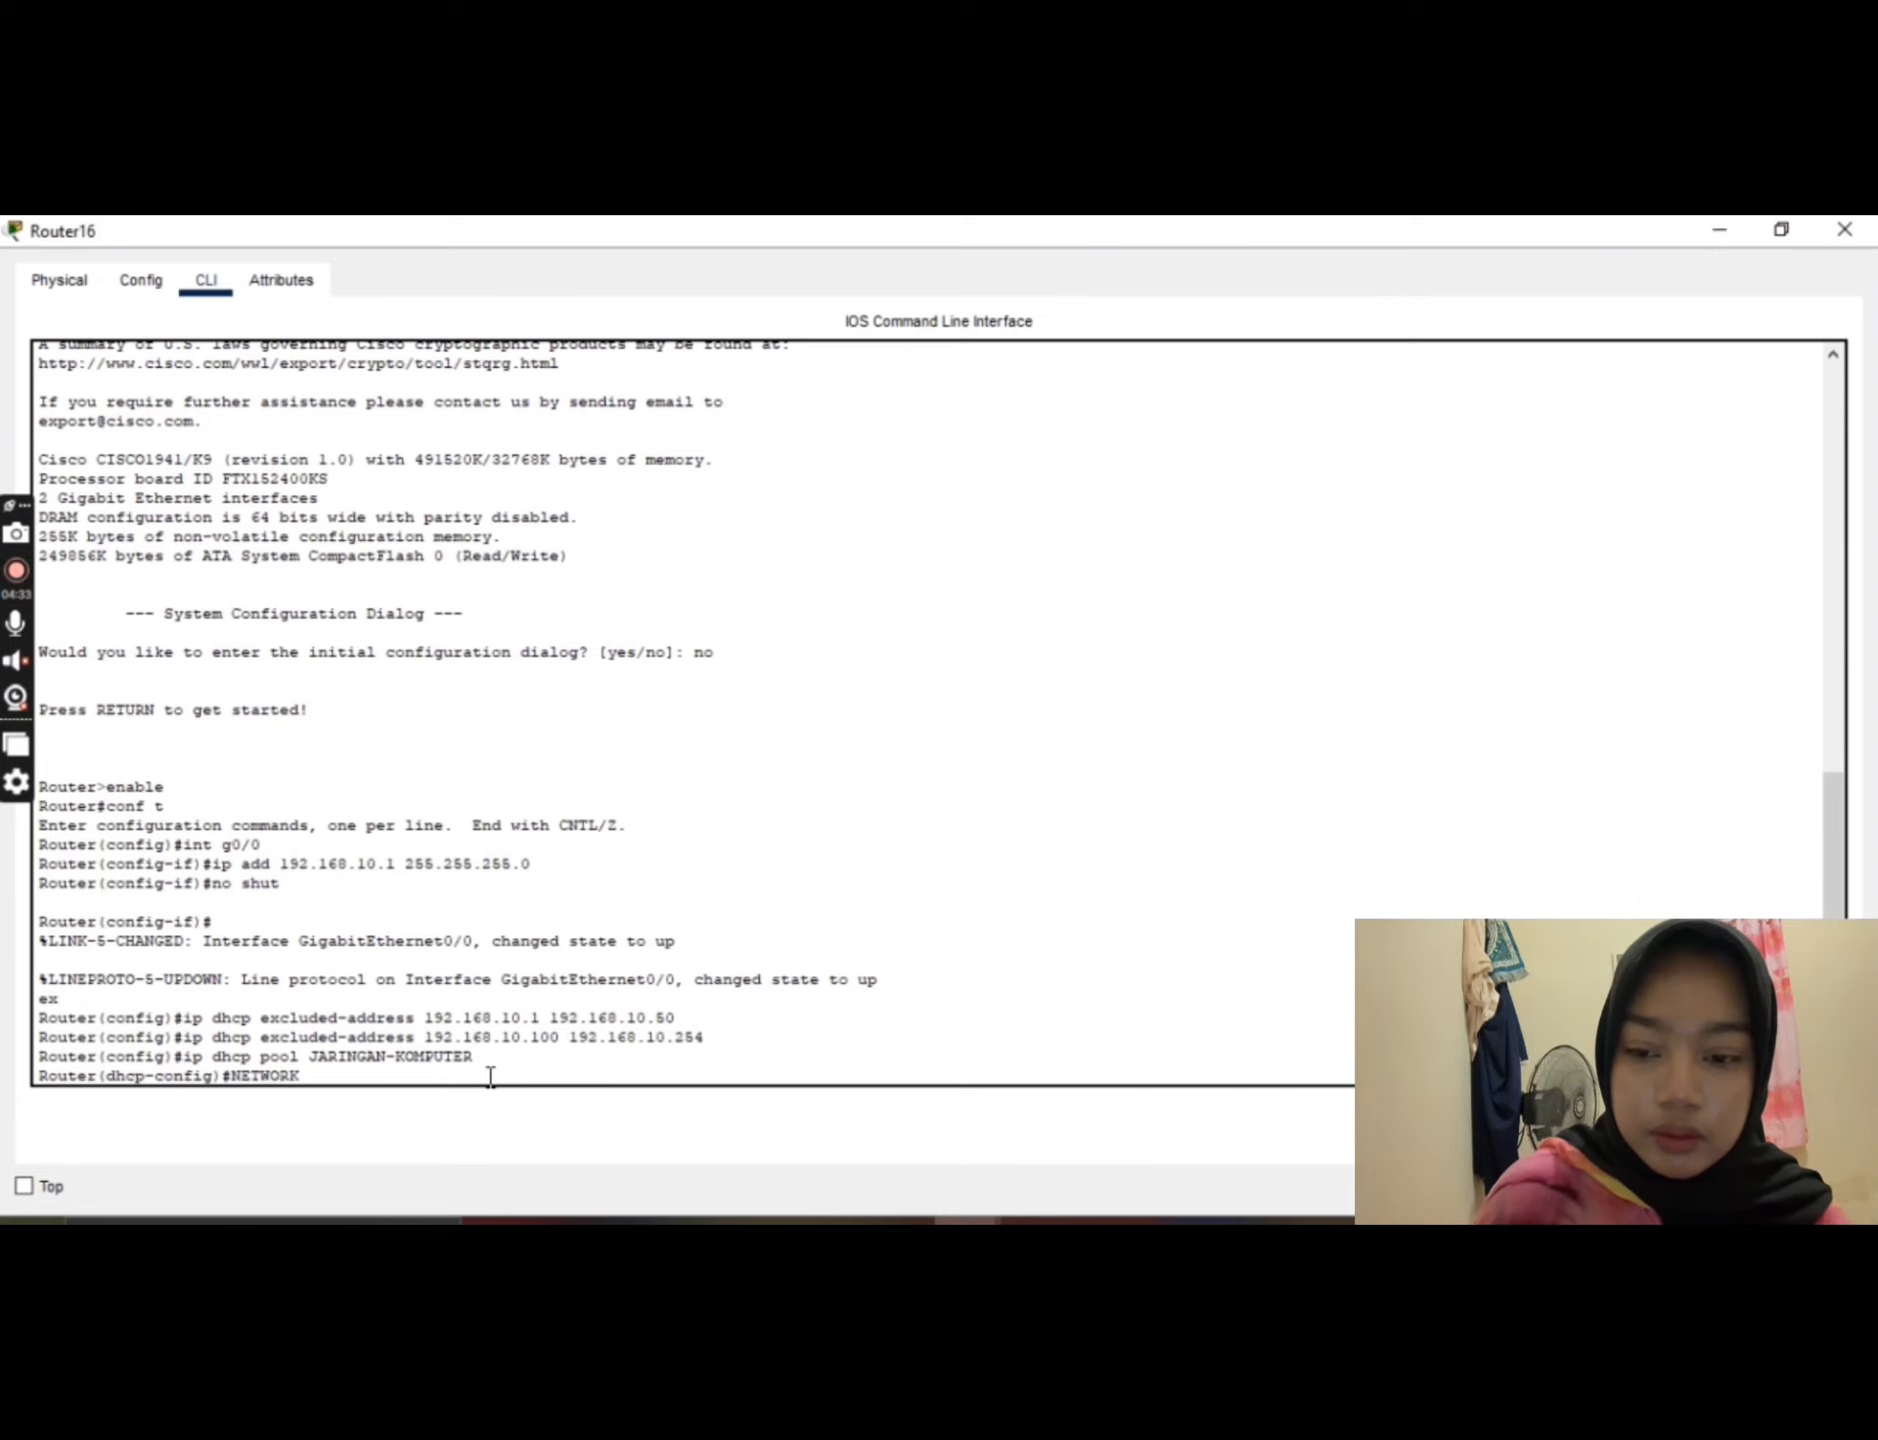
pyautogui.press('BackSpace')
pyautogui.press('BackSpace')
pyautogui.press('BackSpace')
pyautogui.press('BackSpace')
pyautogui.press('BackSpace')
pyautogui.press('BackSpace')
pyautogui.press('BackSpace')
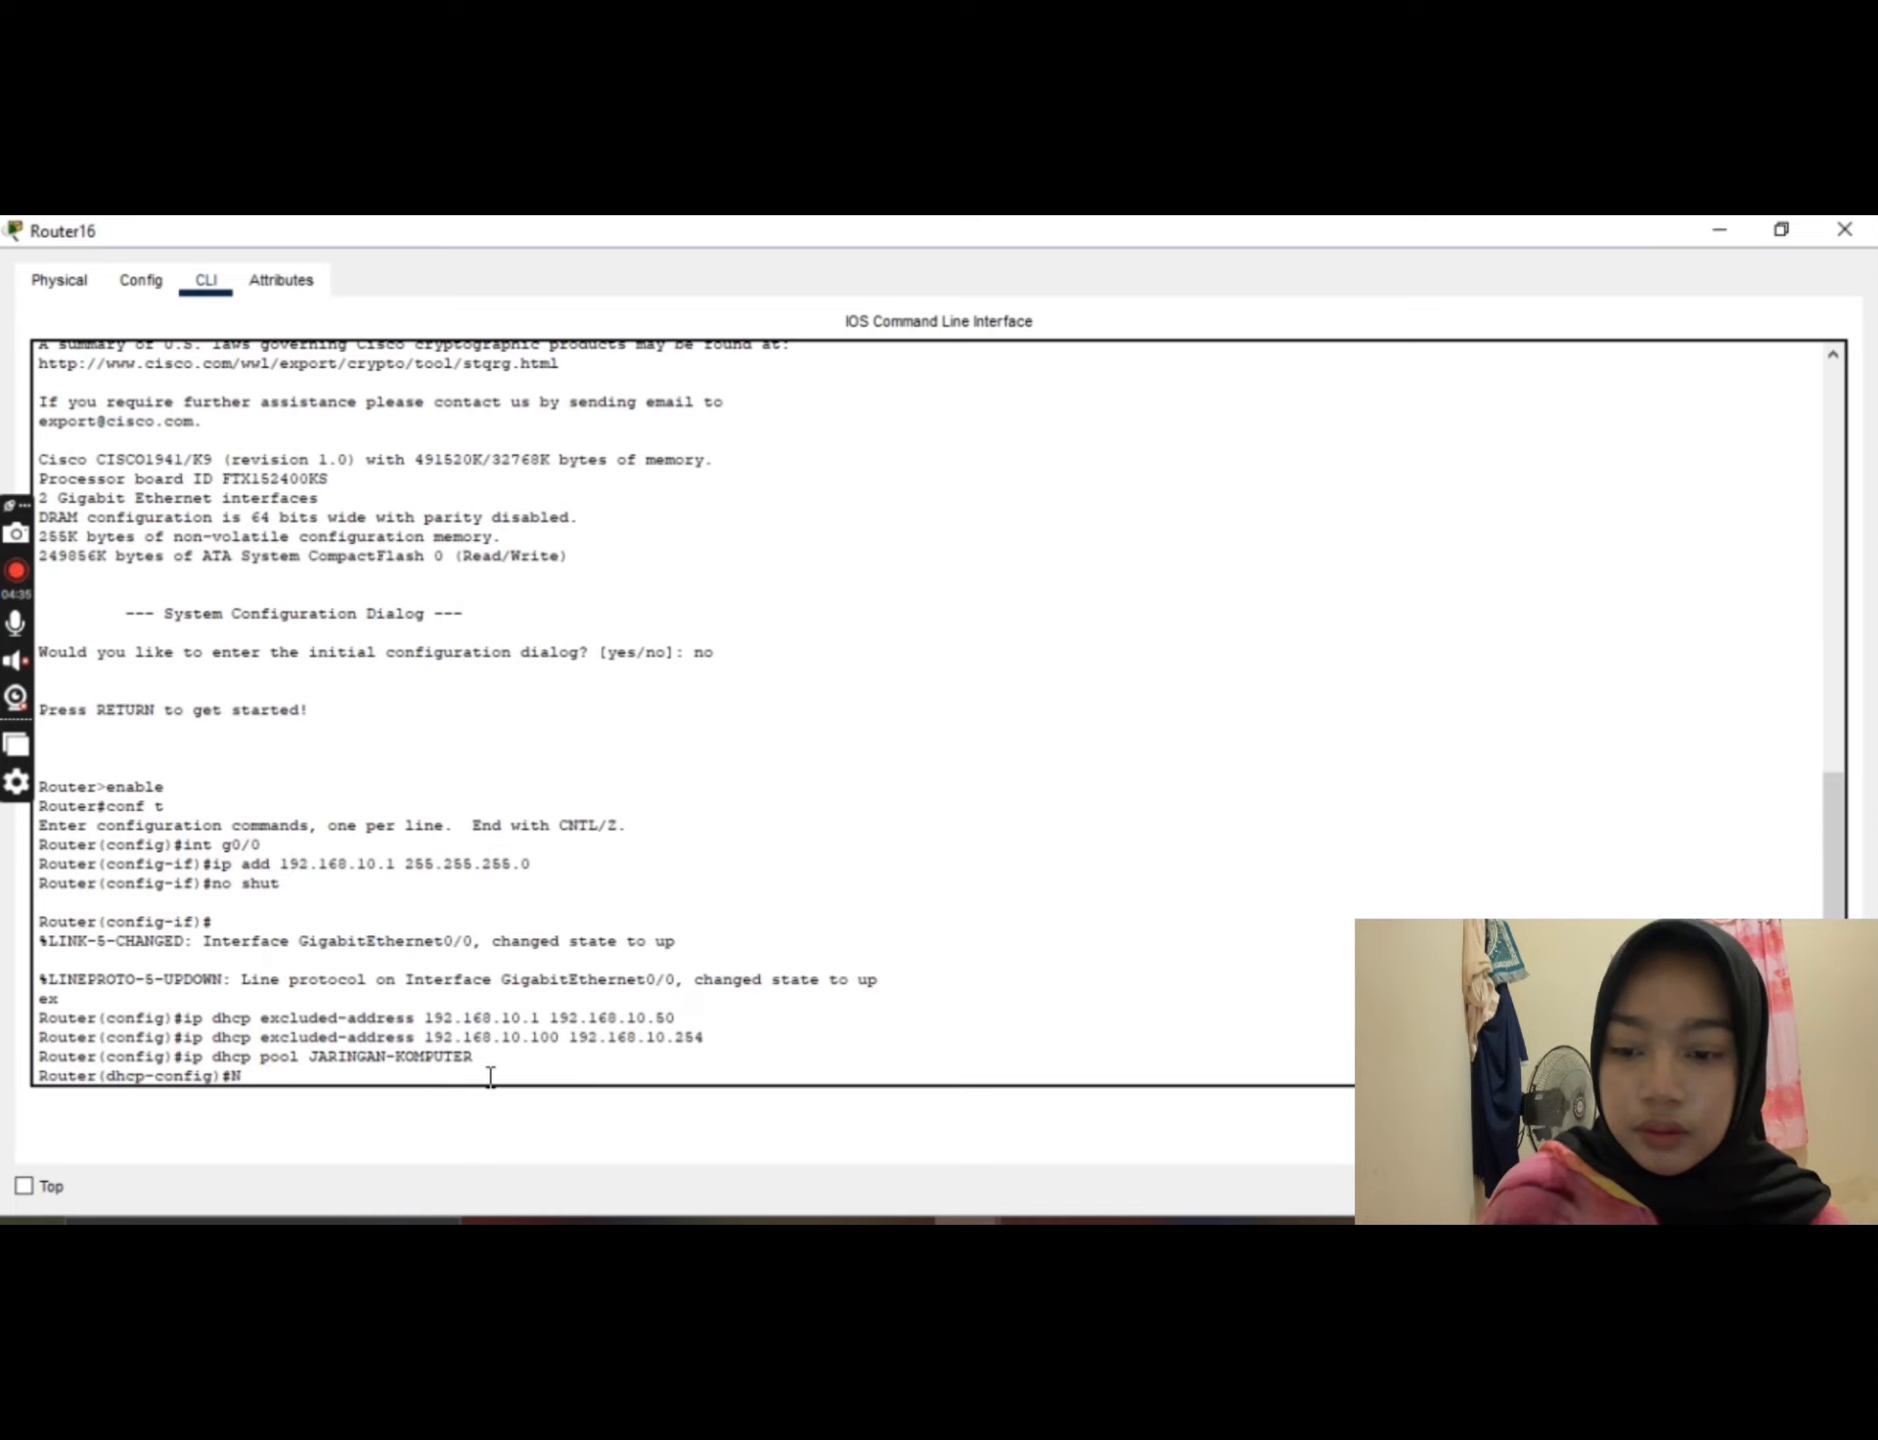
# Step: Assign the network 192.168.10.0 with mask 255.255.255.0 to the DHCP pool using the network command
pyautogui.write('net')
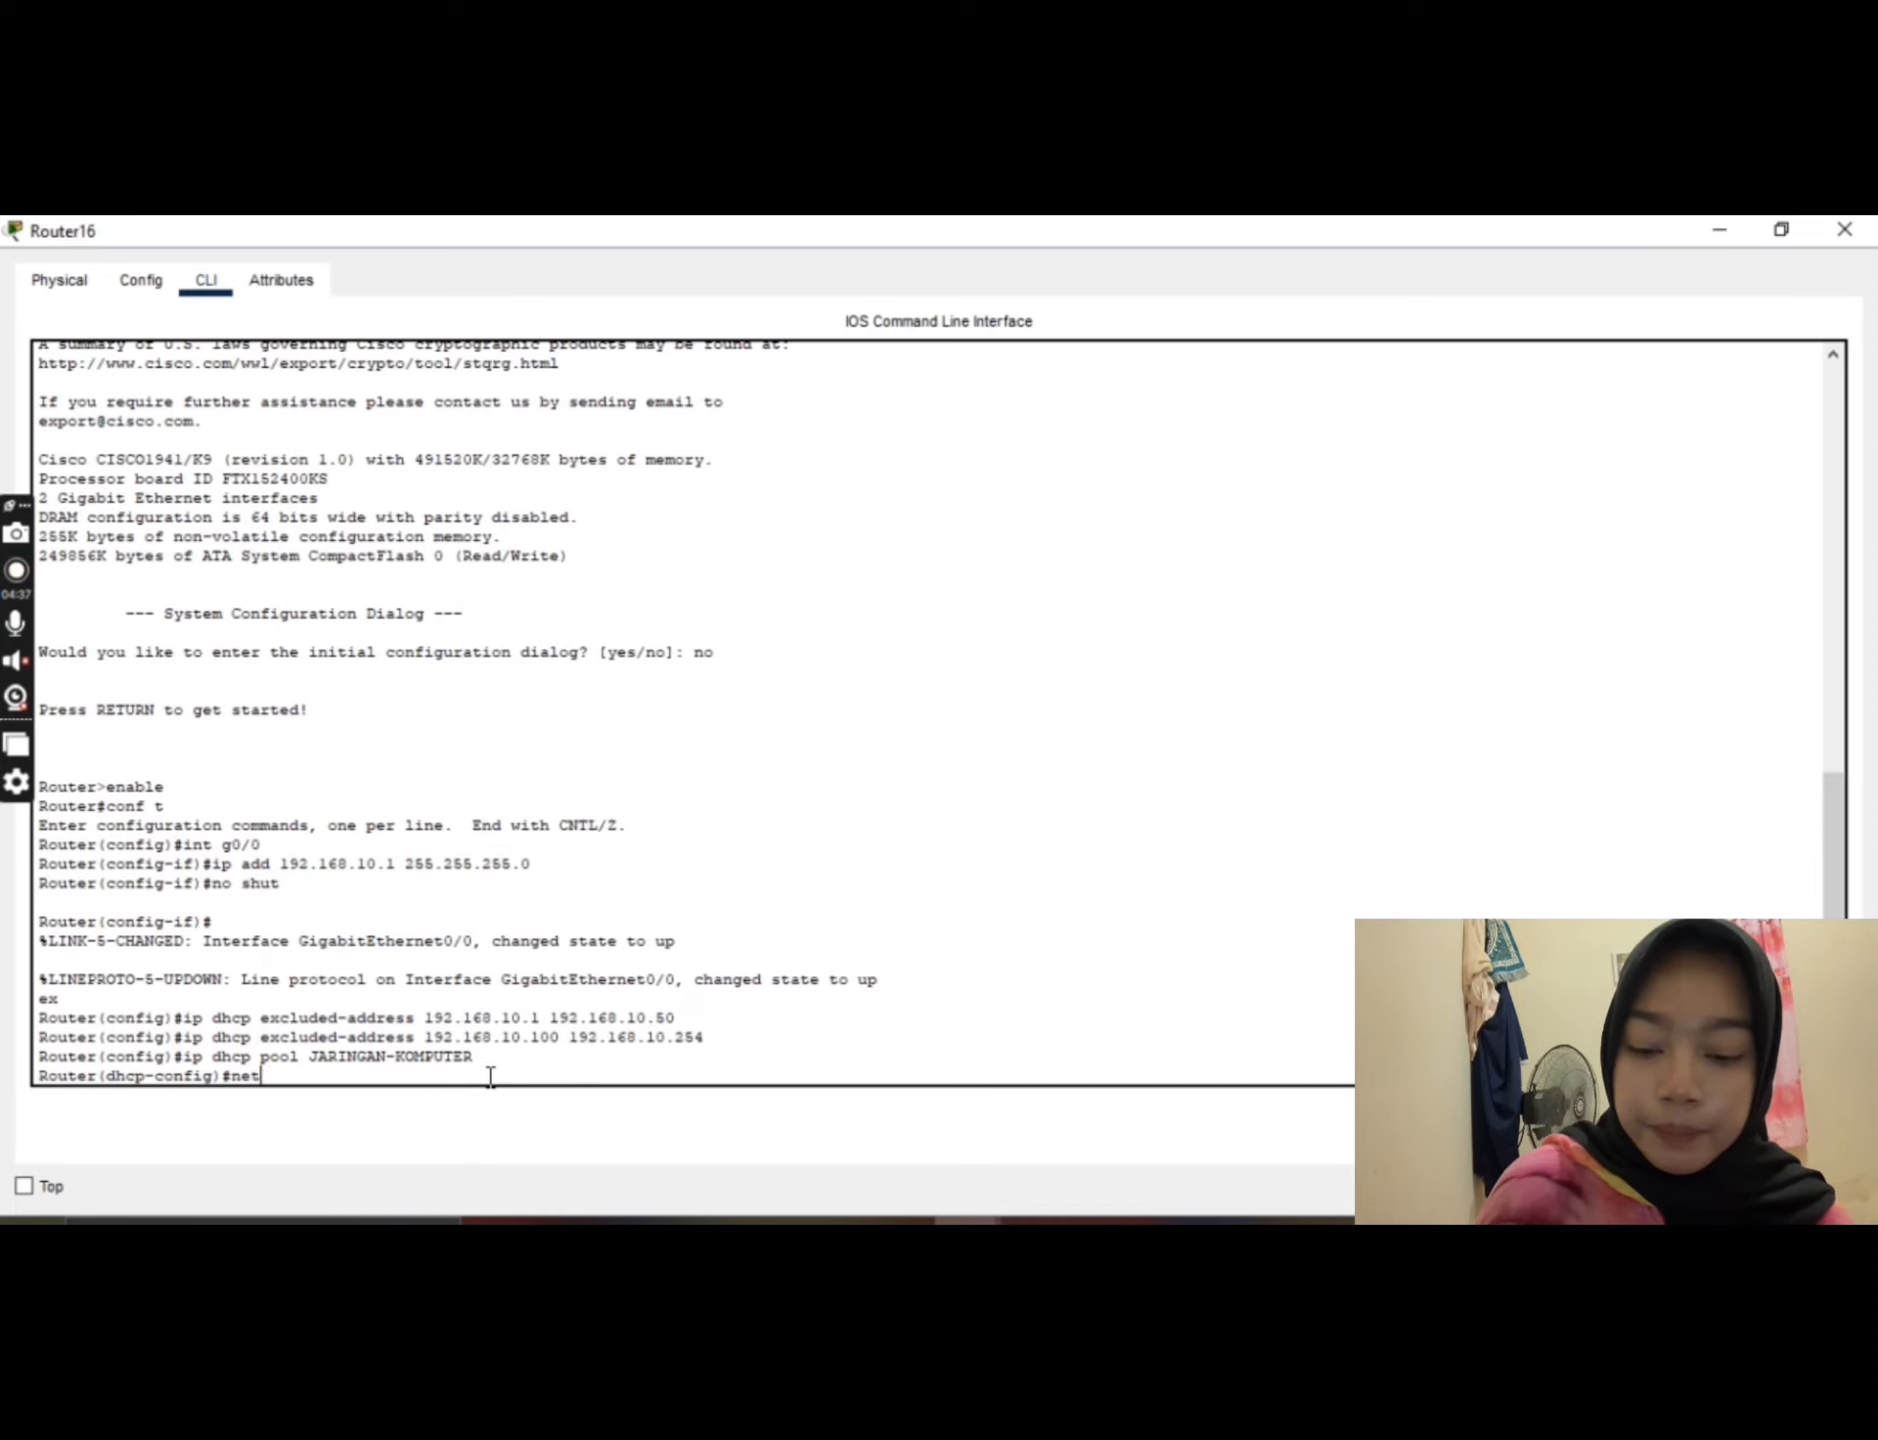
pyautogui.write('work')
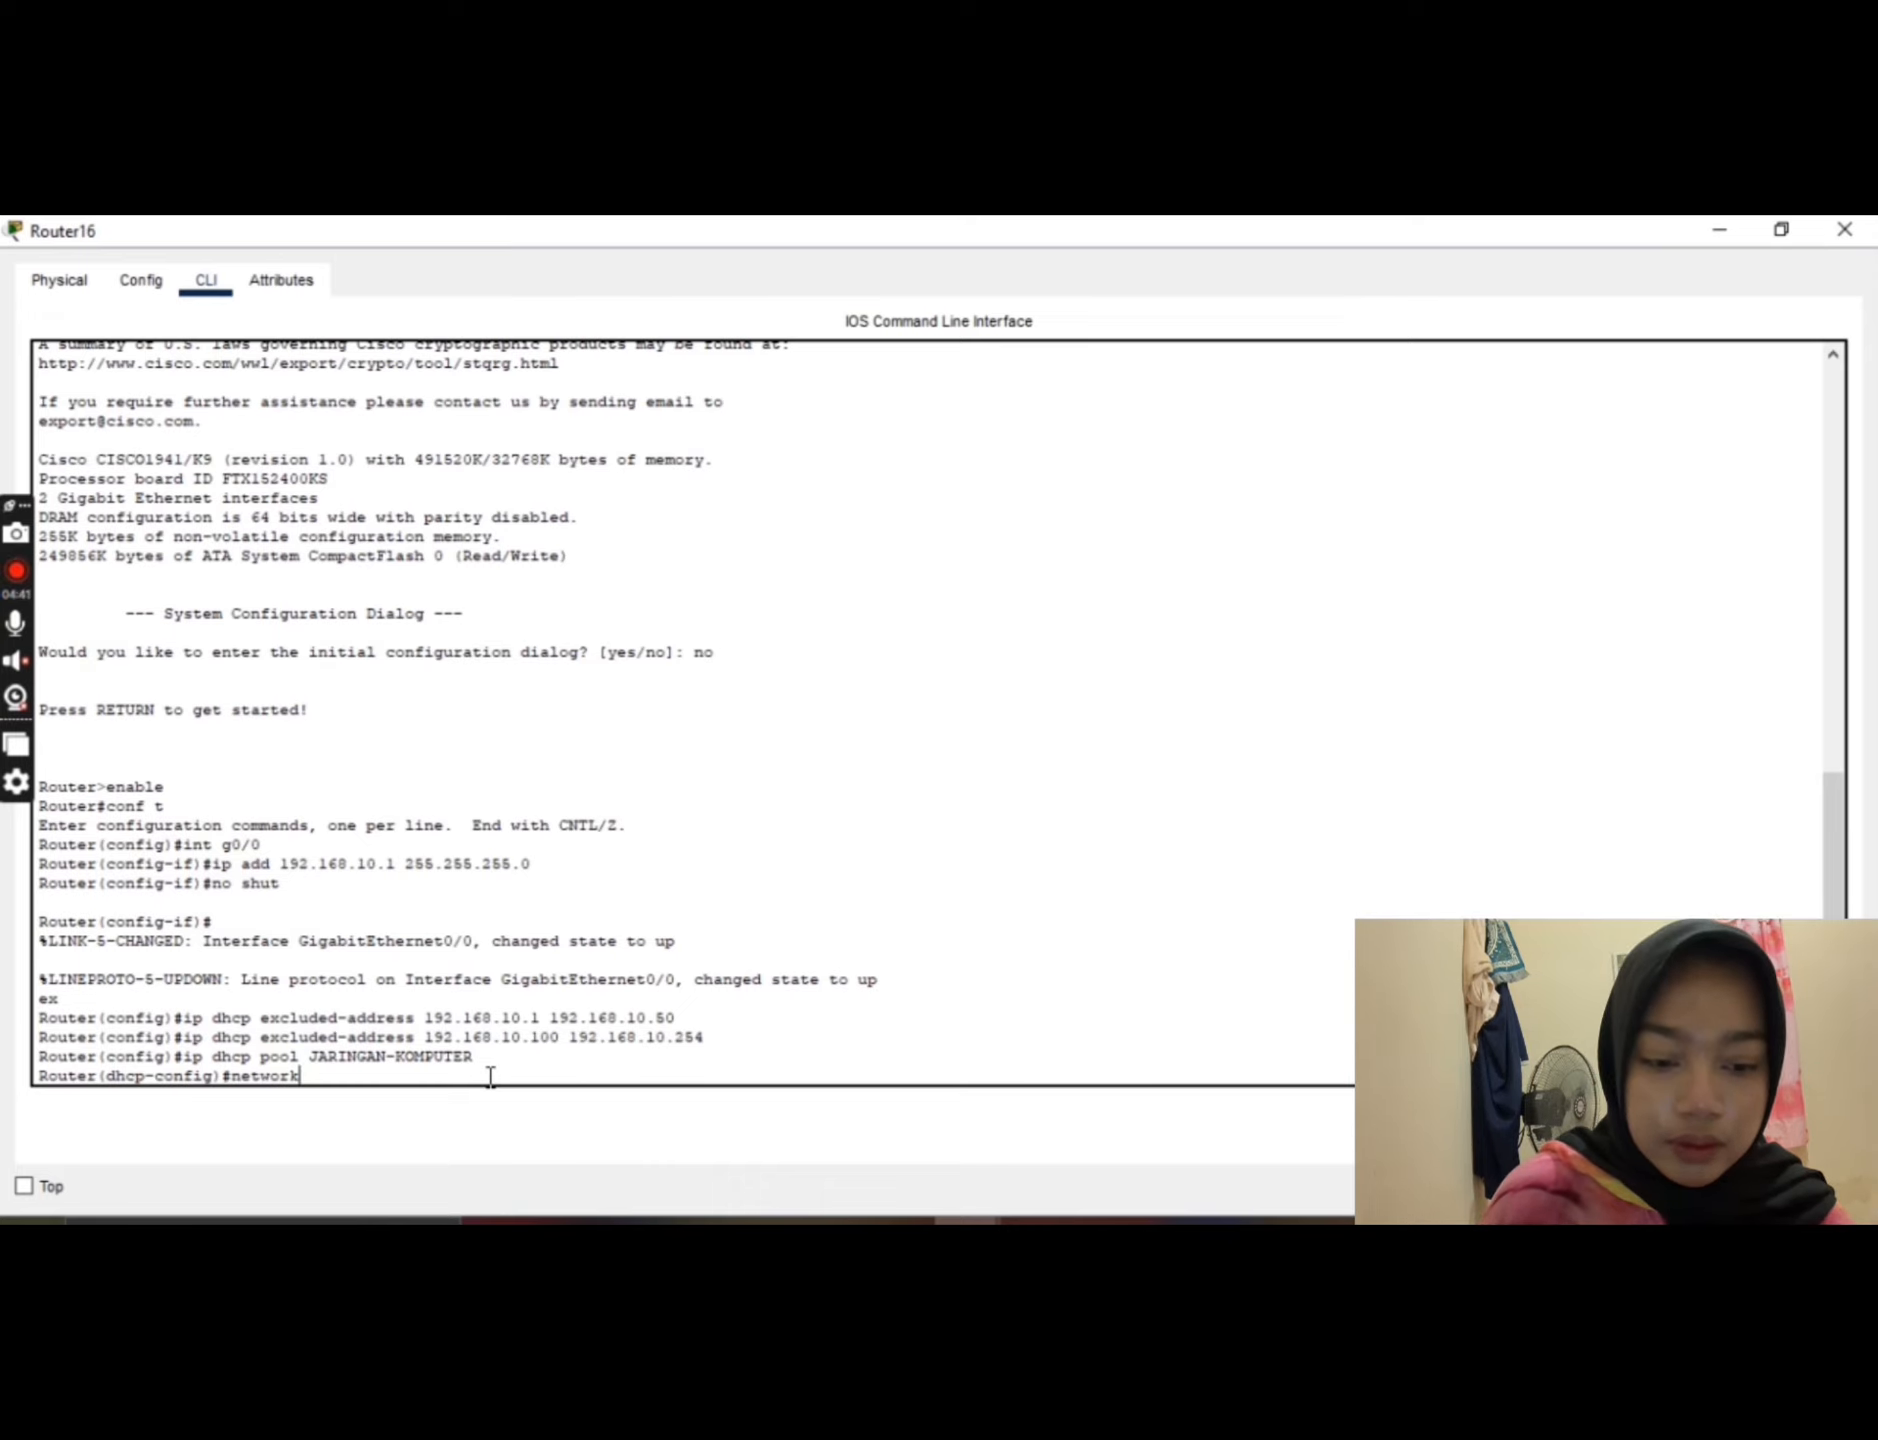
pyautogui.write(' 192.')
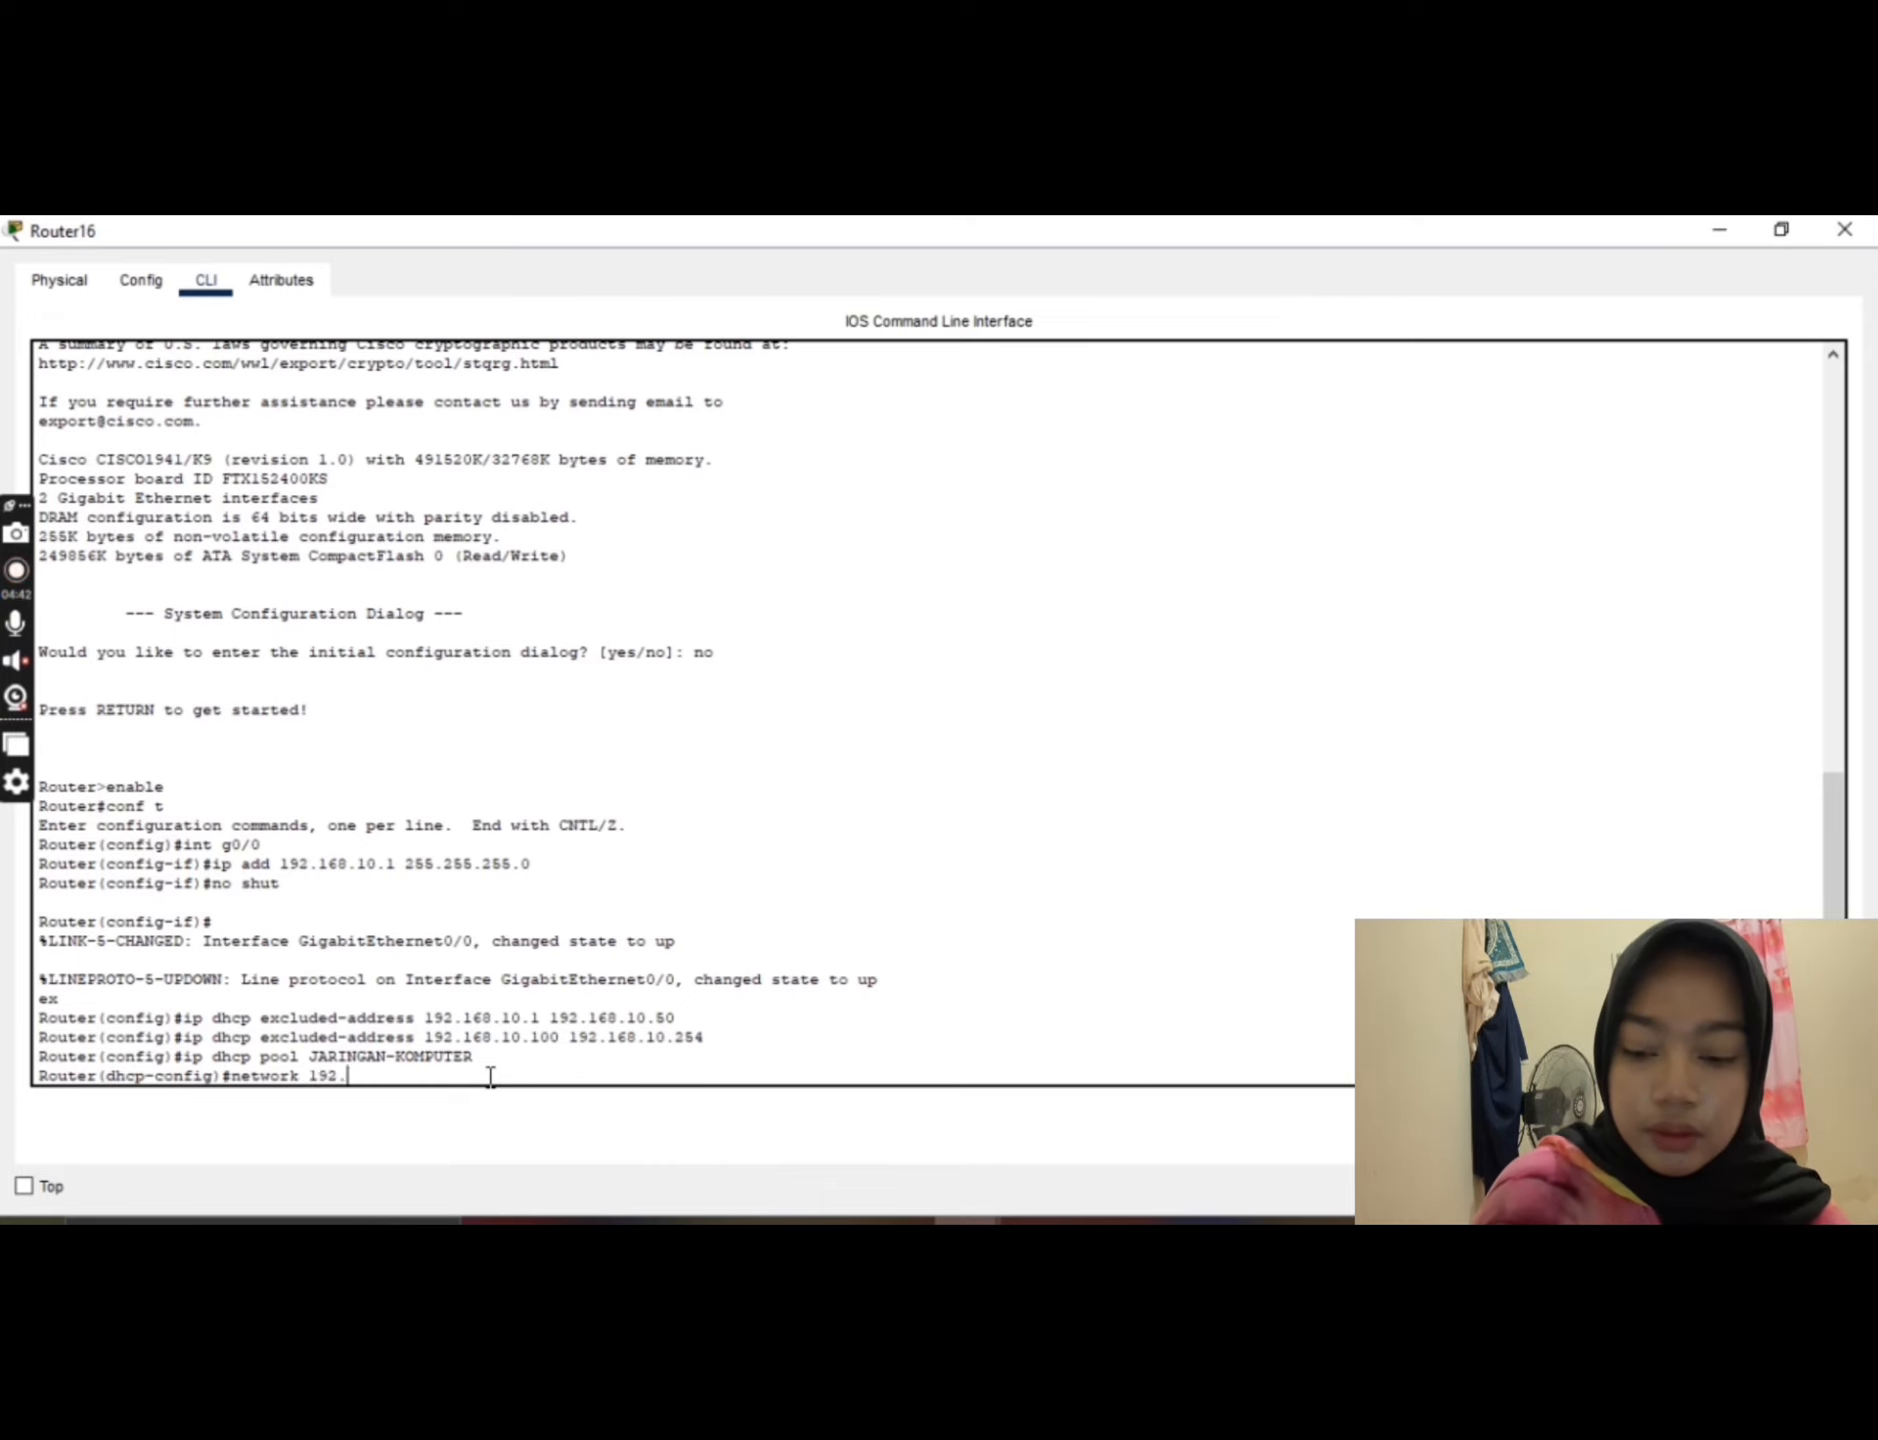
pyautogui.write('168')
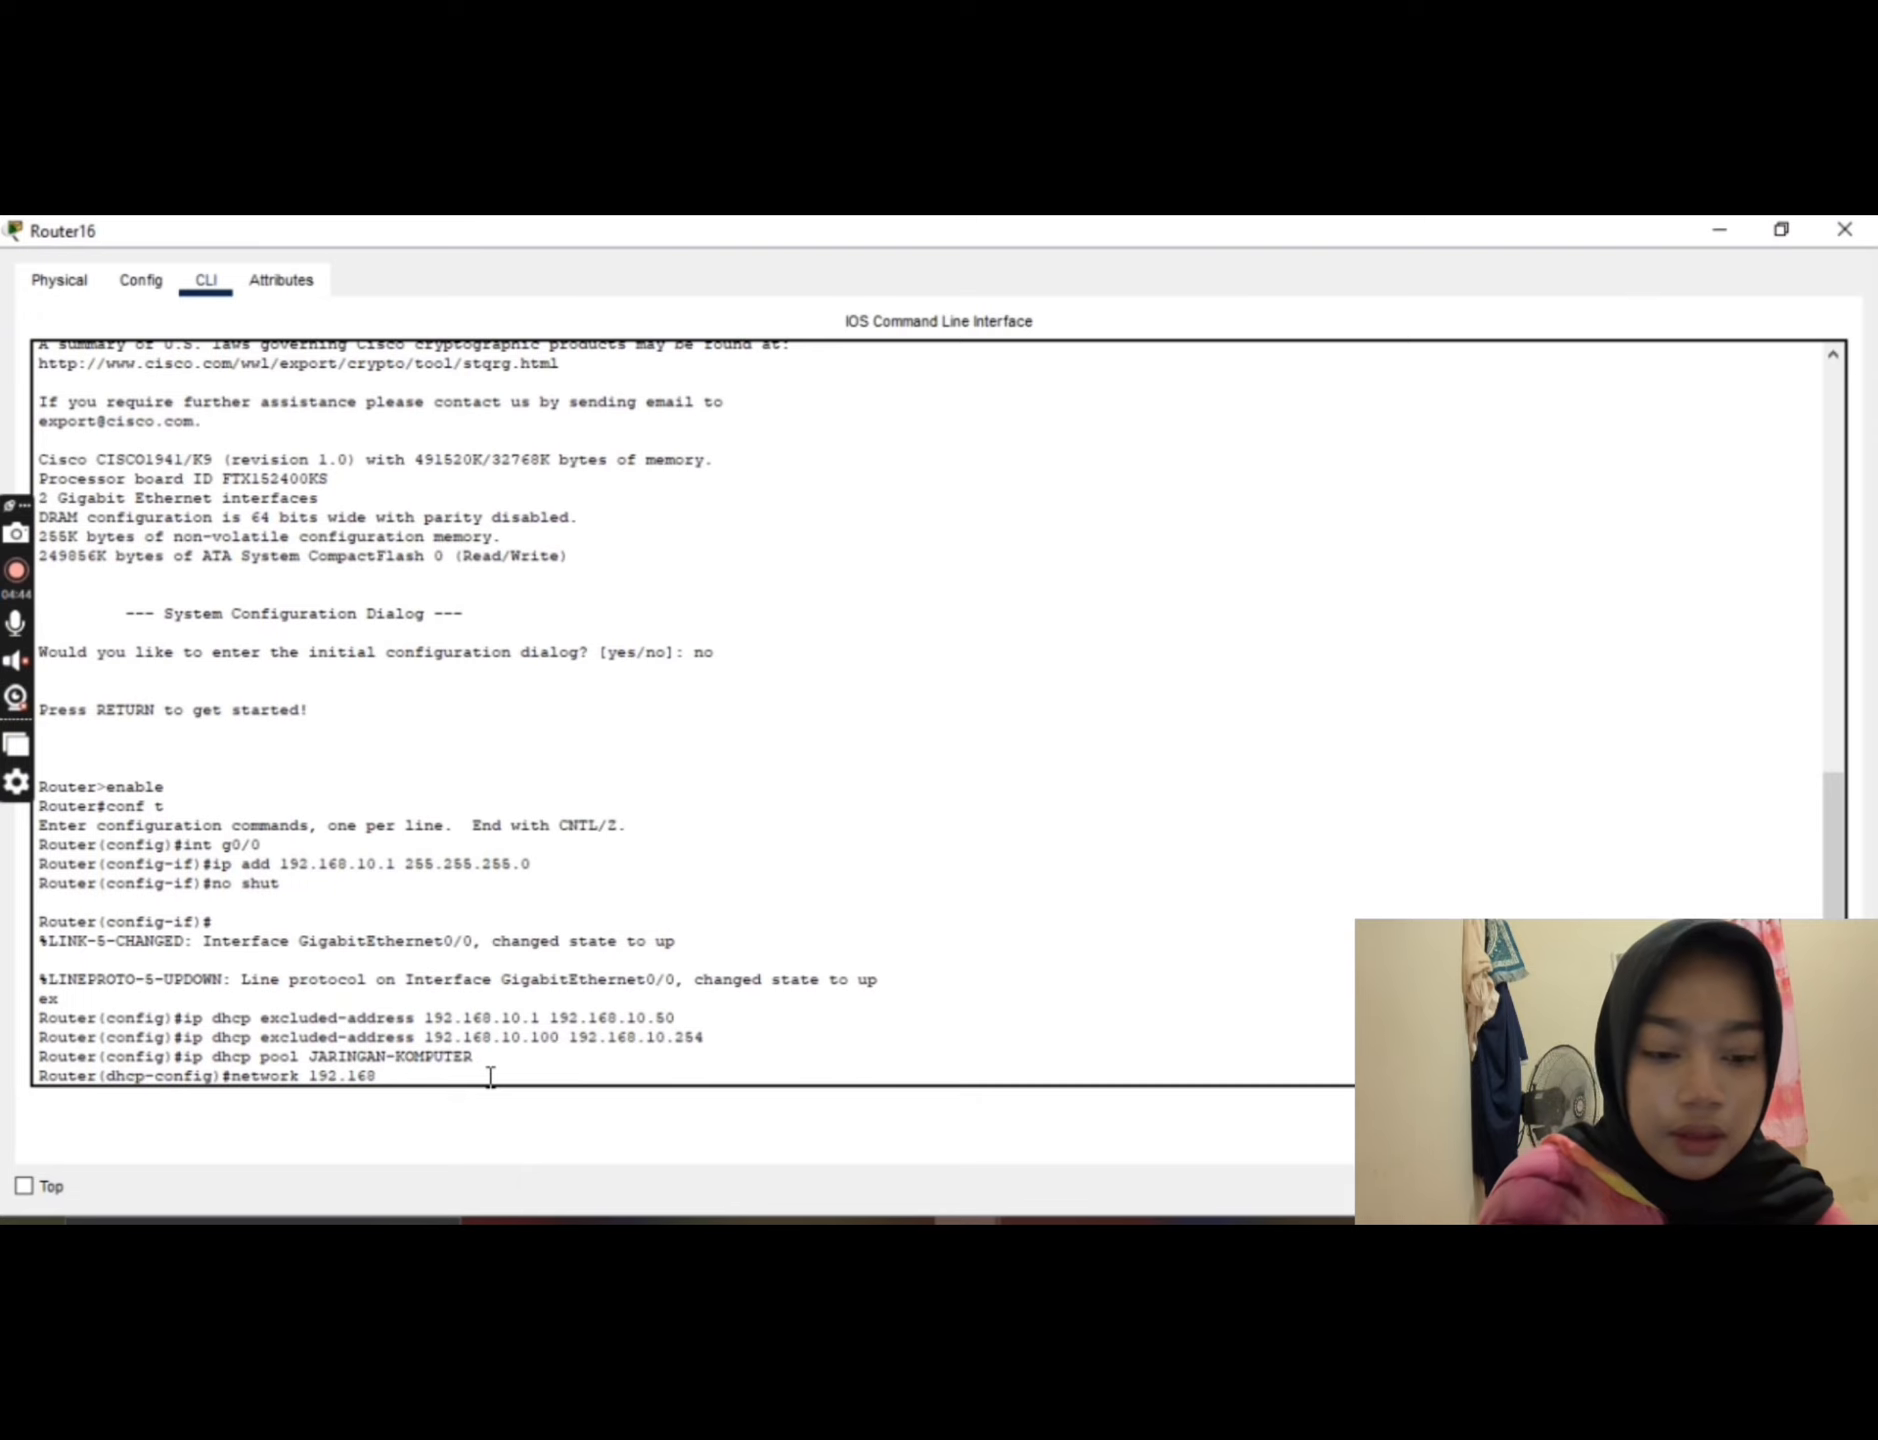
pyautogui.write('.')
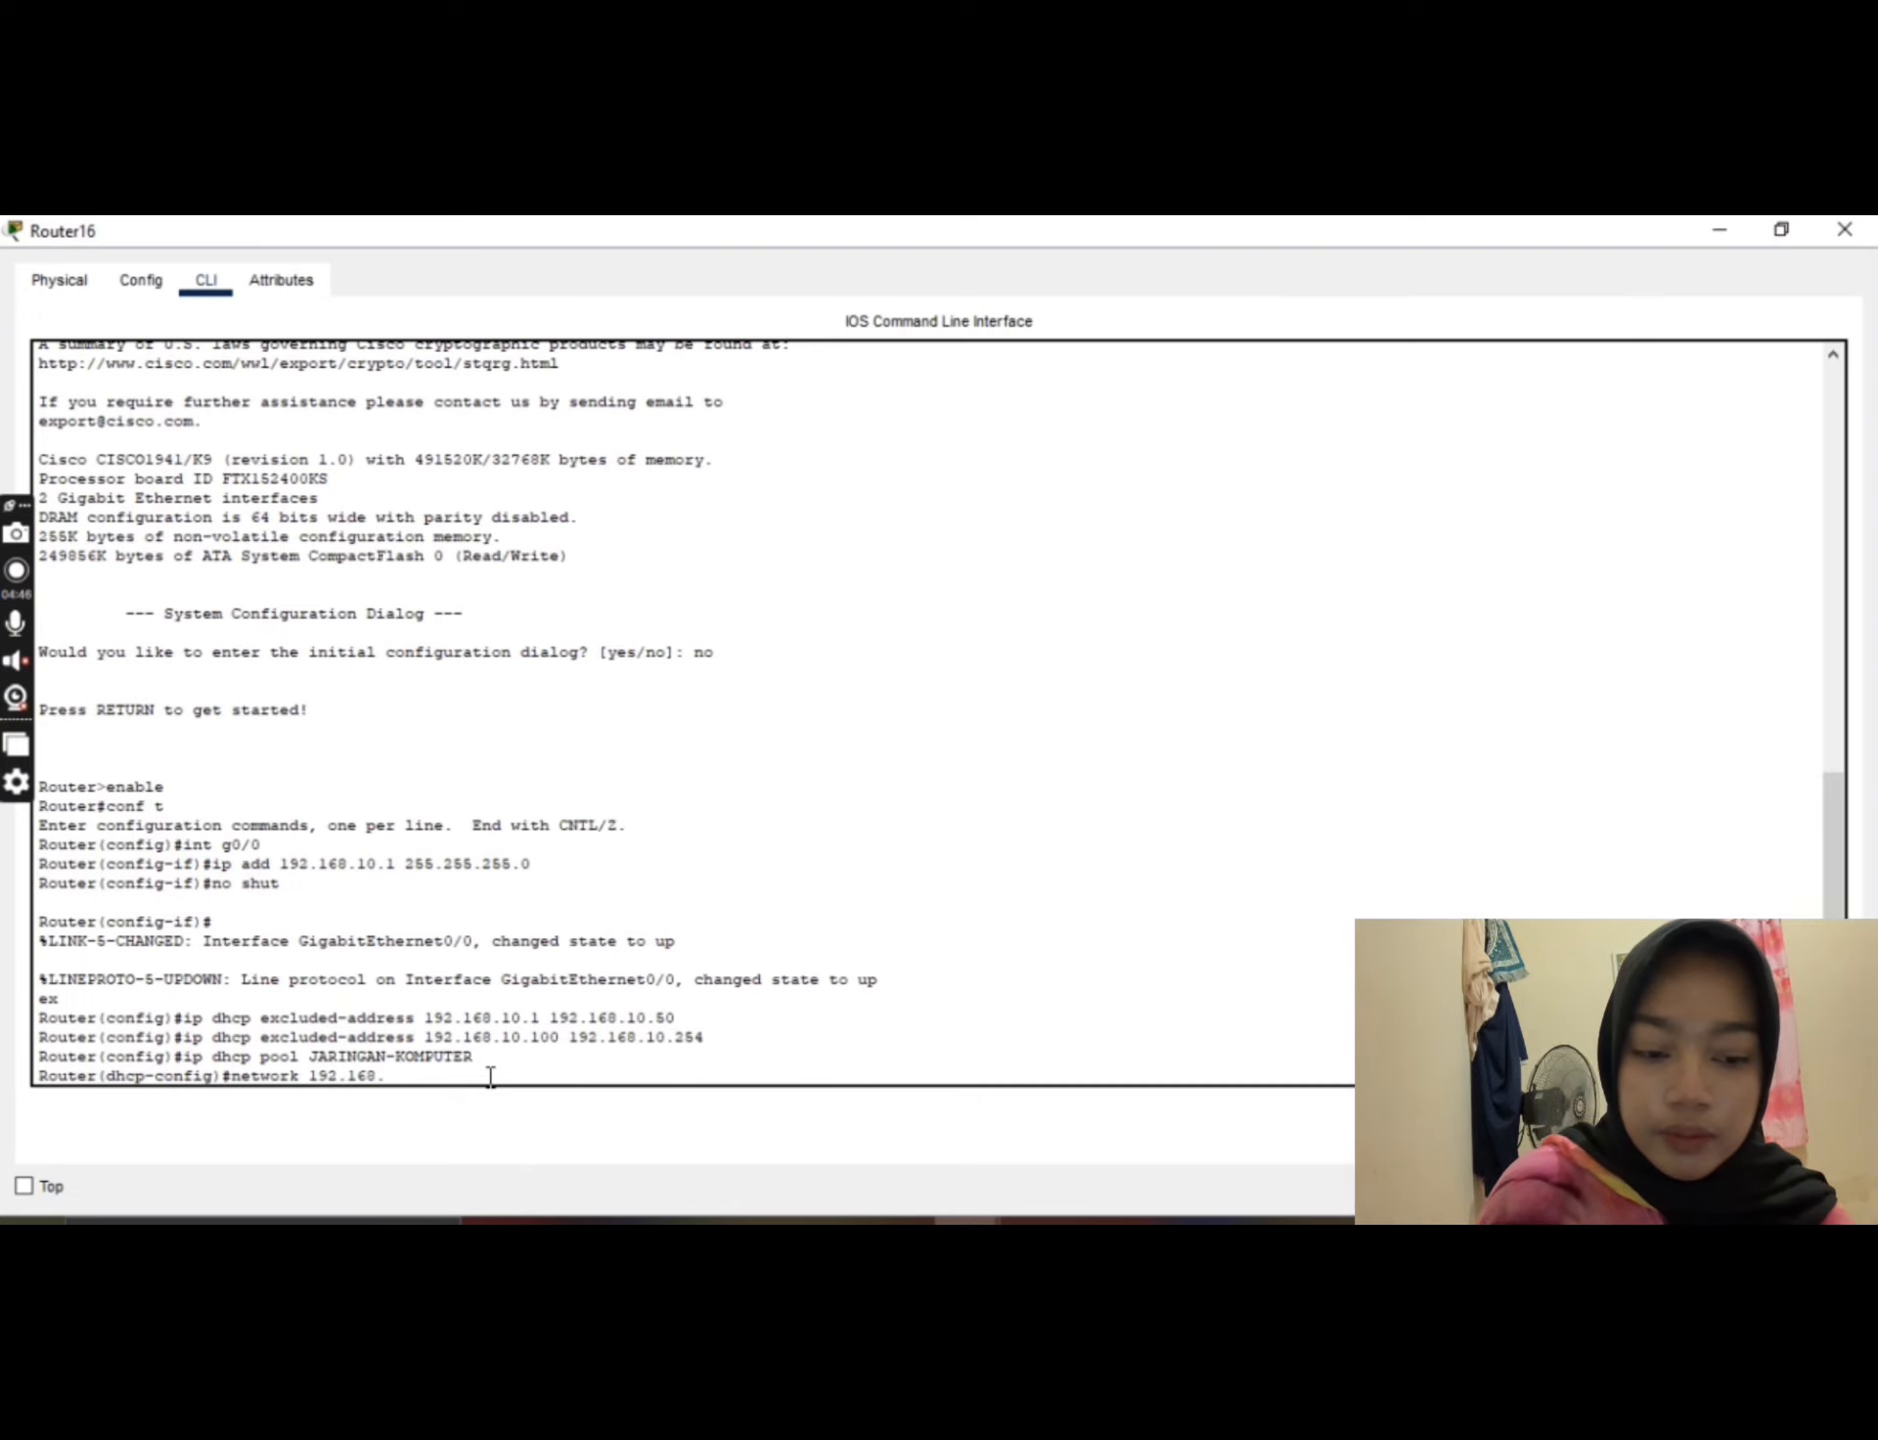
pyautogui.write('10')
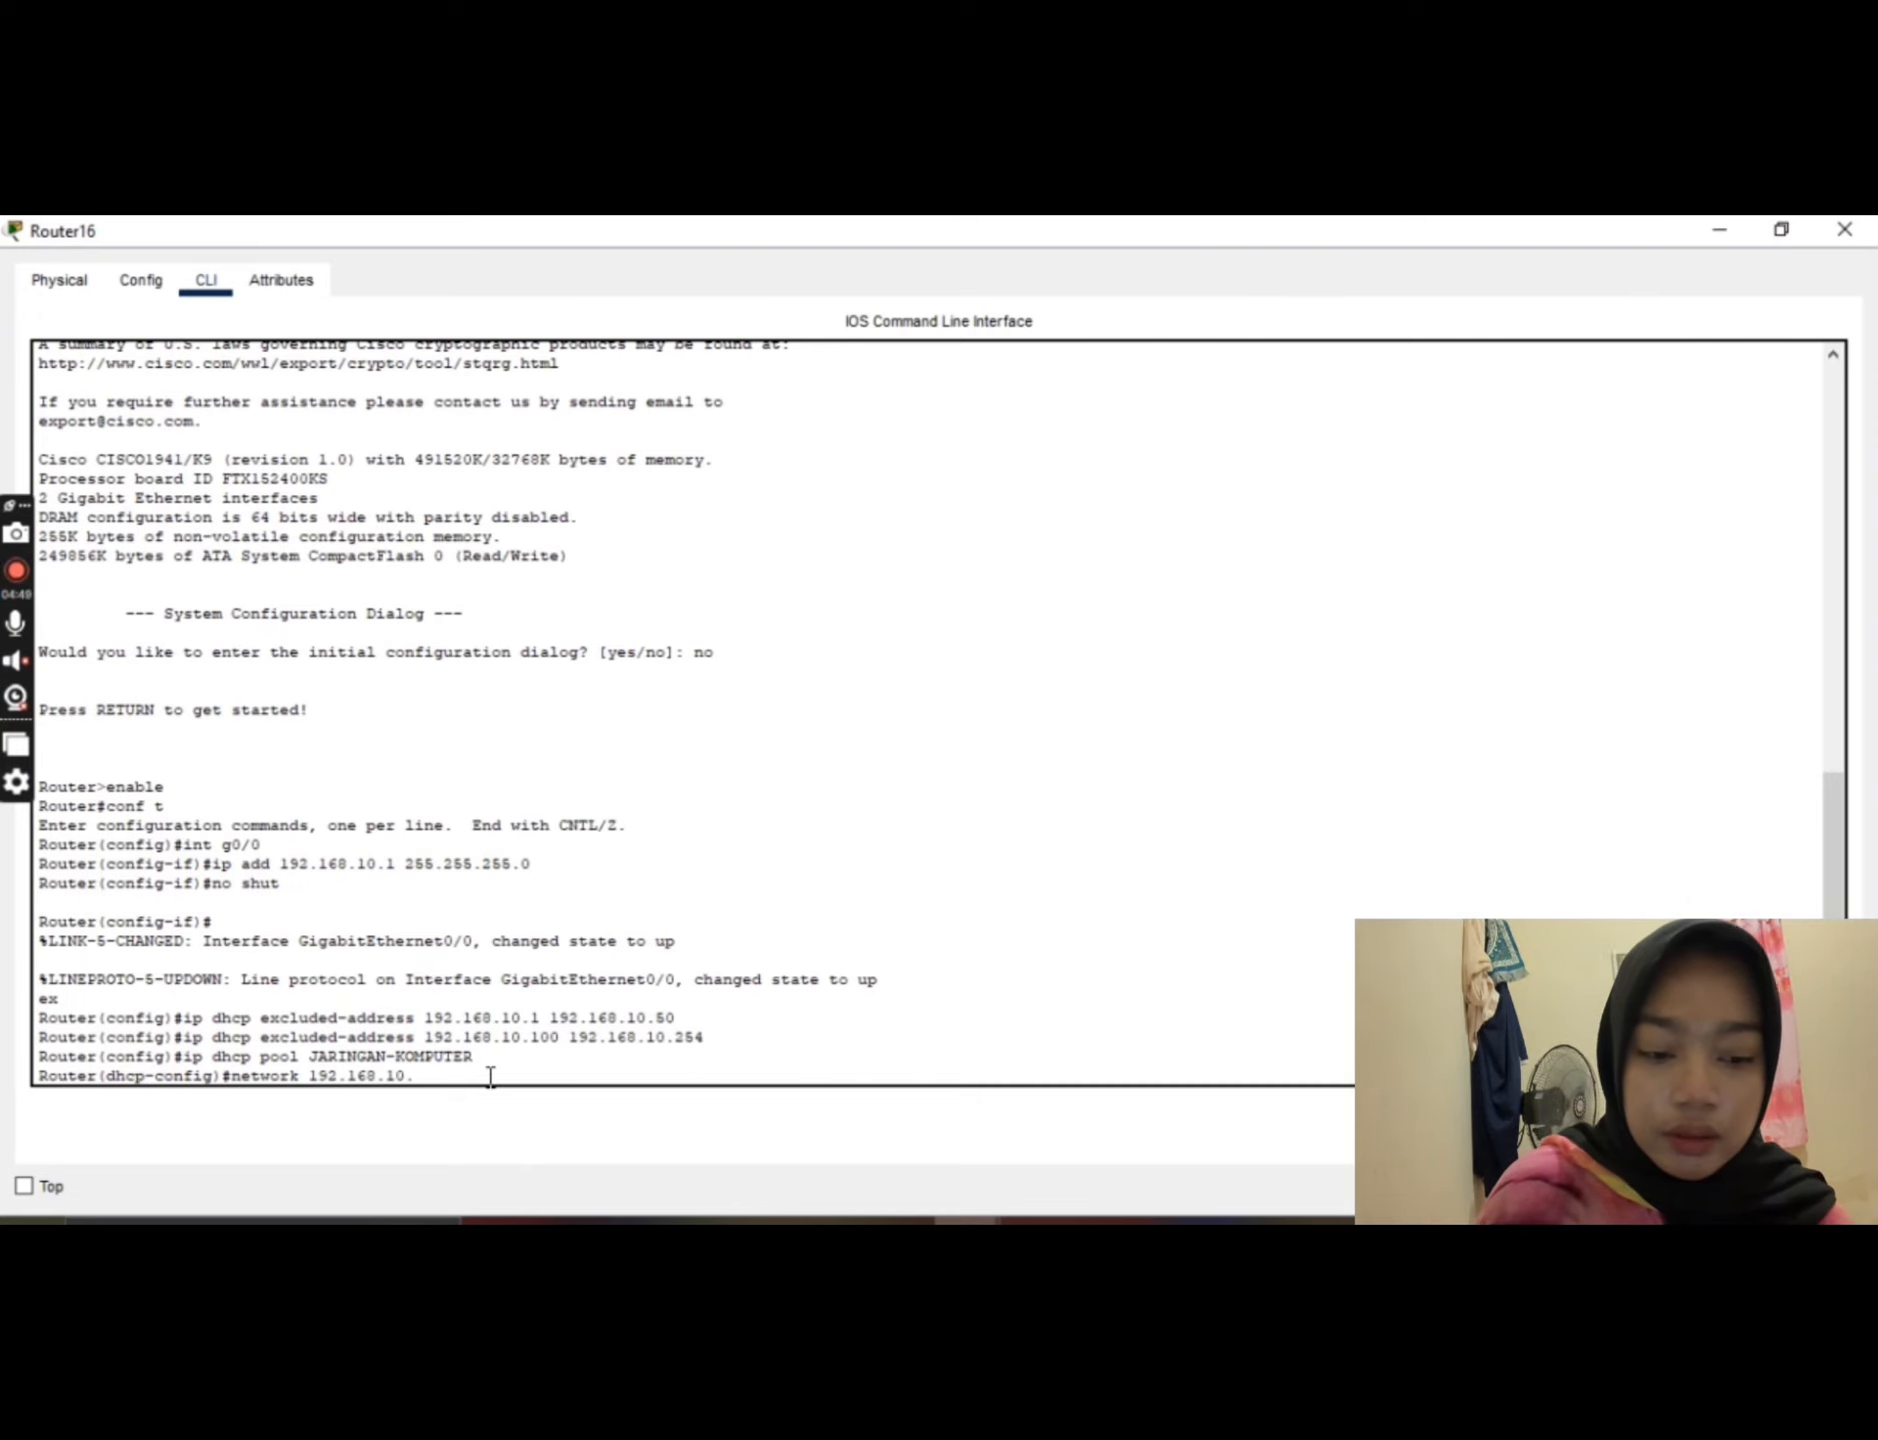
pyautogui.write('.0')
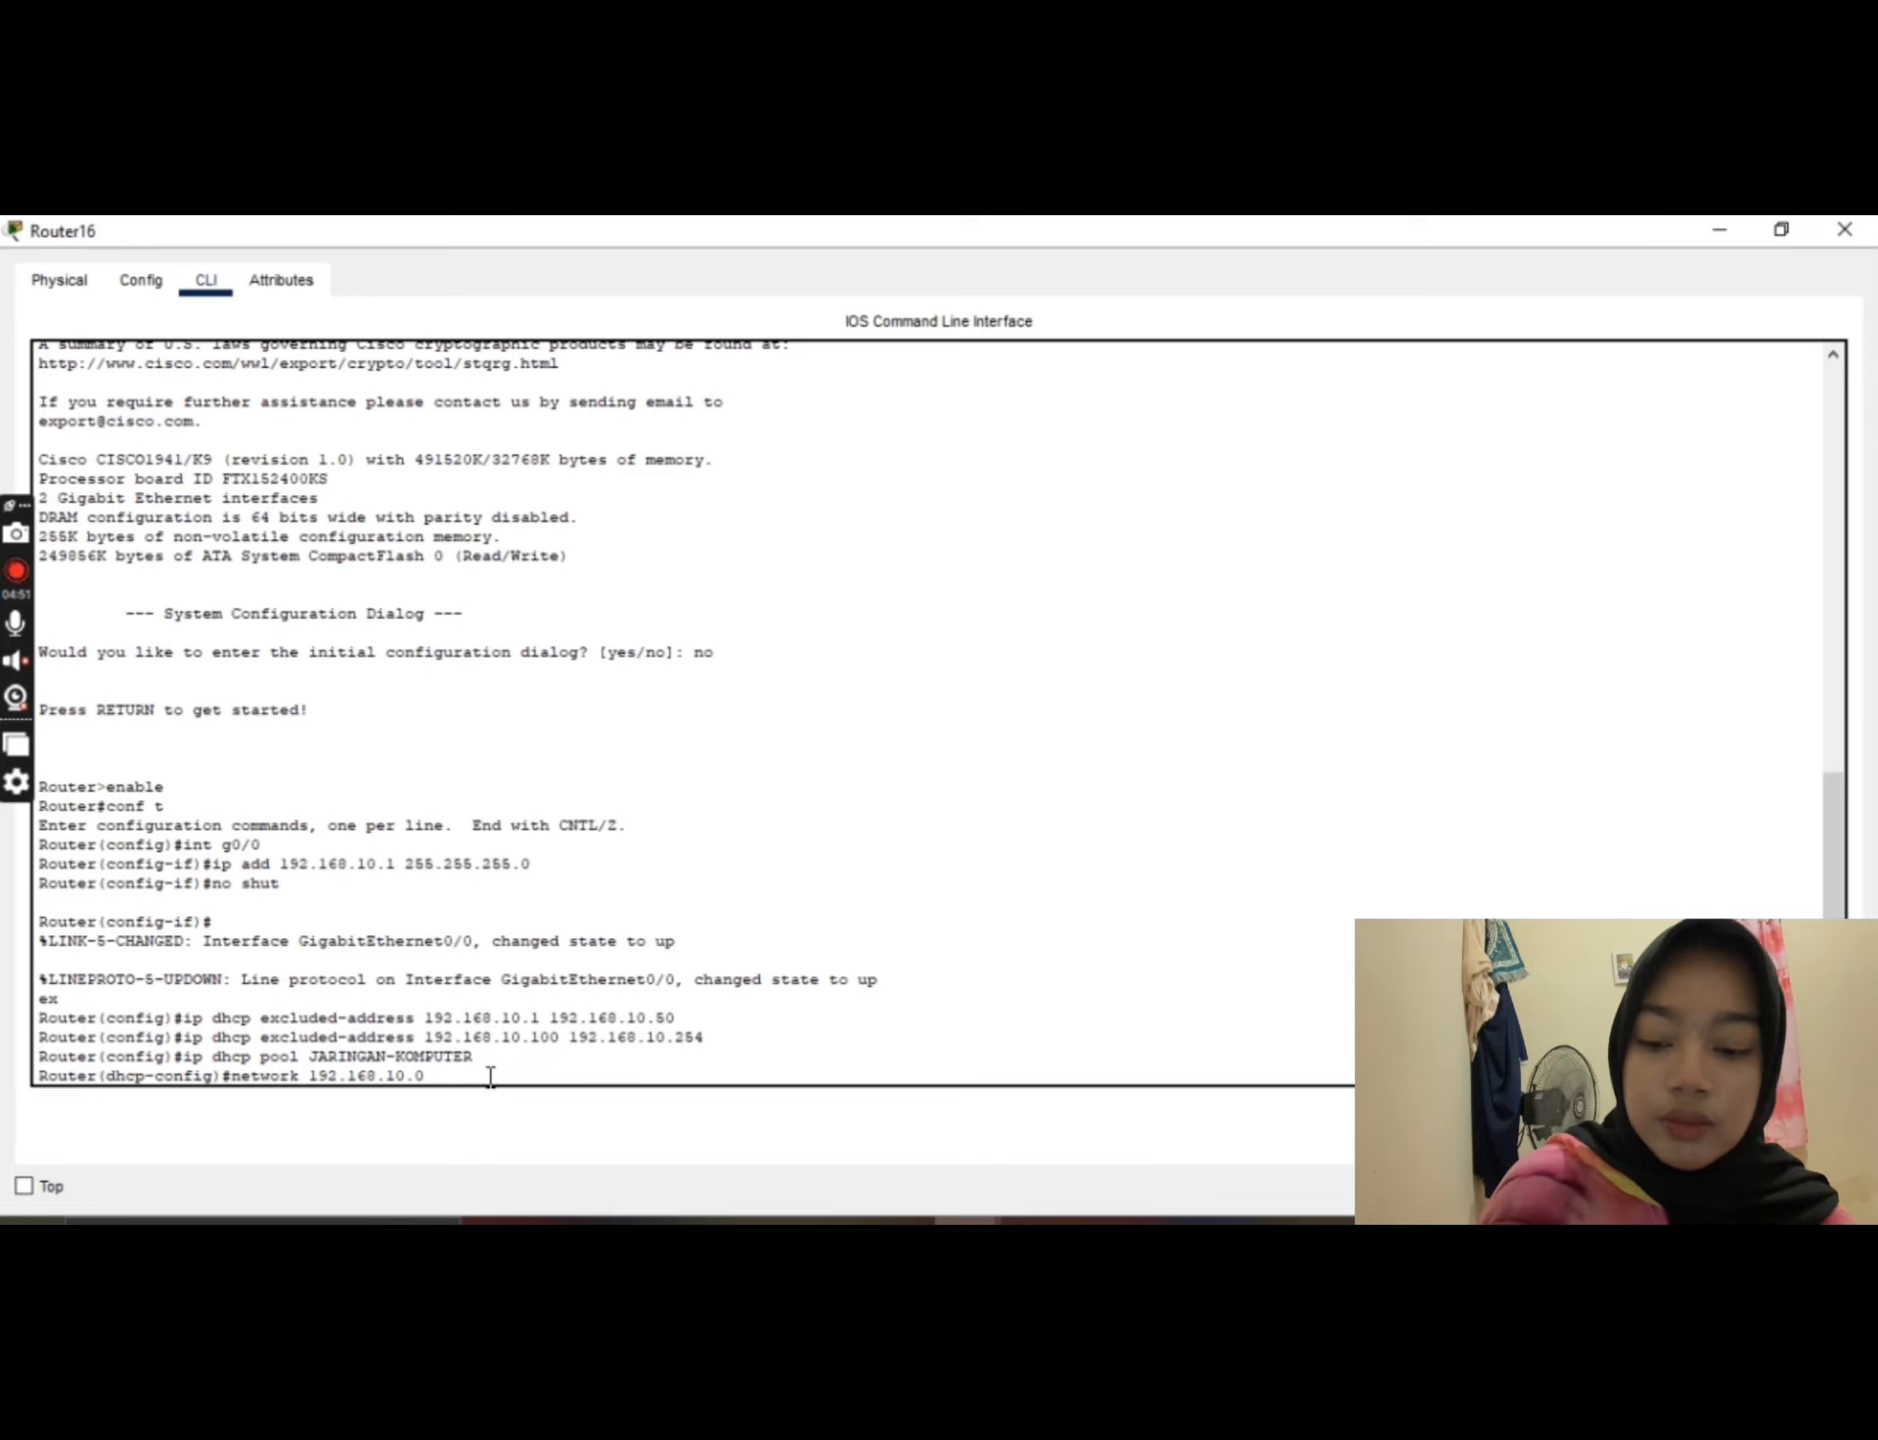
pyautogui.write(' 255.25')
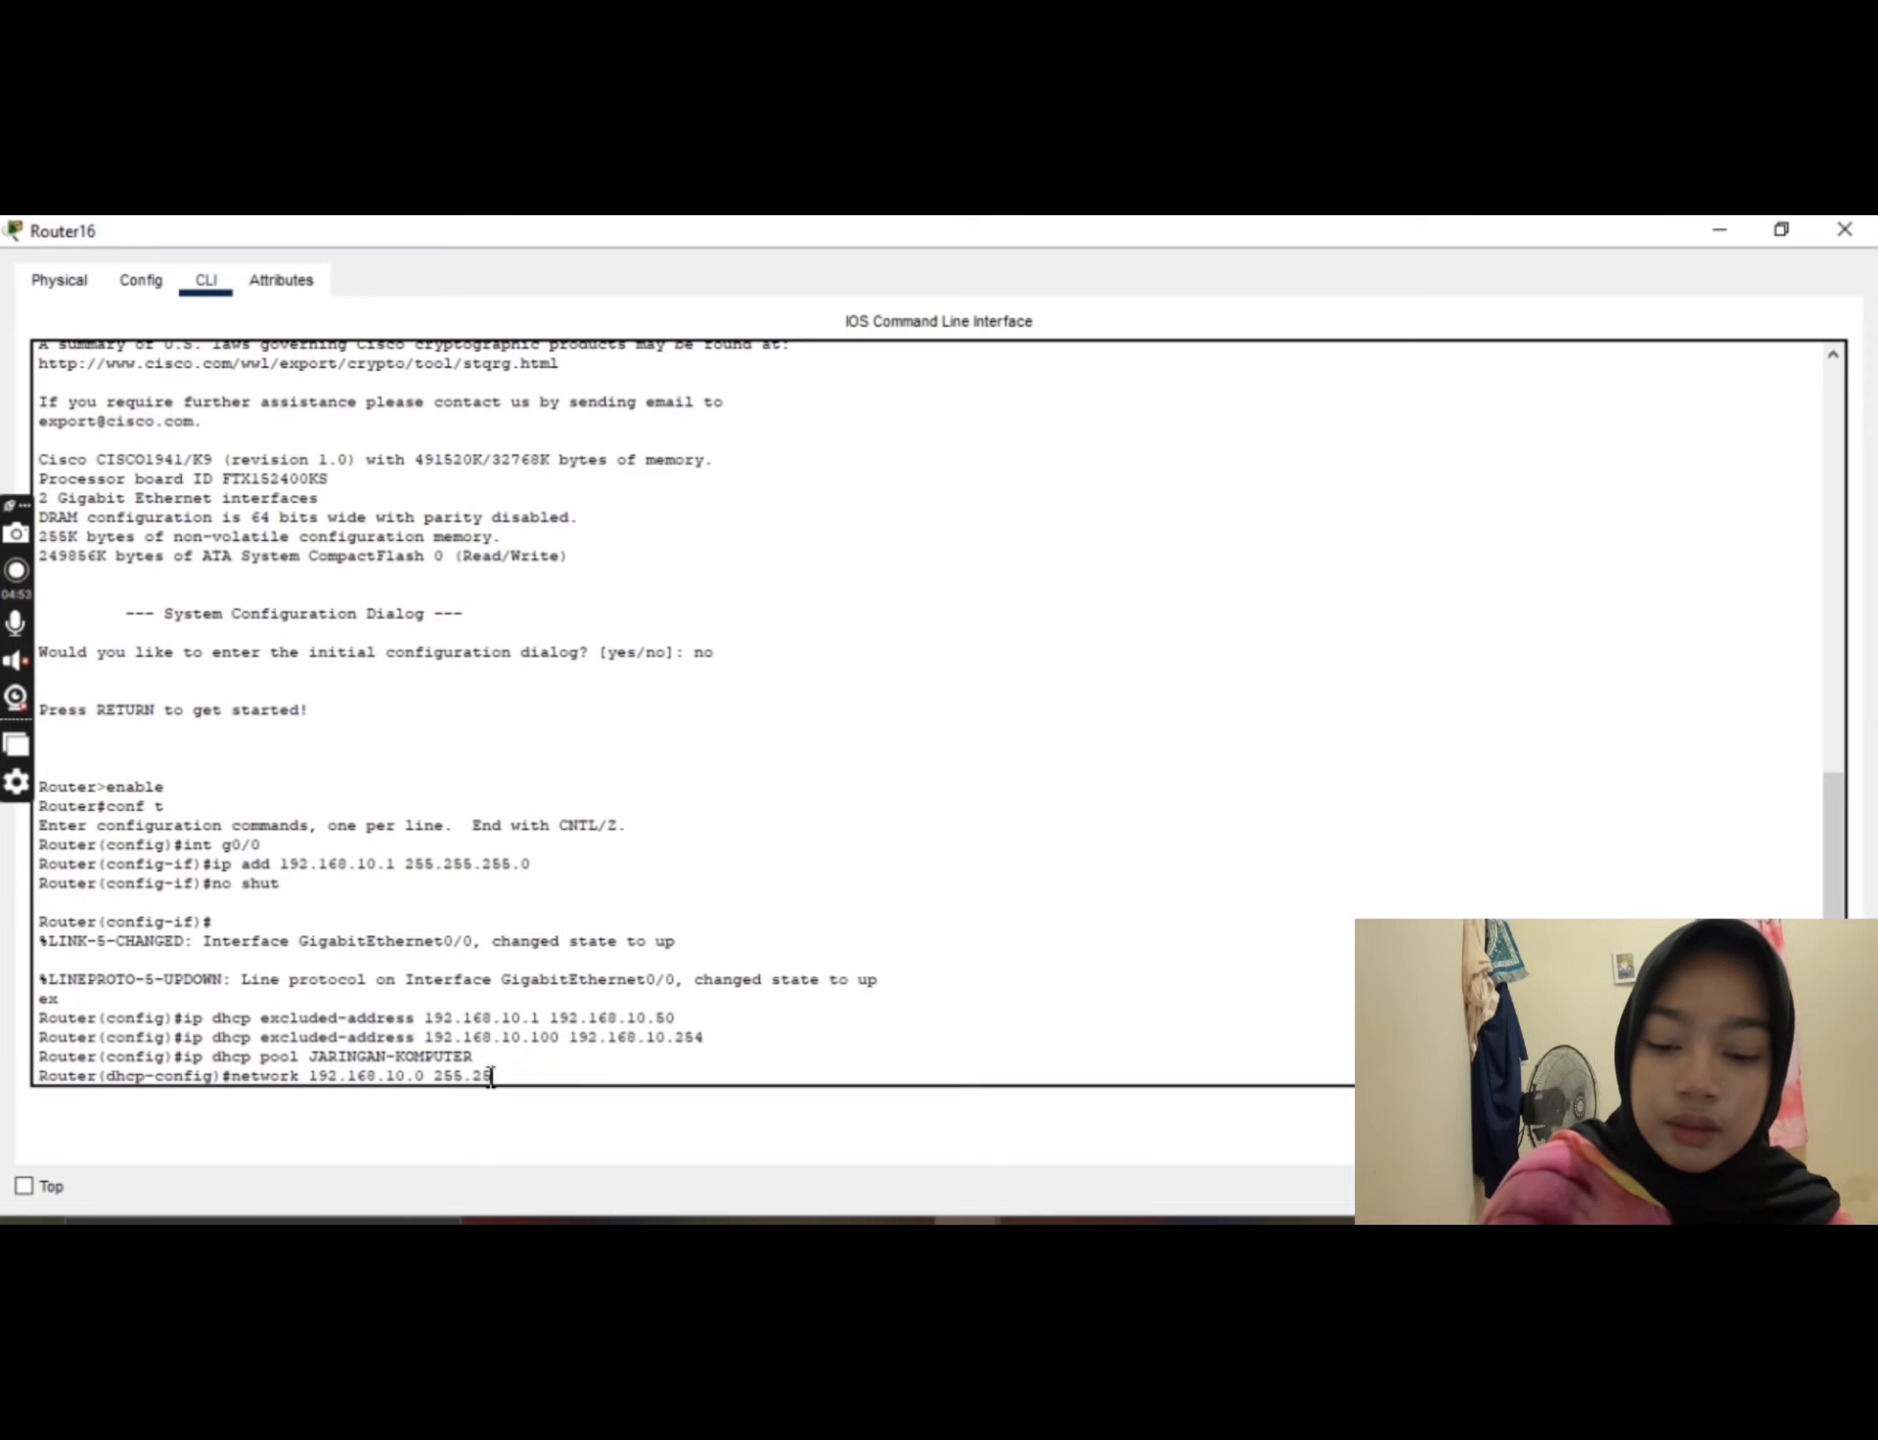
pyautogui.write('5.255')
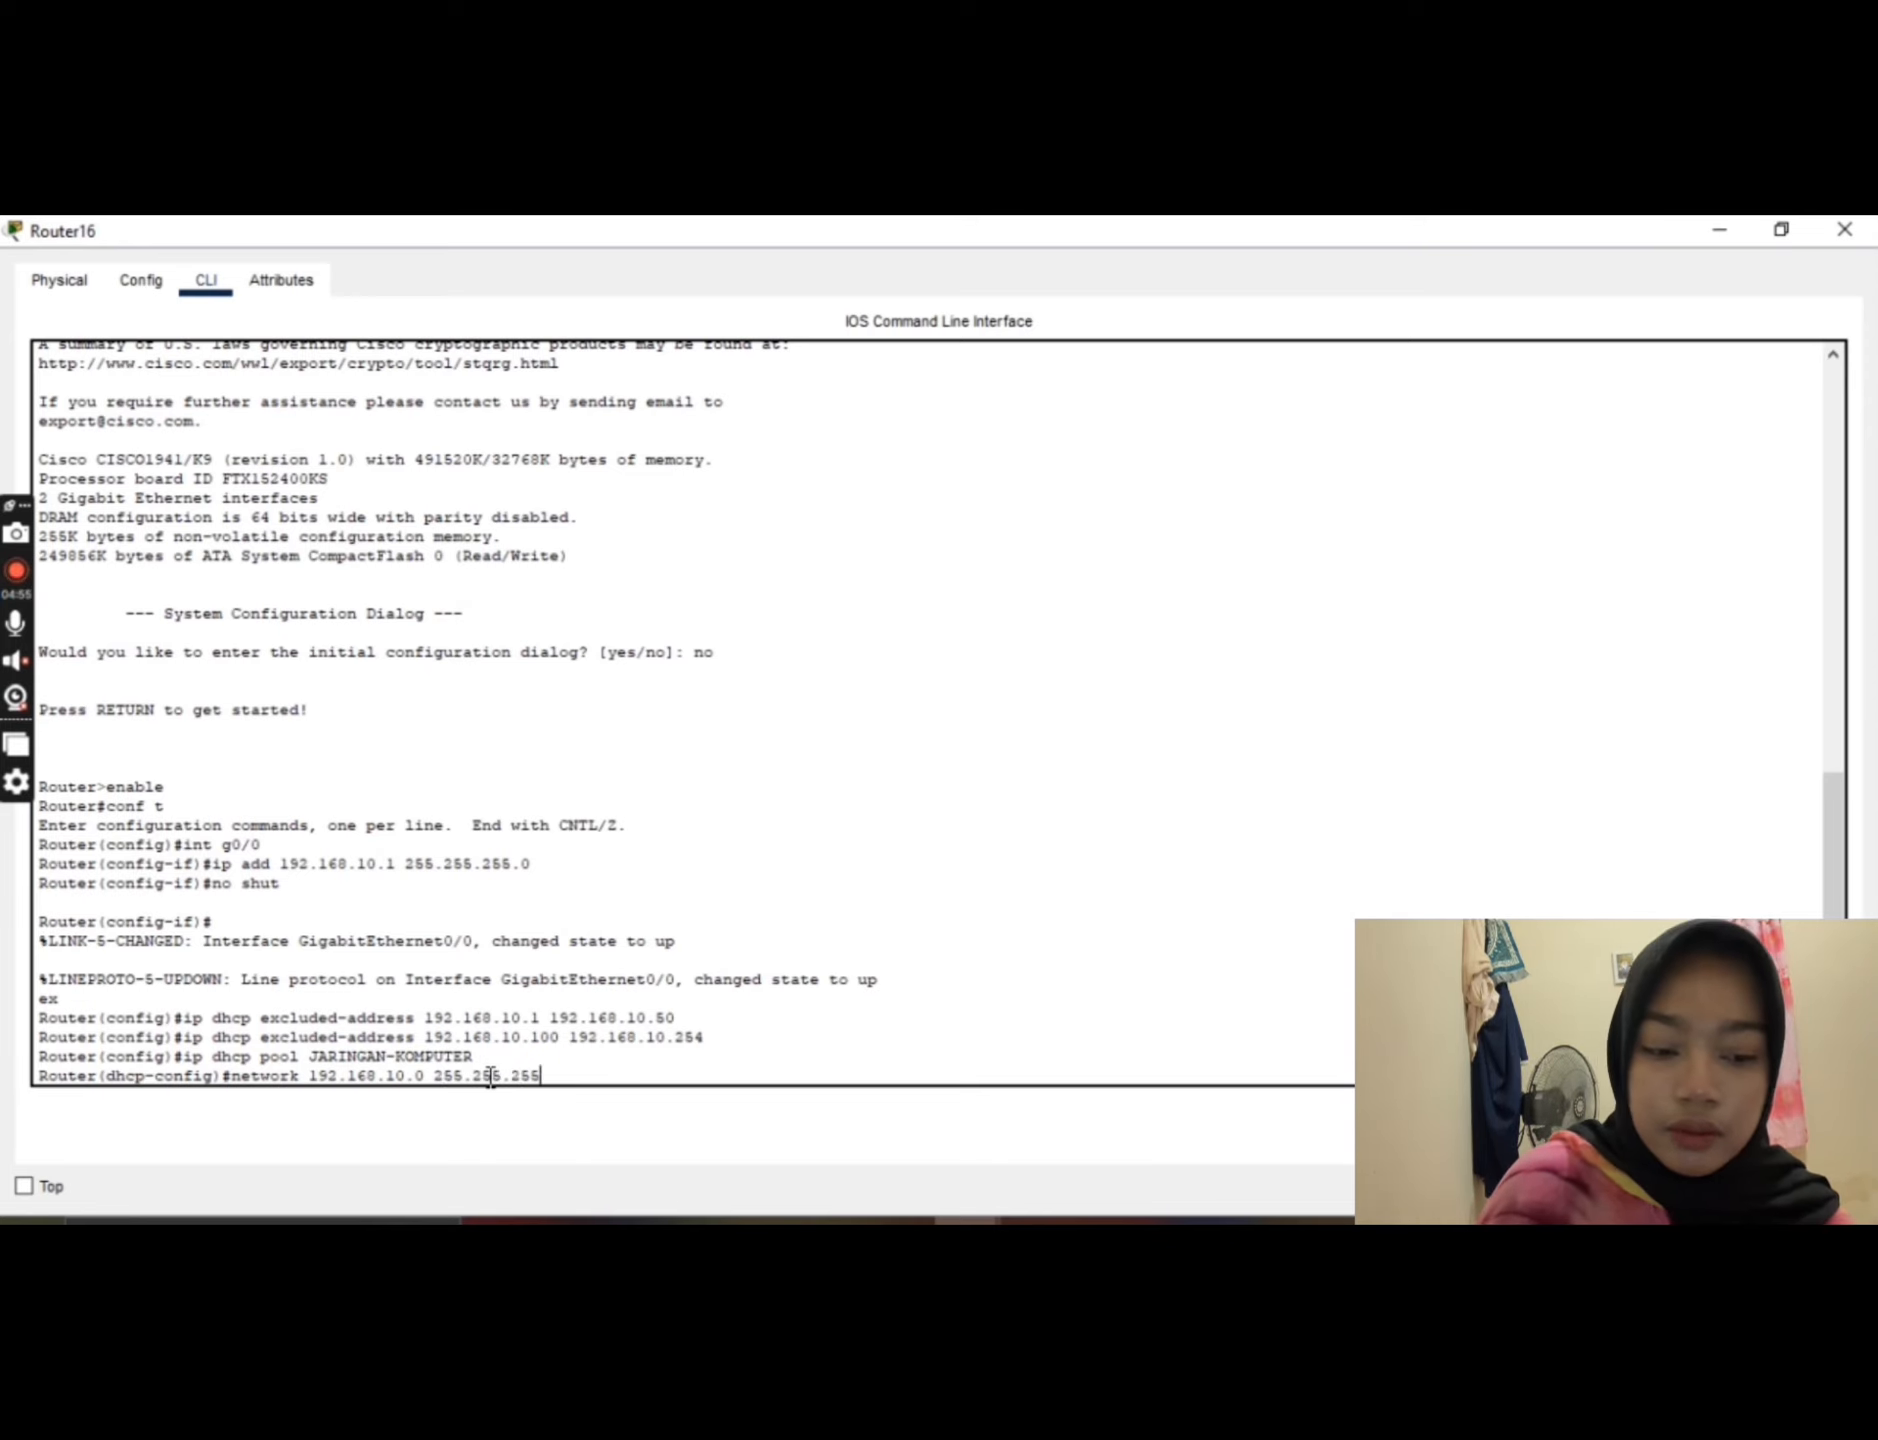
pyautogui.write('.0')
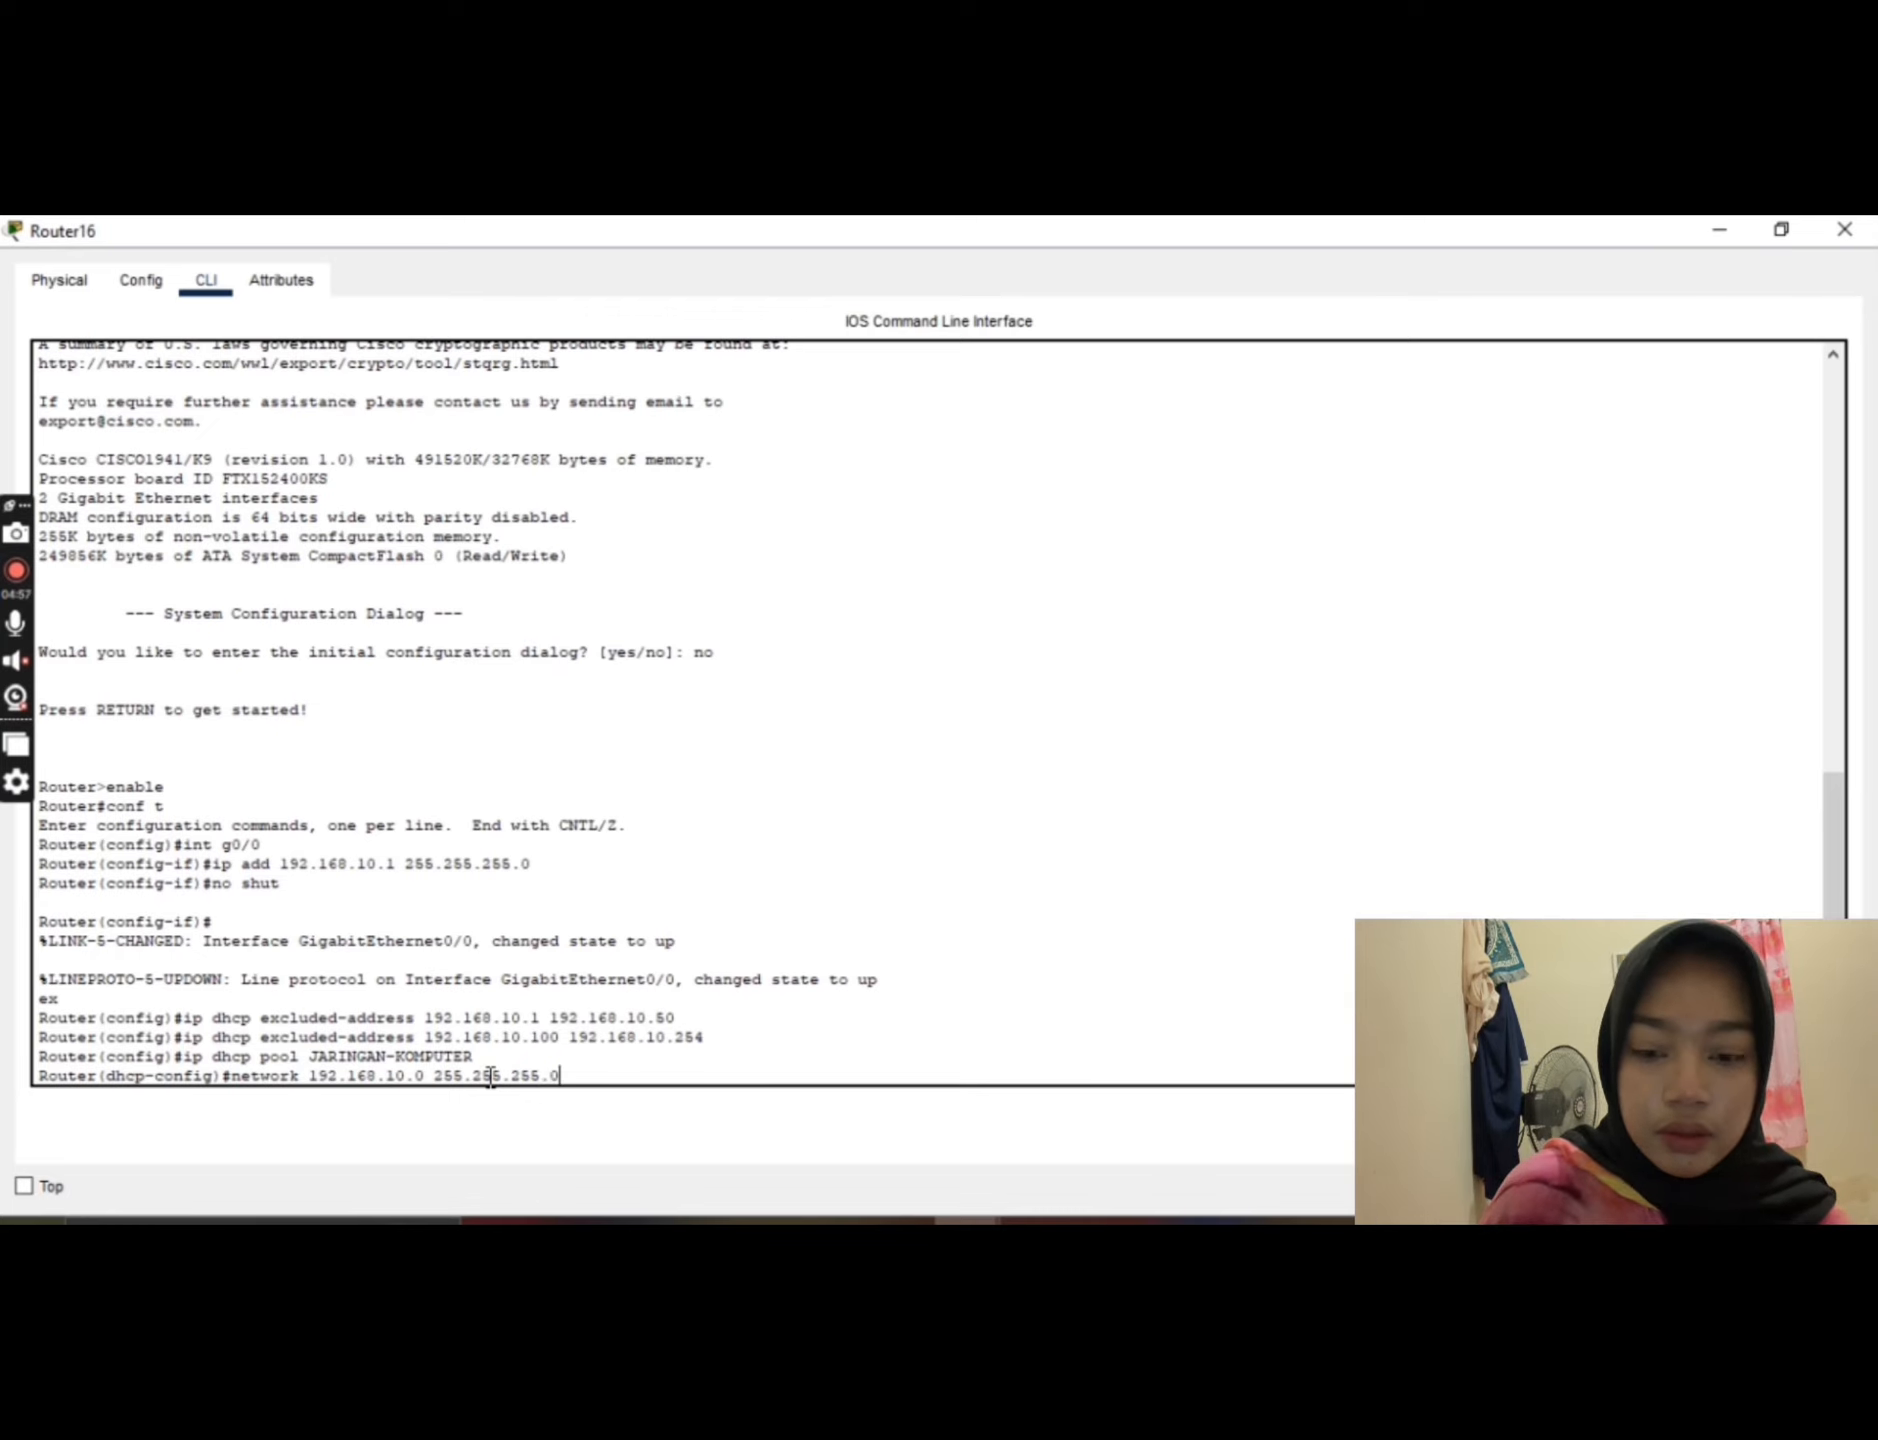
pyautogui.press('Return')
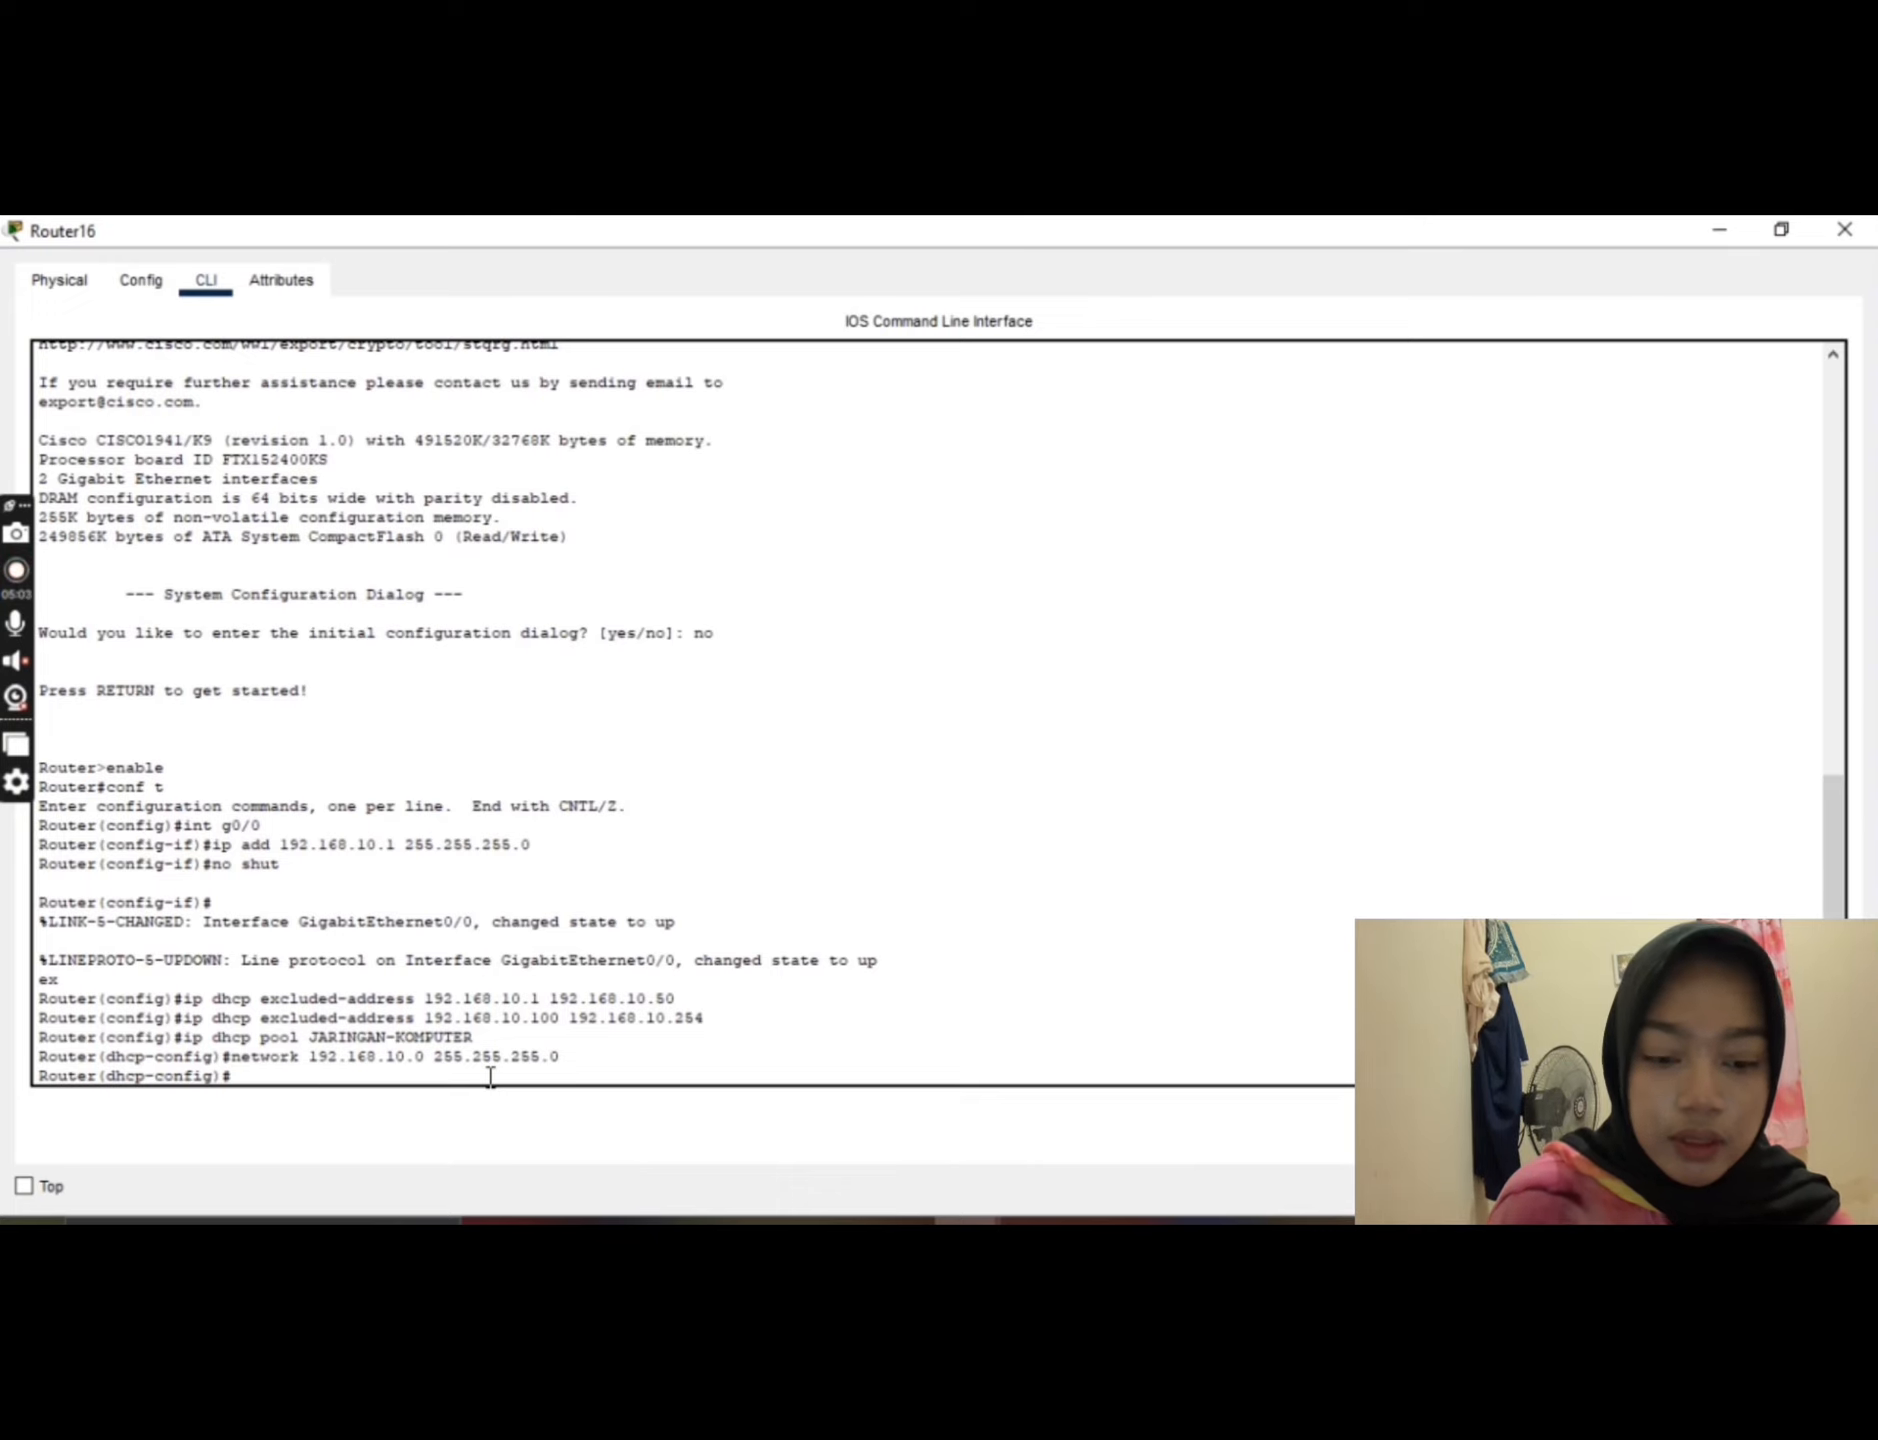
# Step: Try to set the DHCP pool's gateway to 192.168.10.1 by entering defauld-router 192.168.10.1
pyautogui.write('de')
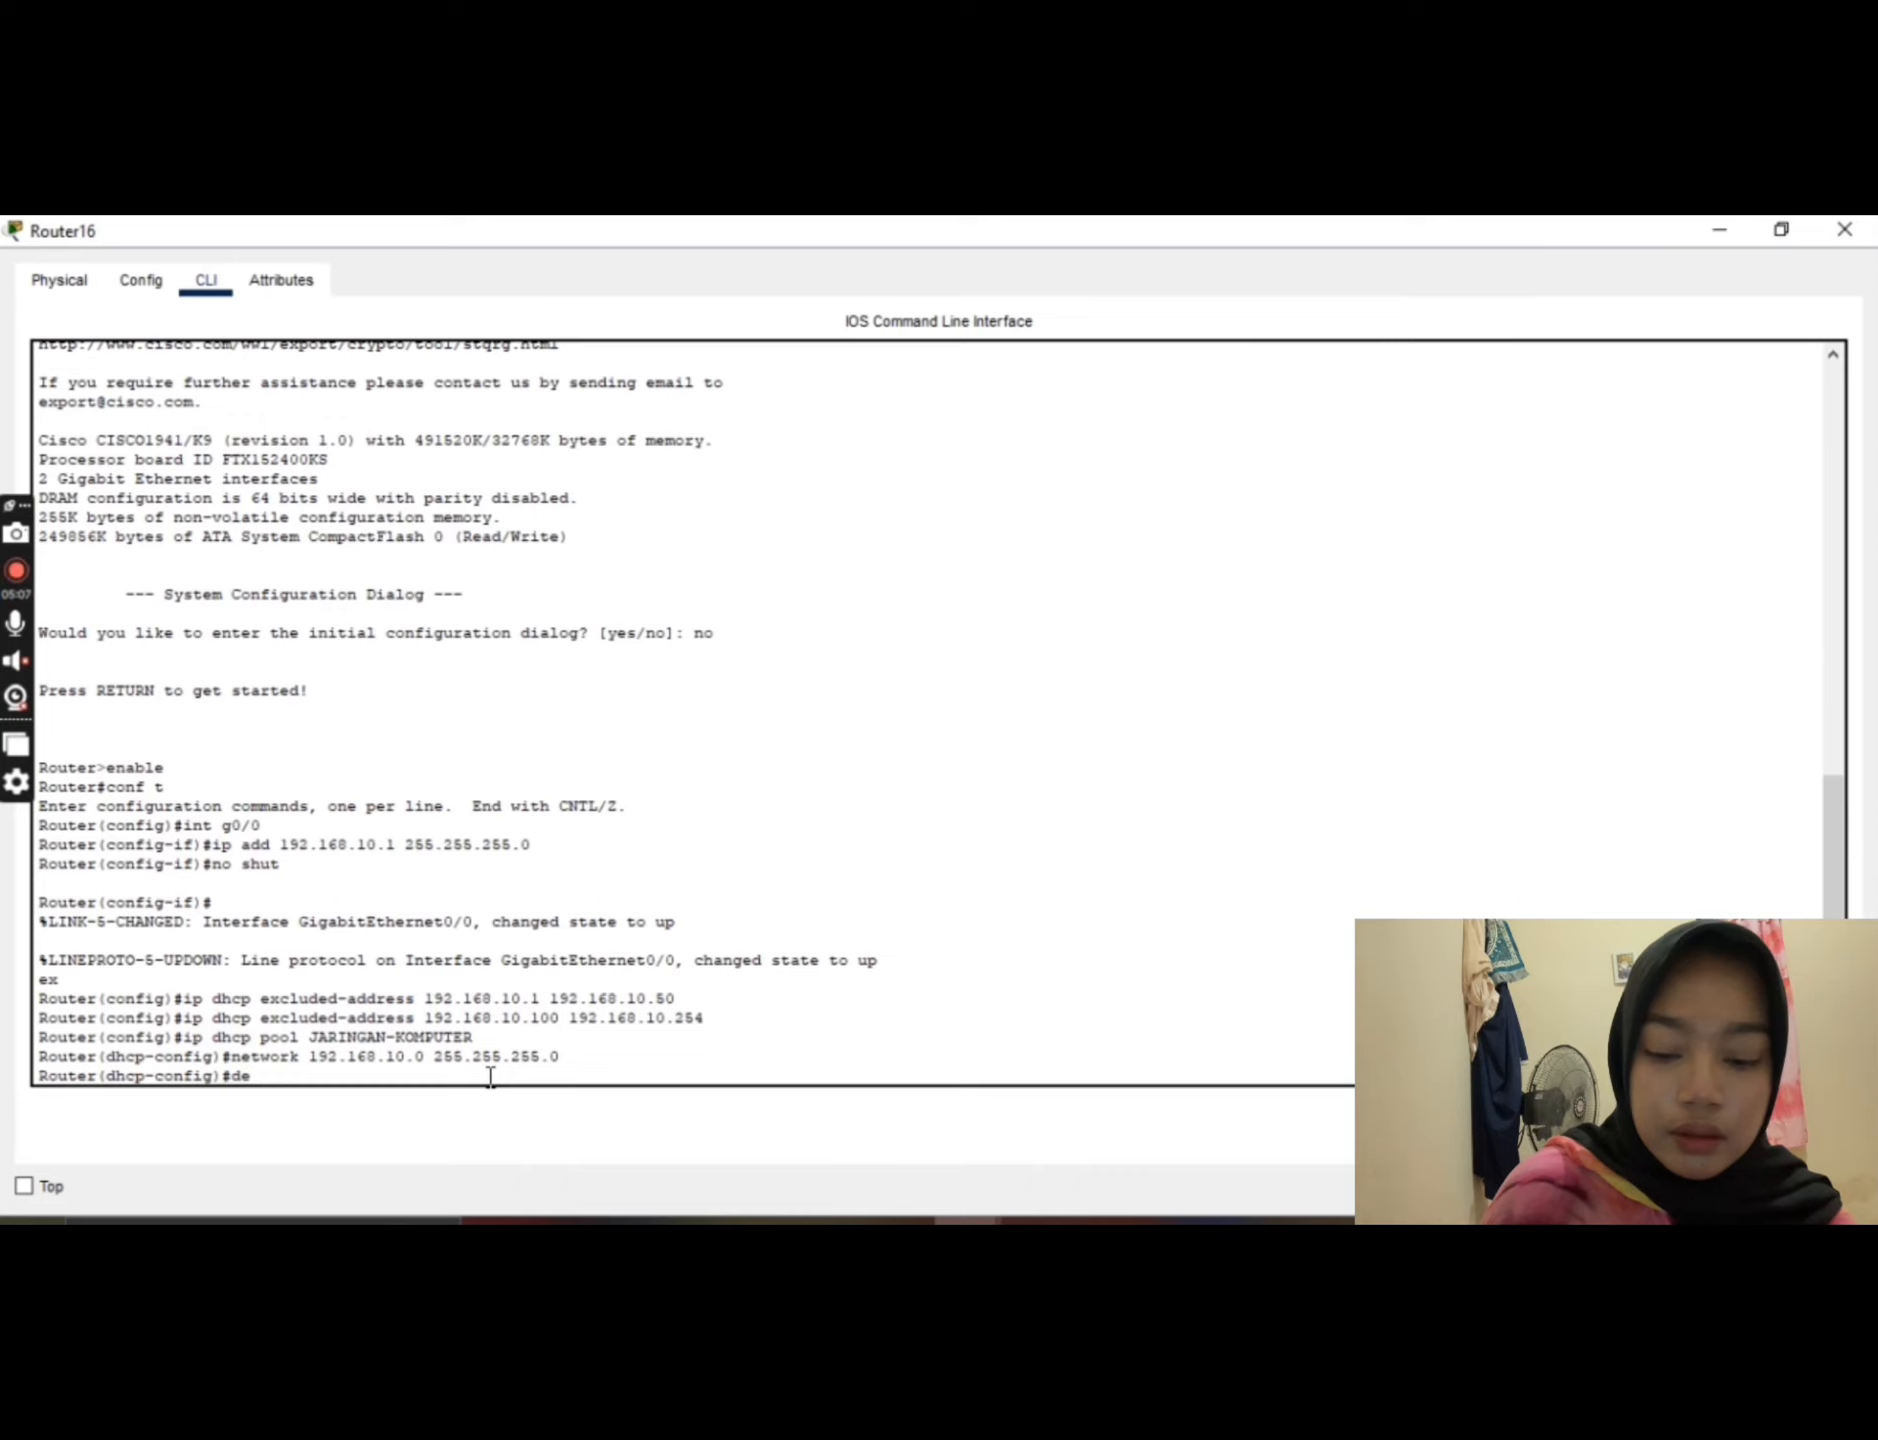
pyautogui.write('faul')
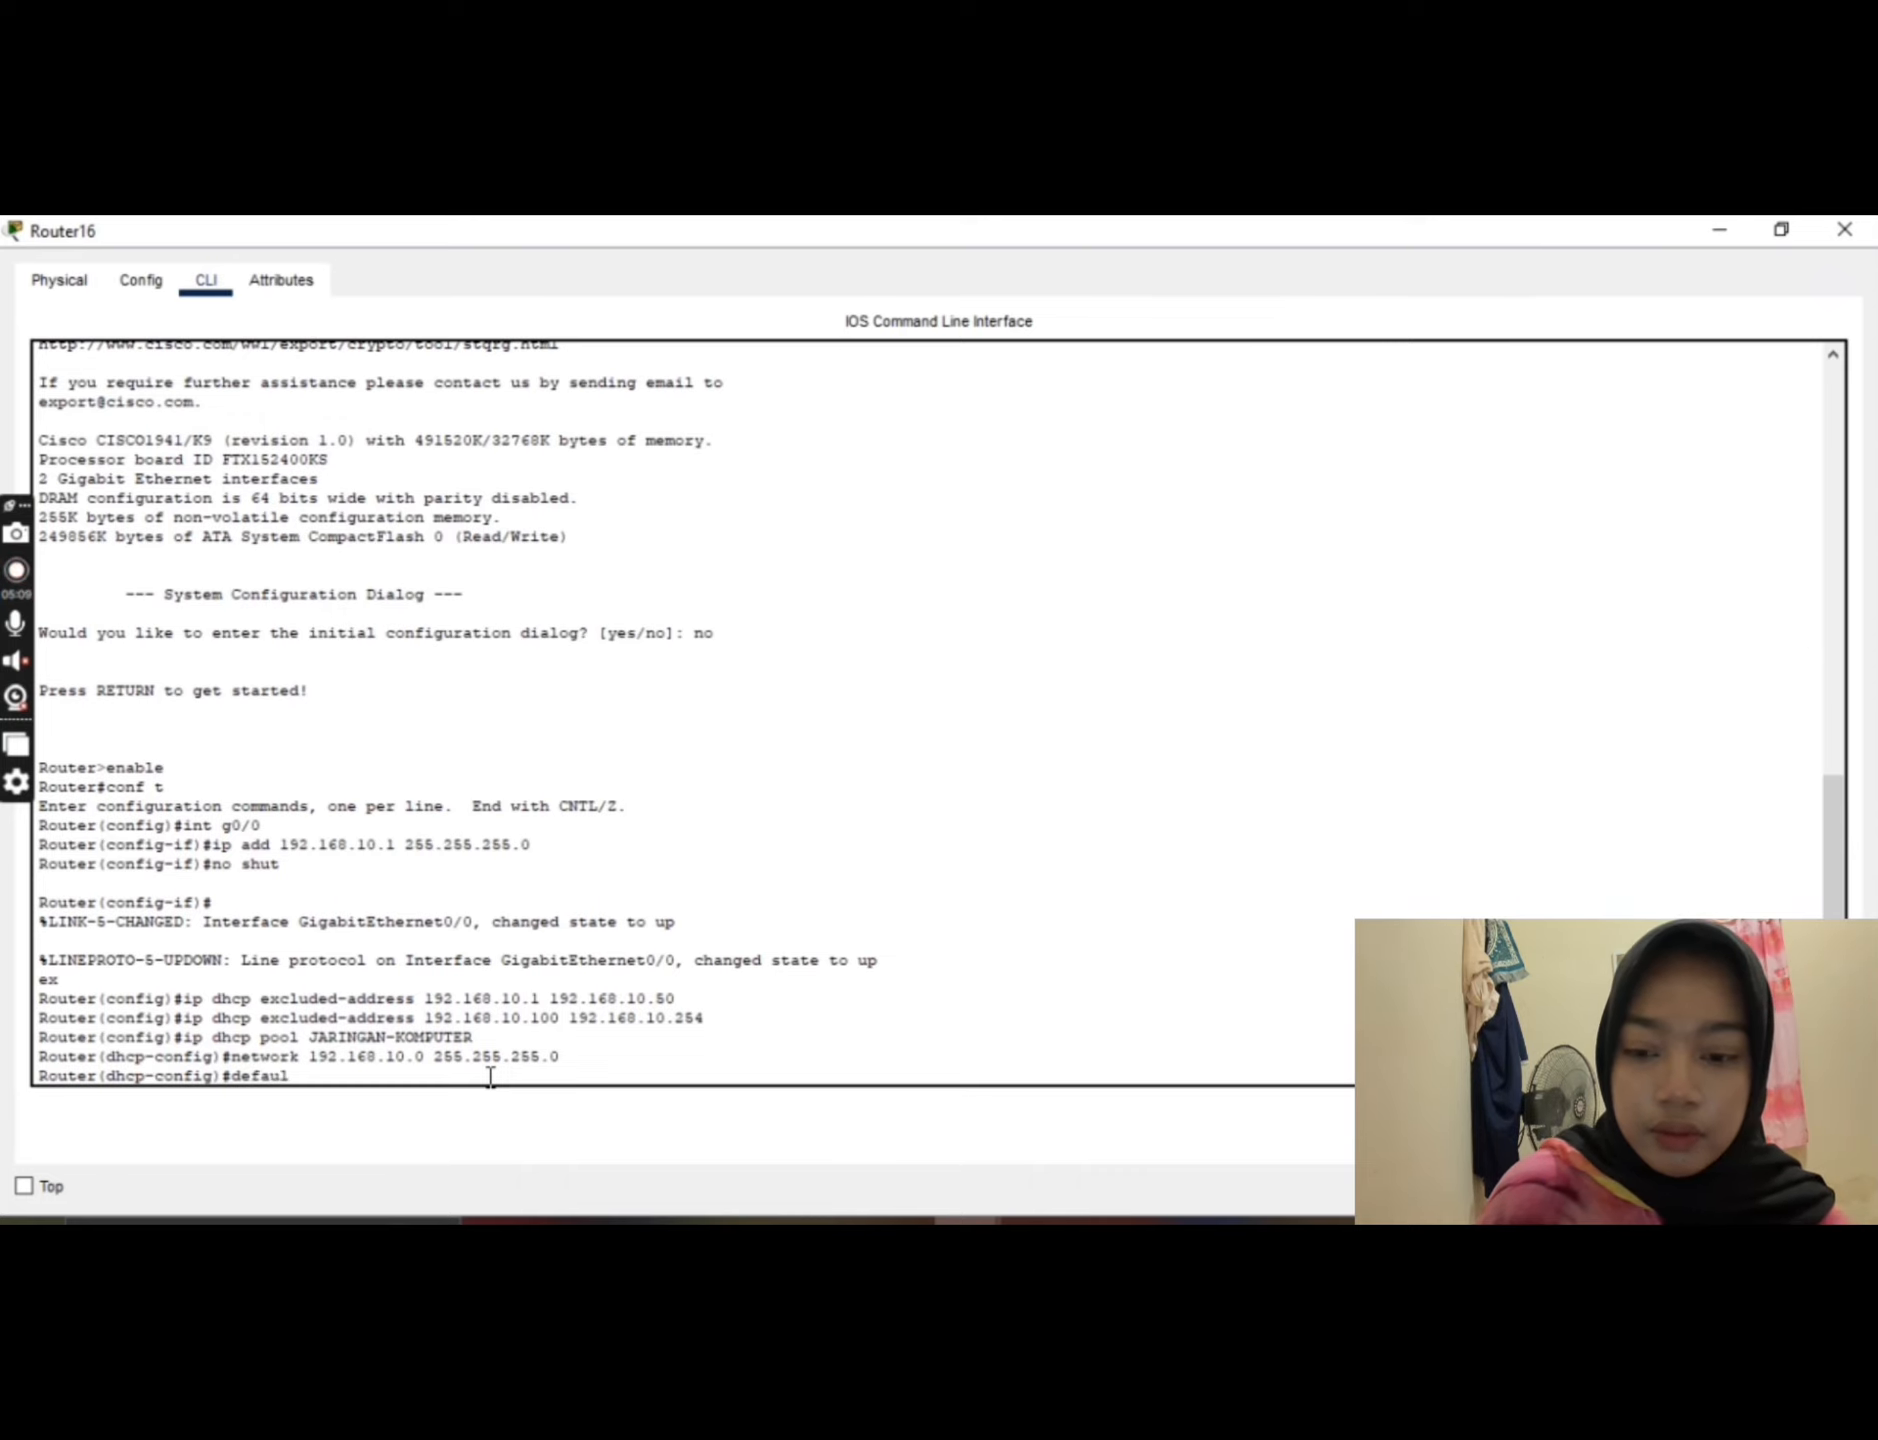
pyautogui.write('t')
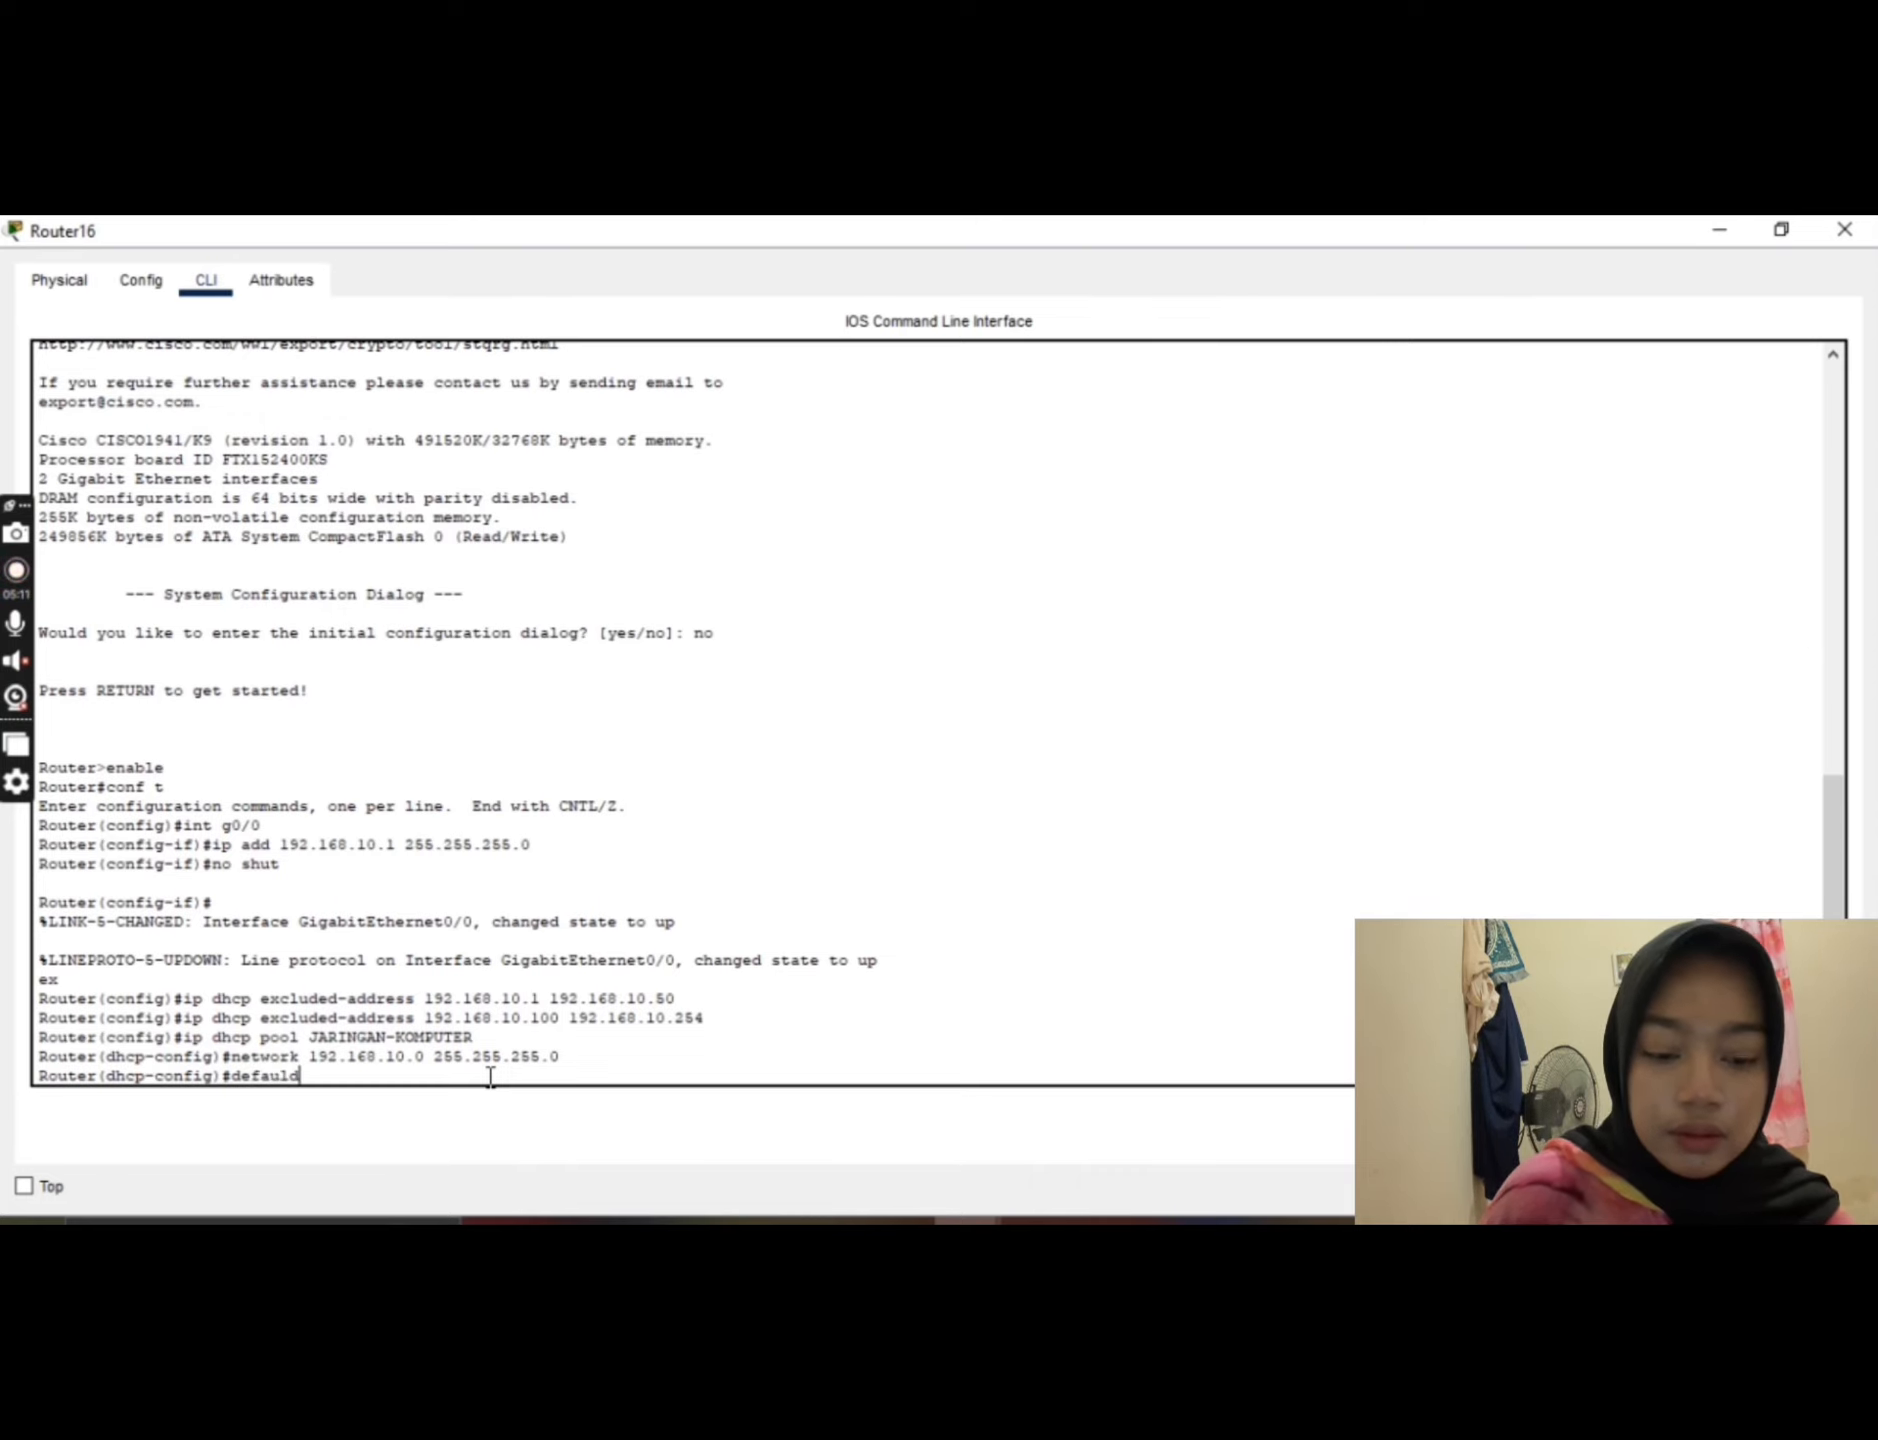
pyautogui.write('-route')
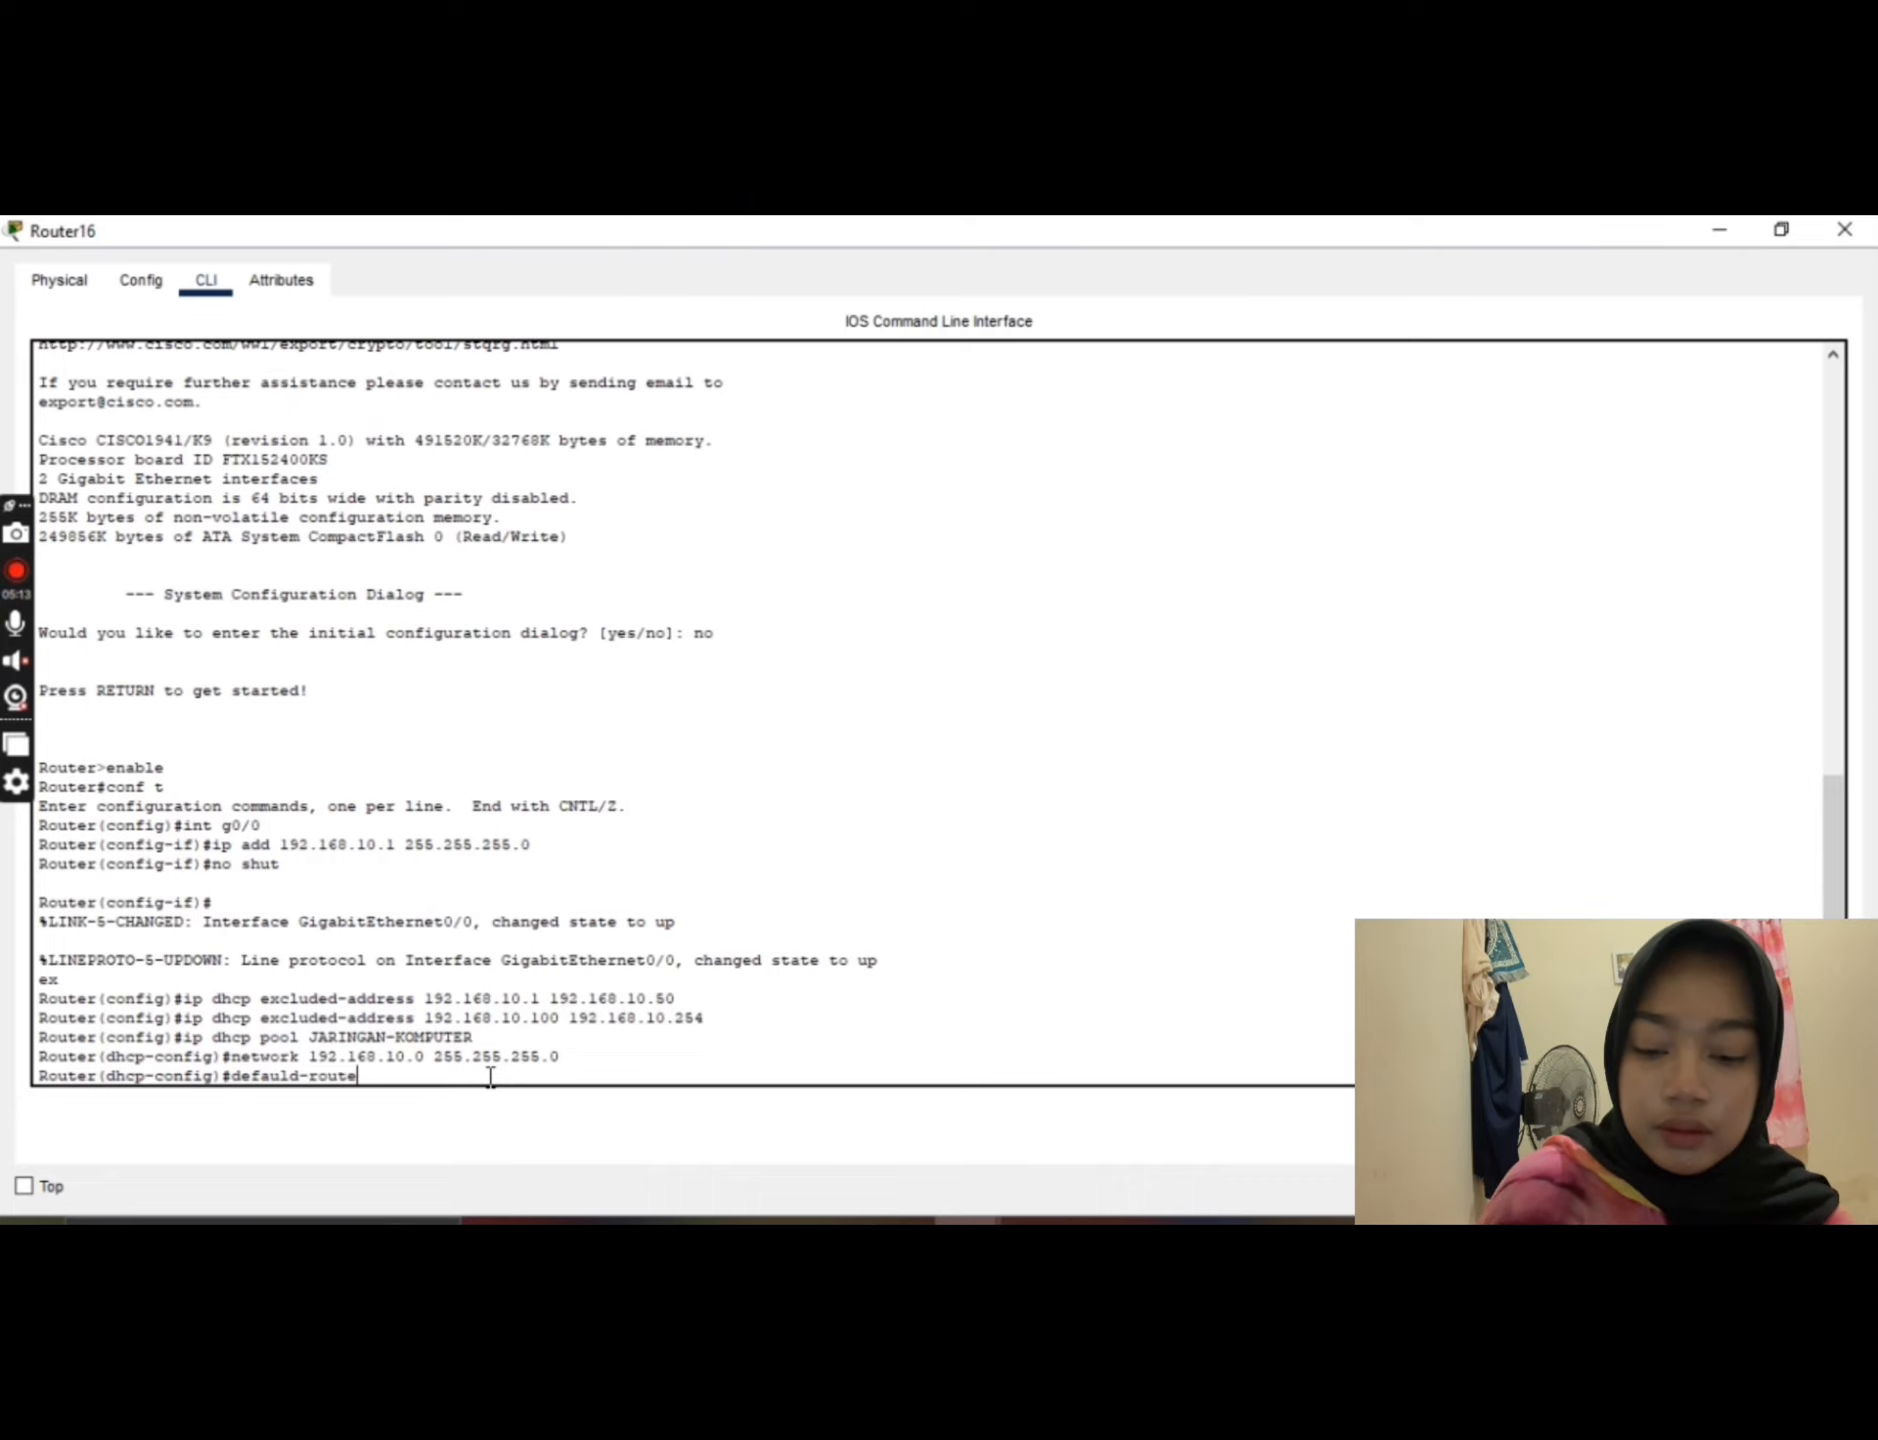
pyautogui.write('r')
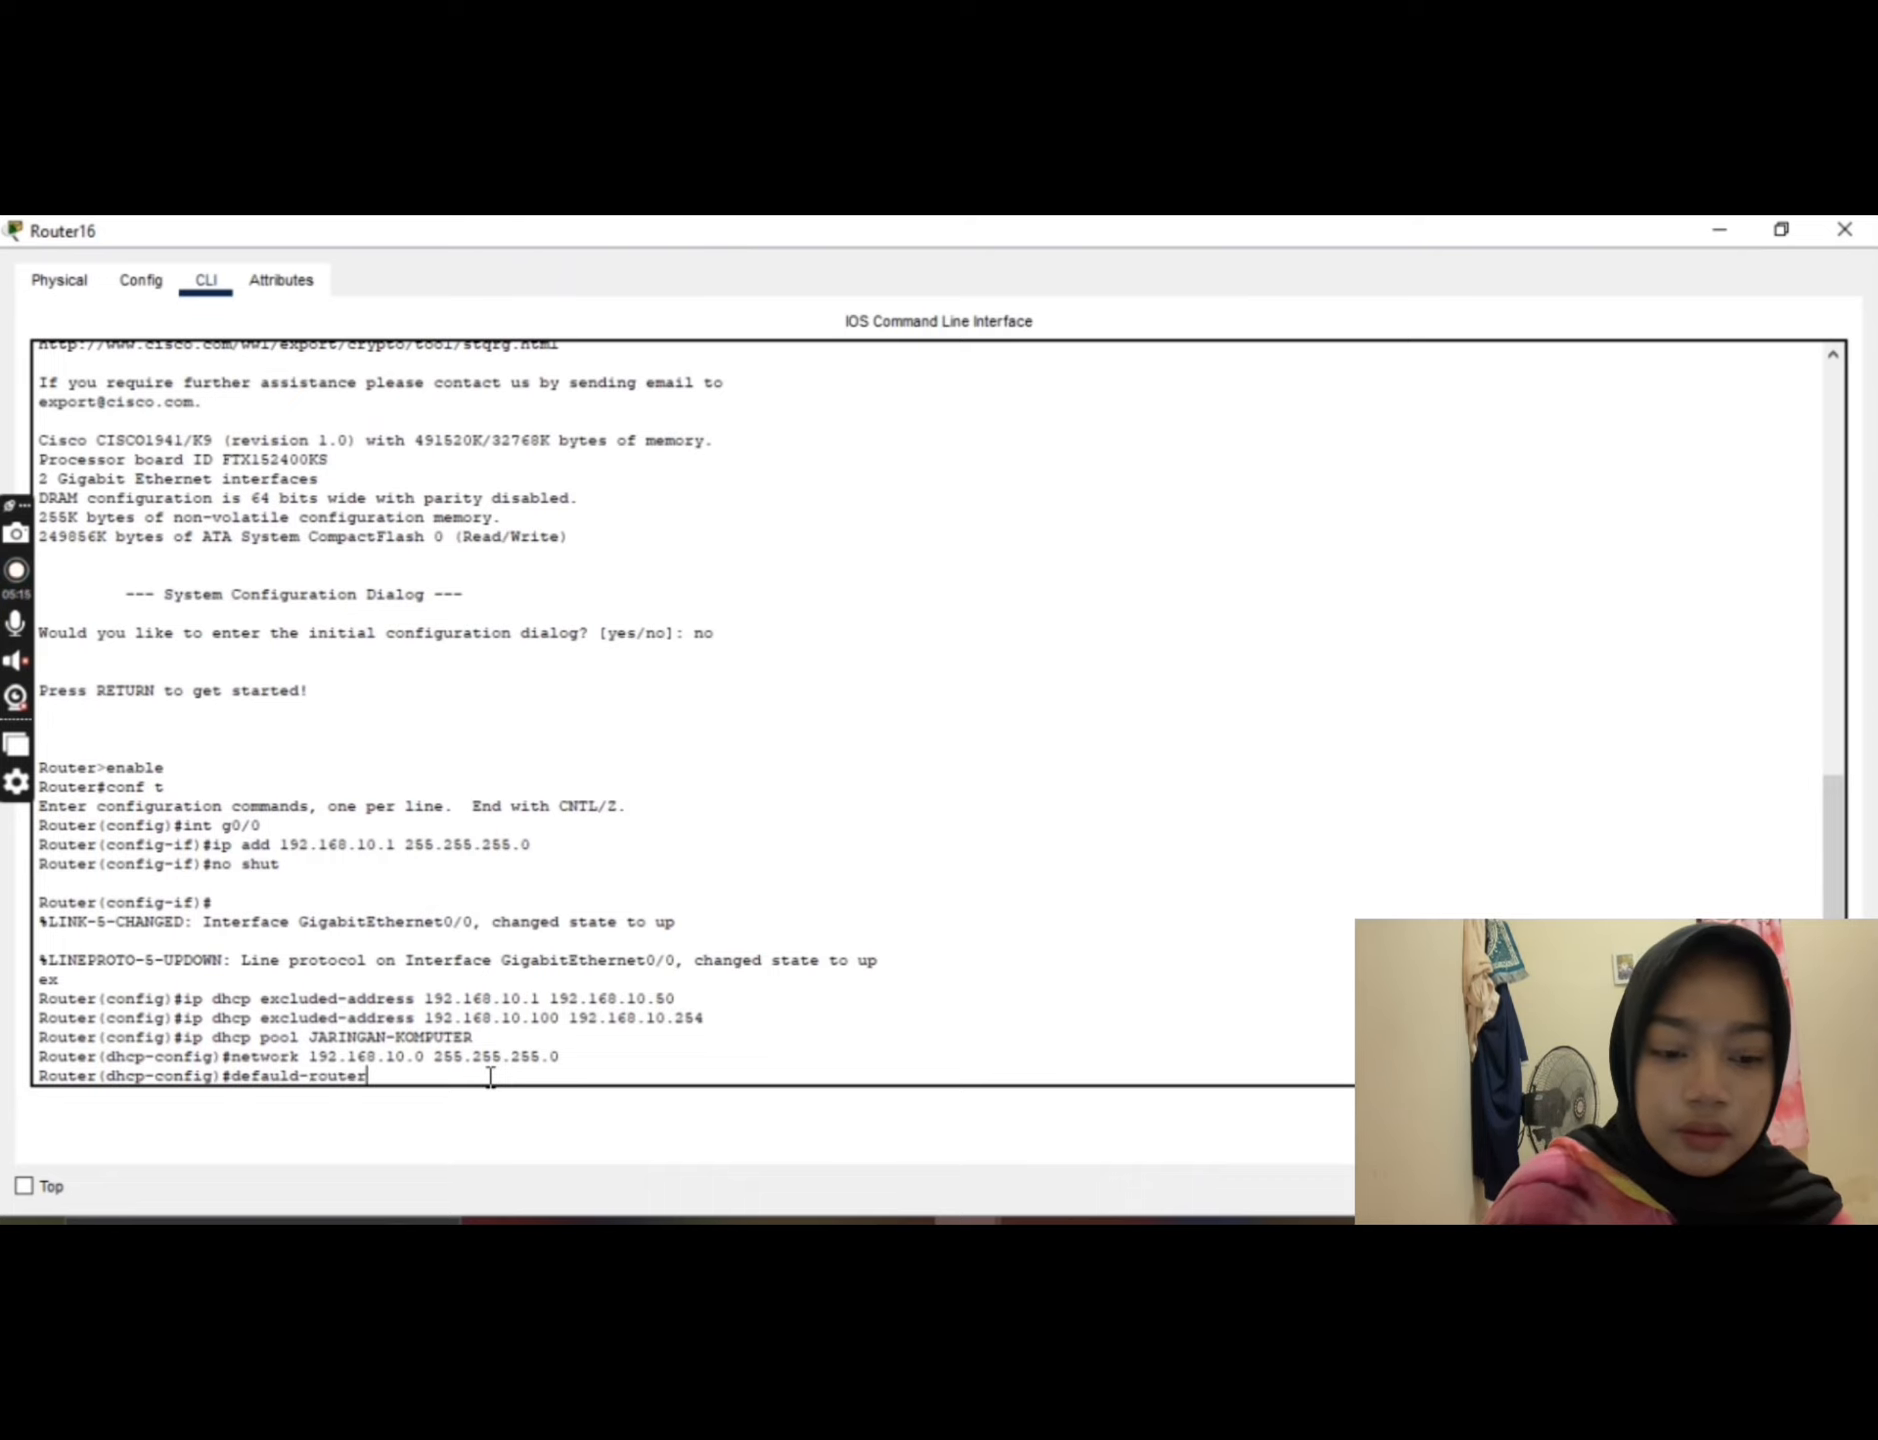
pyautogui.write(' 192.')
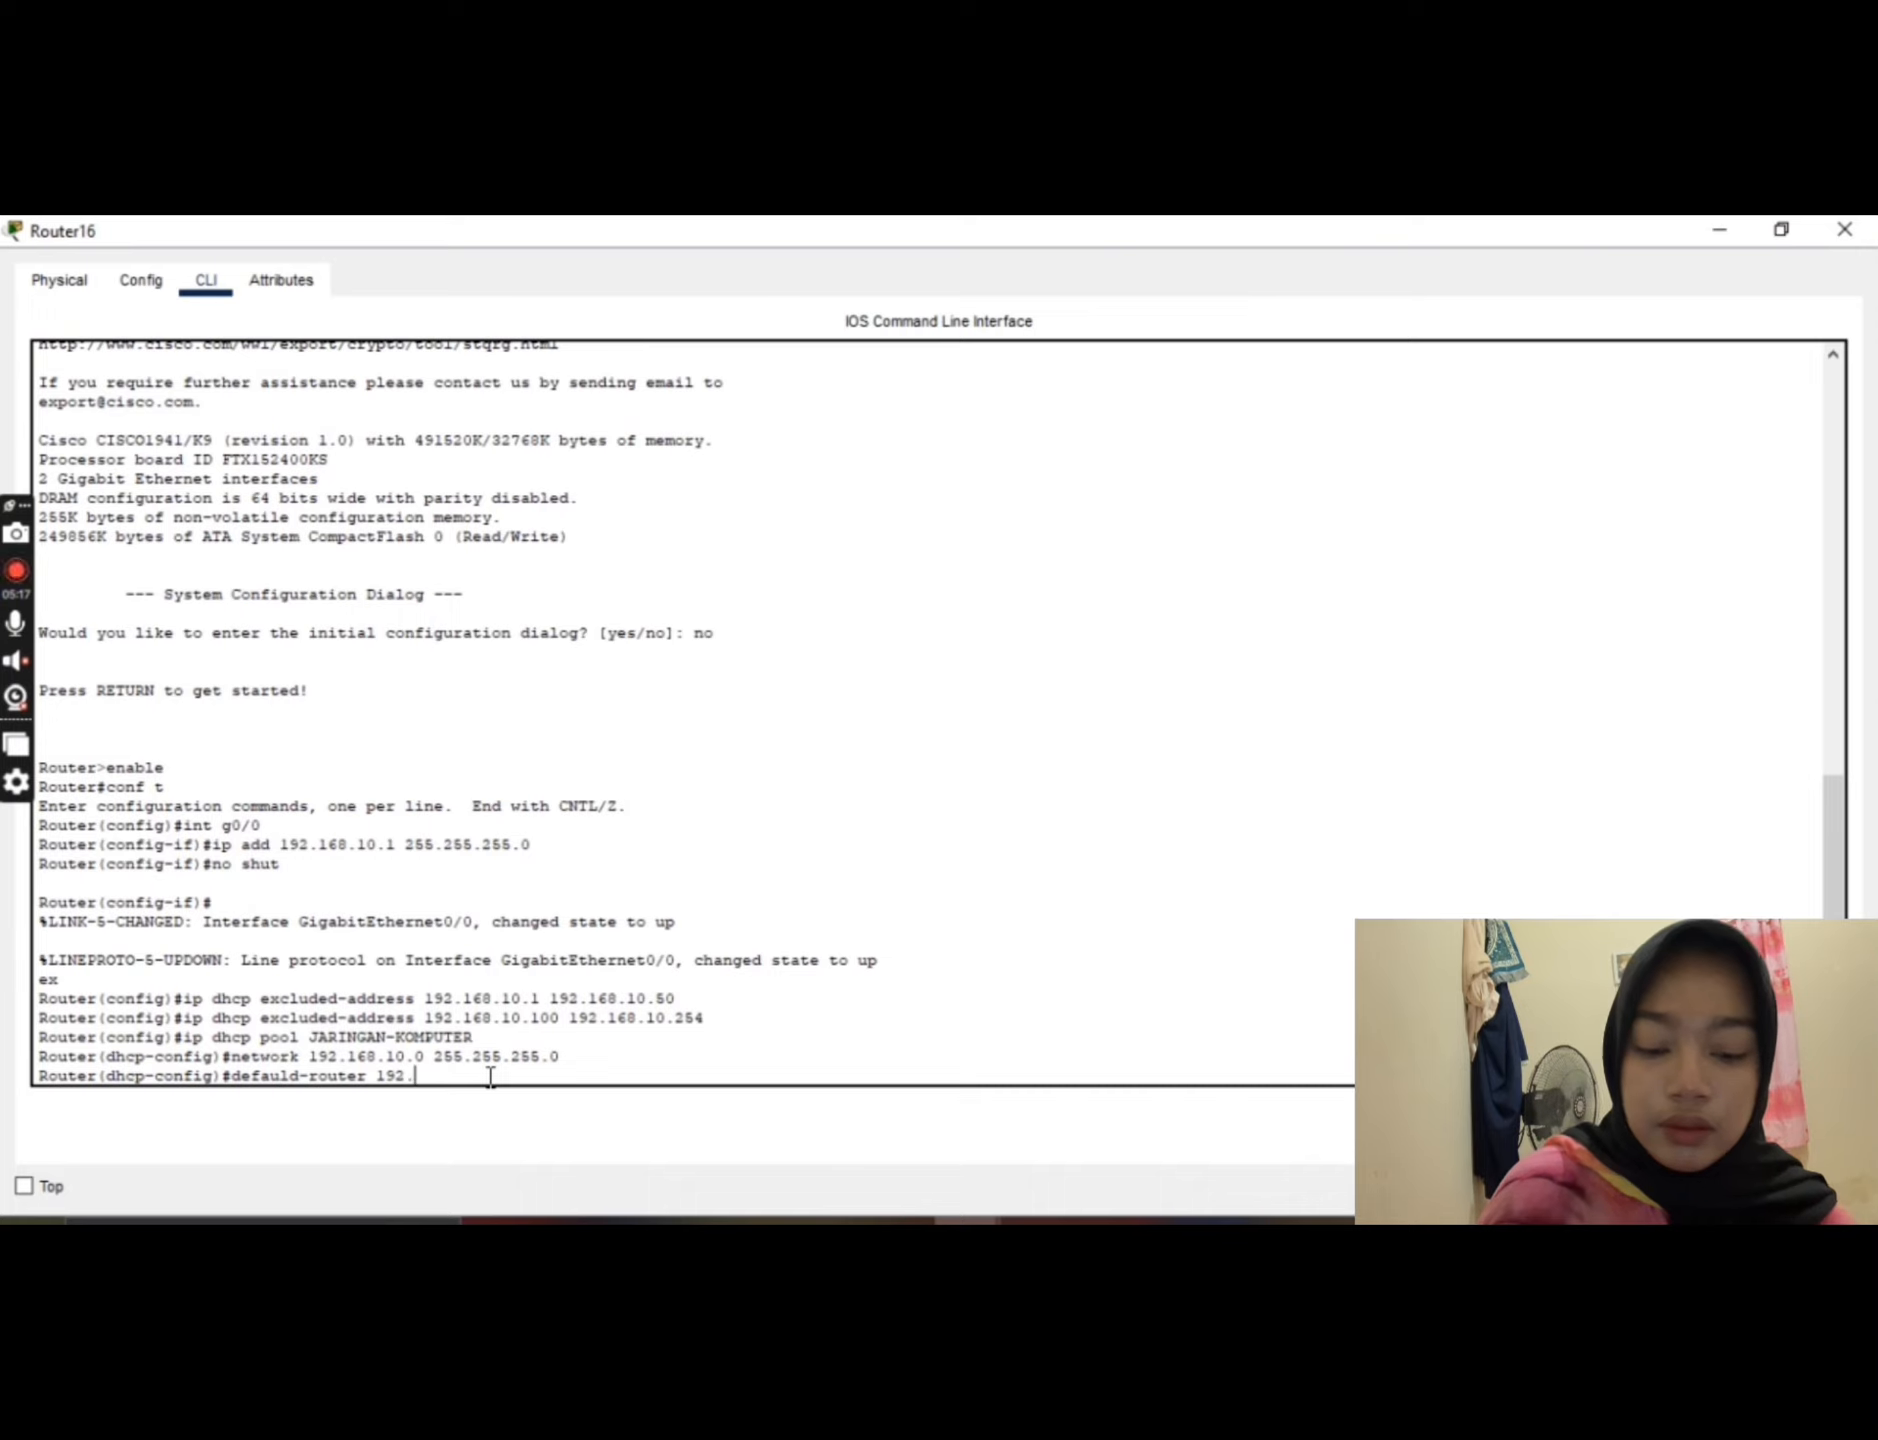
pyautogui.write('168')
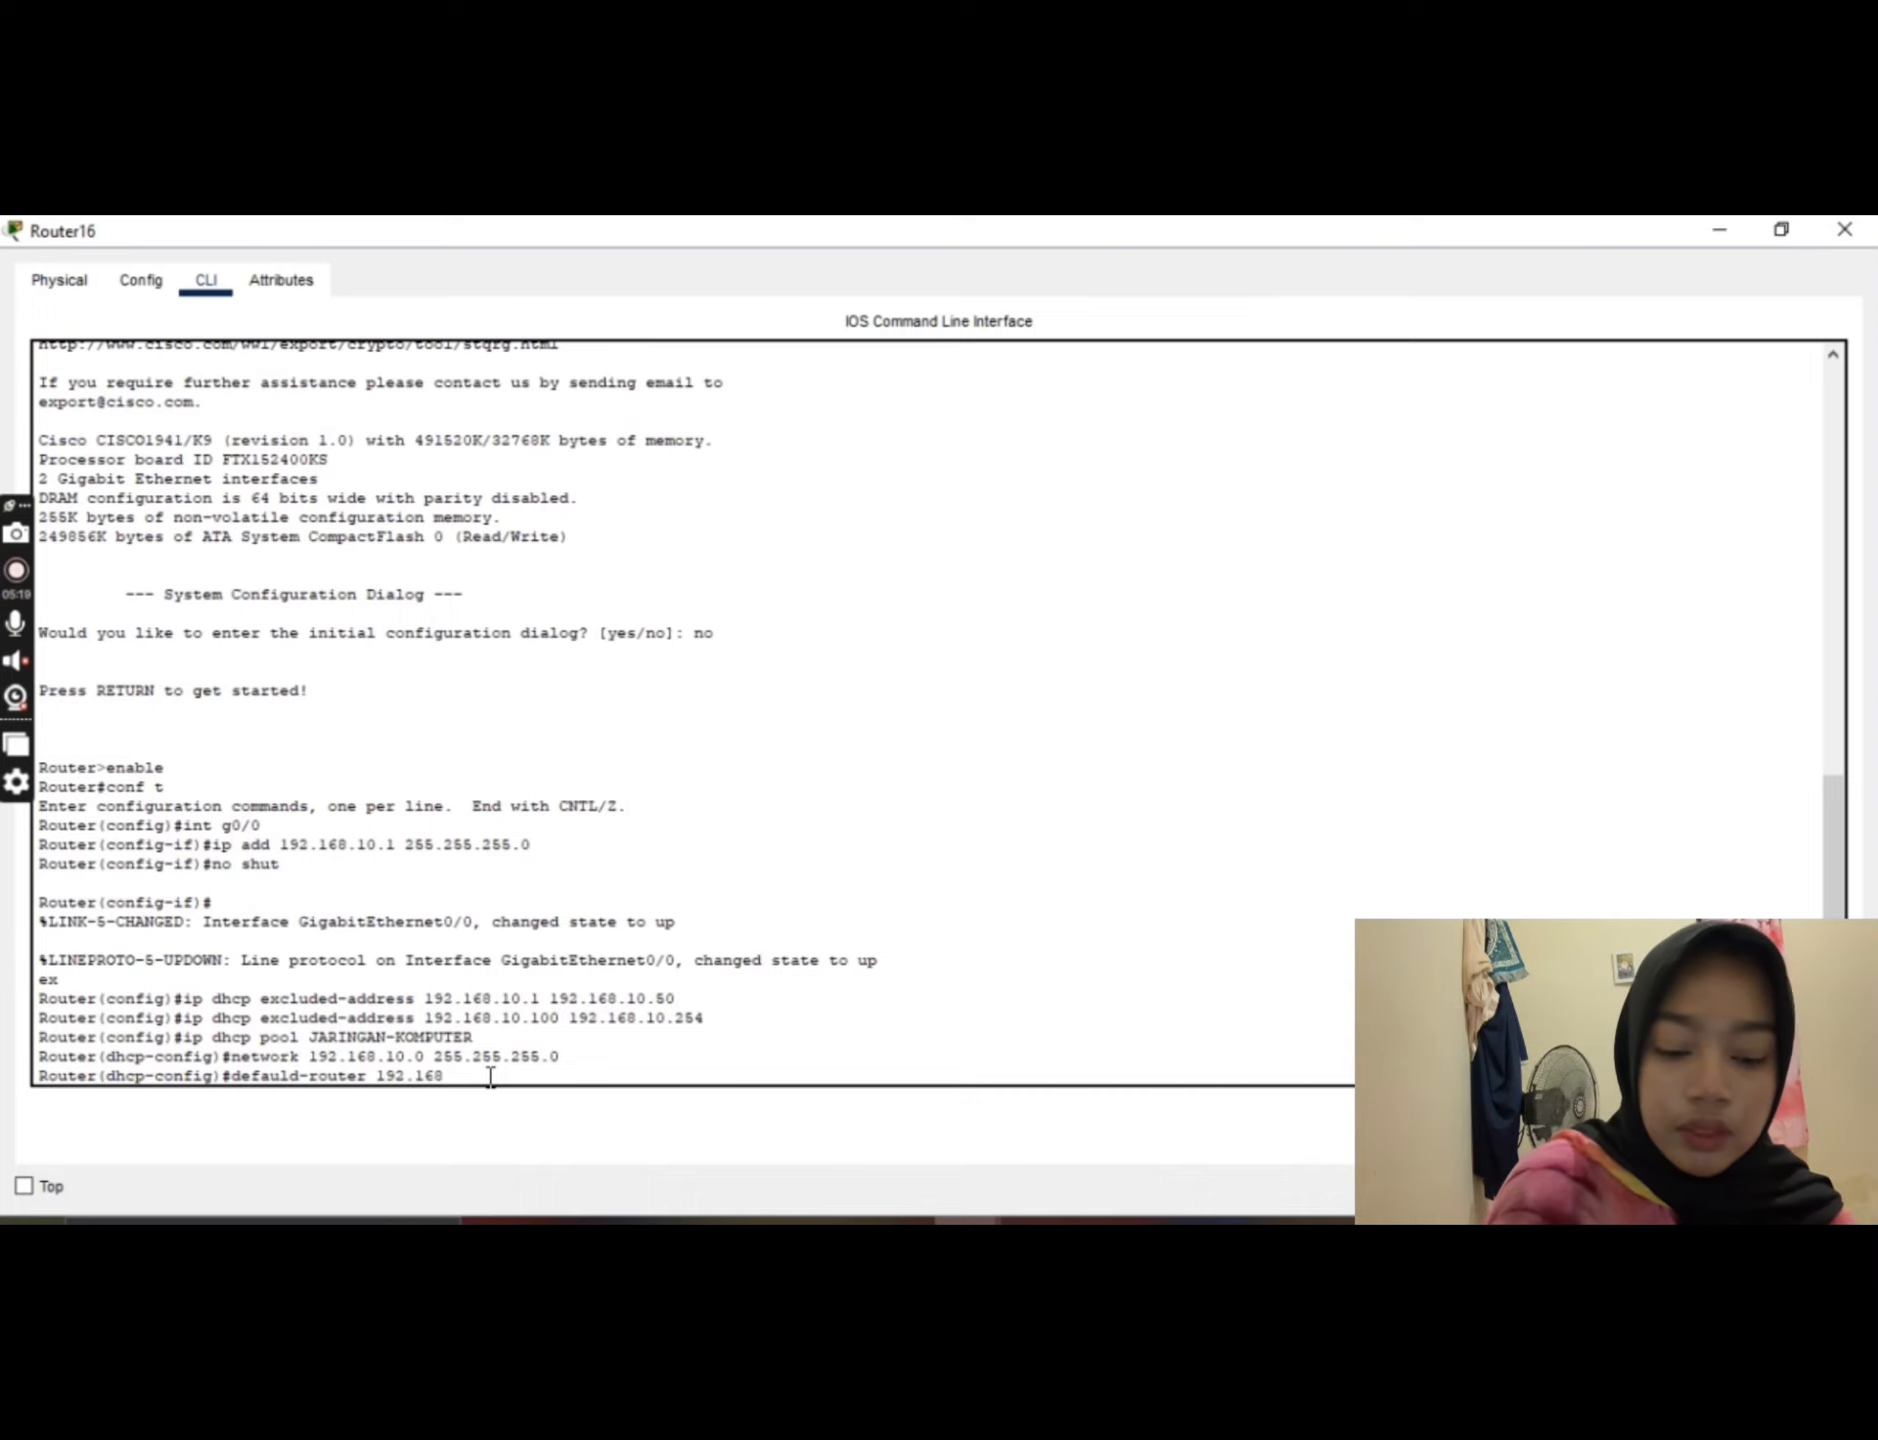
pyautogui.write('.10')
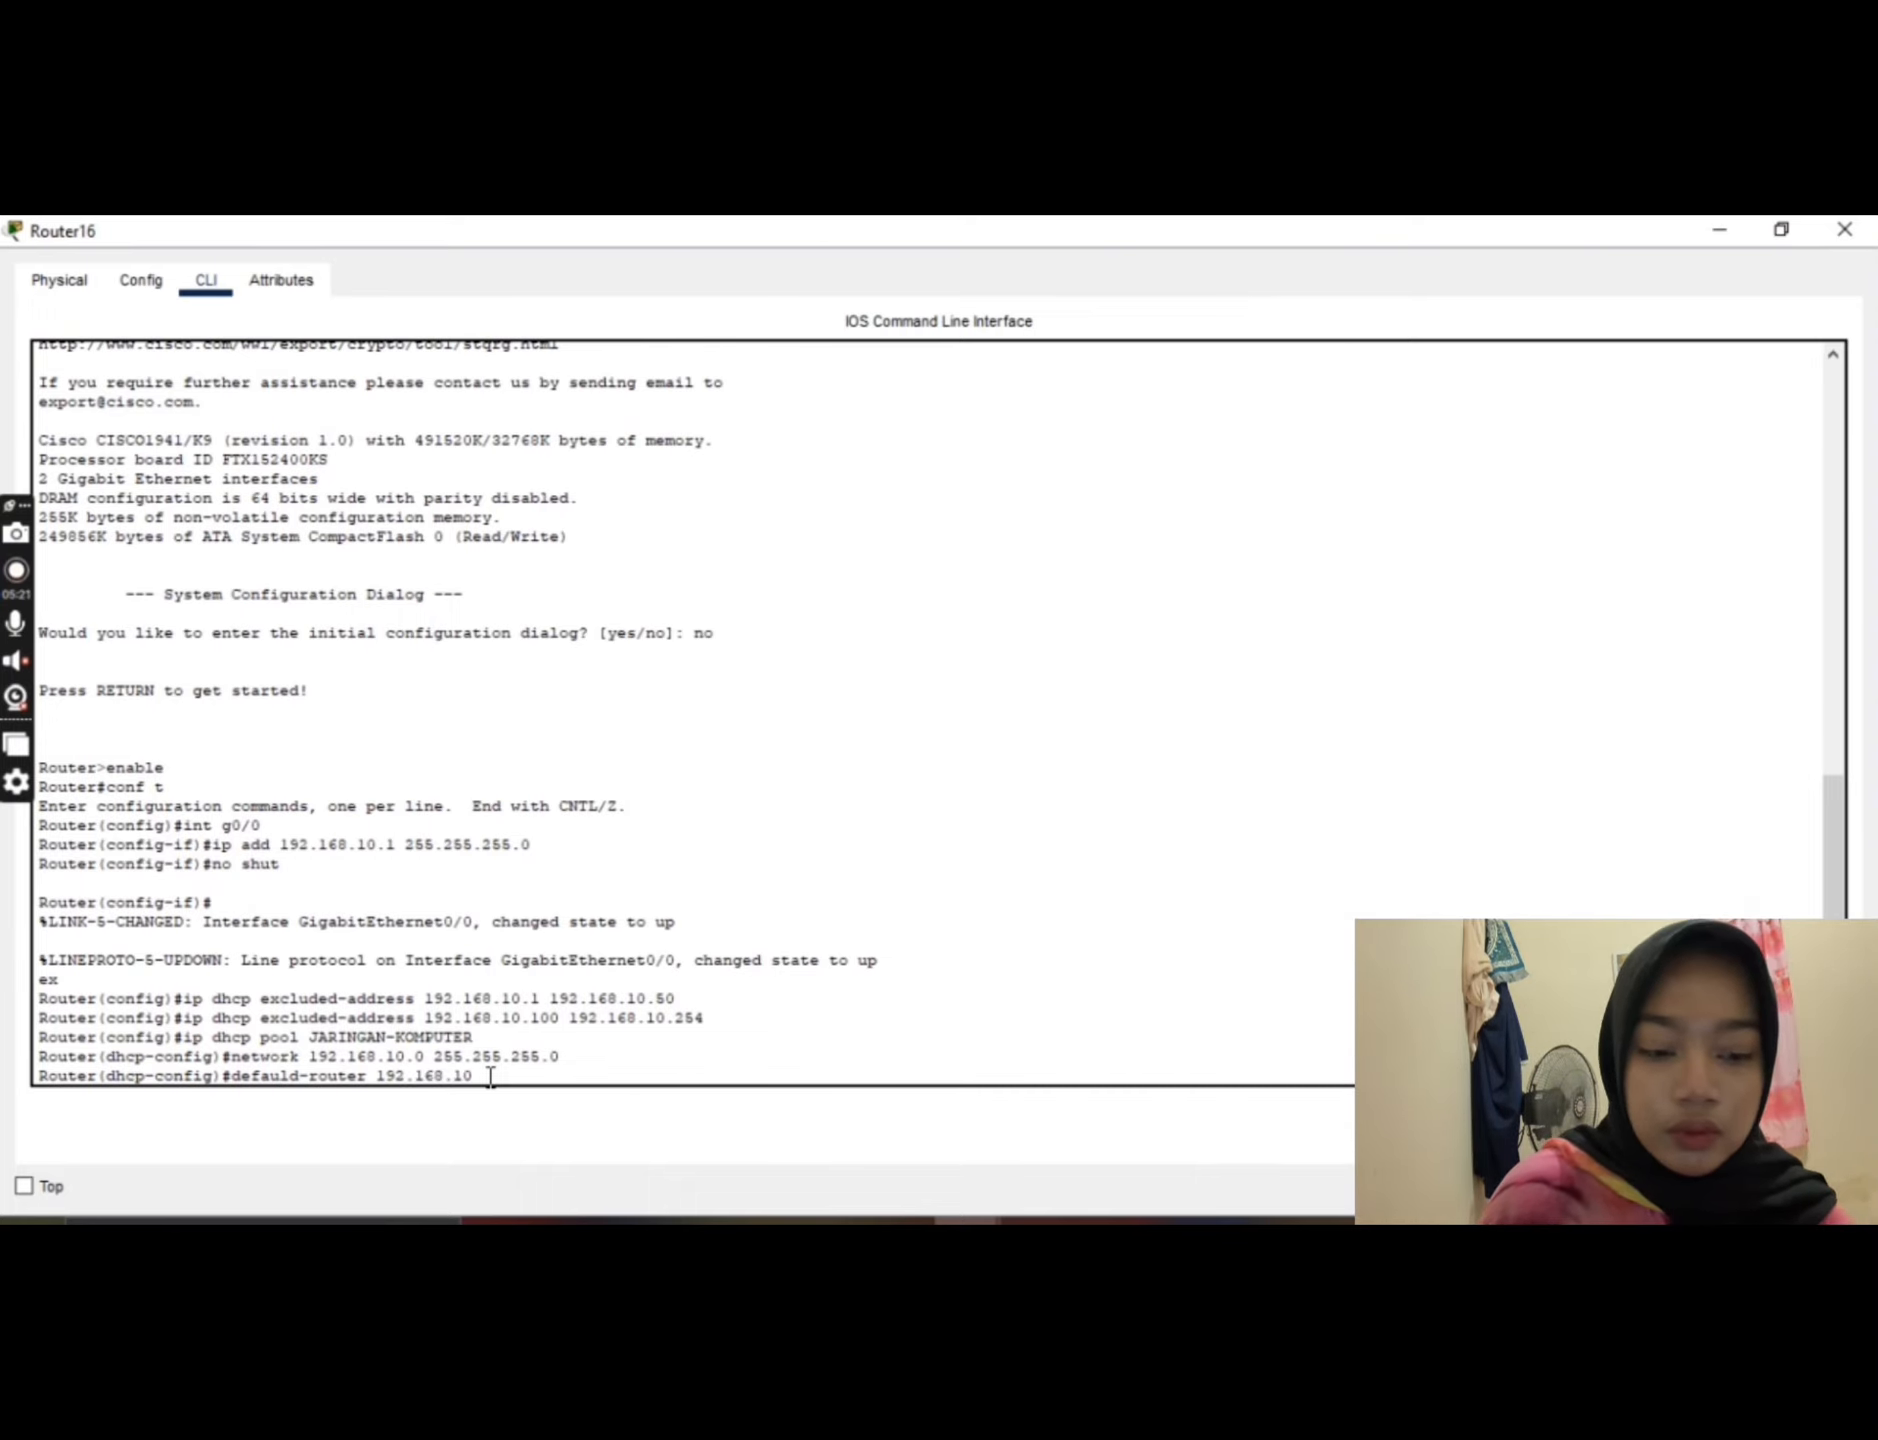
pyautogui.write('.1')
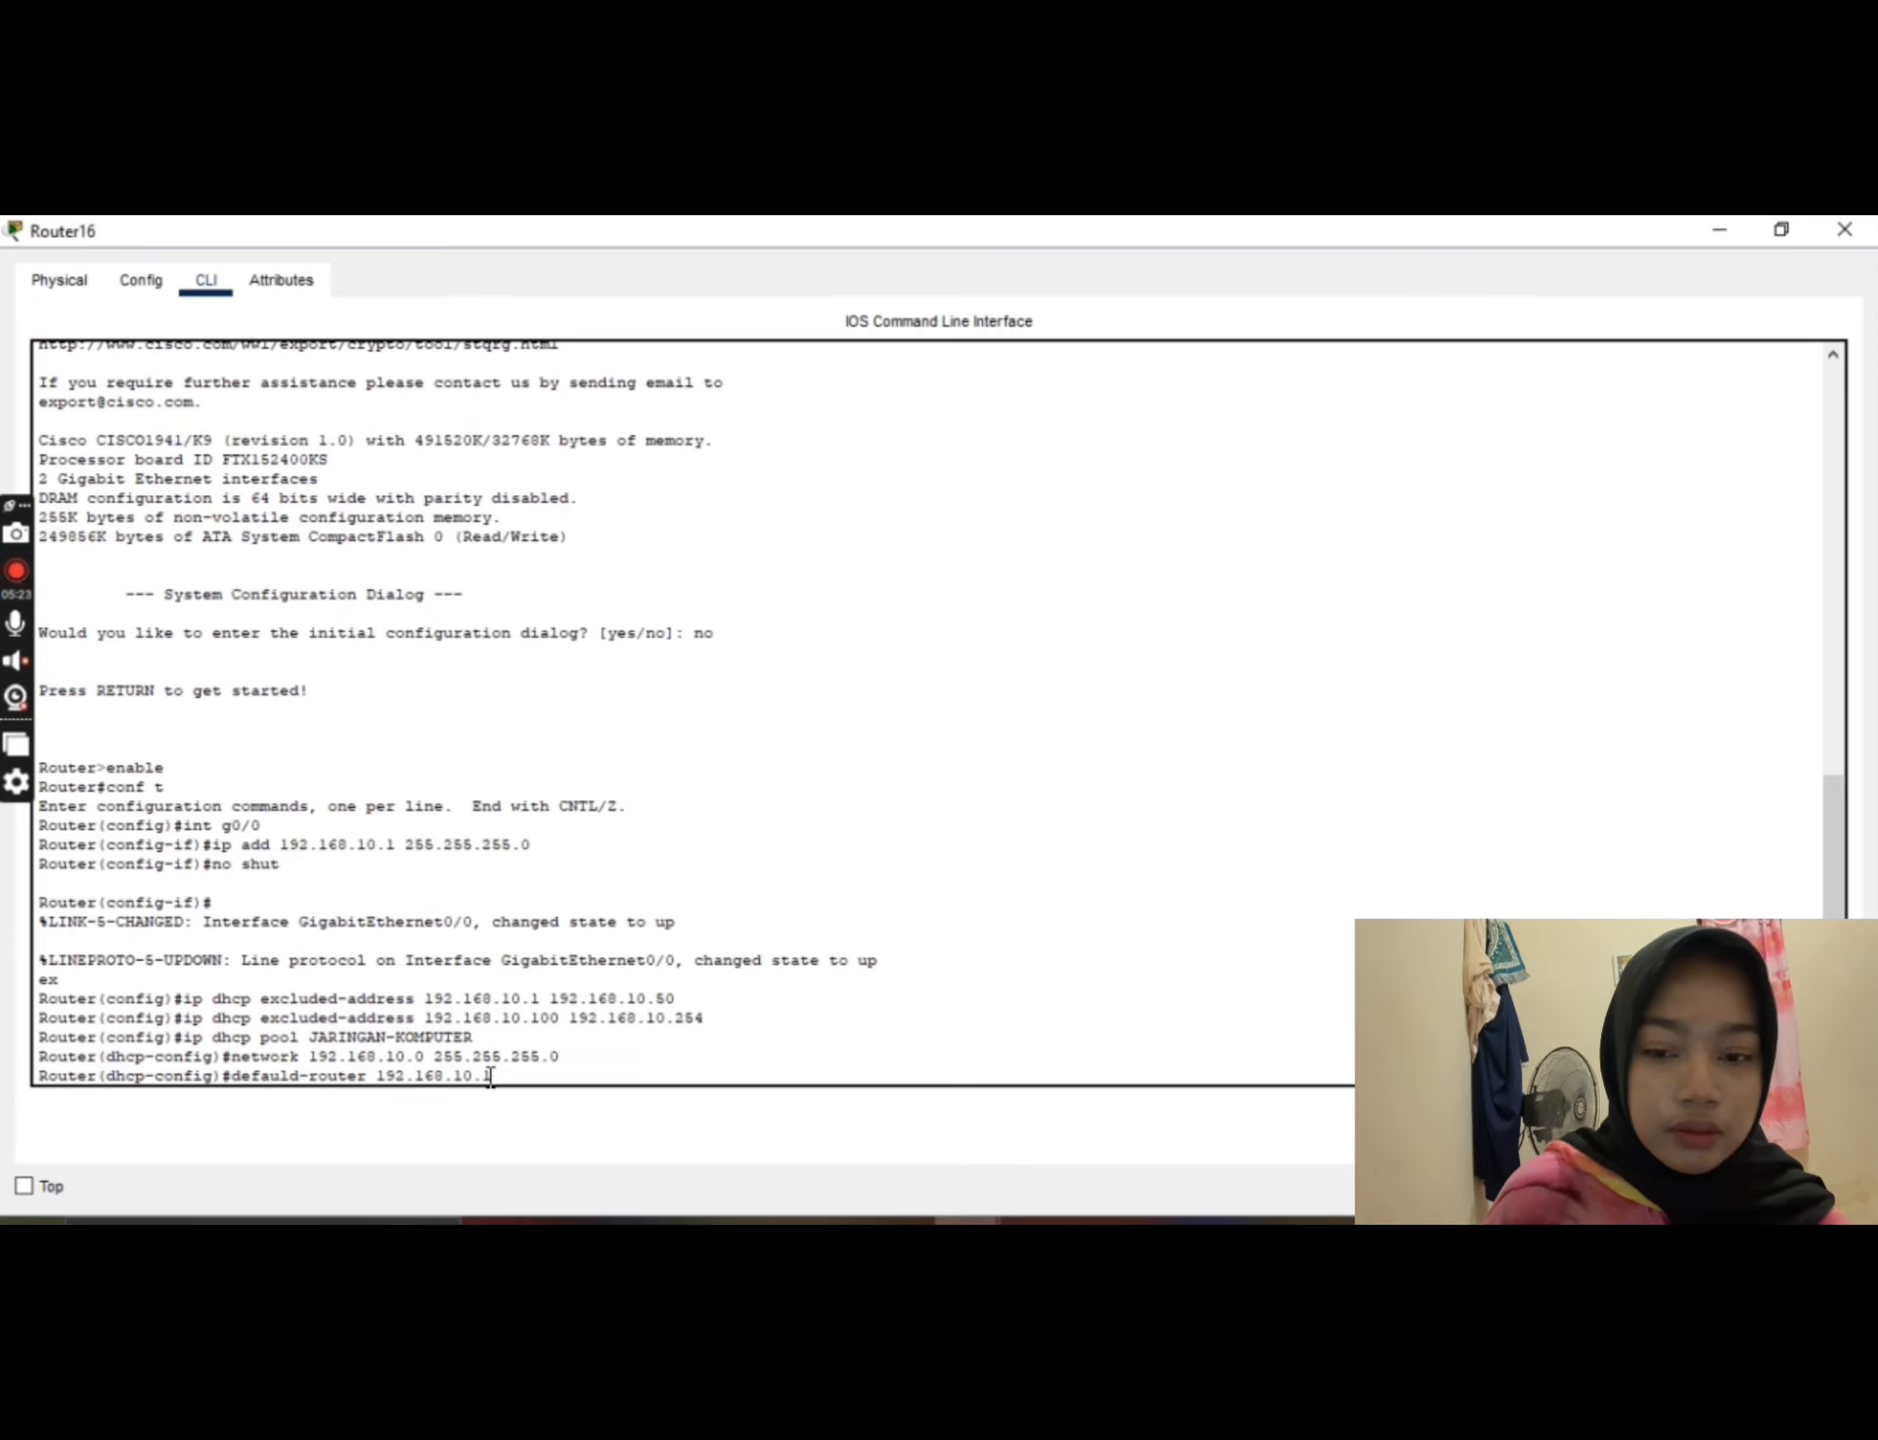
pyautogui.press('Return')
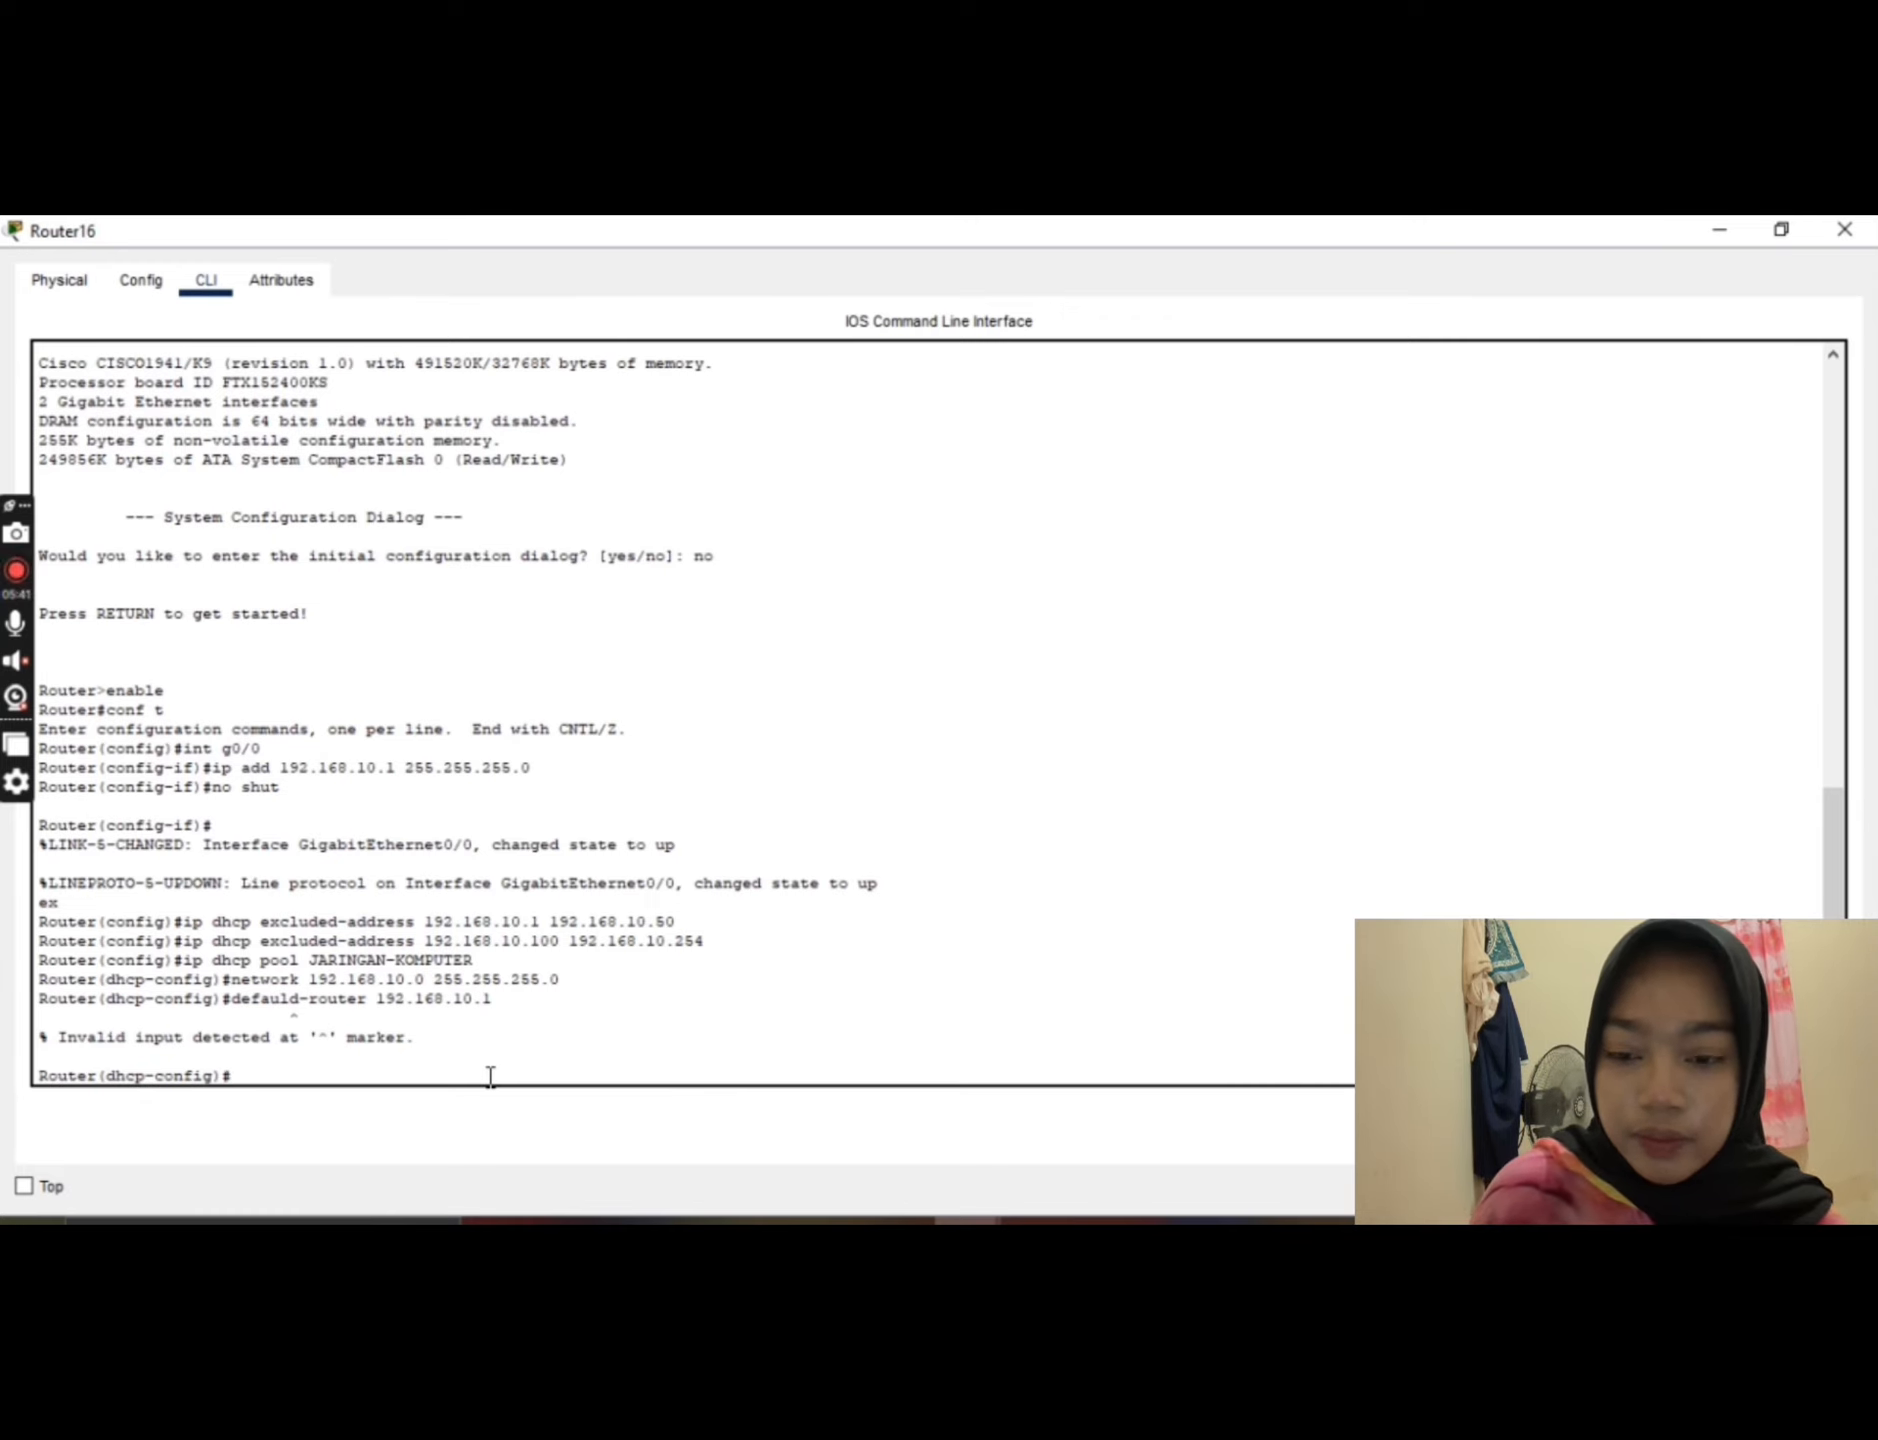
# Step: Set the DHCP pool's default gateway to 192.168.10.1 with the default-router command
pyautogui.write('da')
pyautogui.press('BackSpace')
pyautogui.write('e')
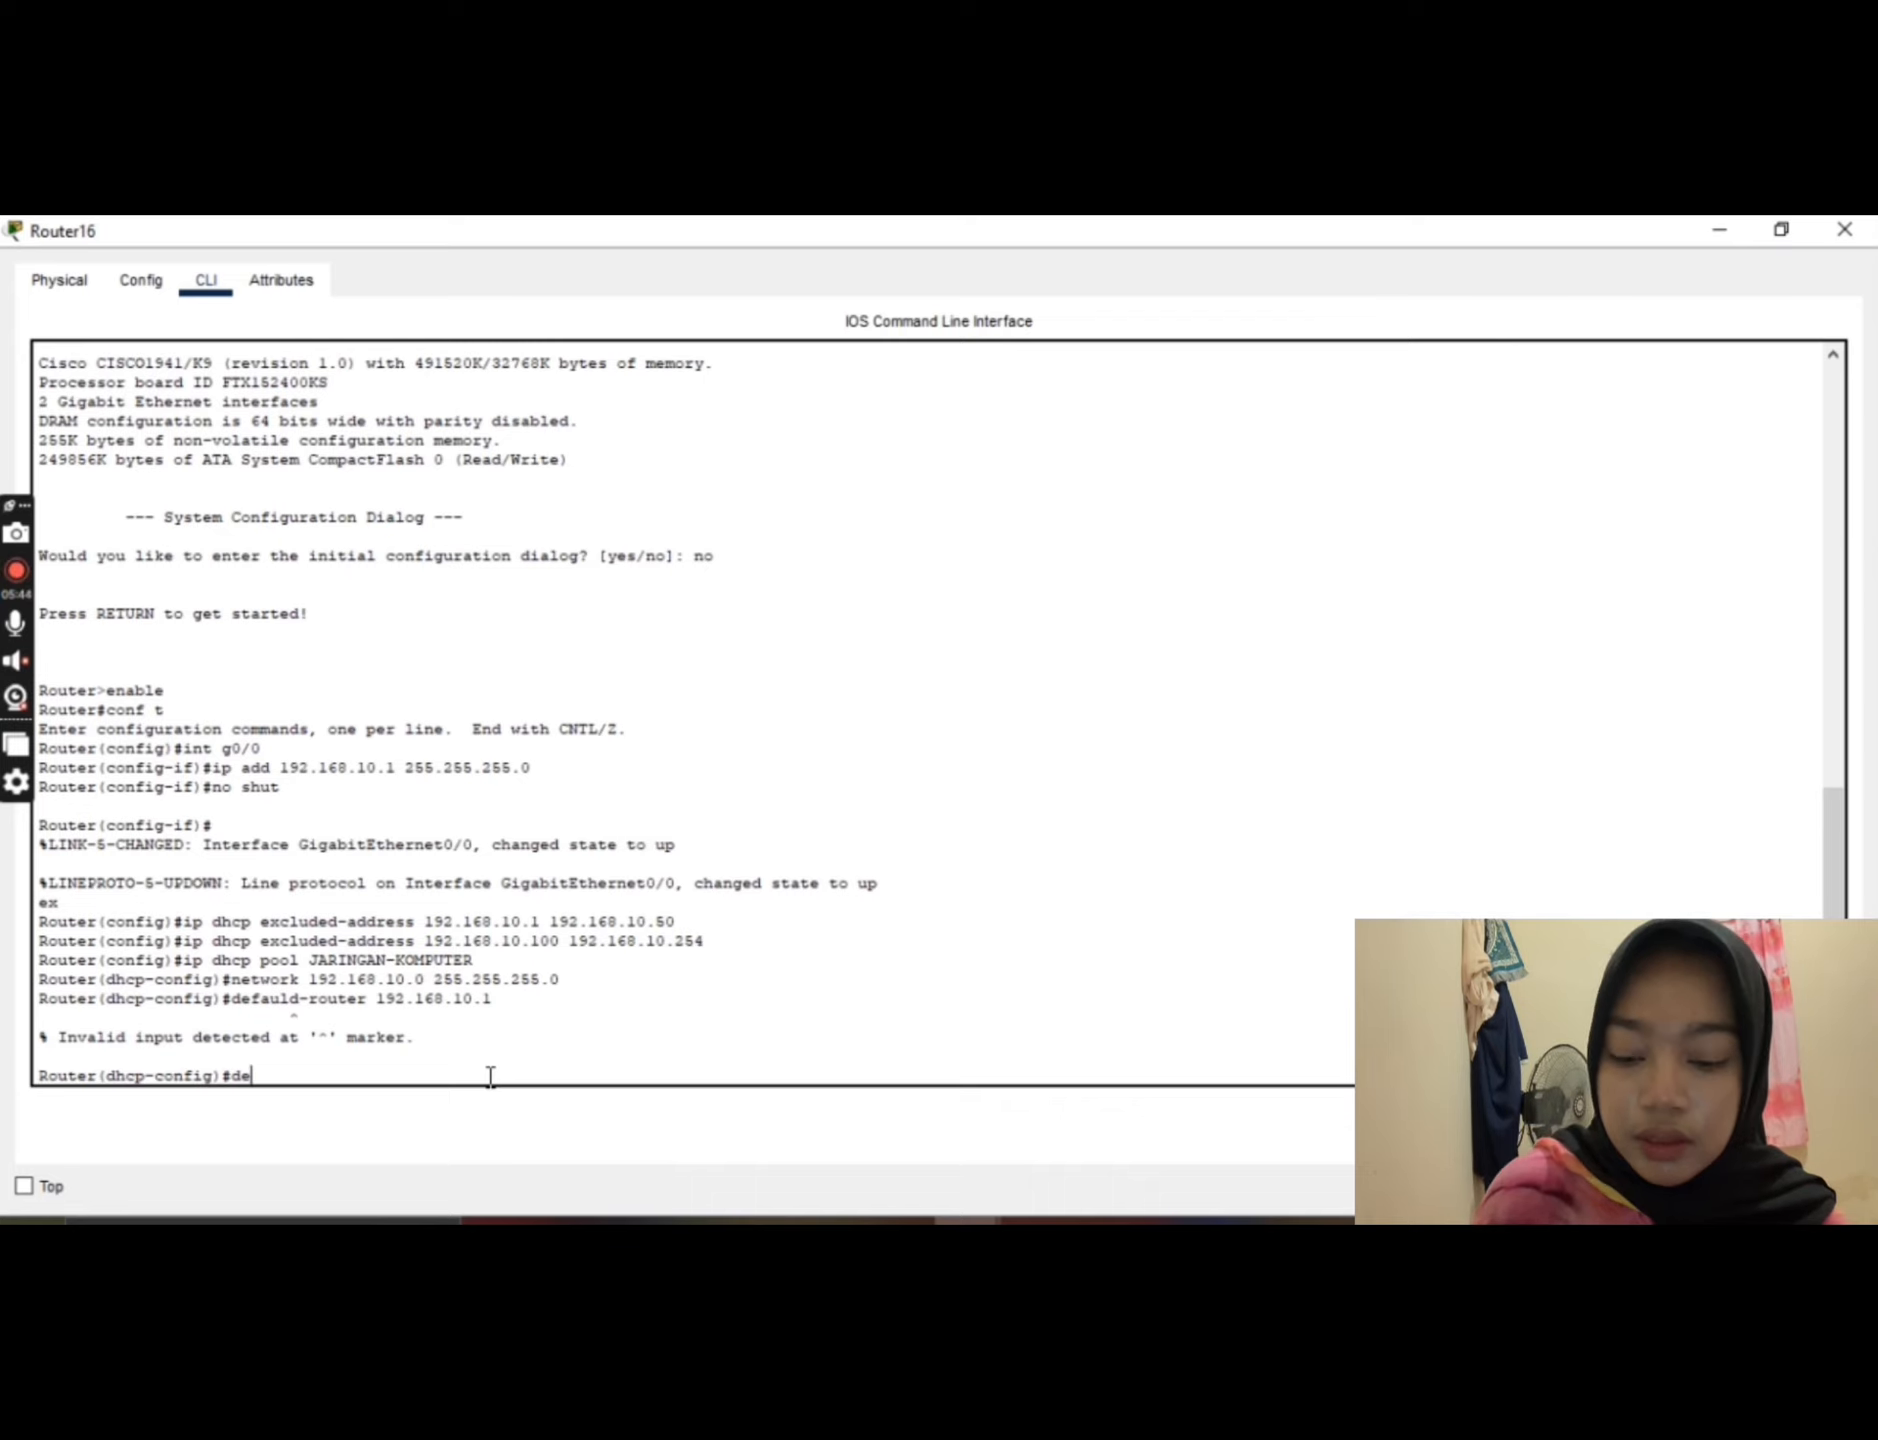
pyautogui.write('faul')
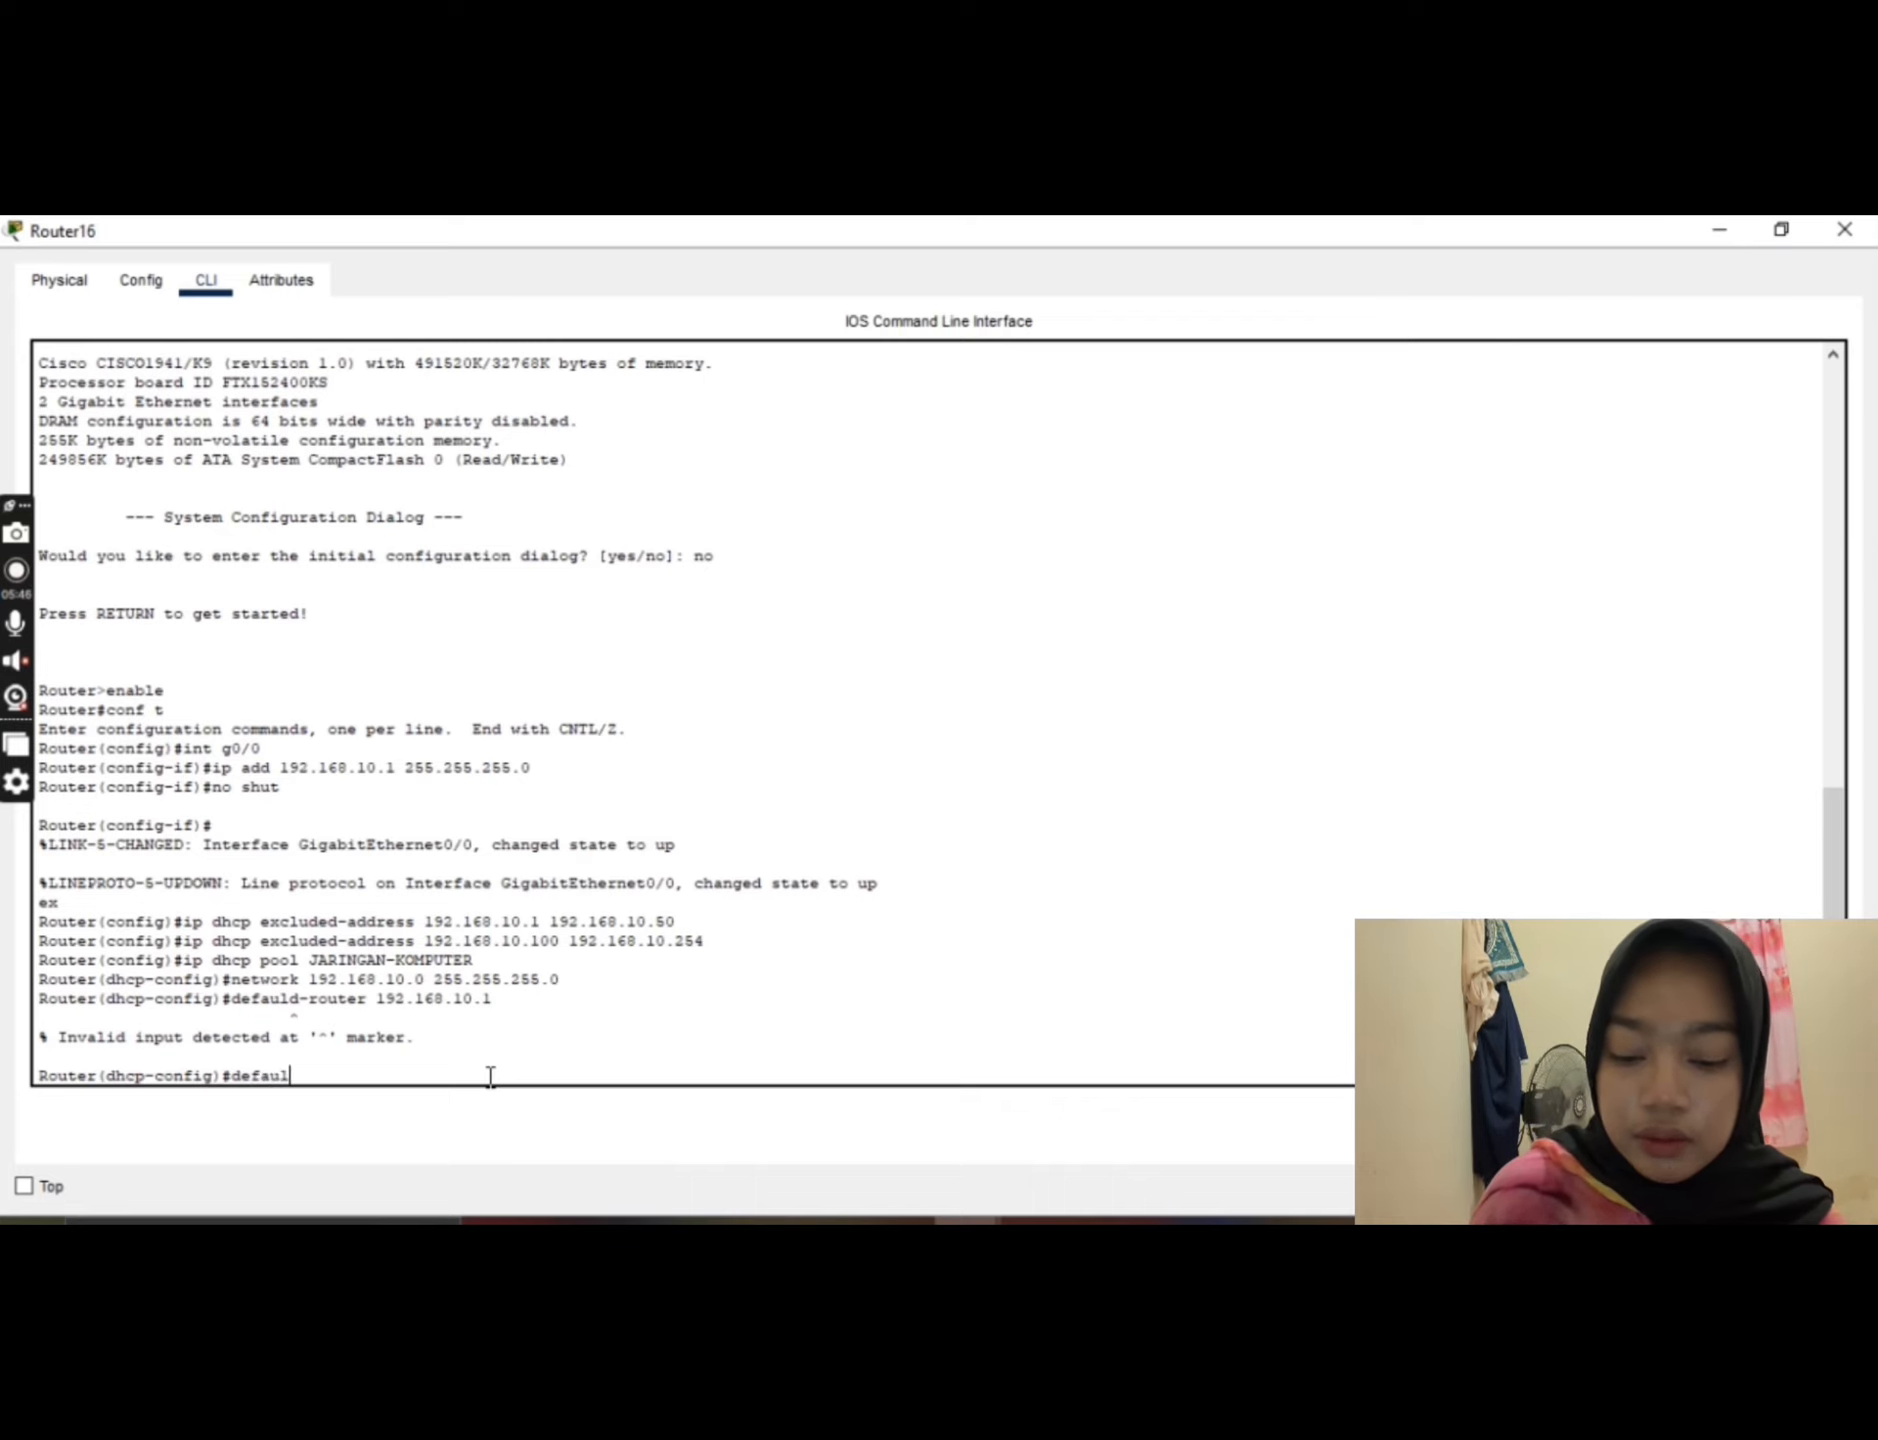
pyautogui.write('t')
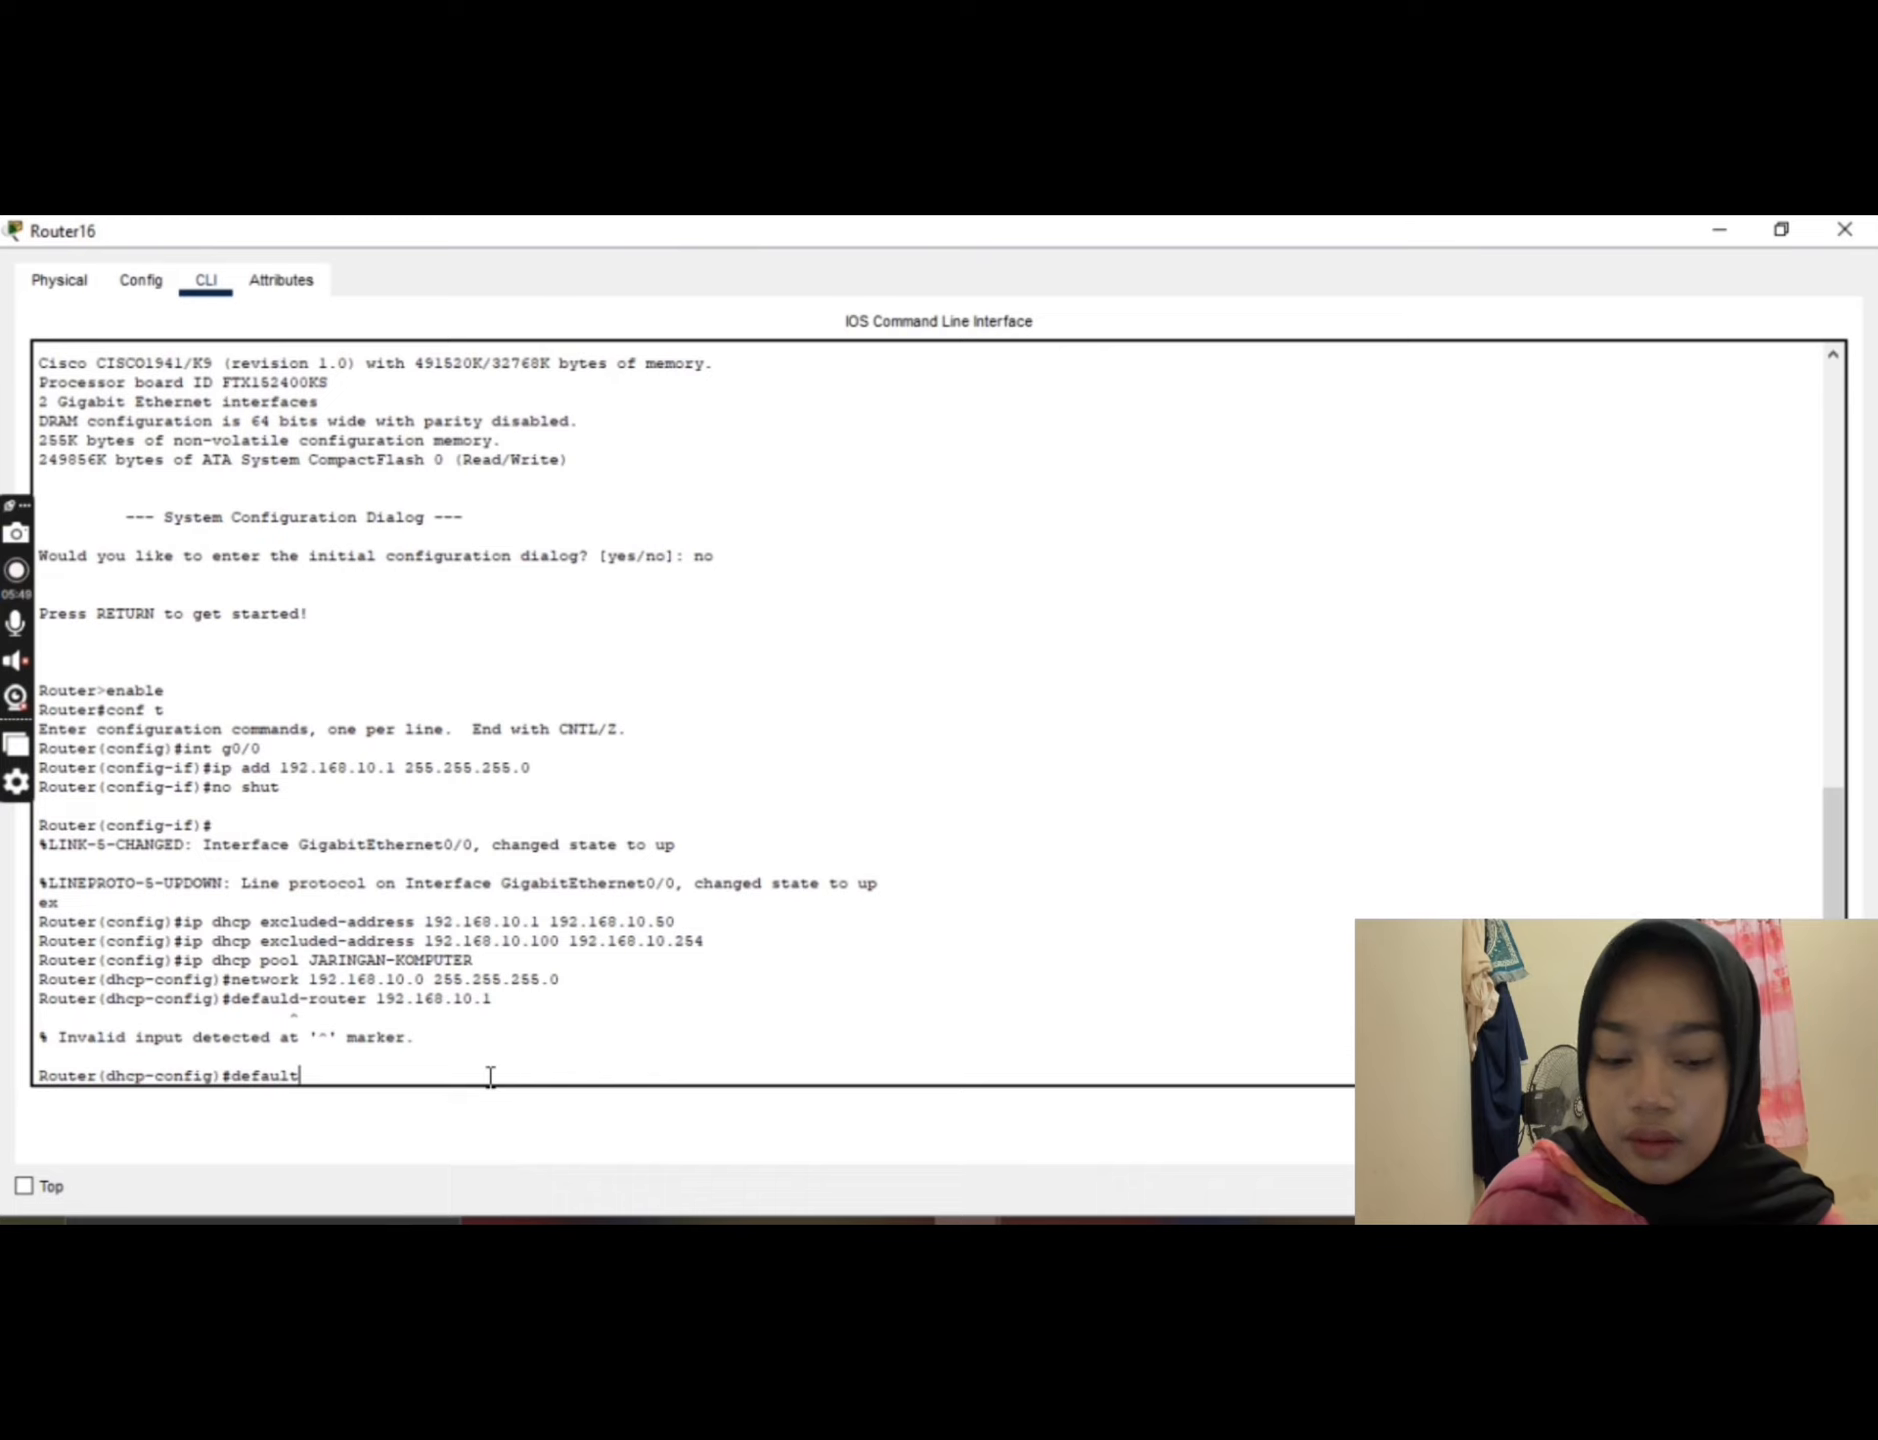
pyautogui.write('-')
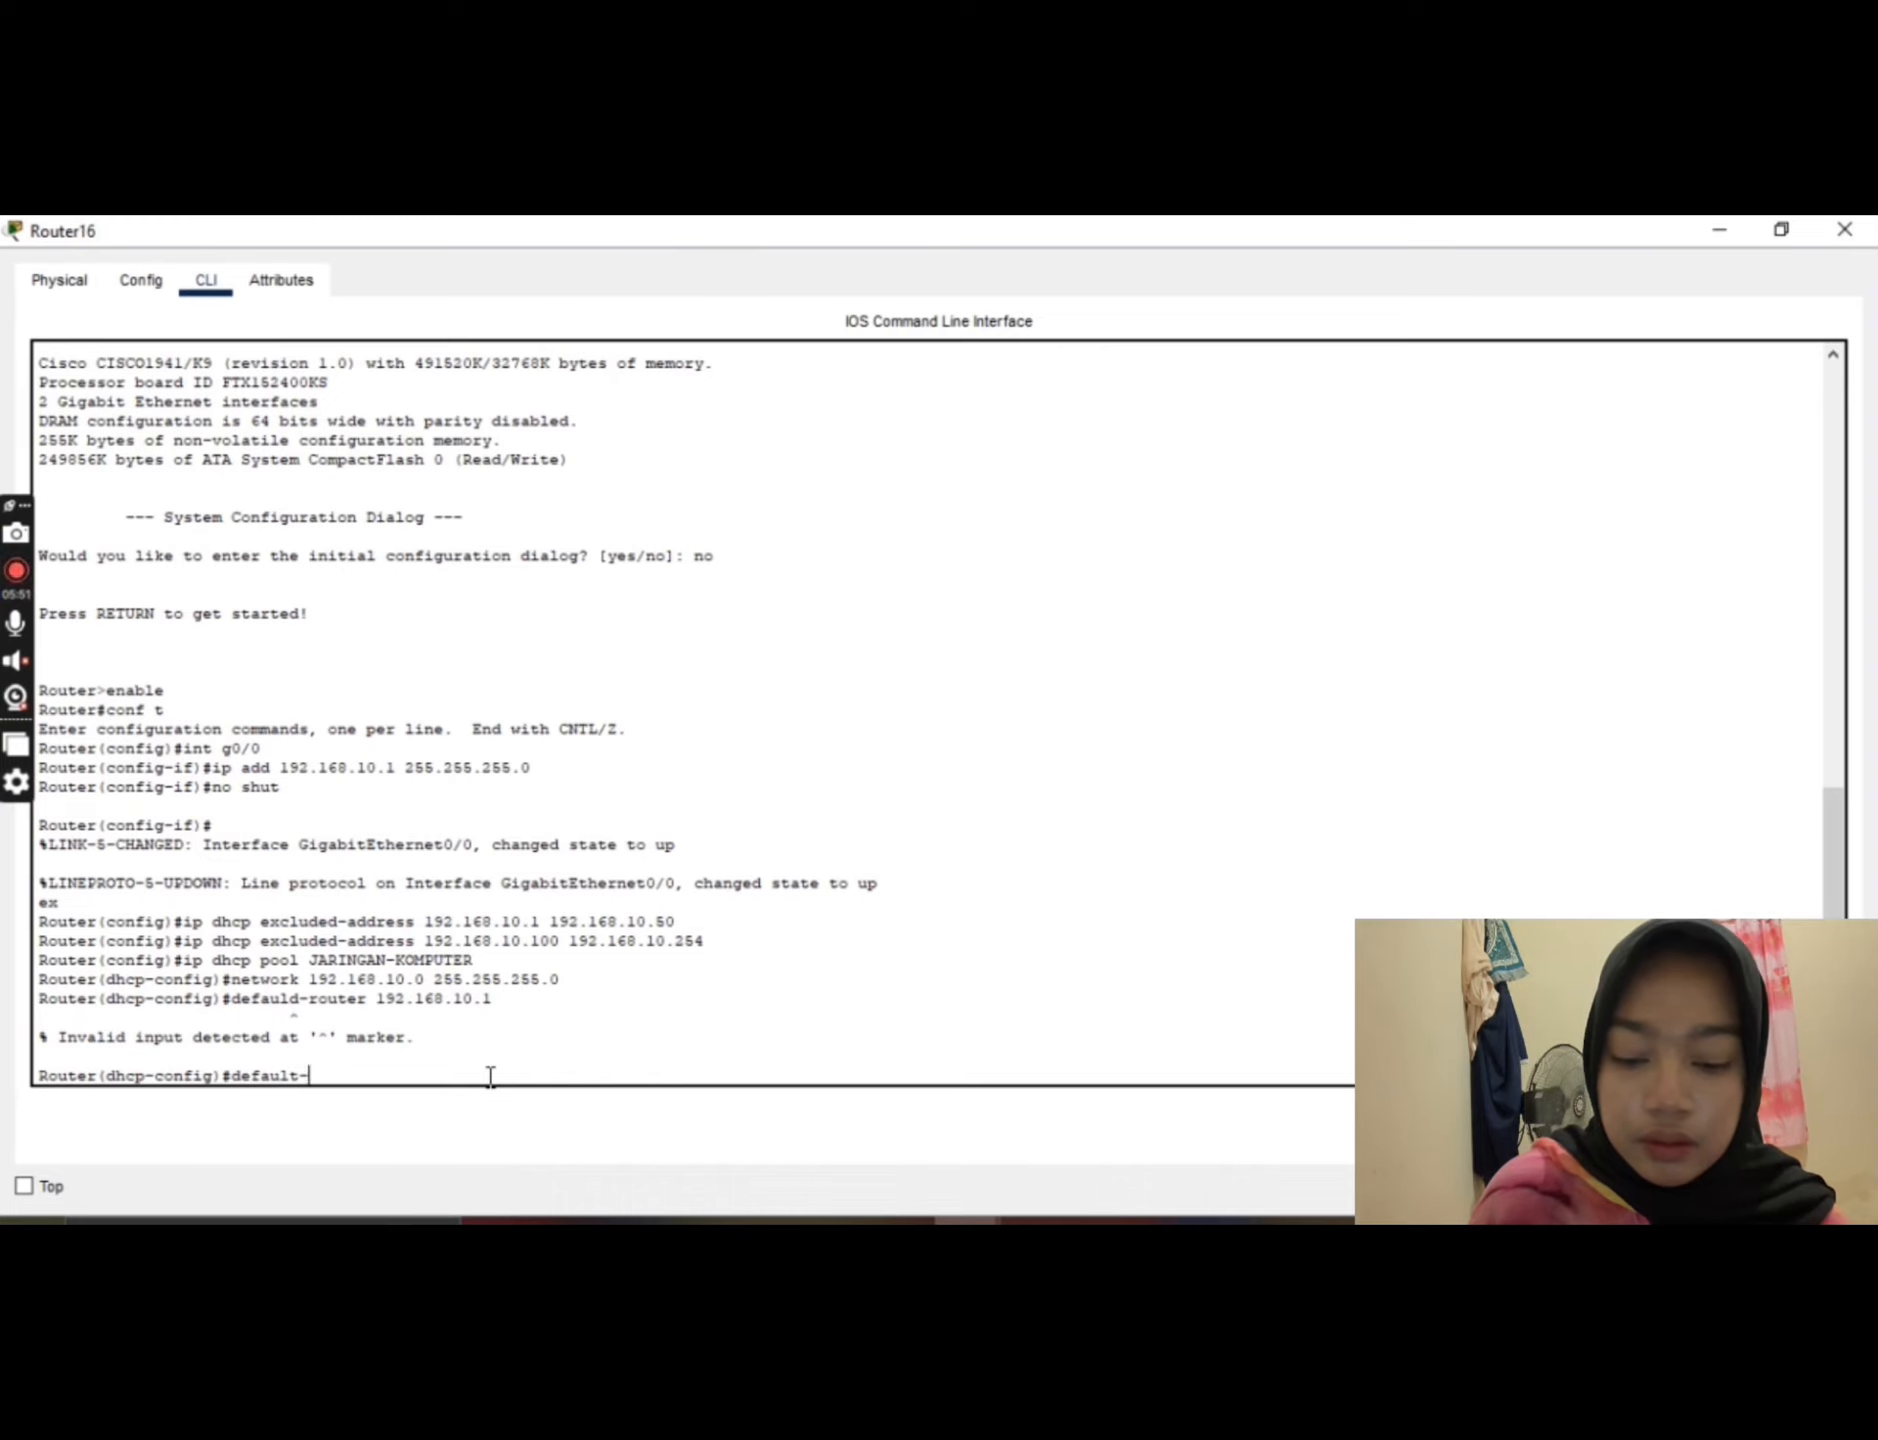
pyautogui.write('router')
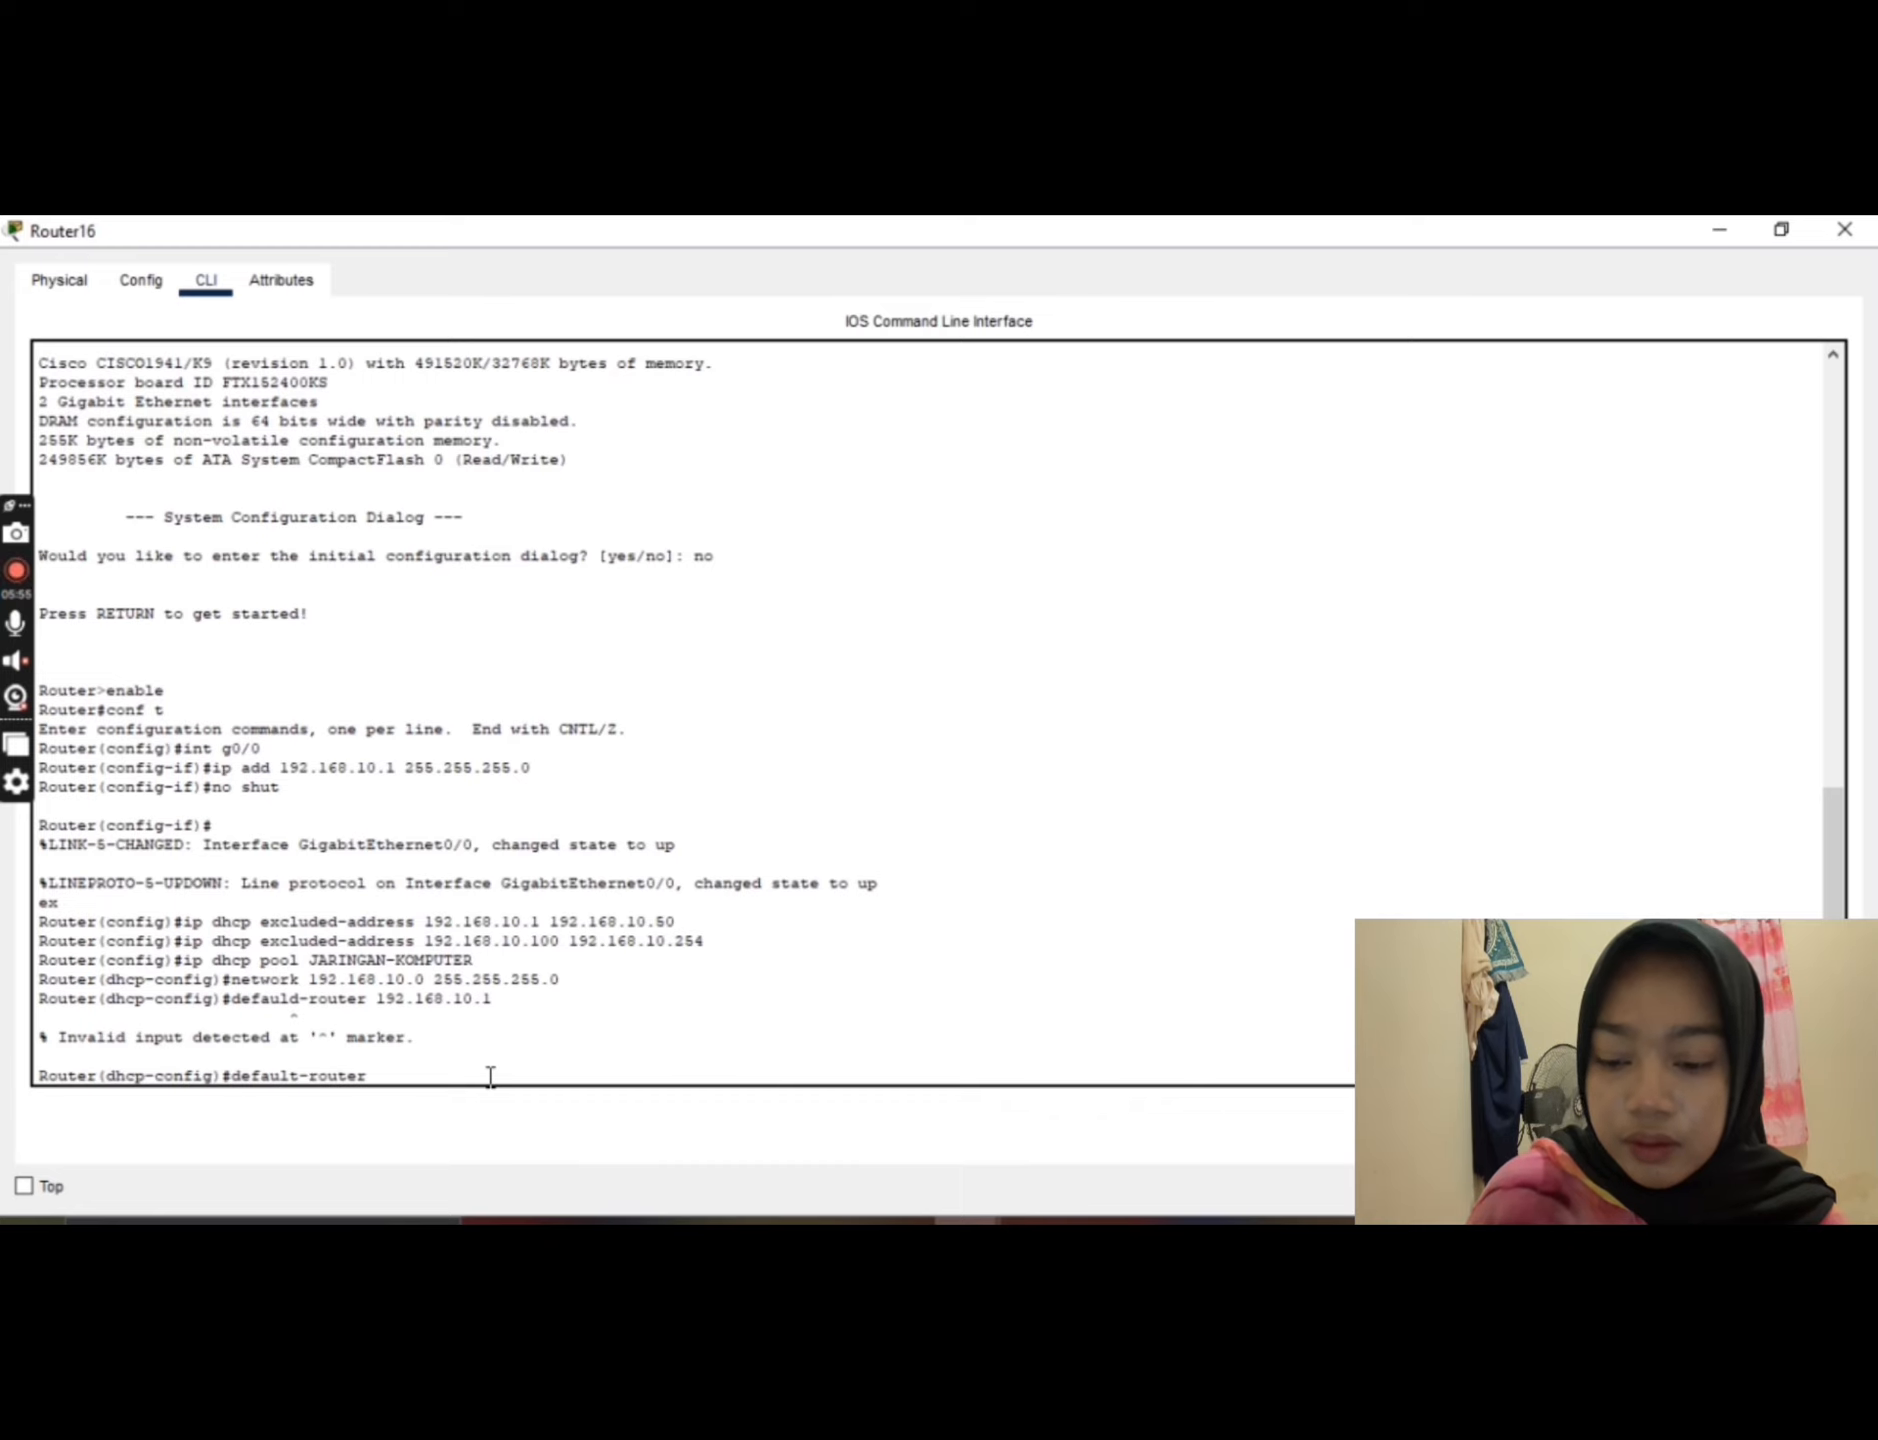
pyautogui.write(' 192.')
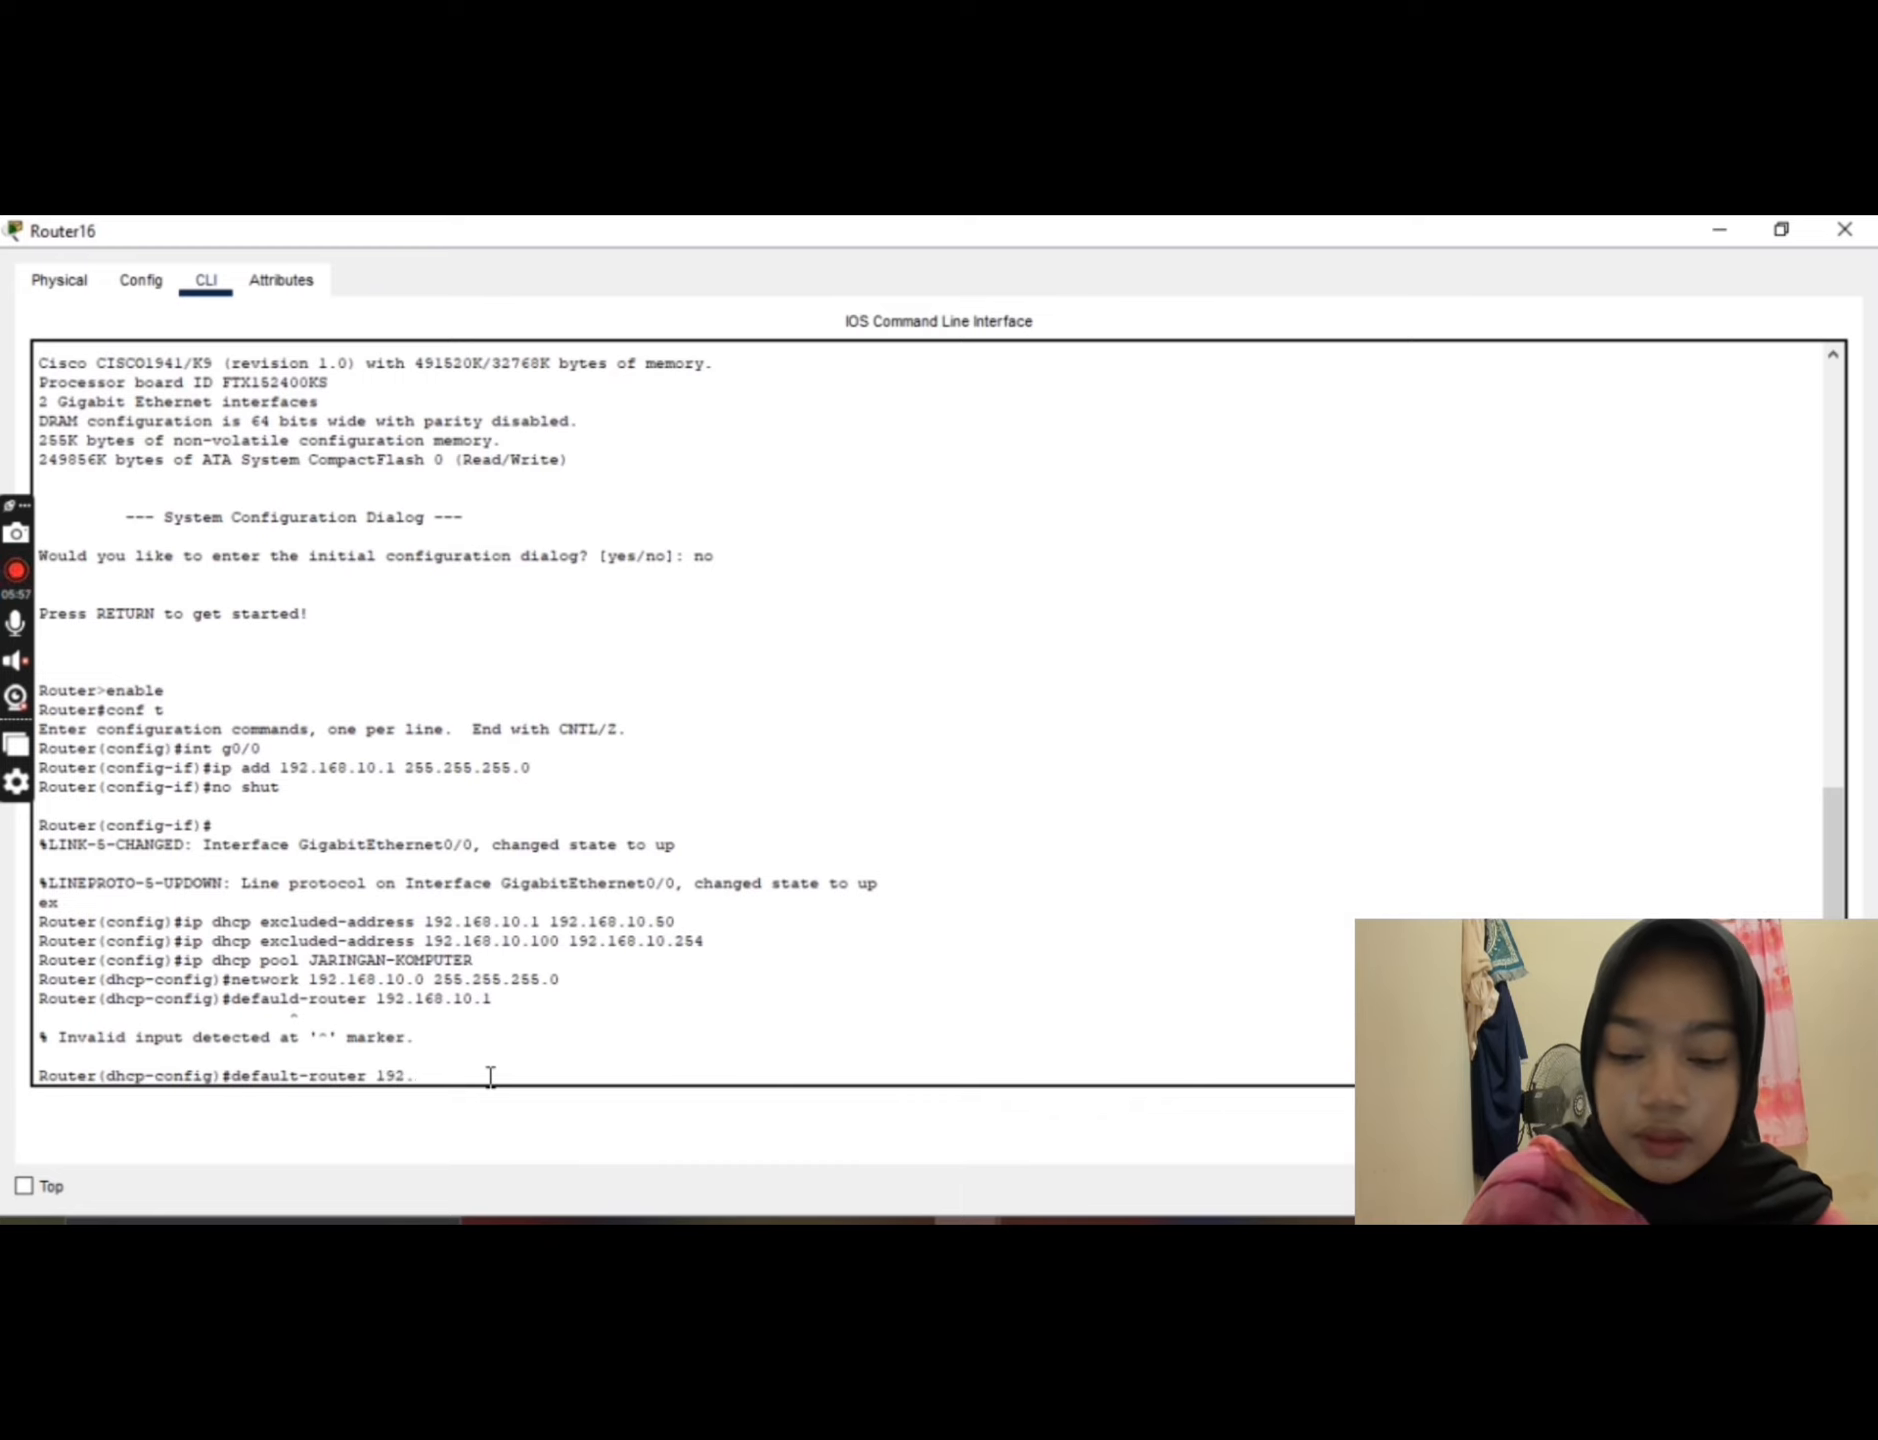
pyautogui.write('168')
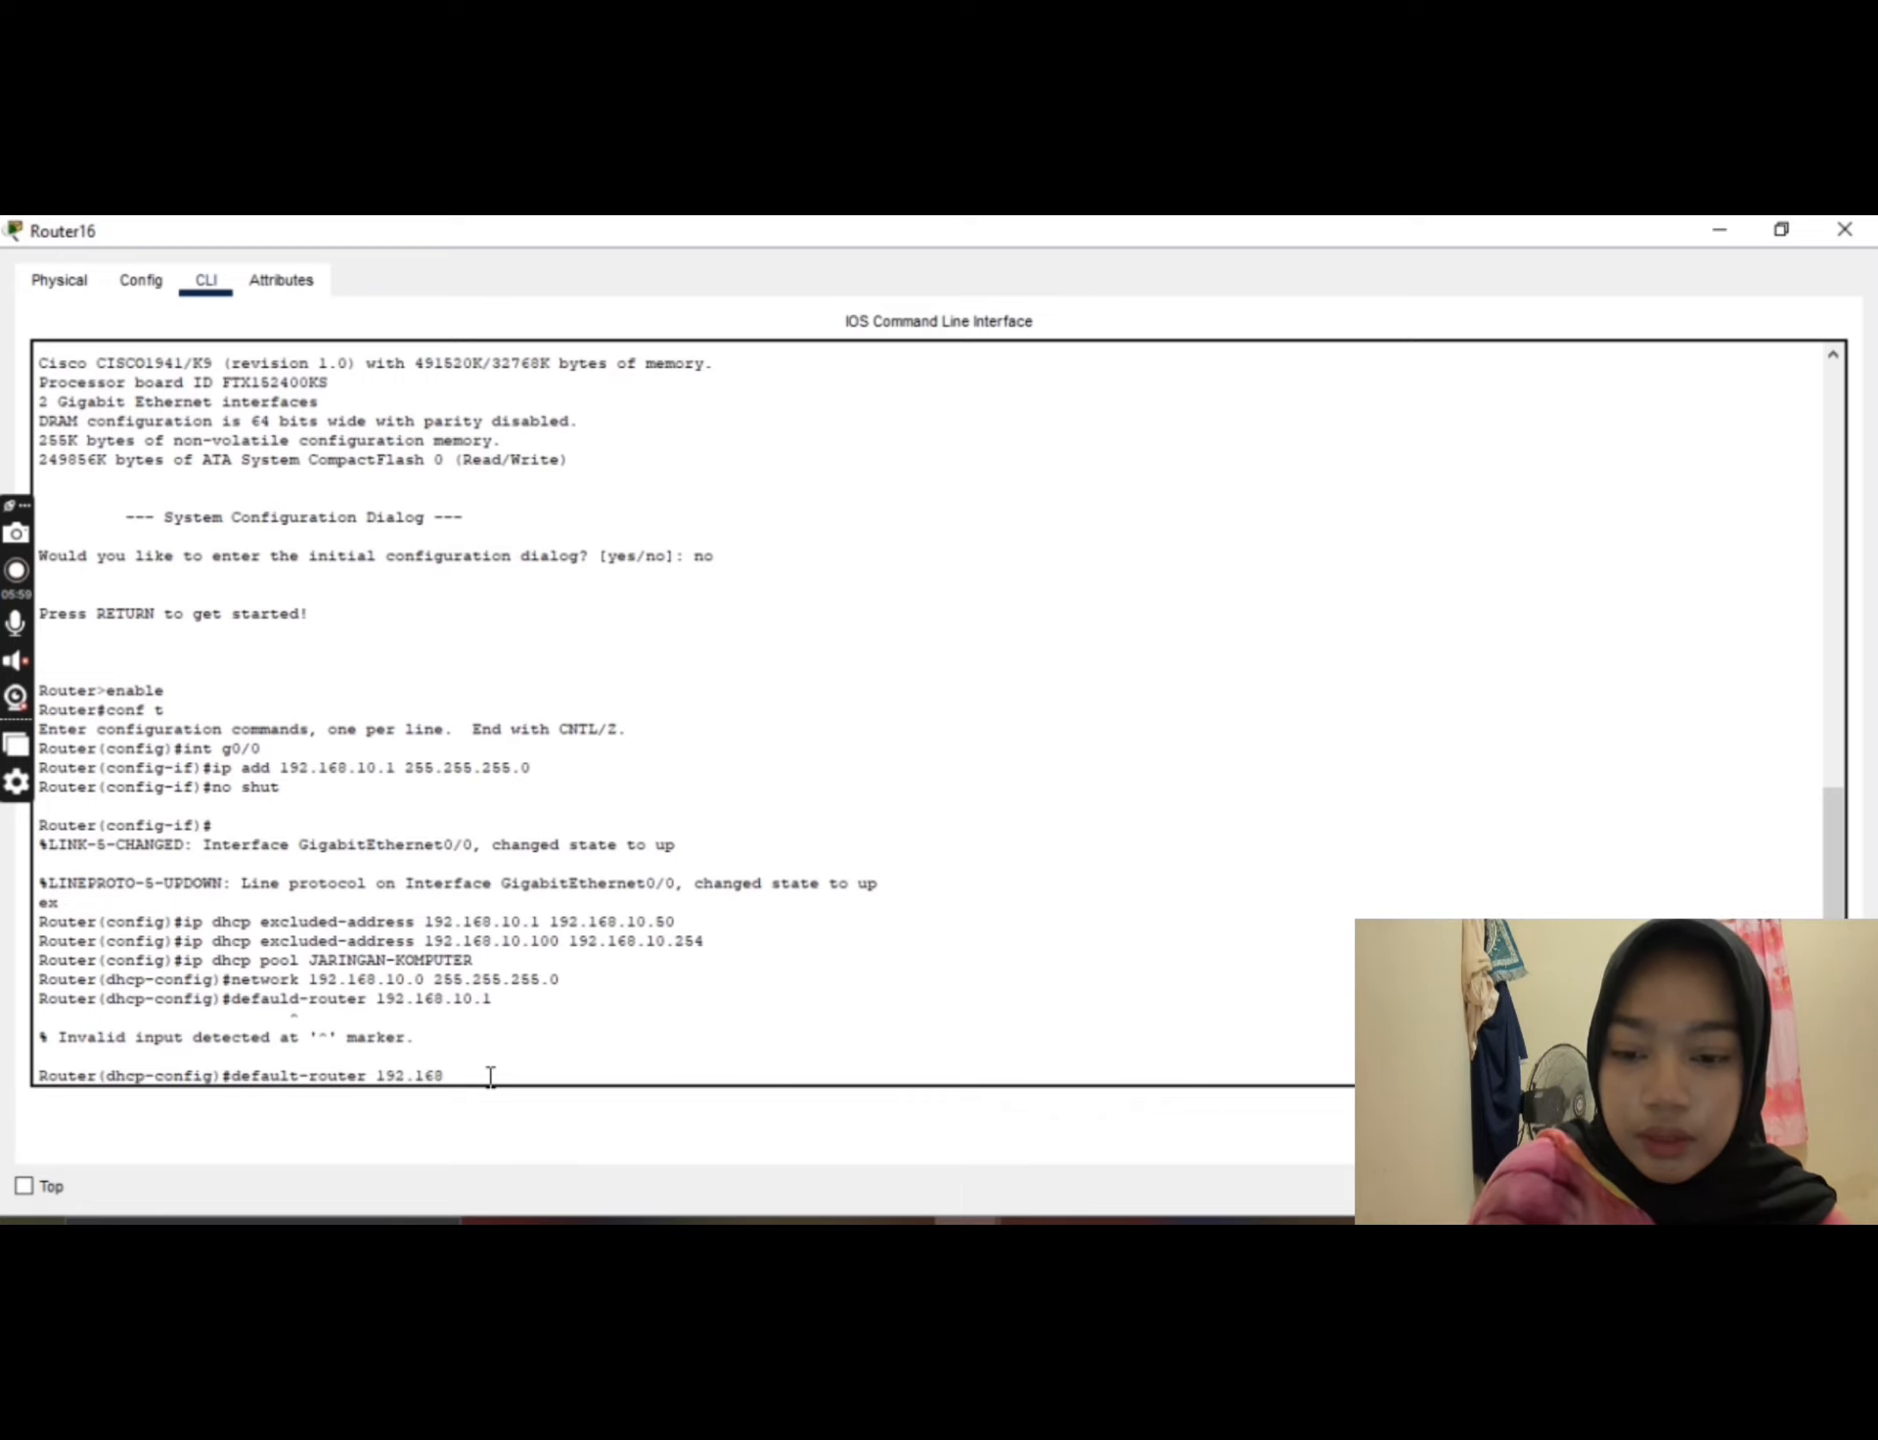
pyautogui.write('.')
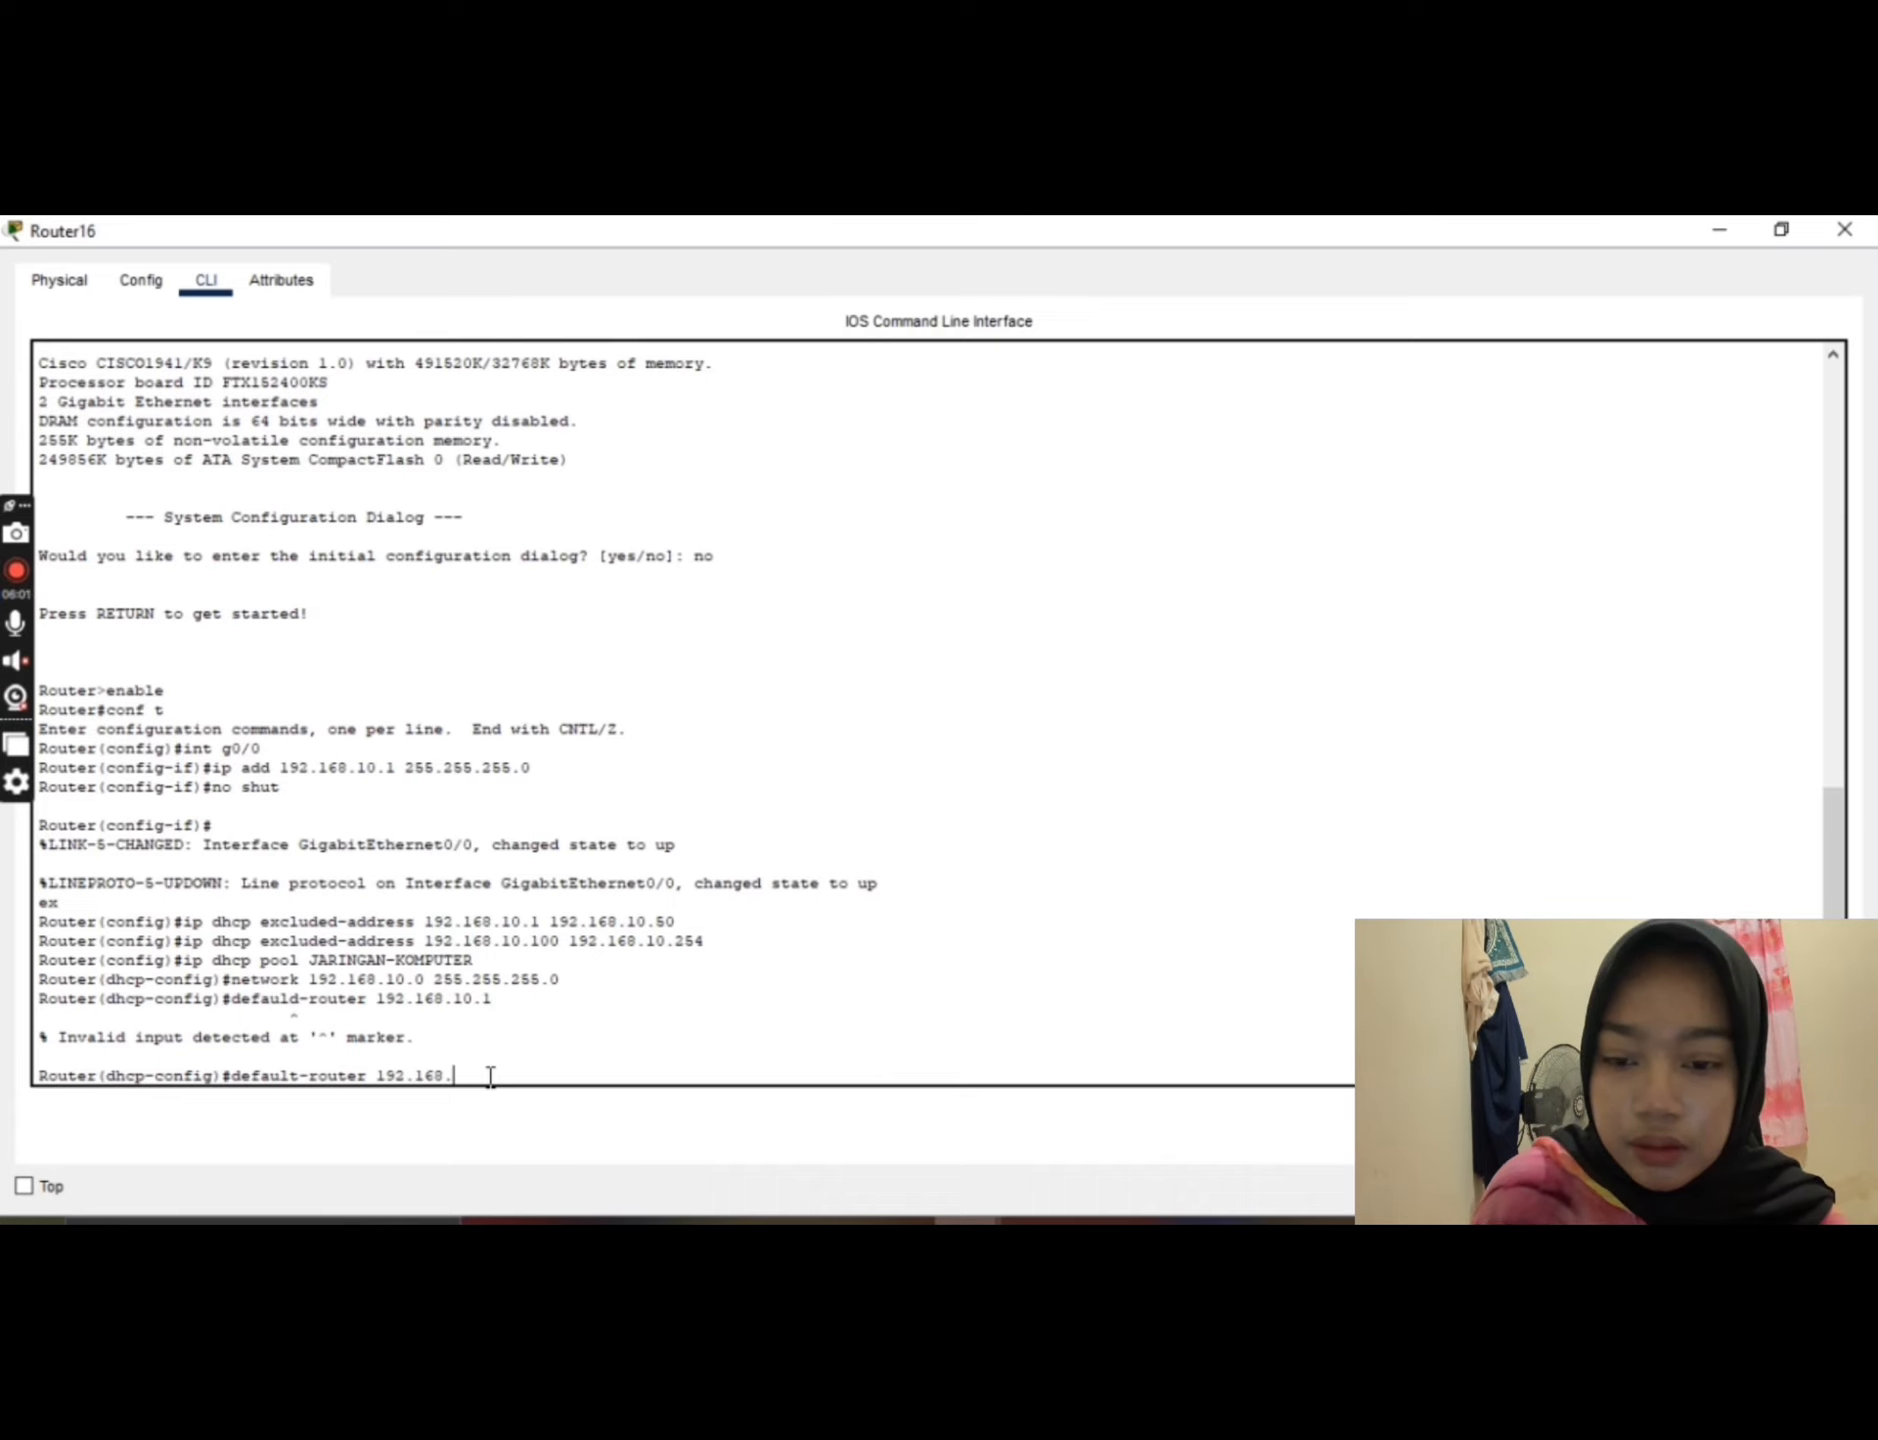
pyautogui.write('10')
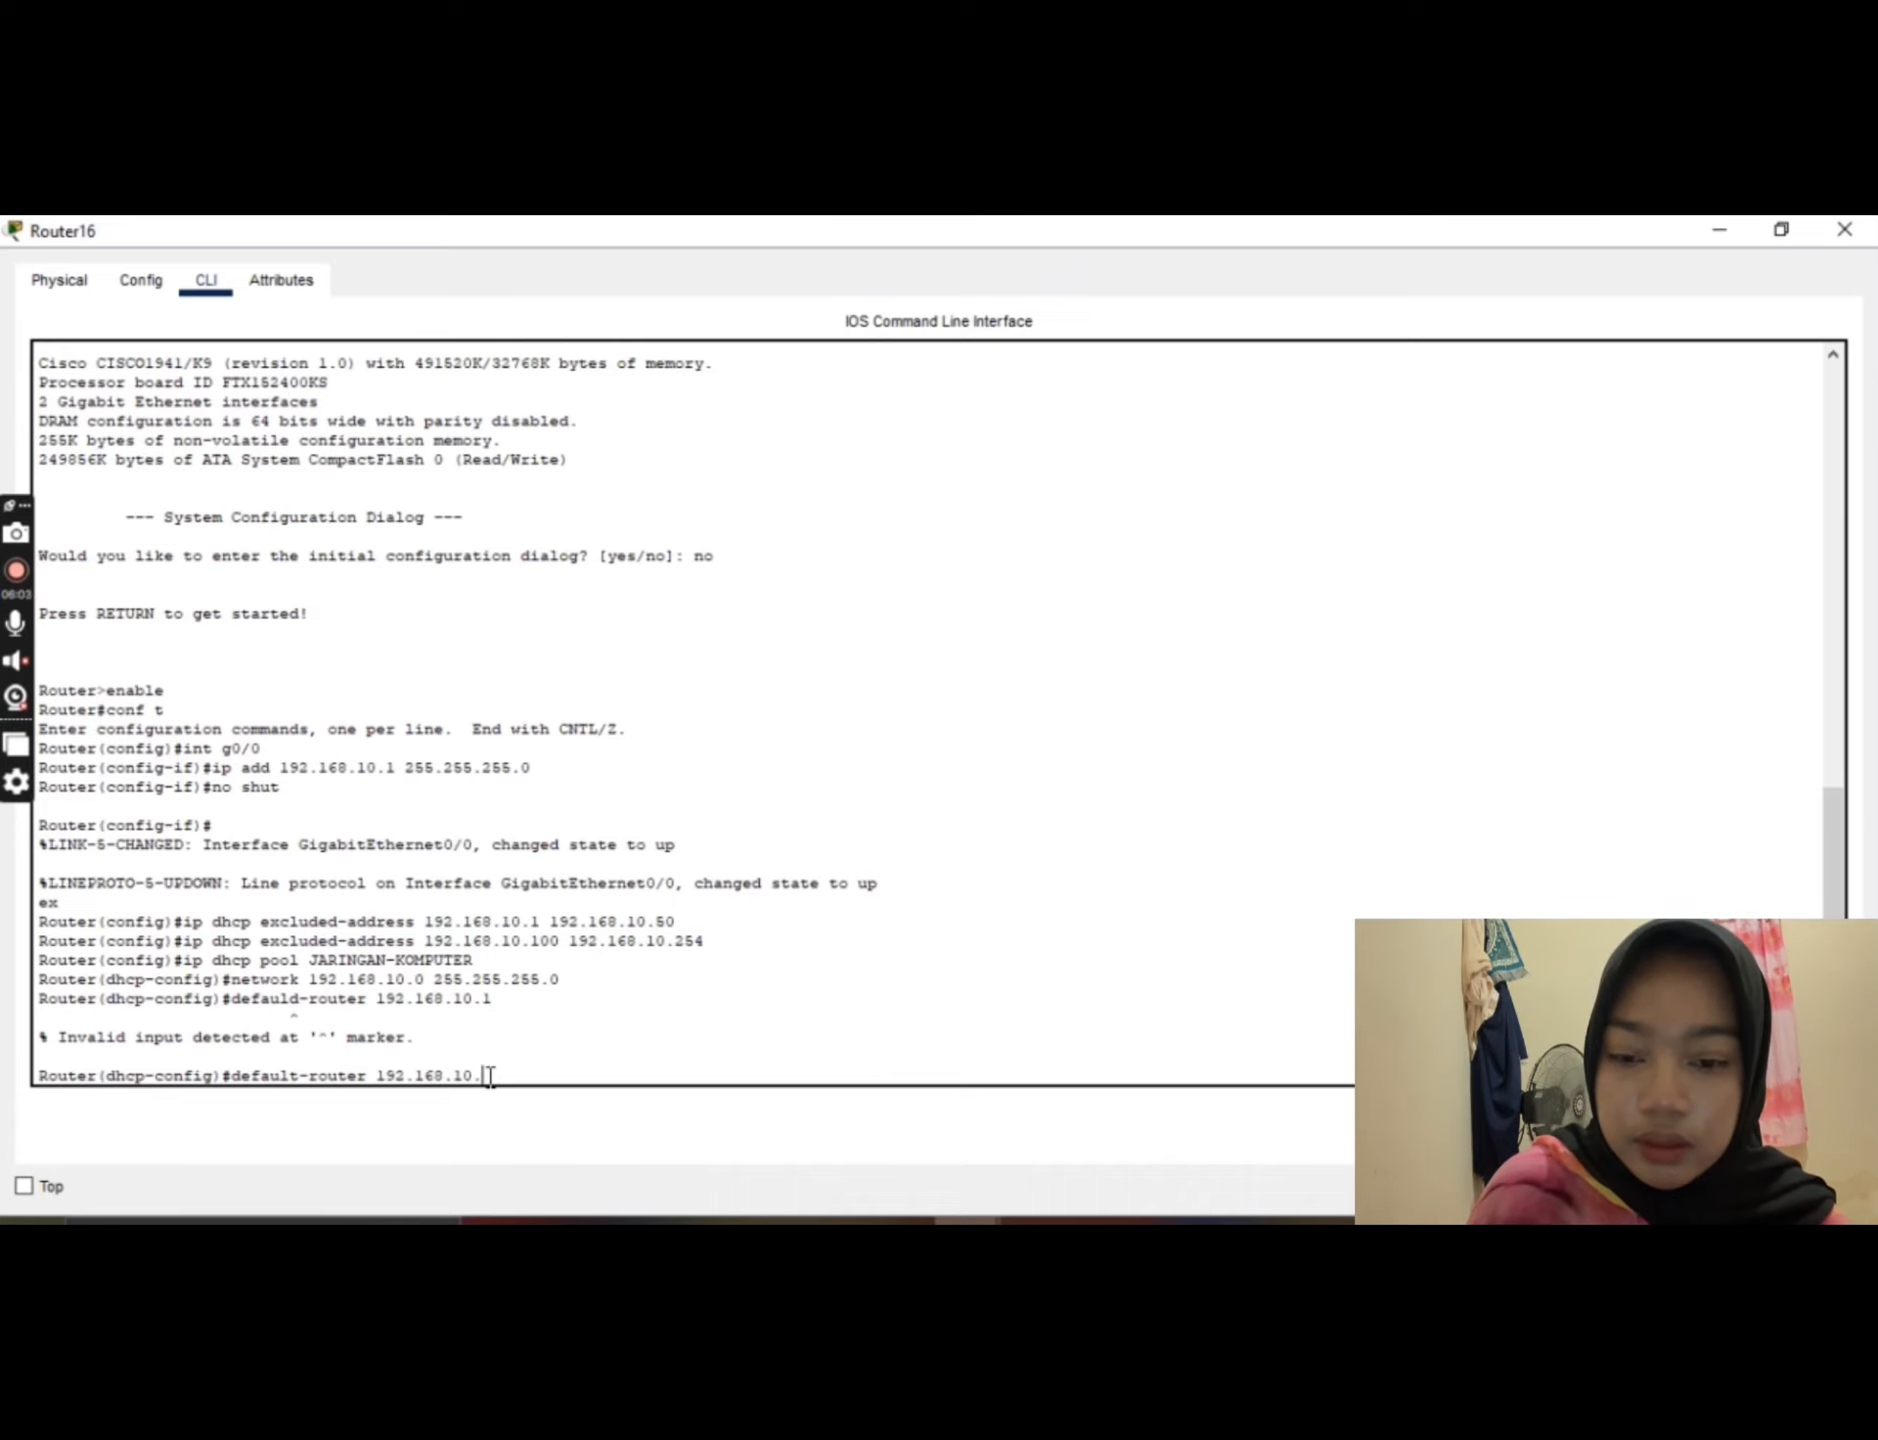
pyautogui.write('.1')
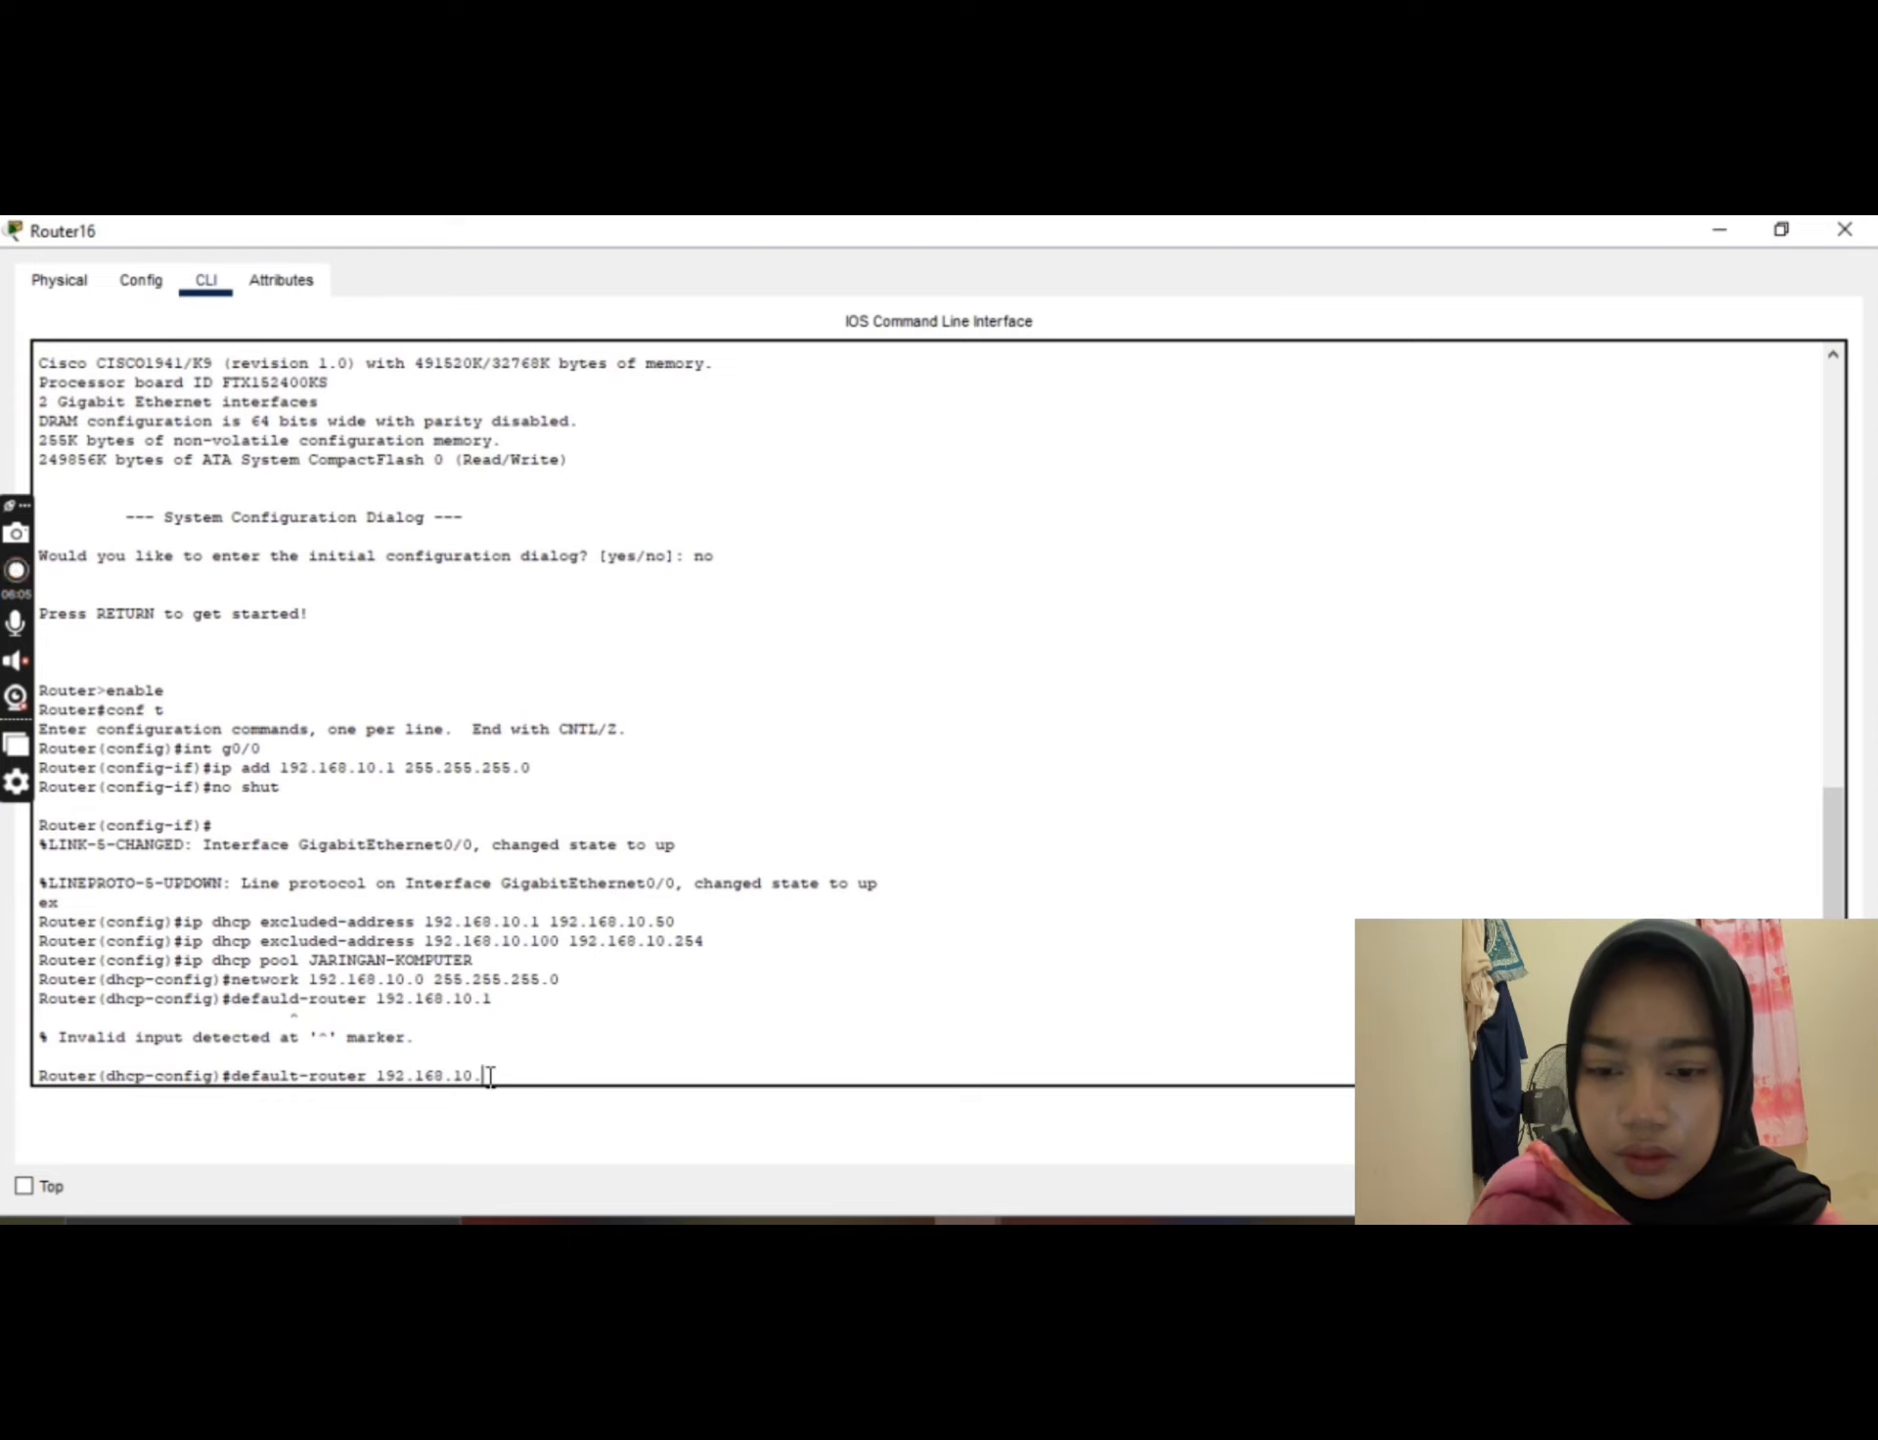
pyautogui.press('Return')
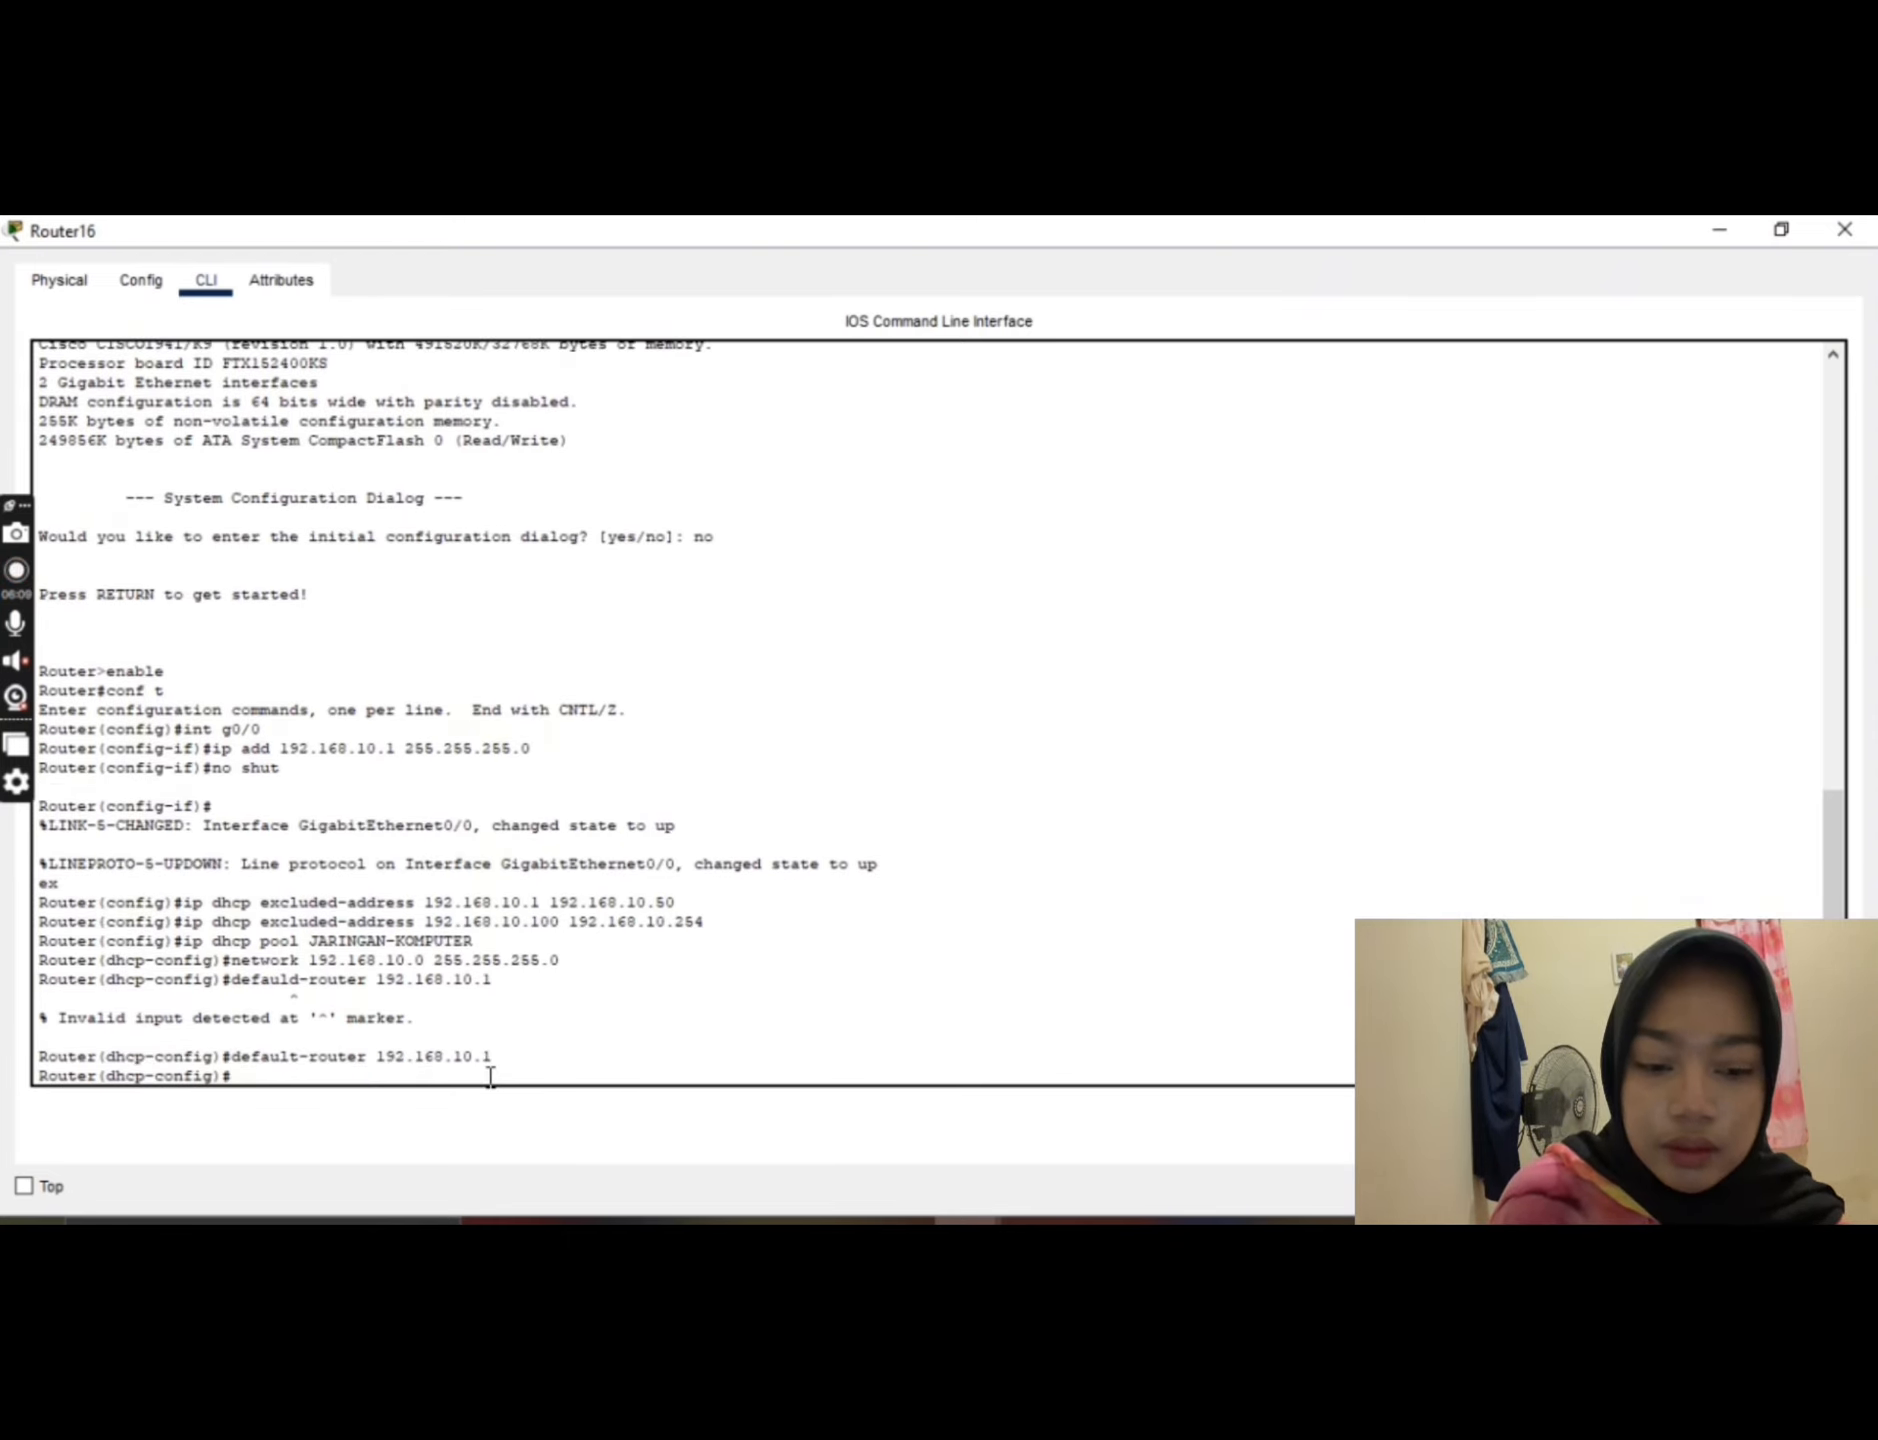
# Step: Exit DHCP pool configuration and global configuration with ex, returning to privileged EXEC mode
pyautogui.write('ex')
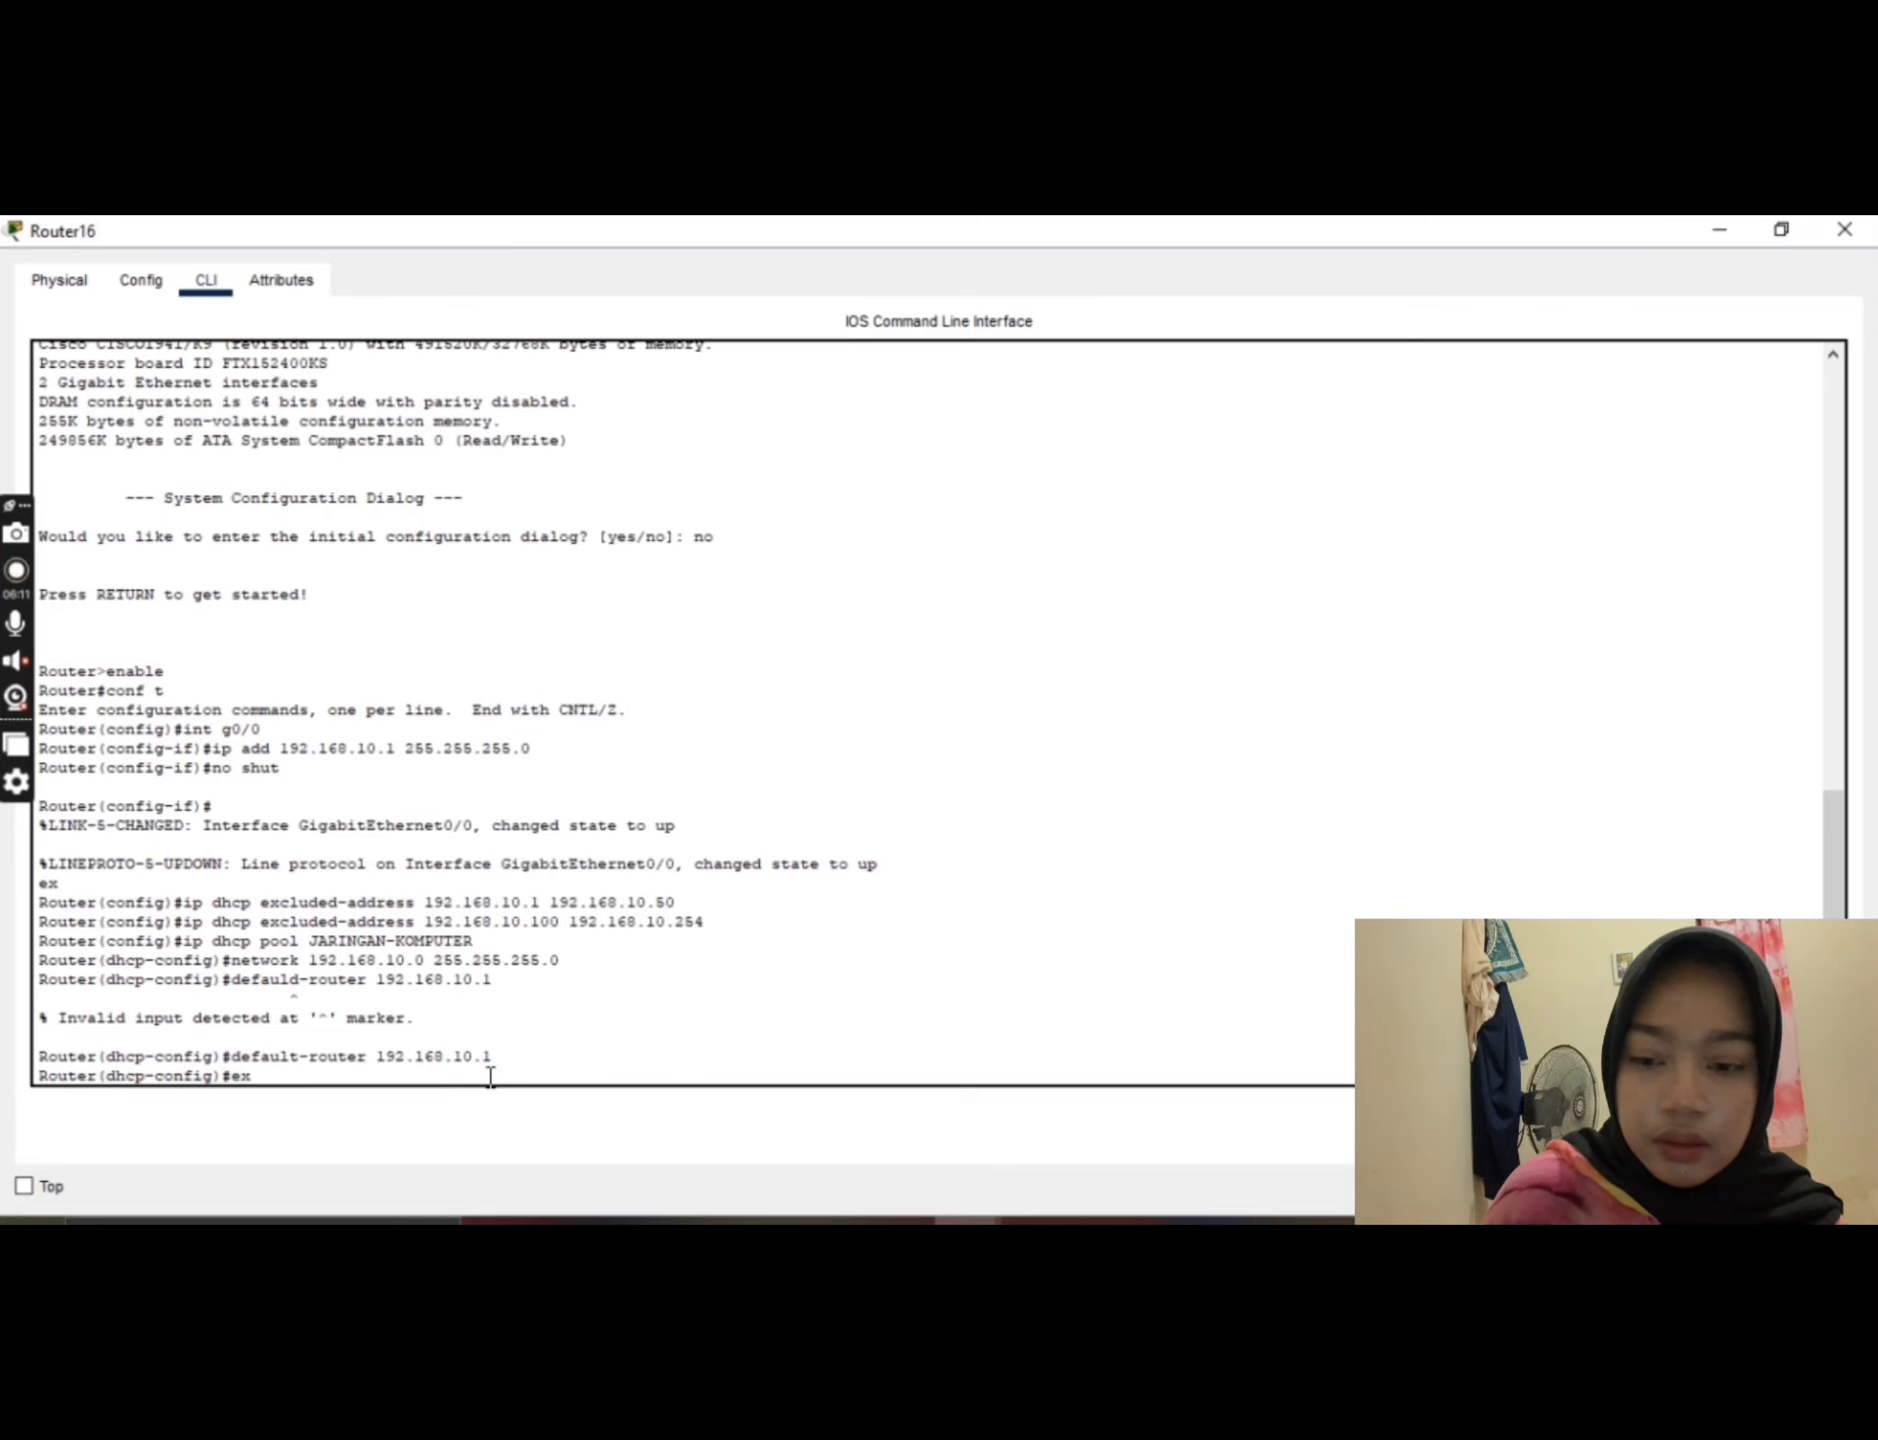
pyautogui.press('Return')
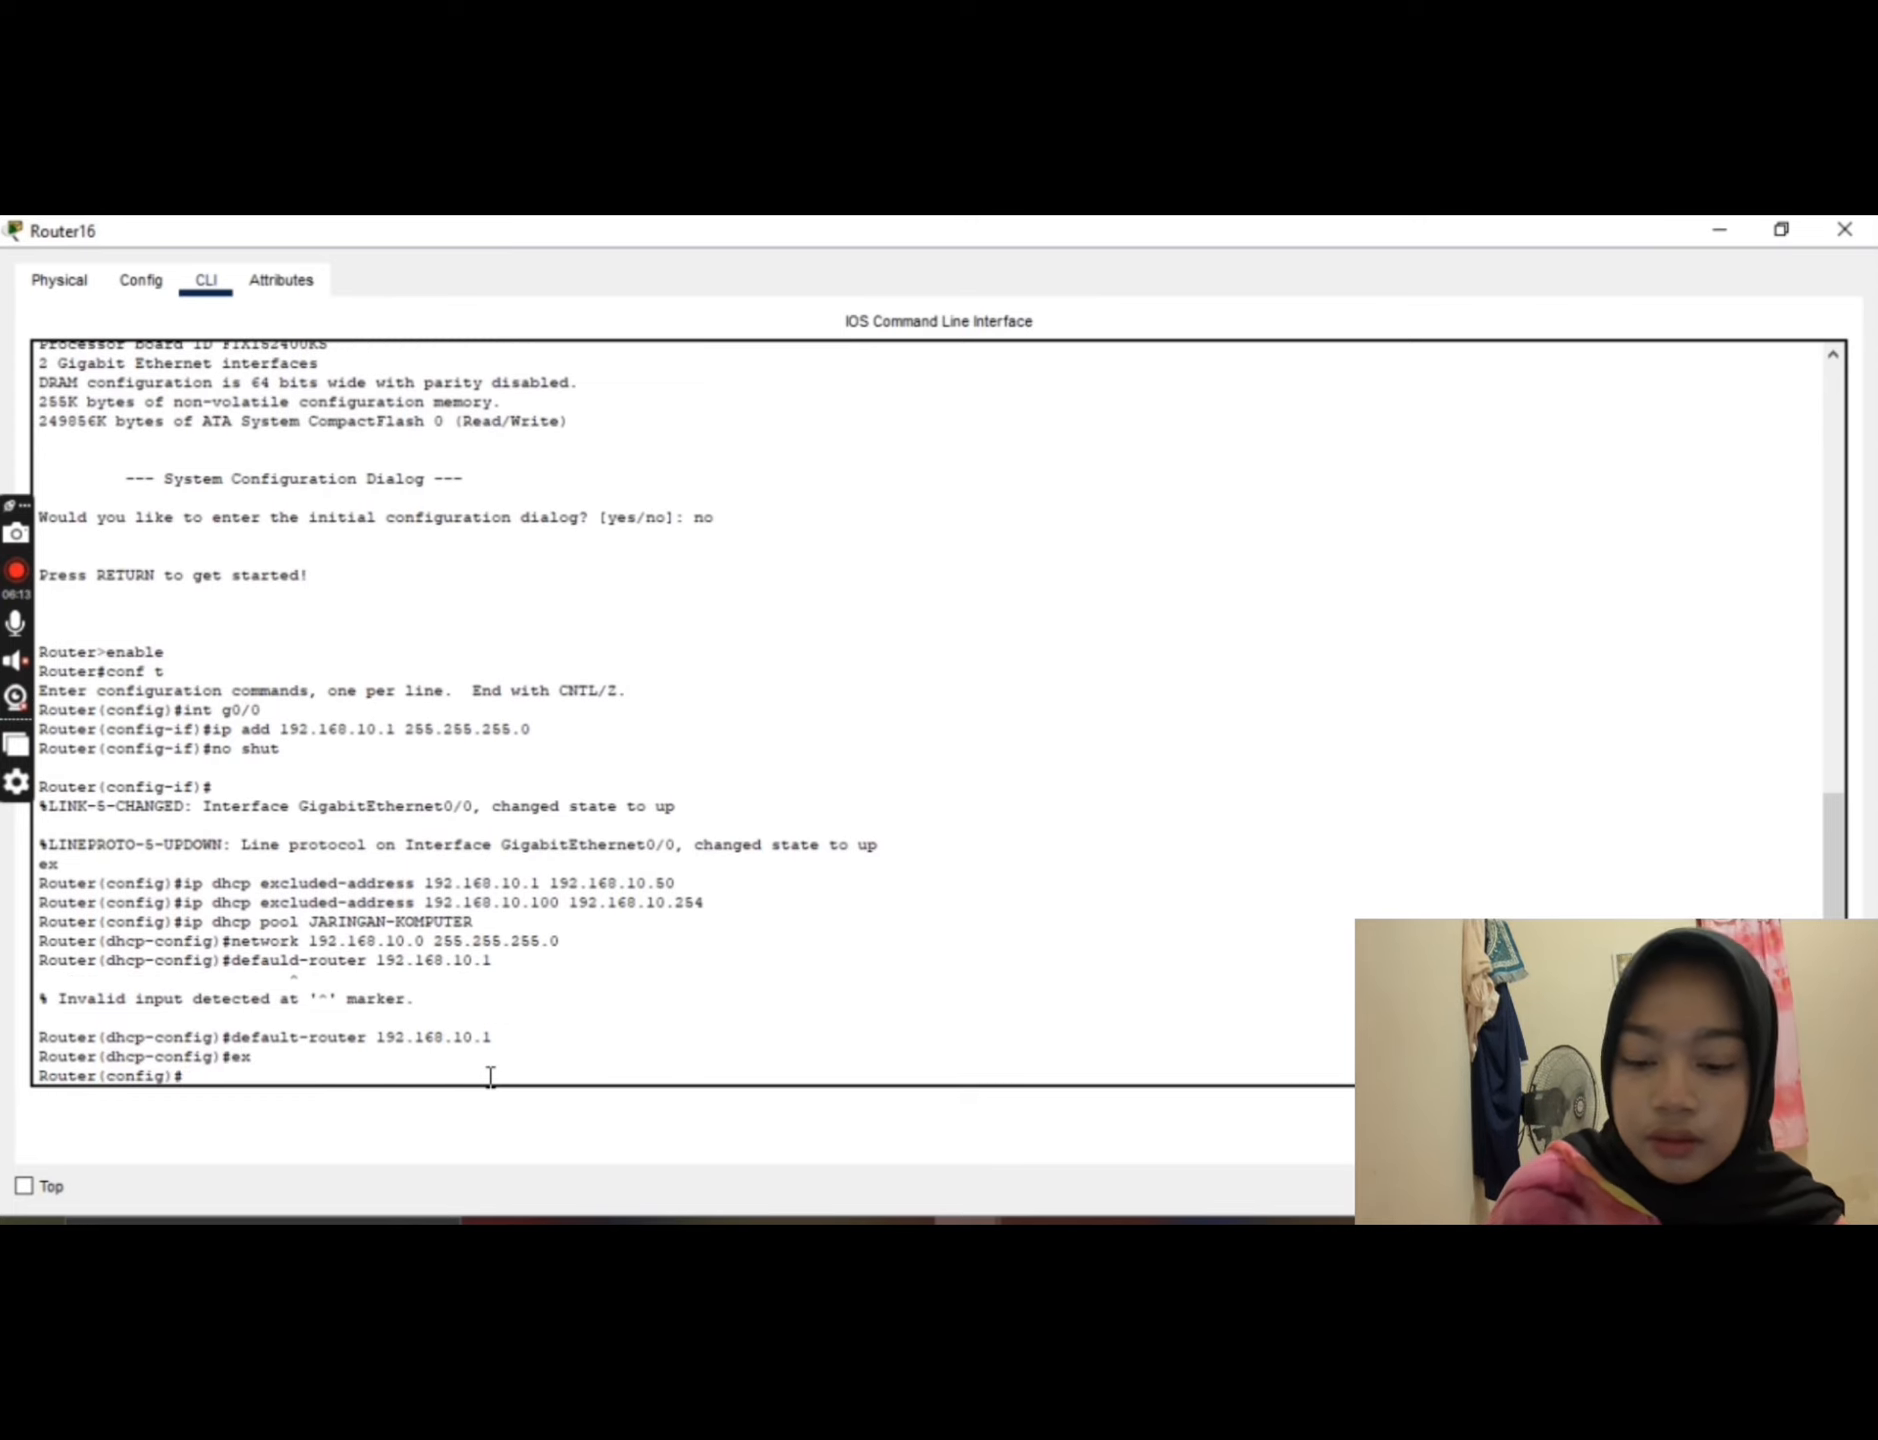
pyautogui.write('ex')
pyautogui.press('Return')
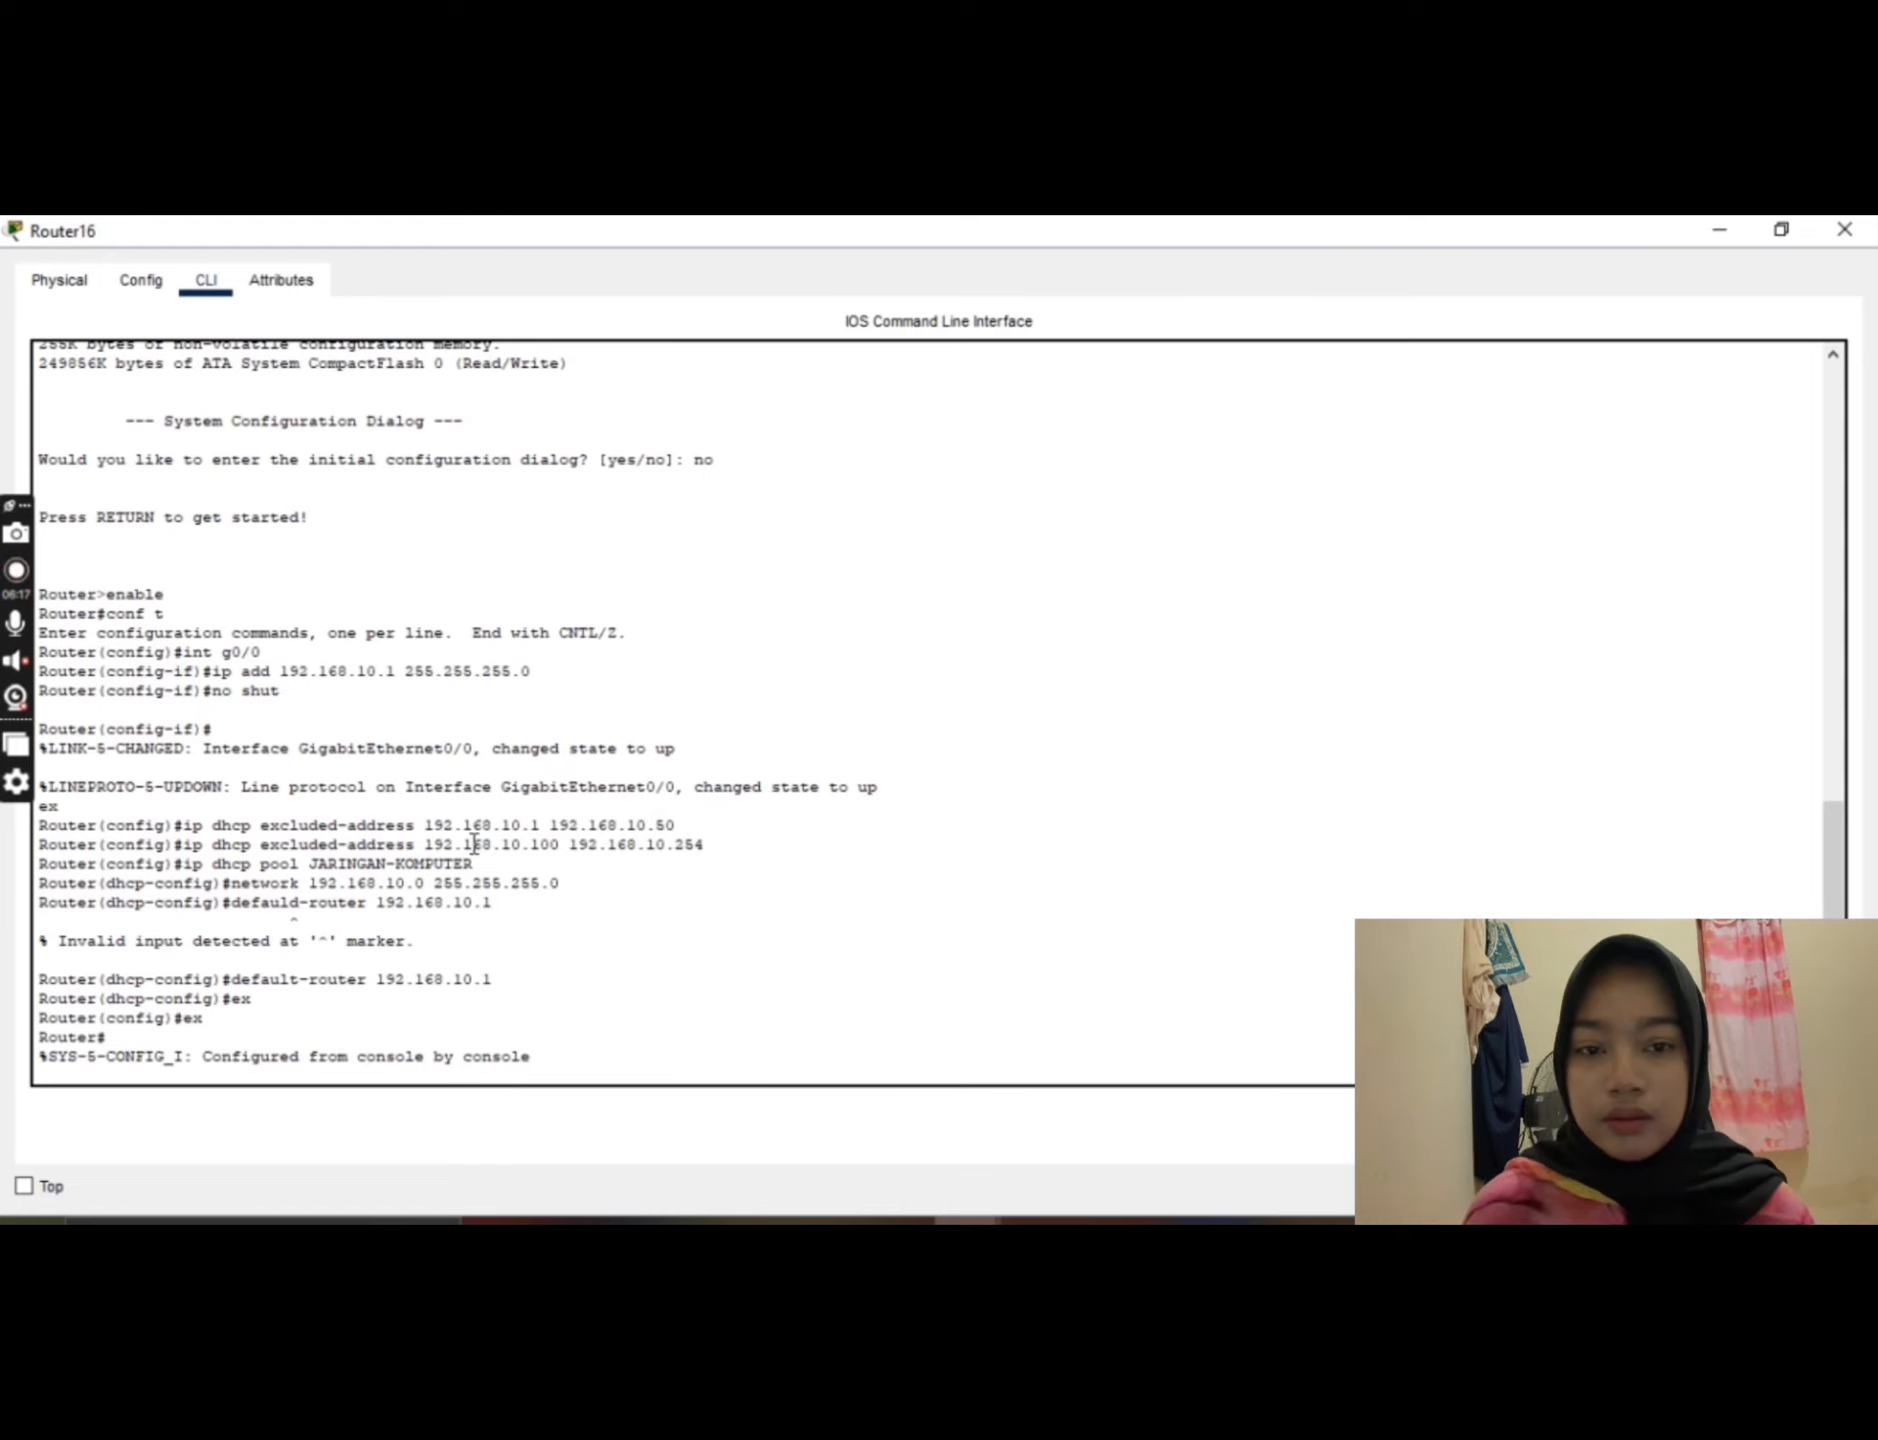
# Step: Set PC15's FastEthernet0 IP configuration to DHCP, and close the PC's configuration window
pyautogui.click(1720, 229)
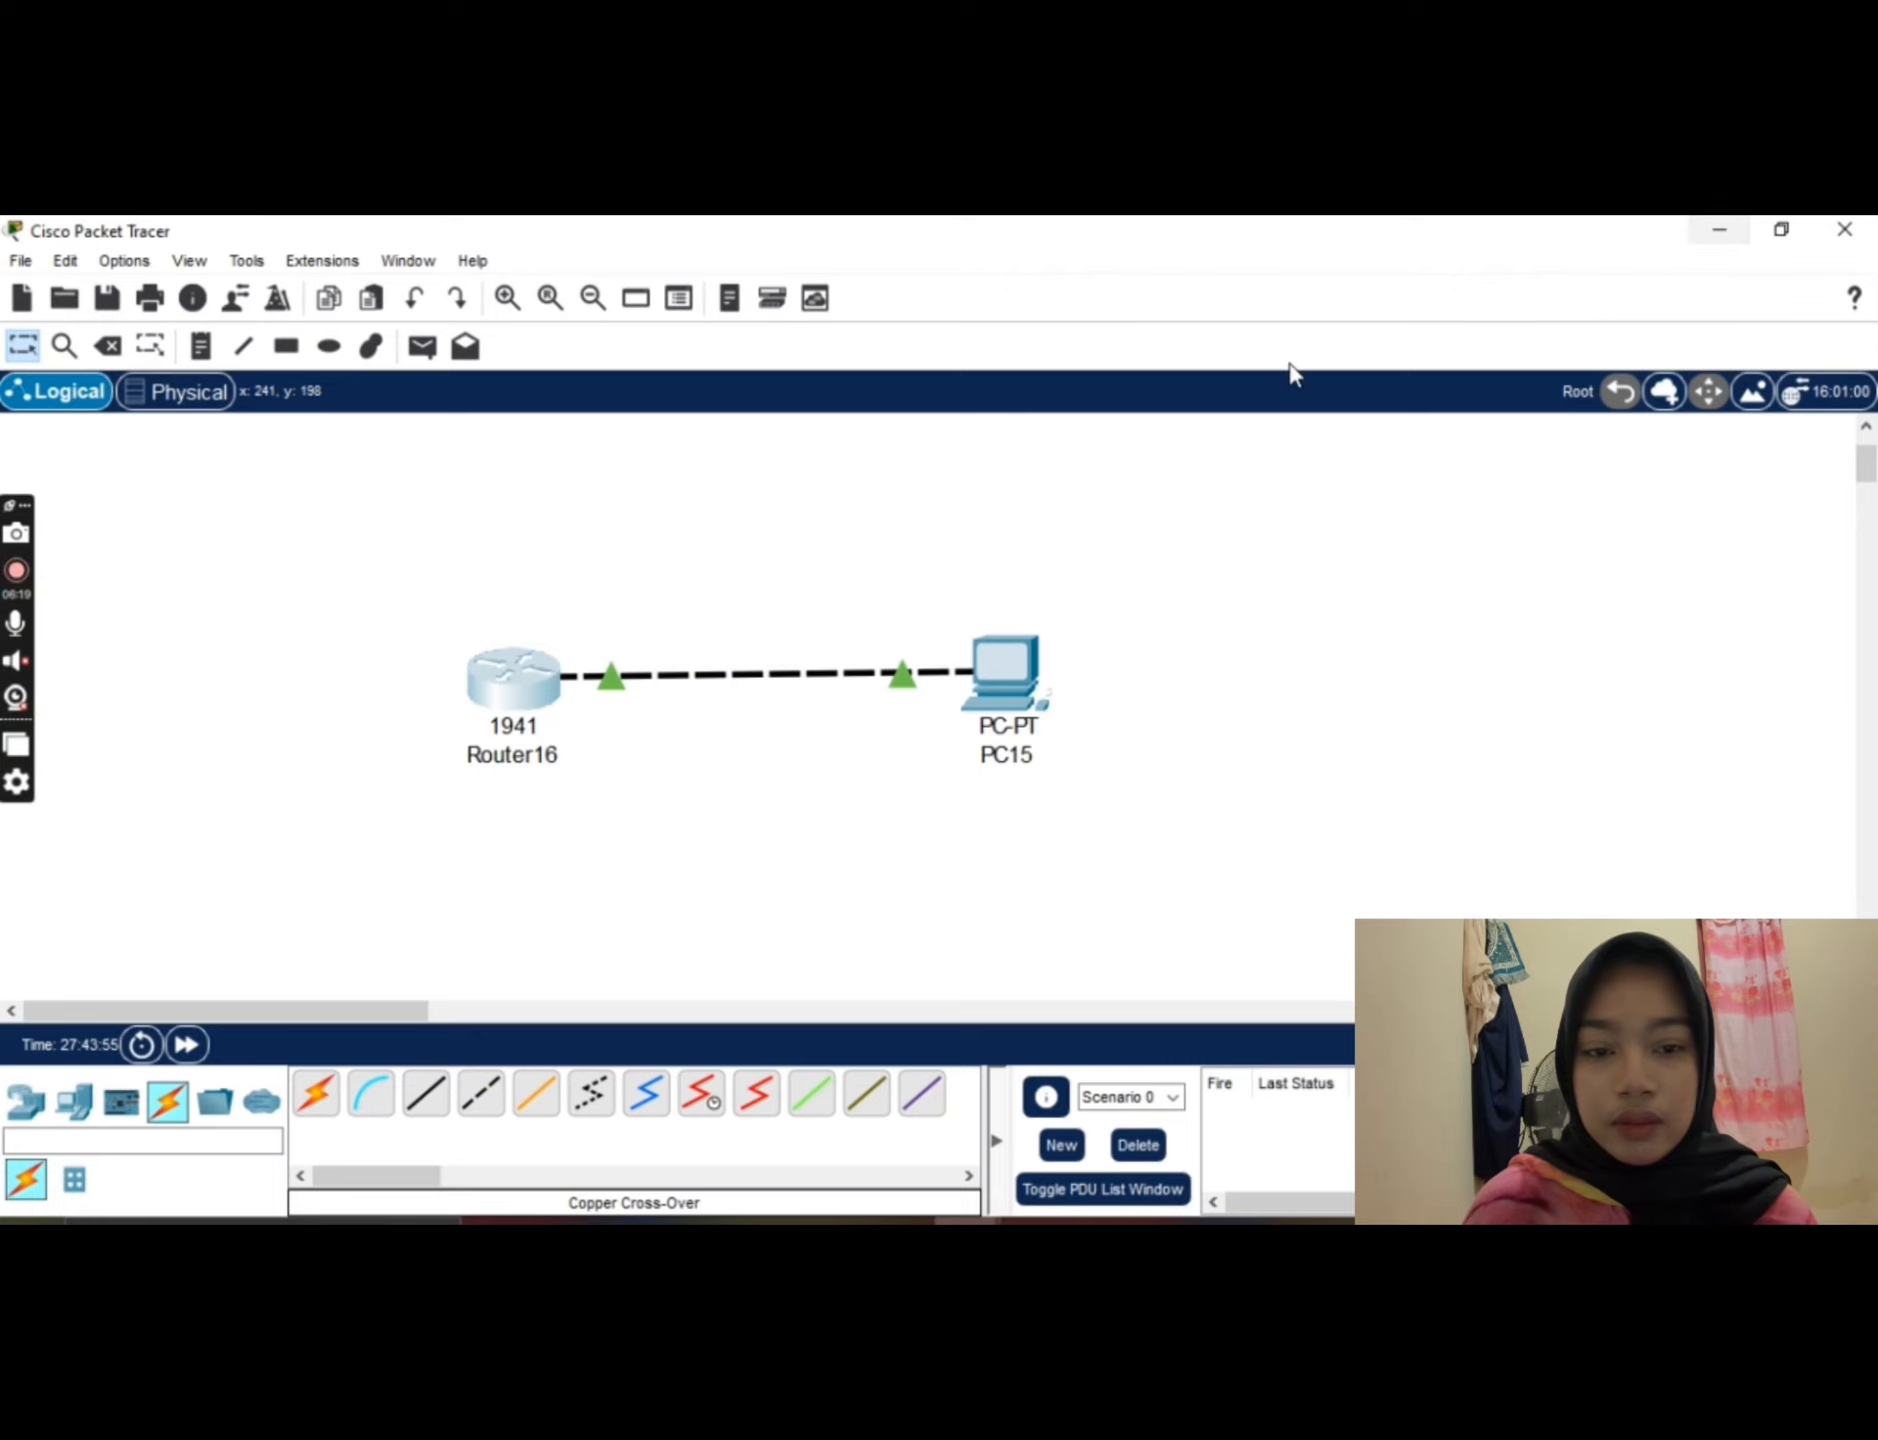
pyautogui.moveTo(1015, 671); pyautogui.dragTo(1023, 662)
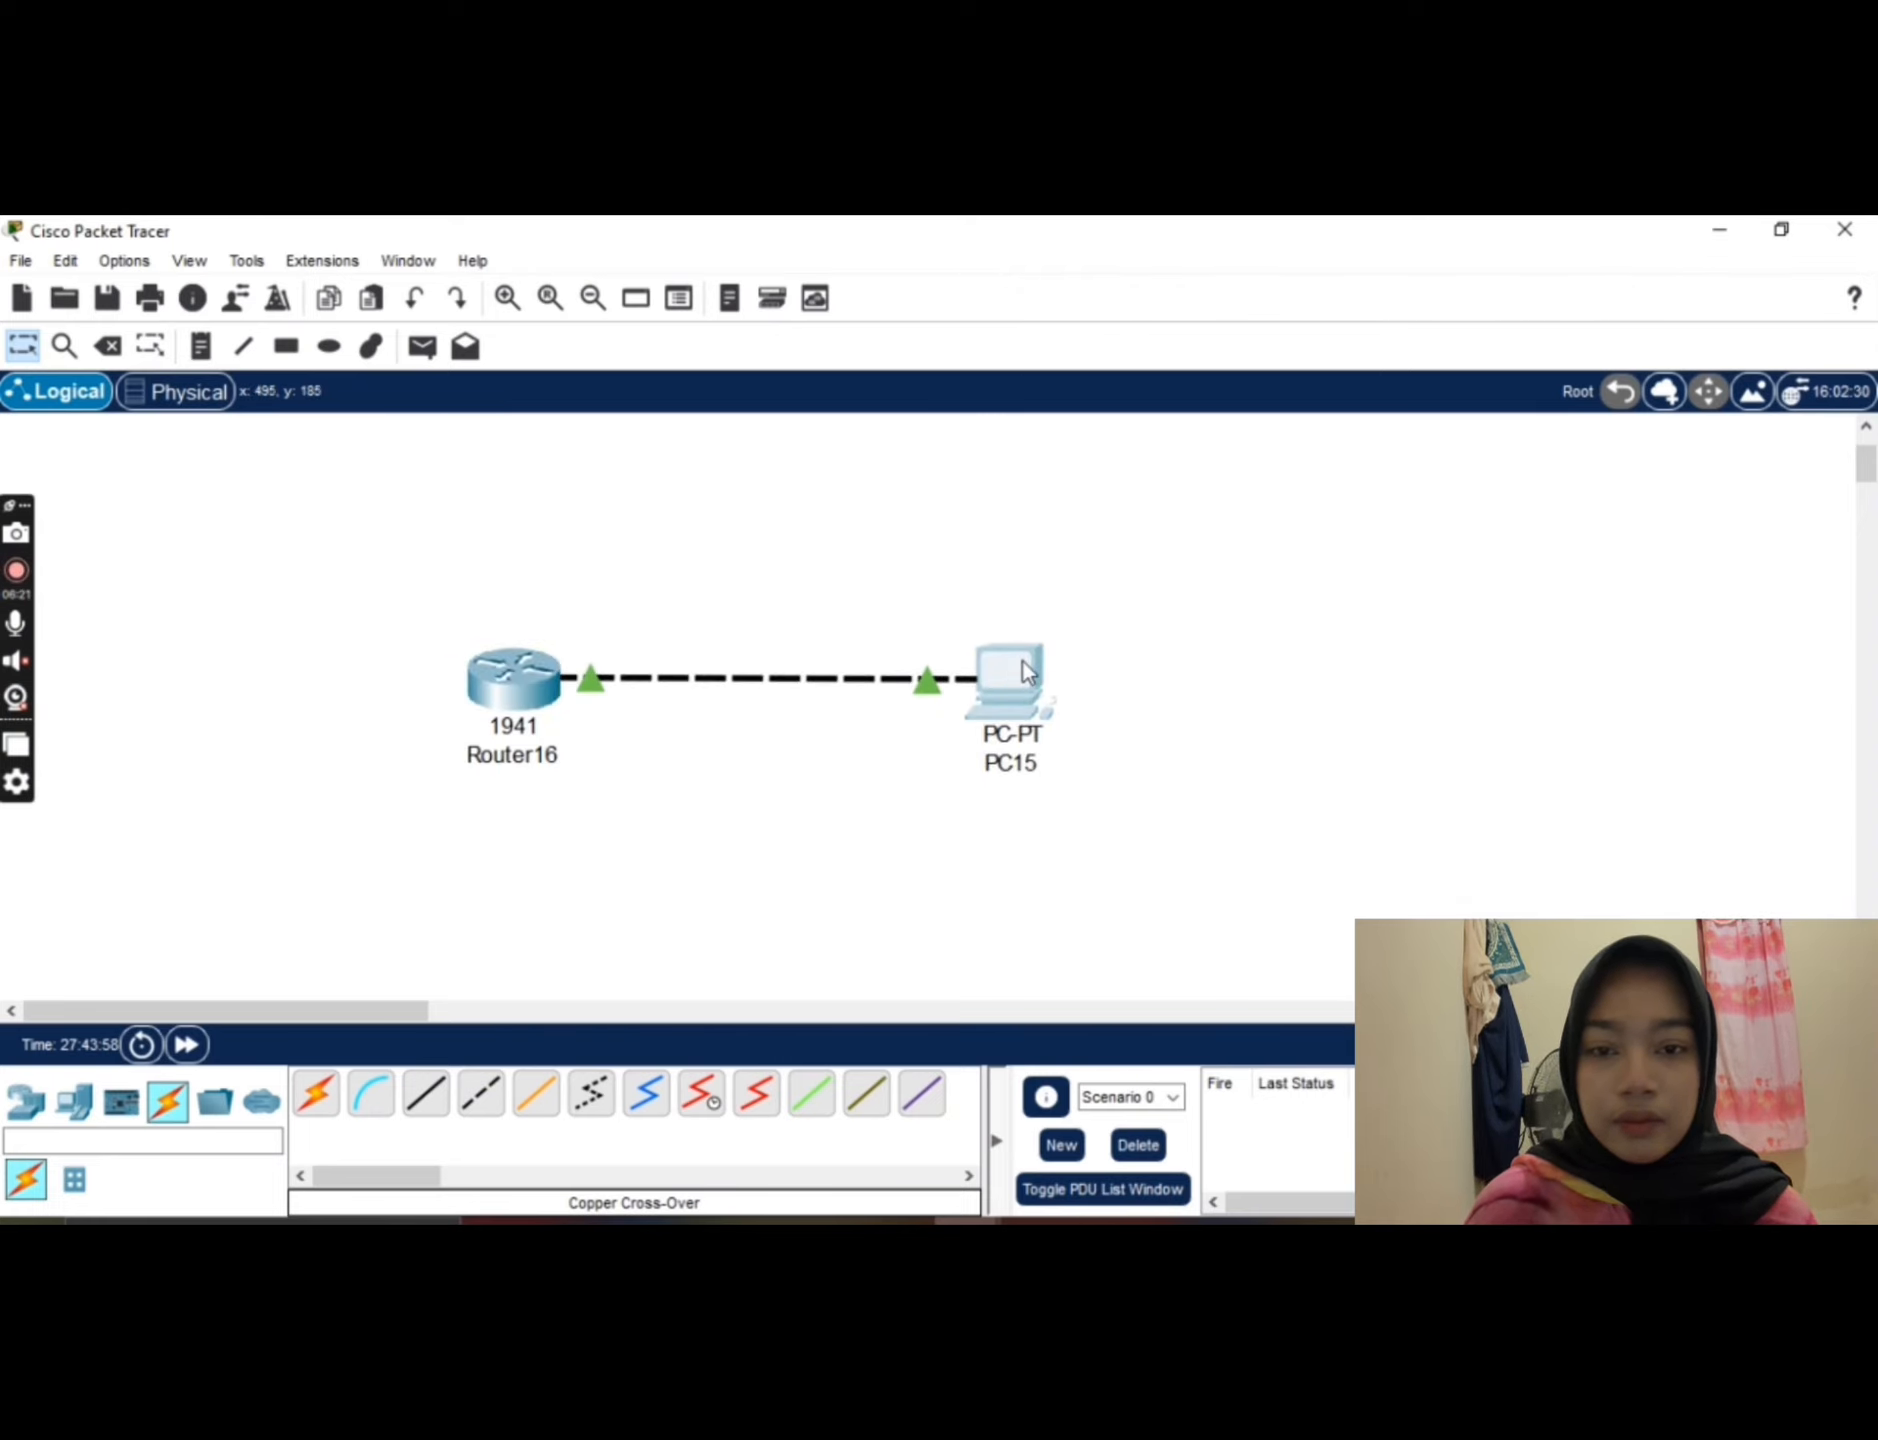
pyautogui.click(1023, 662)
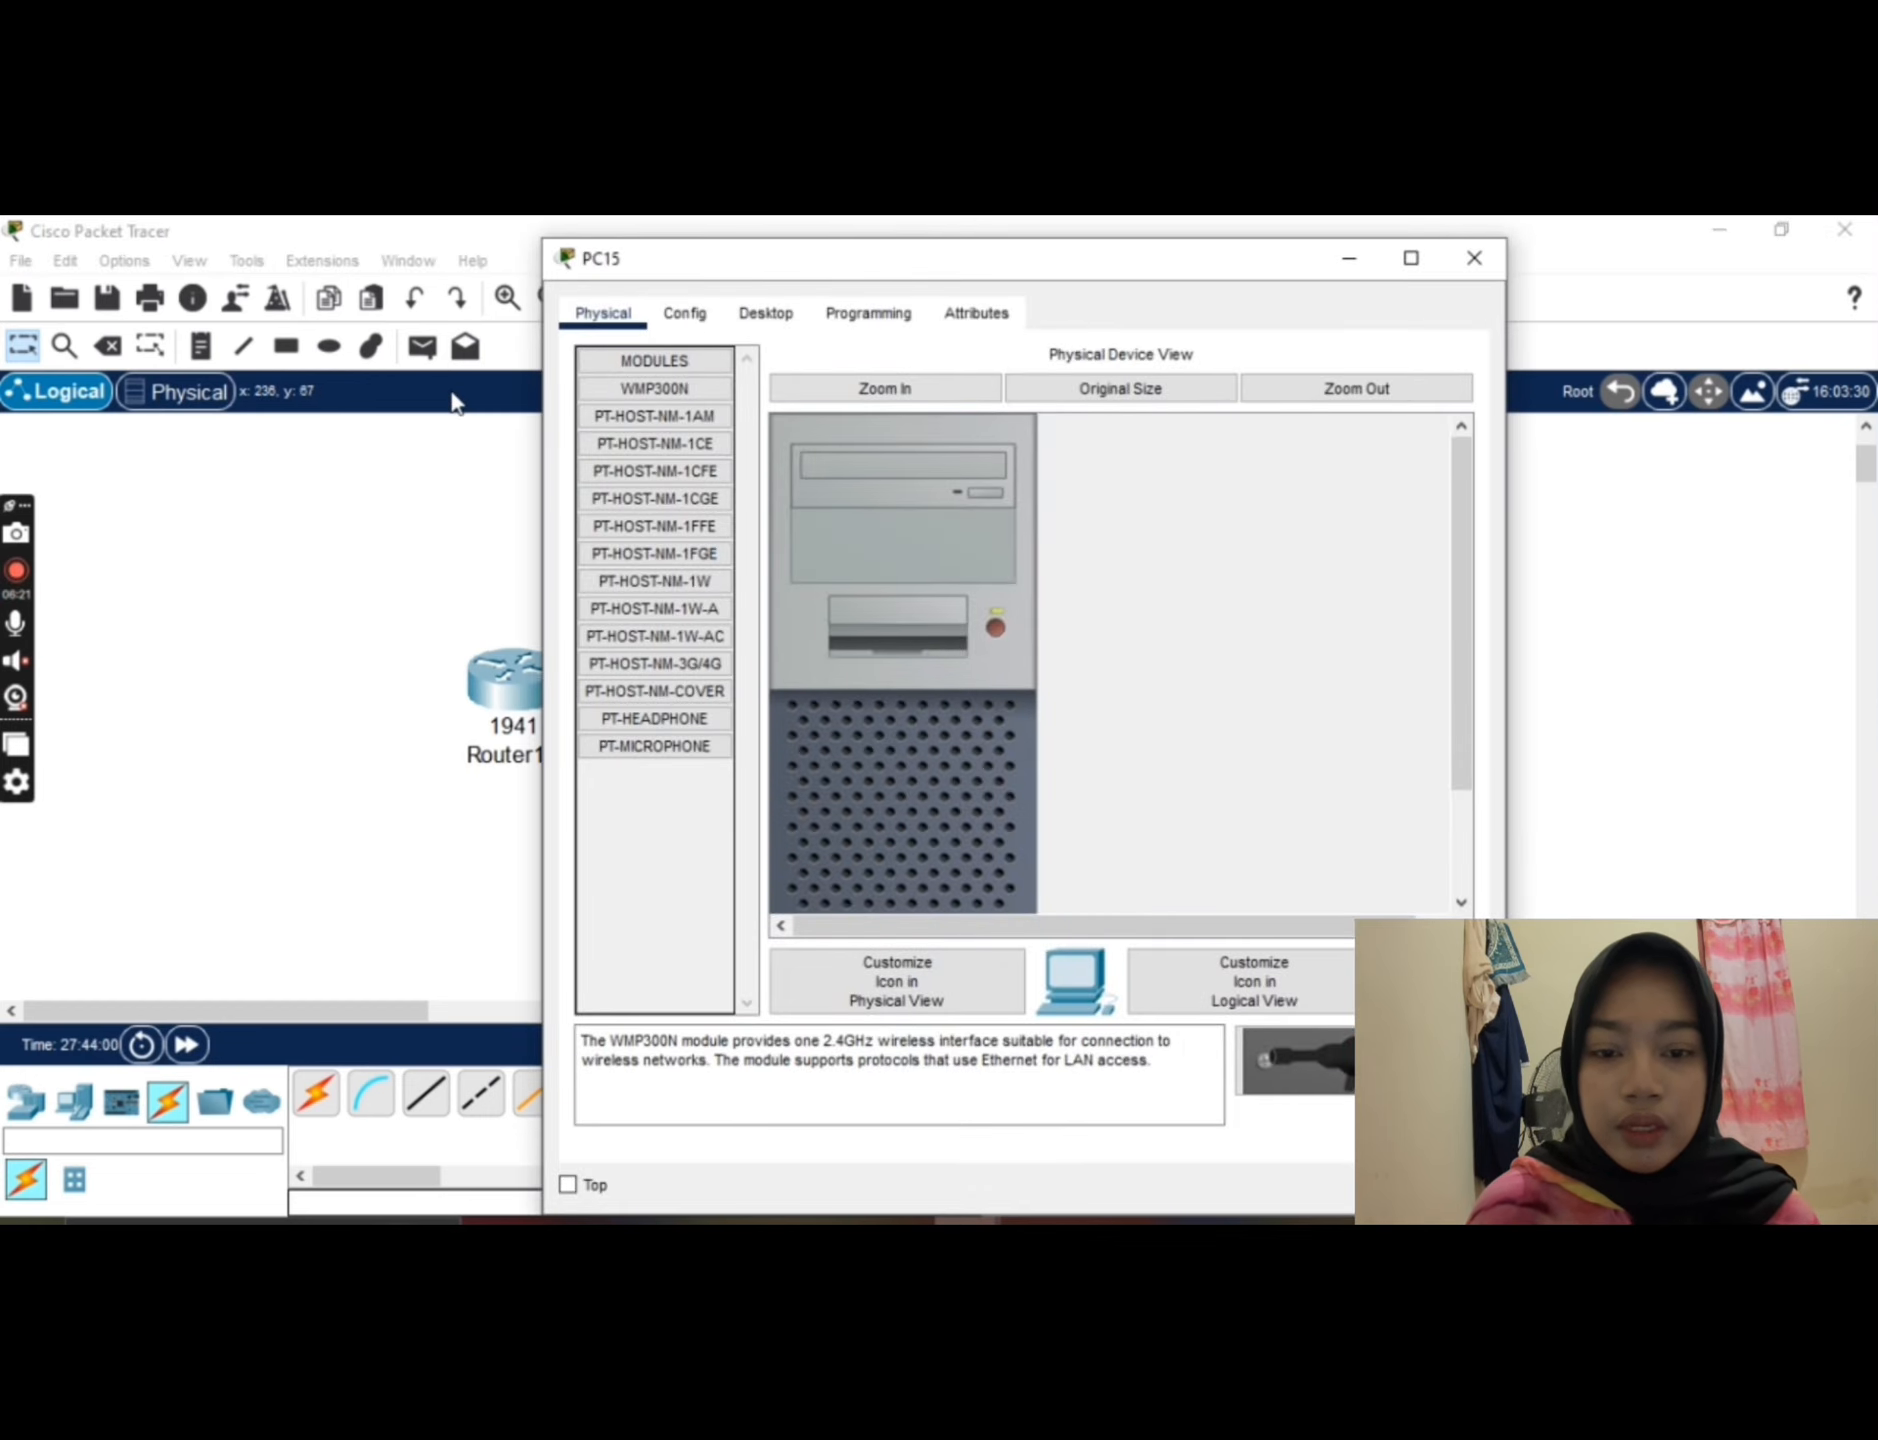
pyautogui.click(668, 330)
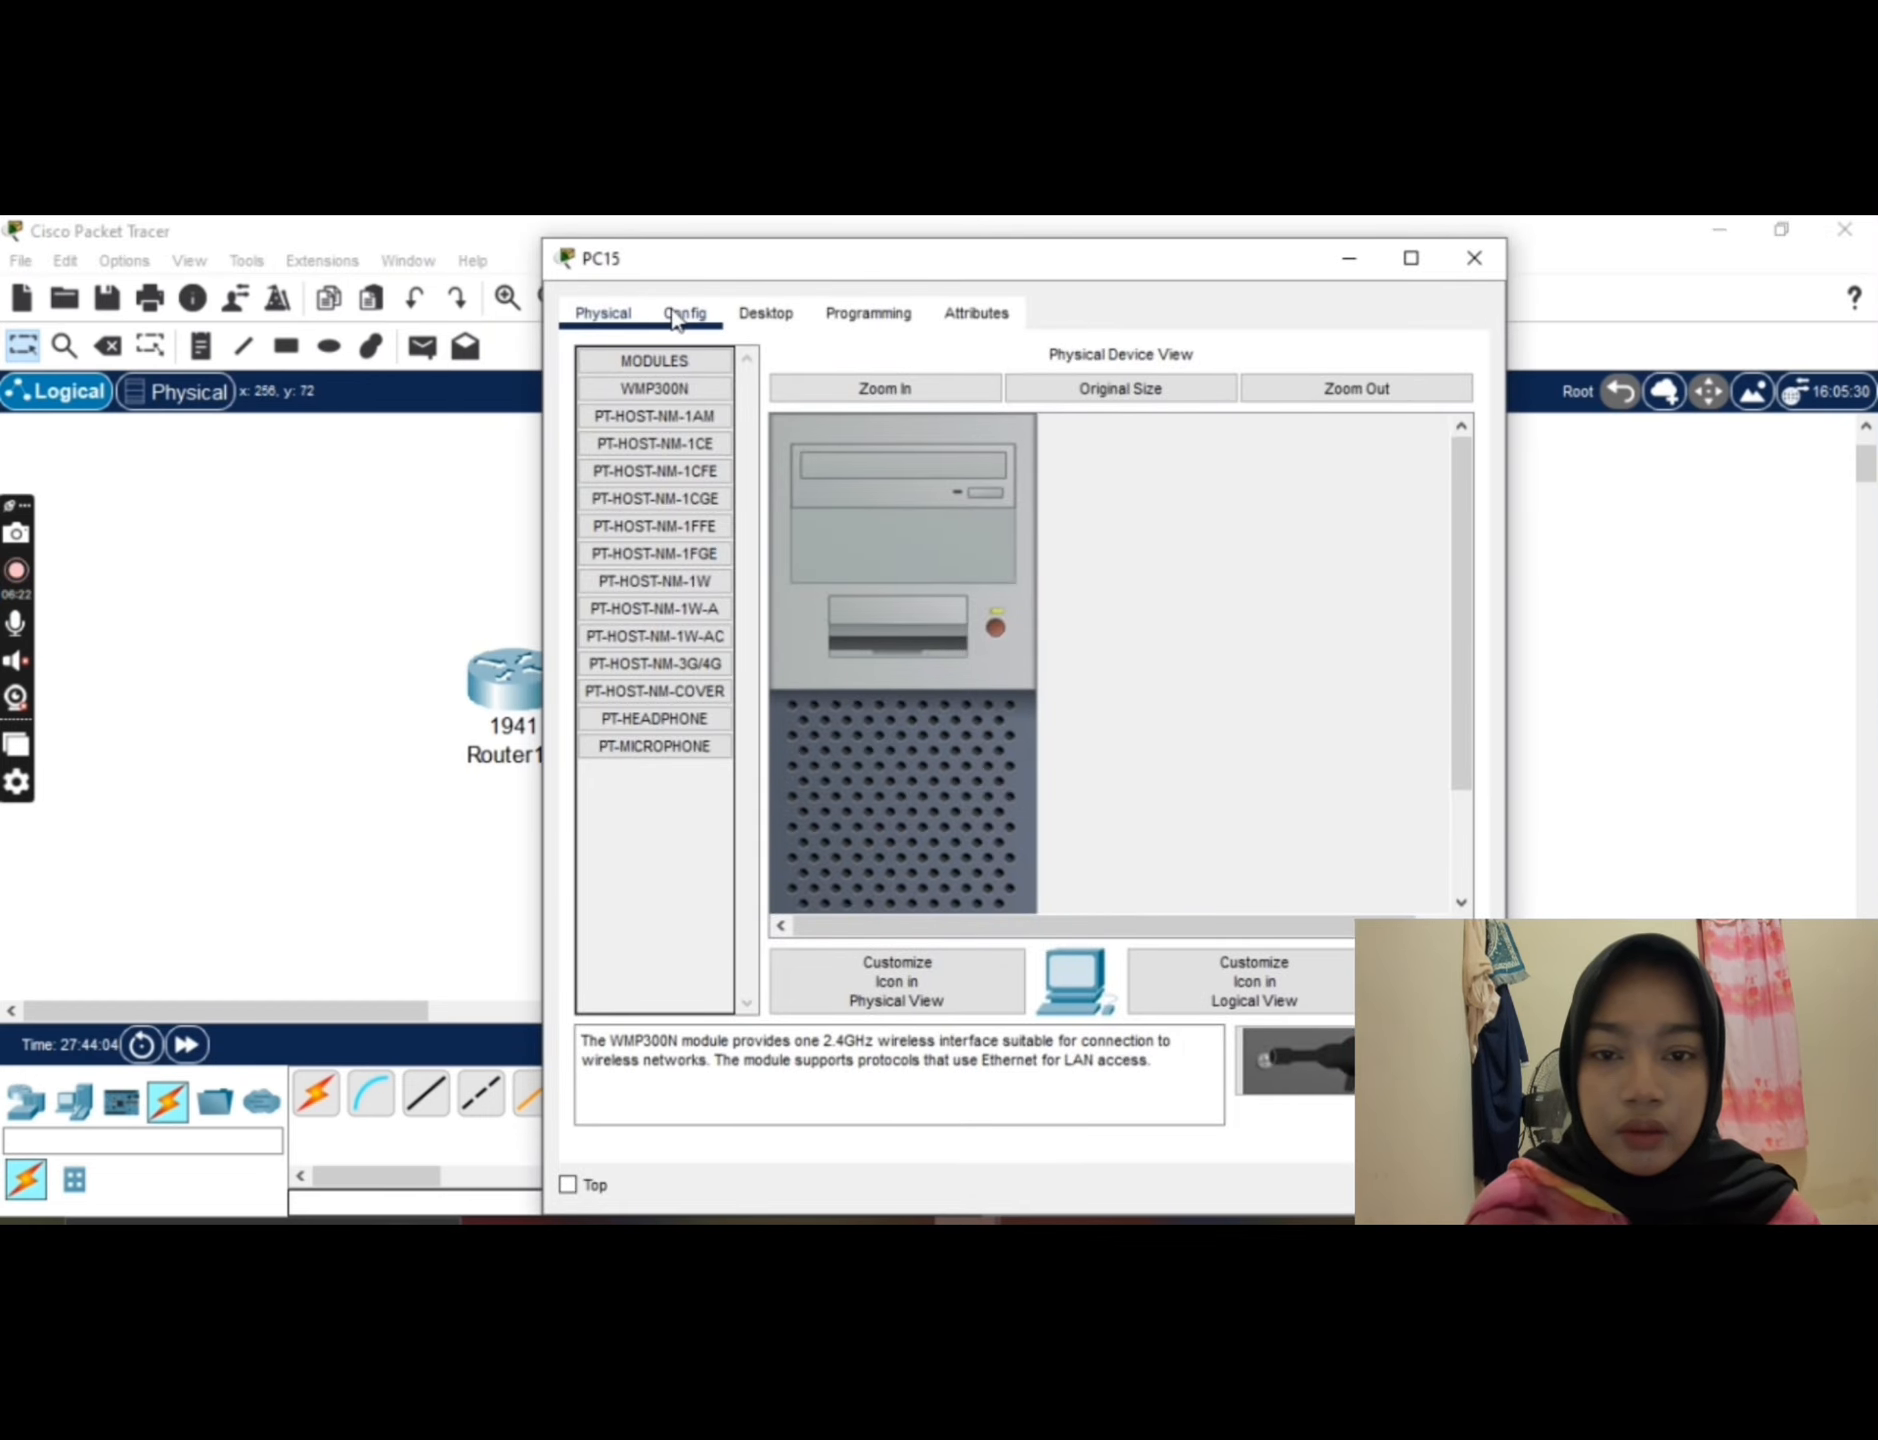
pyautogui.click(675, 316)
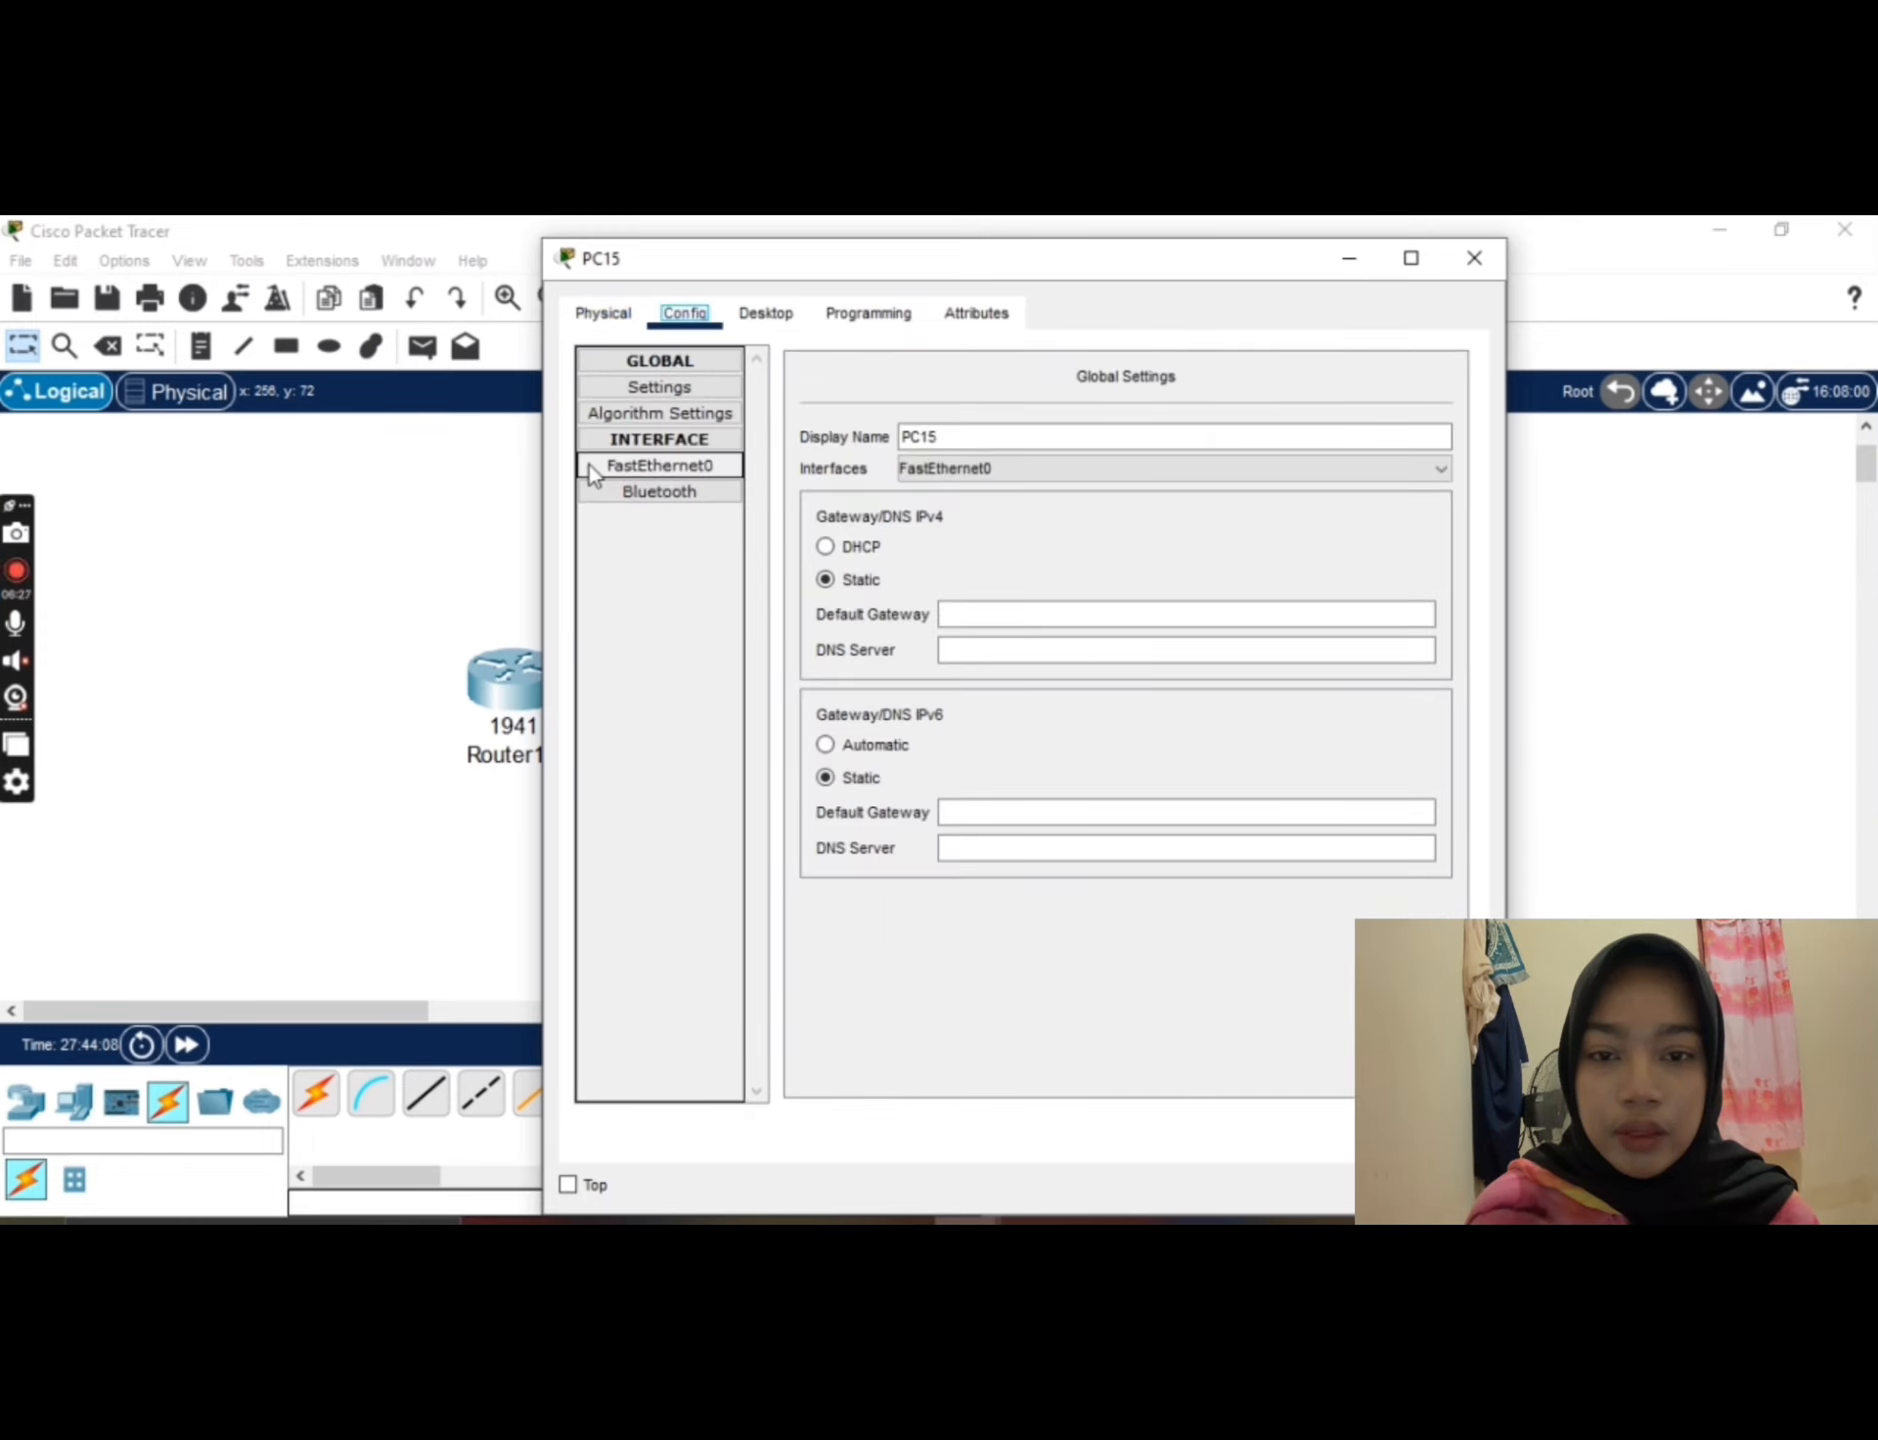
pyautogui.click(589, 467)
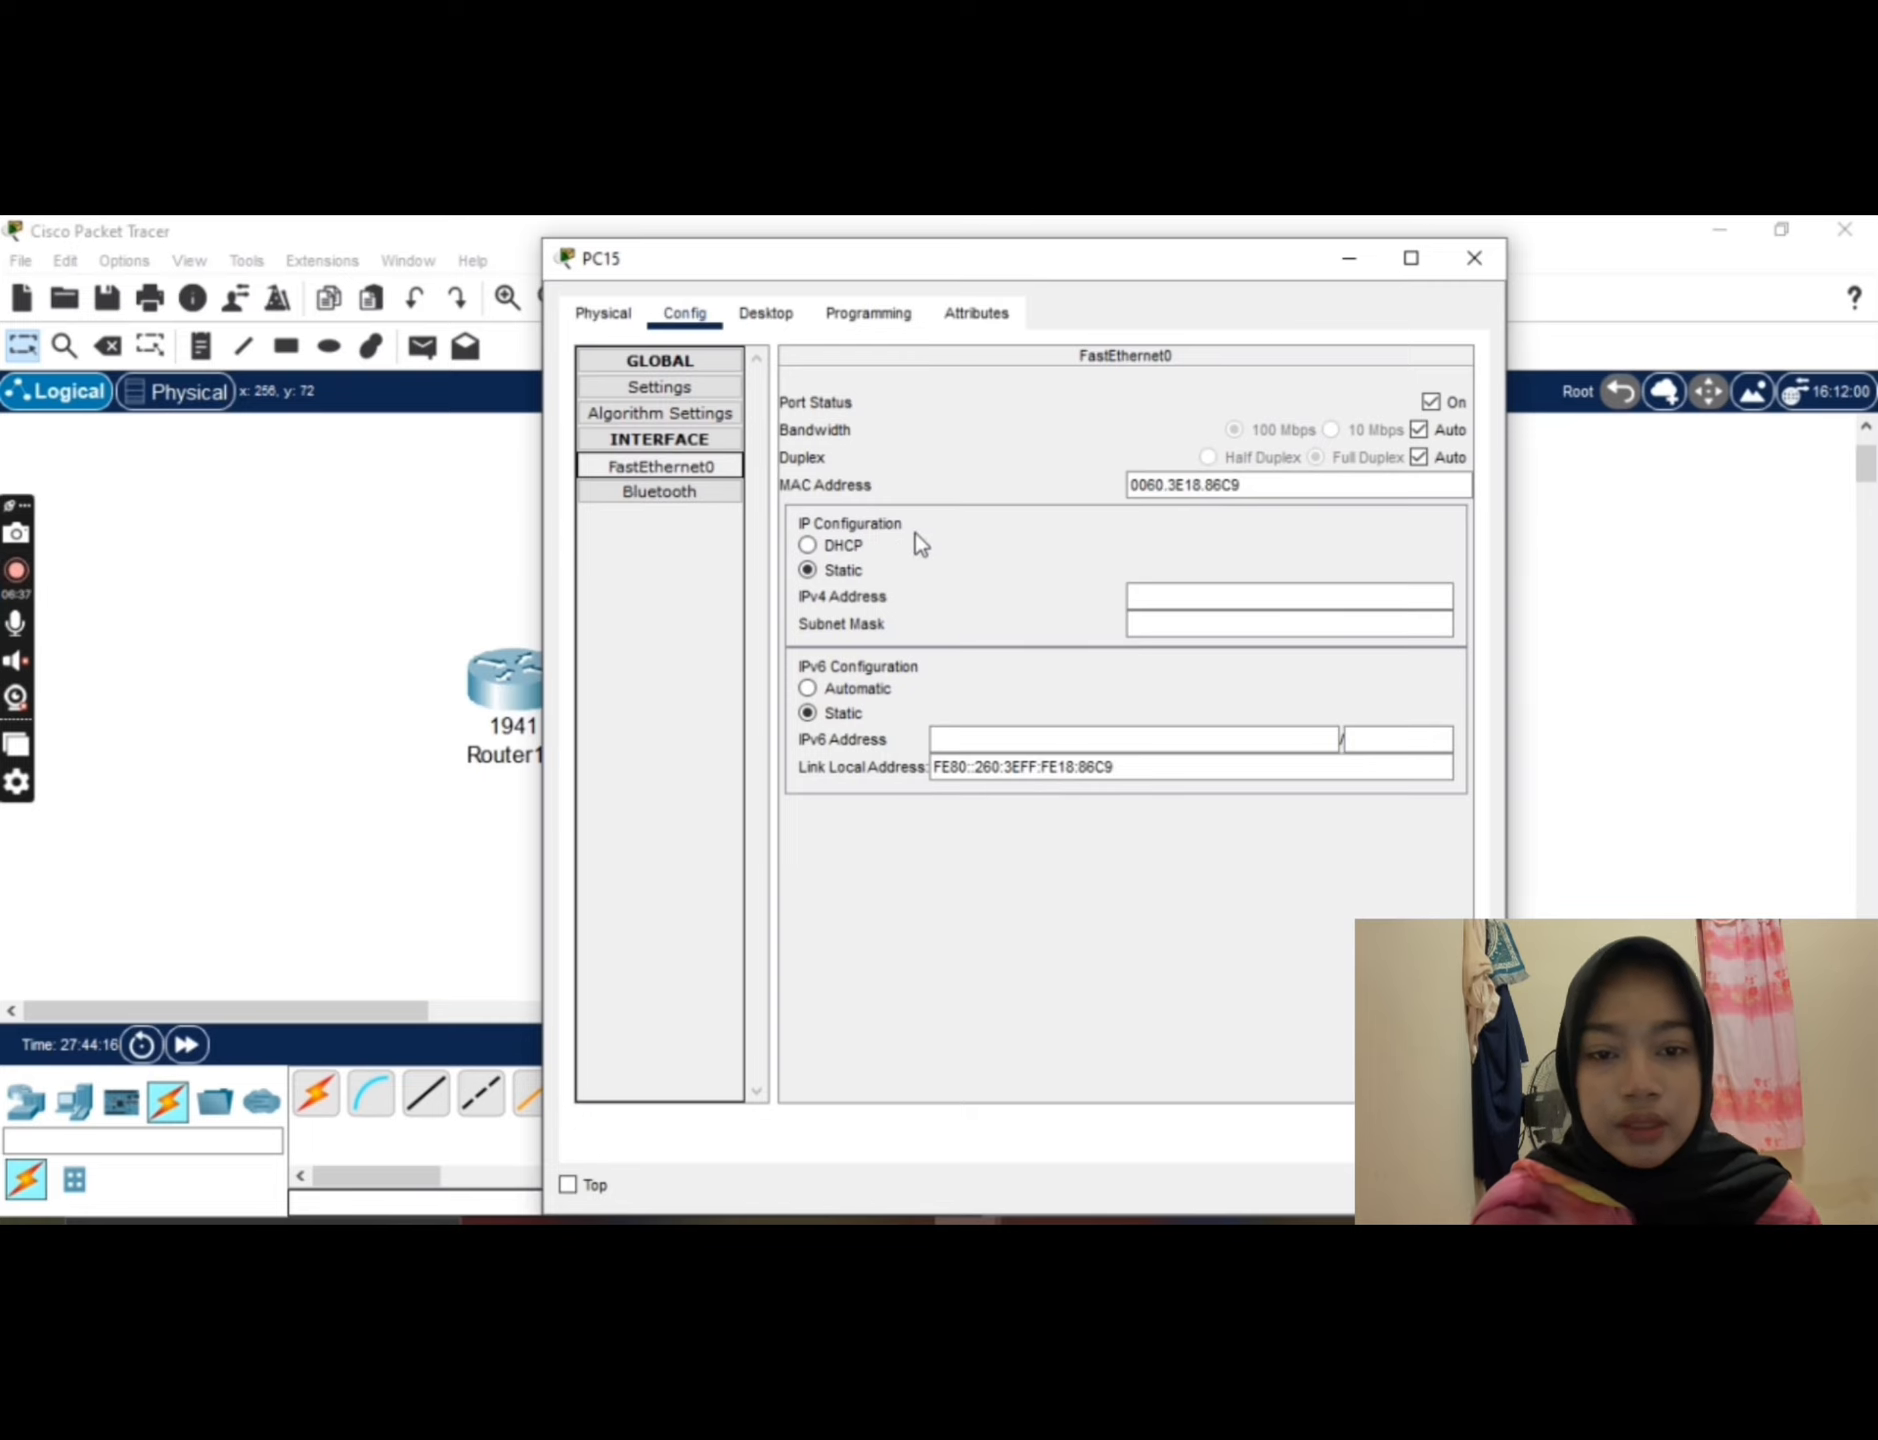
pyautogui.click(811, 552)
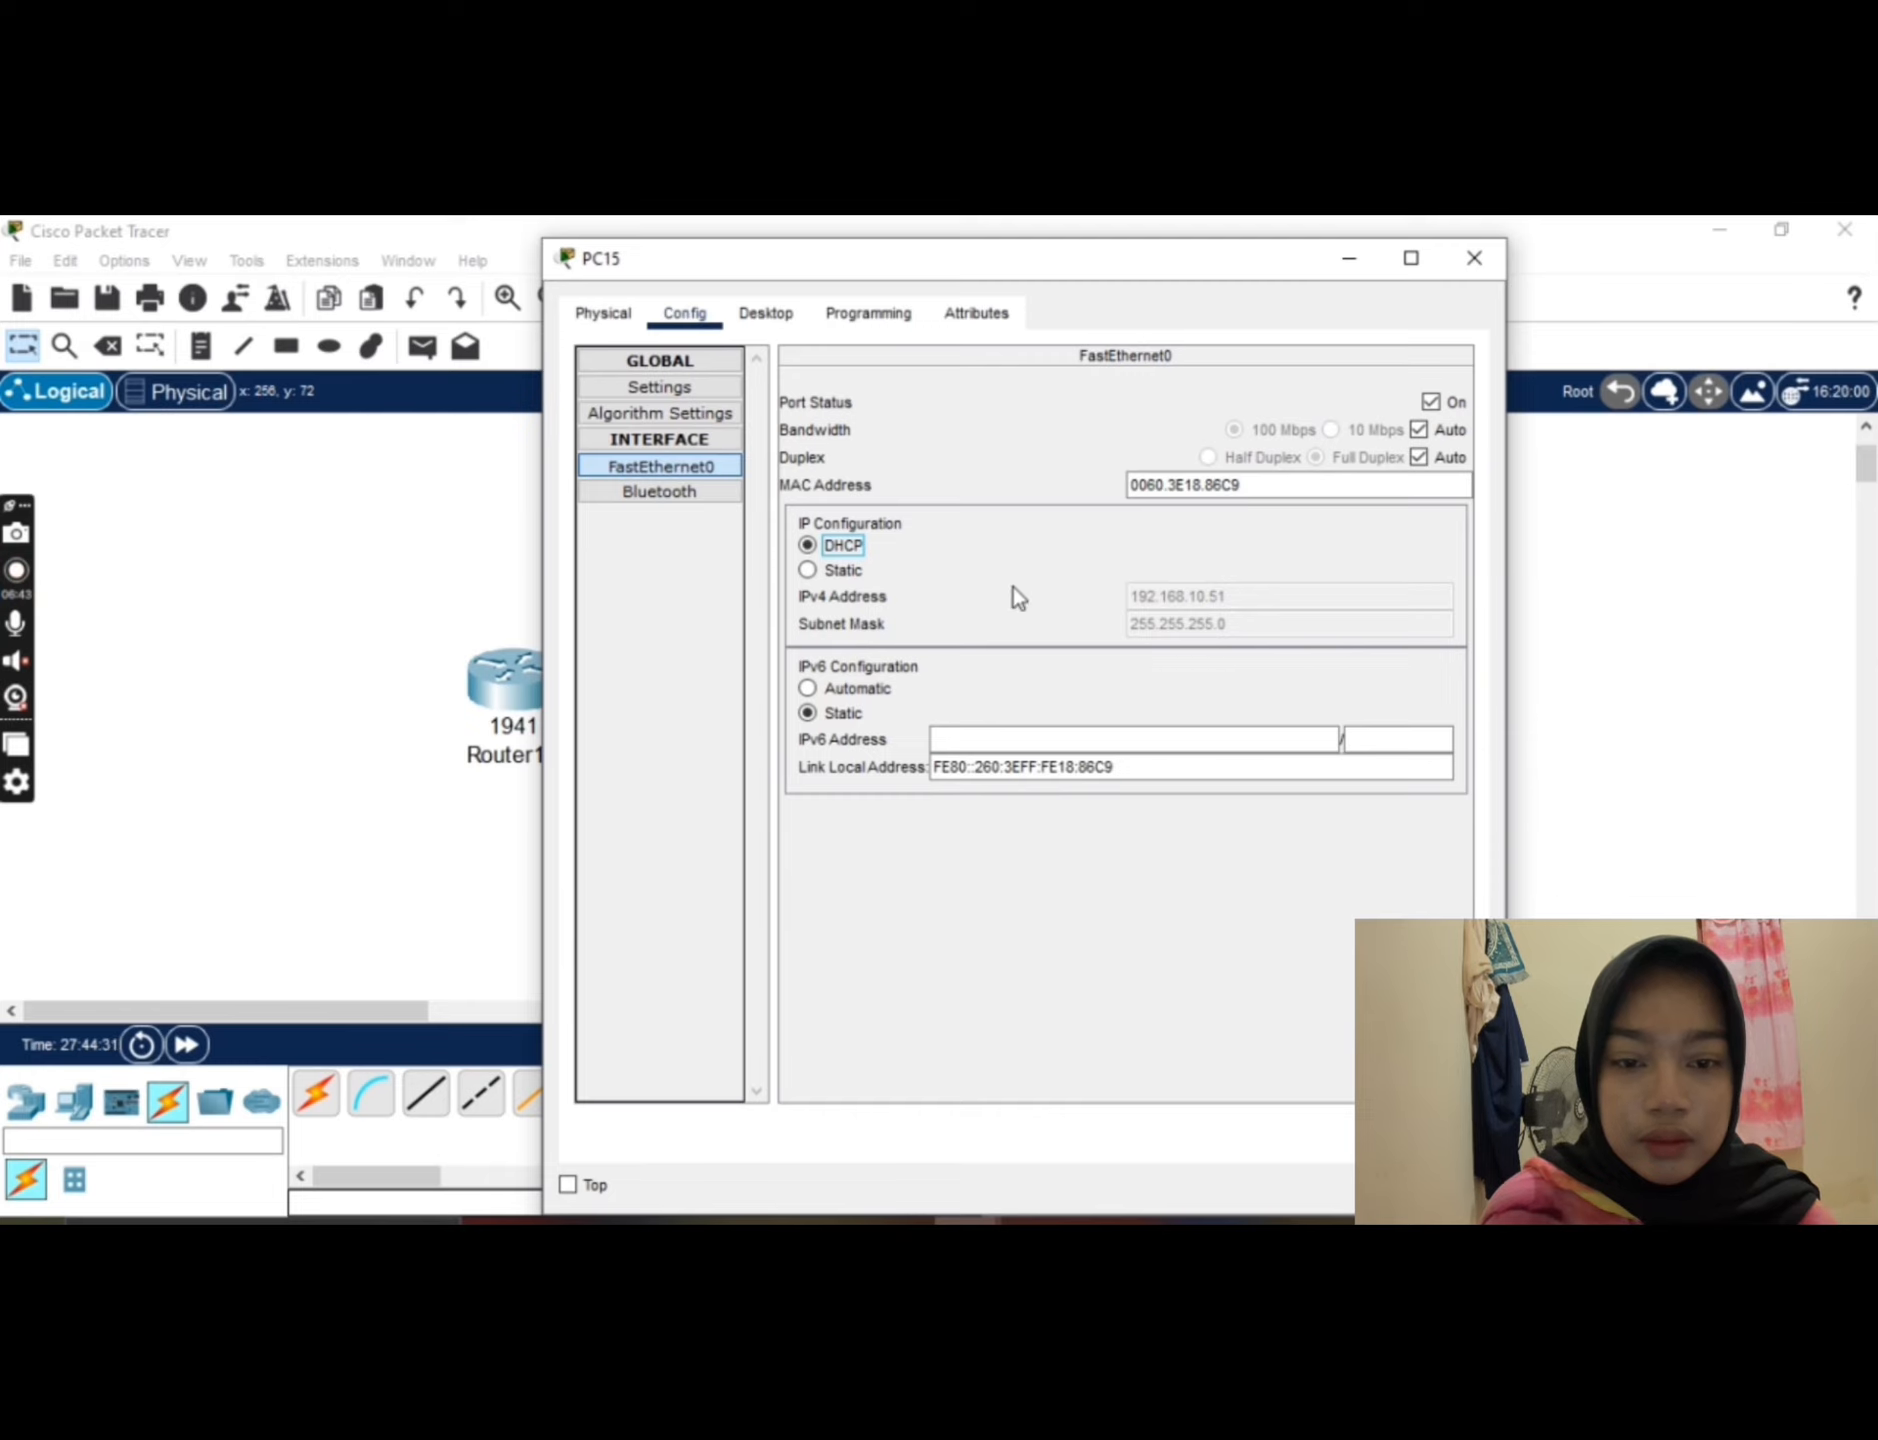
pyautogui.click(1474, 260)
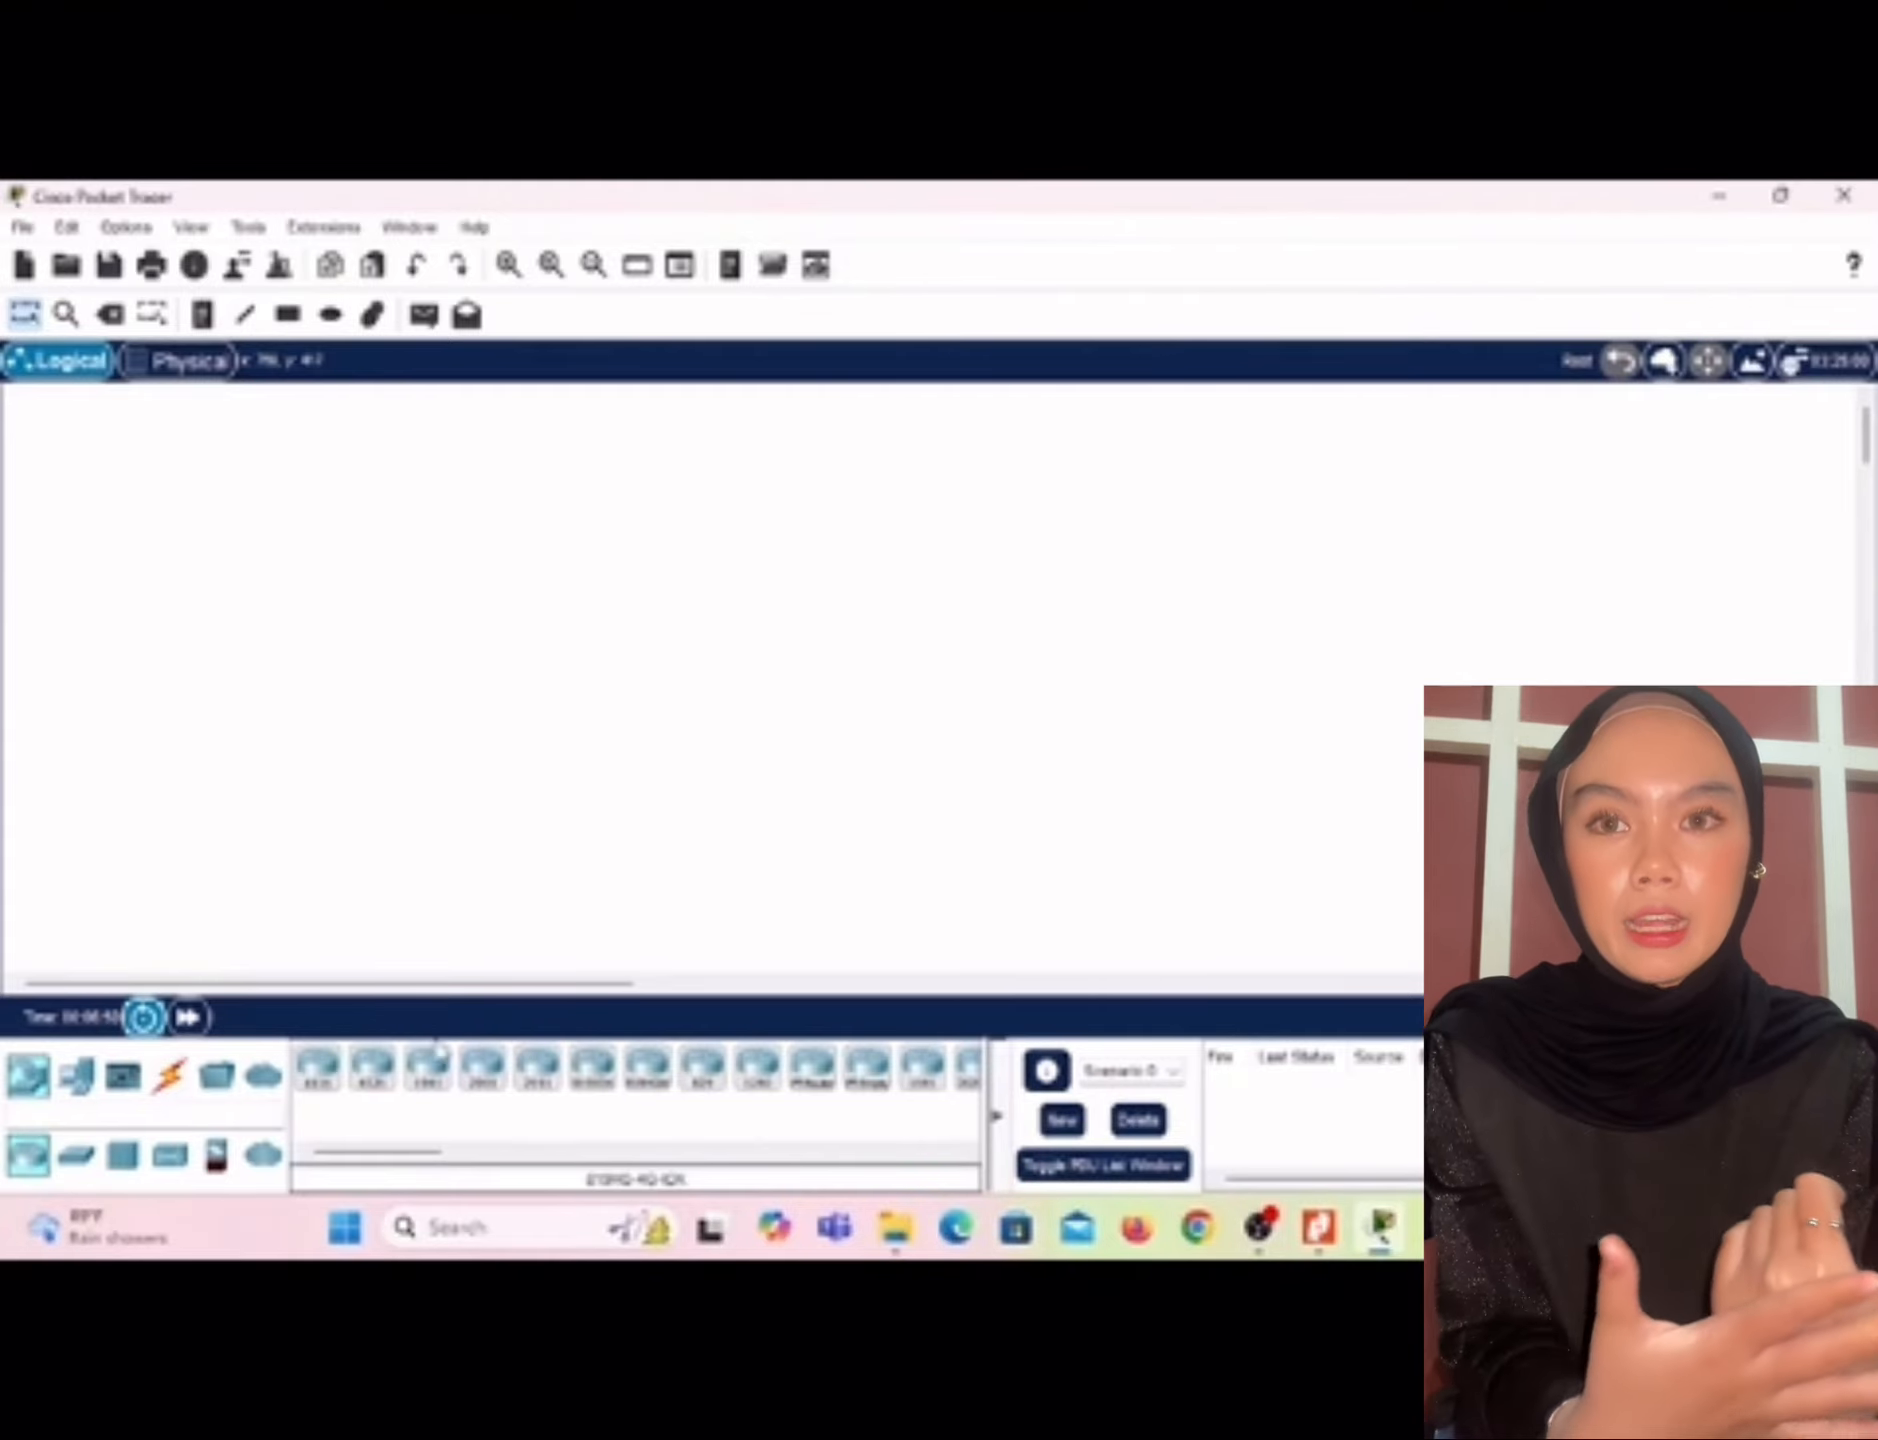
# Step: Place a 1941 router in the upper middle of the empty workspace and two 2960 switches below it, one on each side
pyautogui.click(437, 1085)
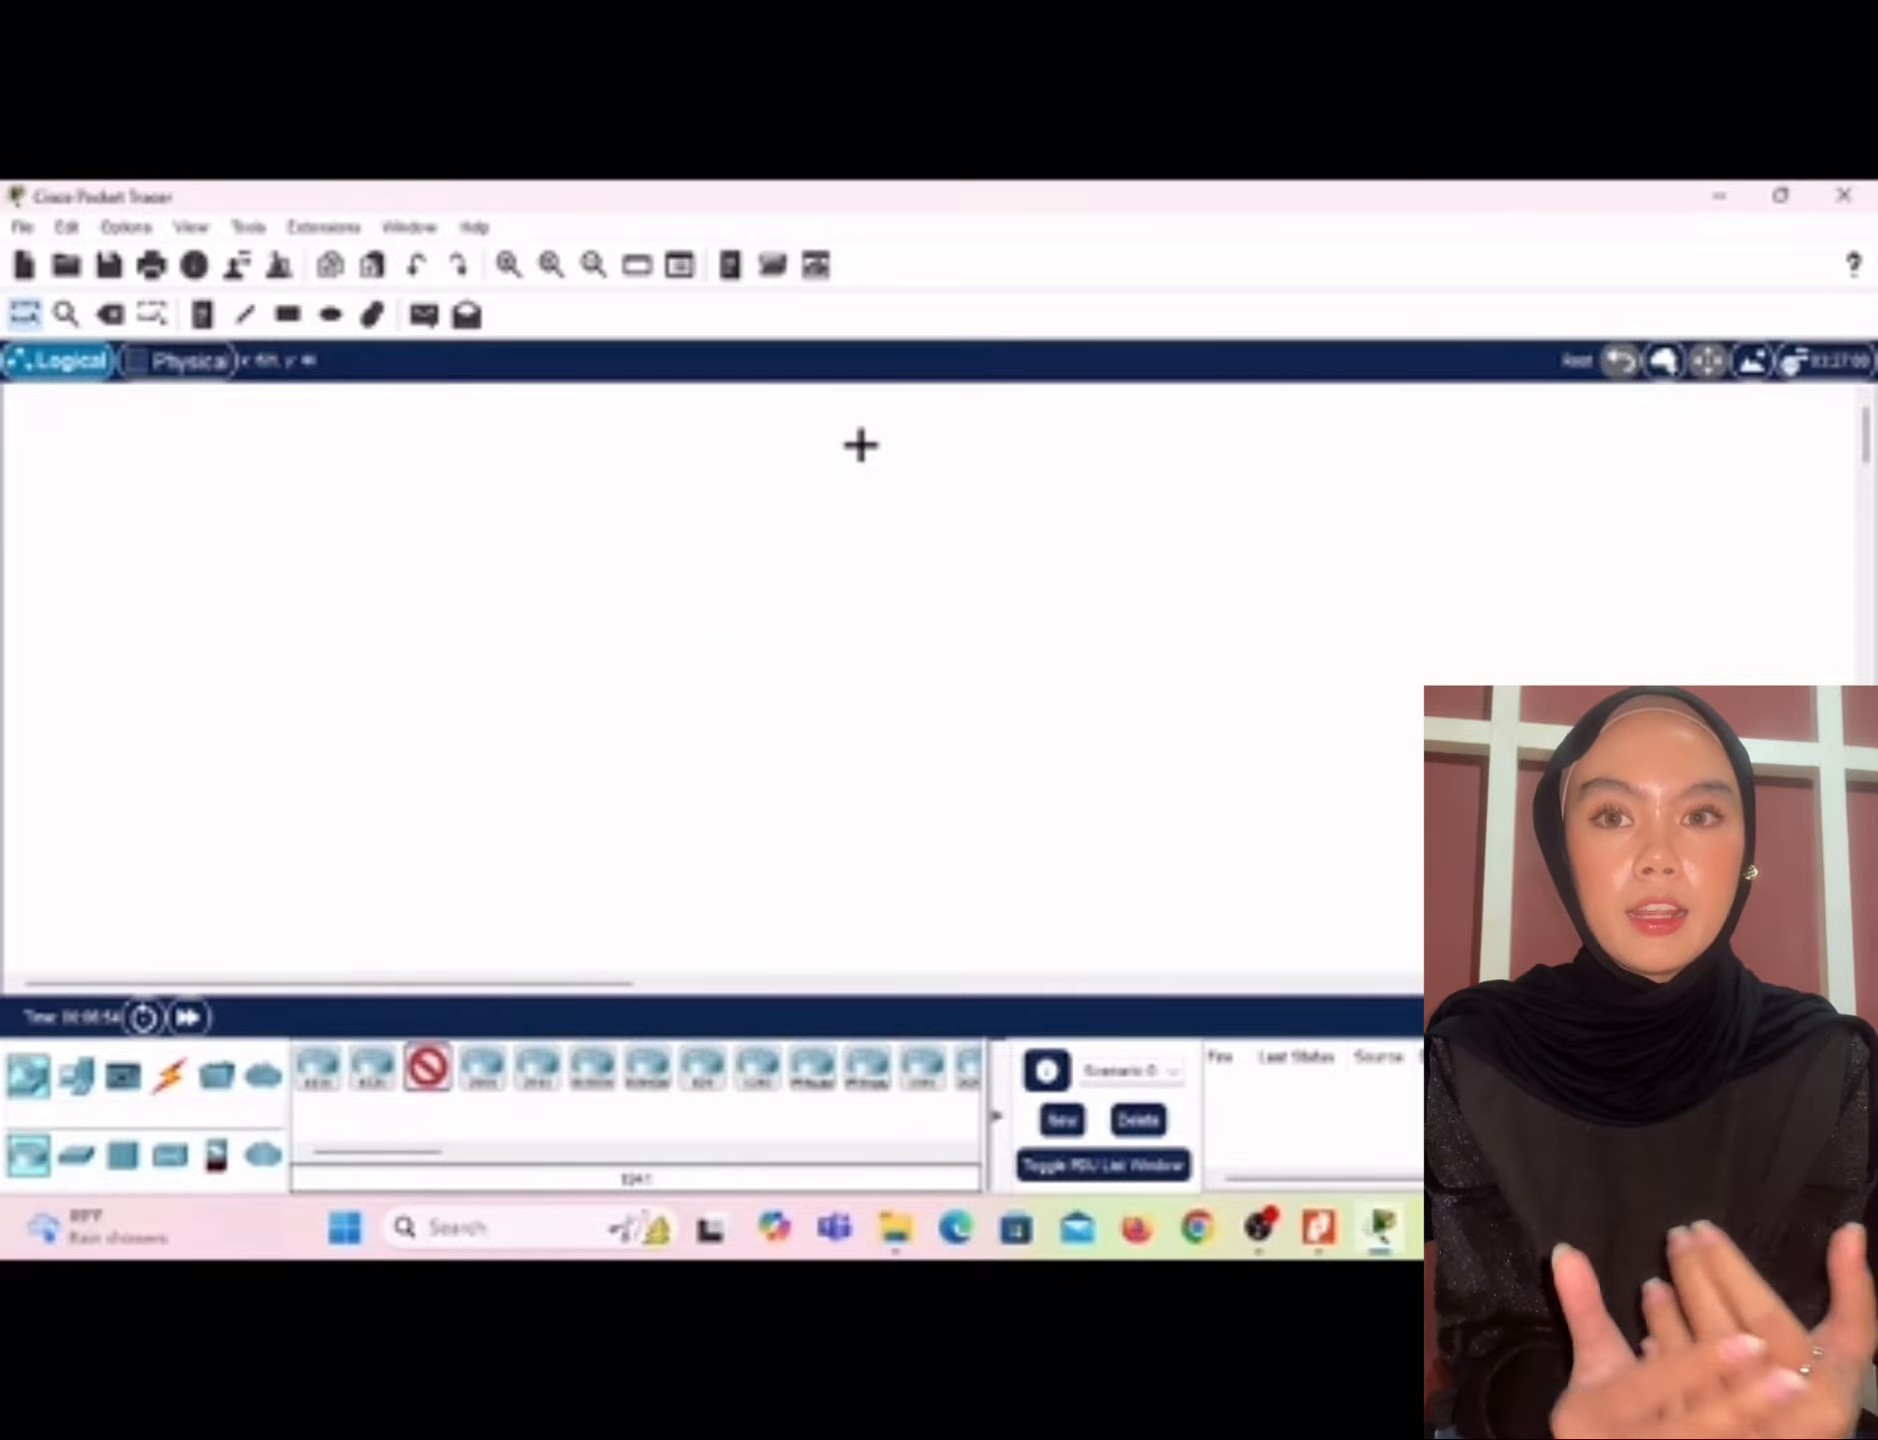
pyautogui.click(859, 446)
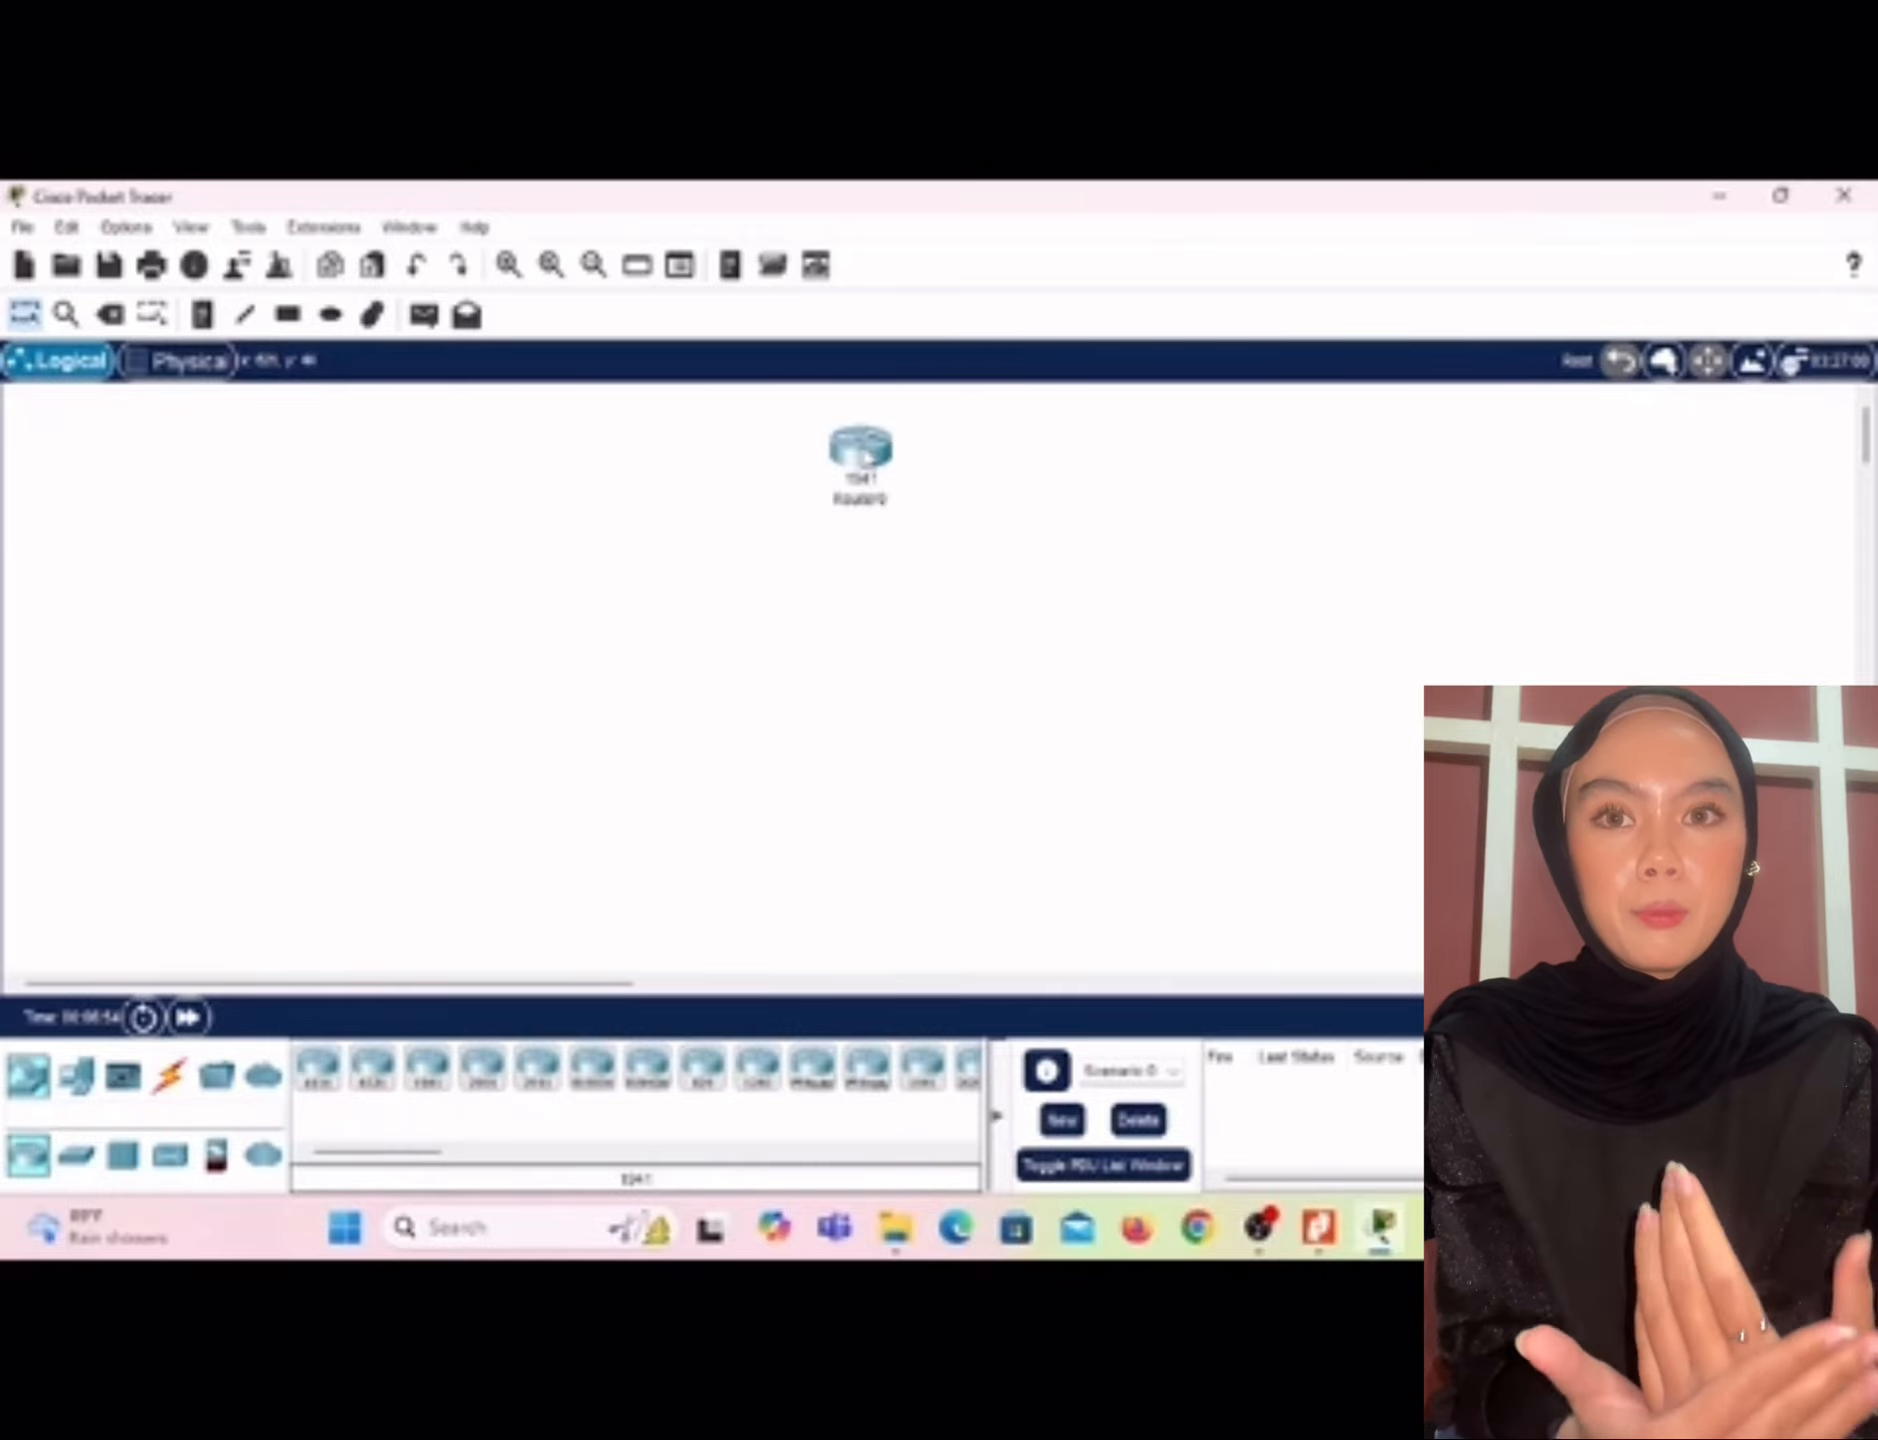
pyautogui.click(76, 1155)
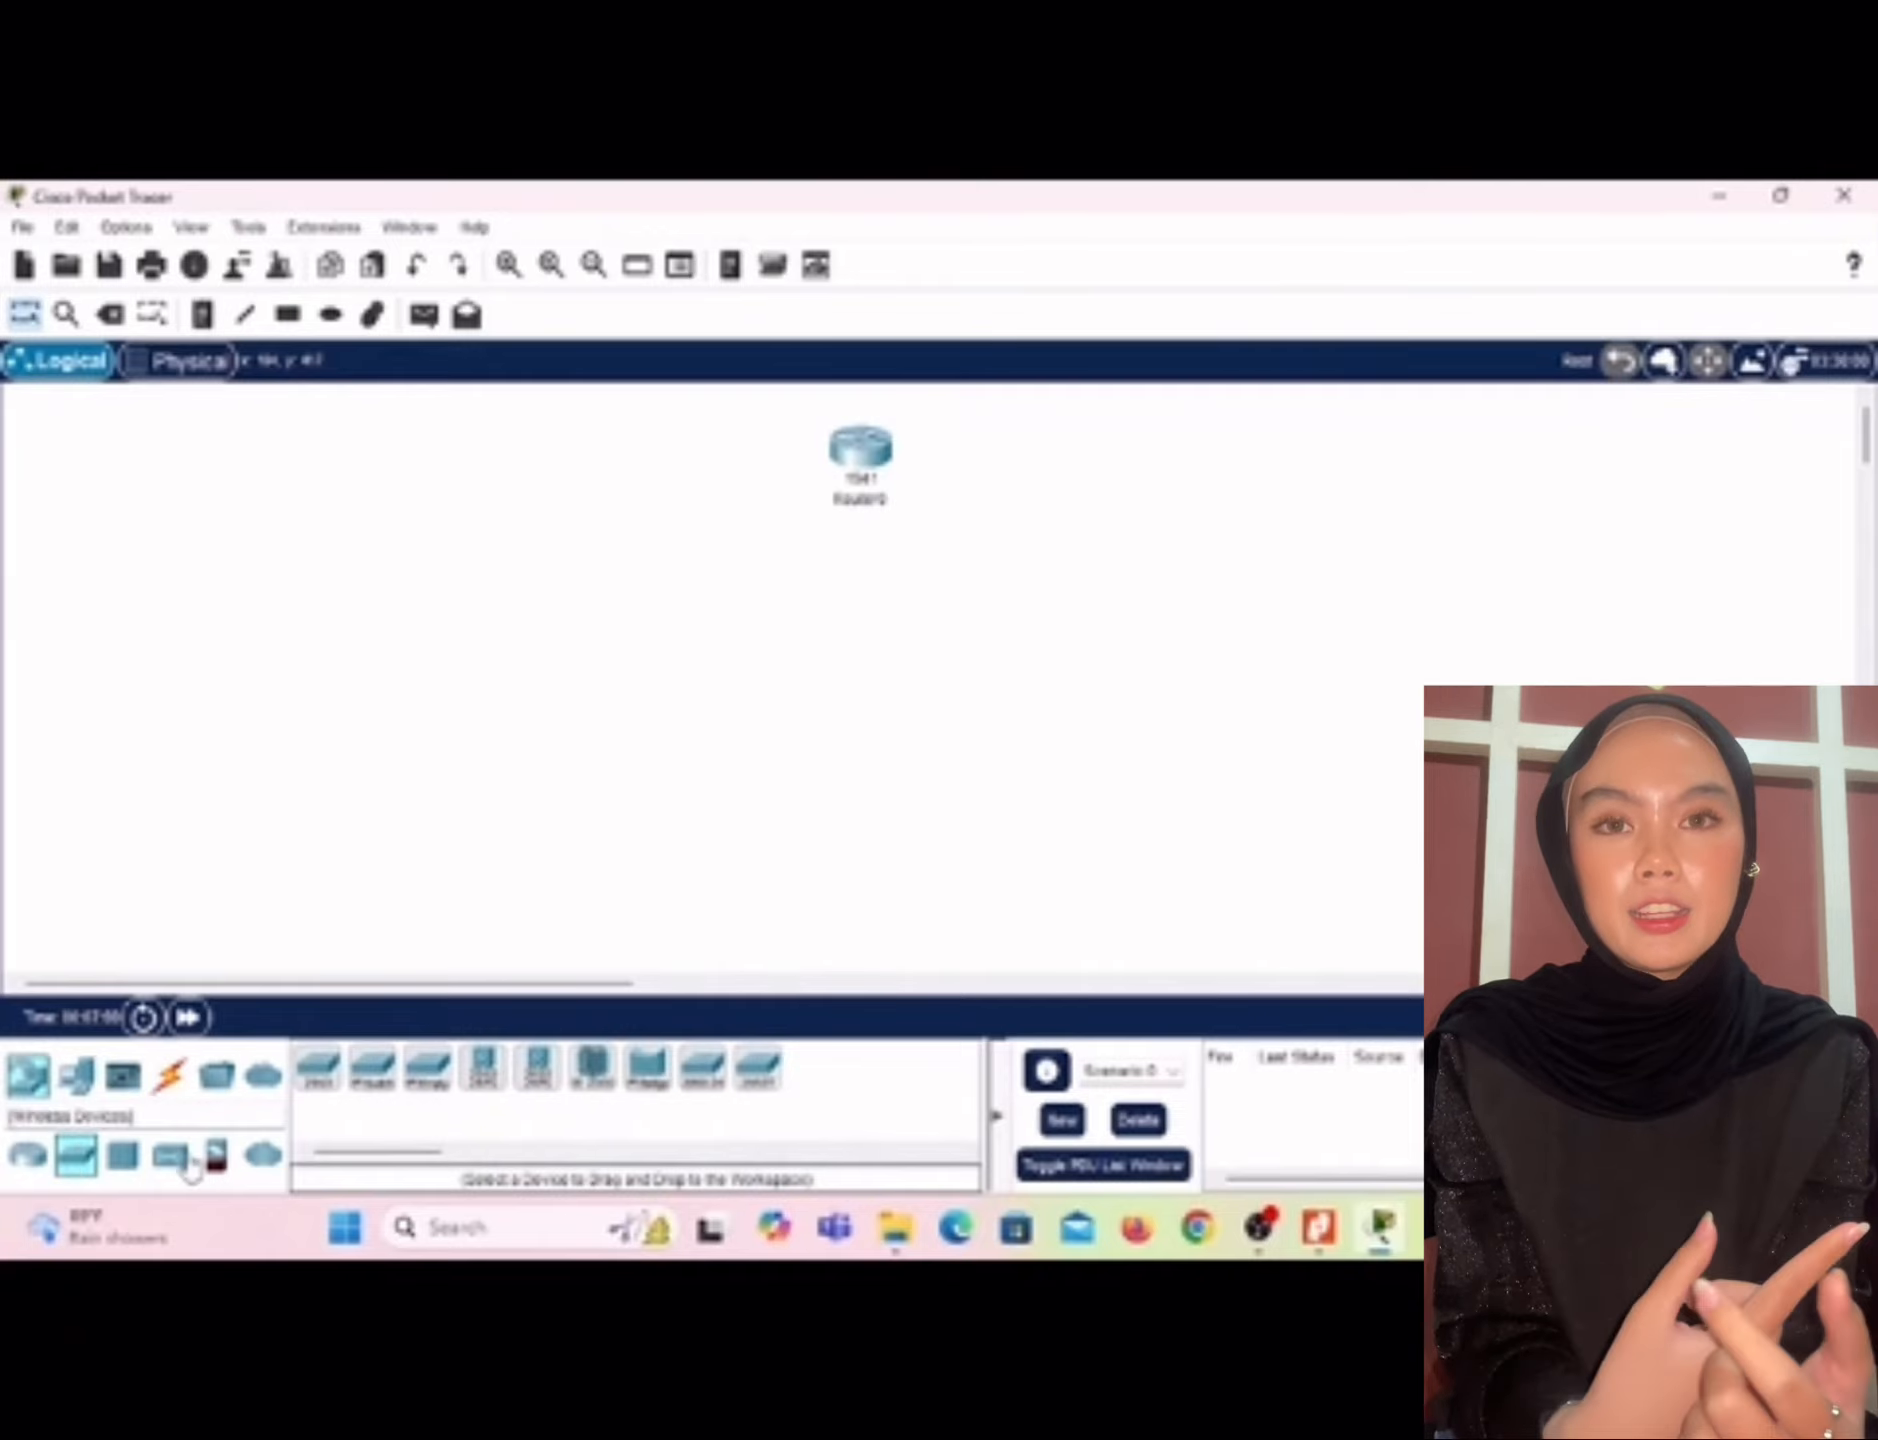
pyautogui.click(333, 1090)
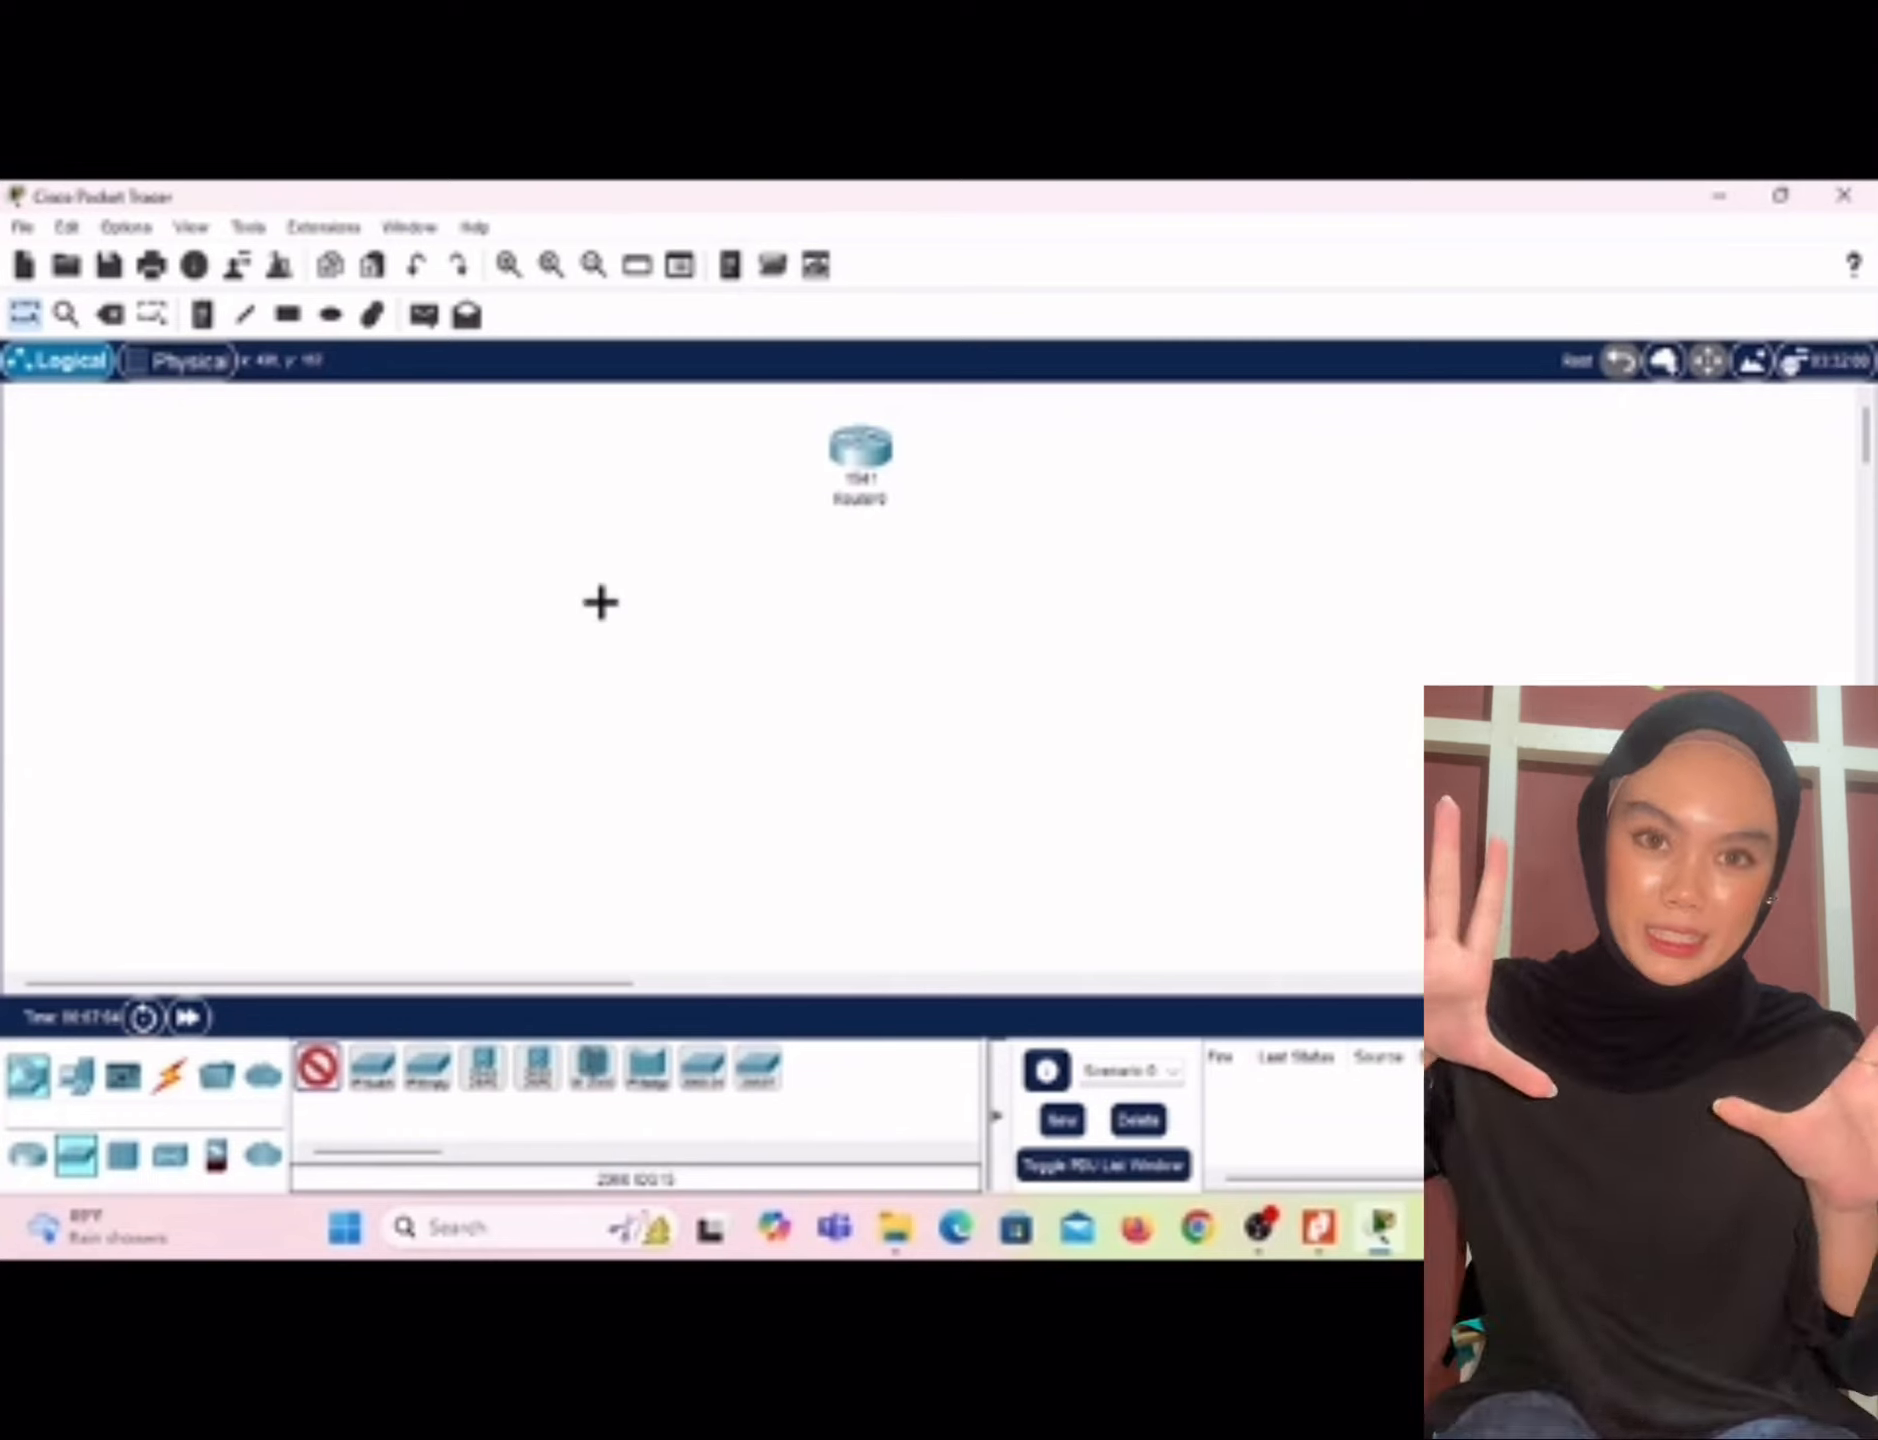
pyautogui.click(600, 594)
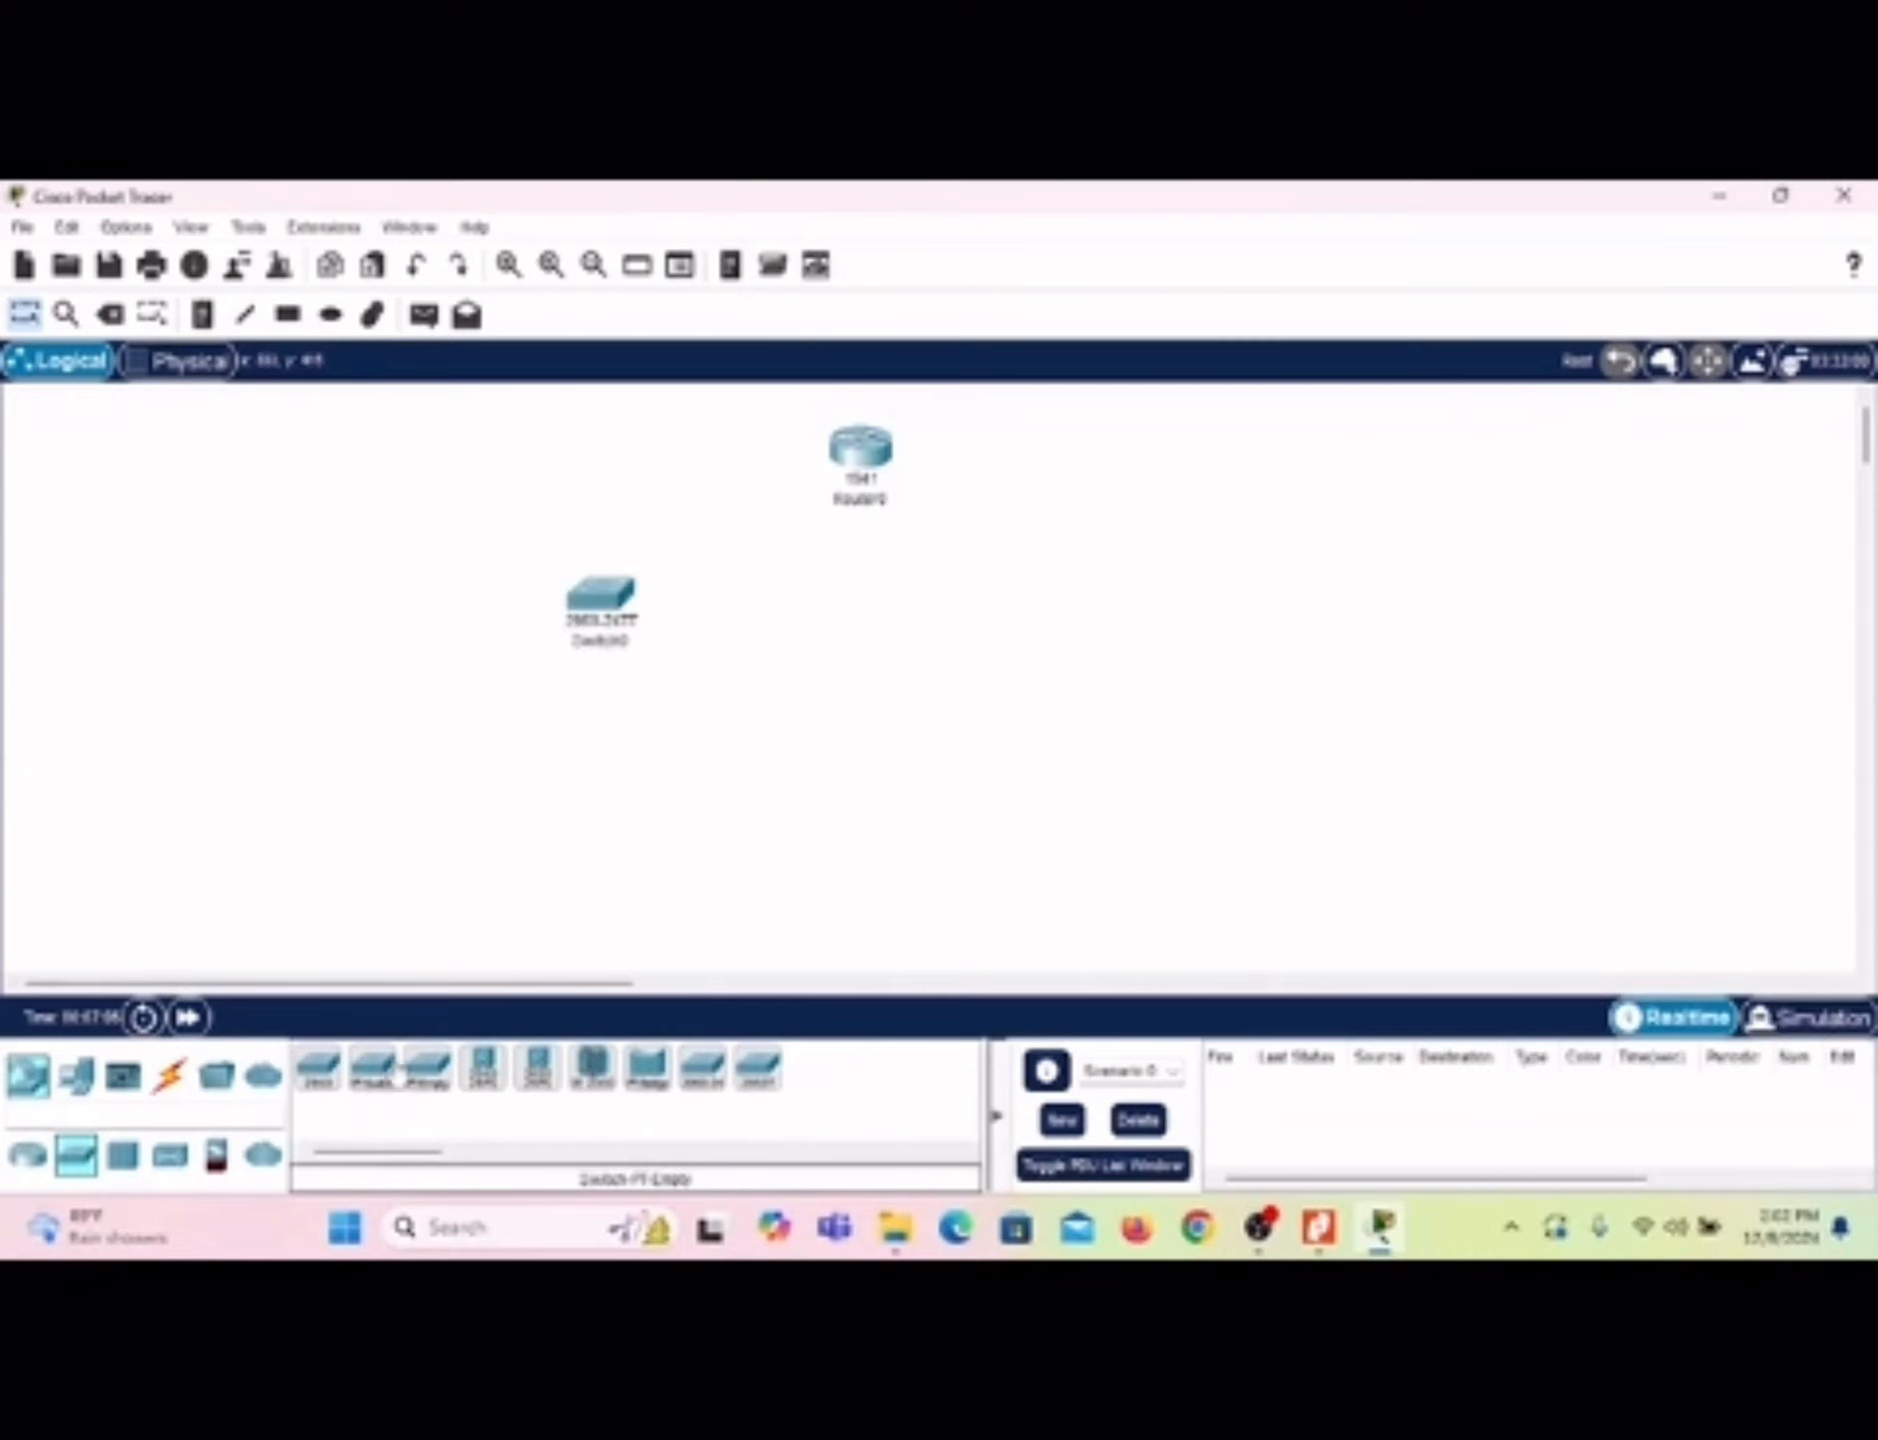
pyautogui.click(323, 1075)
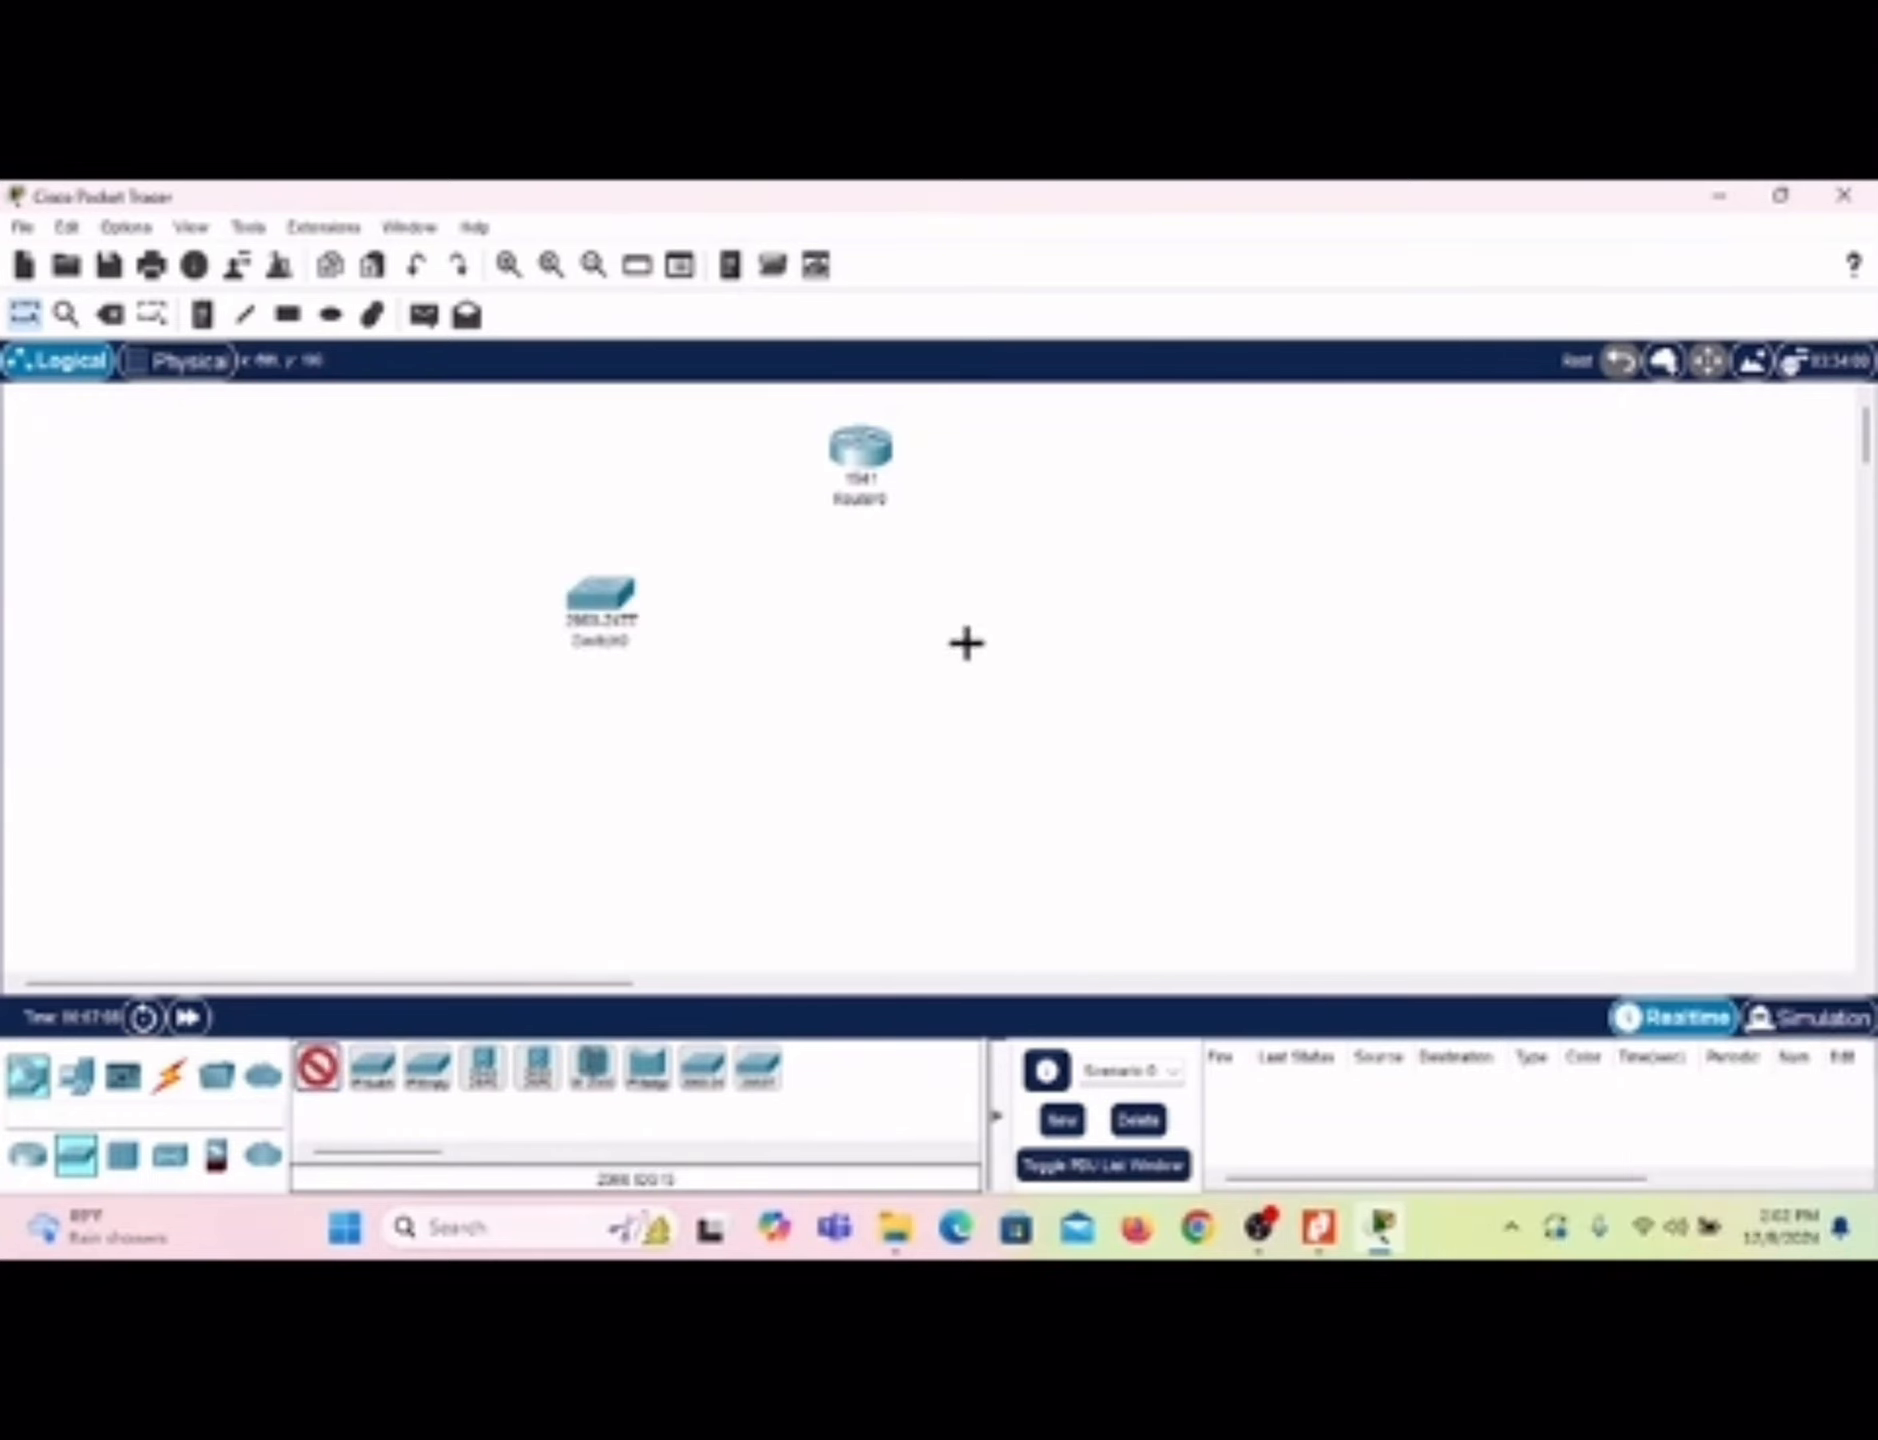
pyautogui.click(1174, 611)
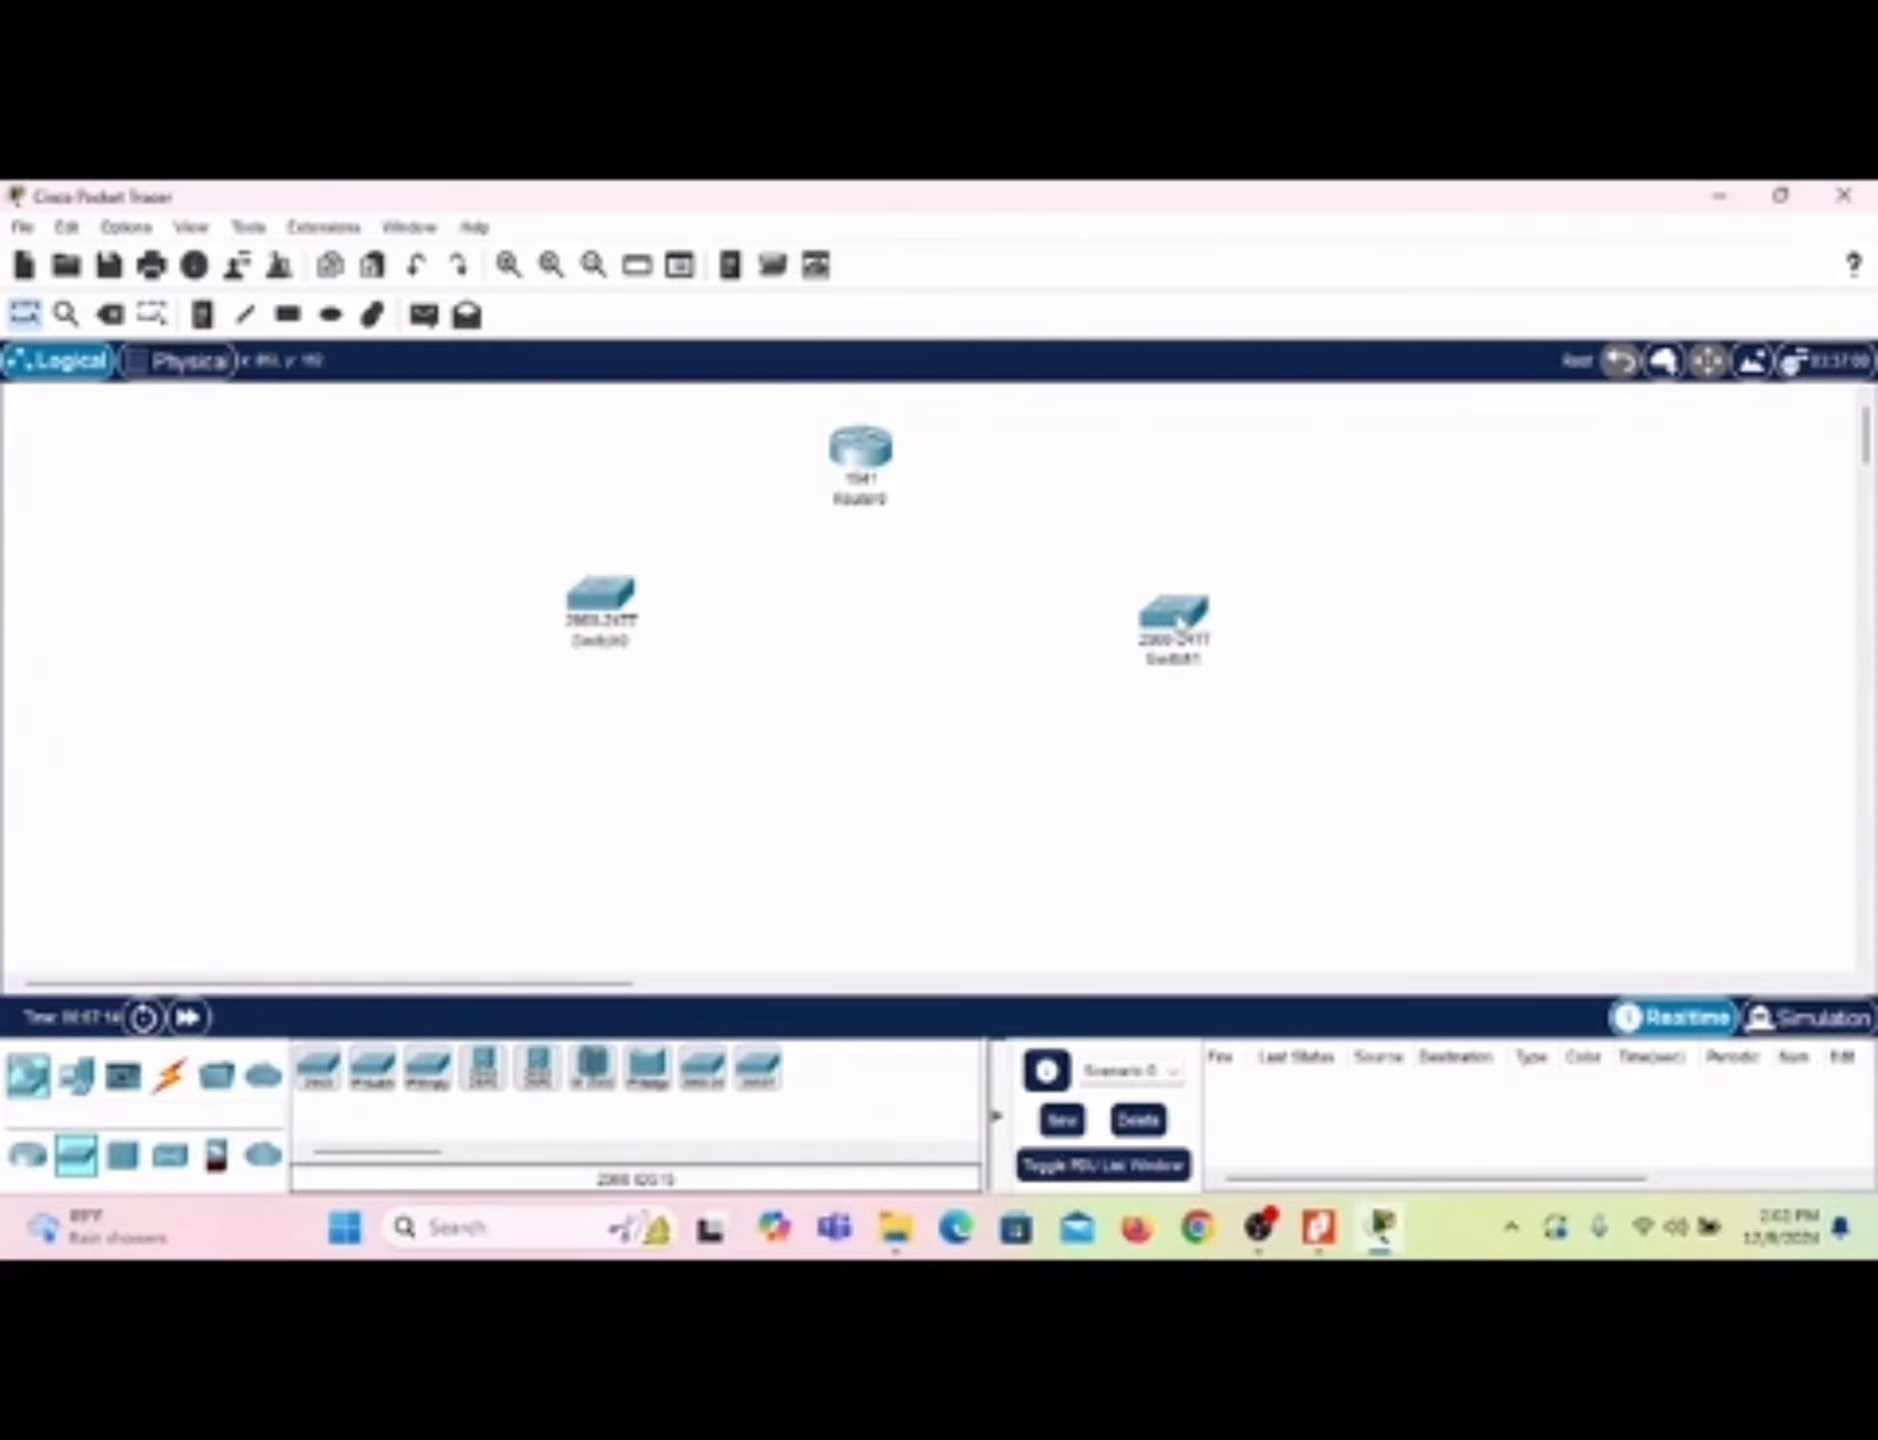
# Step: Place five PC-PT computers in a horizontal row below the two switches
pyautogui.click(75, 1075)
pyautogui.click(320, 1086)
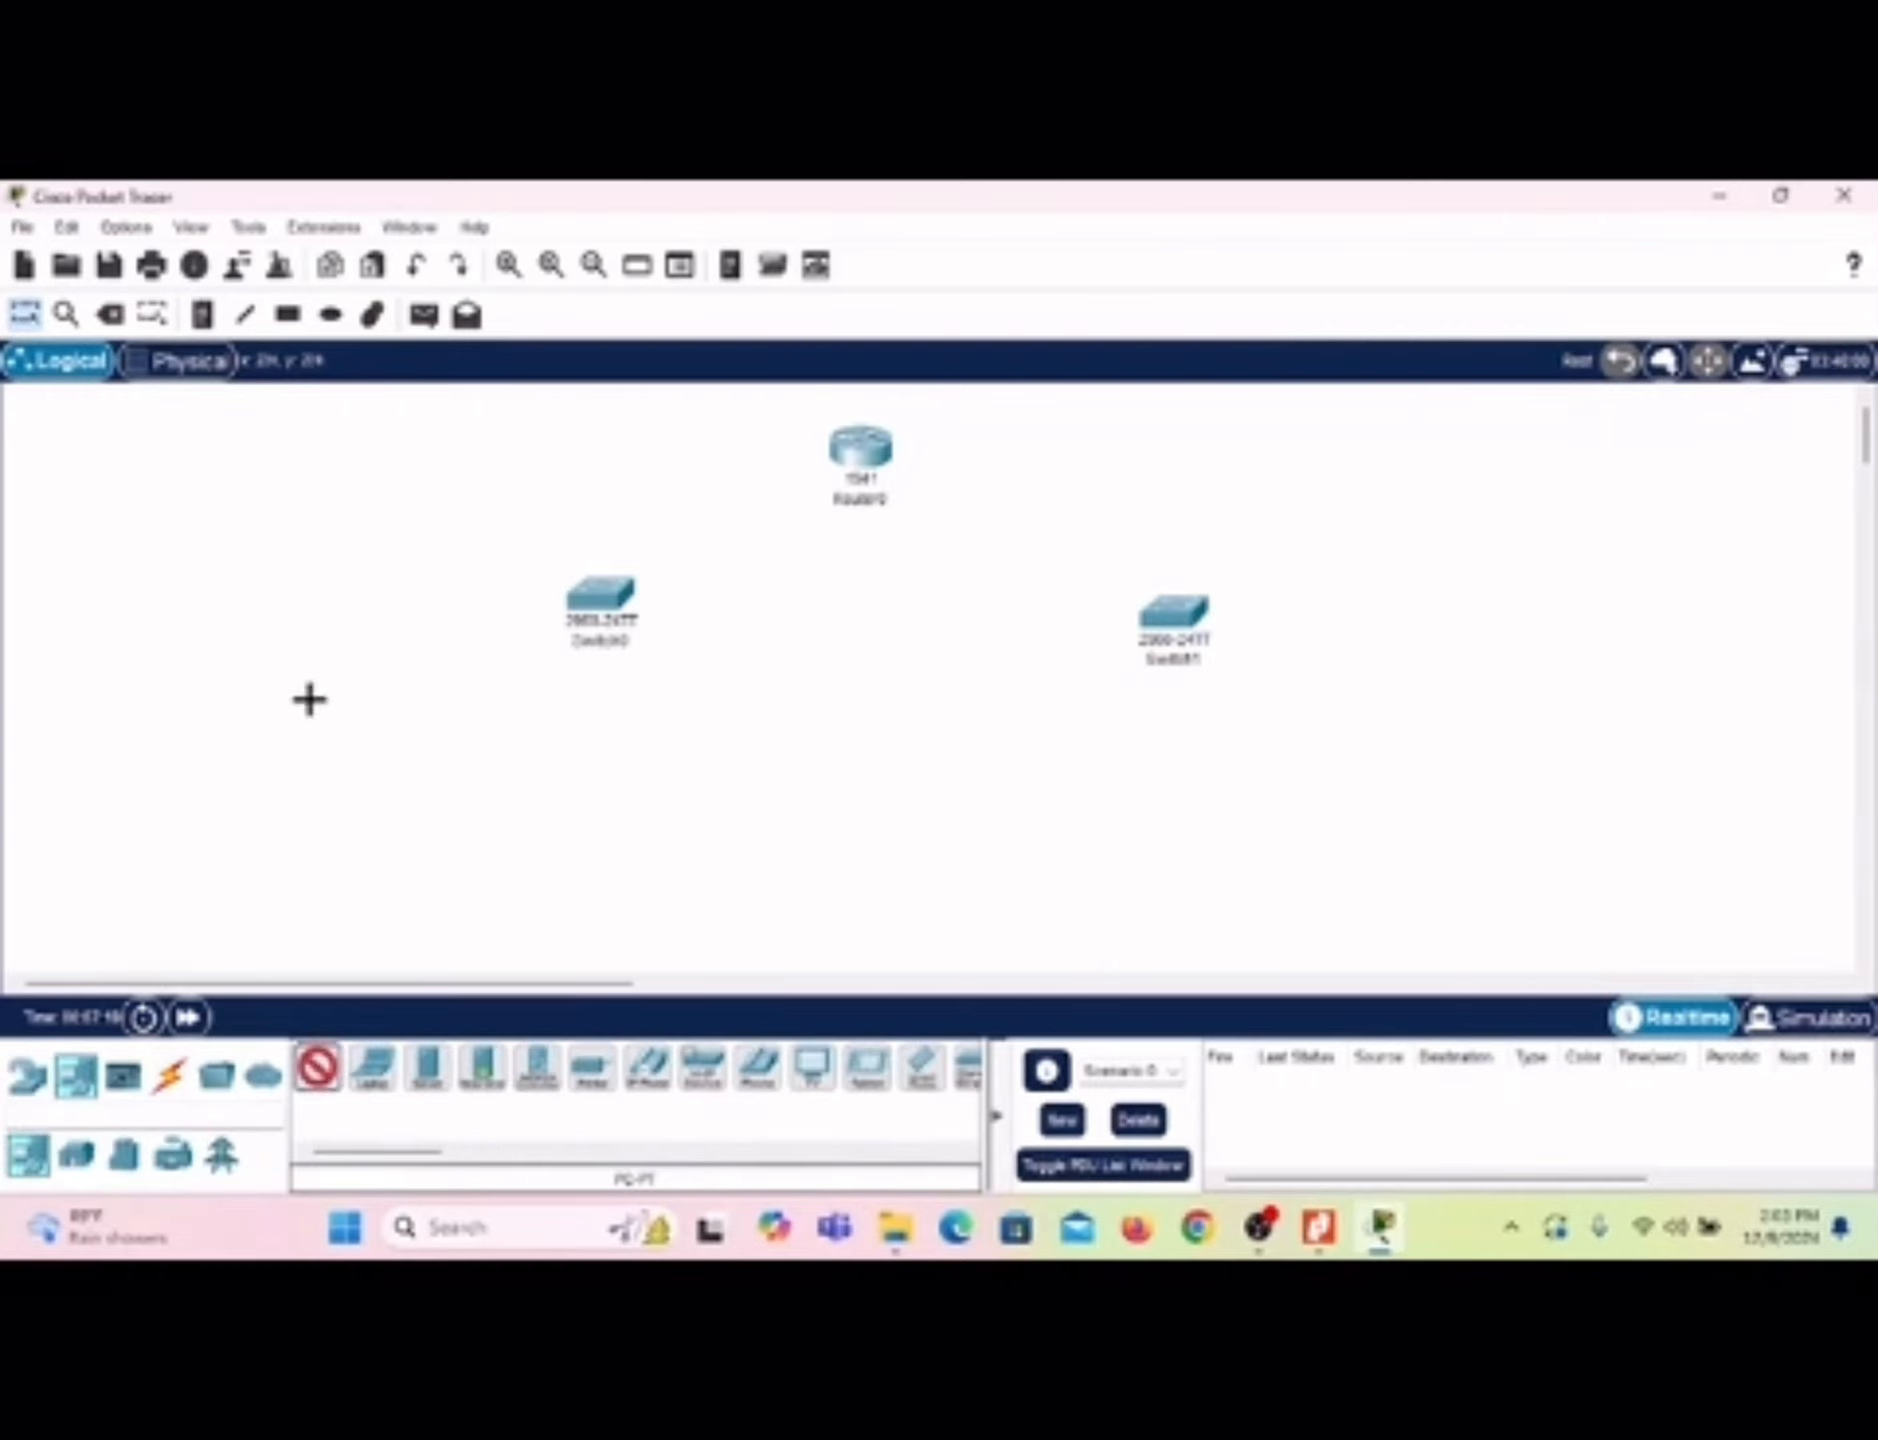
pyautogui.click(316, 809)
pyautogui.click(320, 1067)
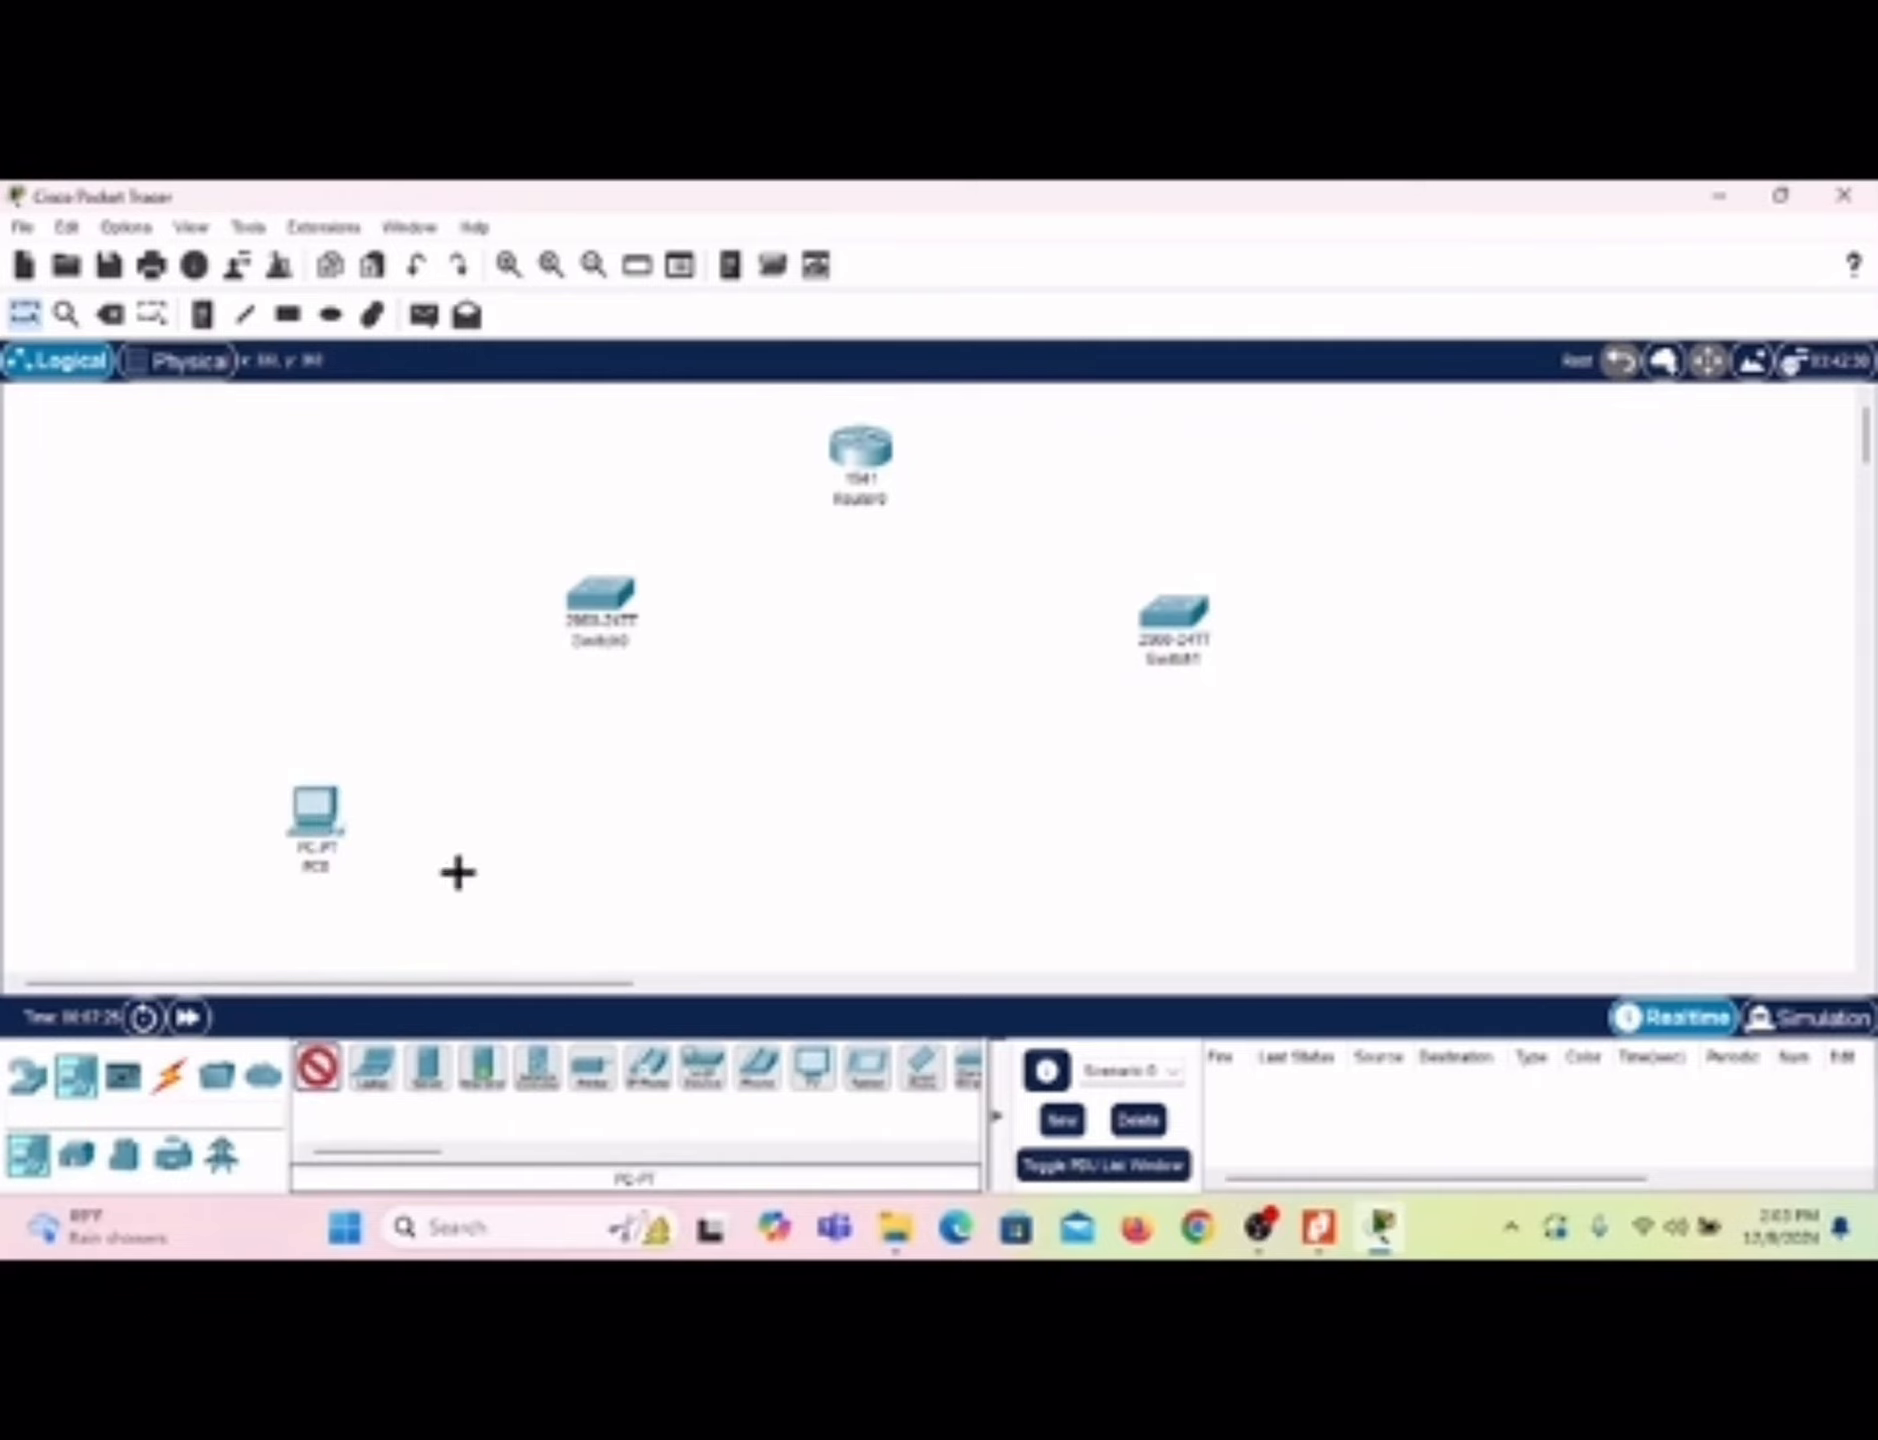
pyautogui.click(567, 819)
pyautogui.click(320, 1070)
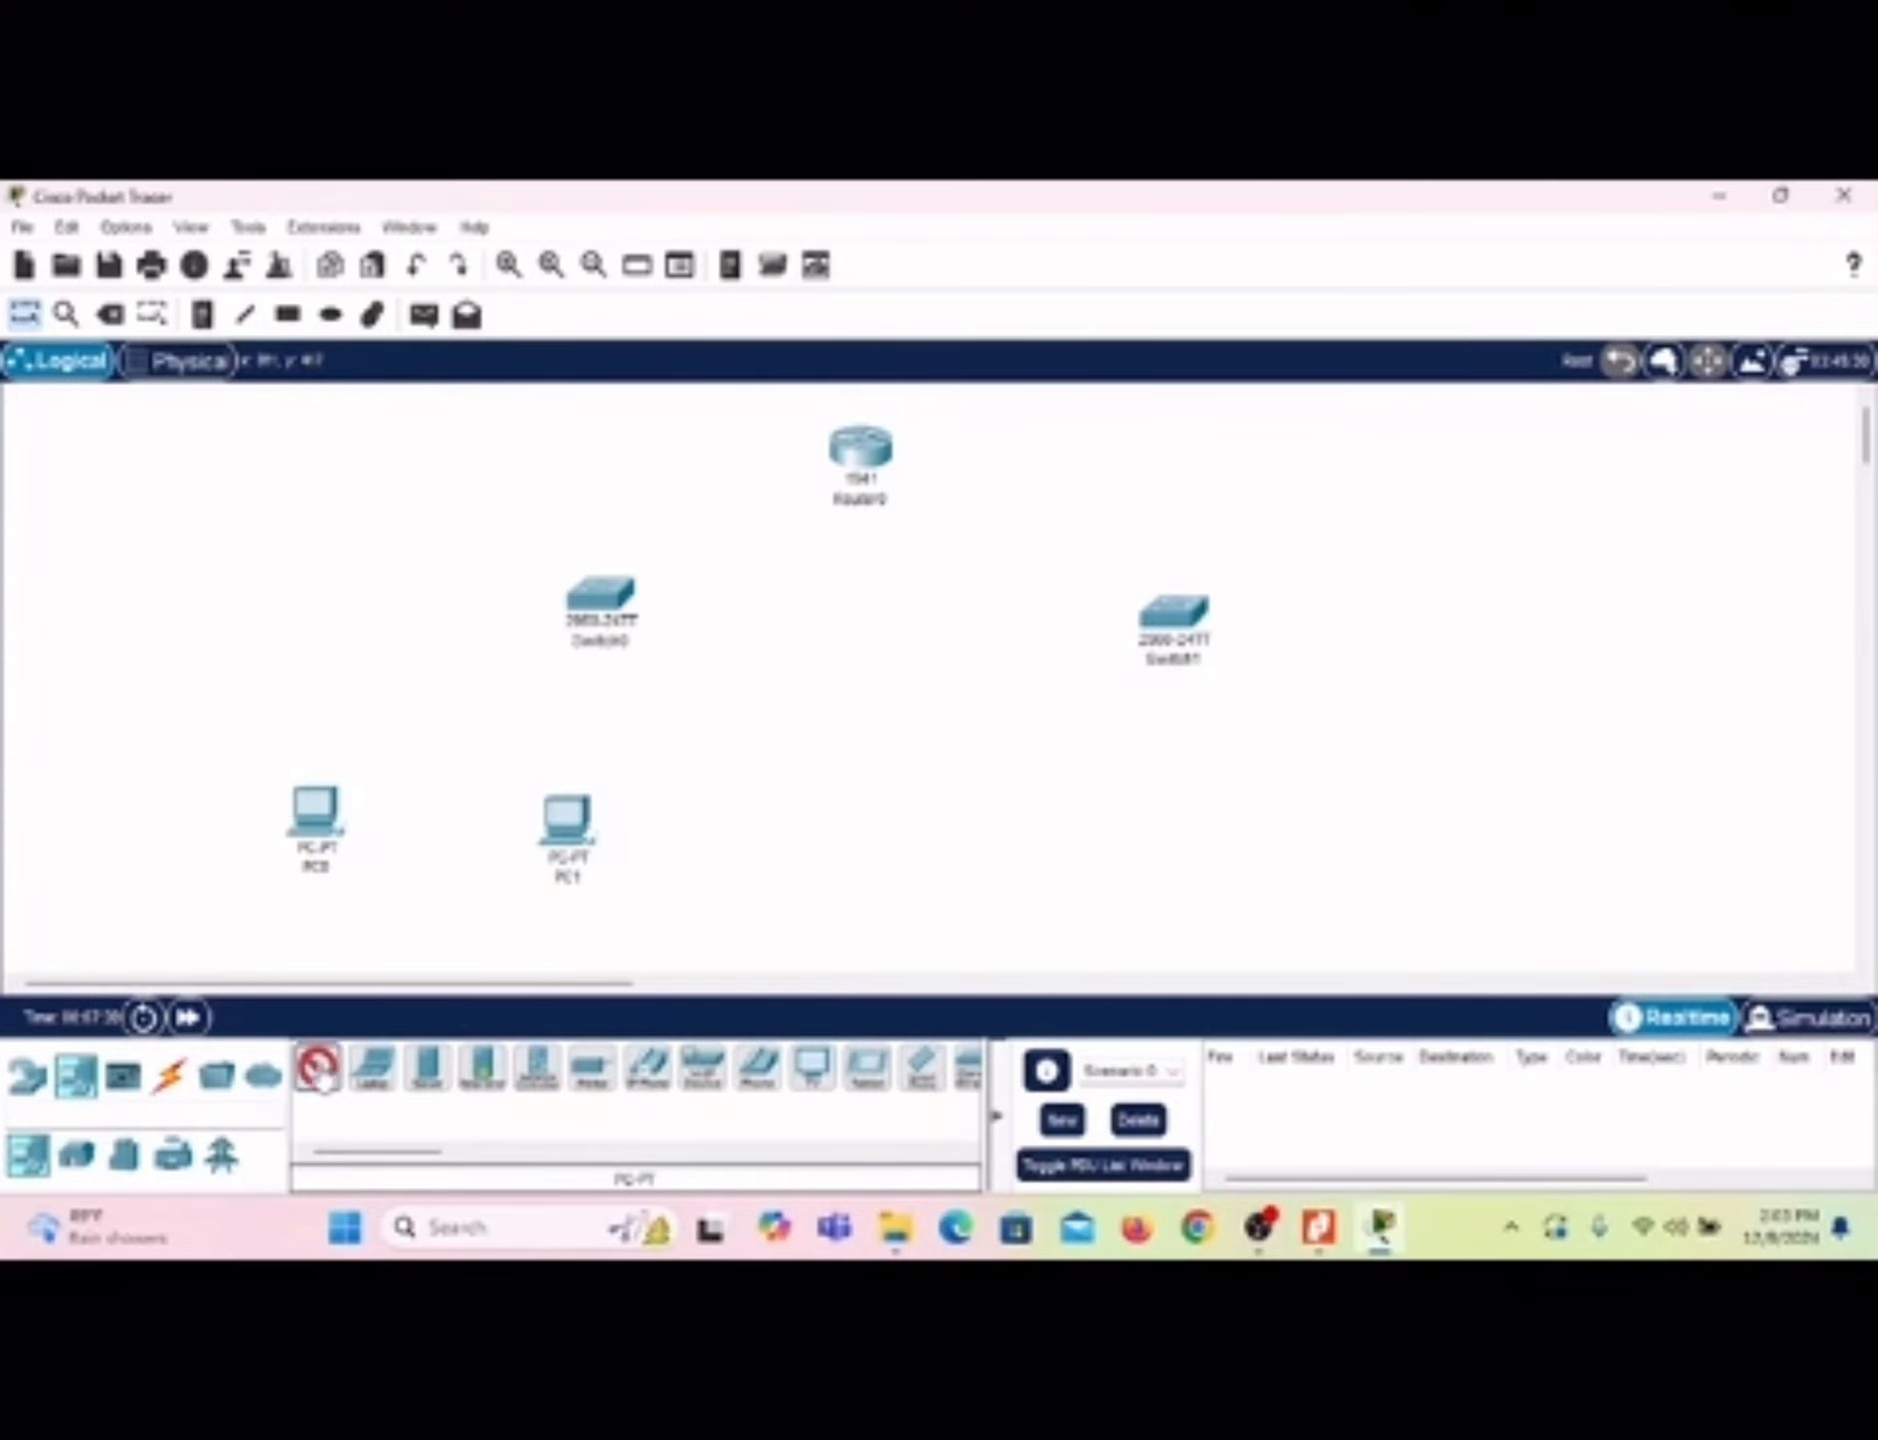
pyautogui.click(819, 827)
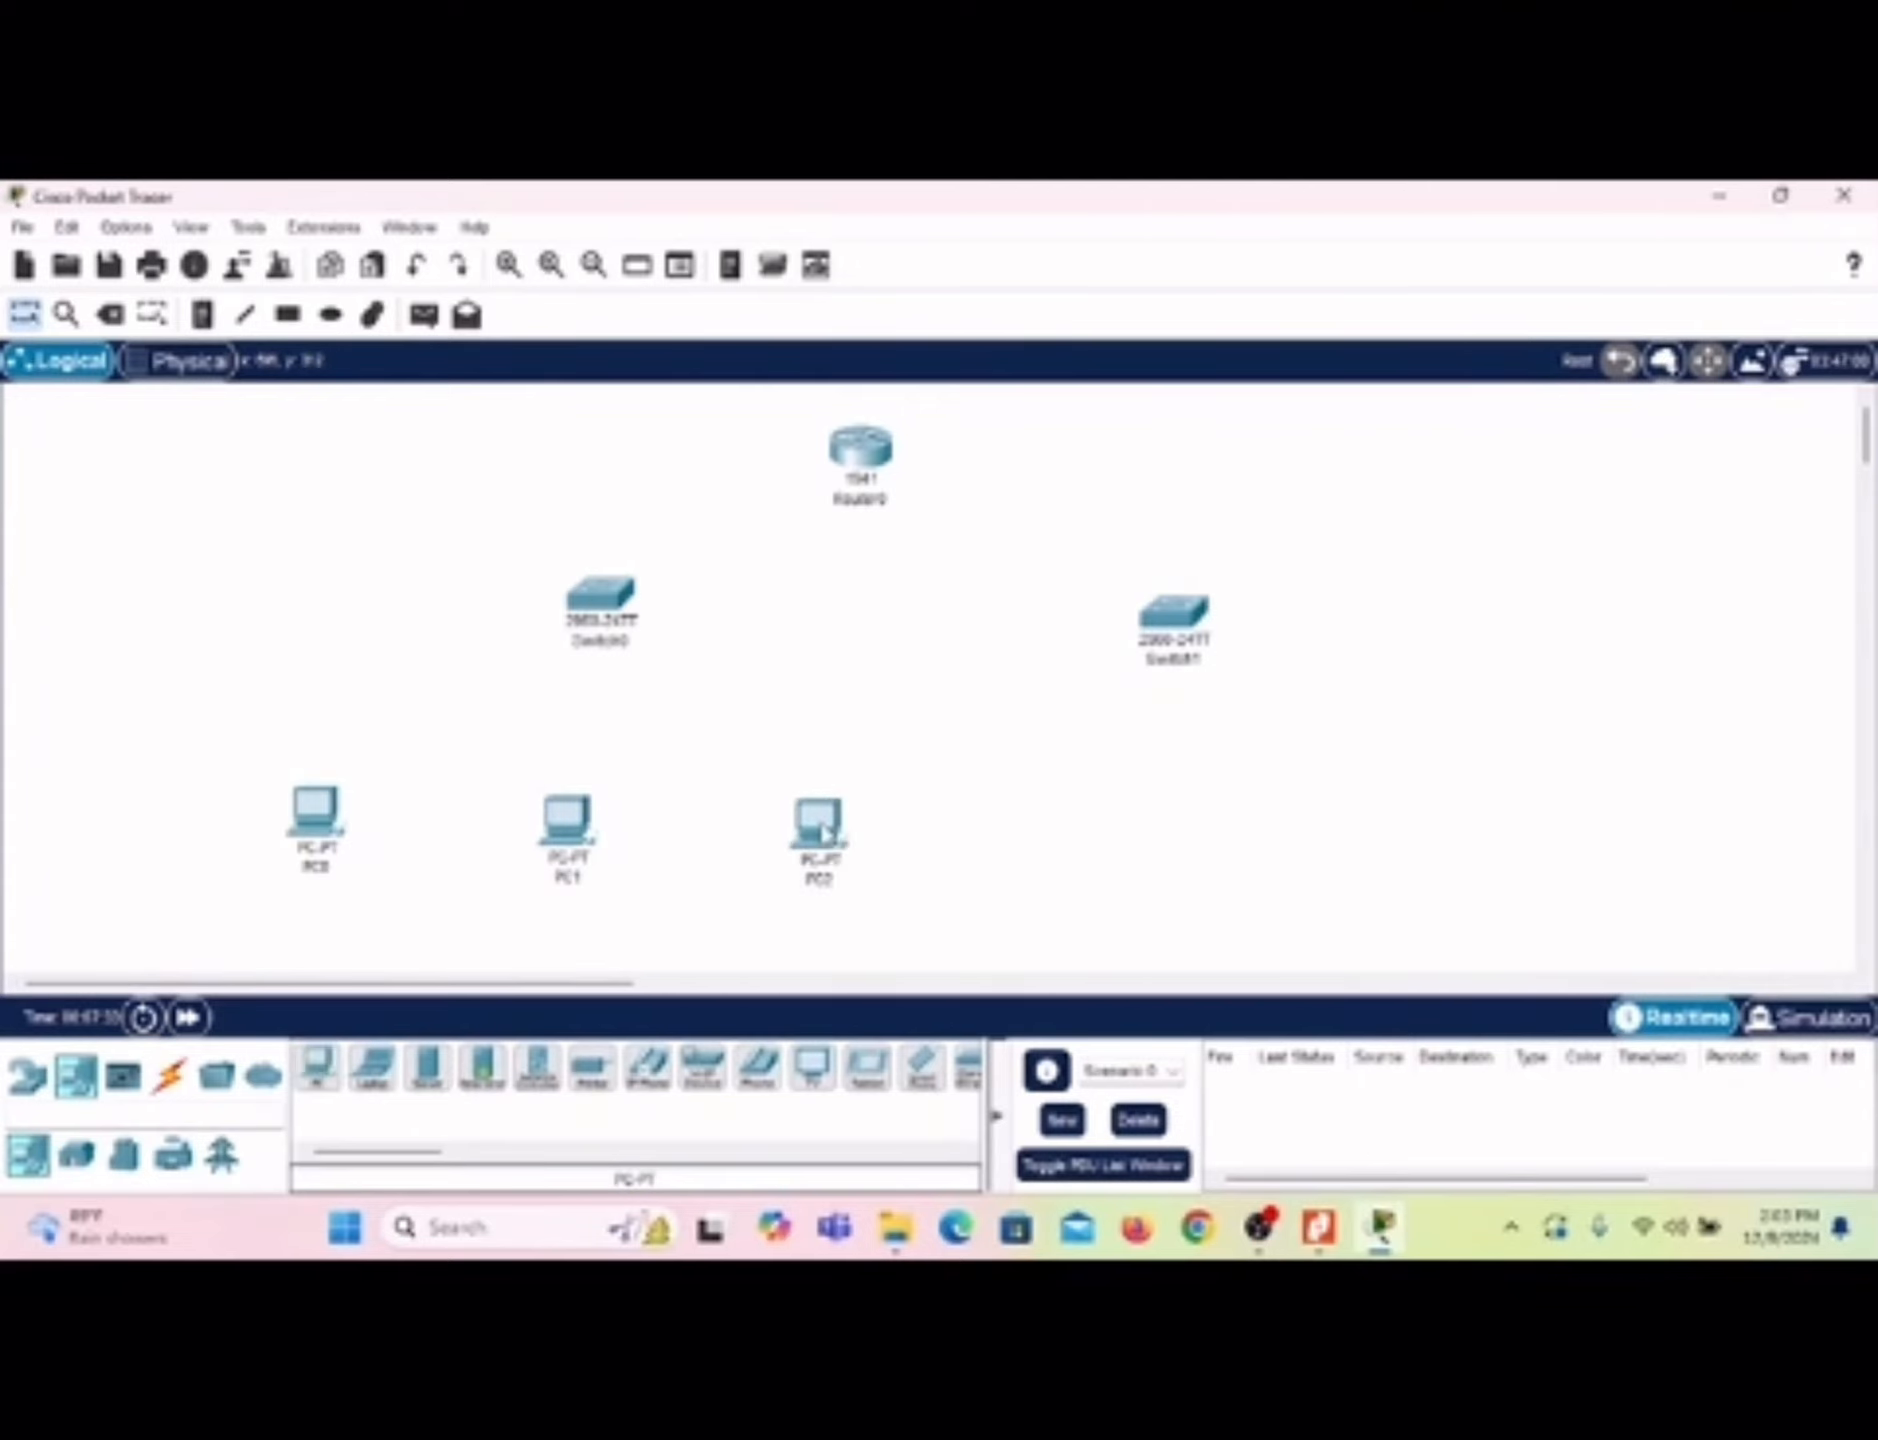
pyautogui.click(320, 1065)
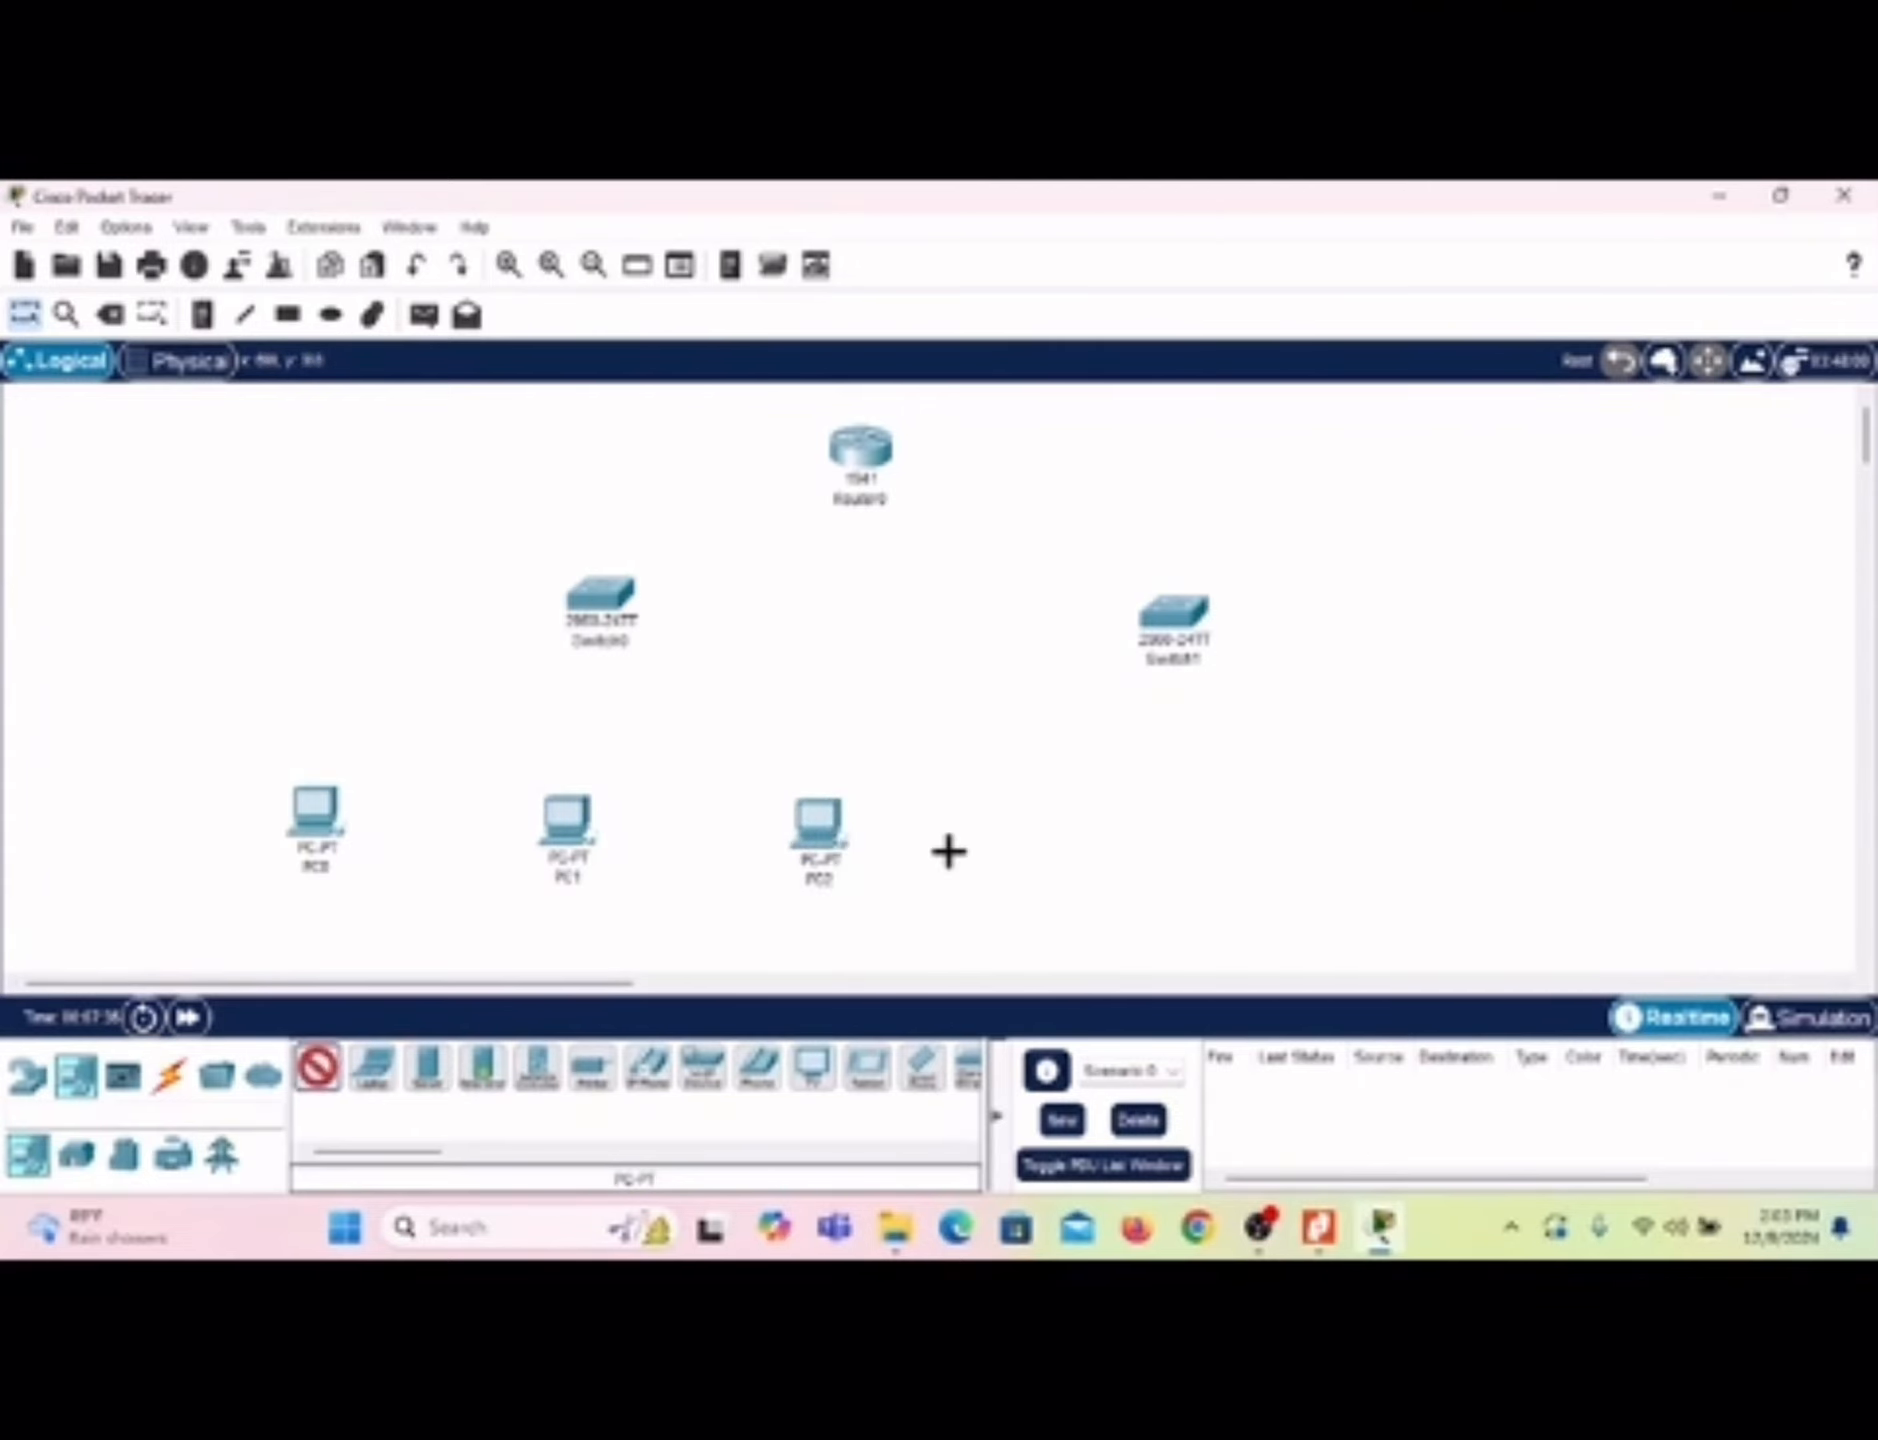
pyautogui.click(1056, 827)
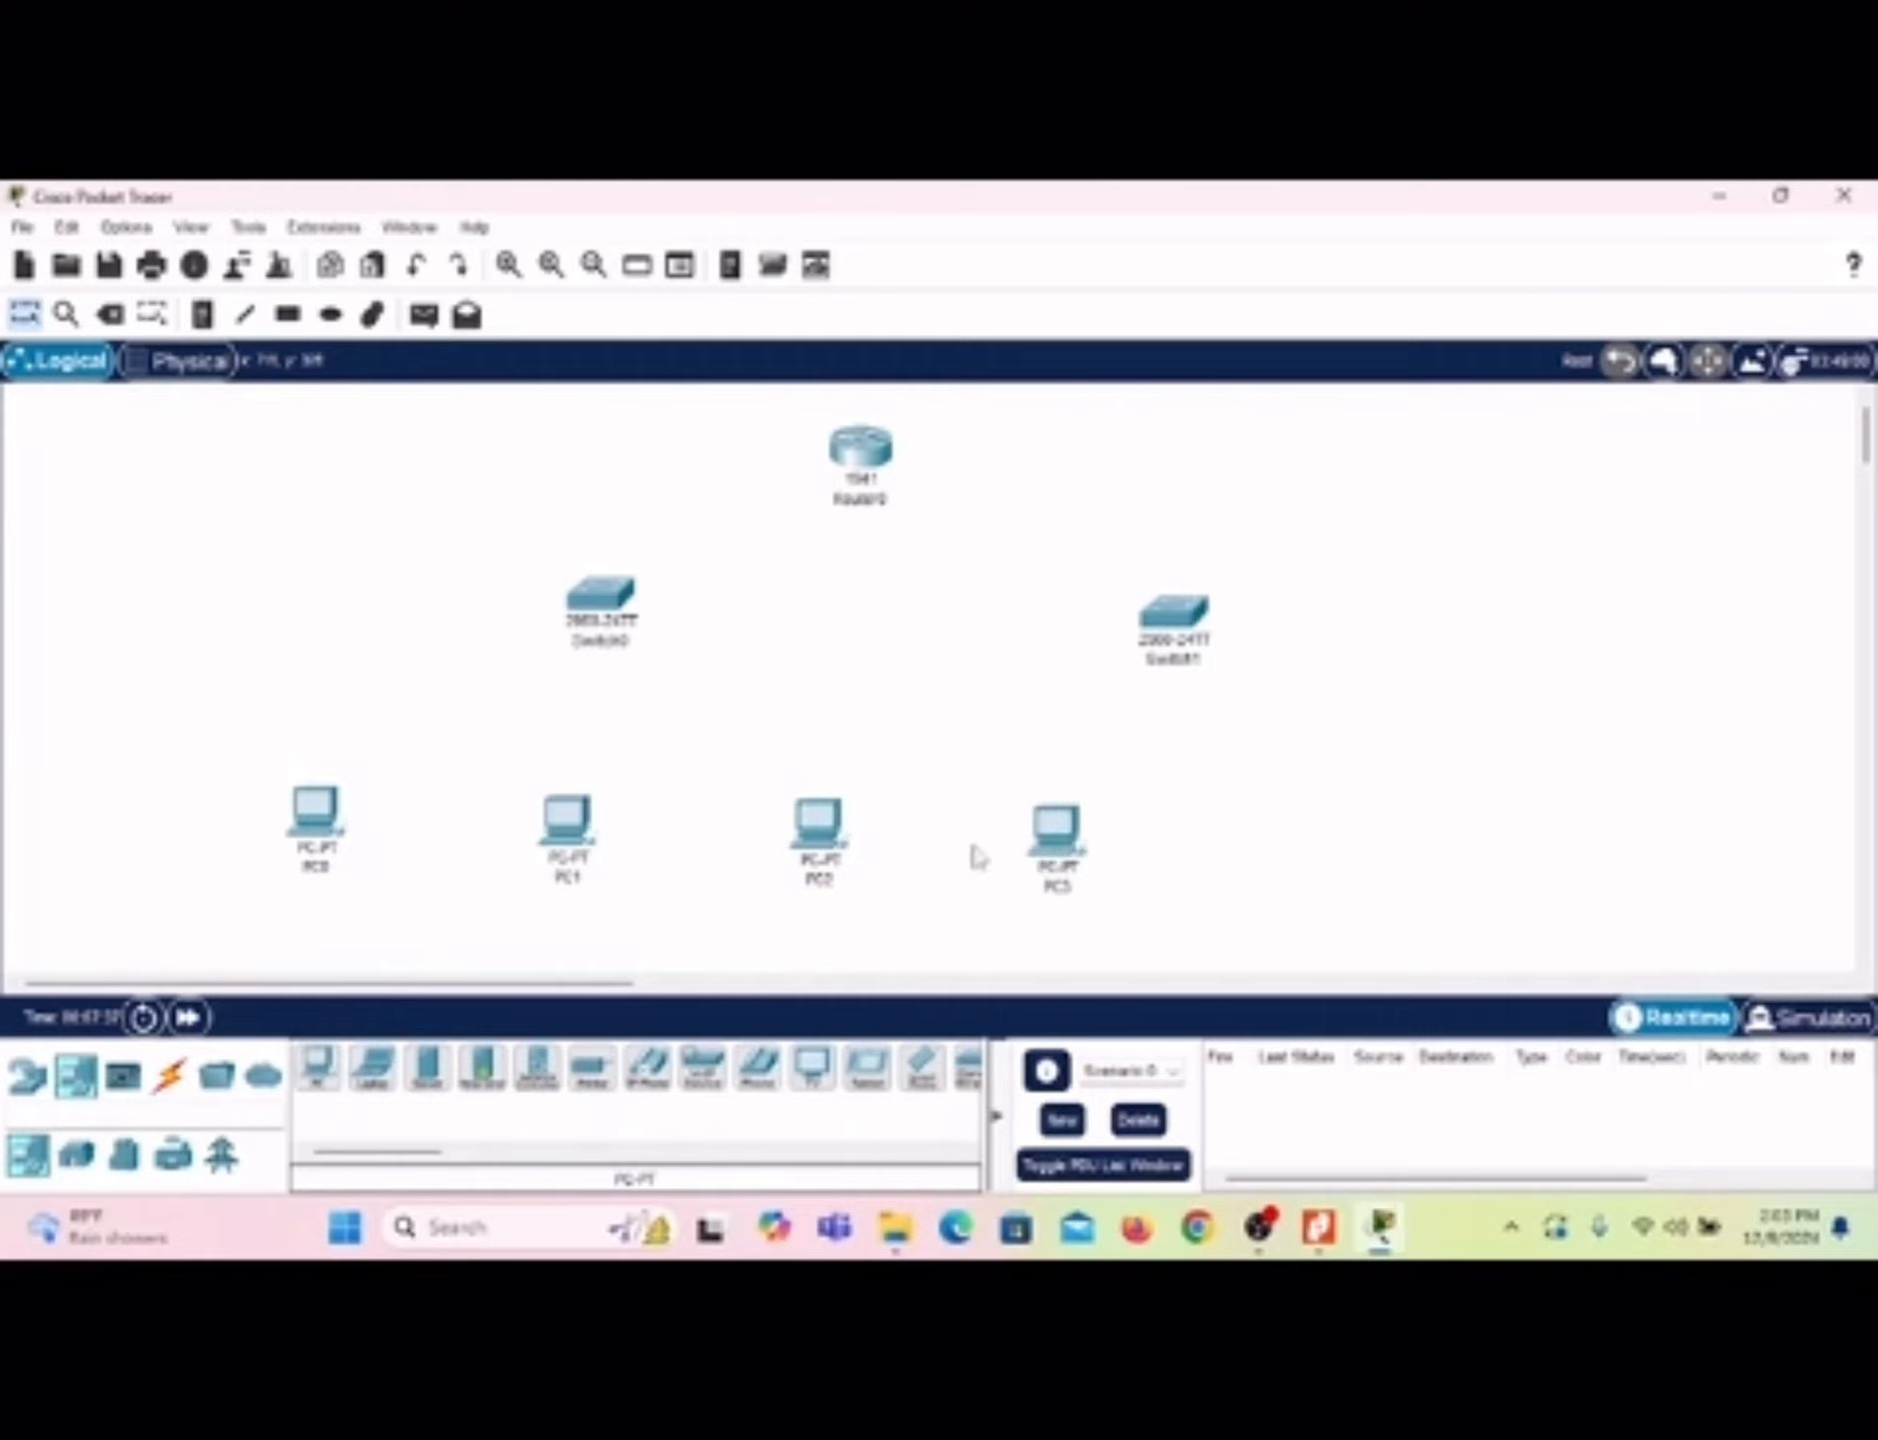
pyautogui.click(320, 1066)
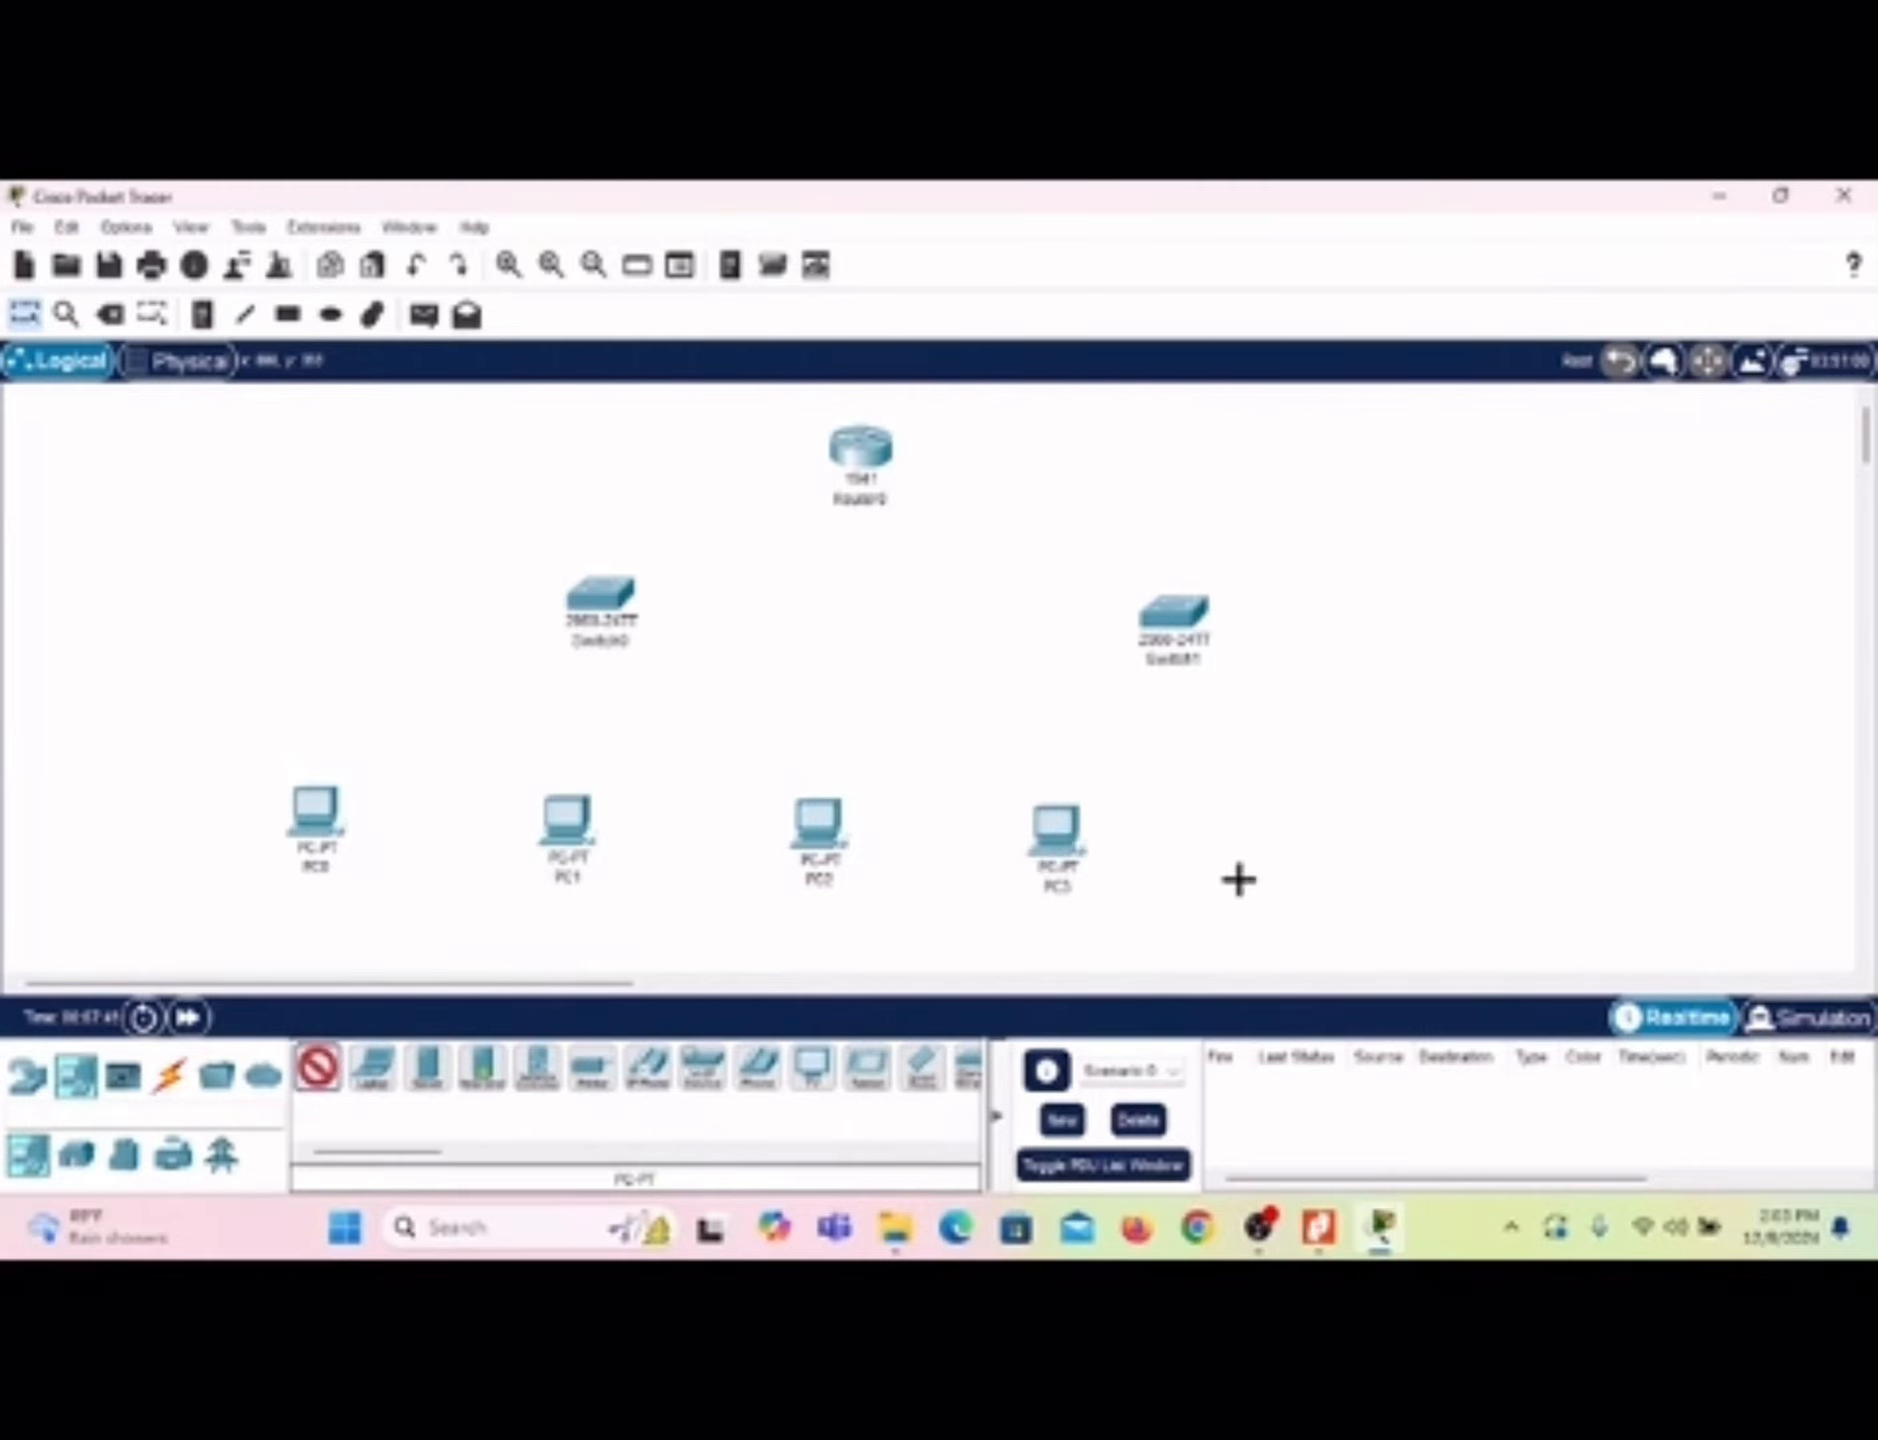
pyautogui.click(1313, 834)
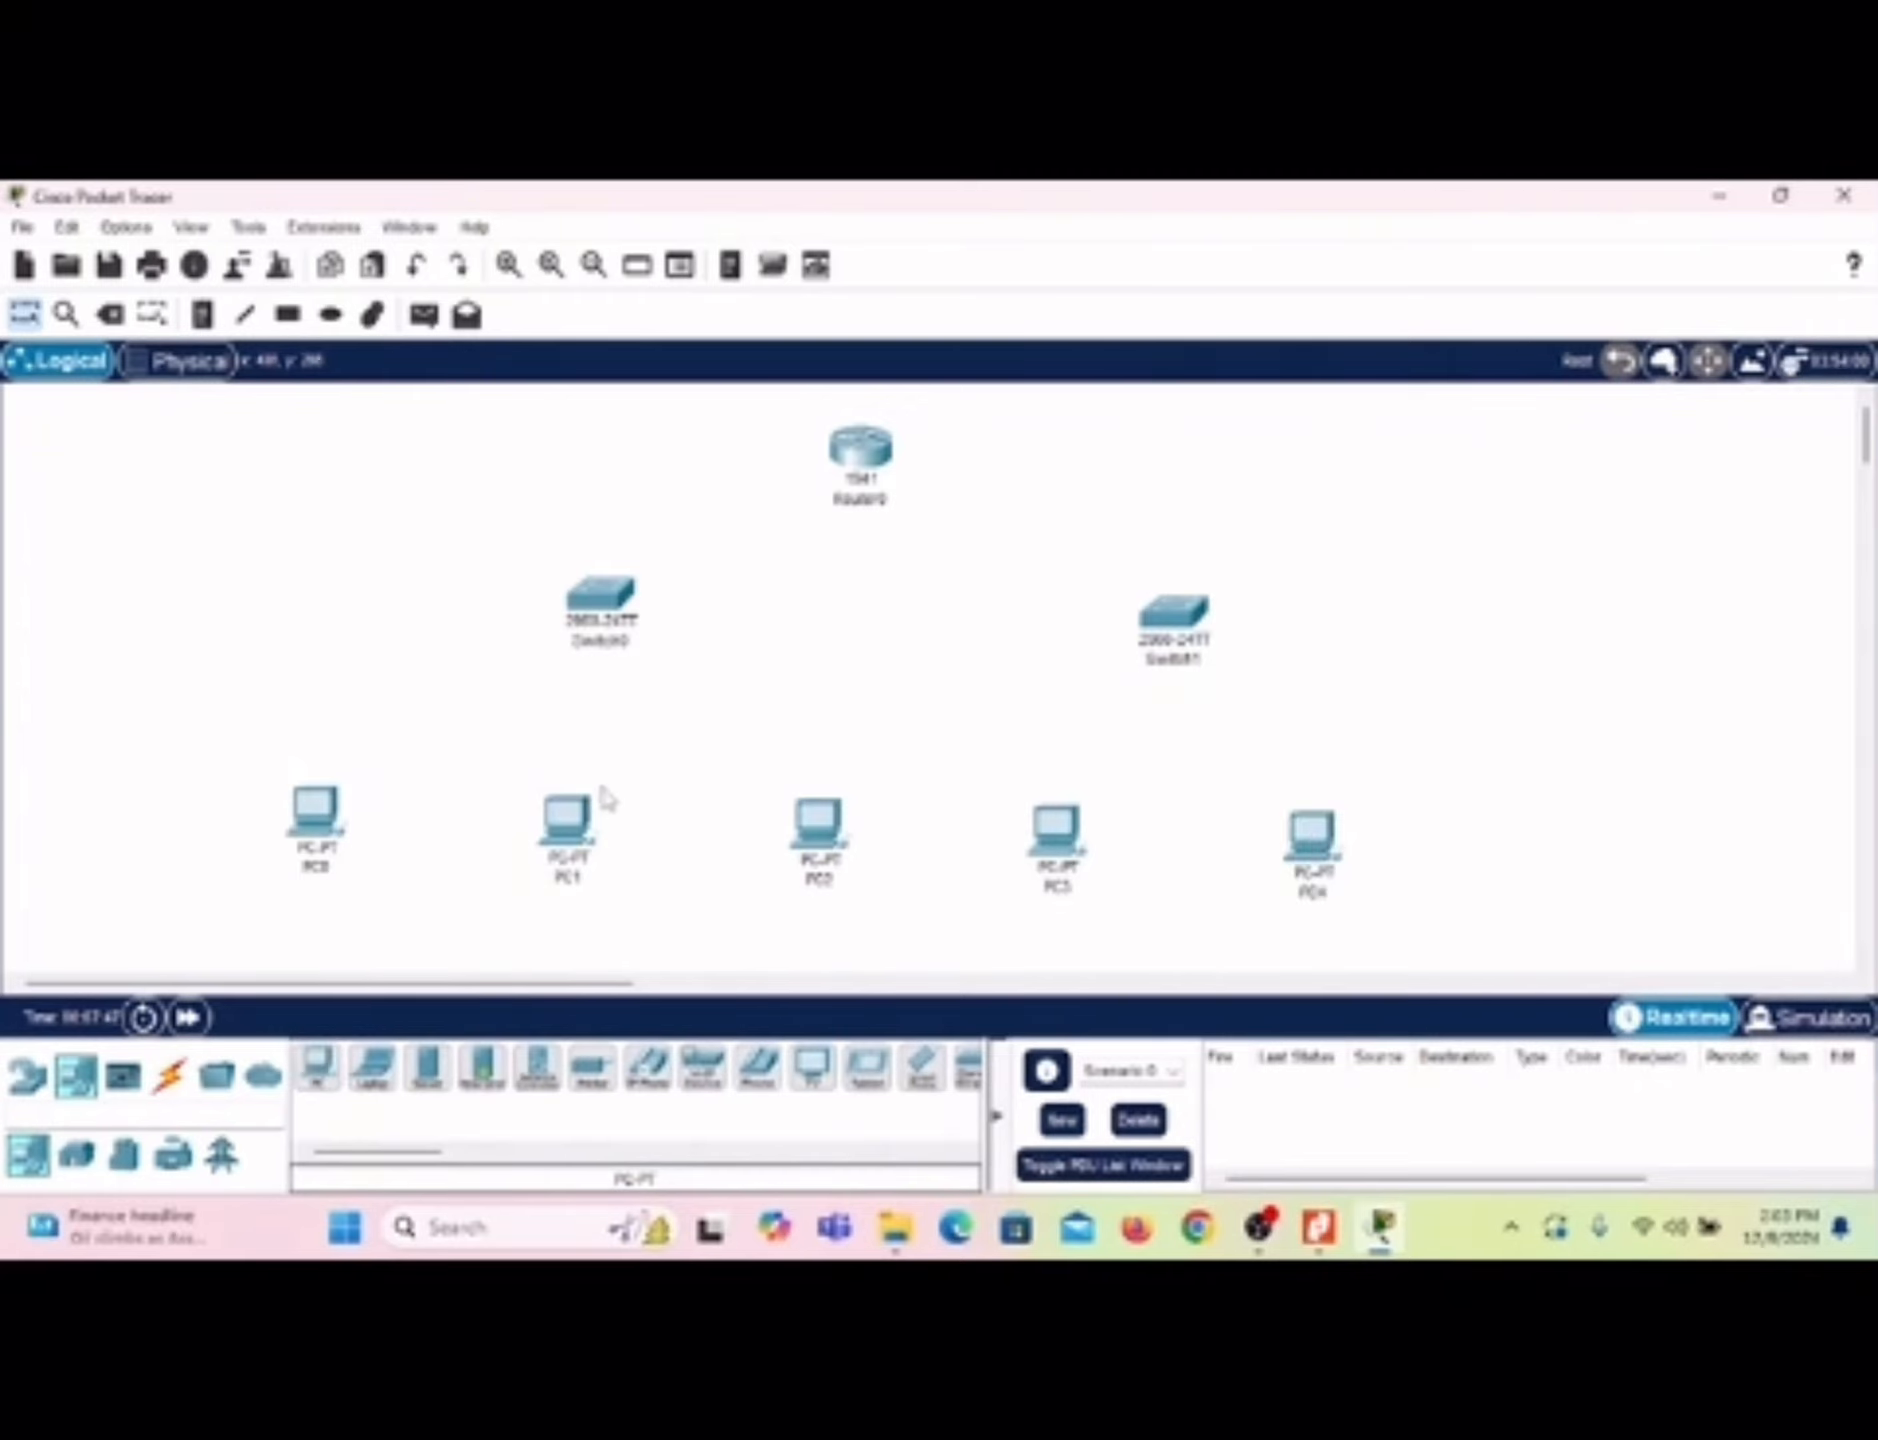
# Step: Reposition PC1, PC2, PC3 and PC4 so they line up evenly in a row with PC0
pyautogui.moveTo(577, 827); pyautogui.dragTo(574, 816)
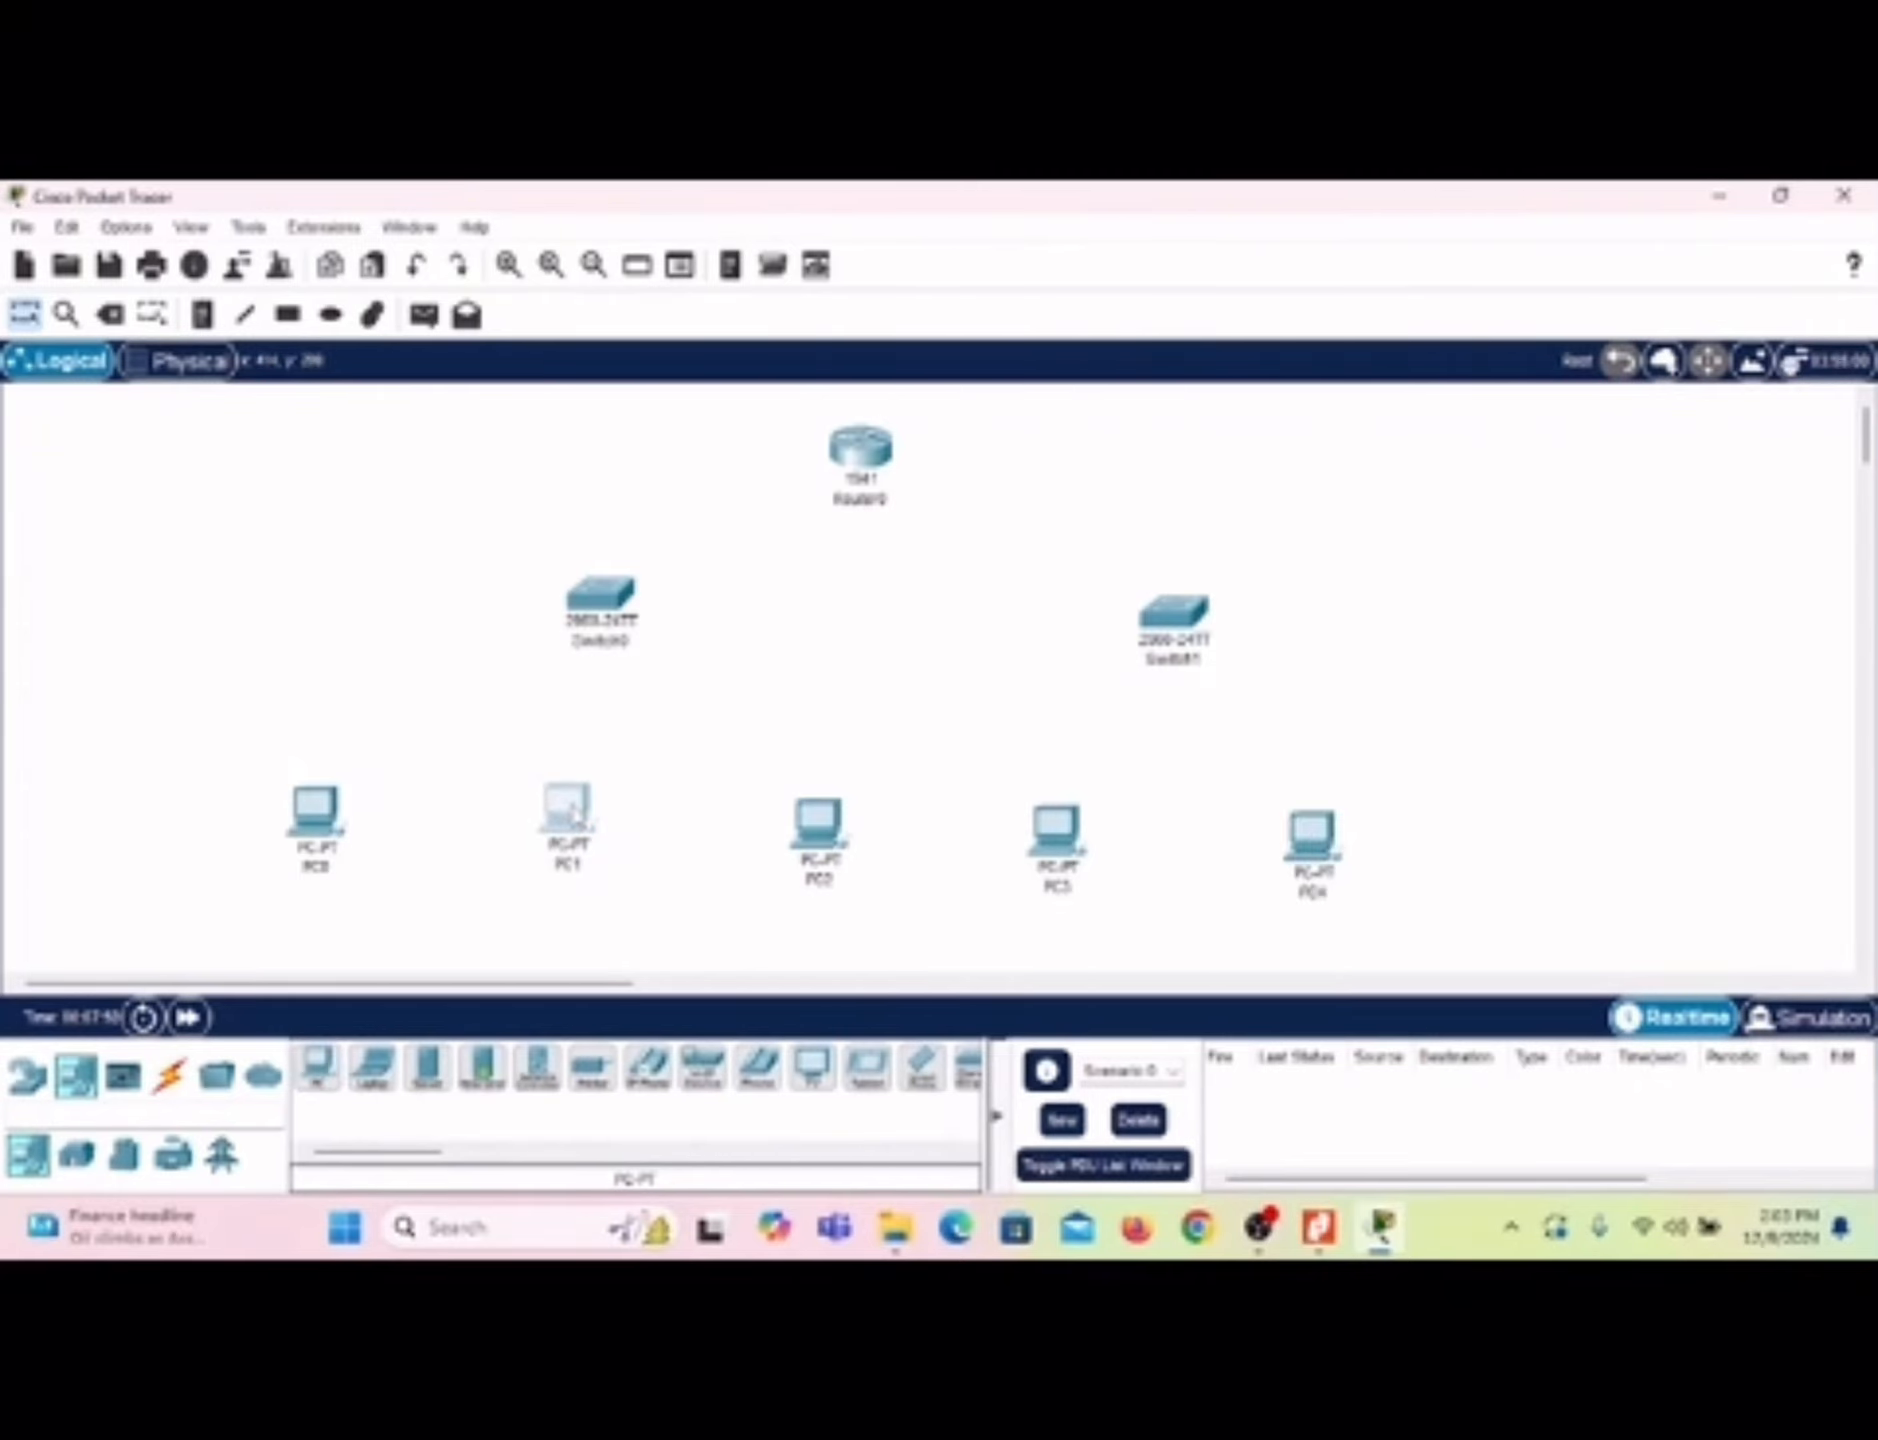
pyautogui.moveTo(841, 860); pyautogui.dragTo(815, 830)
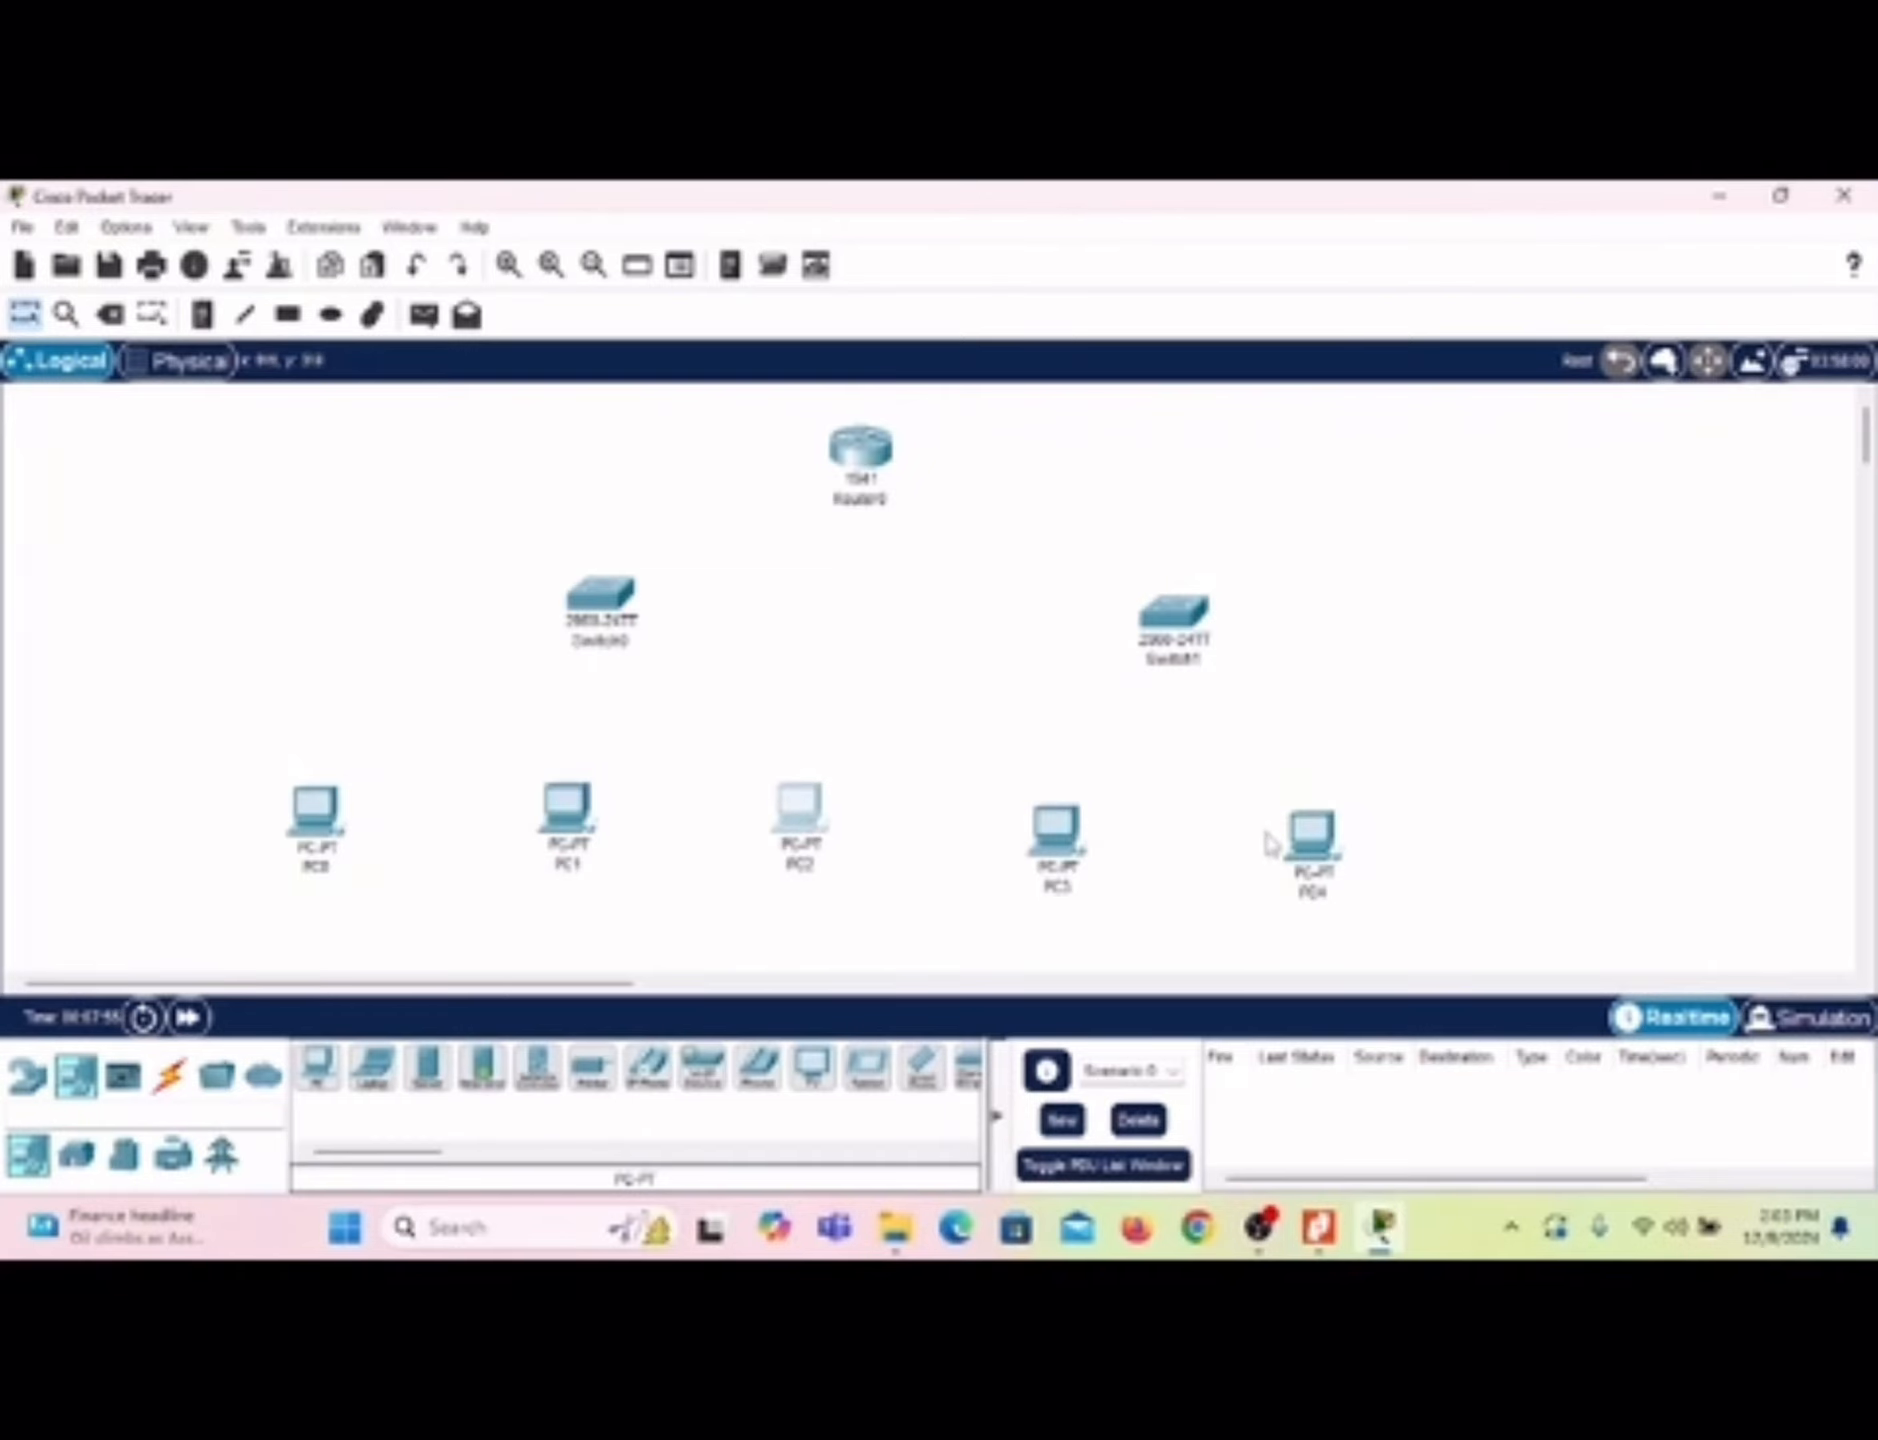
pyautogui.moveTo(1300, 848); pyautogui.dragTo(1338, 827)
pyautogui.moveTo(1045, 848); pyautogui.dragTo(1052, 838)
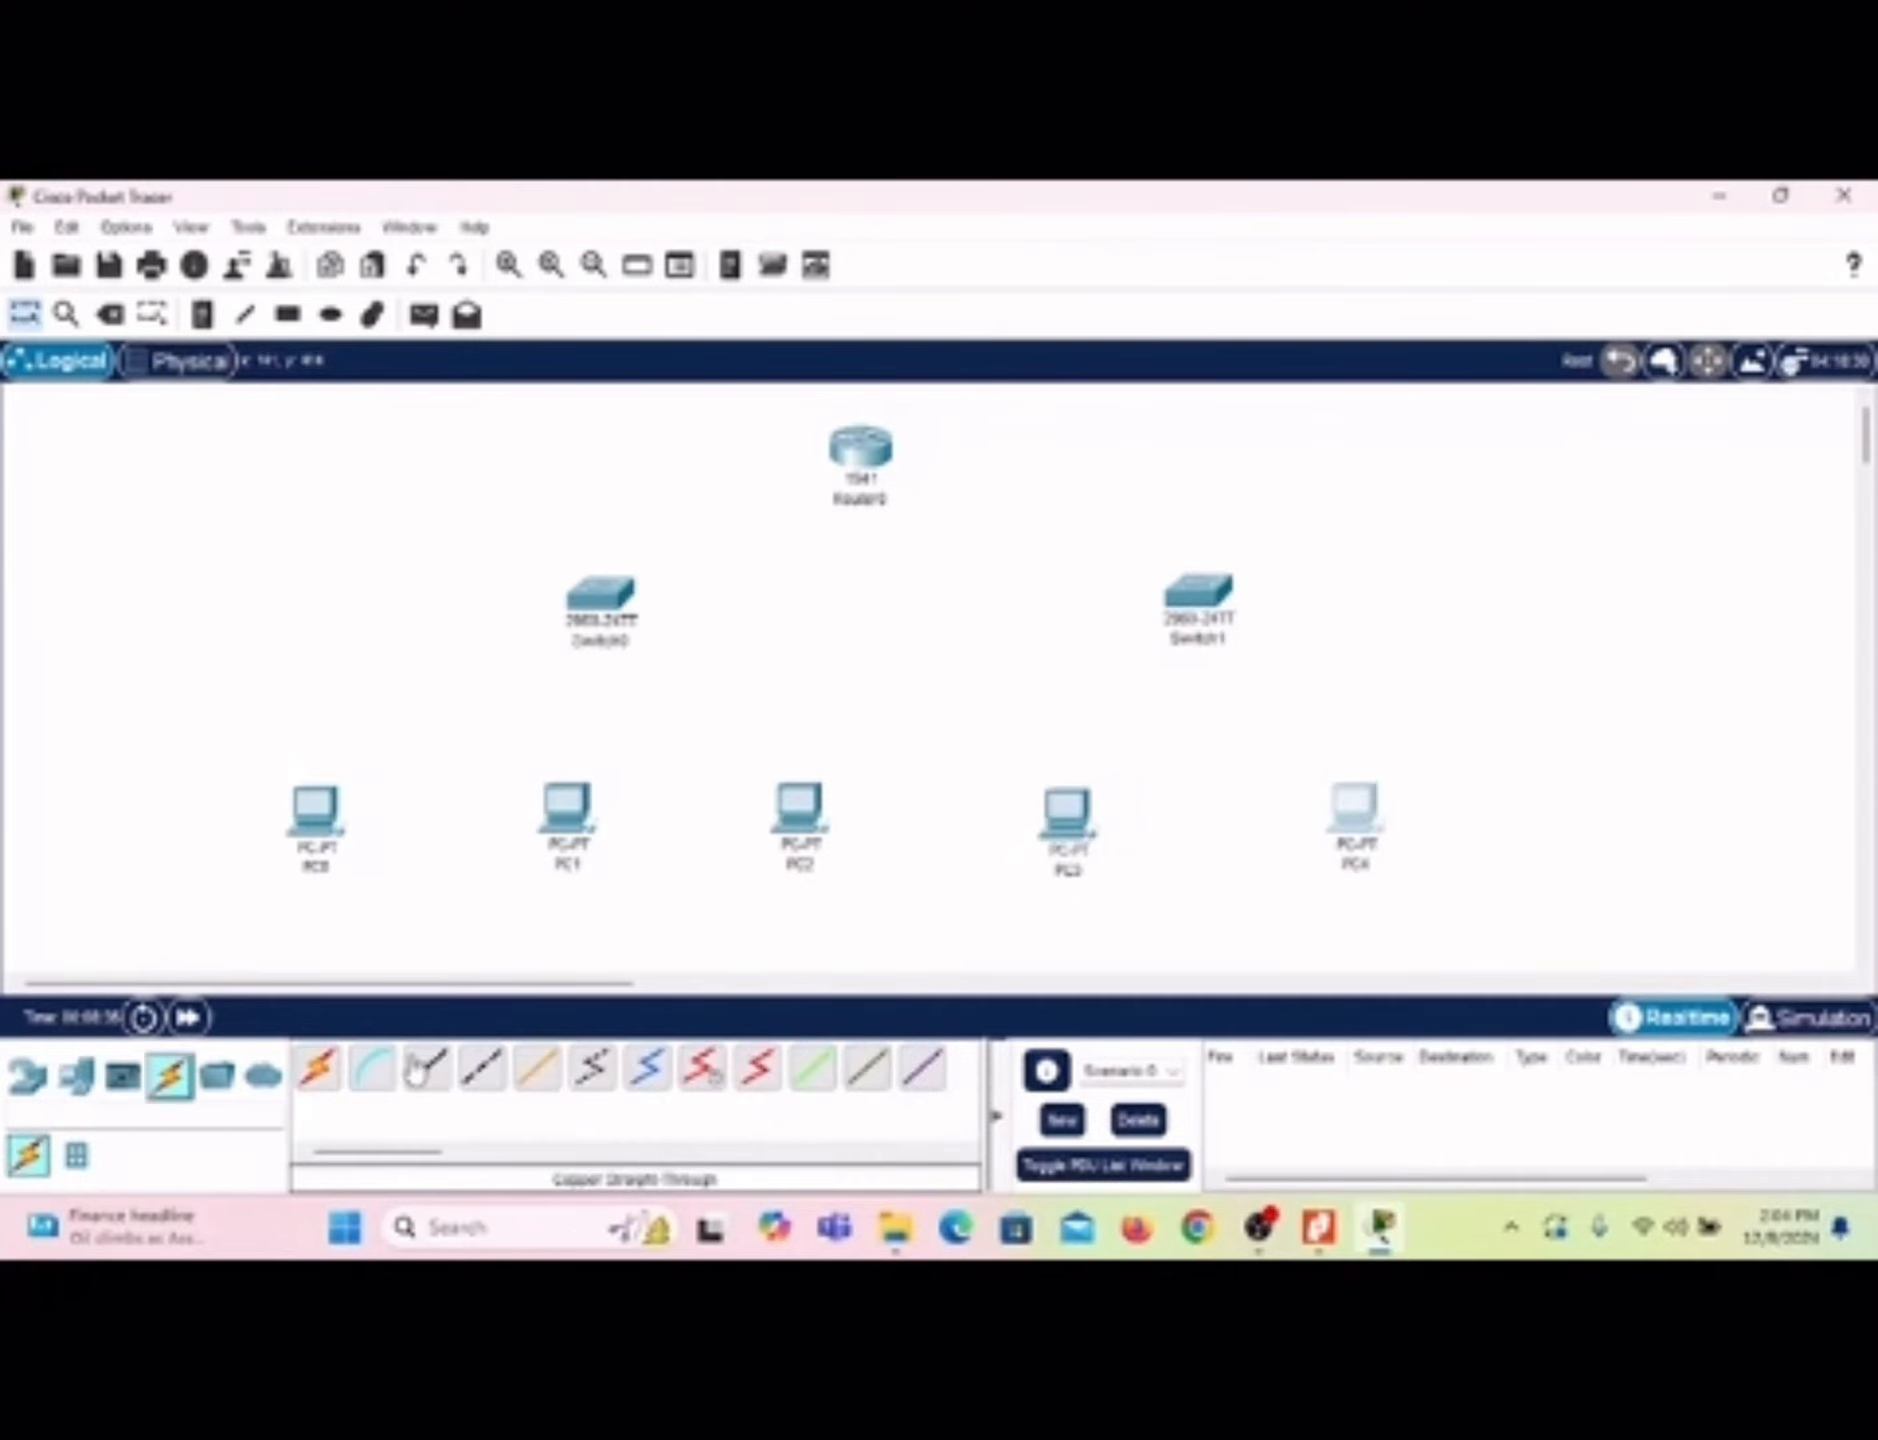
# Step: Connect Switch0's GigabitEthernet0/1 port to Router0's GigabitEthernet0/0 port with a Copper Straight-Through cable
pyautogui.click(425, 1072)
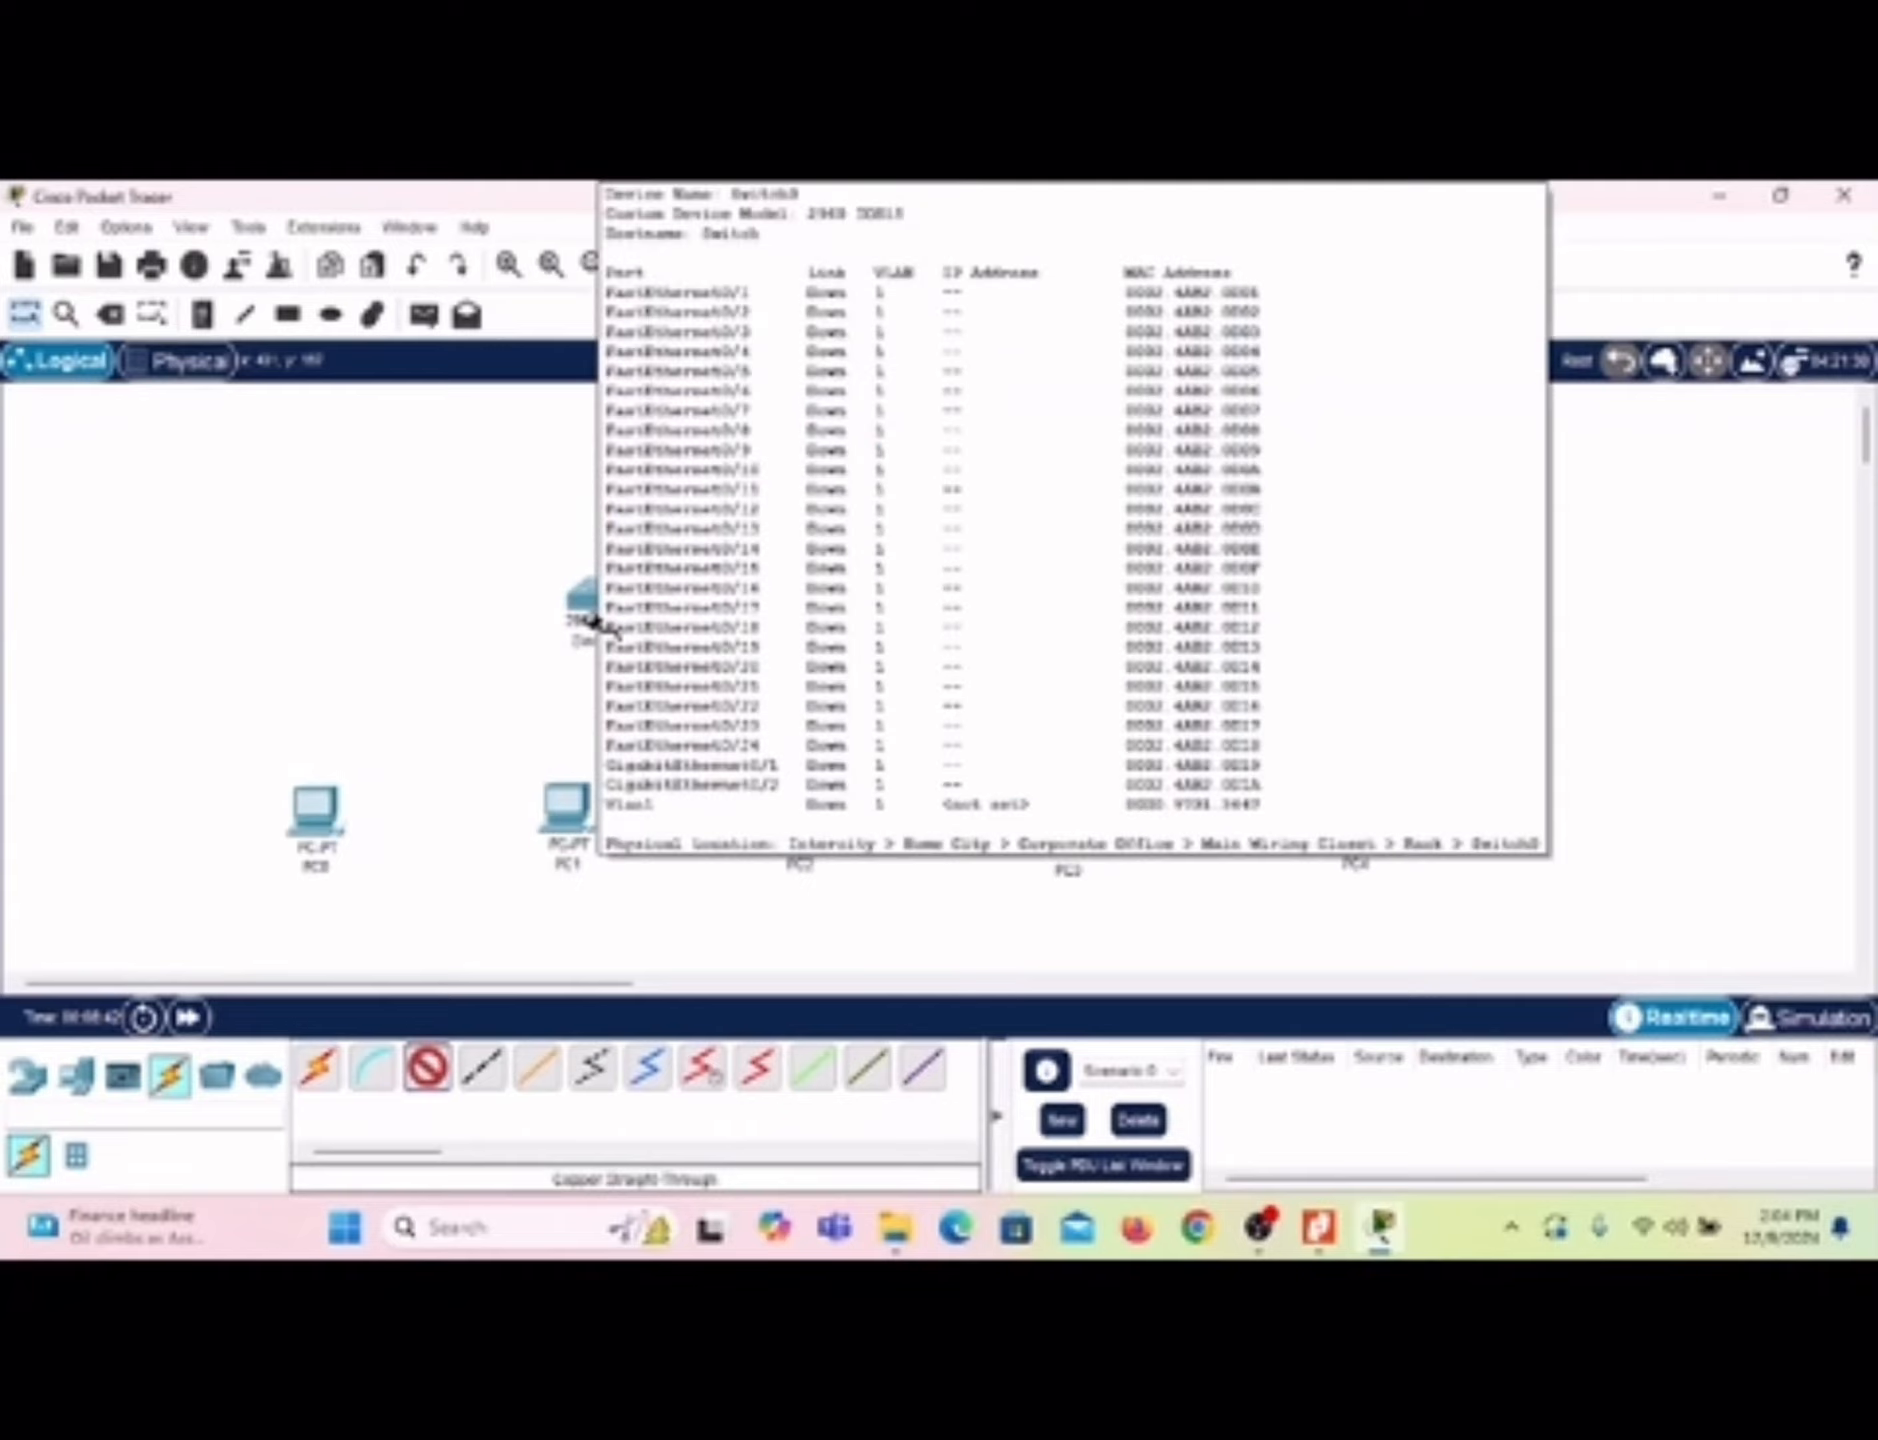
pyautogui.click(600, 626)
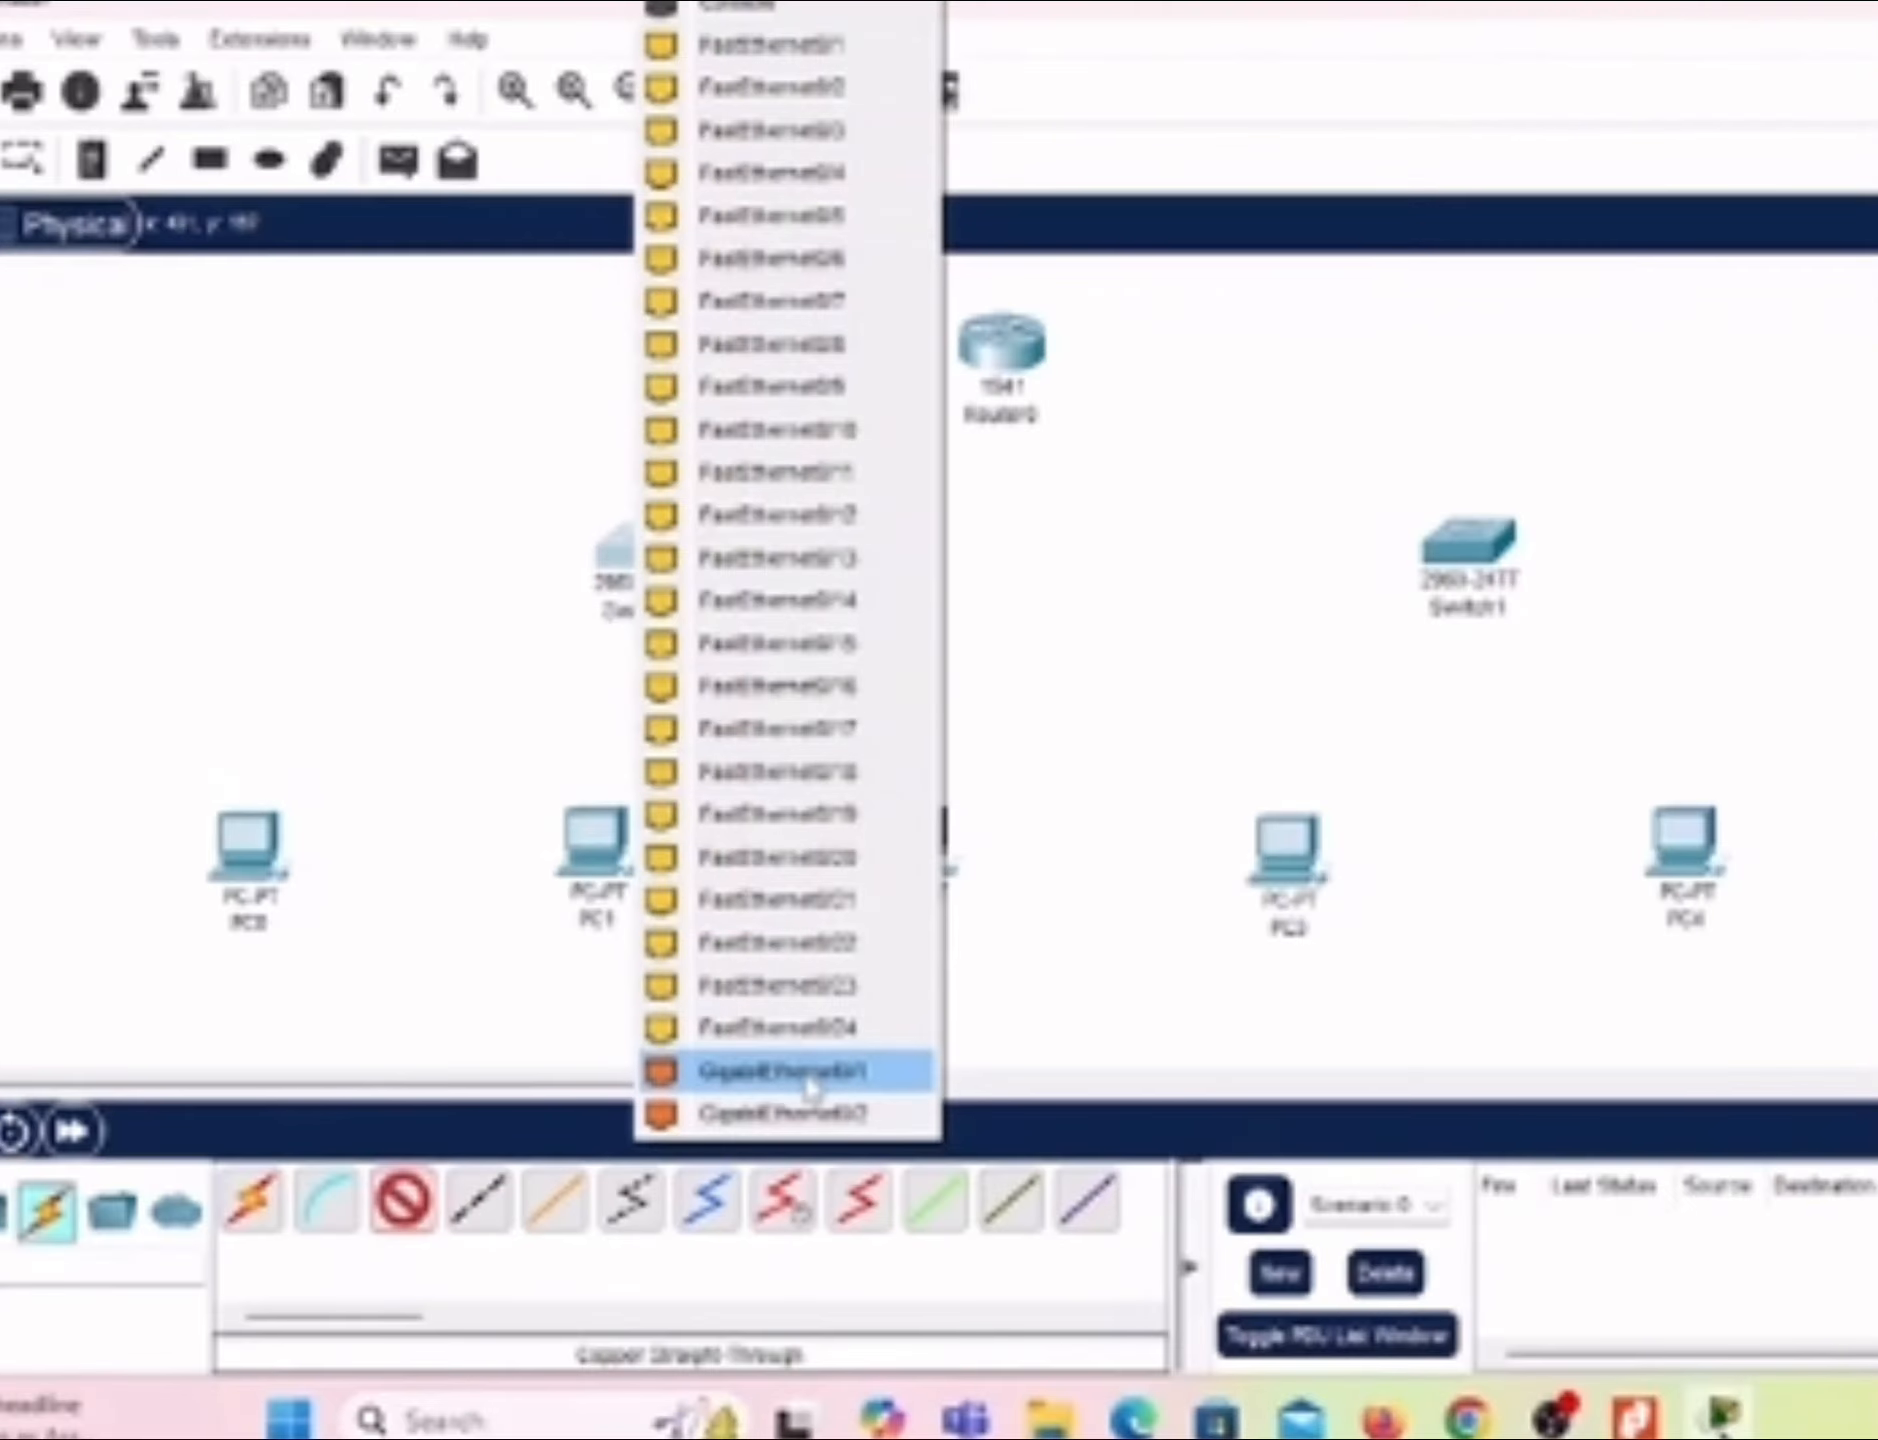
pyautogui.click(808, 1078)
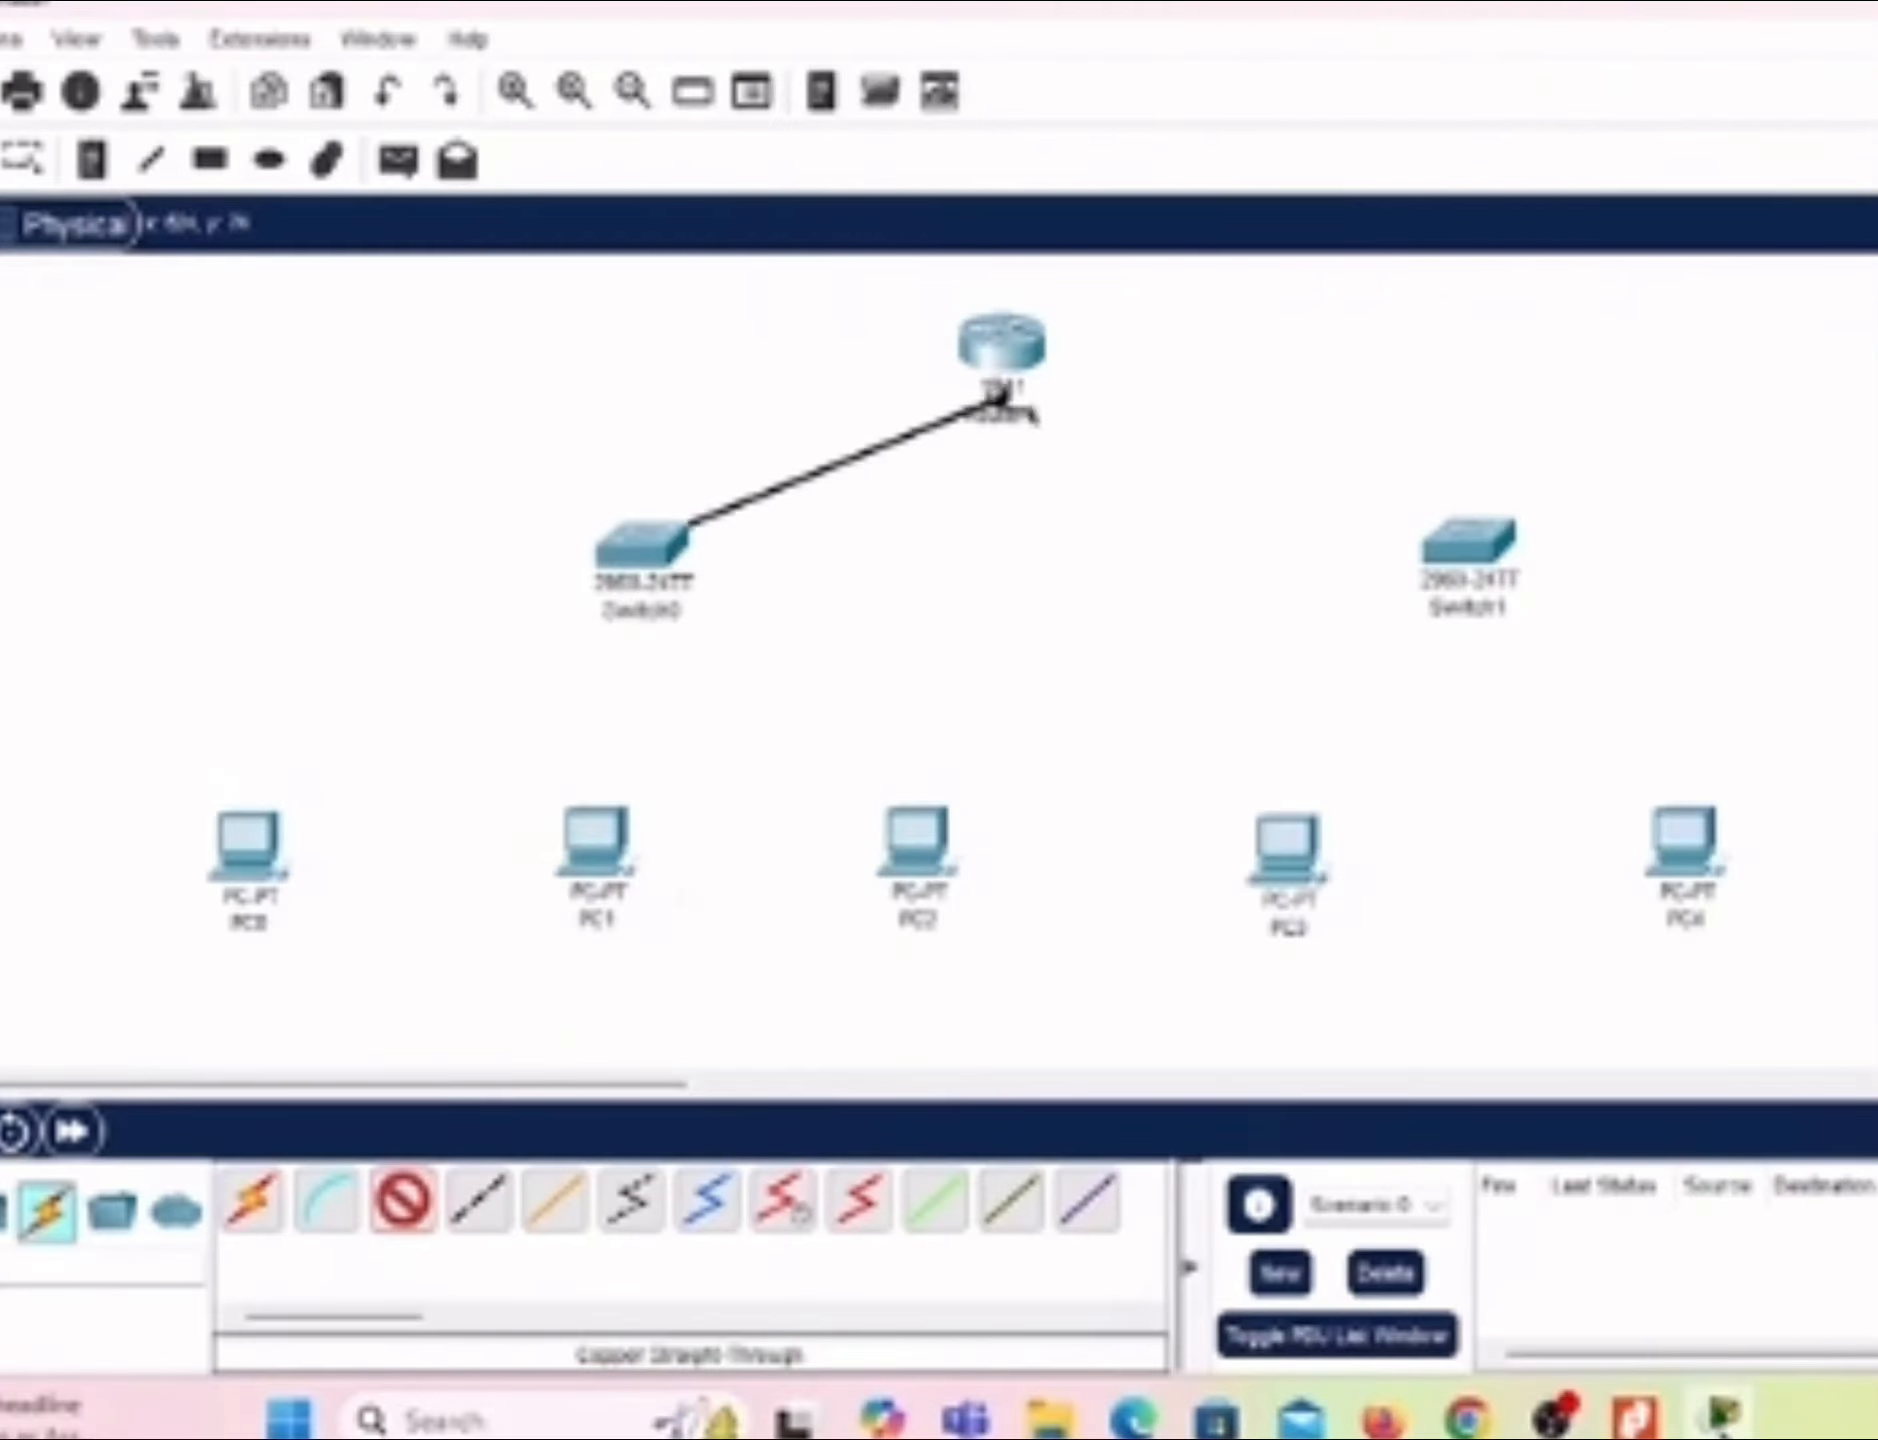
pyautogui.click(1005, 352)
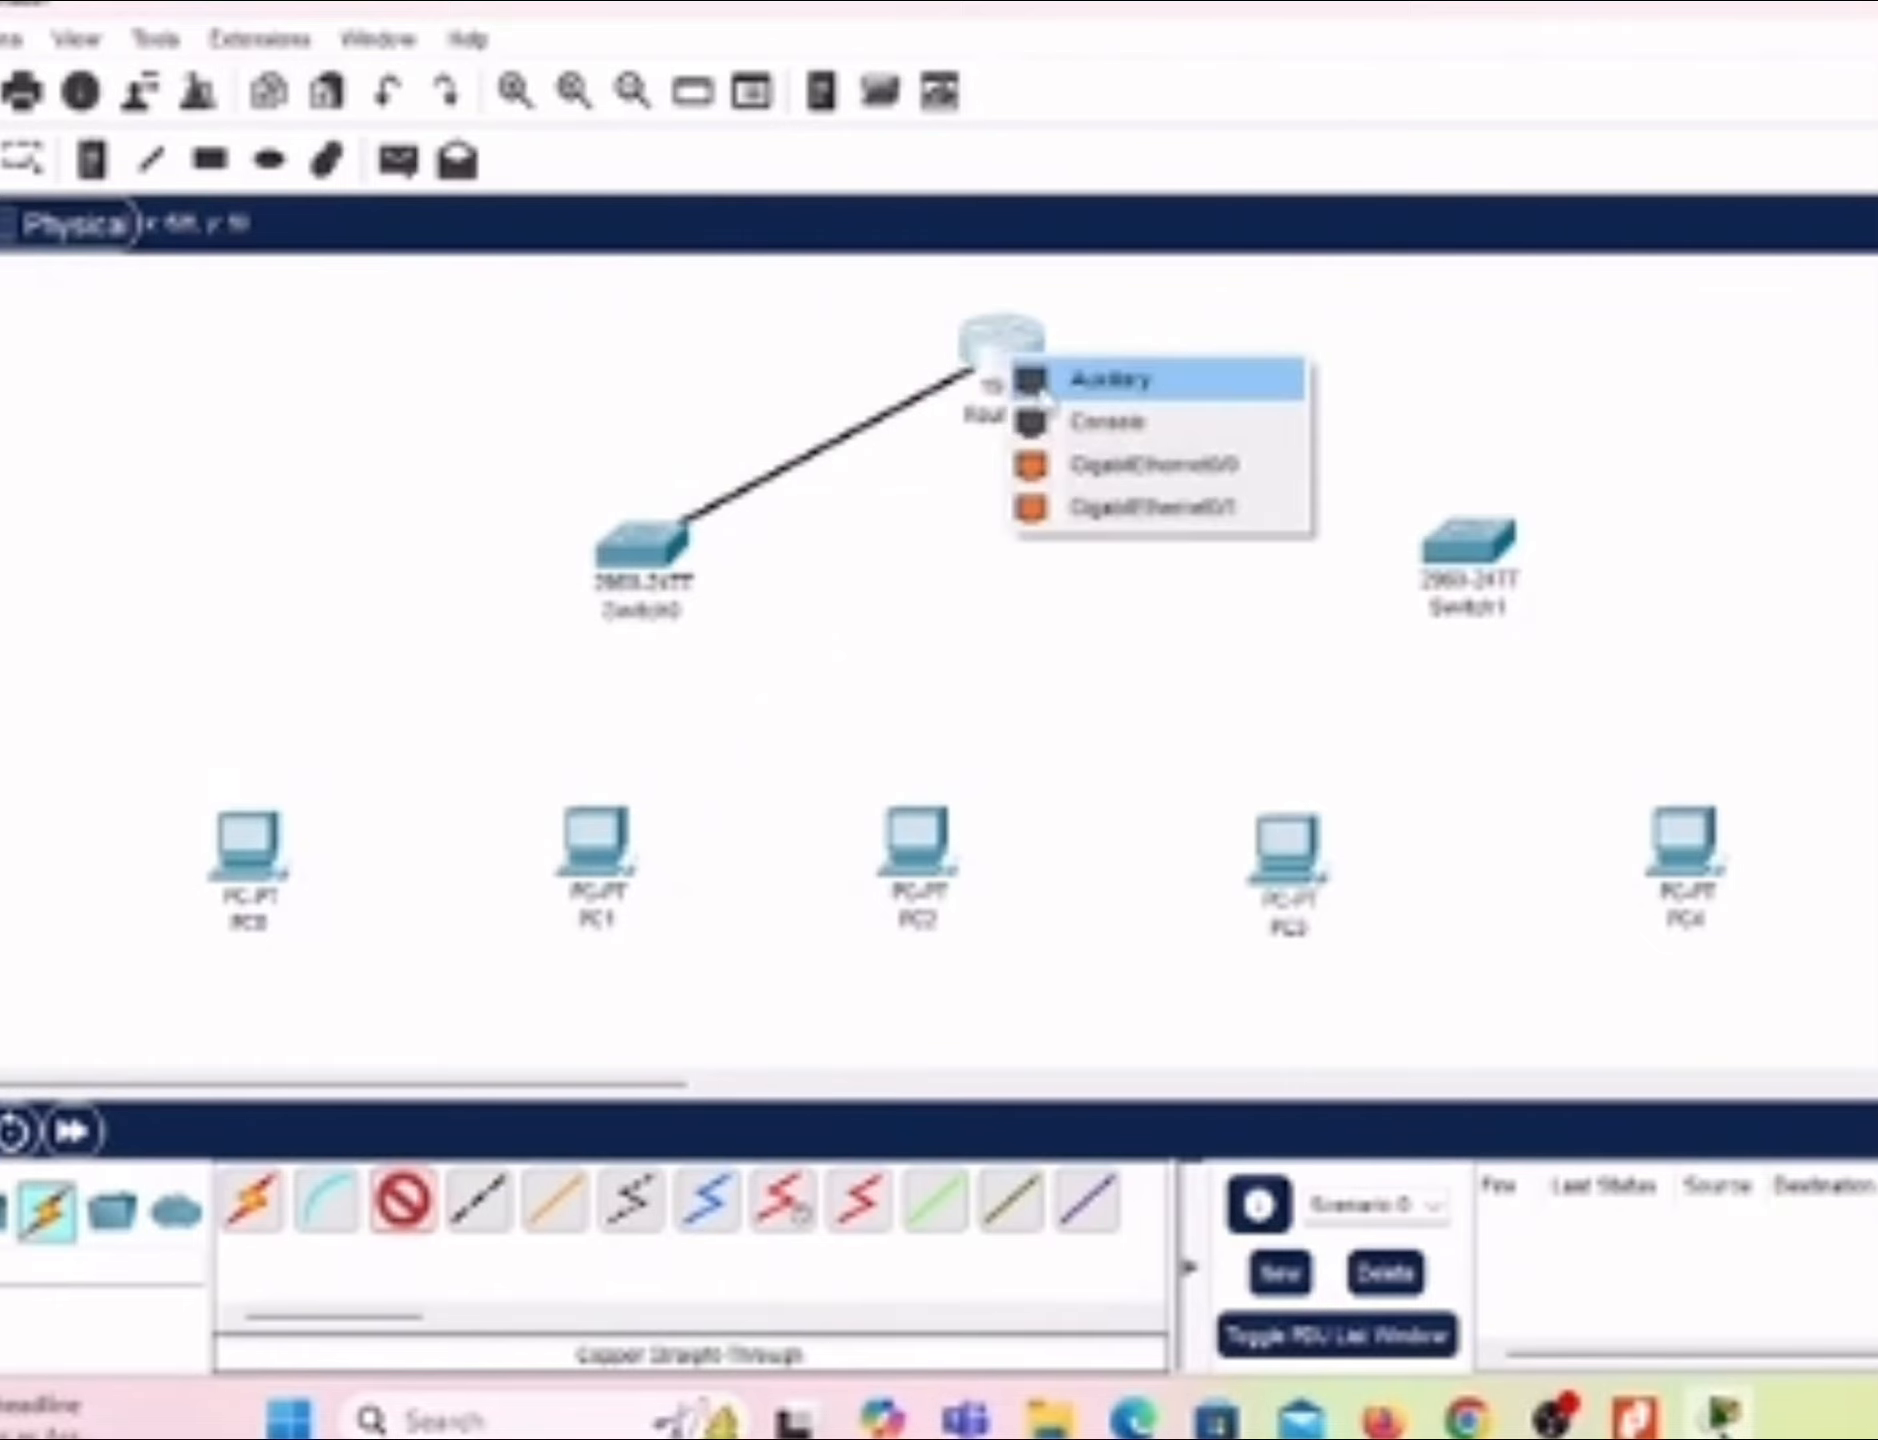
pyautogui.click(1095, 466)
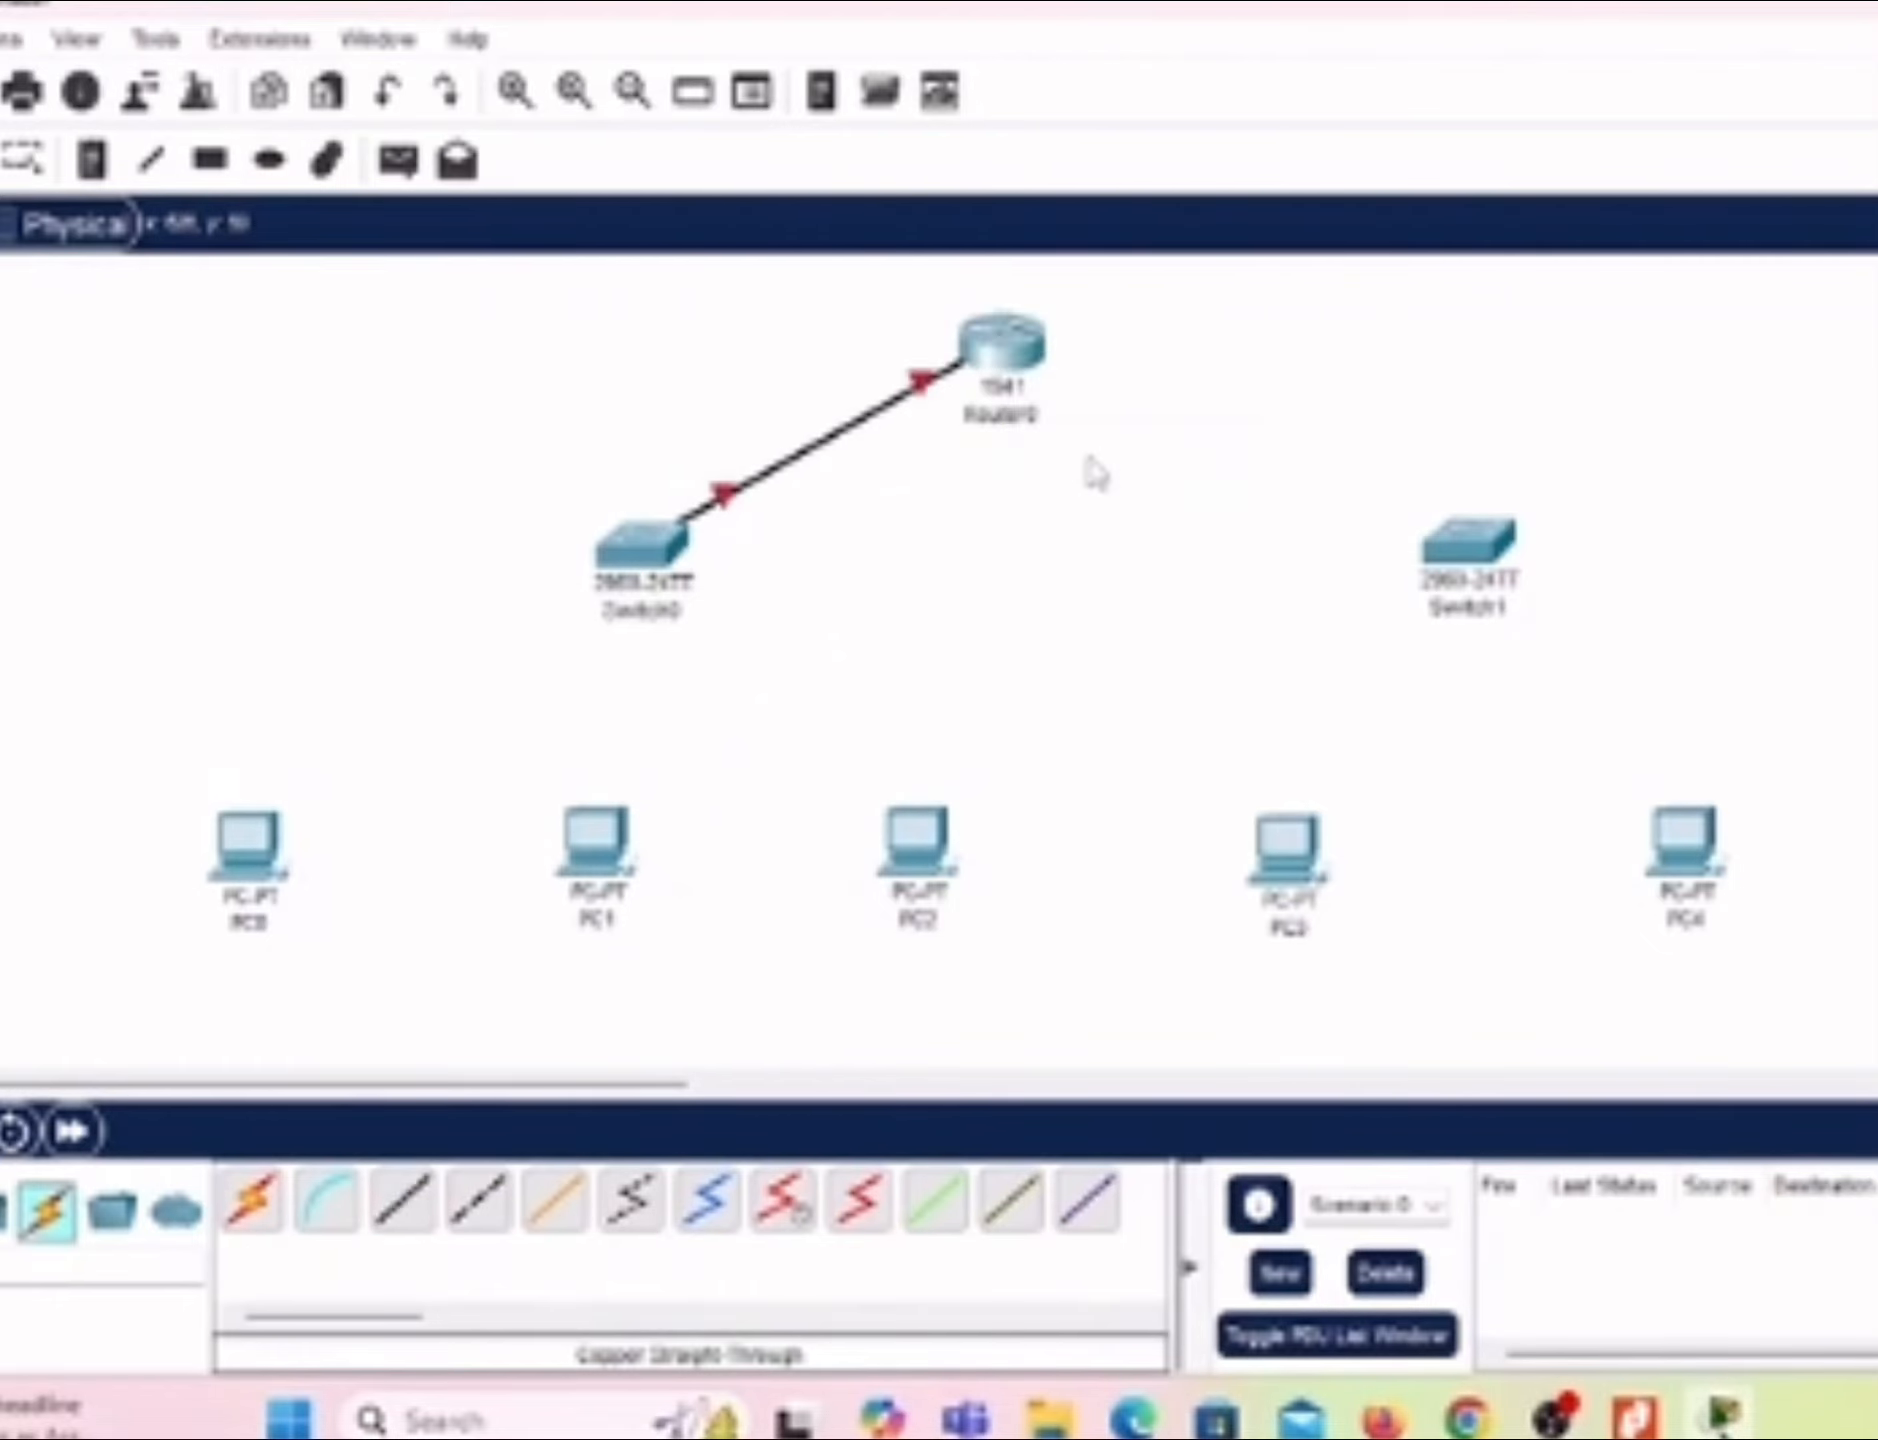
# Step: Connect Switch1's GigabitEthernet0/1 port to Router0's GigabitEthernet0/1 port with a Copper Straight-Through cable
pyautogui.click(410, 1205)
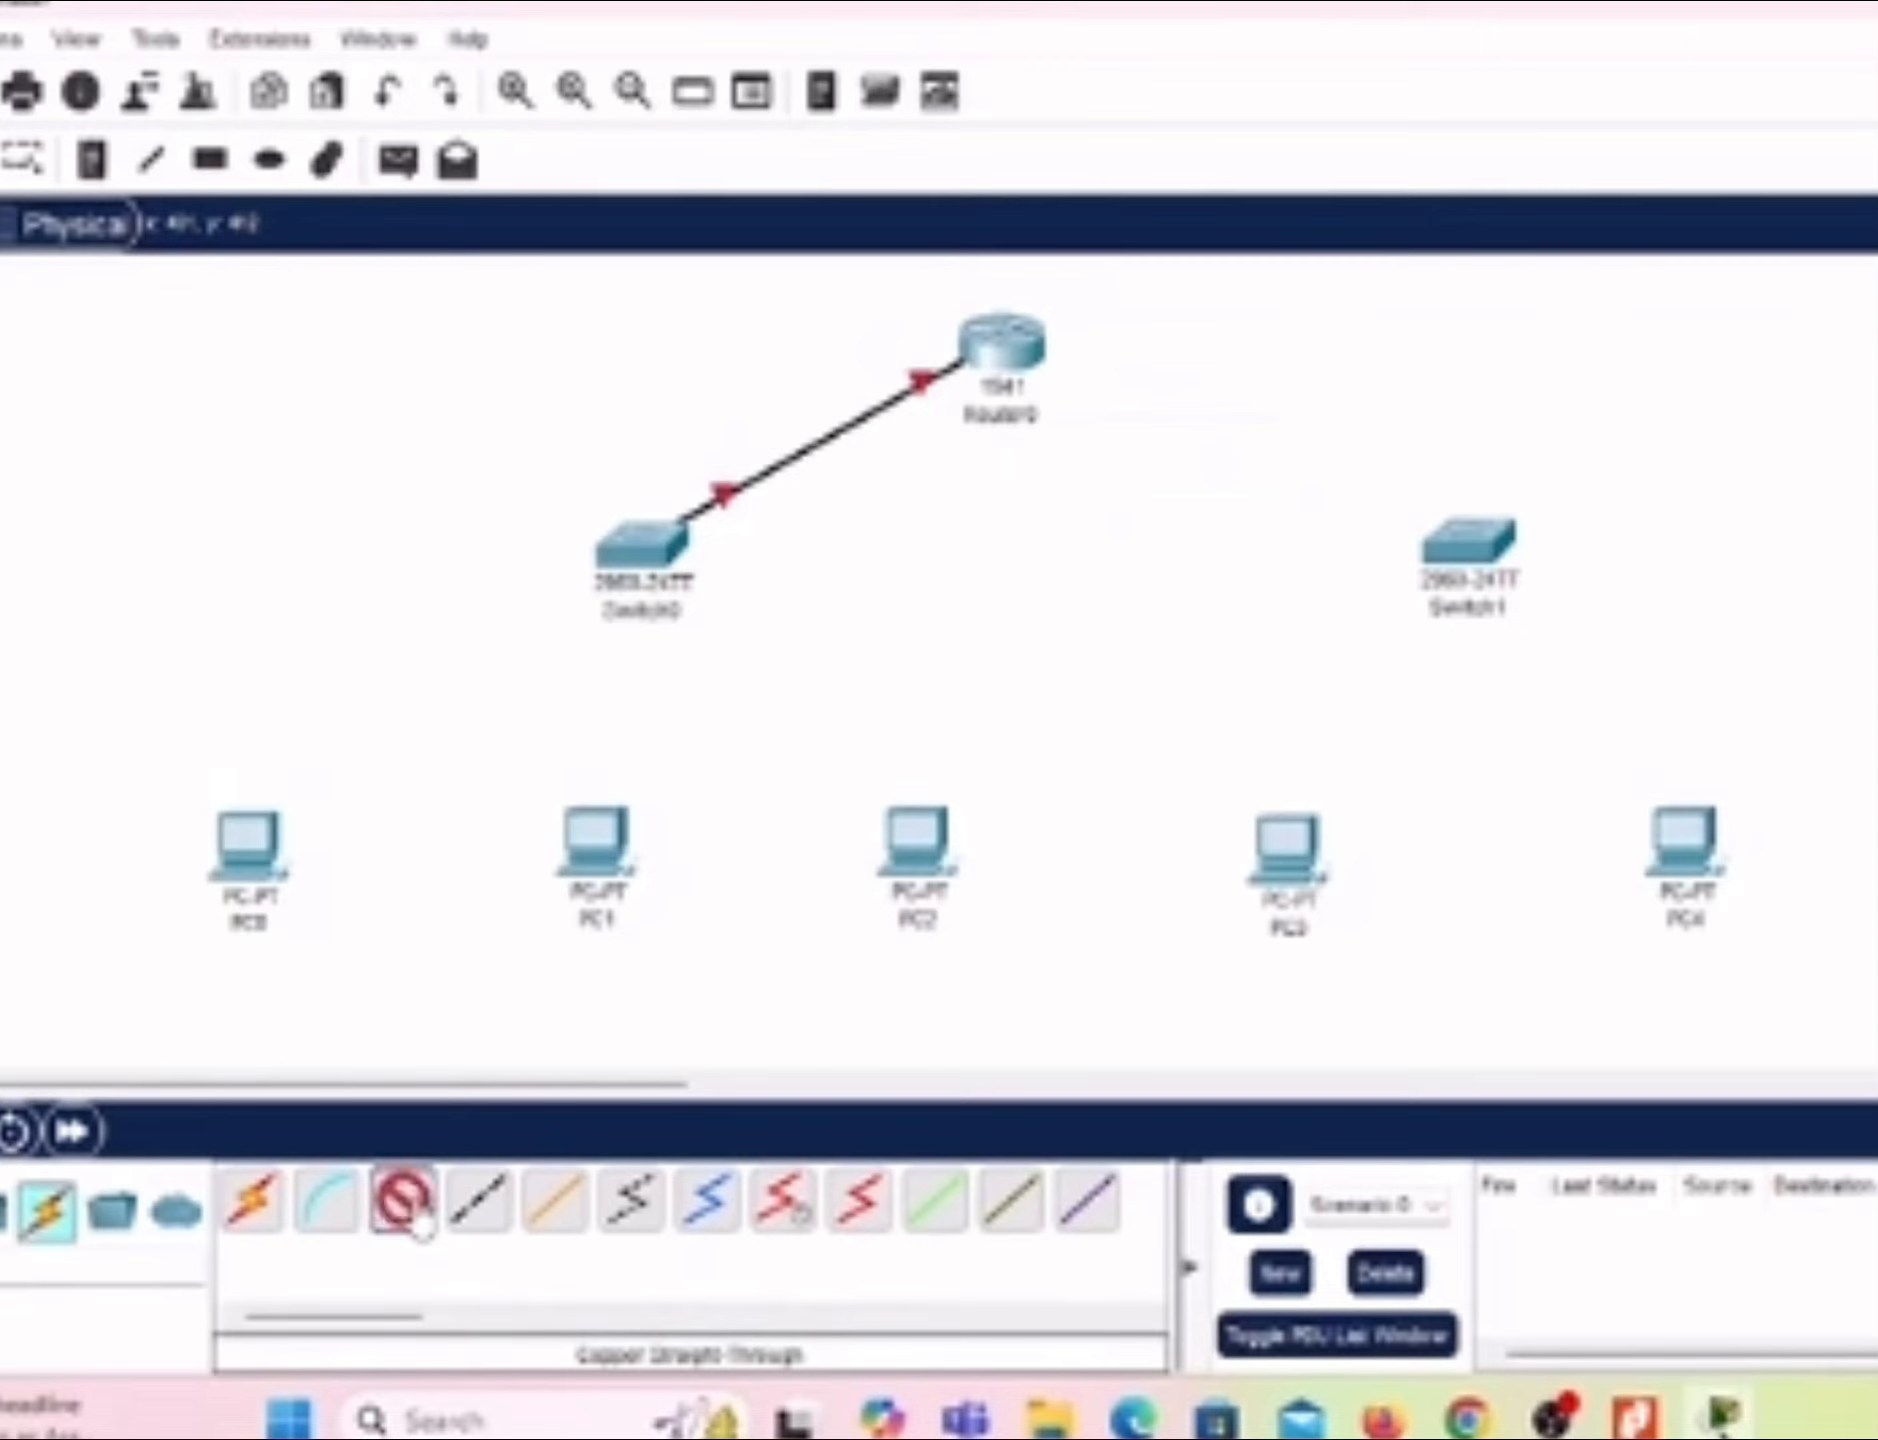
pyautogui.click(1472, 535)
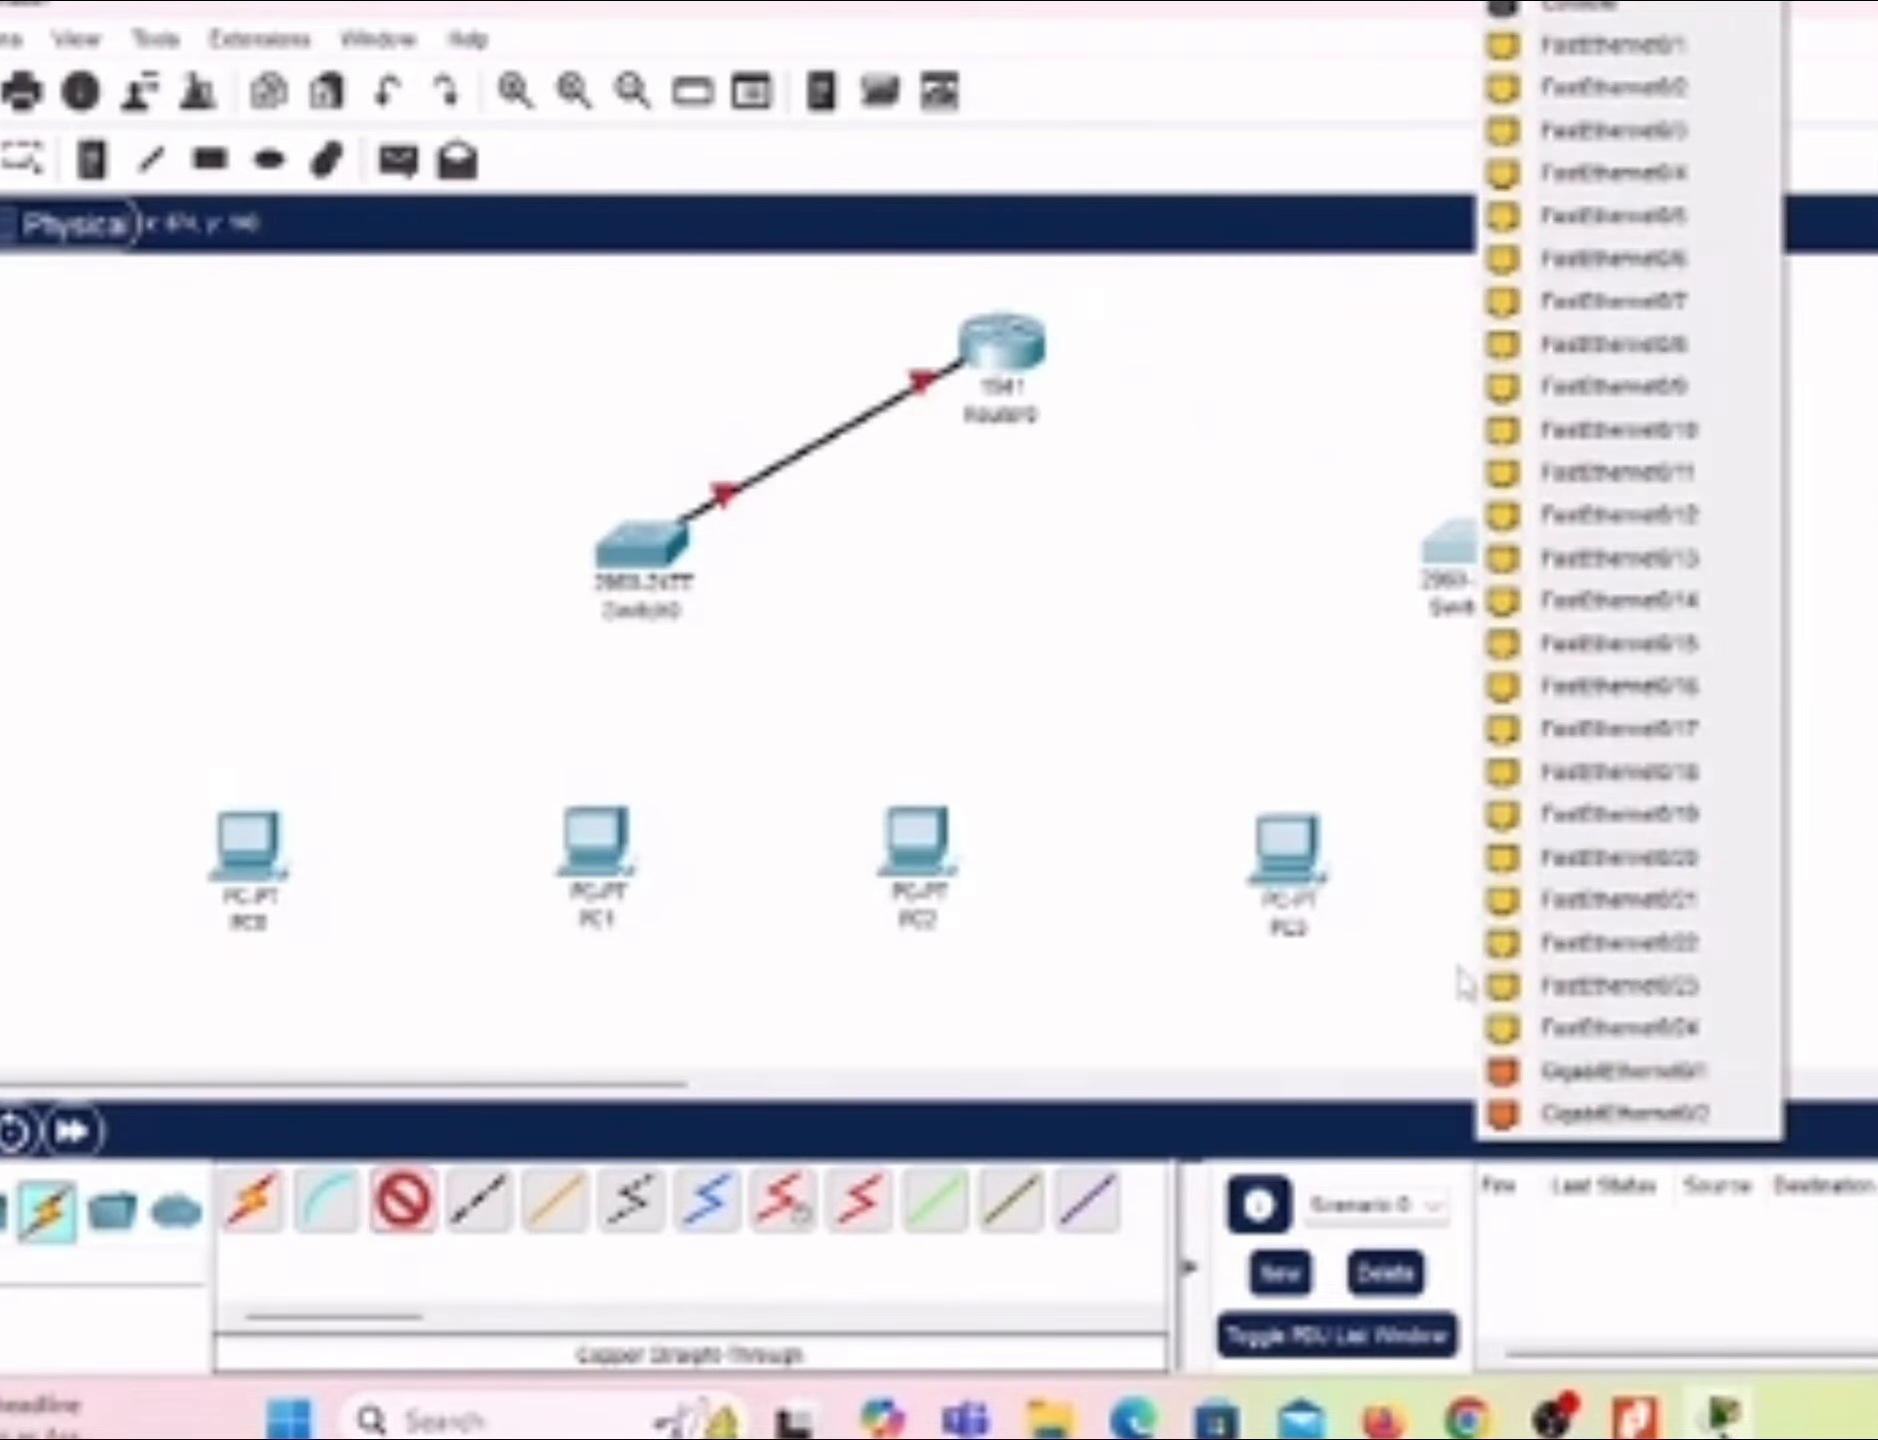
pyautogui.click(1600, 1073)
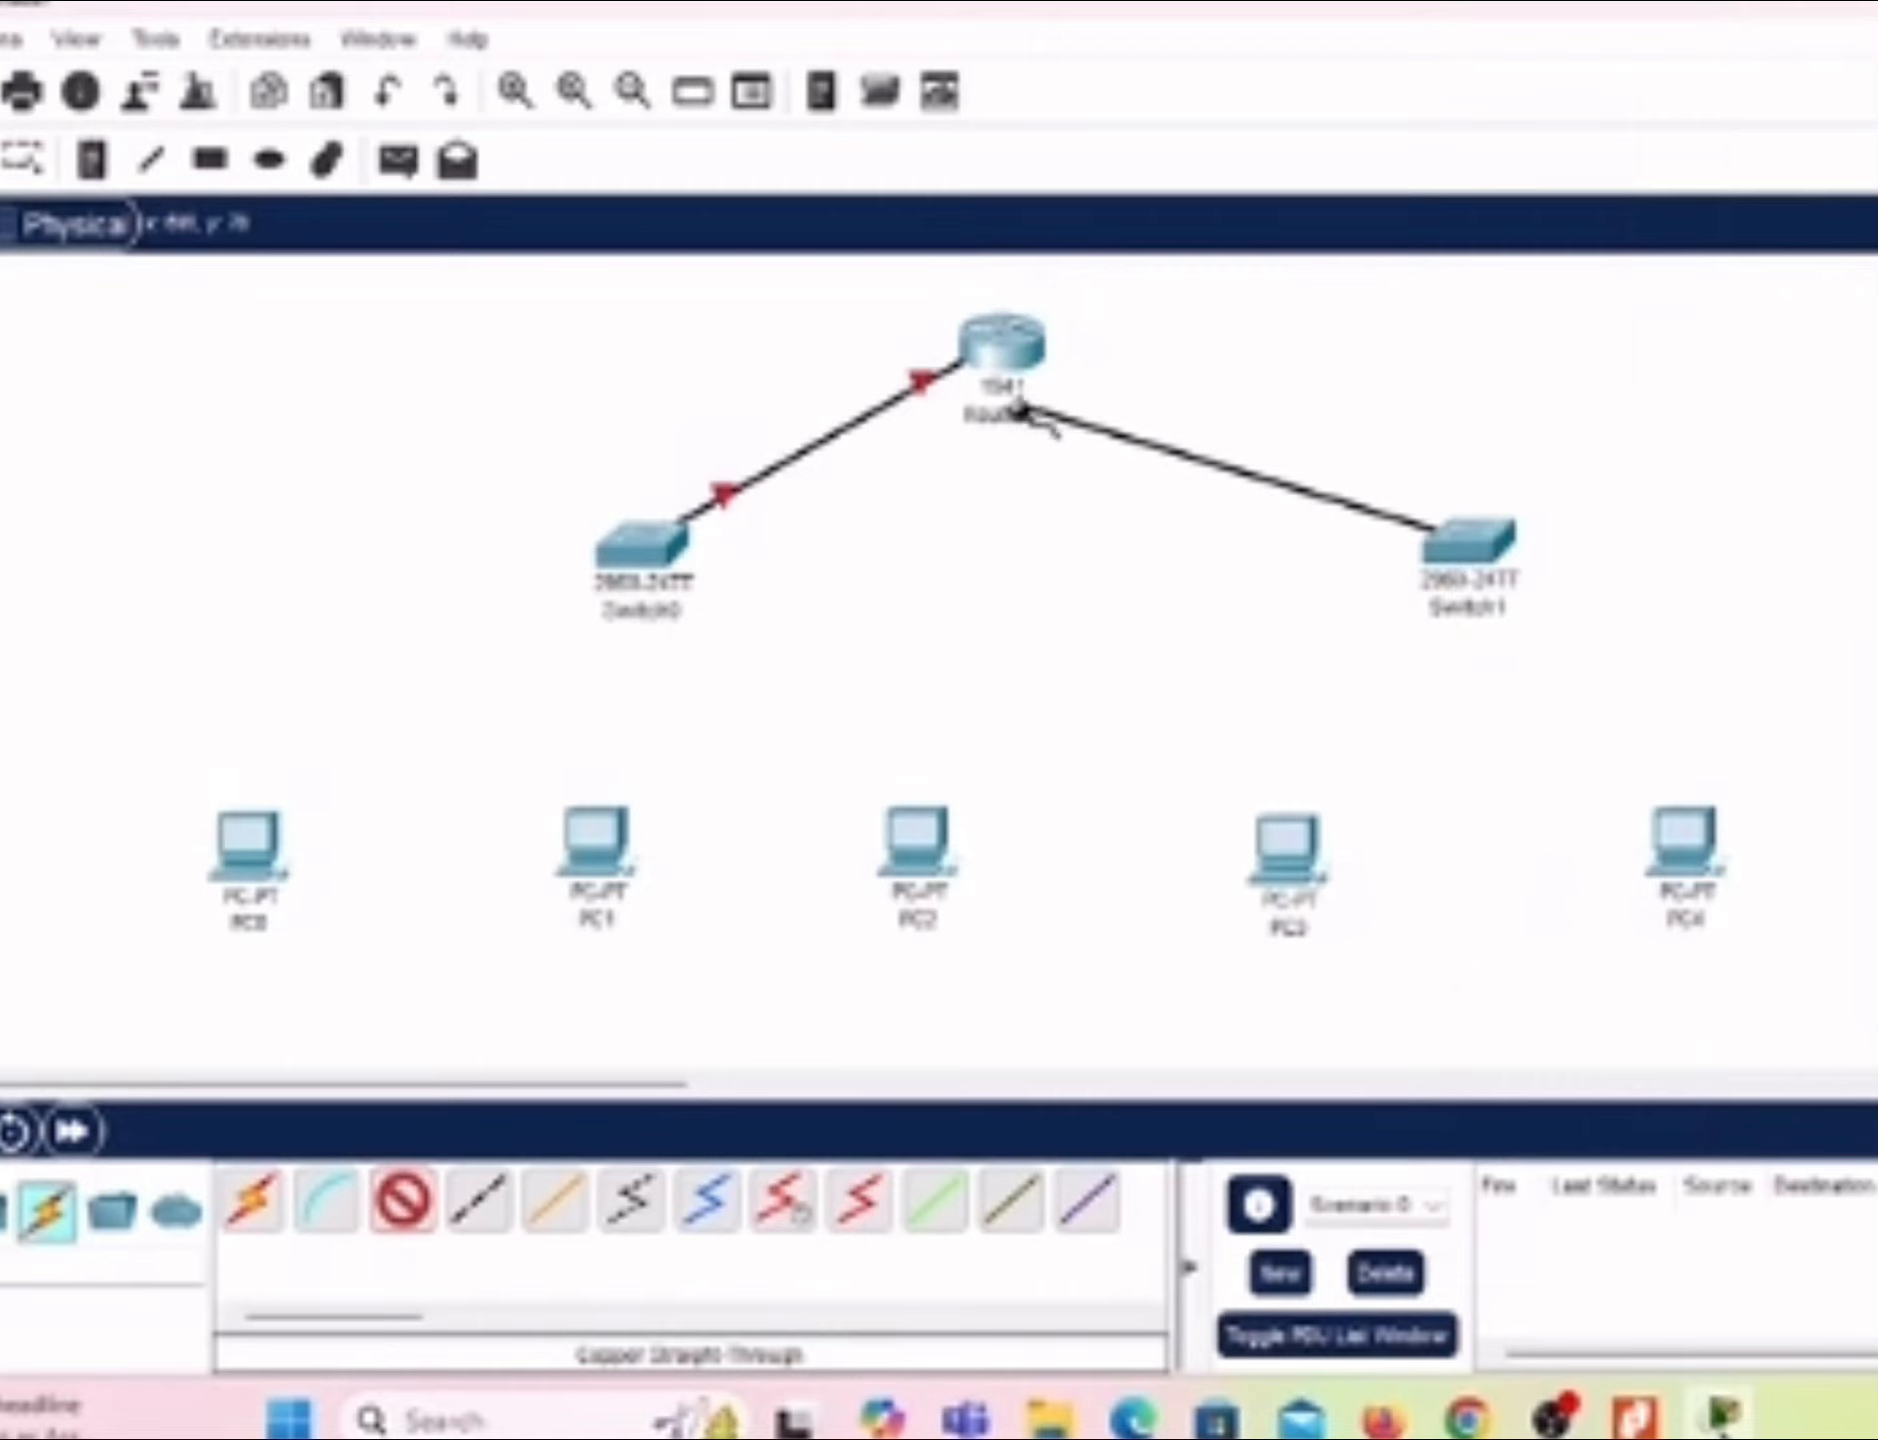
pyautogui.click(1008, 370)
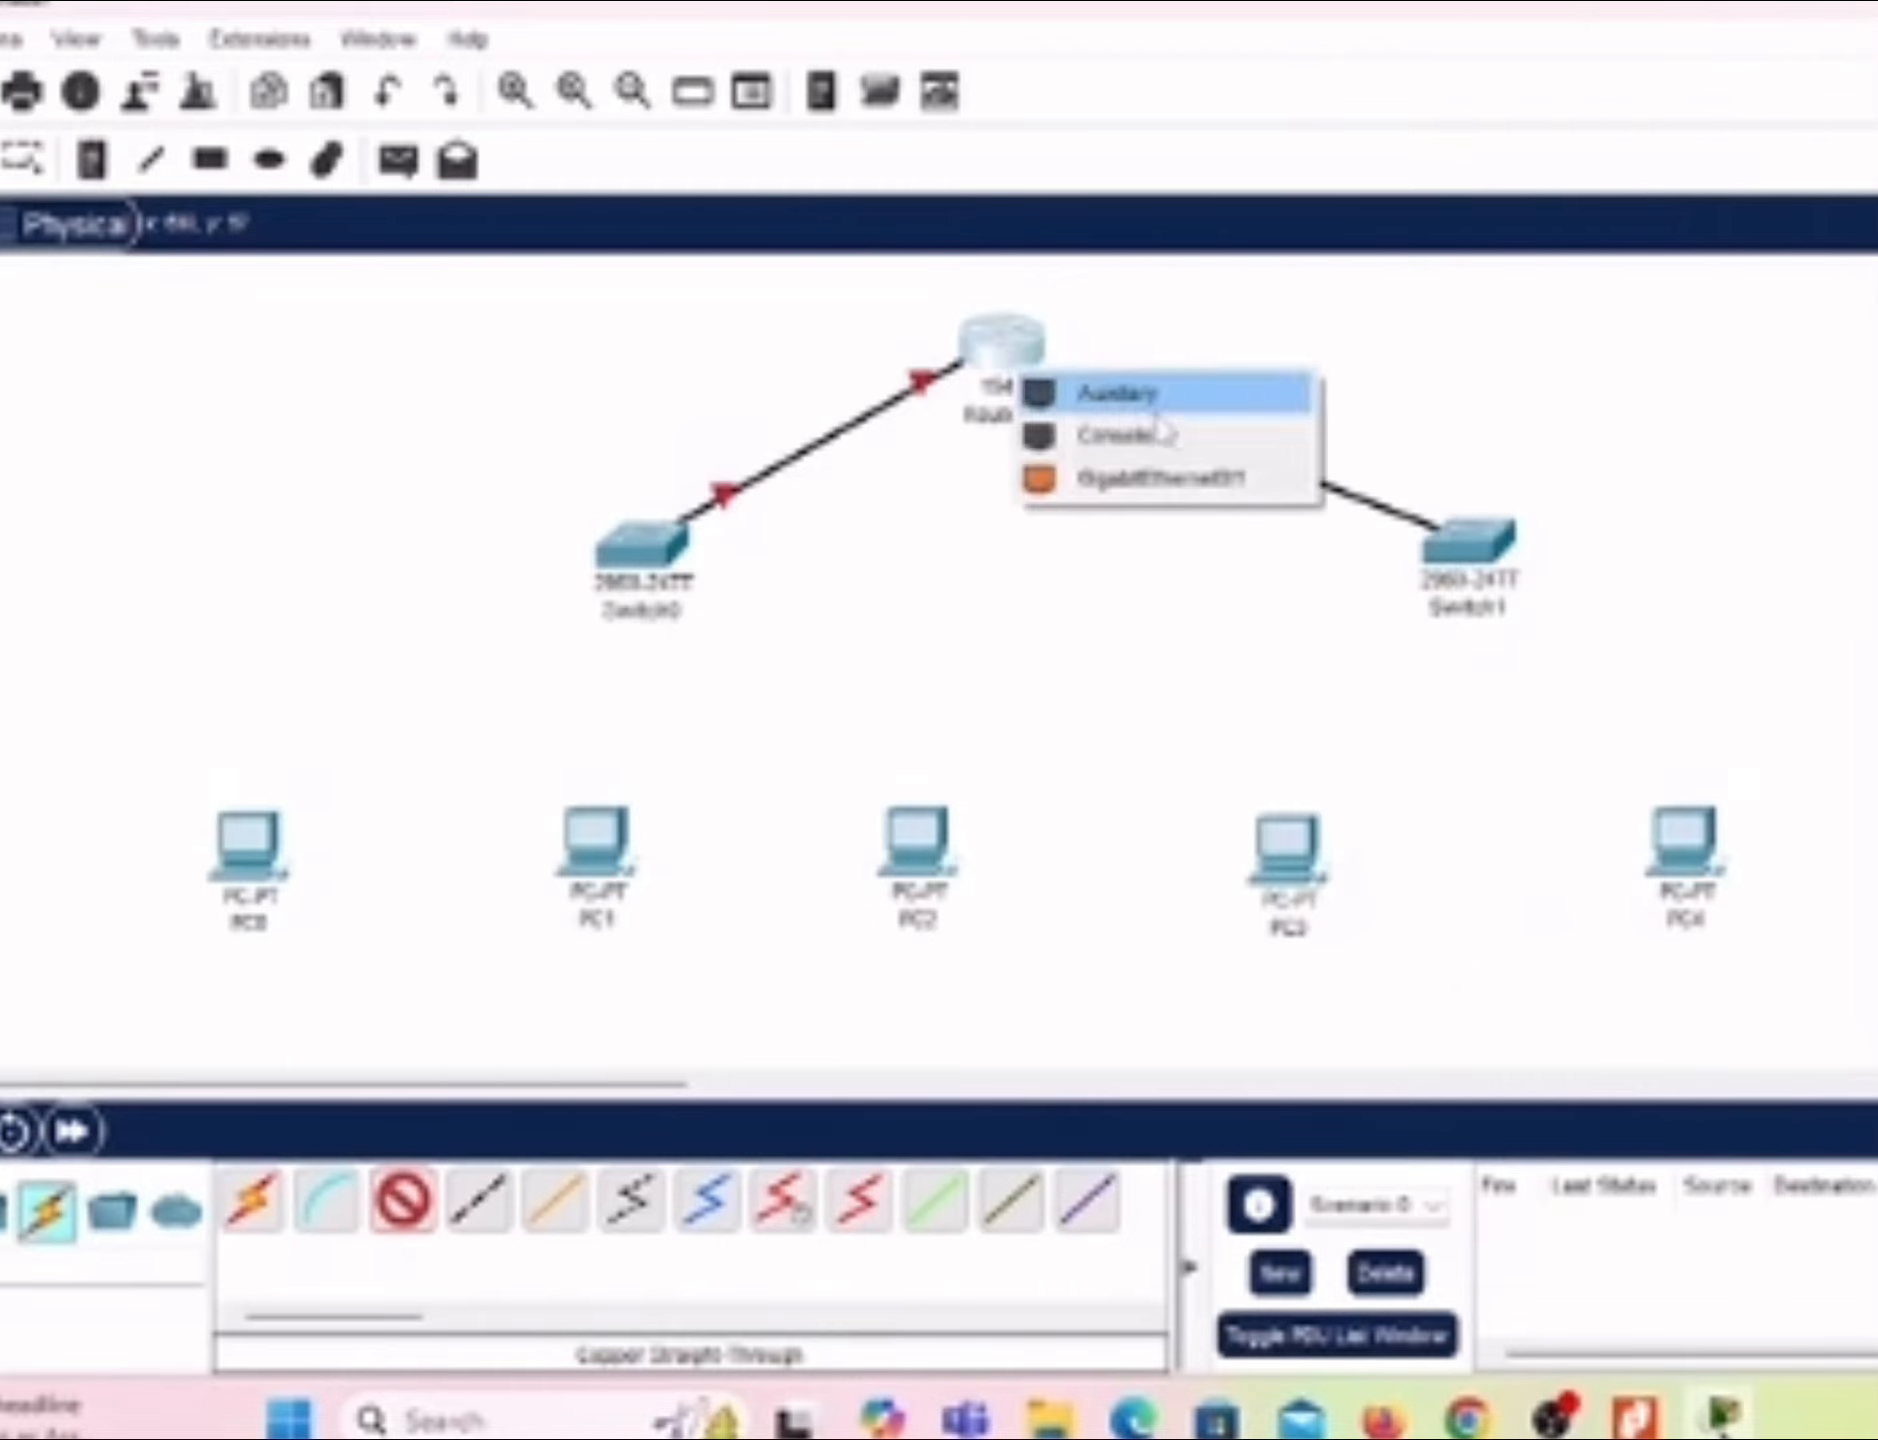
pyautogui.click(1207, 485)
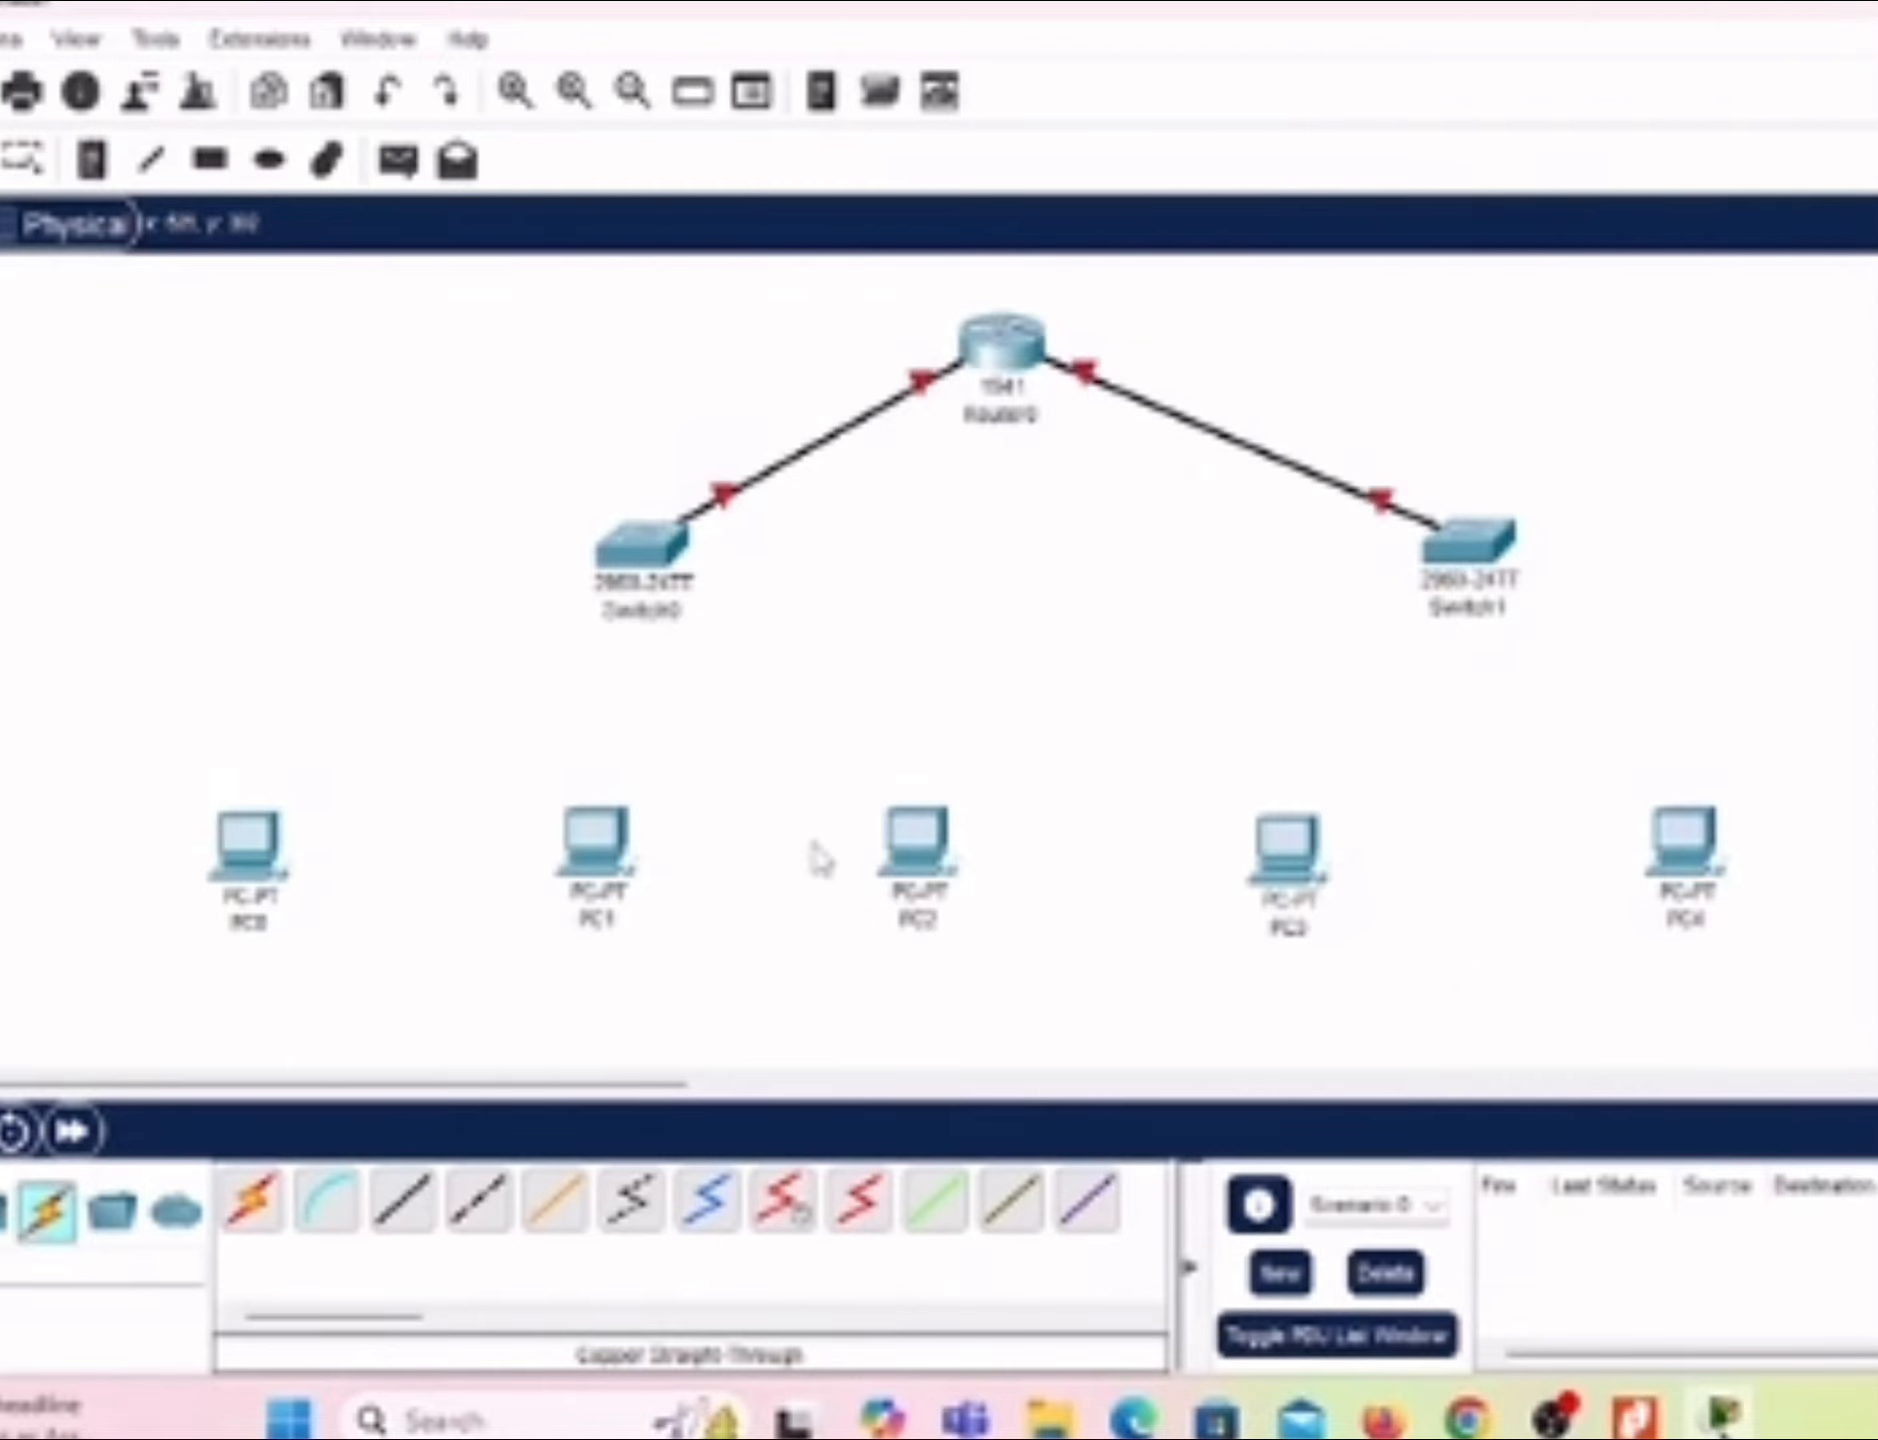
# Step: Connect PC0's FastEthernet0 port to Switch0's FastEthernet0/1 port with a Copper Straight-Through cable
pyautogui.click(427, 1199)
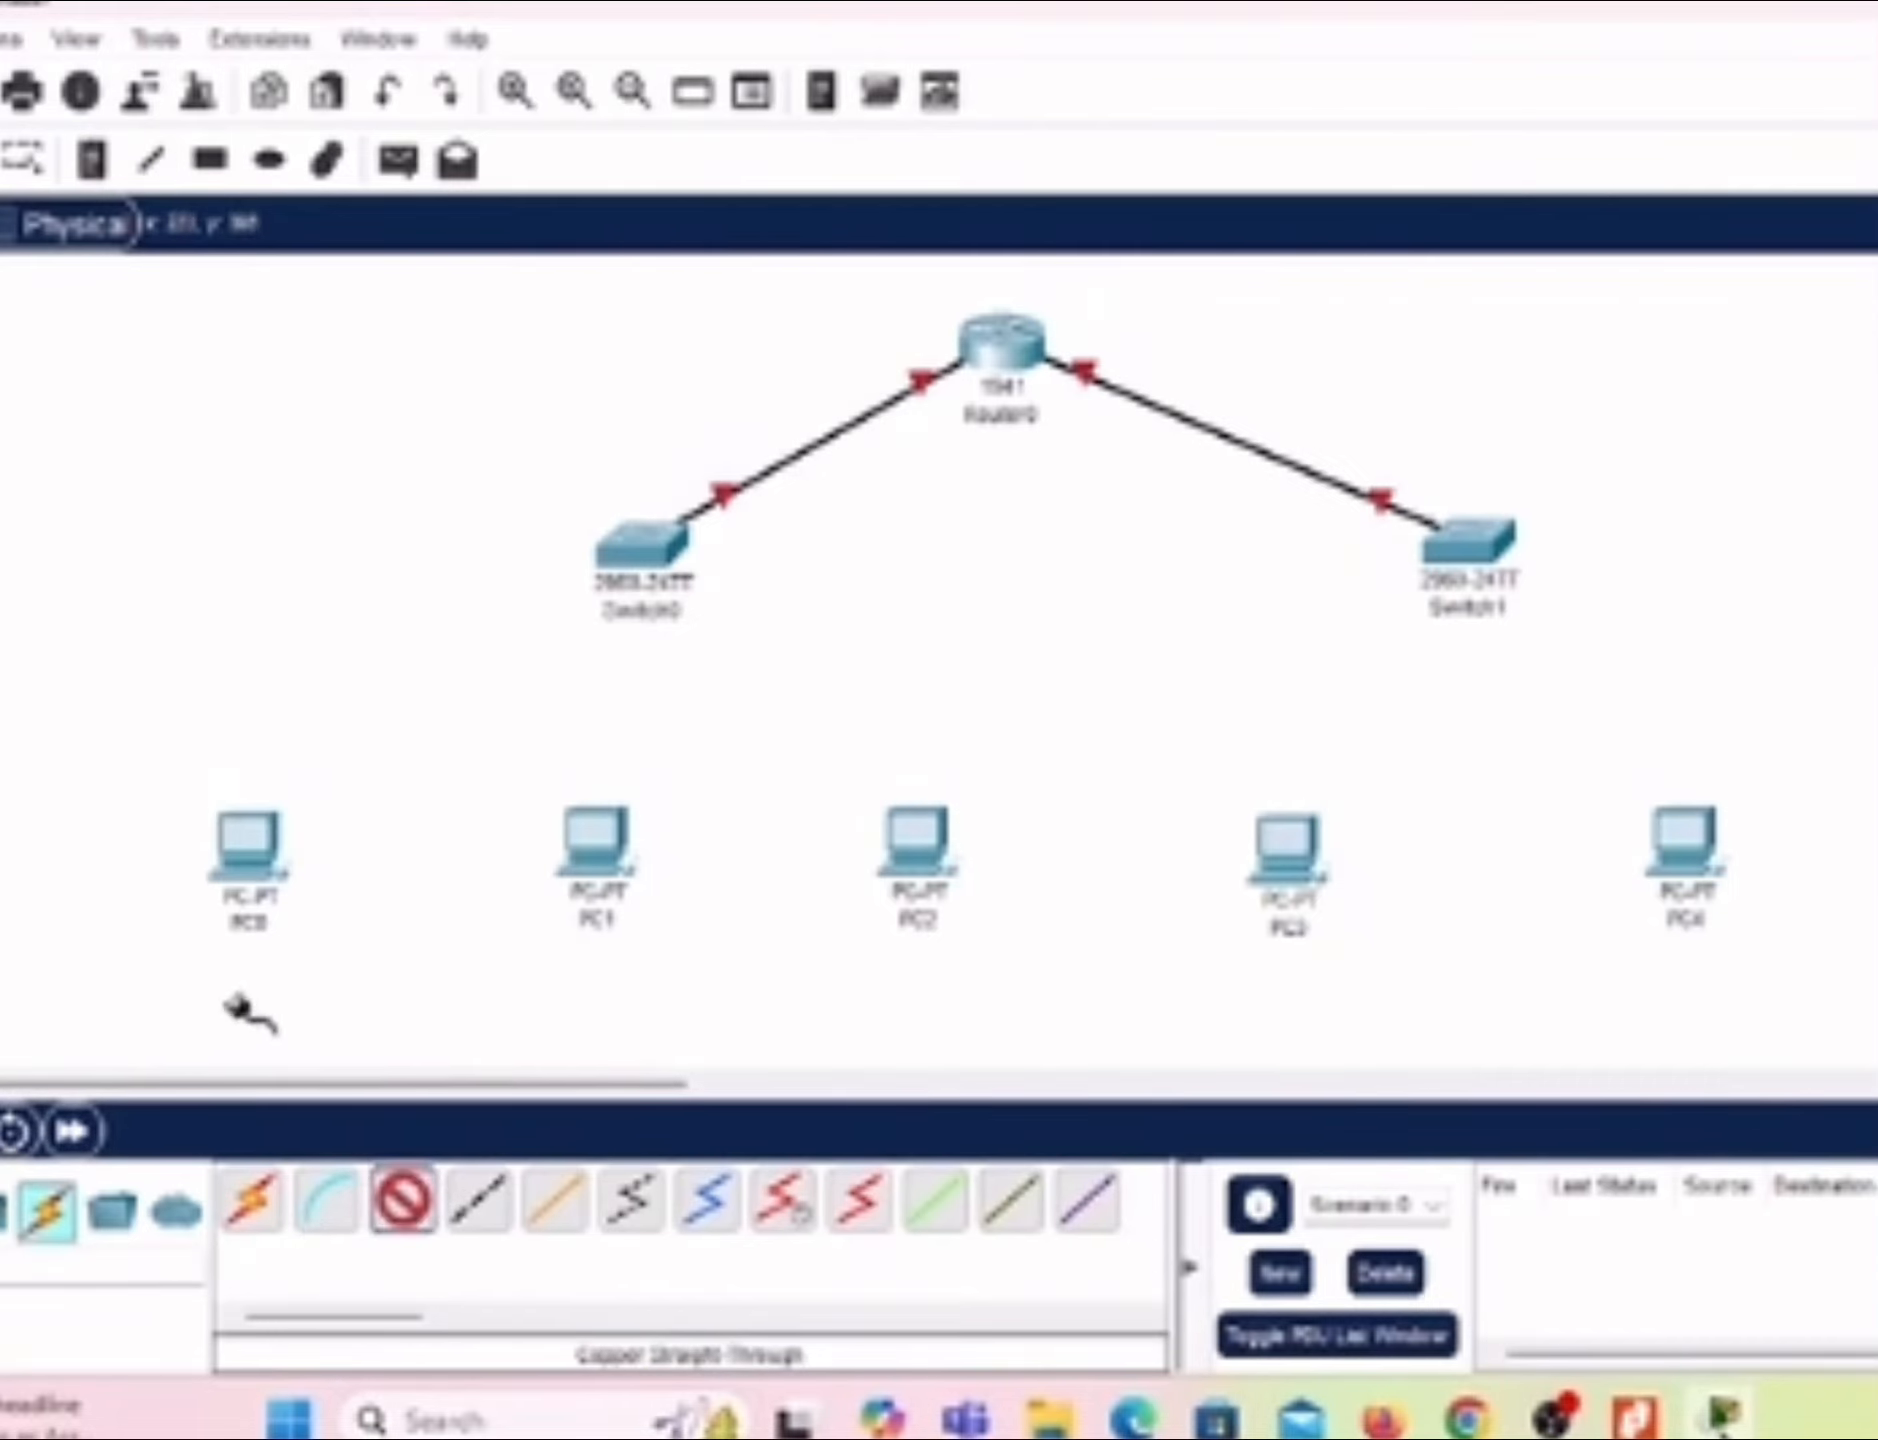
pyautogui.click(245, 845)
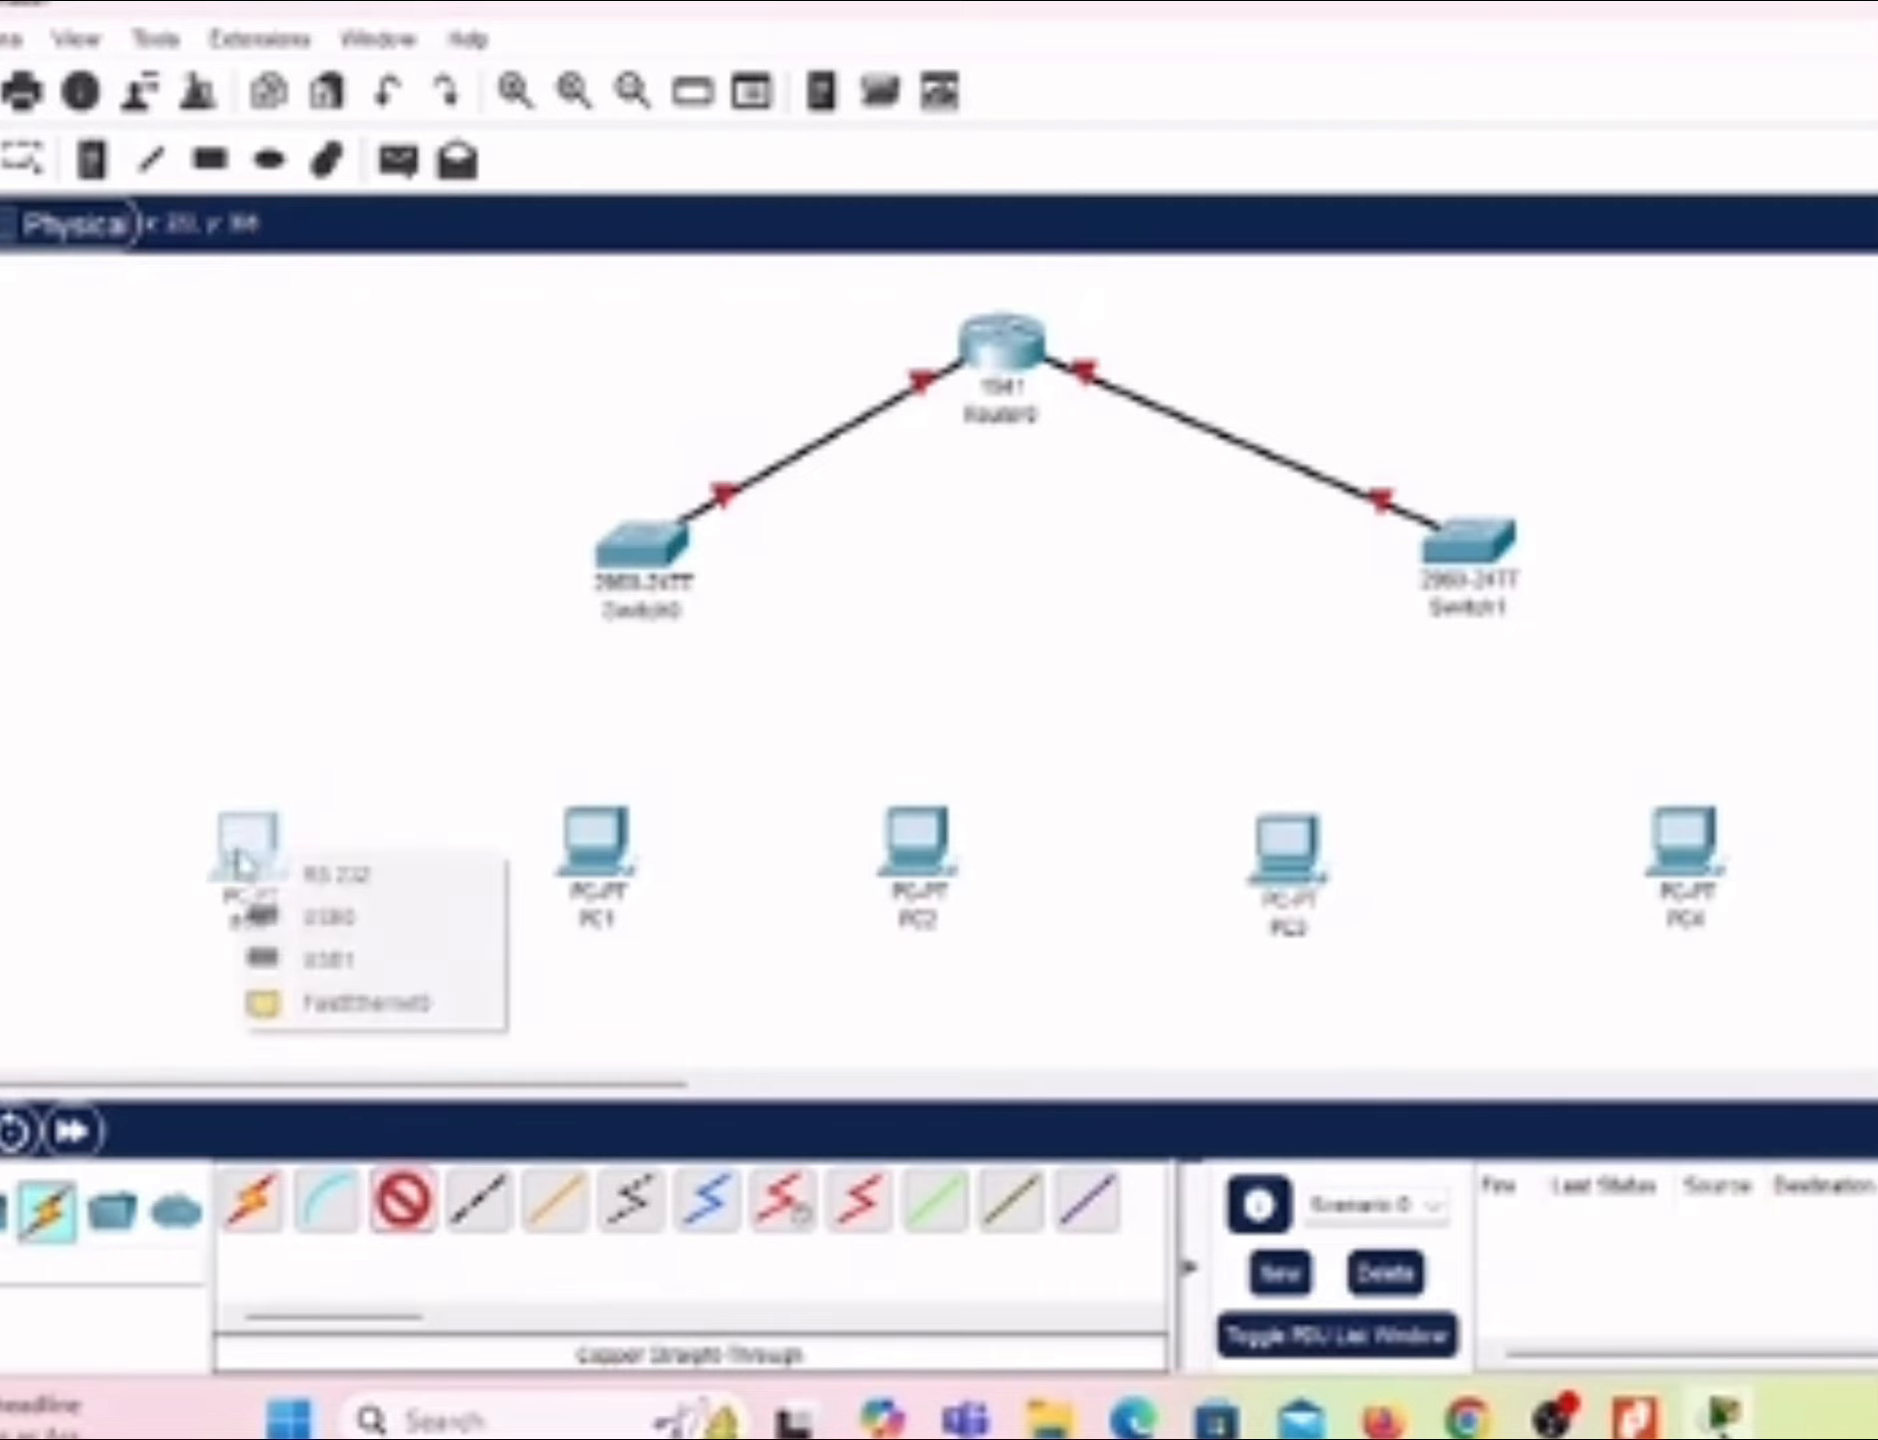
pyautogui.click(408, 1005)
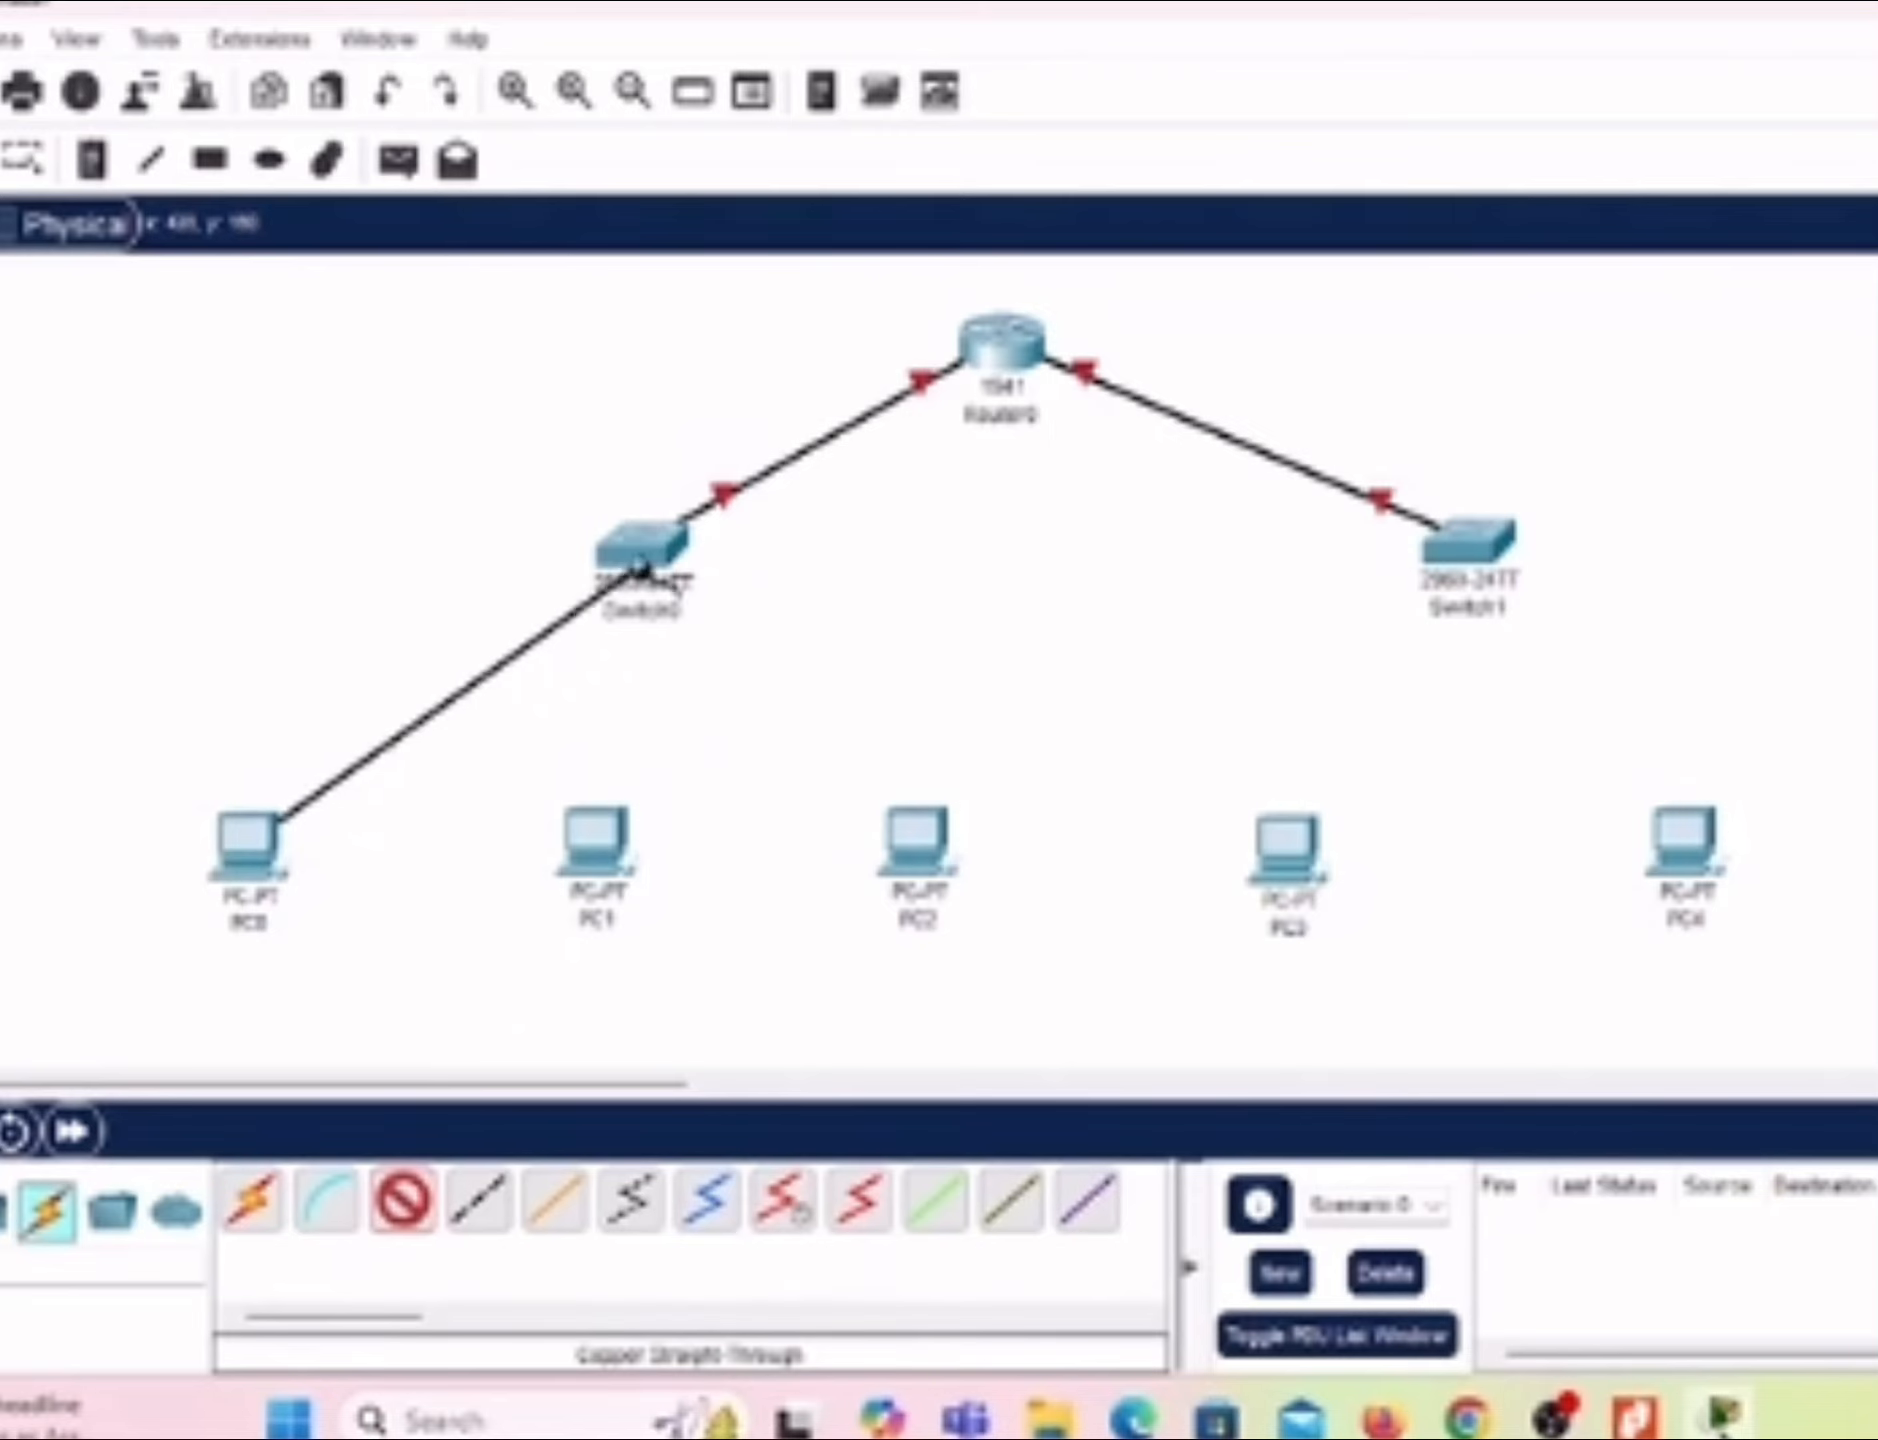
pyautogui.click(645, 553)
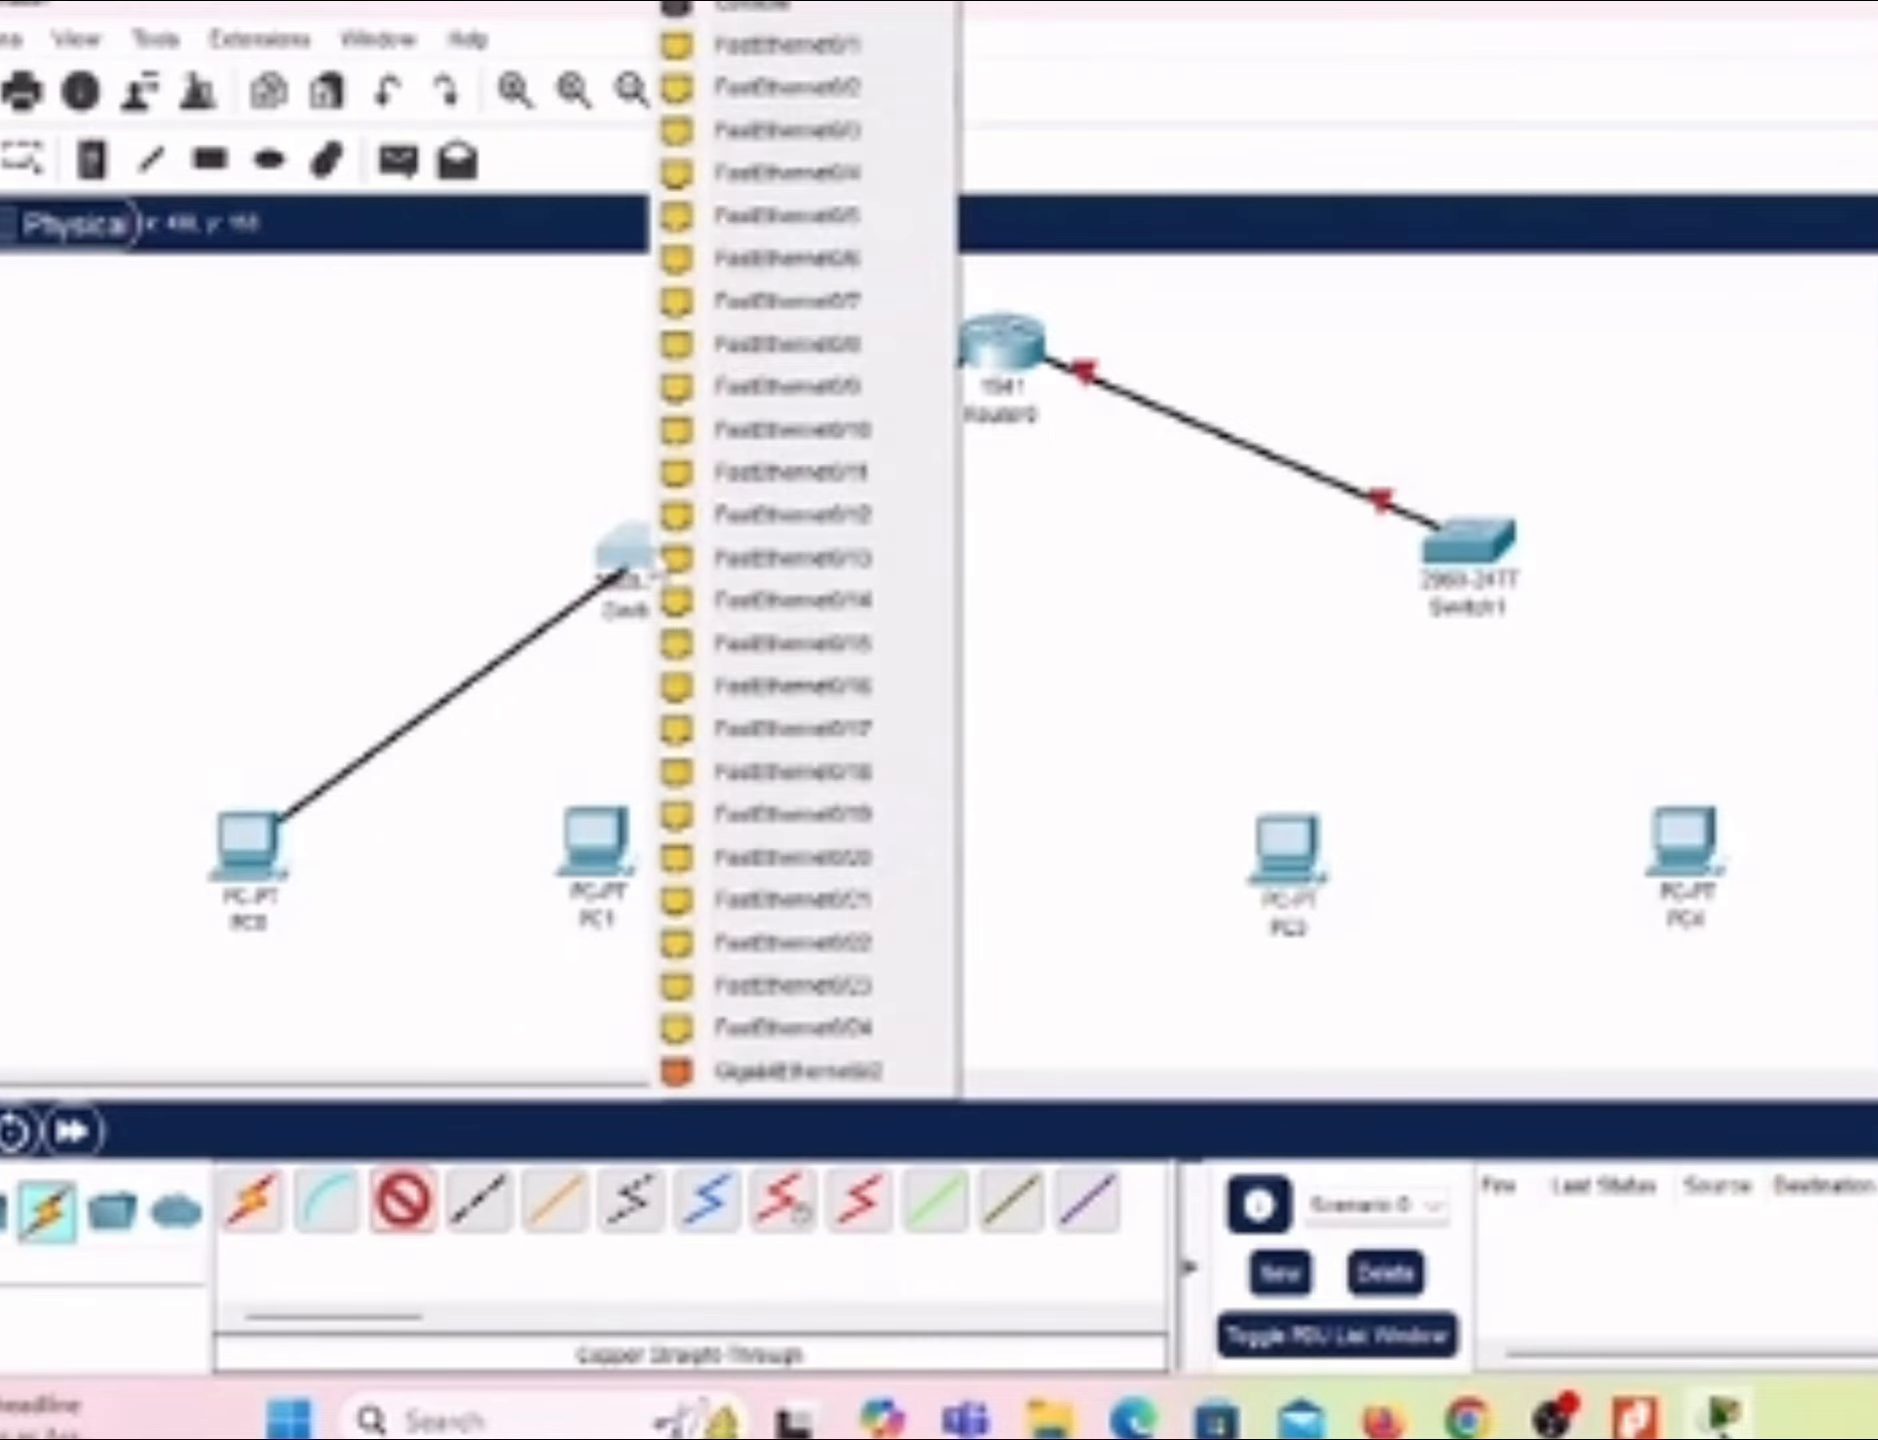
pyautogui.click(818, 62)
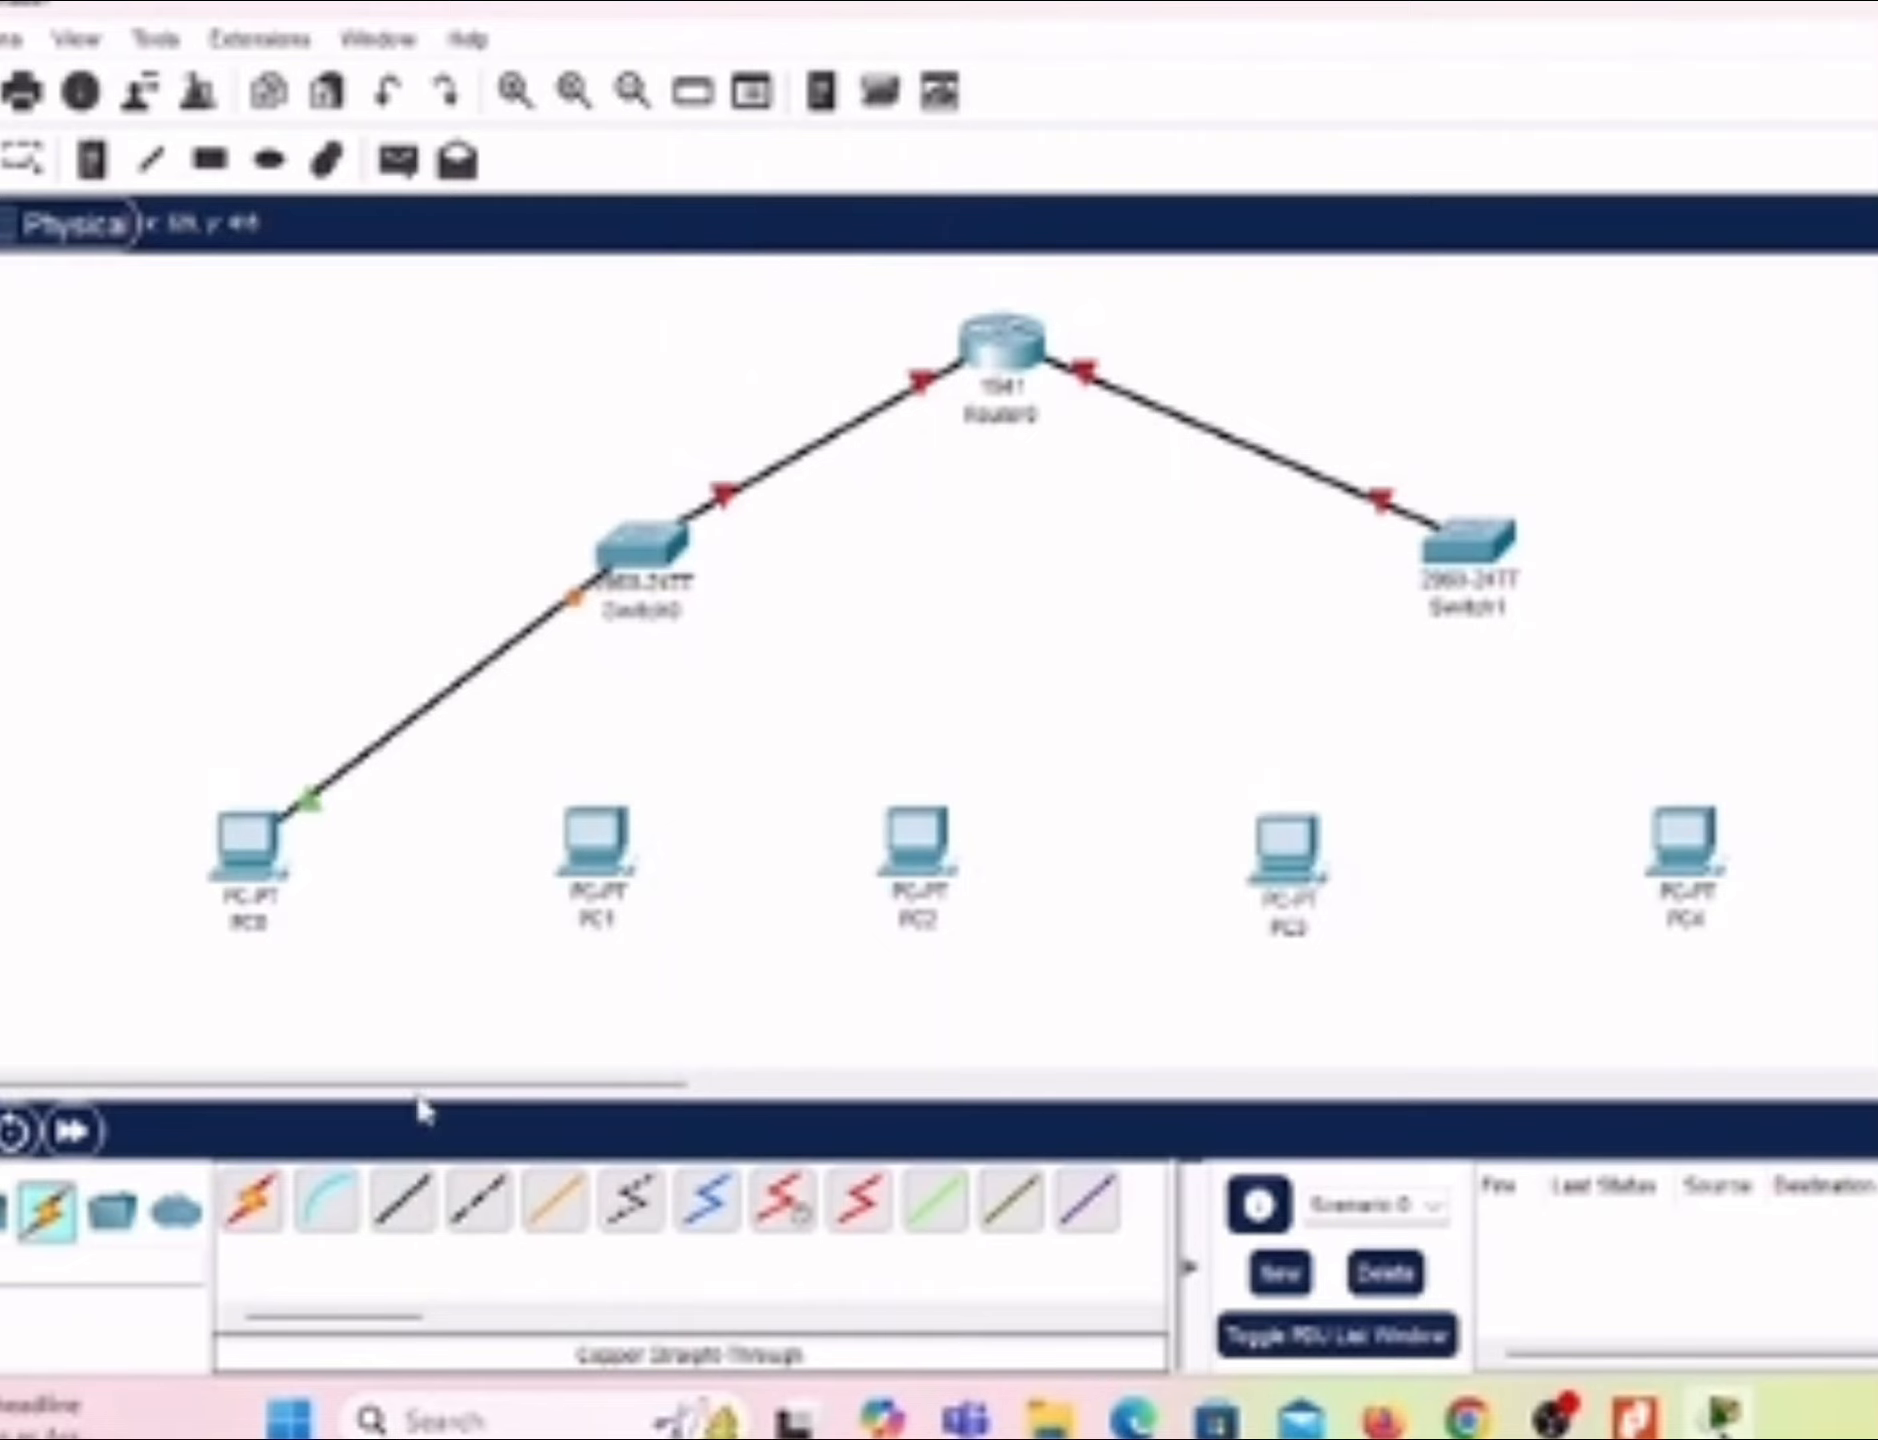
# Step: Connect PC1's FastEthernet0 port to Switch0's FastEthernet0/2 port with a Copper Straight-Through cable
pyautogui.click(400, 1200)
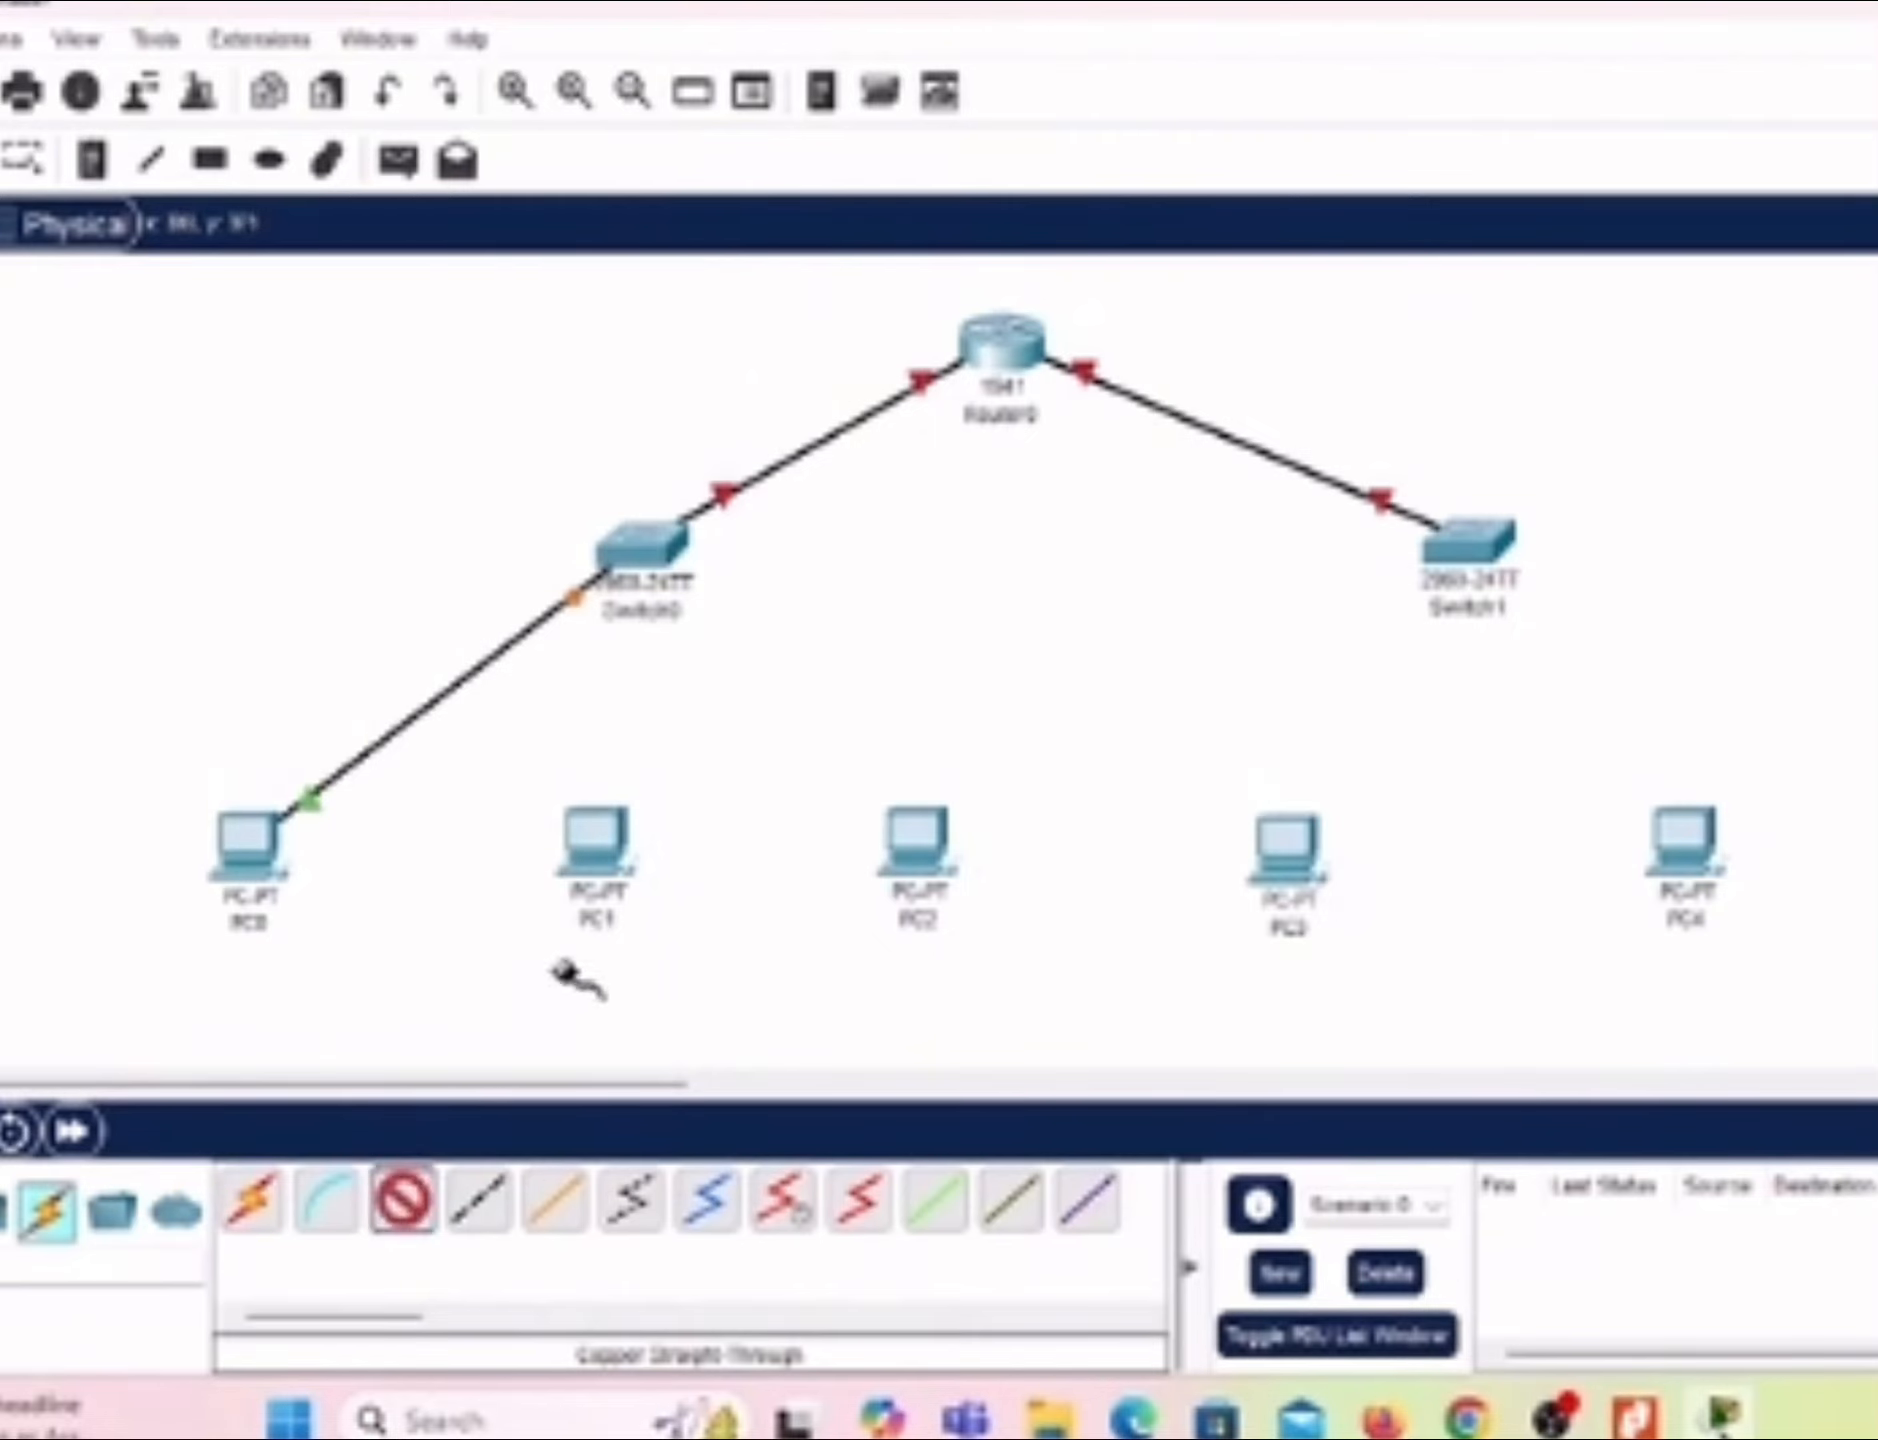
pyautogui.click(622, 886)
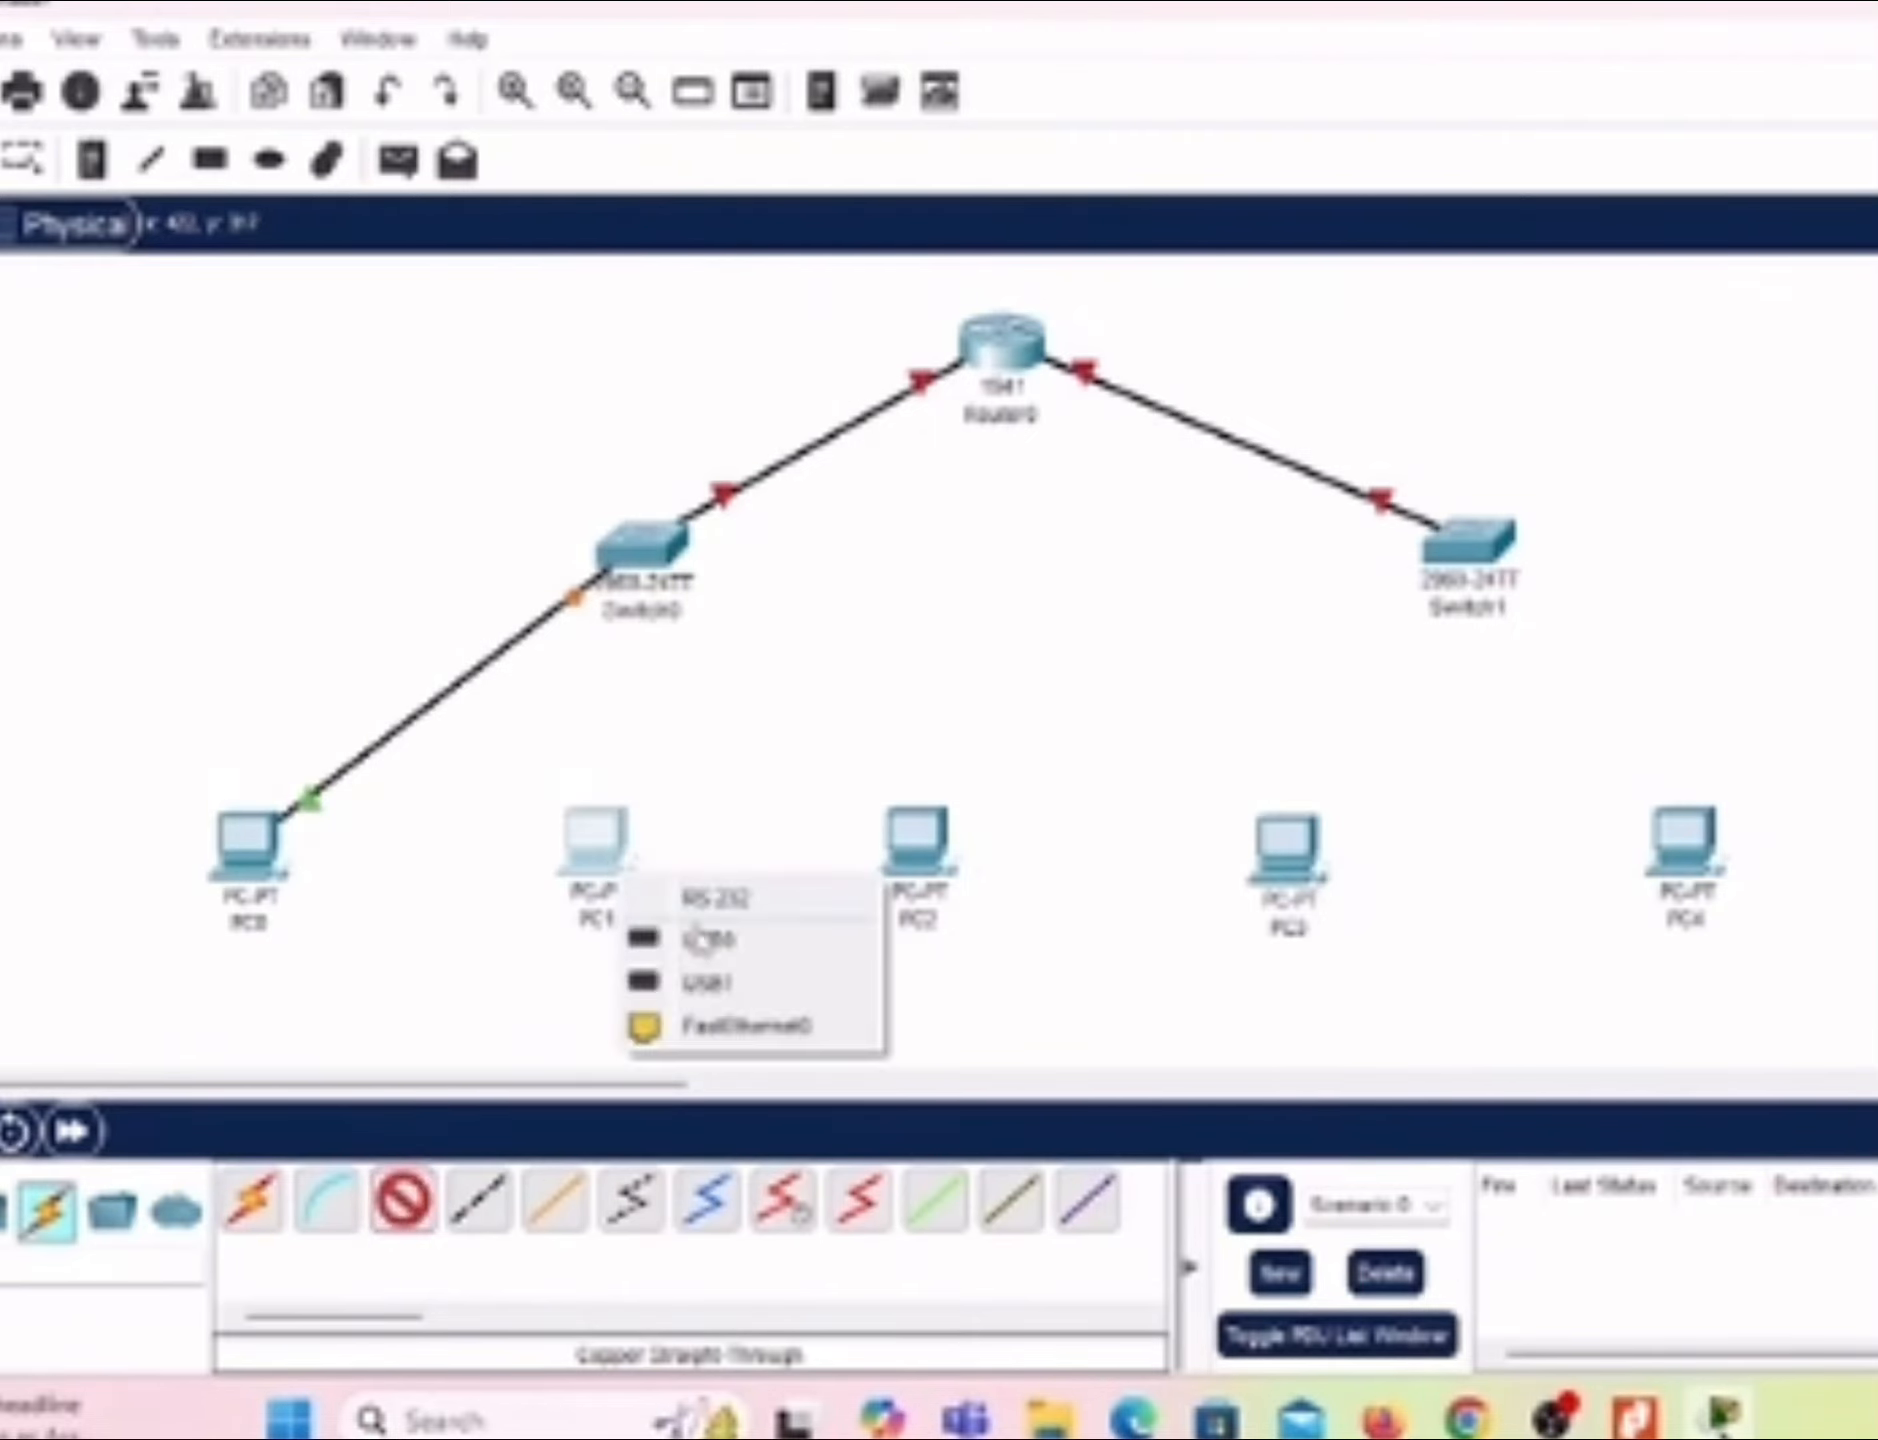
pyautogui.click(710, 1025)
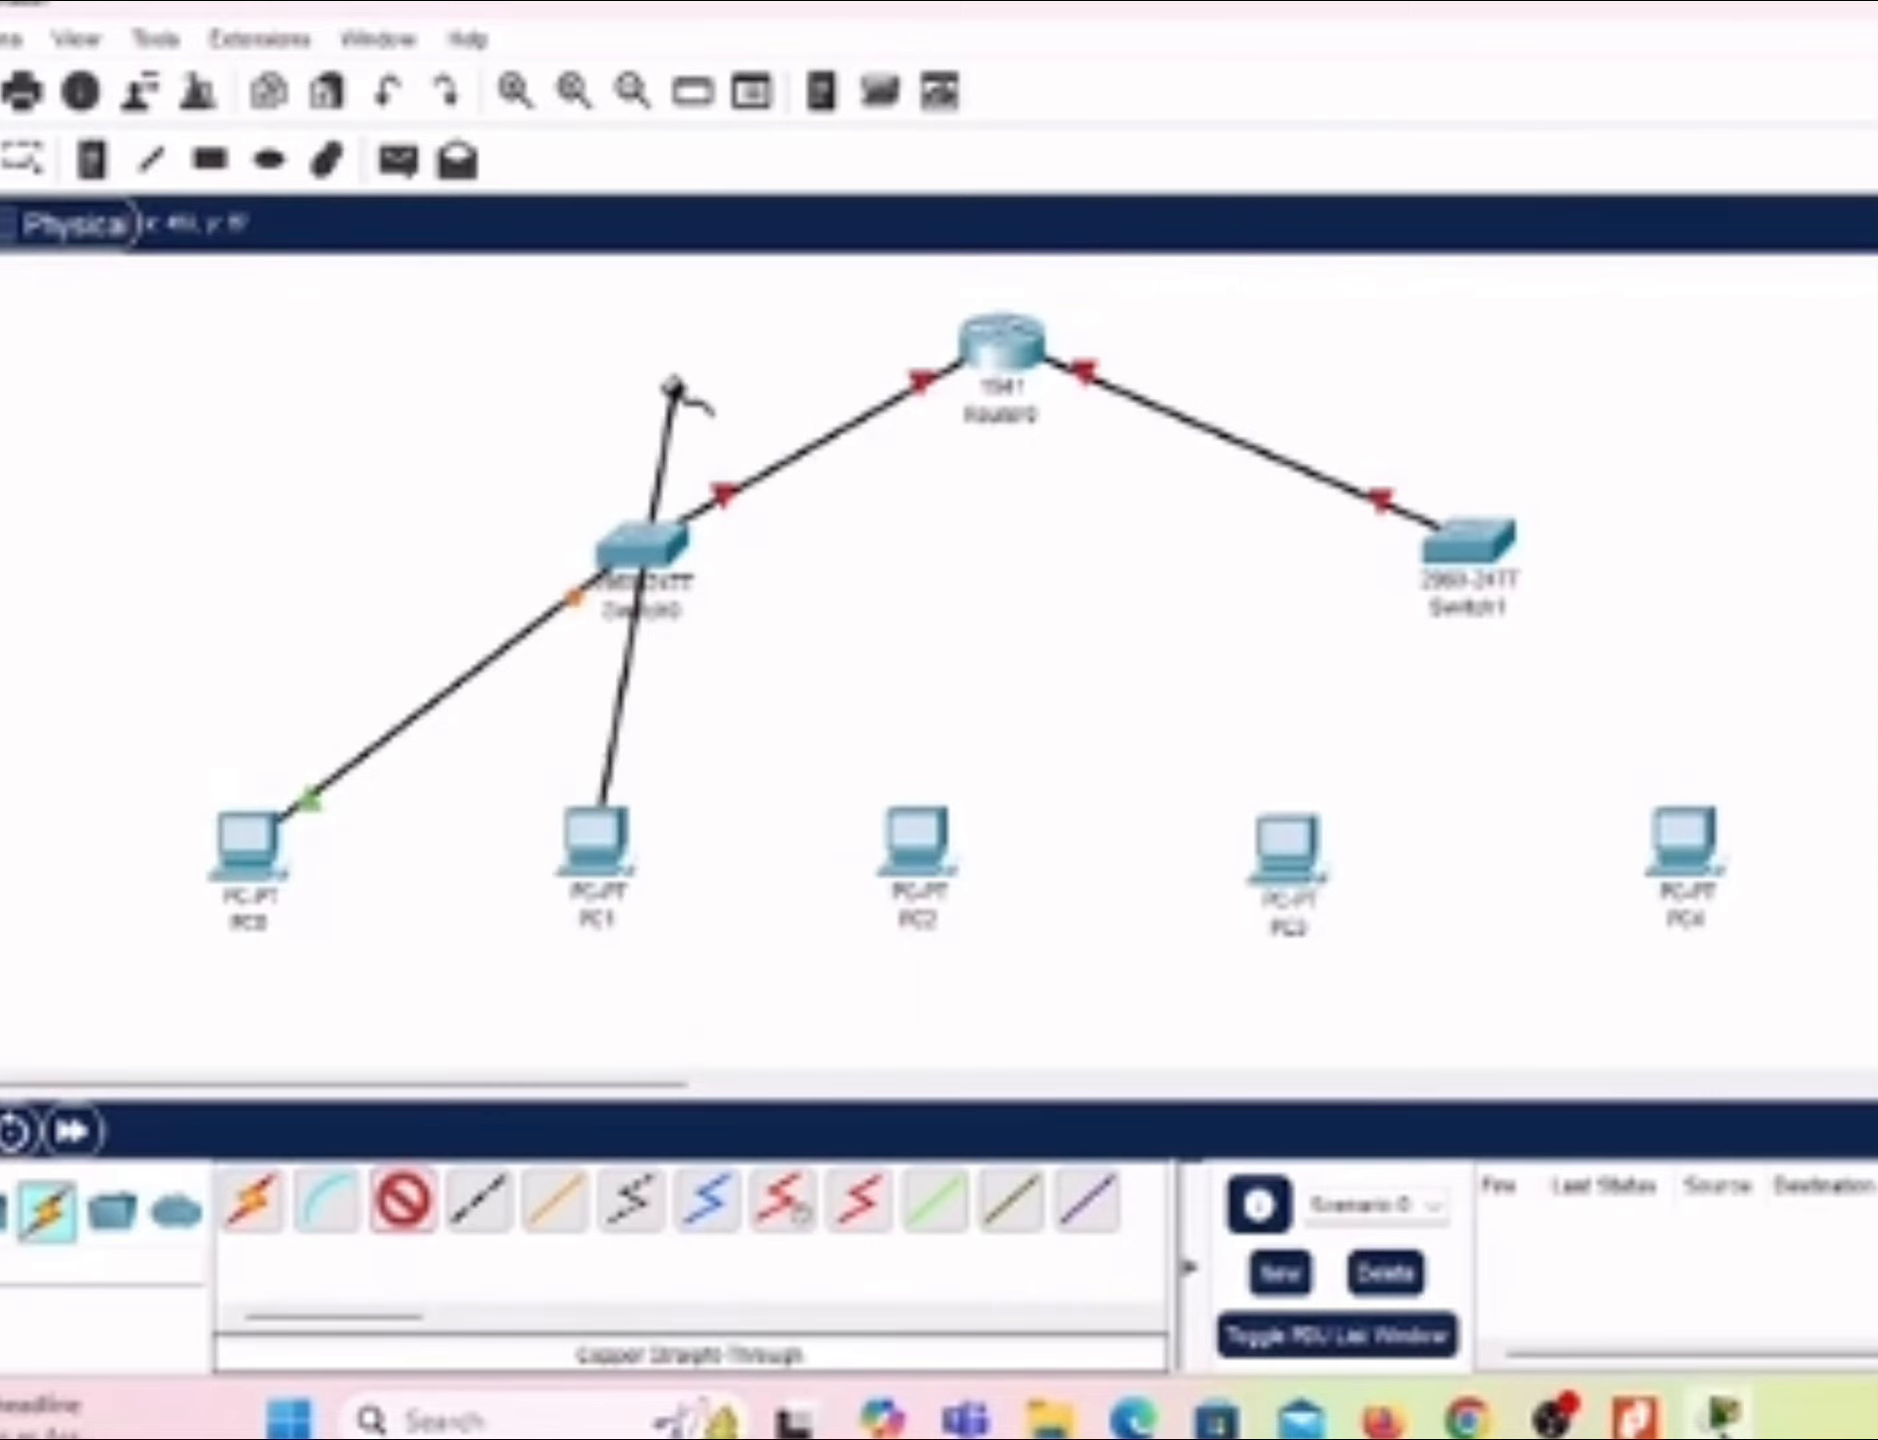
pyautogui.click(660, 545)
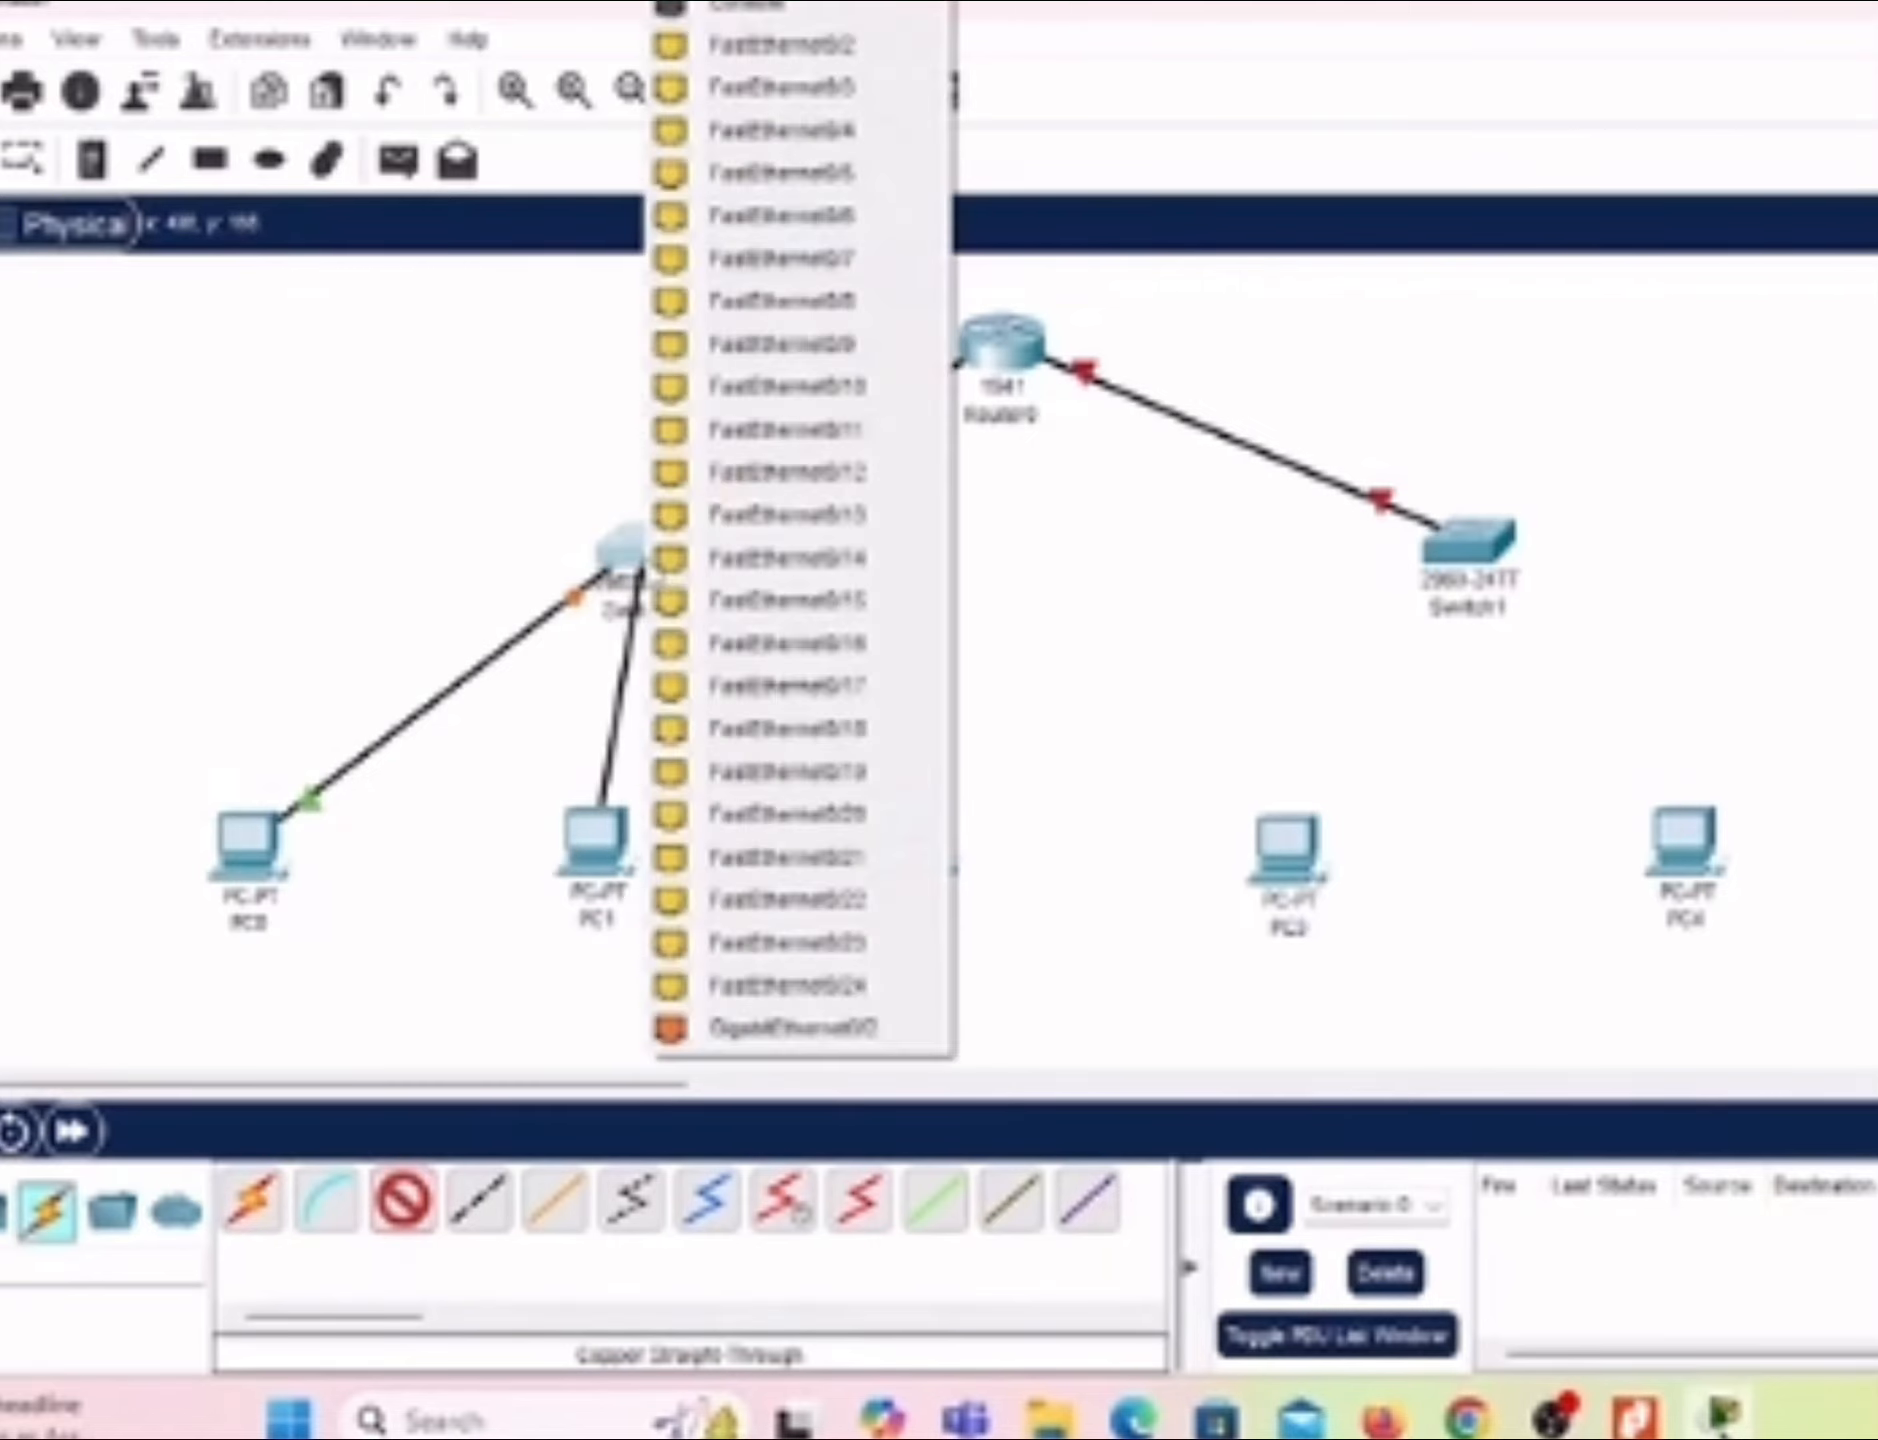
pyautogui.click(800, 46)
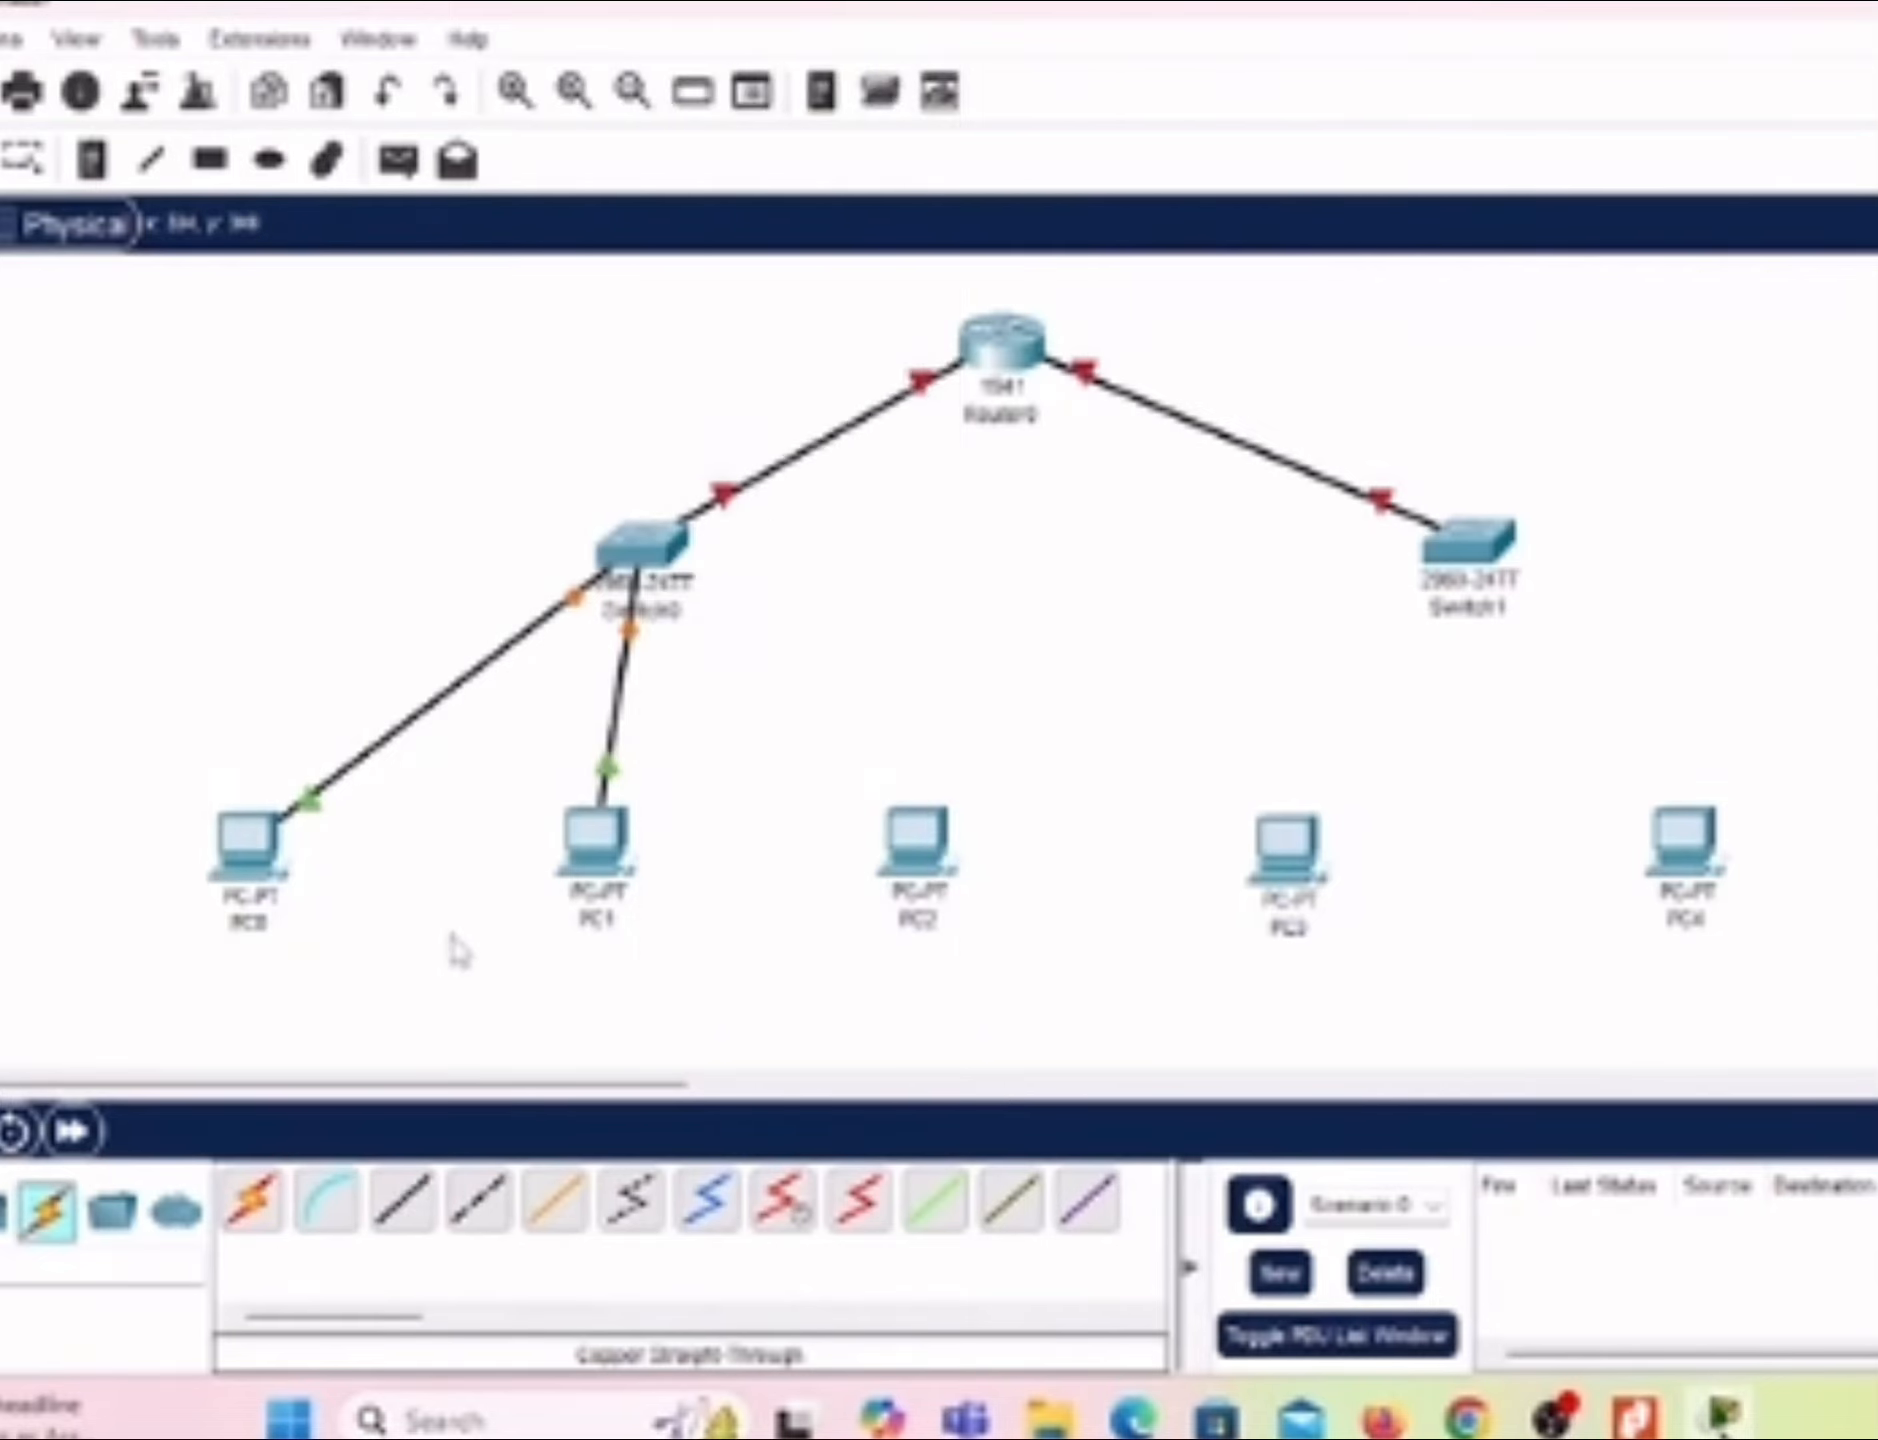
# Step: Connect PC2's FastEthernet0 port to Switch0's FastEthernet0/3 port with a Copper Straight-Through cable
pyautogui.click(410, 1205)
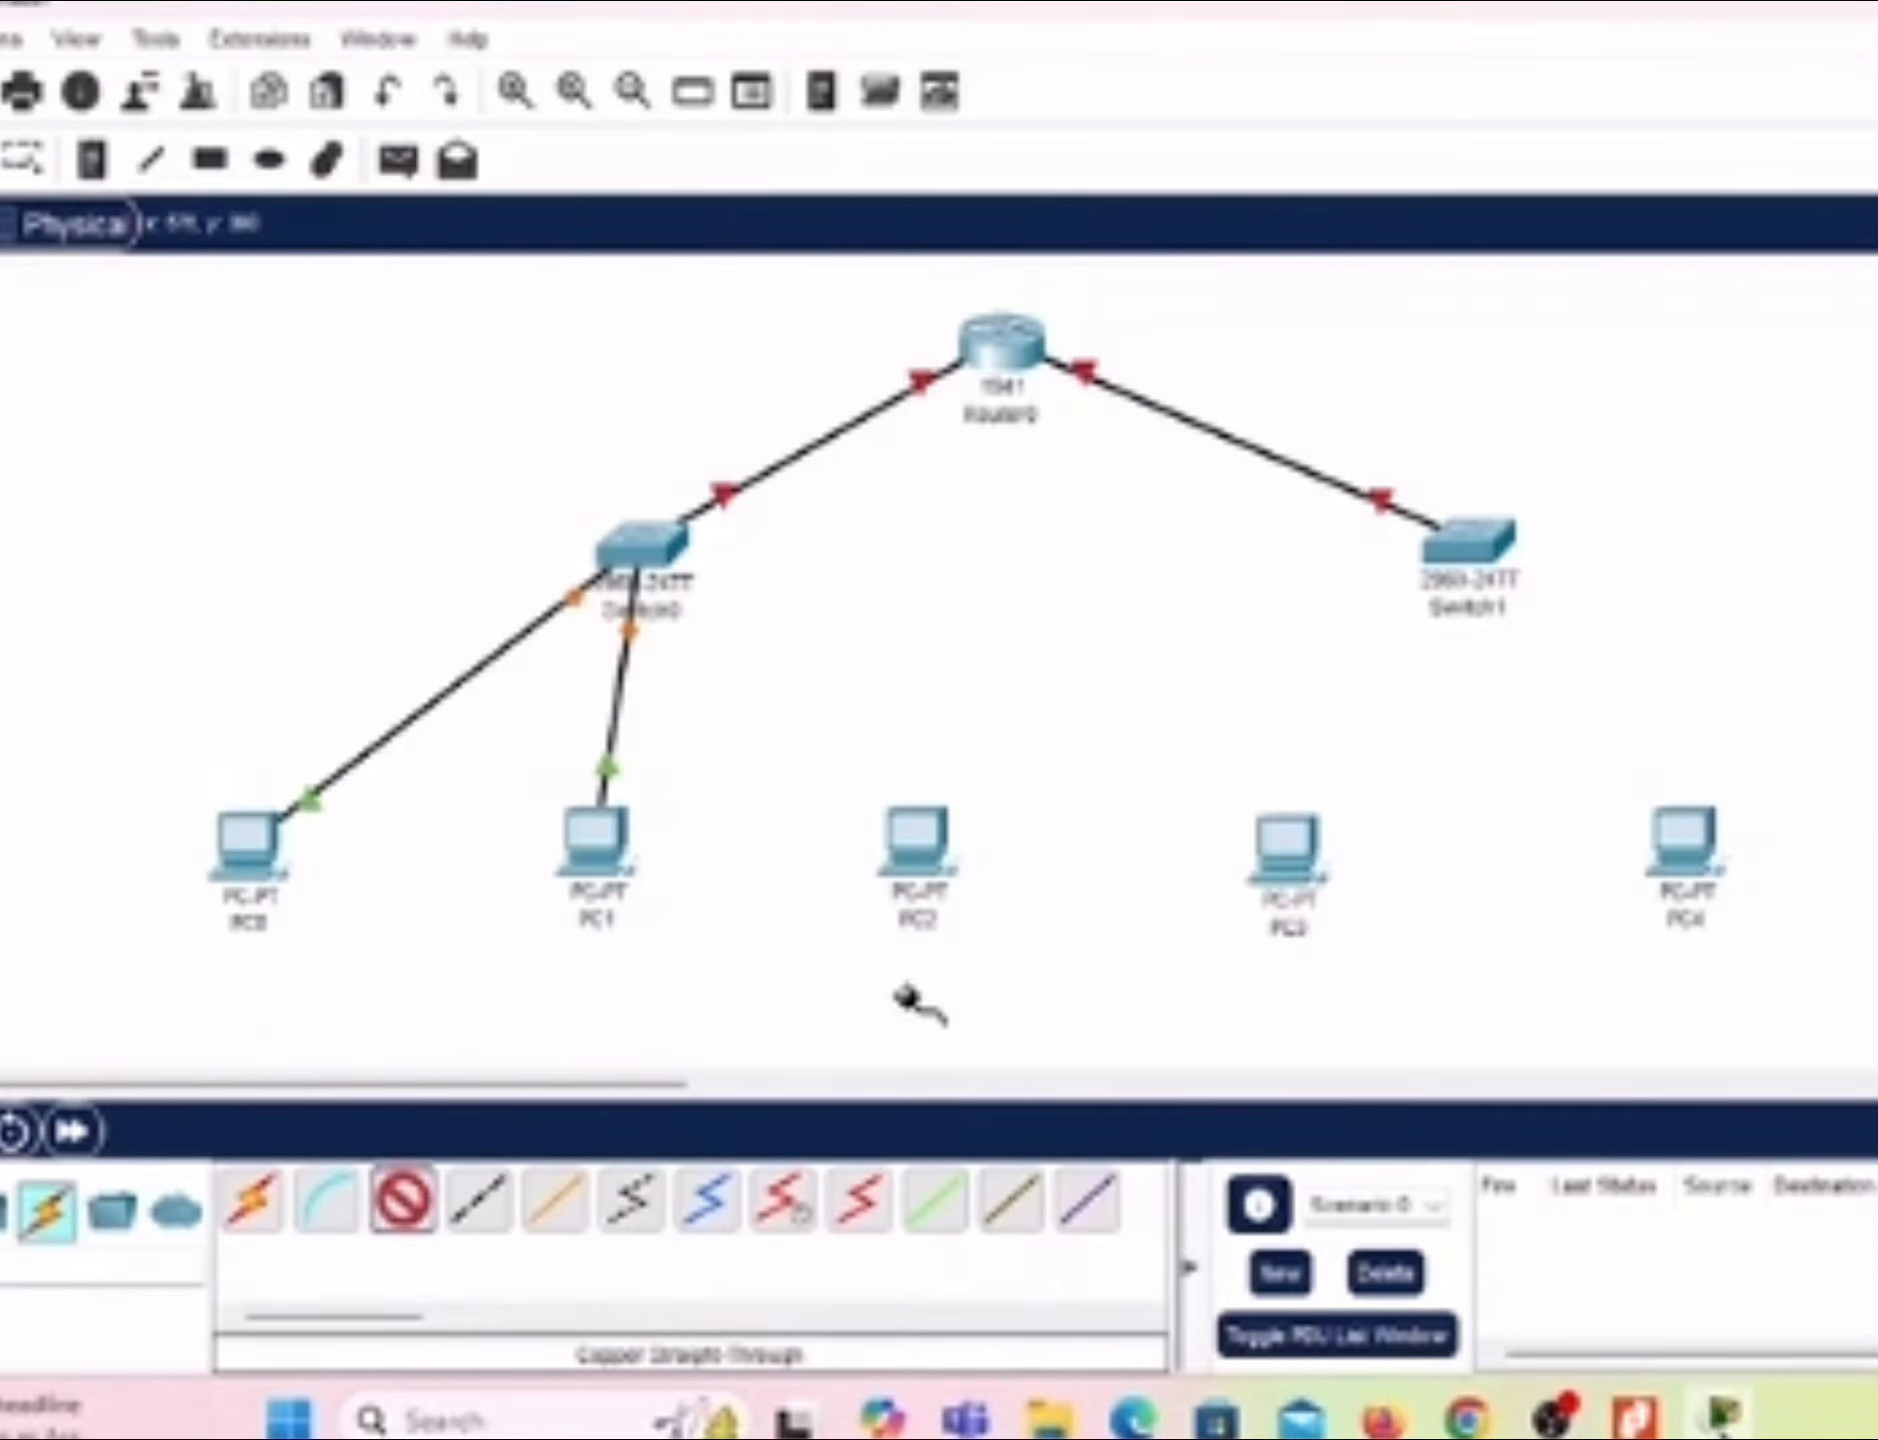
pyautogui.click(930, 840)
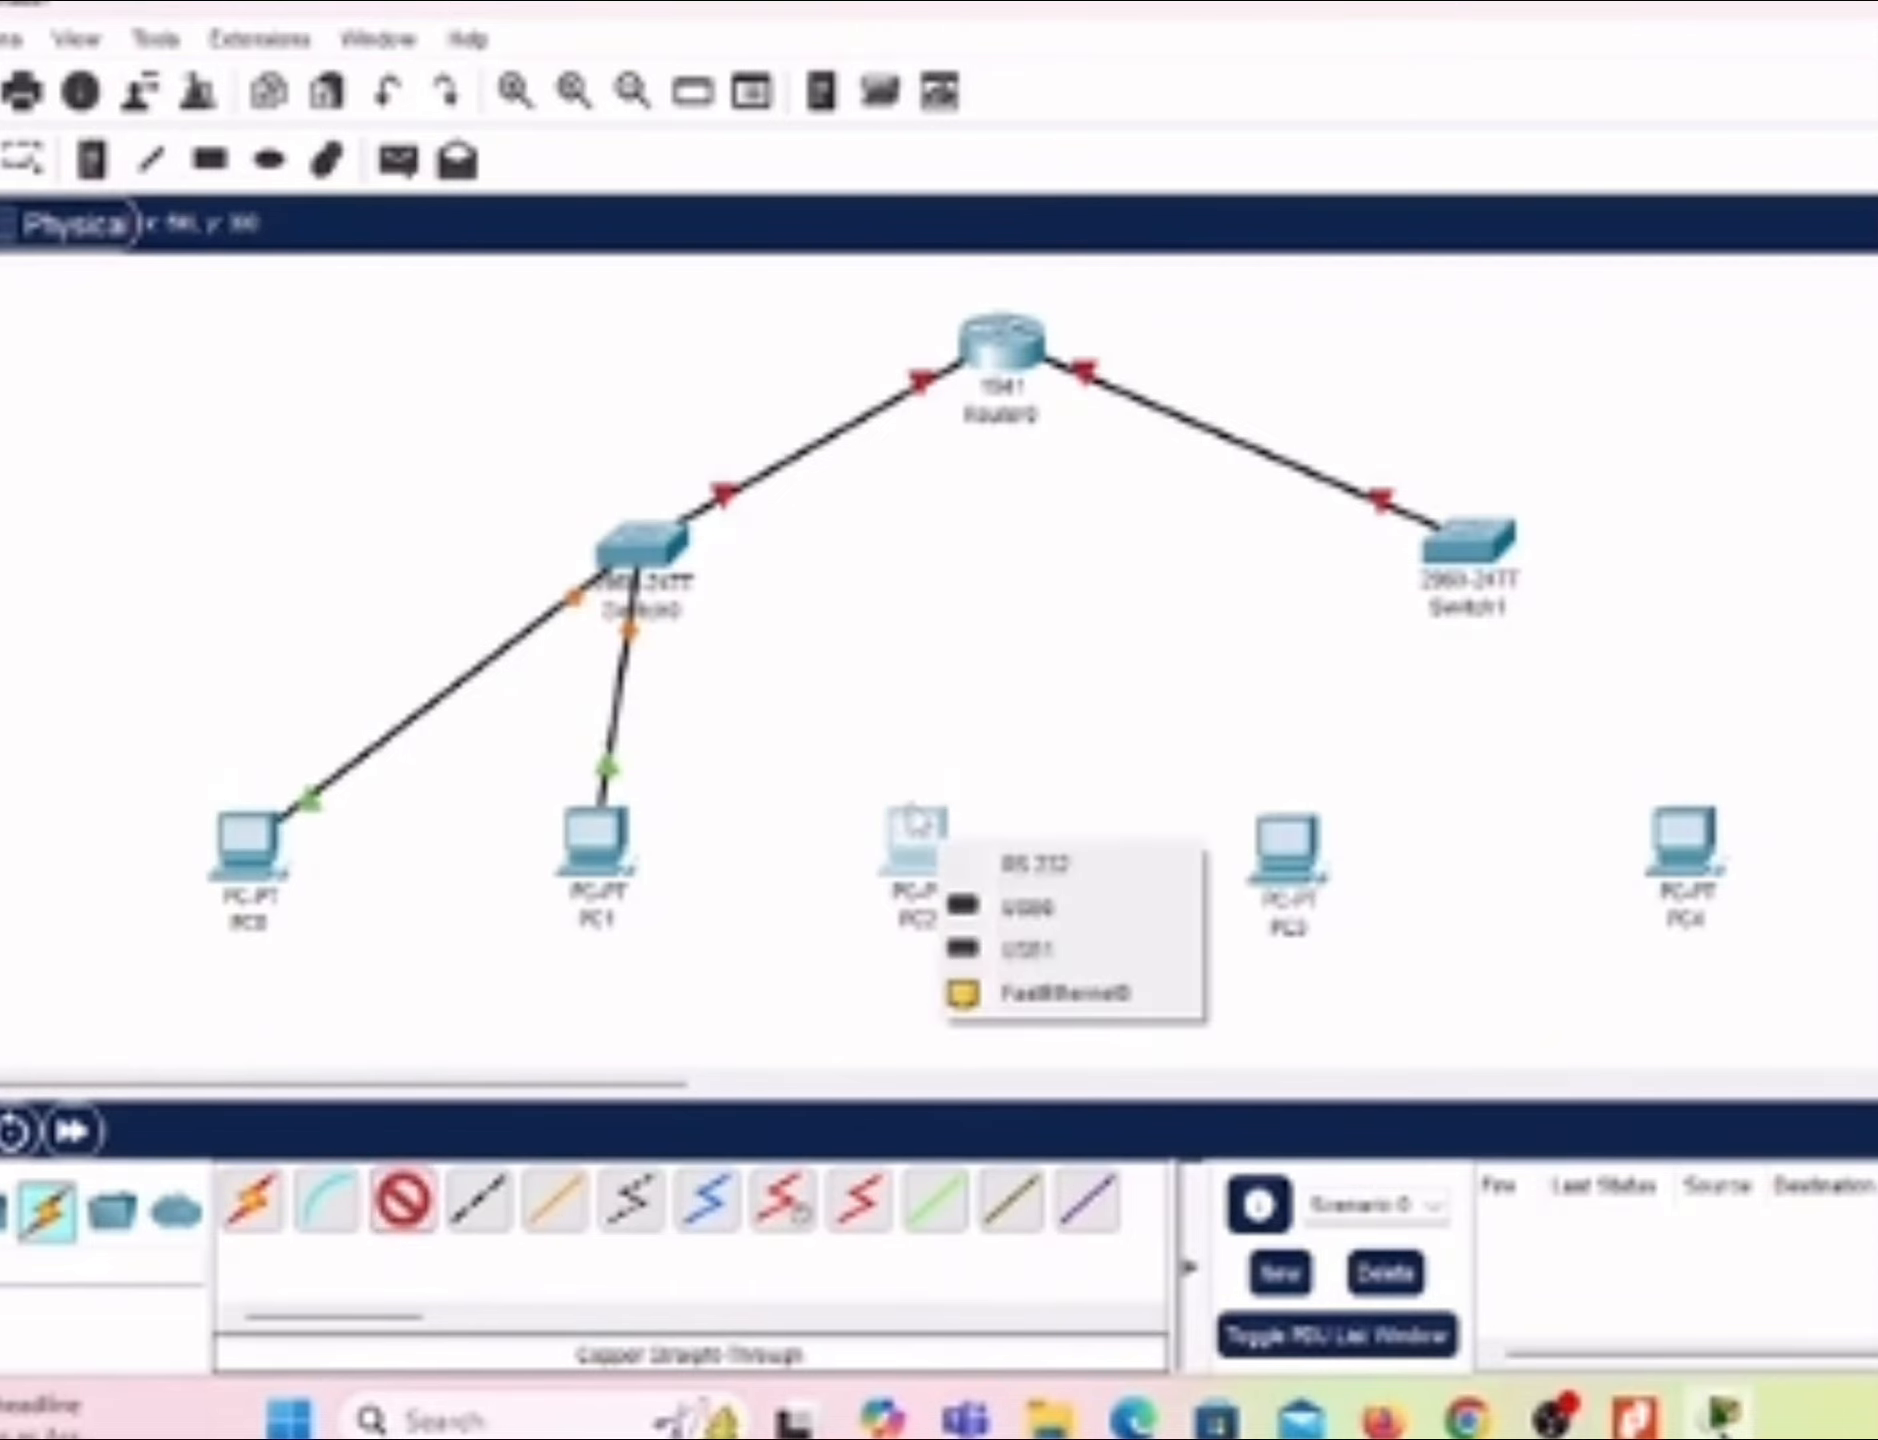
pyautogui.click(1032, 993)
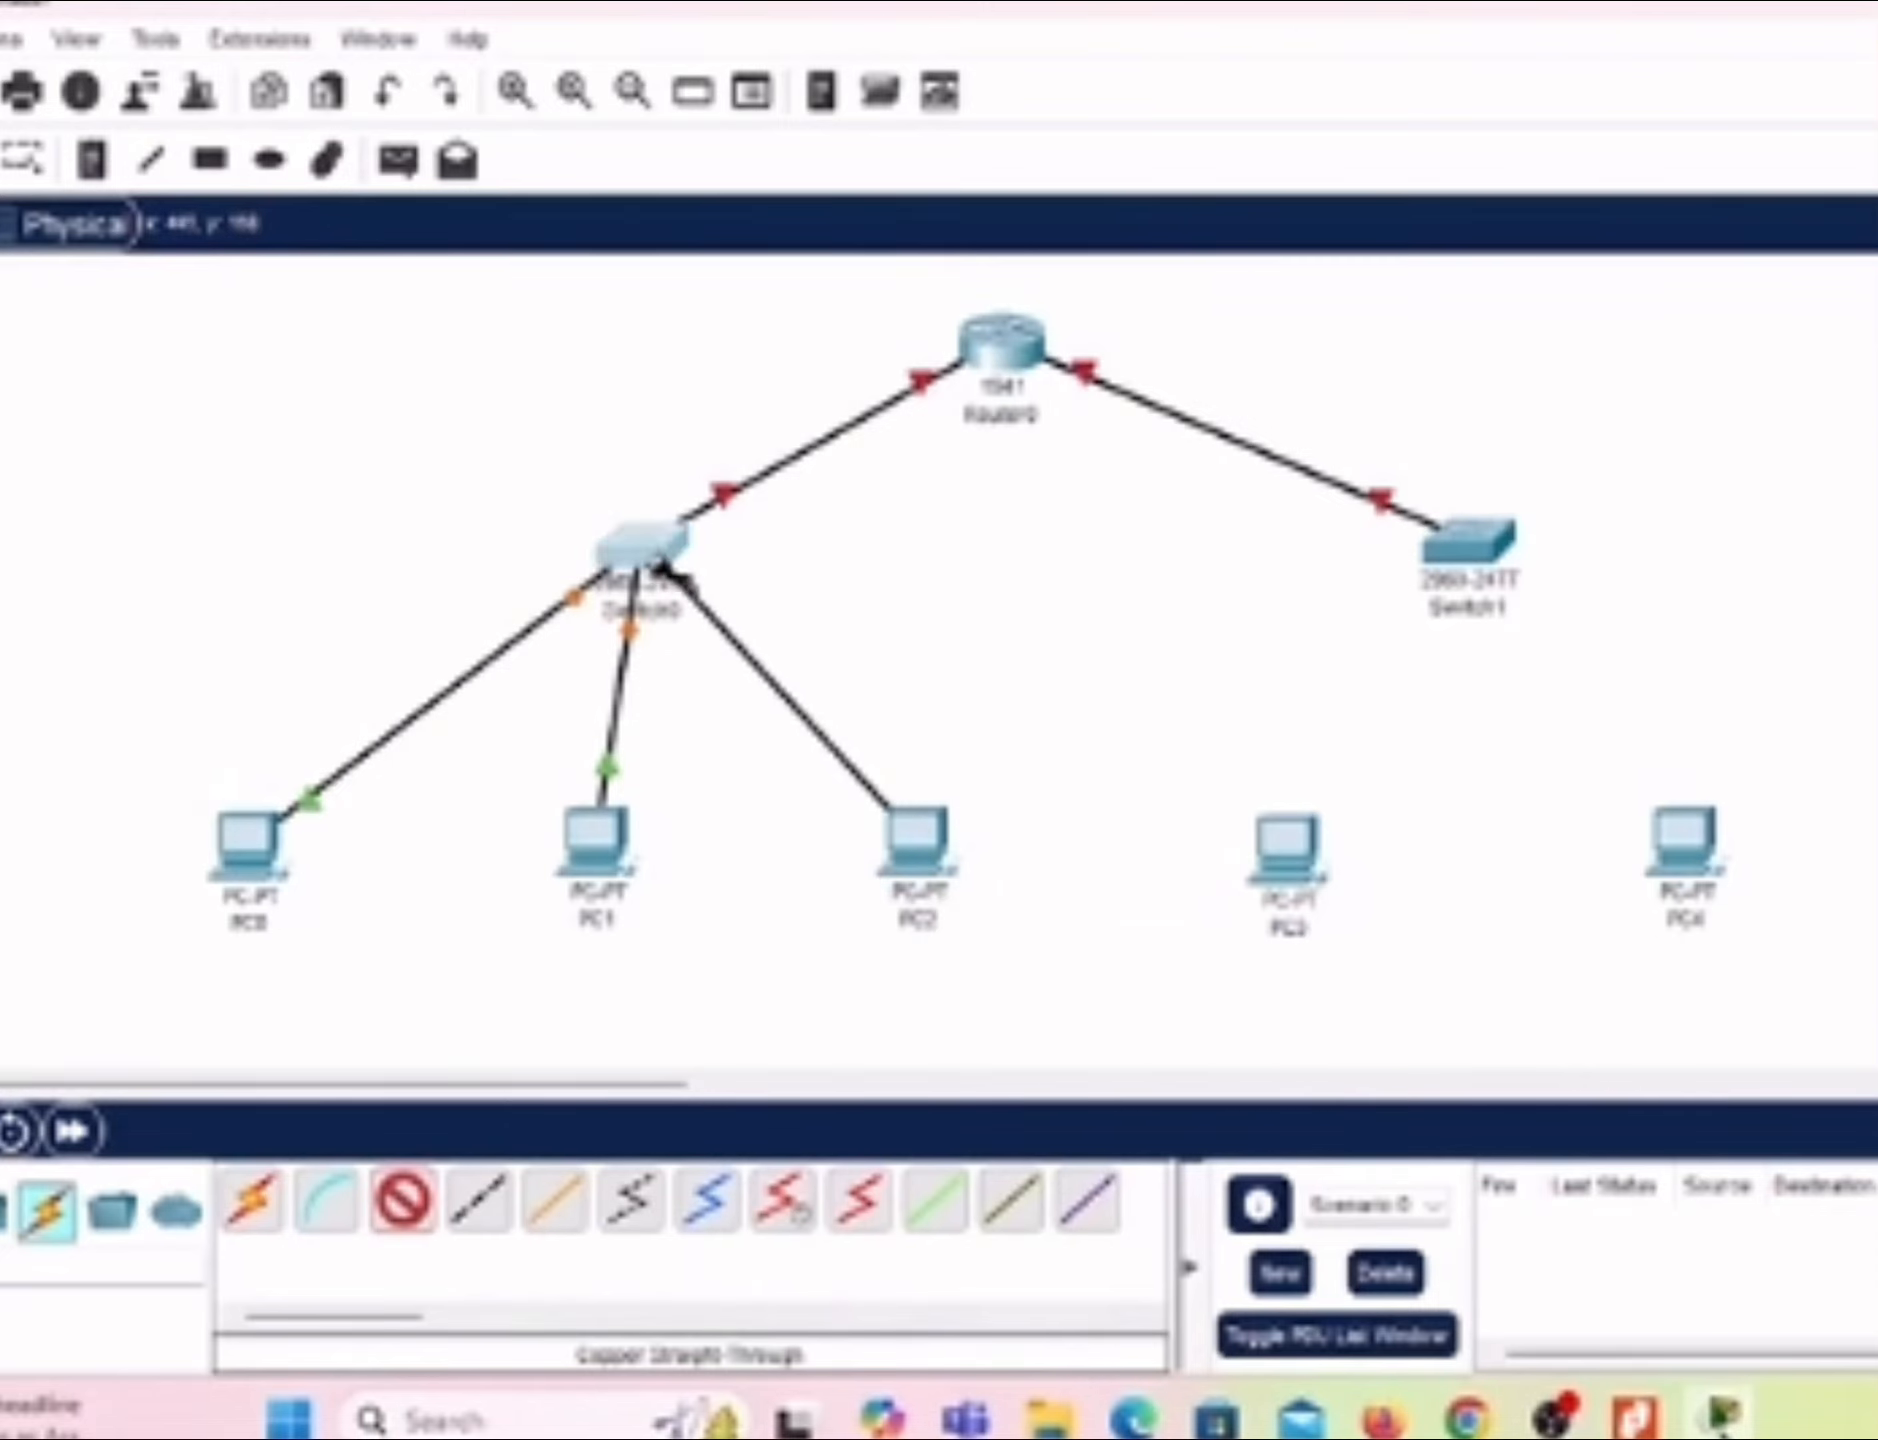
pyautogui.click(648, 548)
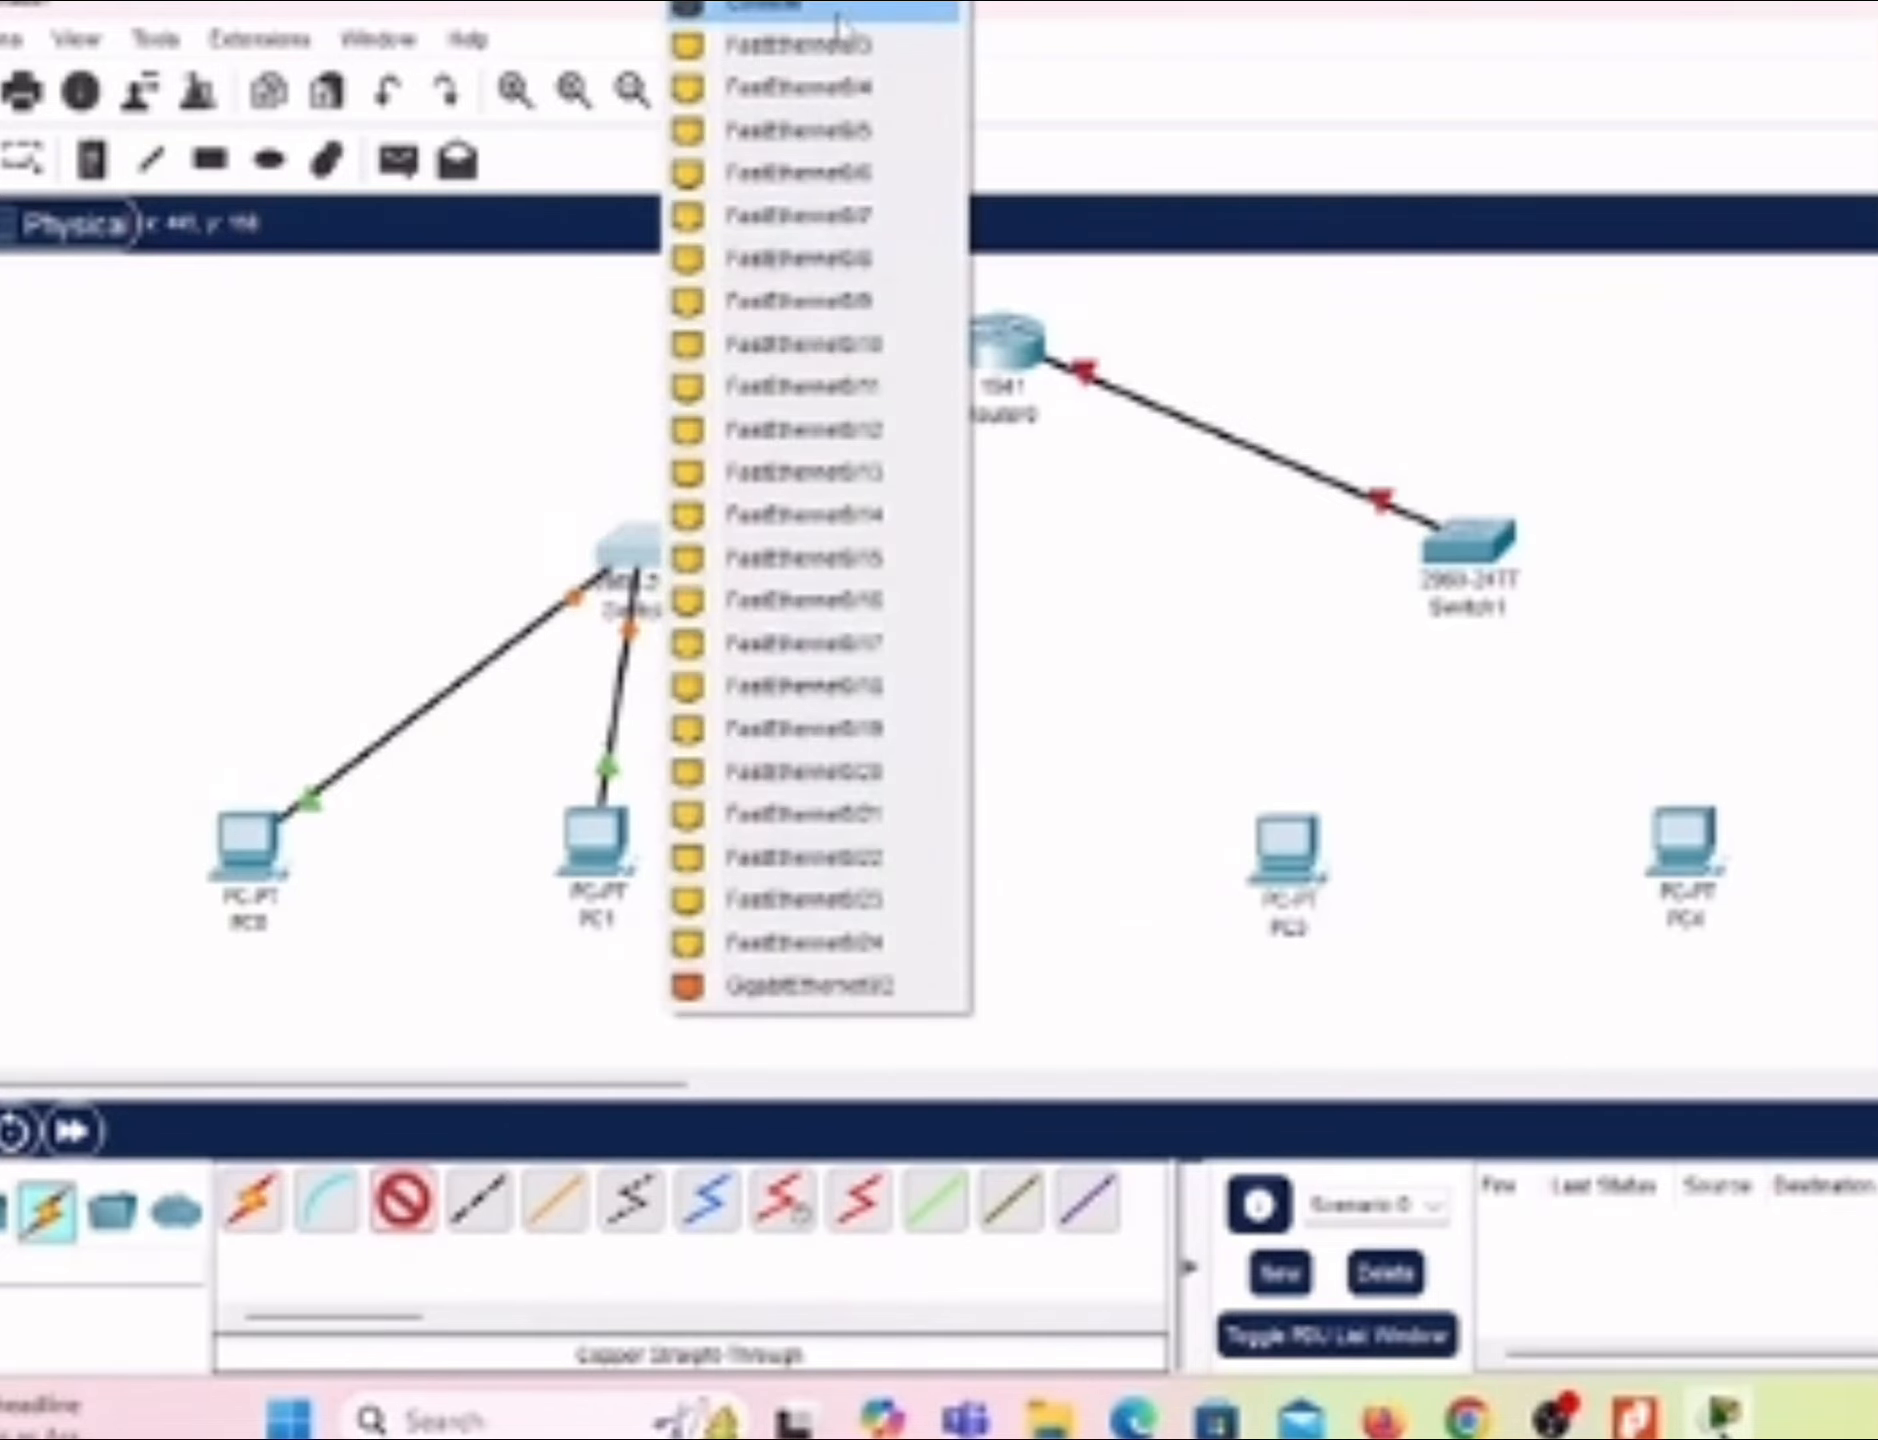
pyautogui.click(843, 48)
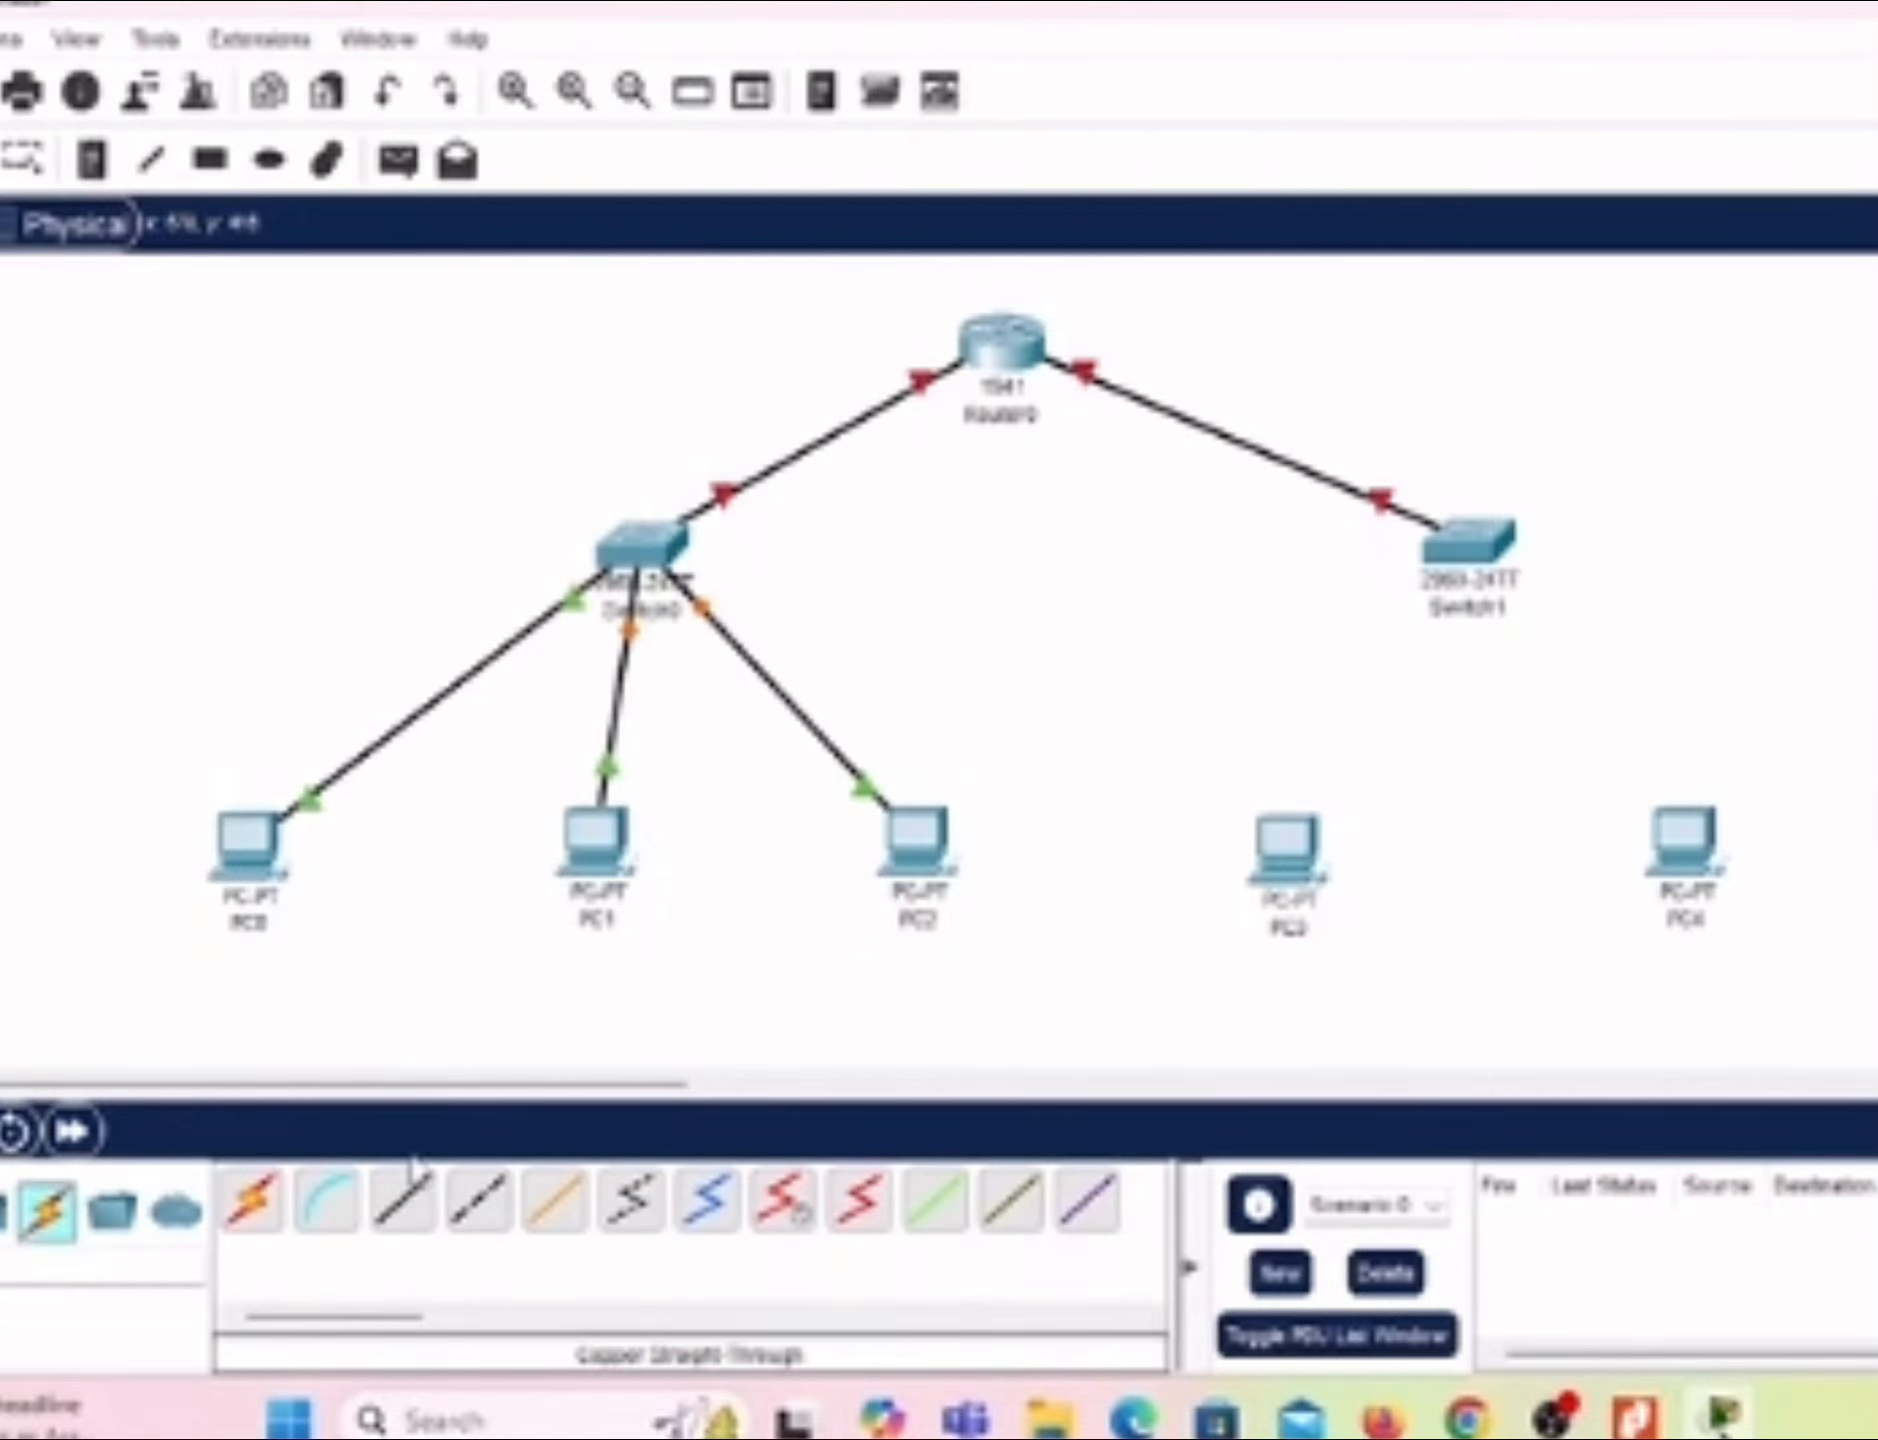
# Step: Connect PC3's FastEthernet0 port to Switch1's FastEthernet0/1 port with a Copper Straight-Through cable
pyautogui.click(403, 1198)
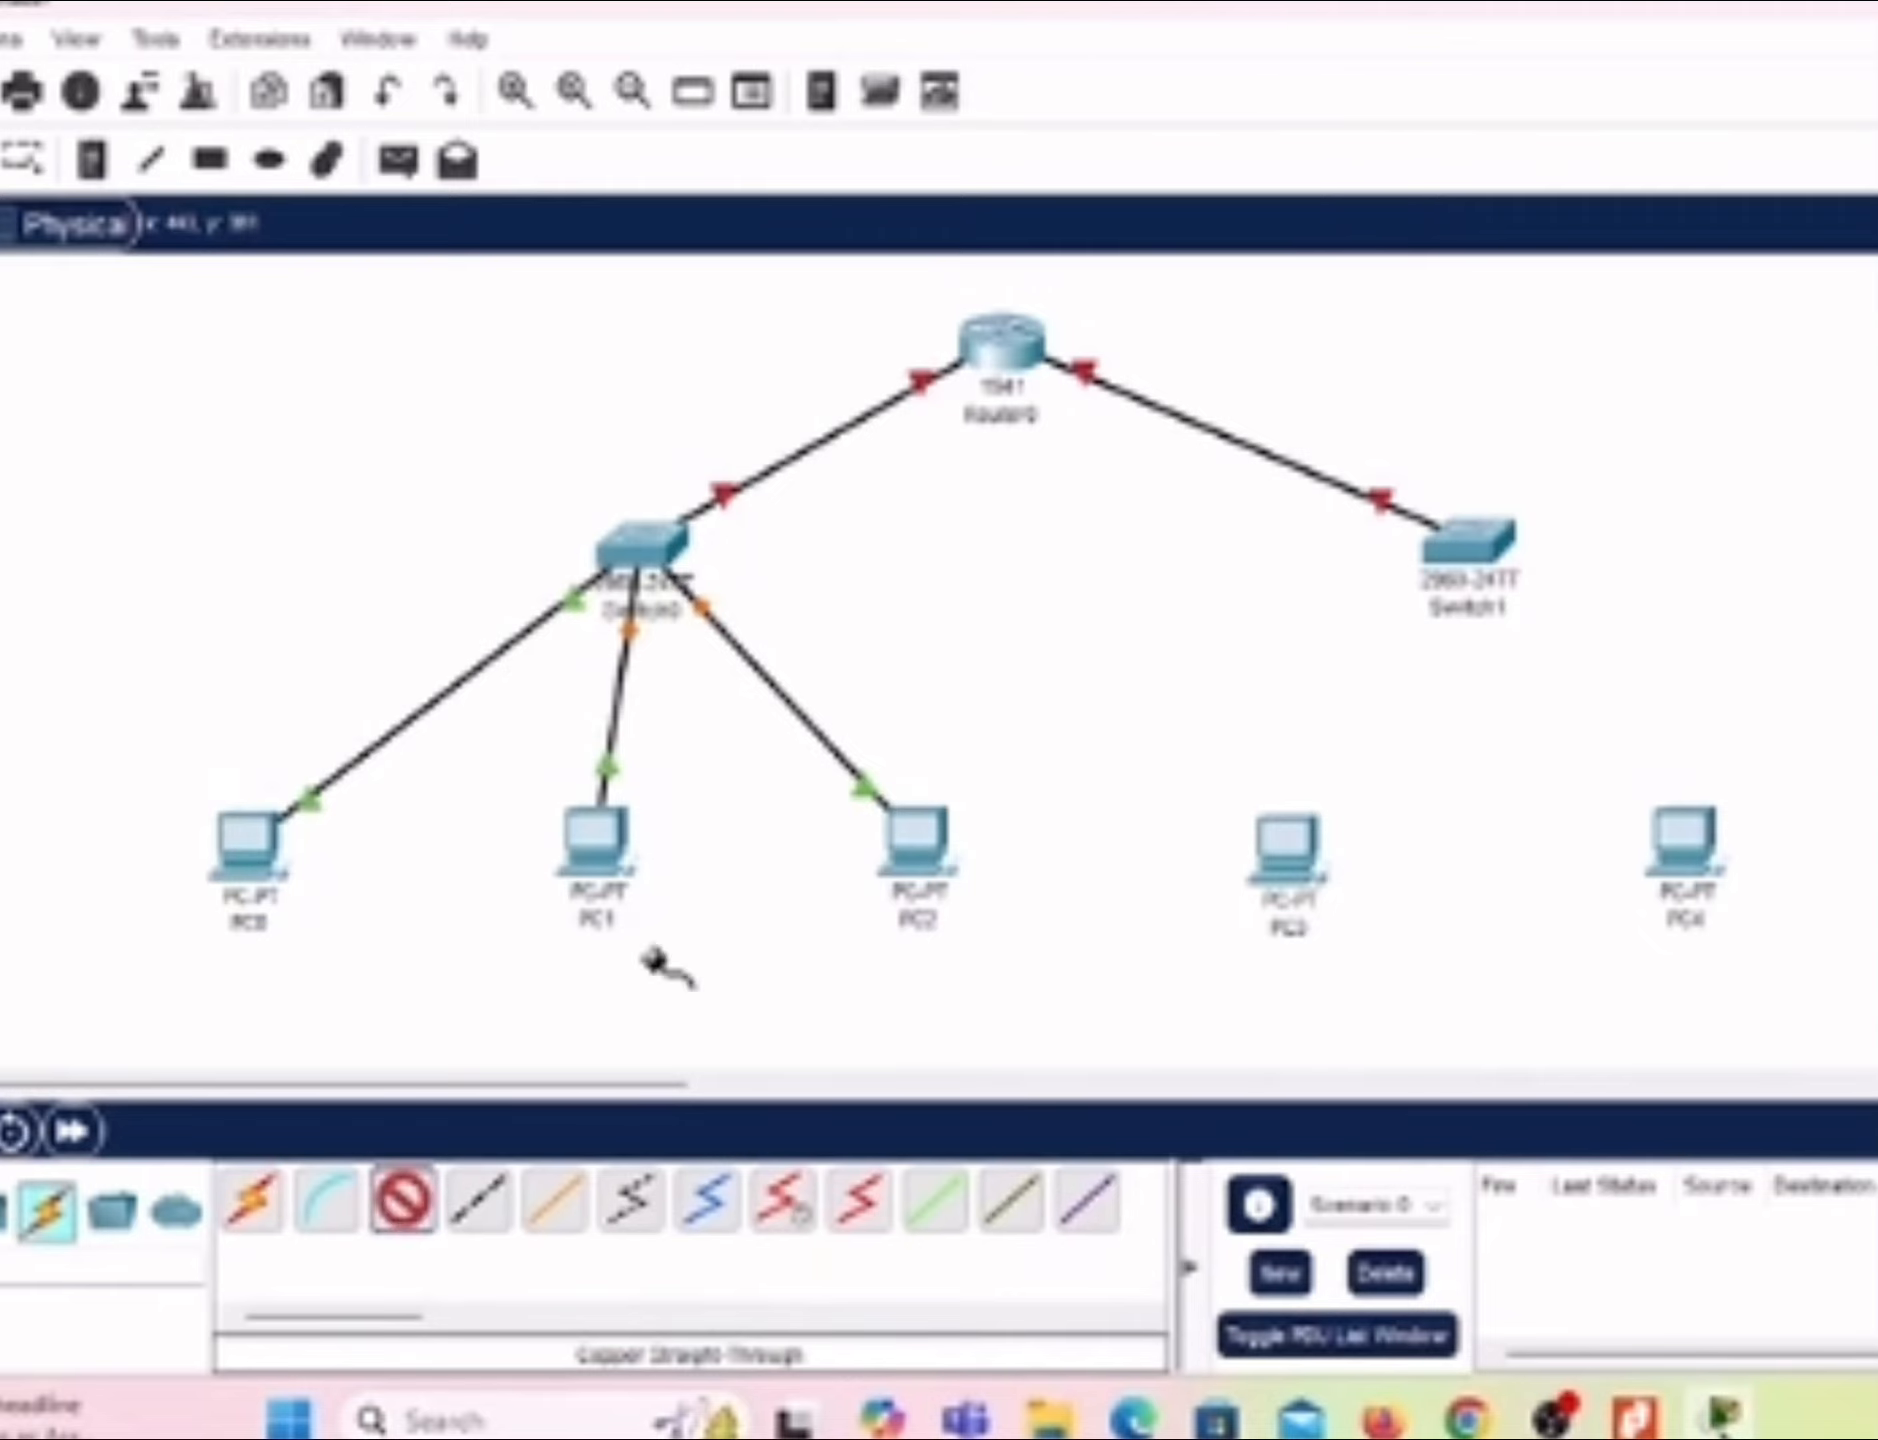
pyautogui.click(1290, 845)
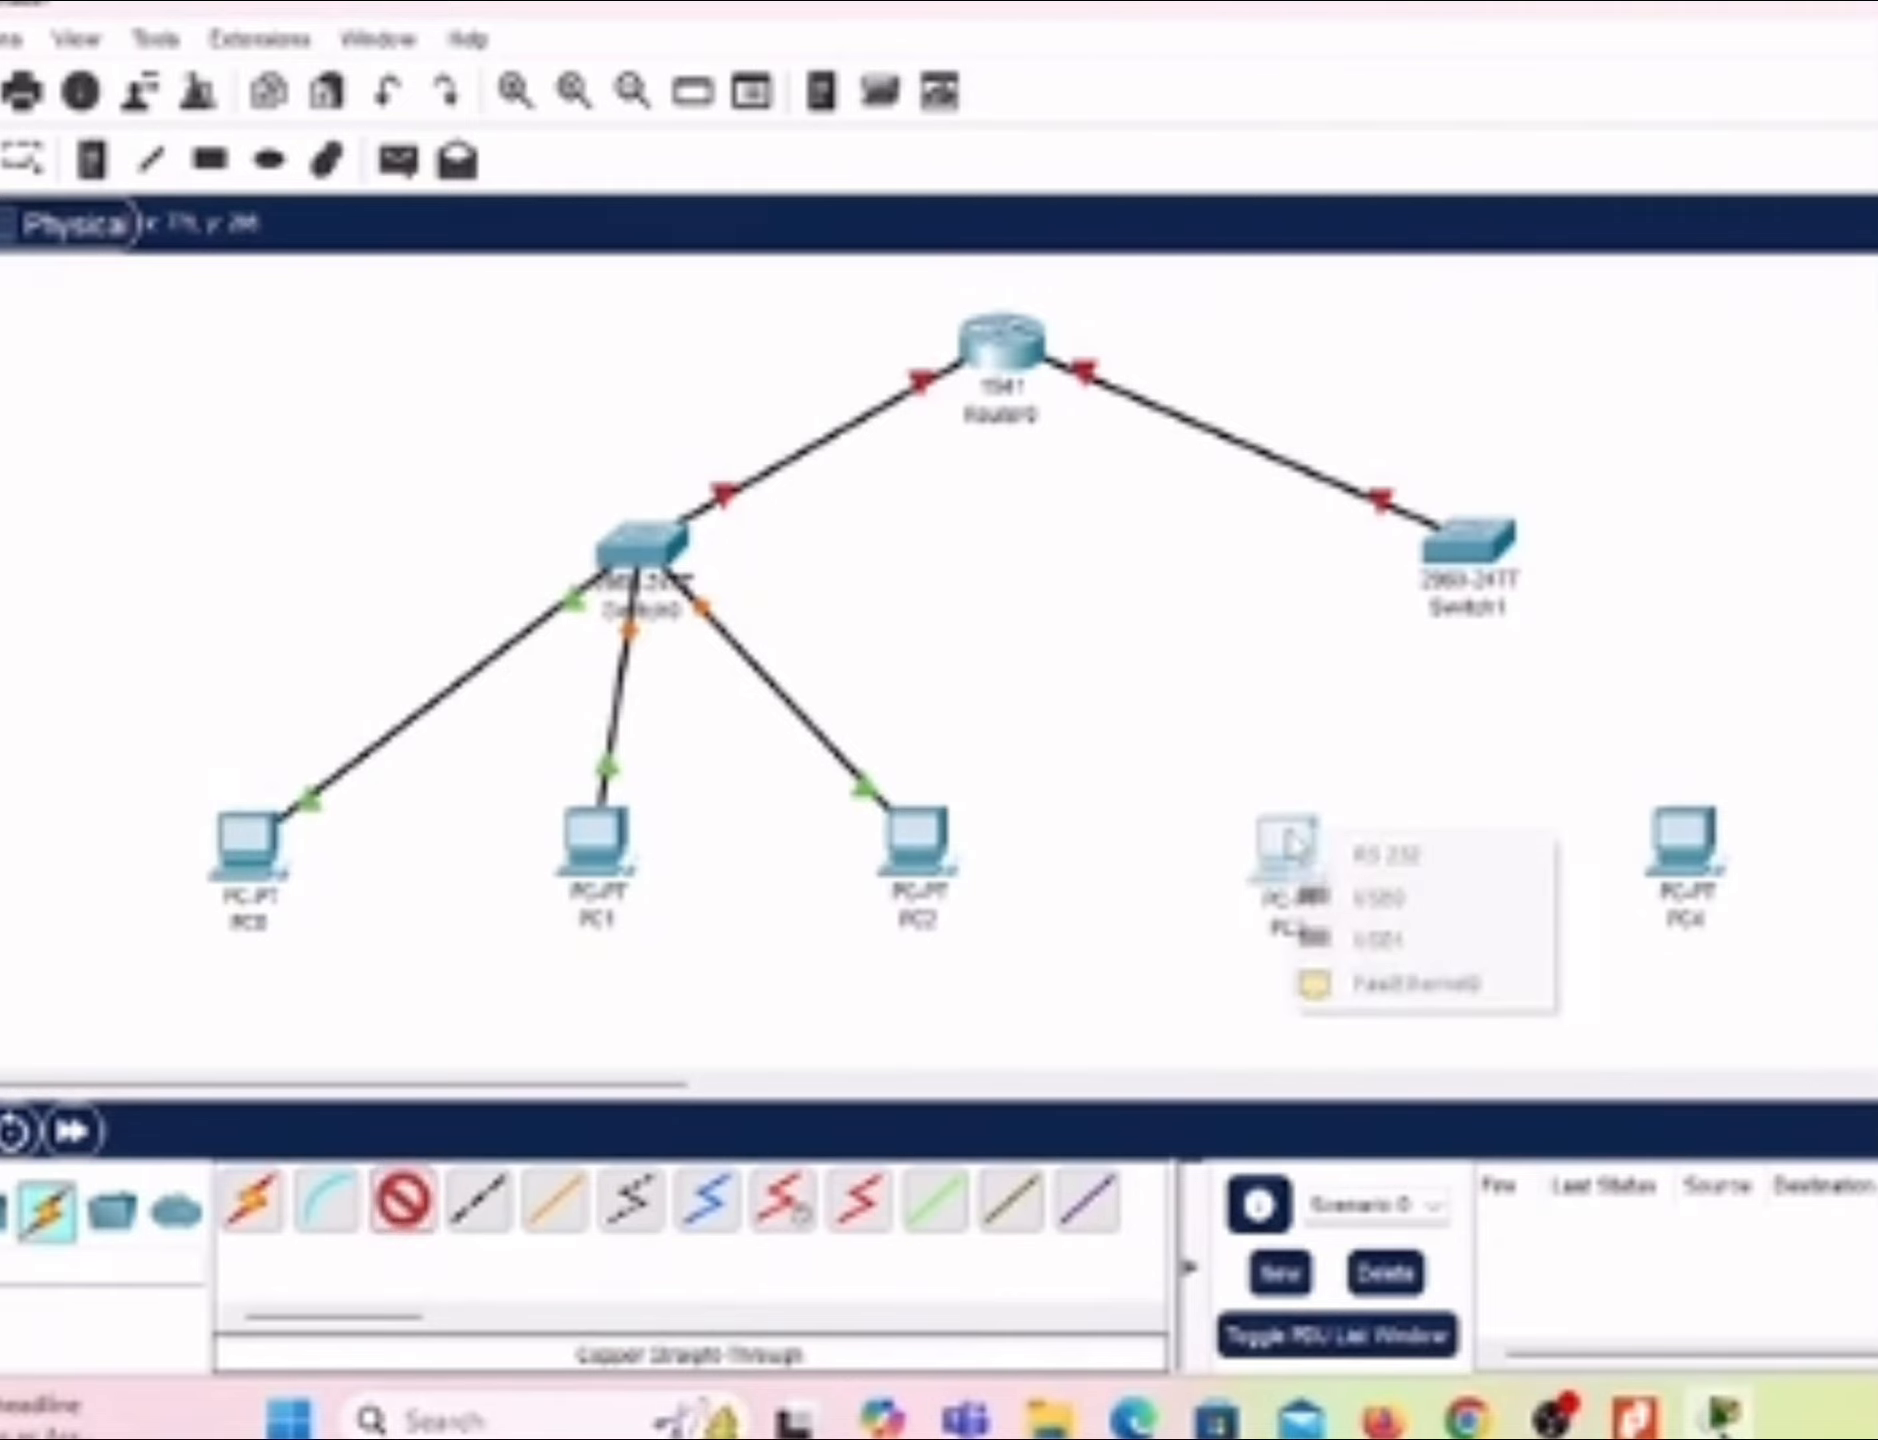
pyautogui.click(1410, 987)
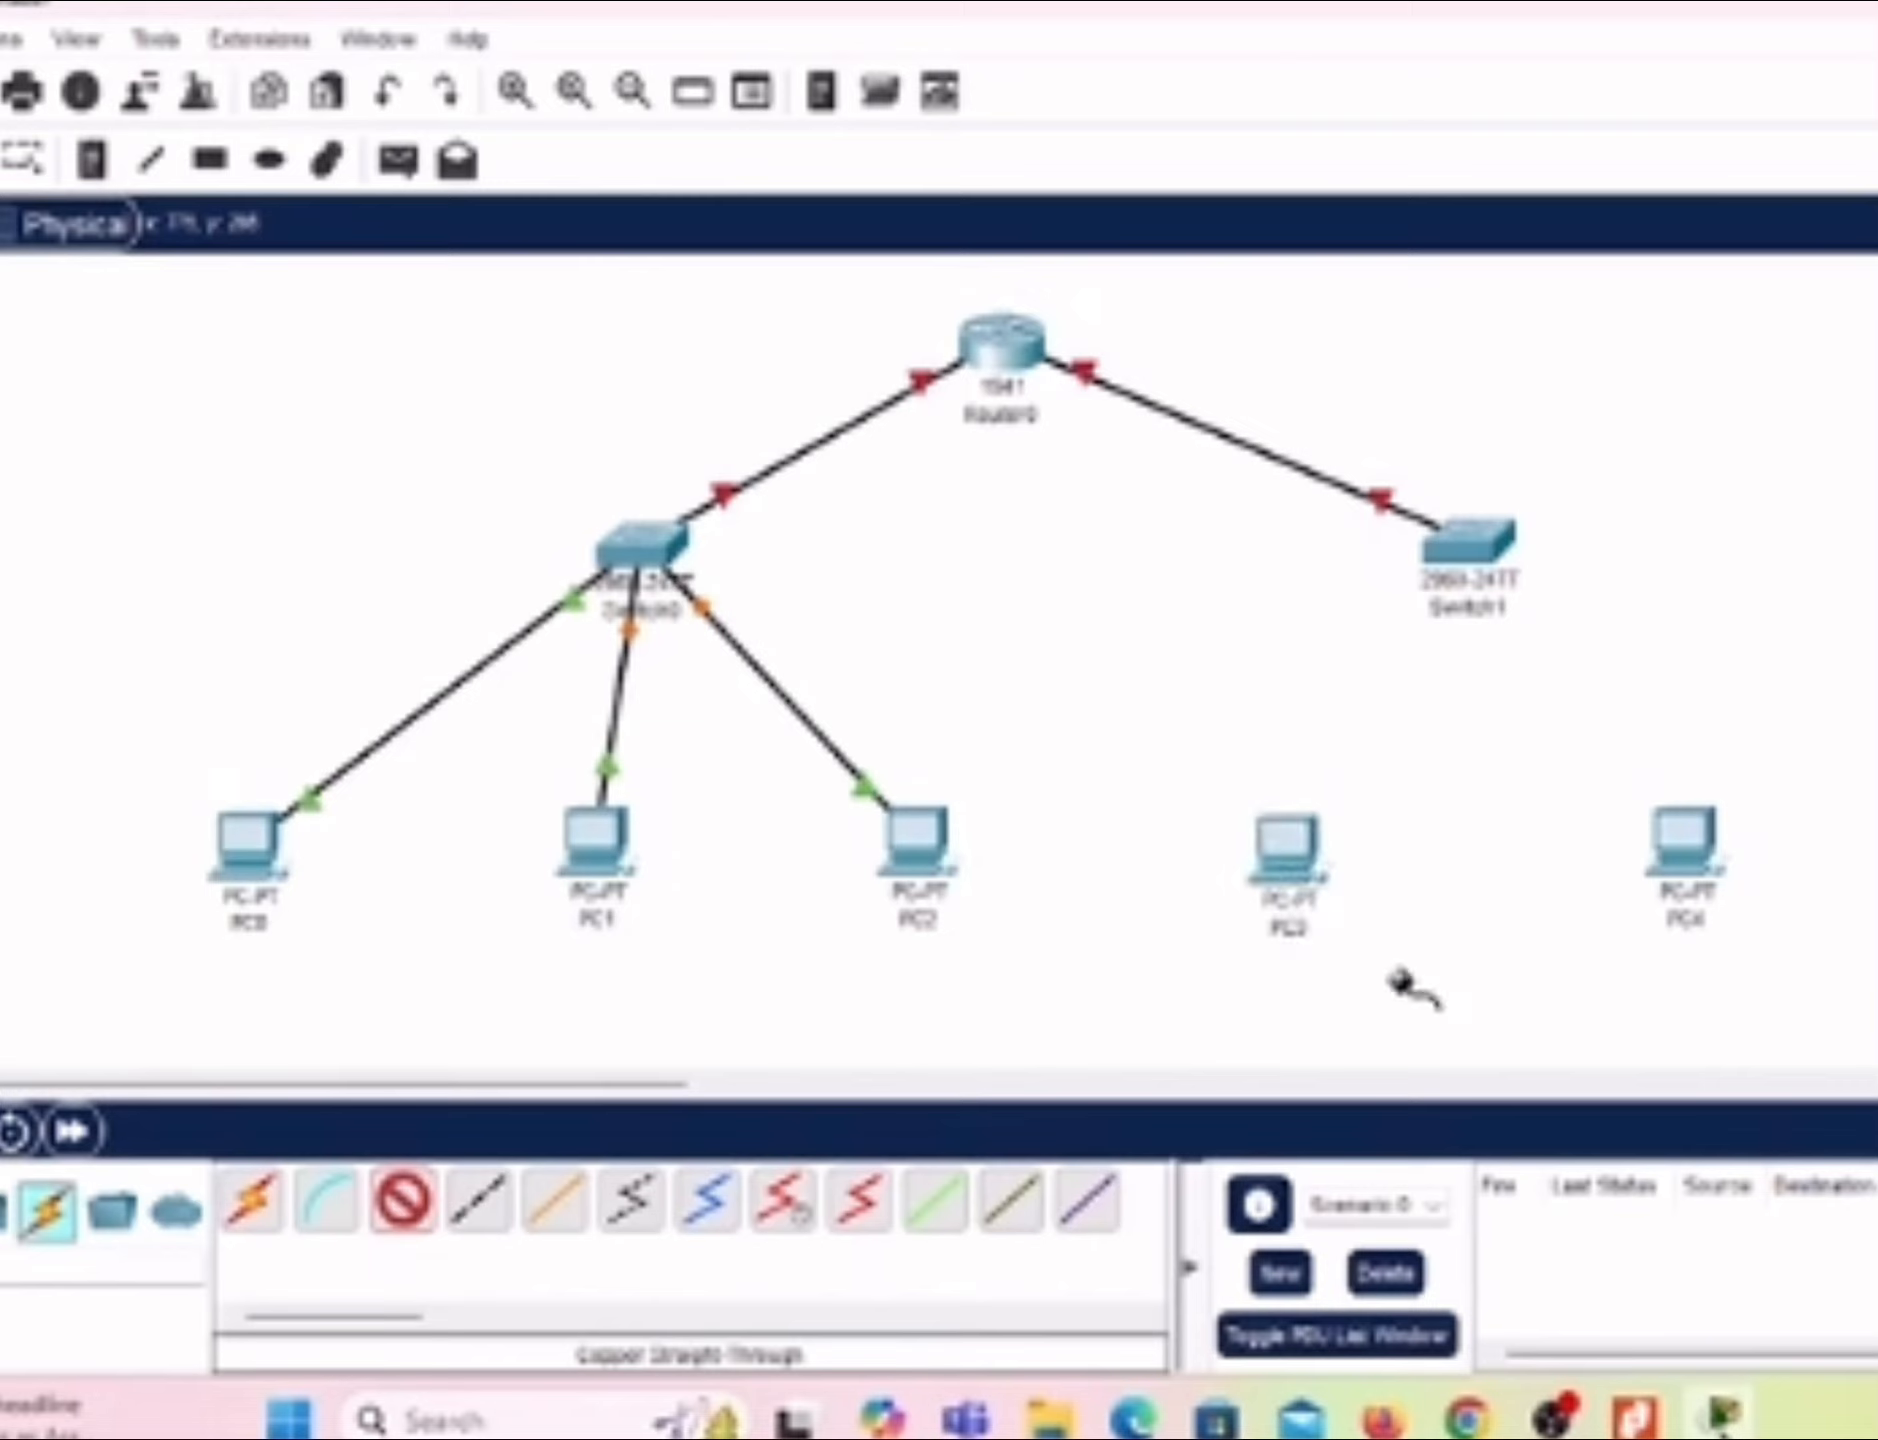
pyautogui.click(1459, 551)
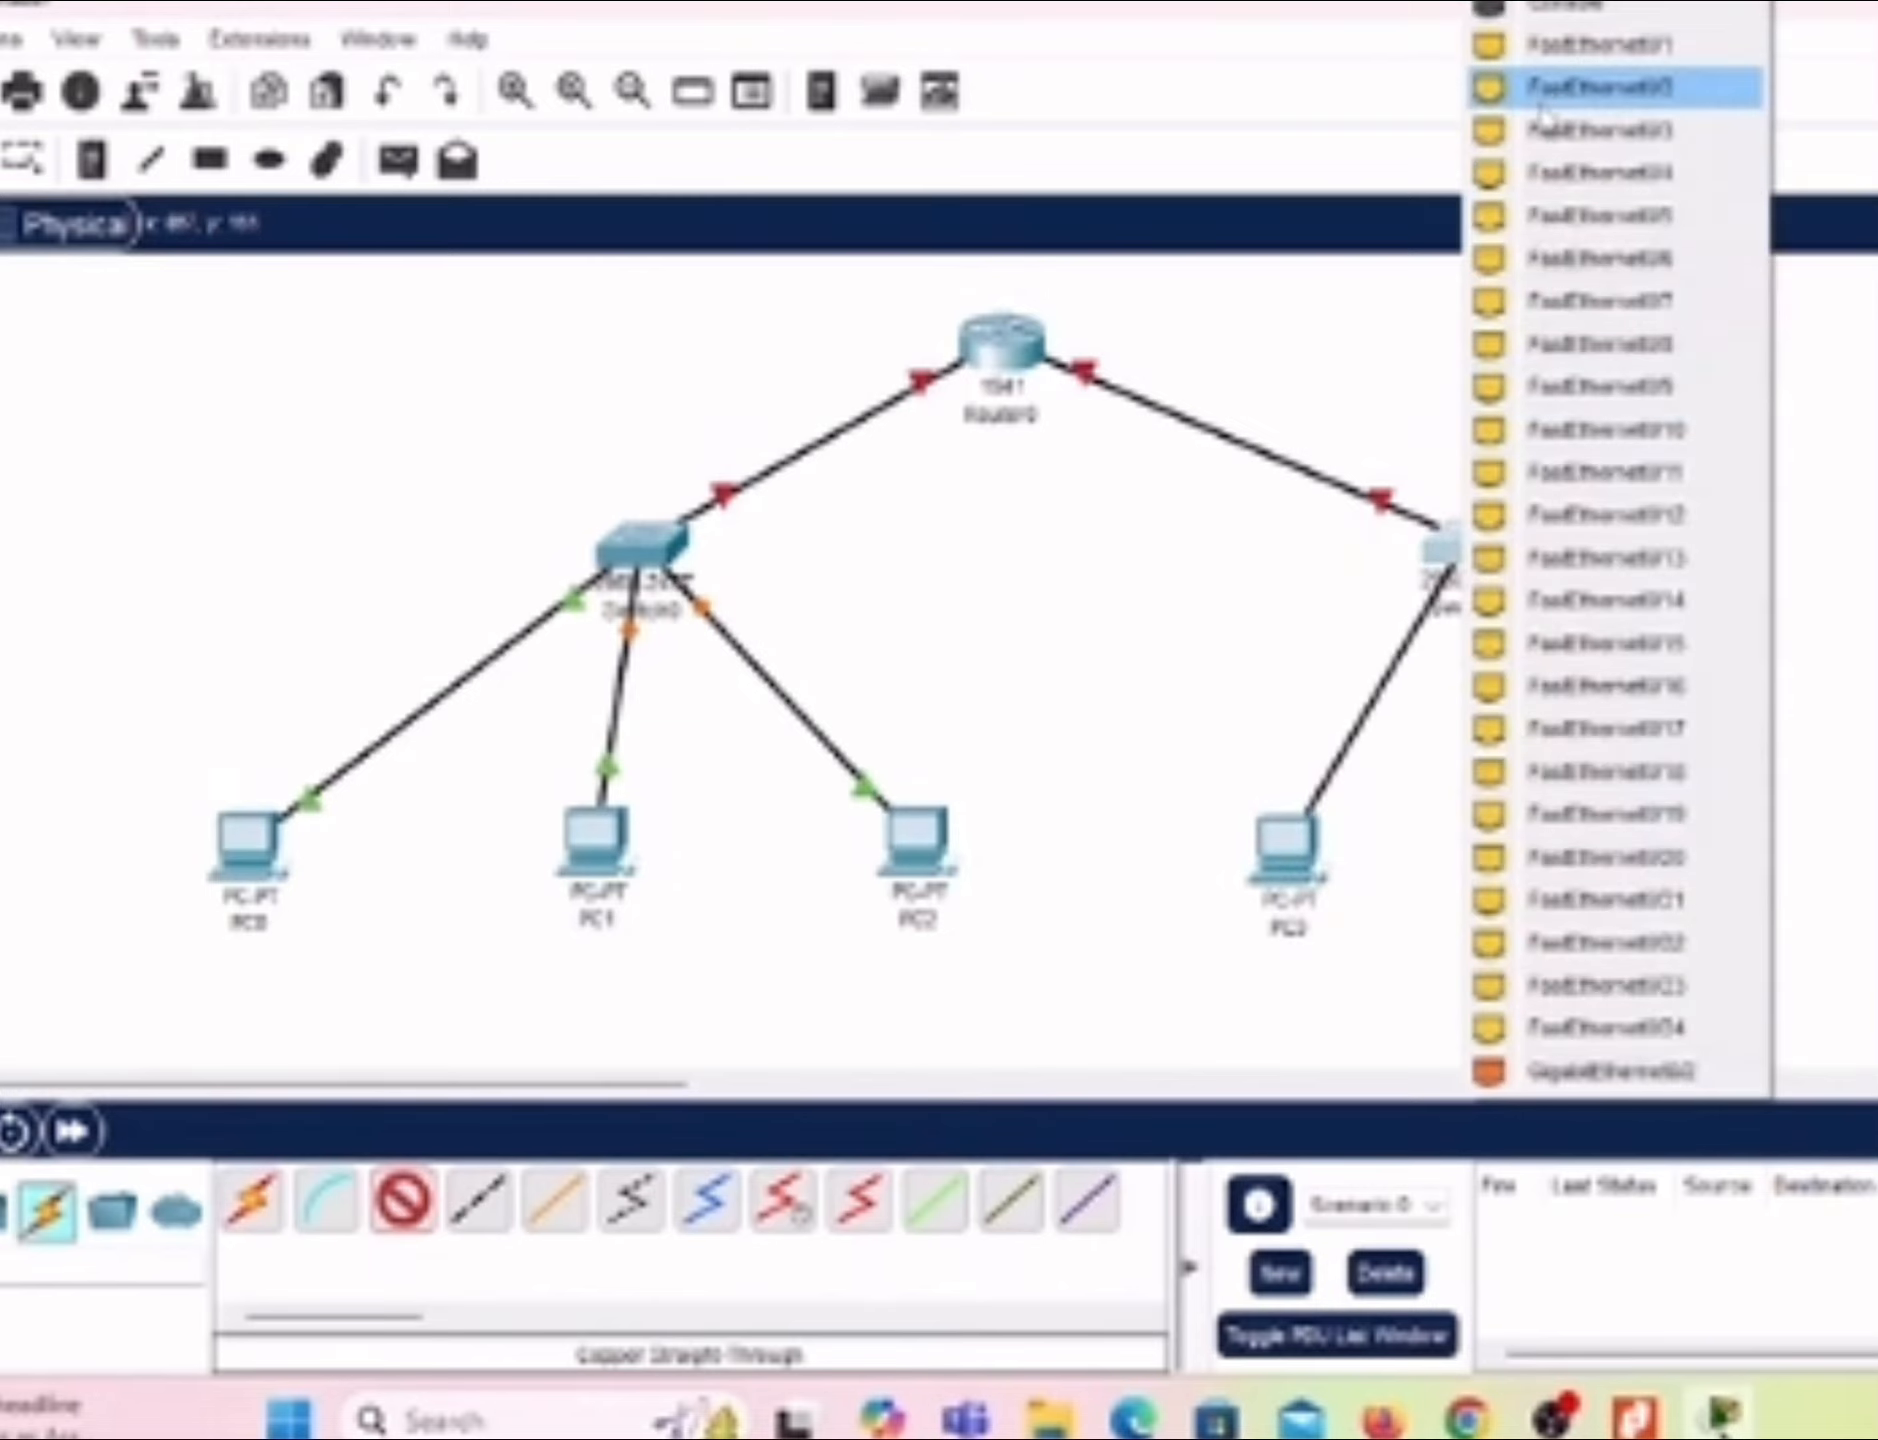
pyautogui.click(1545, 50)
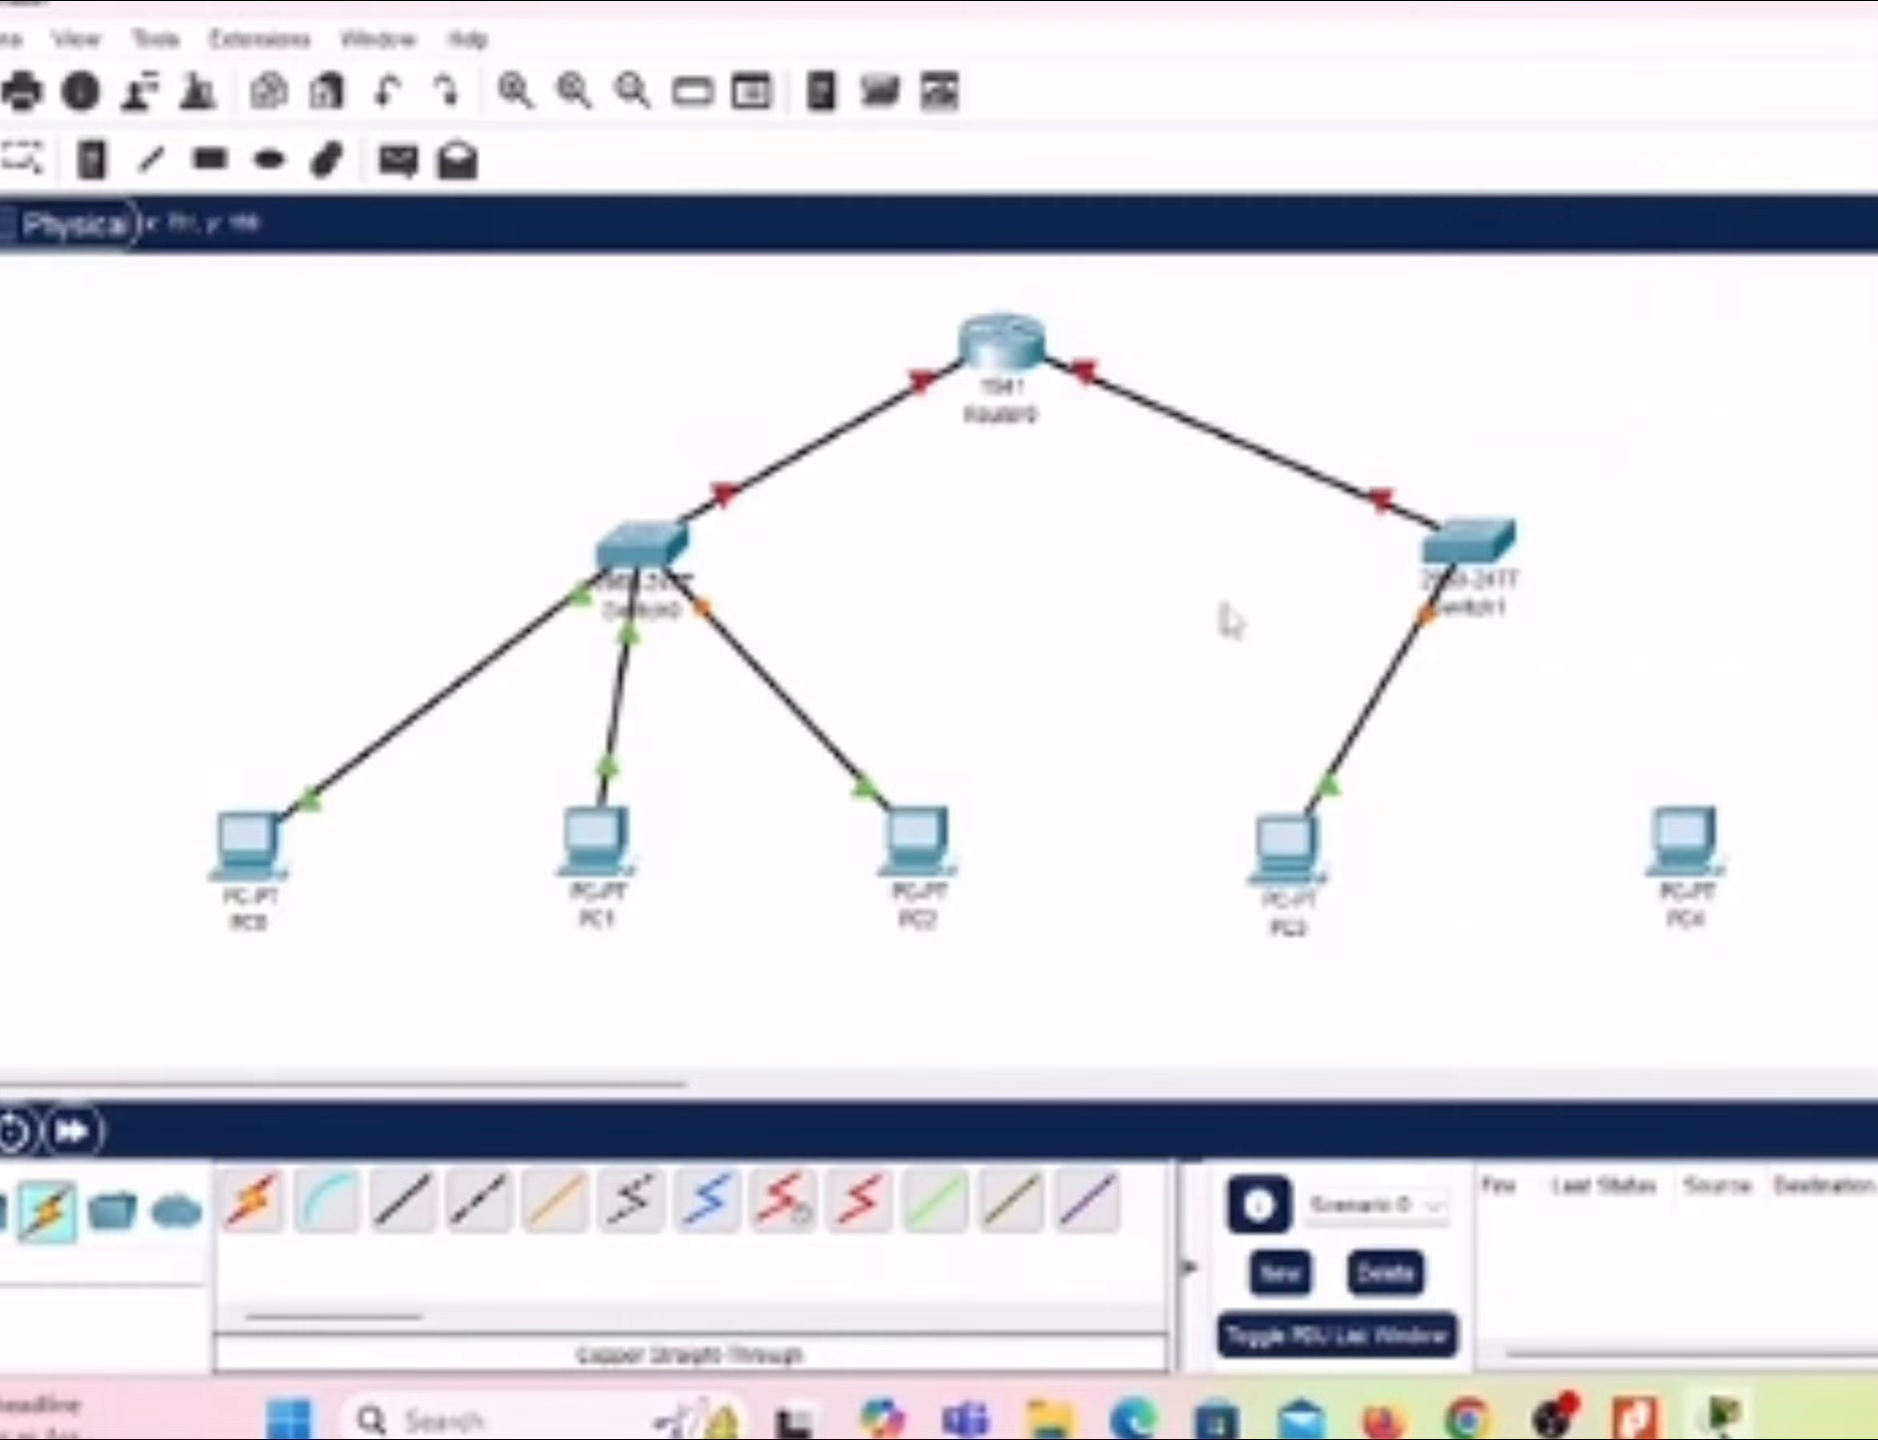
# Step: Connect PC4's FastEthernet0 port to Switch1's FastEthernet0/2 port with a Copper Straight-Through cable
pyautogui.click(403, 1200)
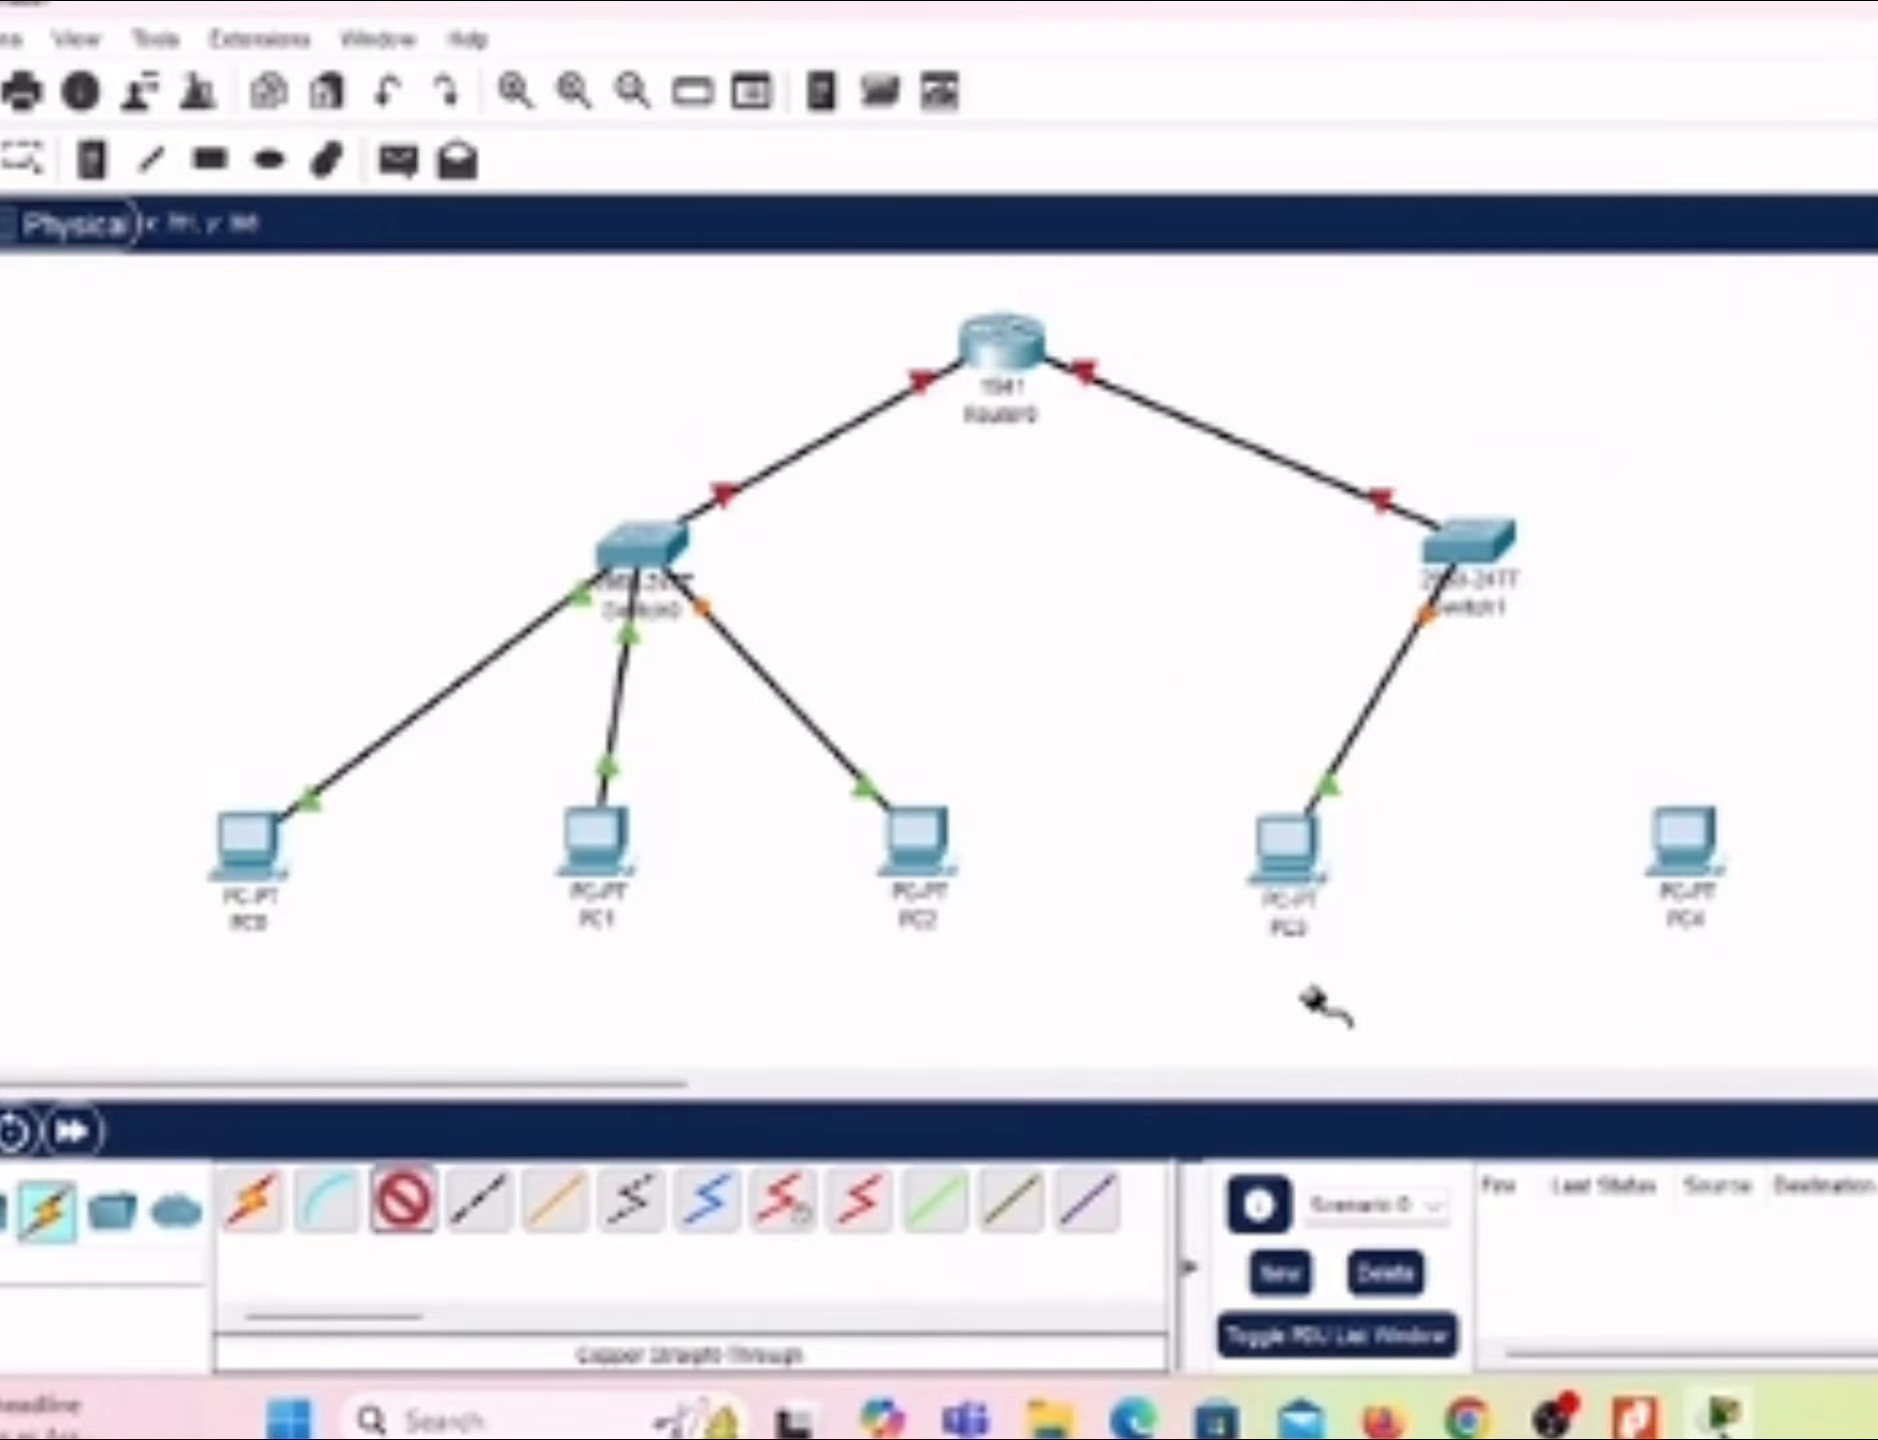
pyautogui.click(1712, 866)
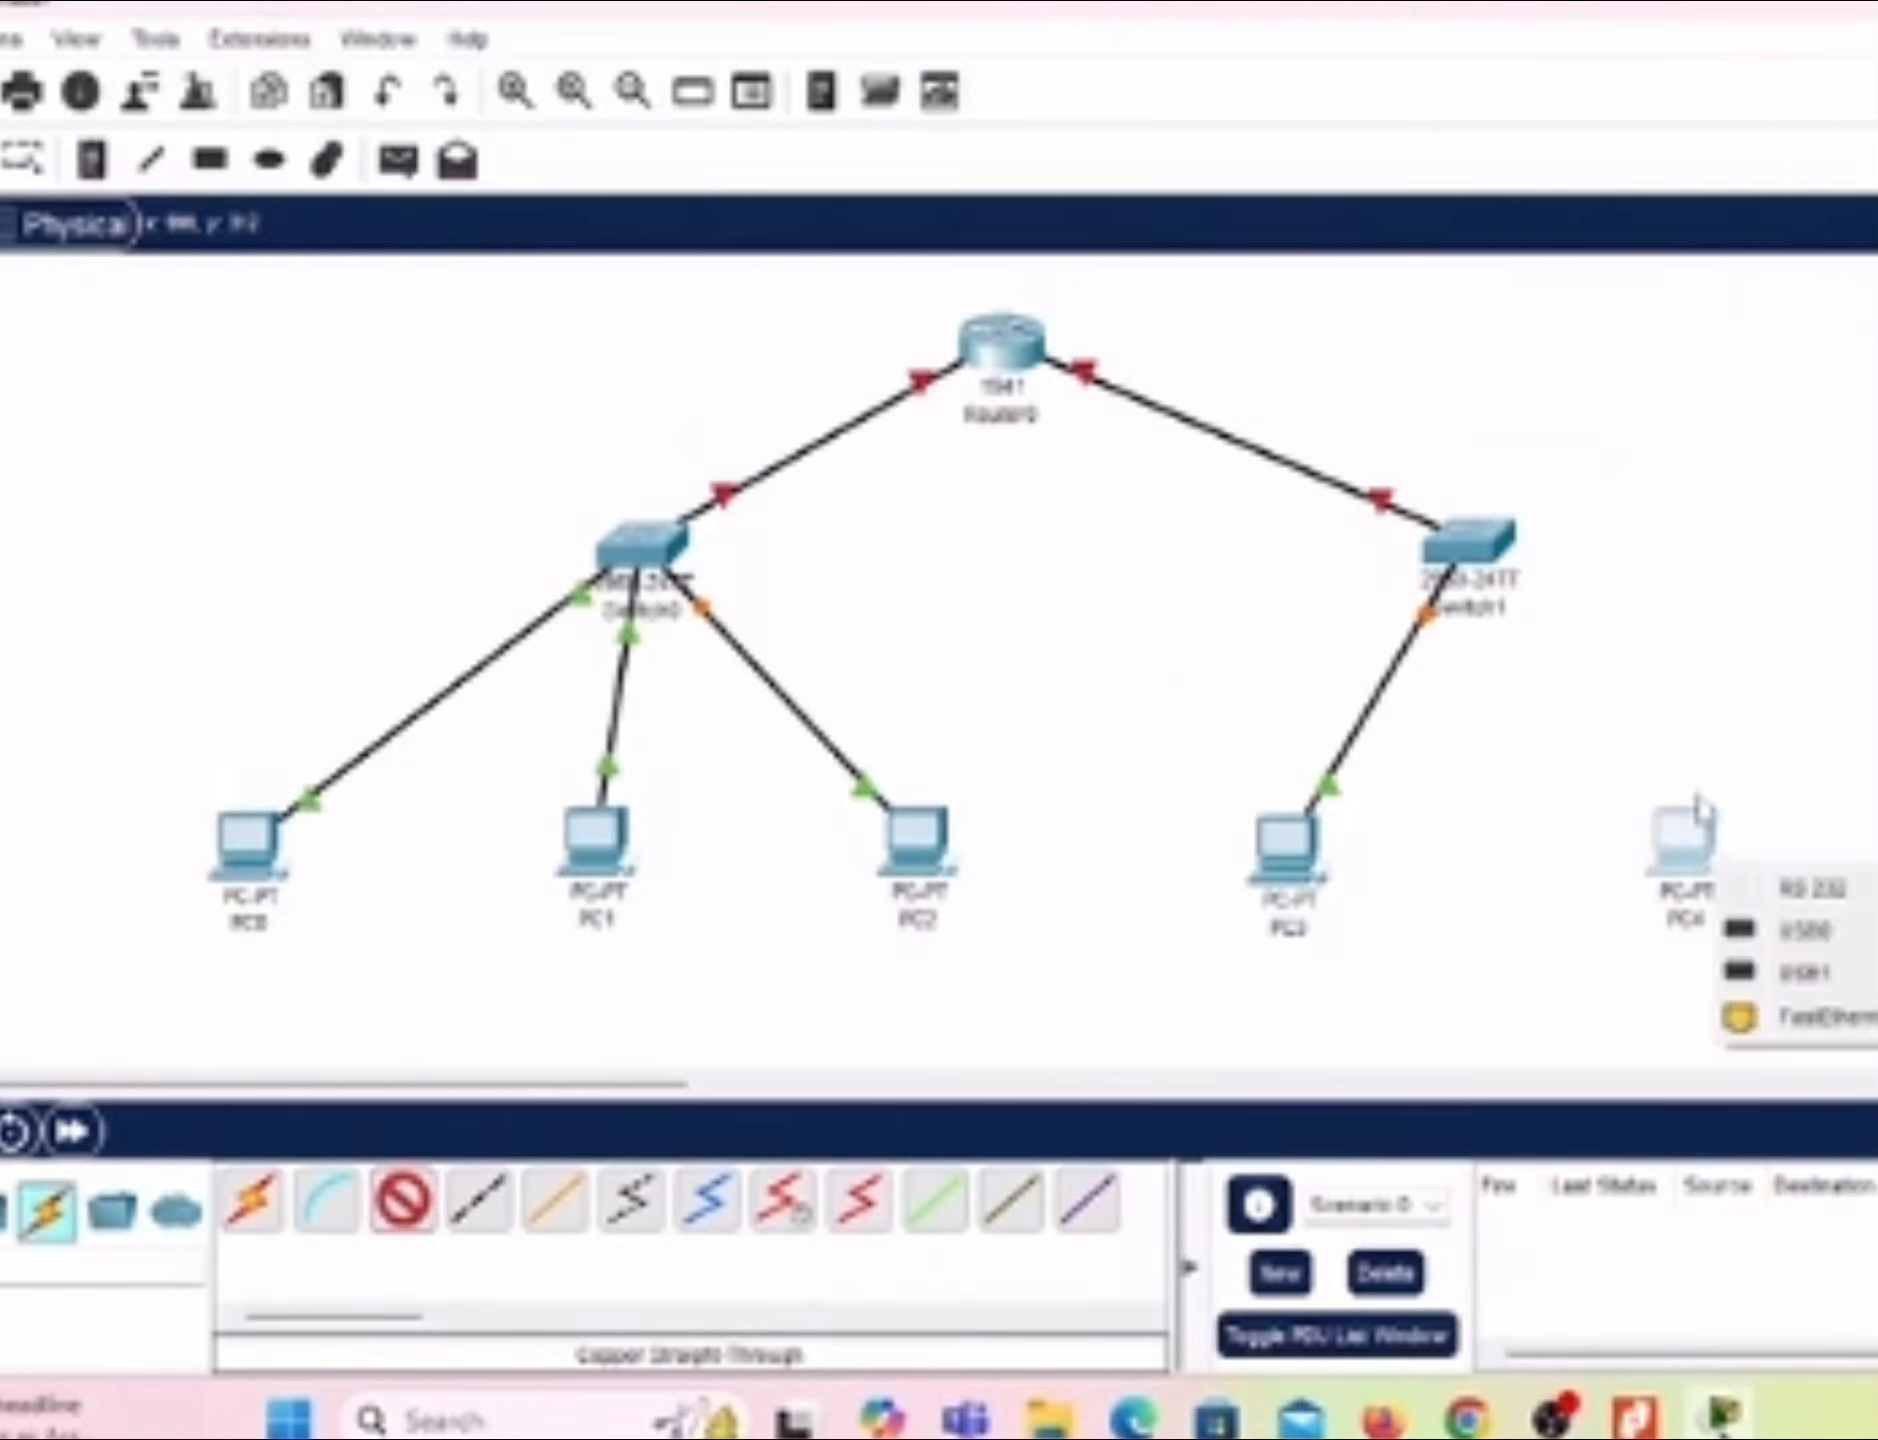
pyautogui.click(1778, 1016)
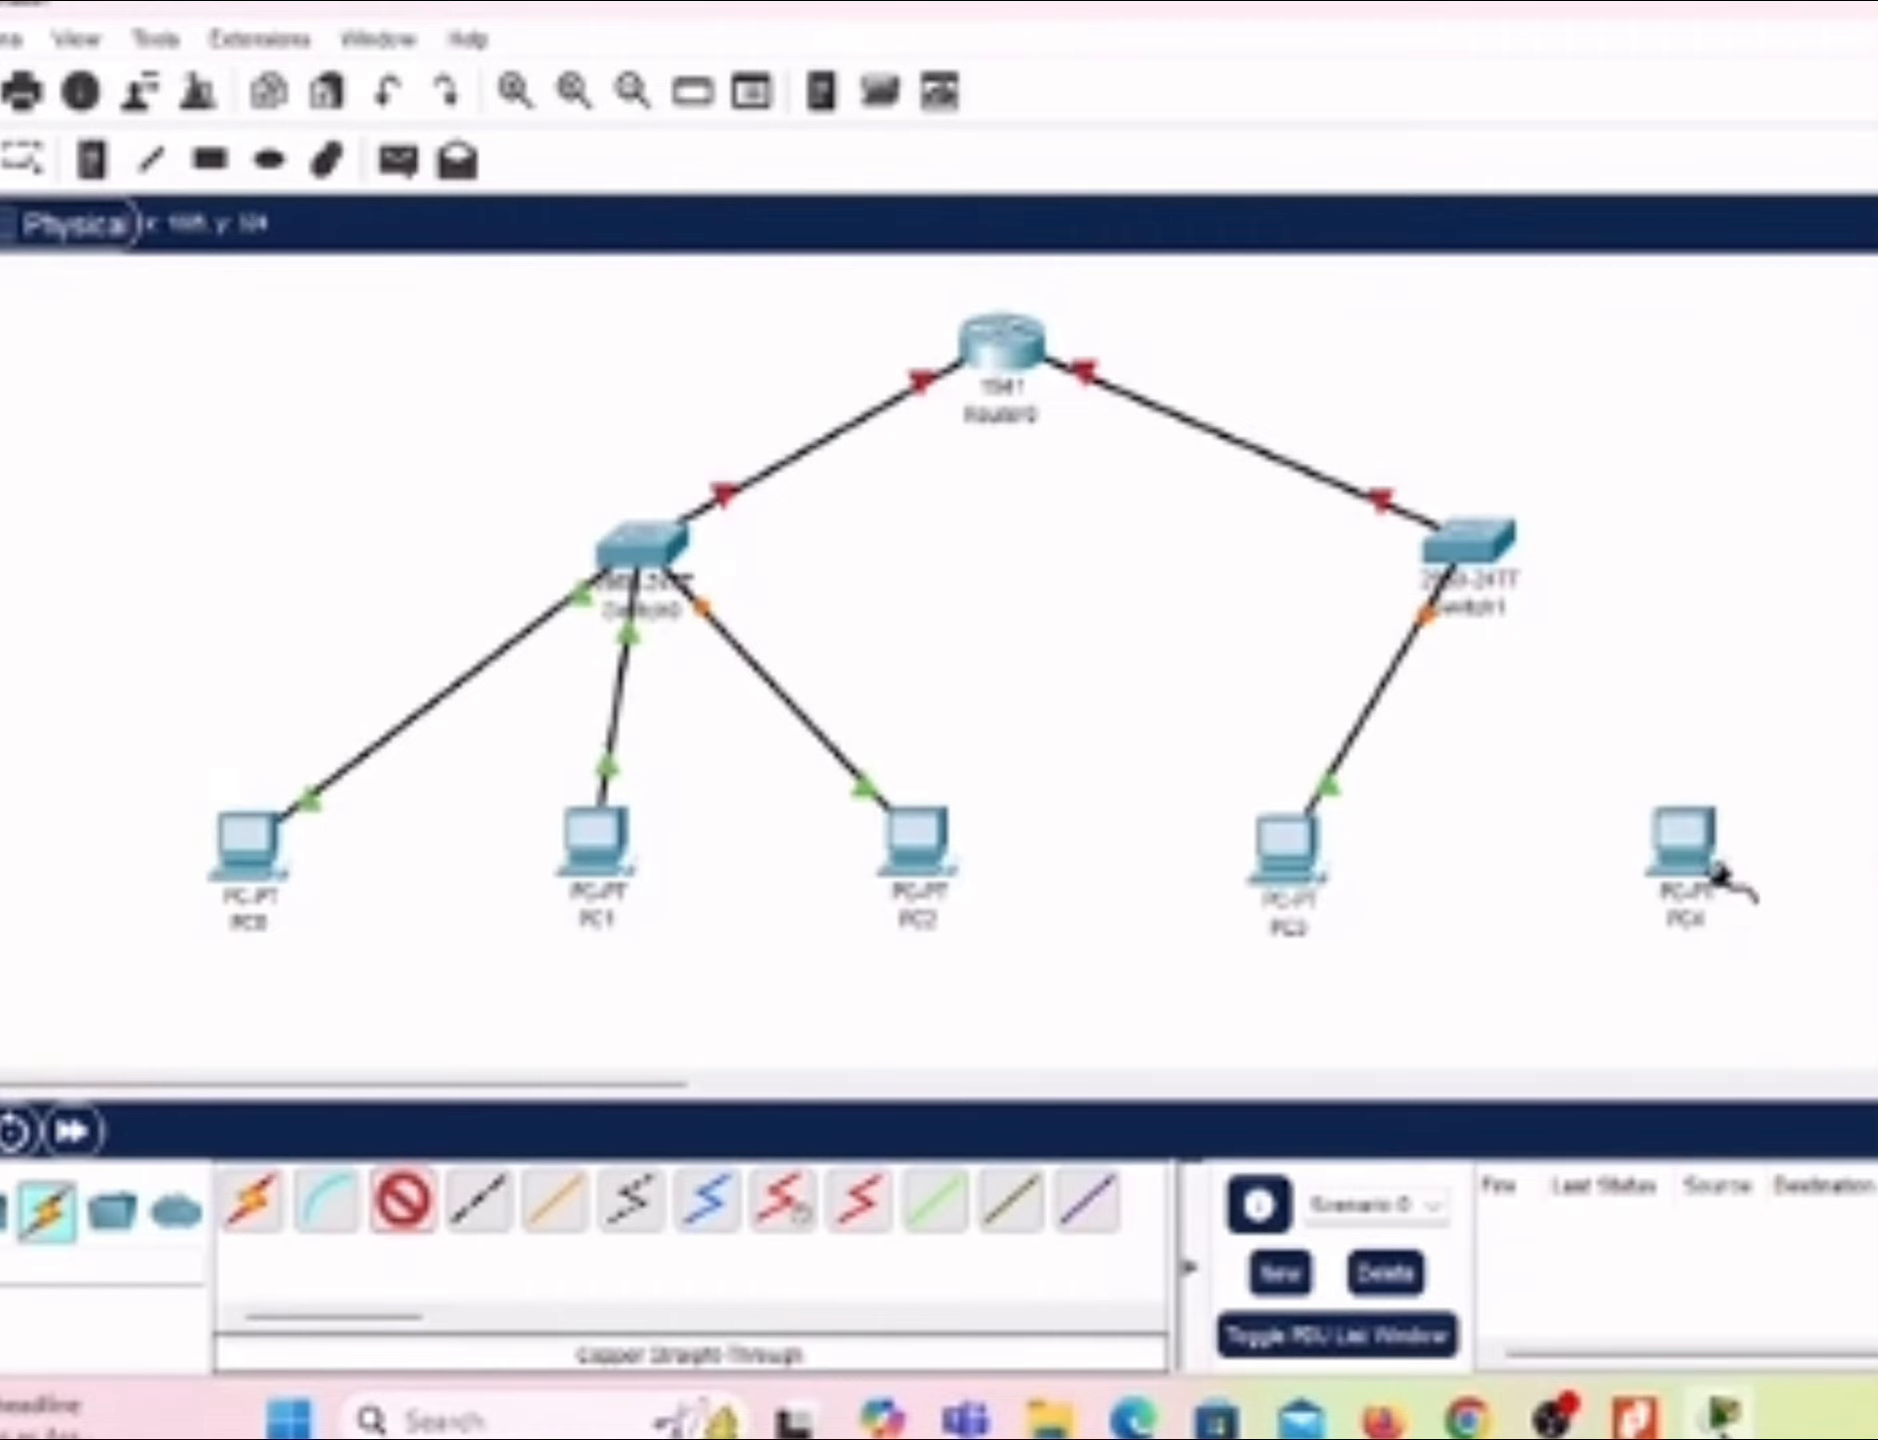
pyautogui.click(1472, 548)
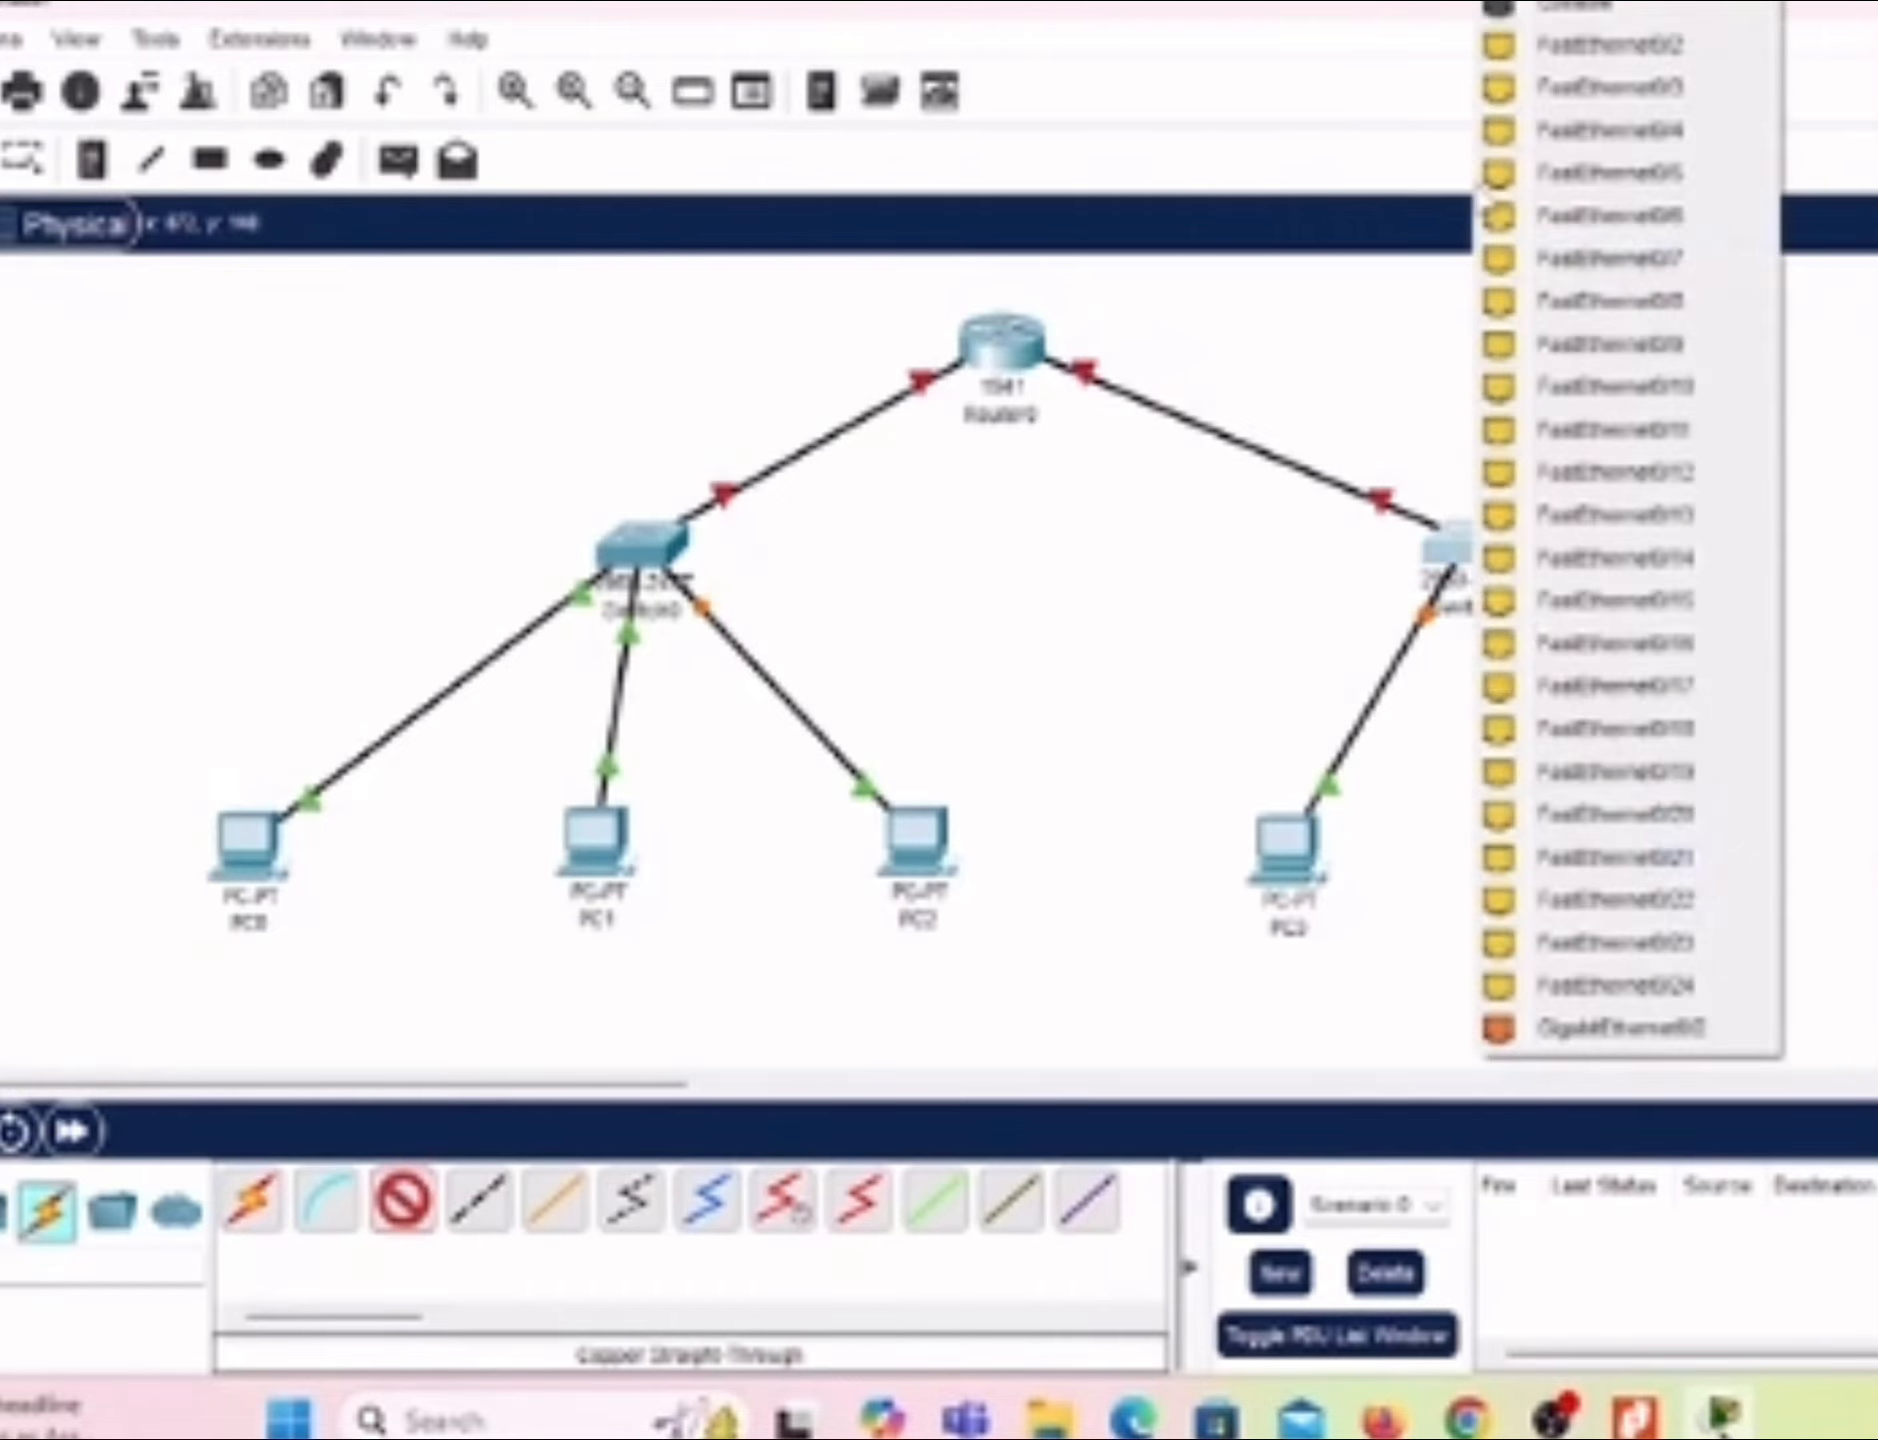
pyautogui.click(1556, 46)
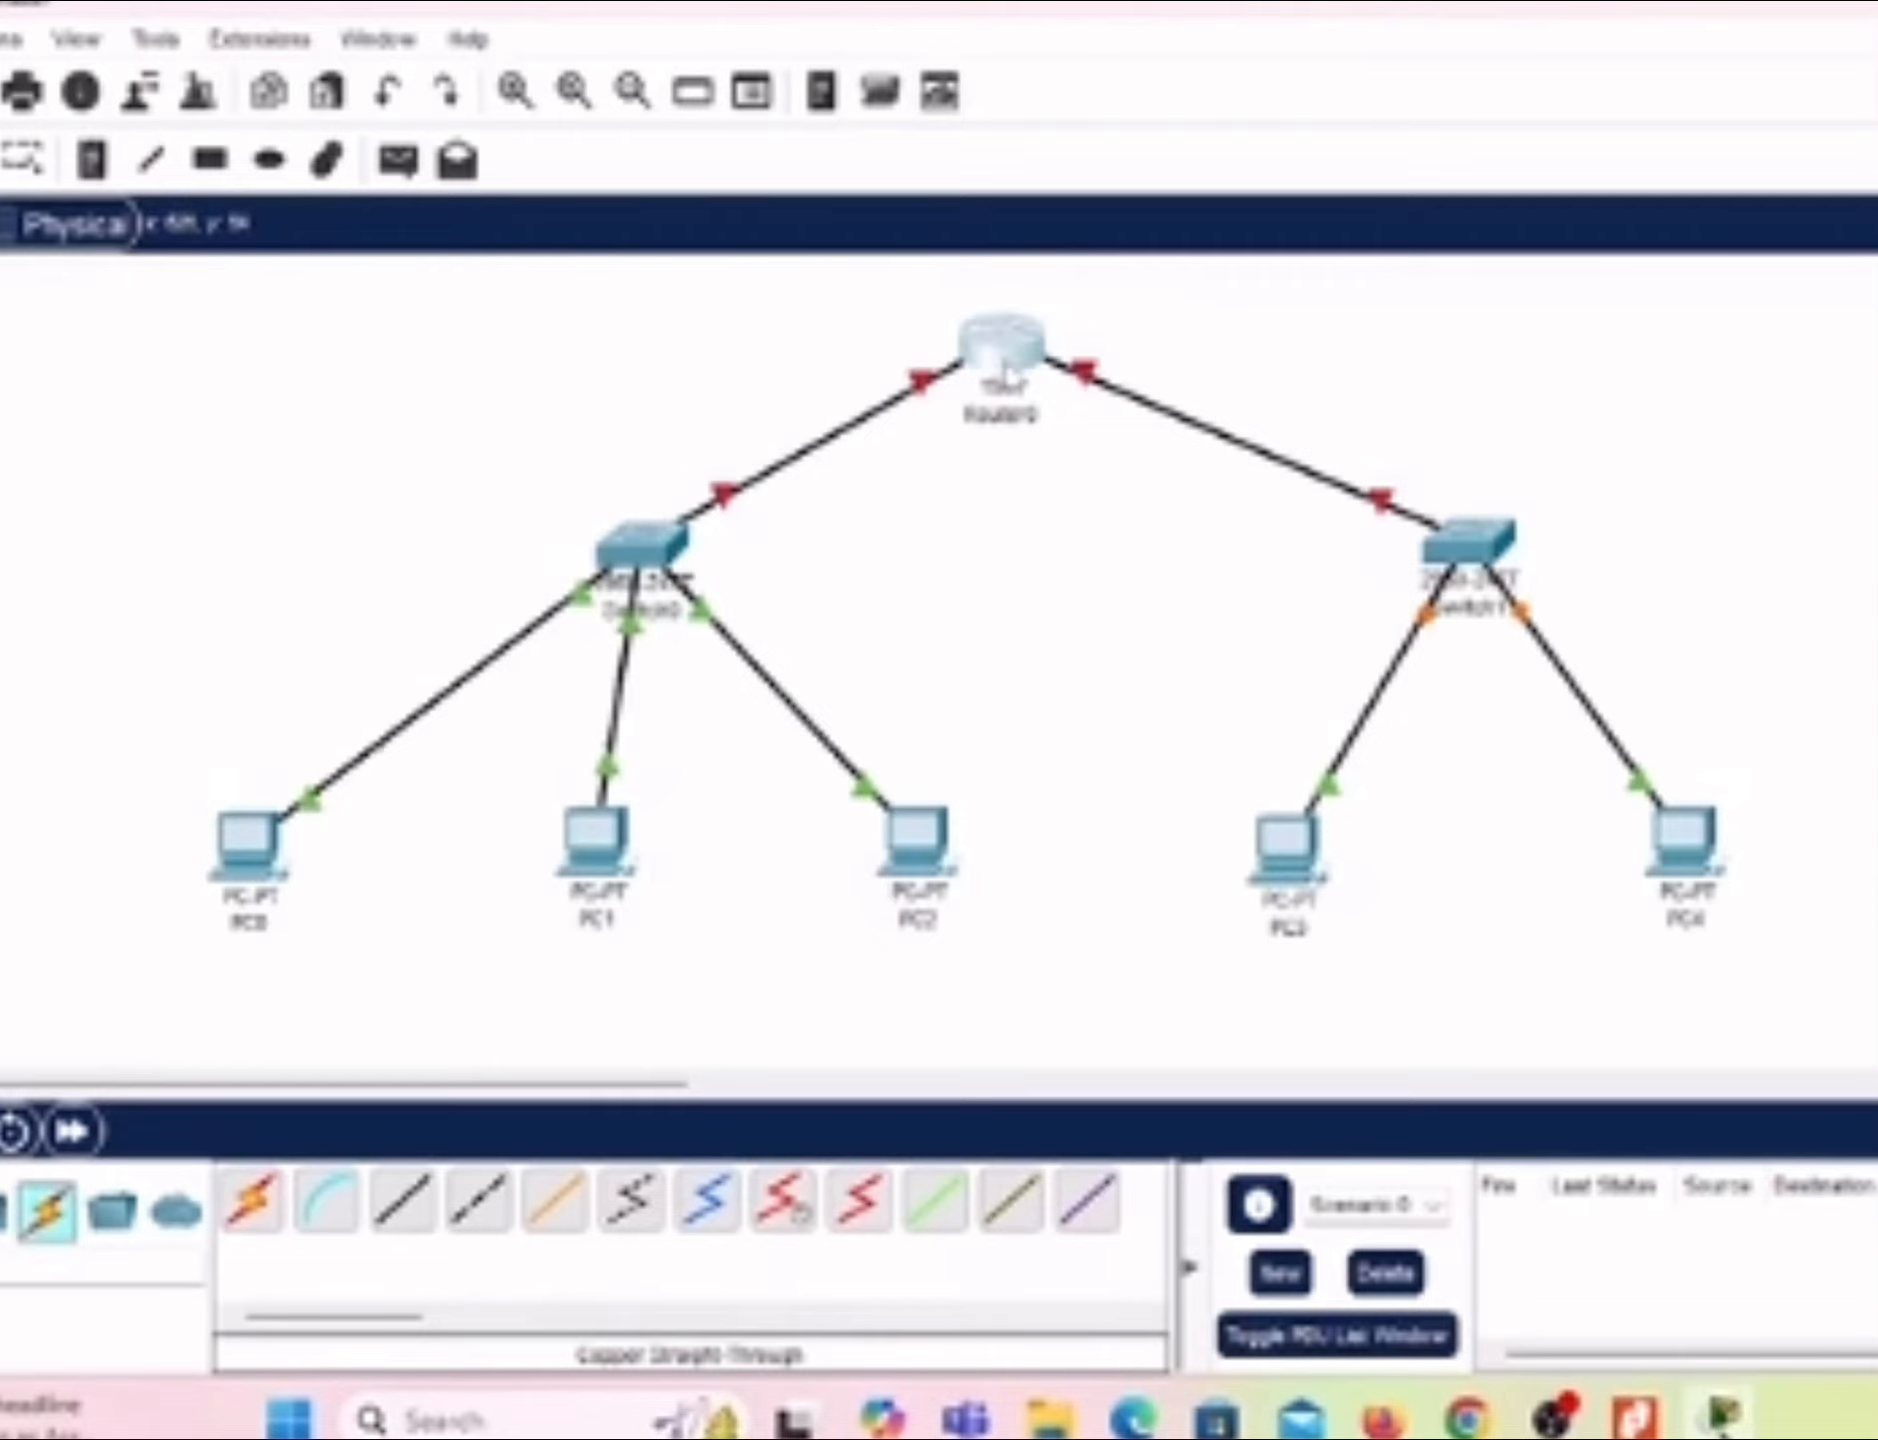
# Step: Open Router0's command-line interface and decline the initial configuration dialog with n to reach the router prompt
pyautogui.click(1003, 372)
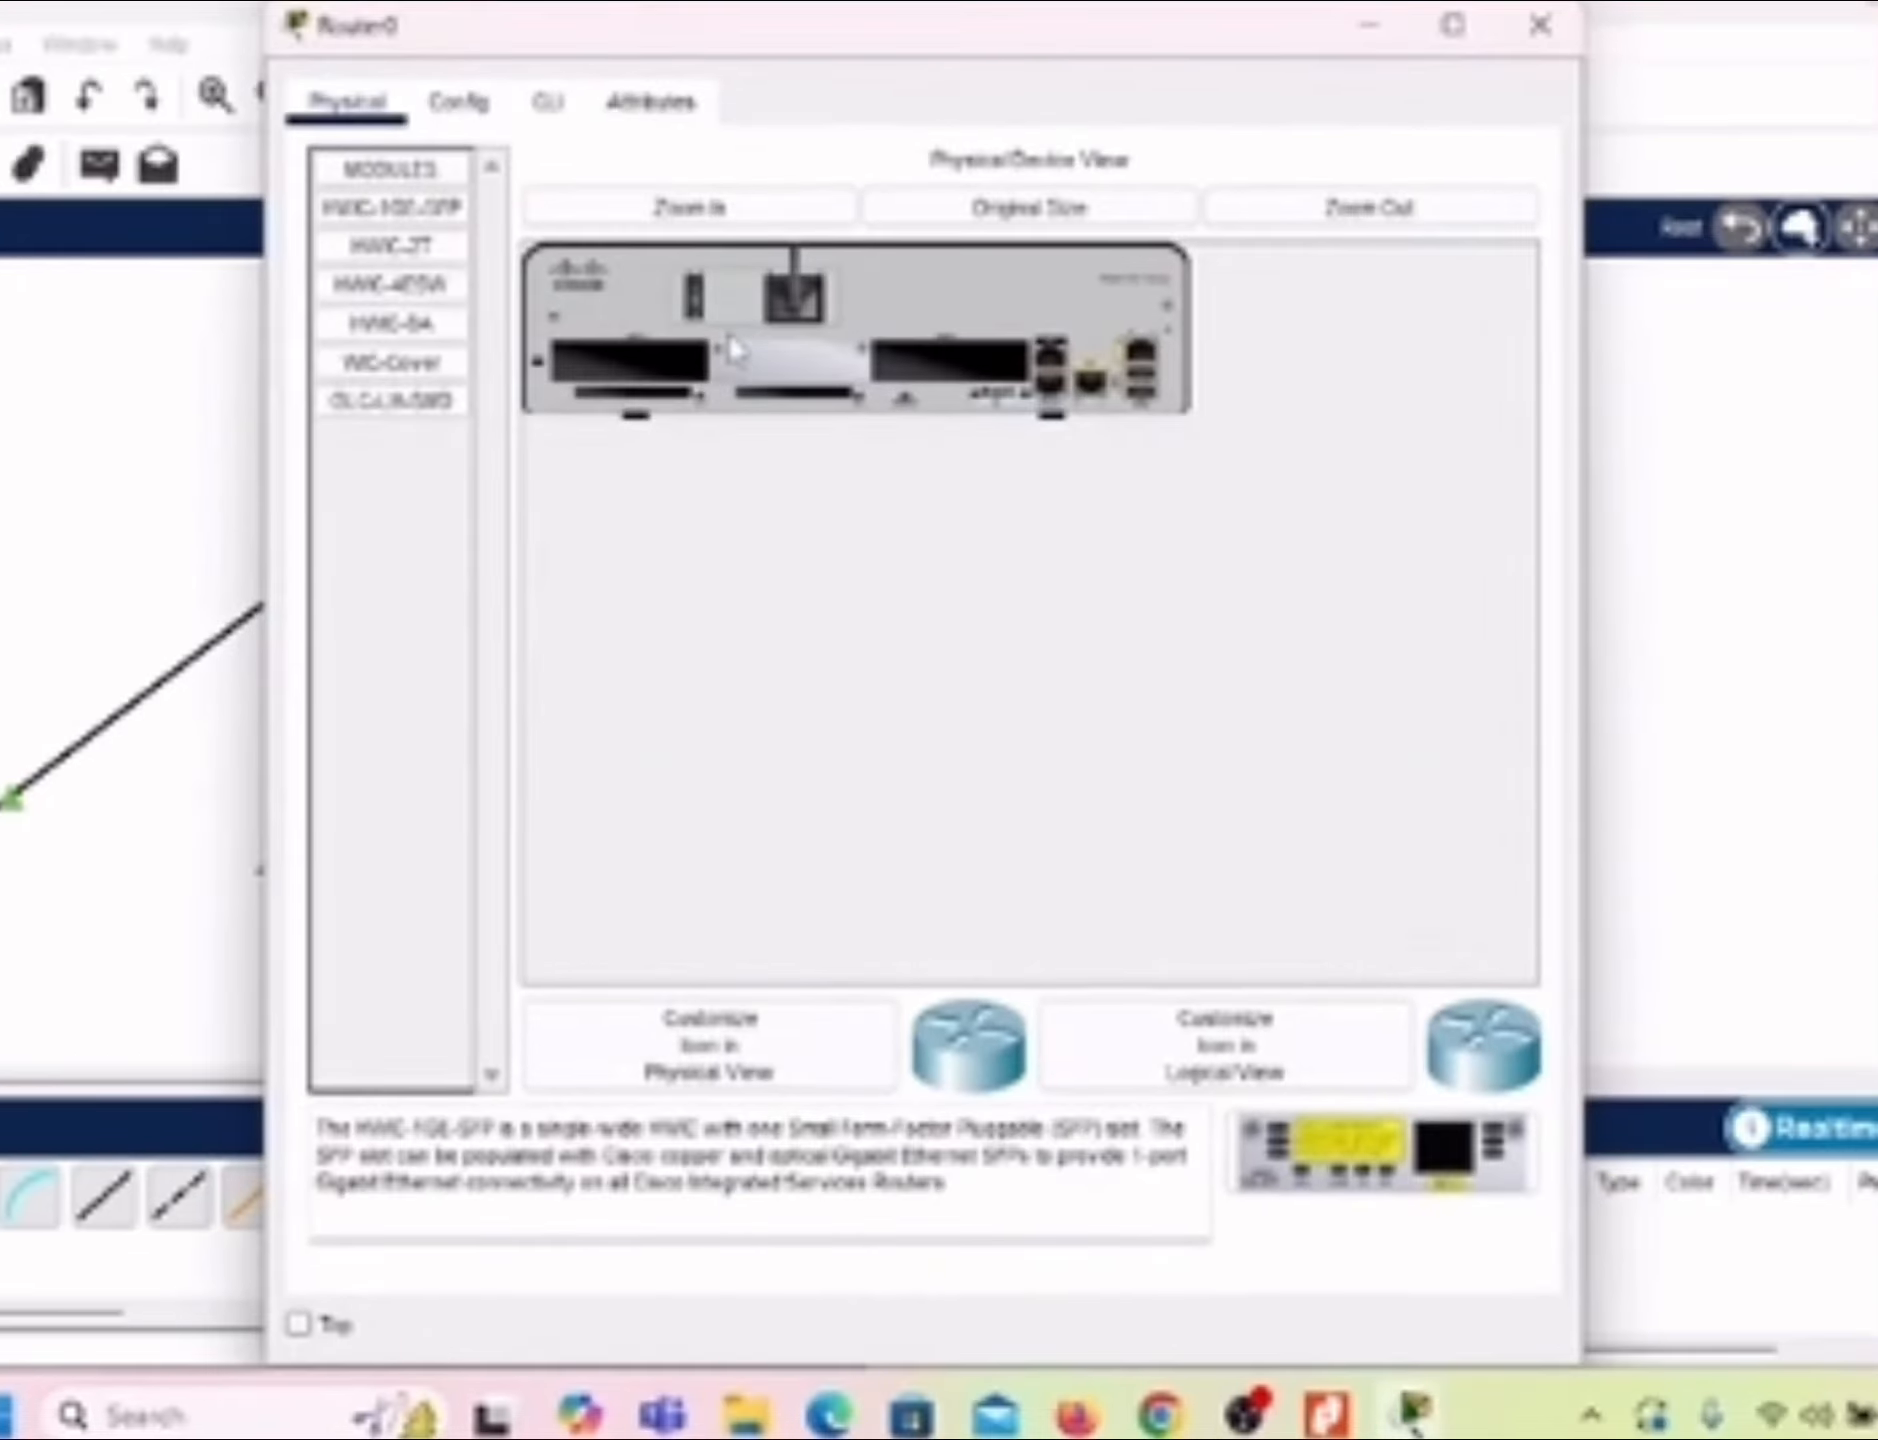
pyautogui.click(549, 108)
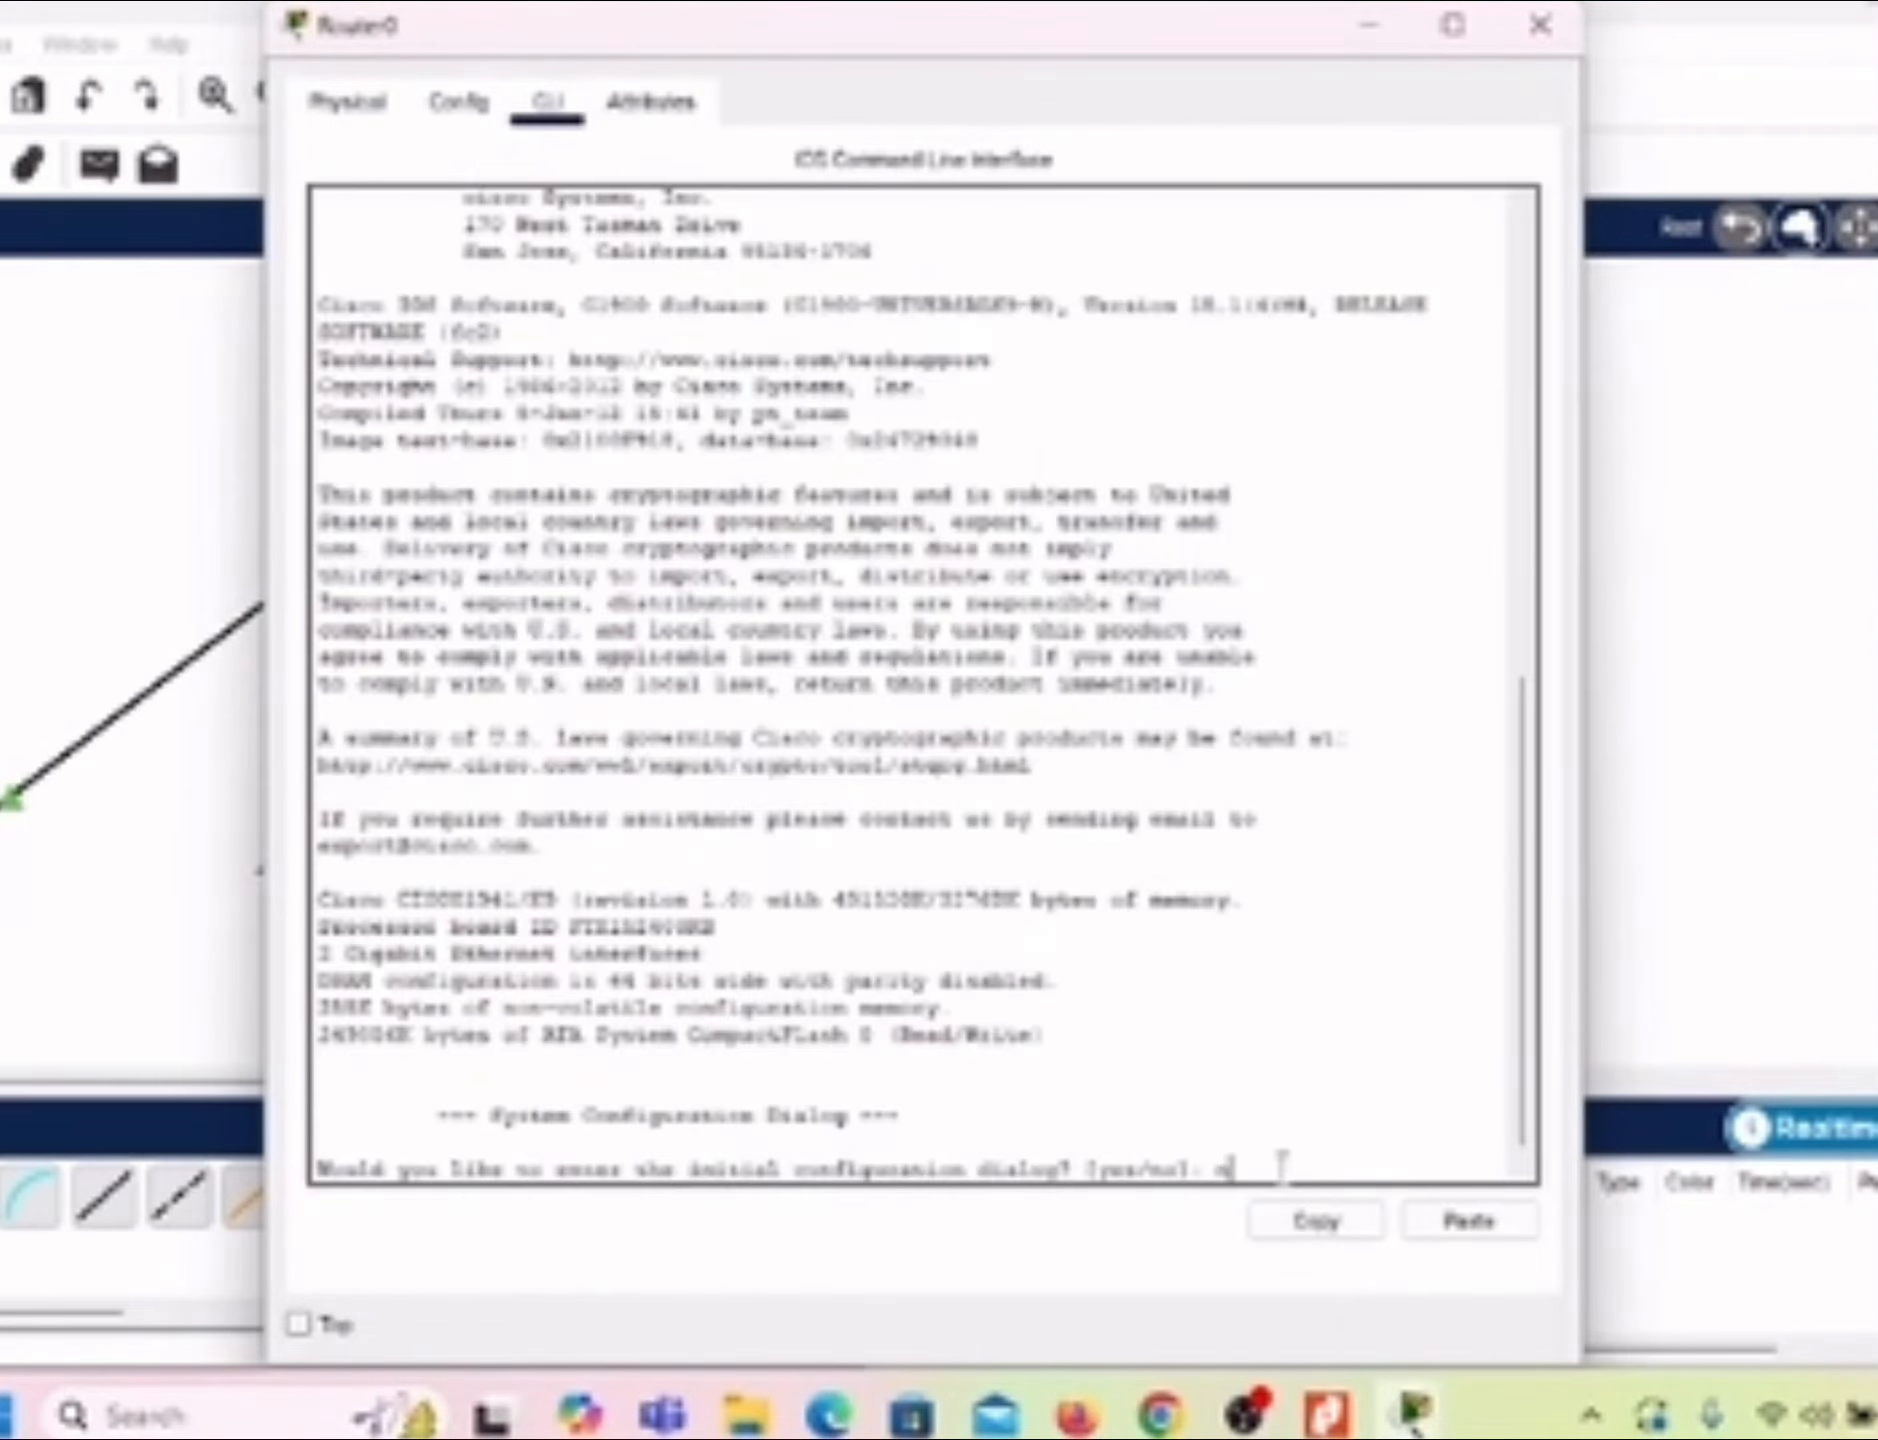
pyautogui.write('n')
pyautogui.press('Return')
pyautogui.press('Return')
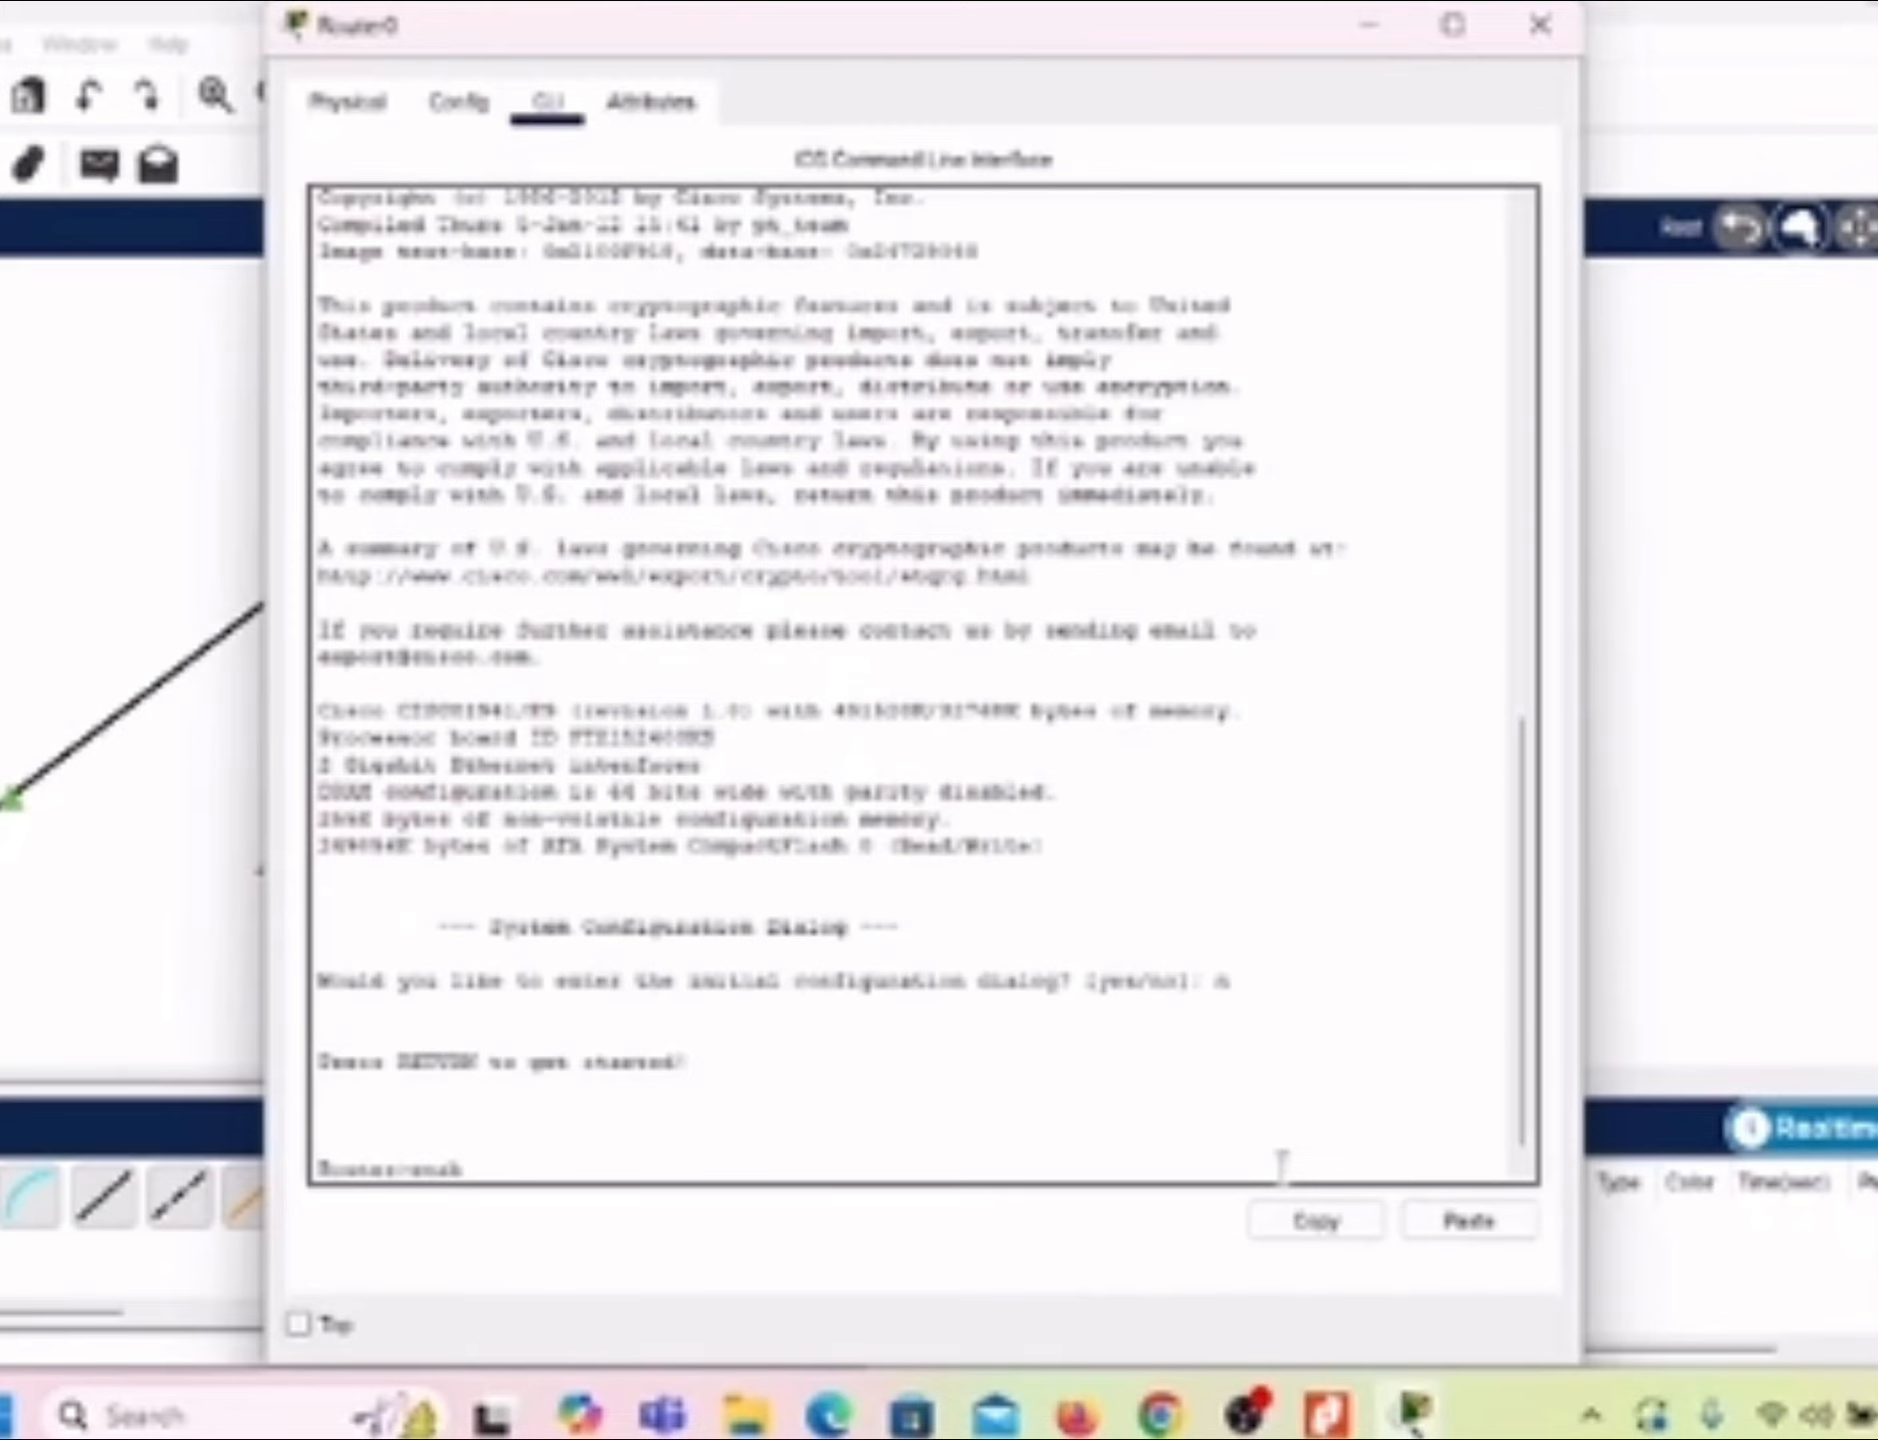
# Step: Enter privileged mode on Router0 with enable, and global configuration mode with config t
pyautogui.press('Return')
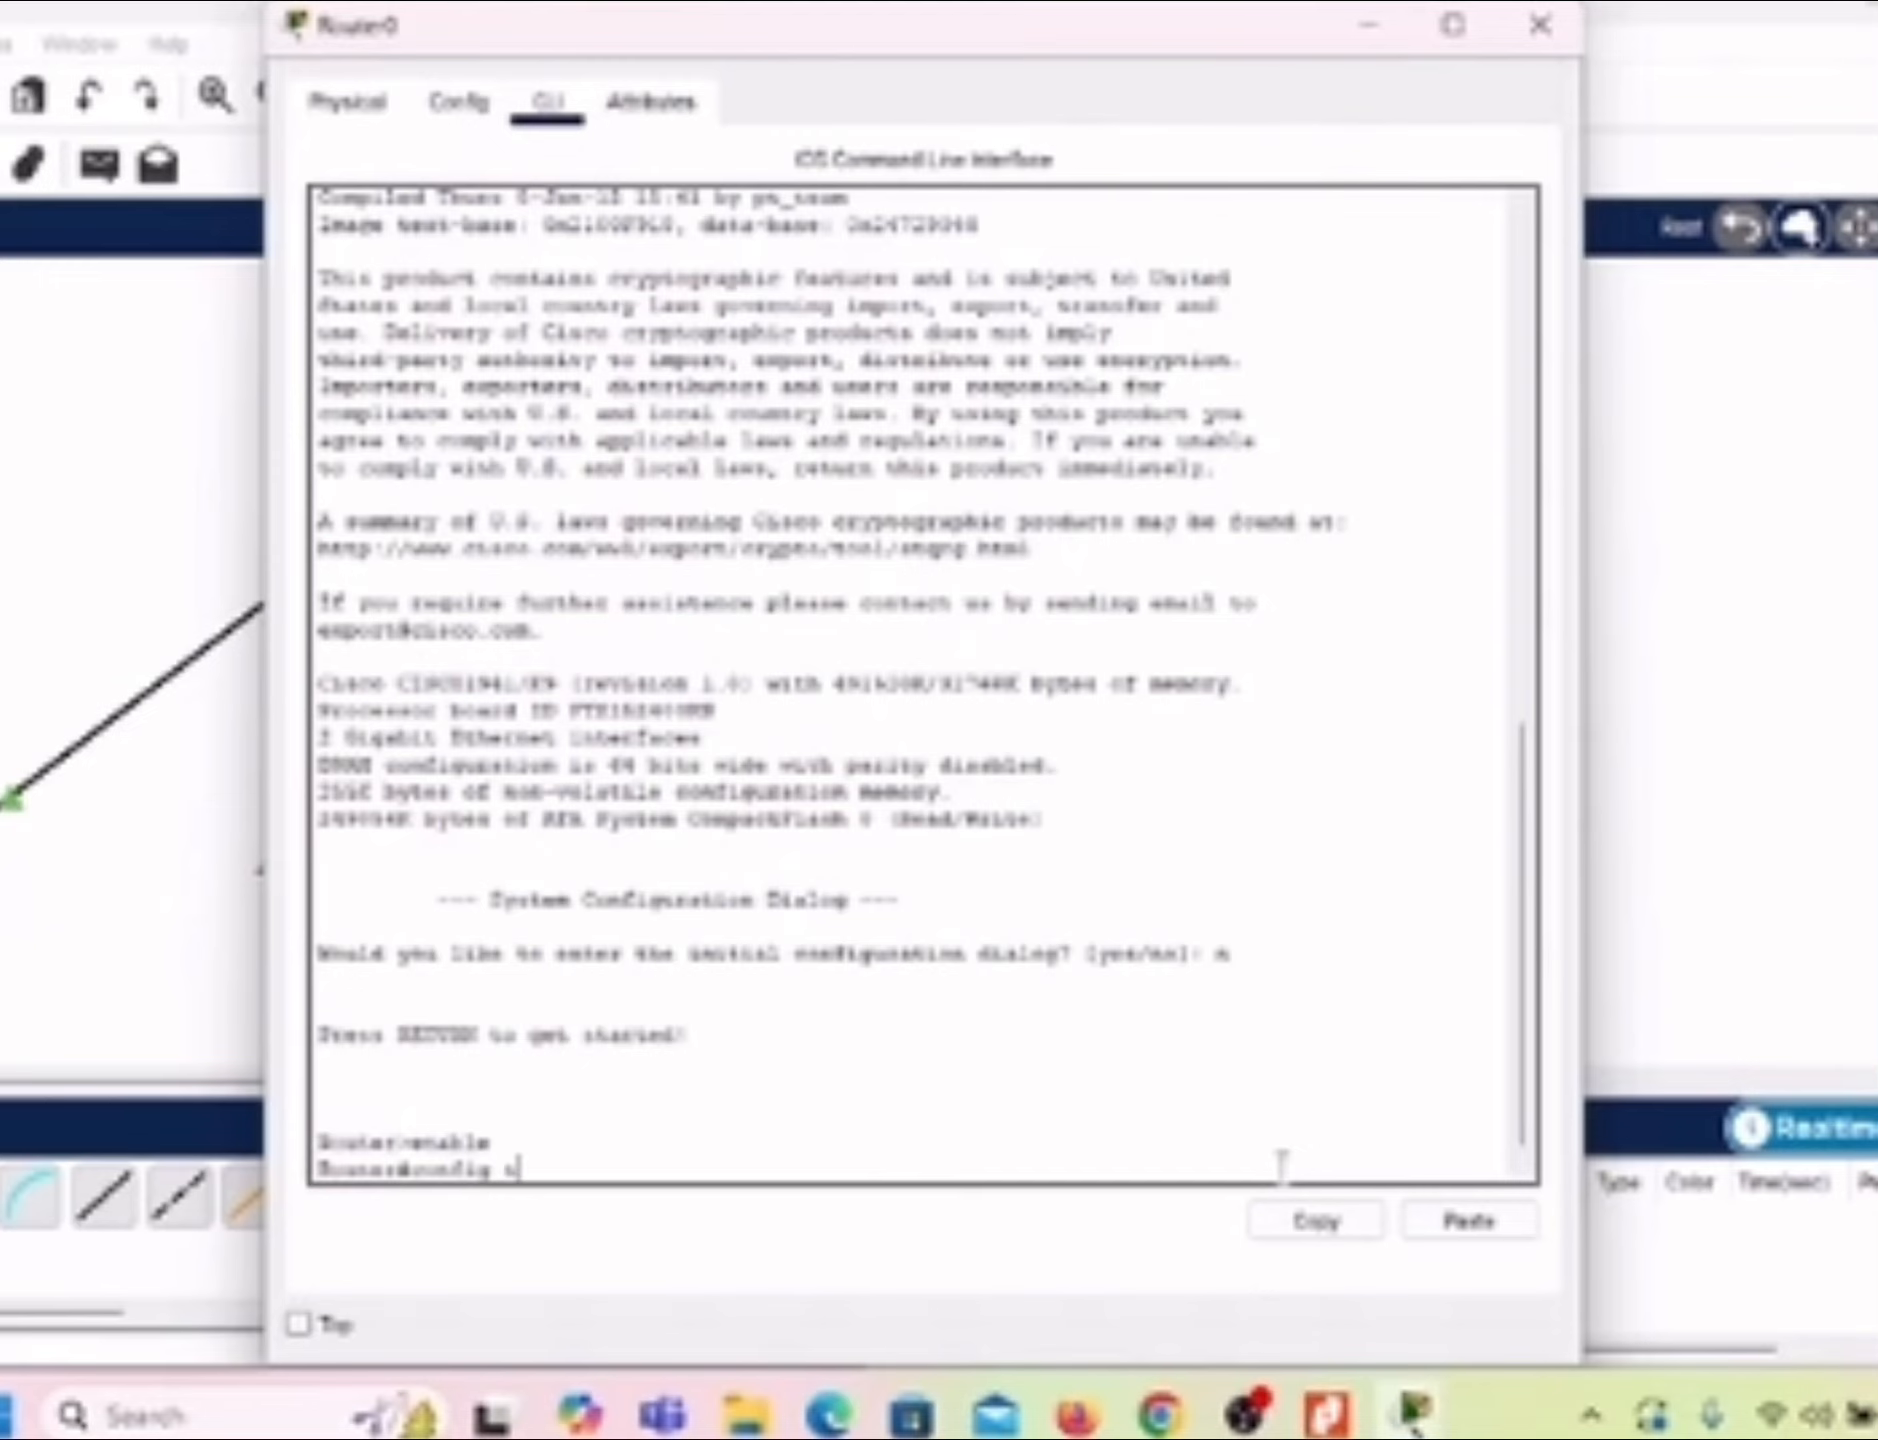
pyautogui.write('config t')
pyautogui.press('Return')
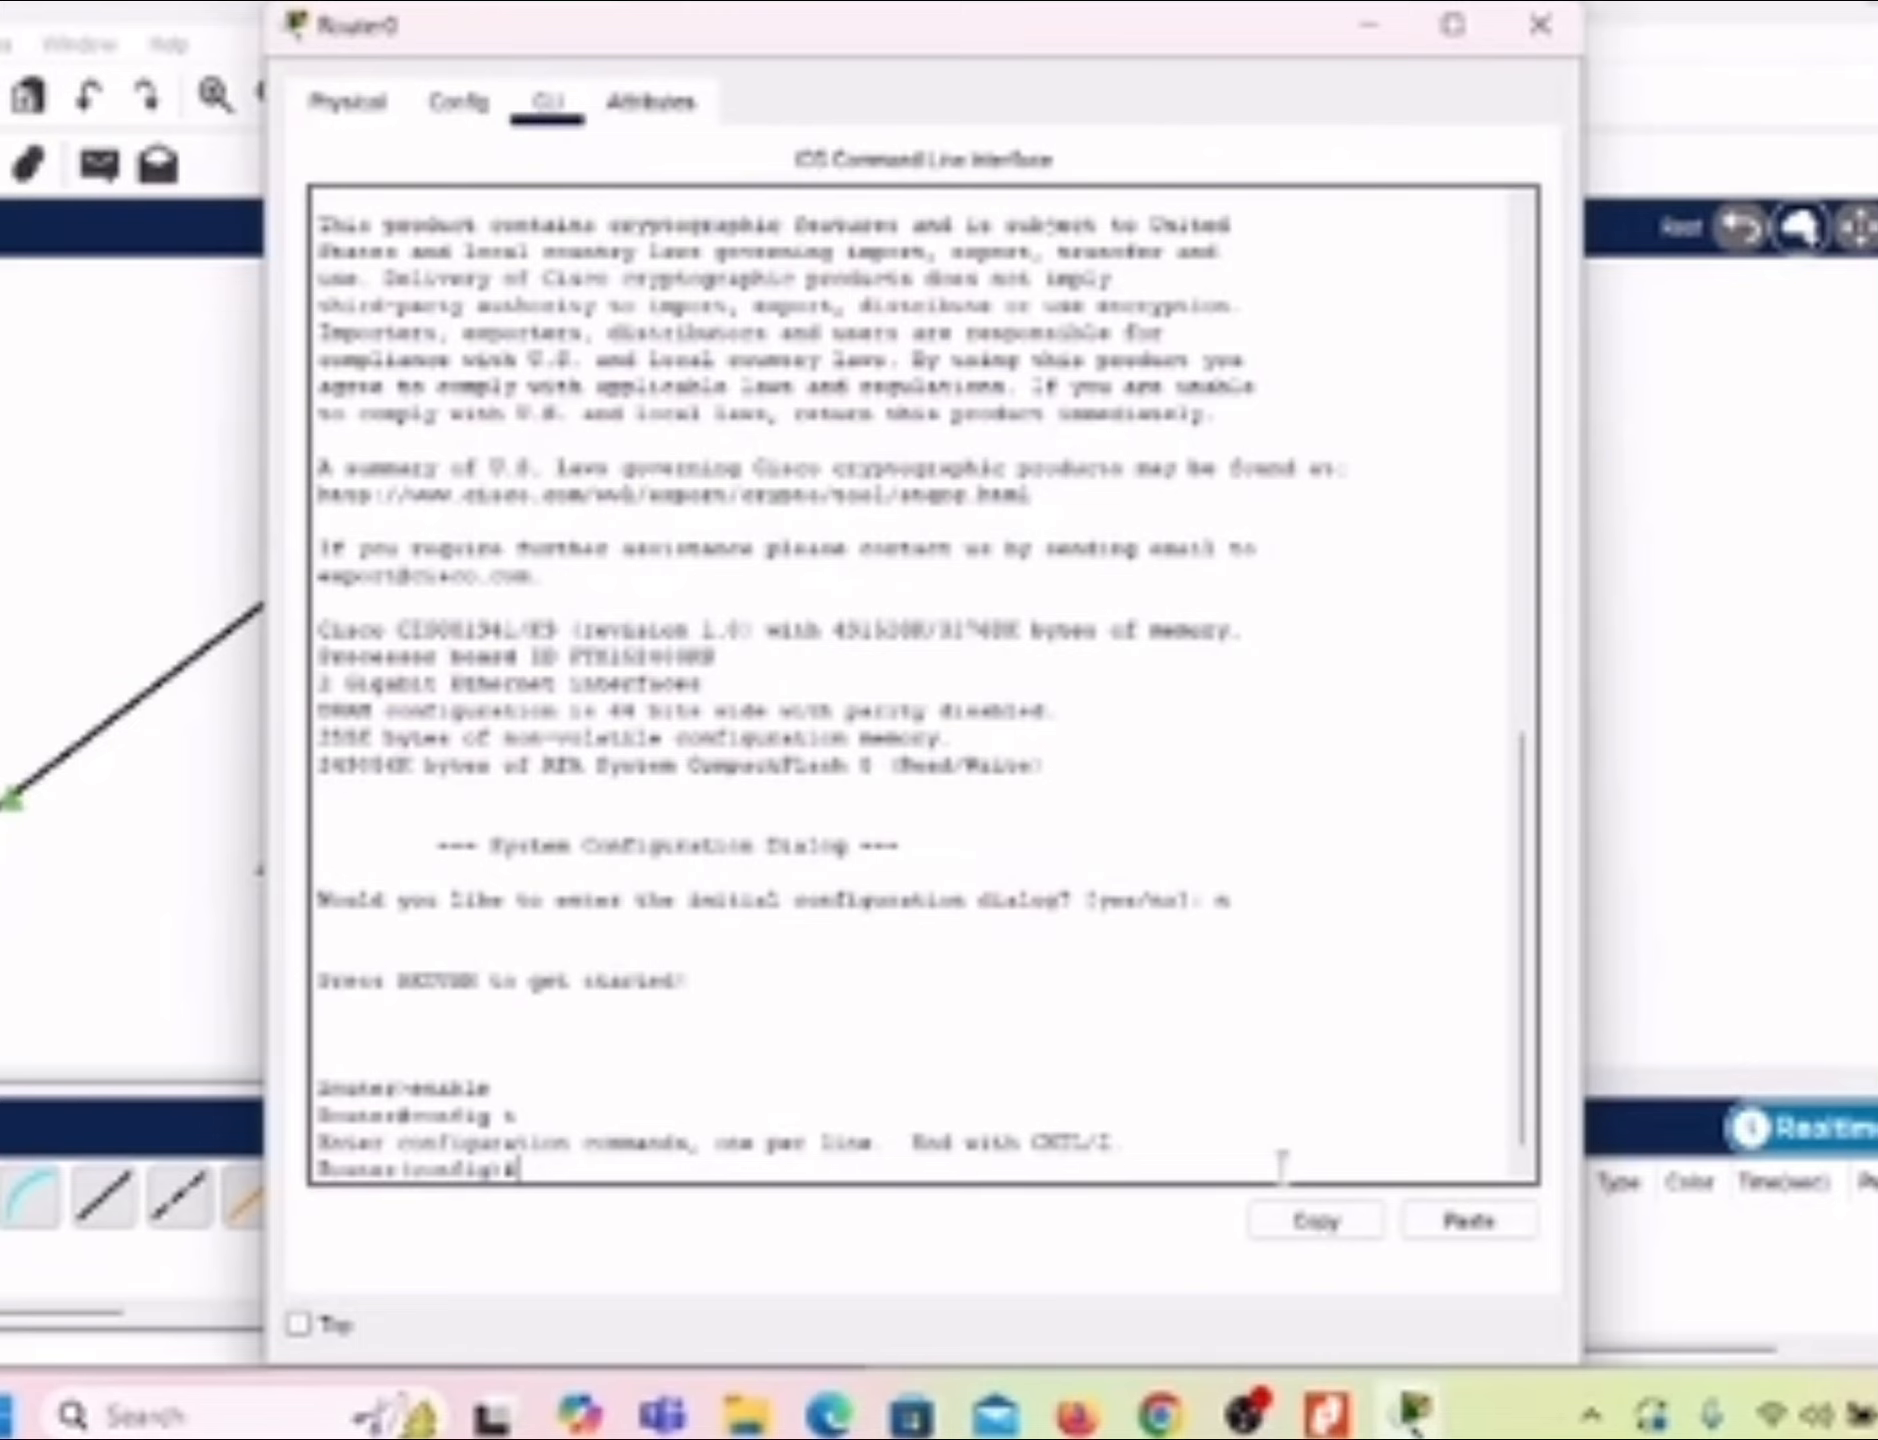
# Step: Enter configuration of line console 0 on Router0 and set the console password
pyautogui.write('line console 0')
pyautogui.press('Return')
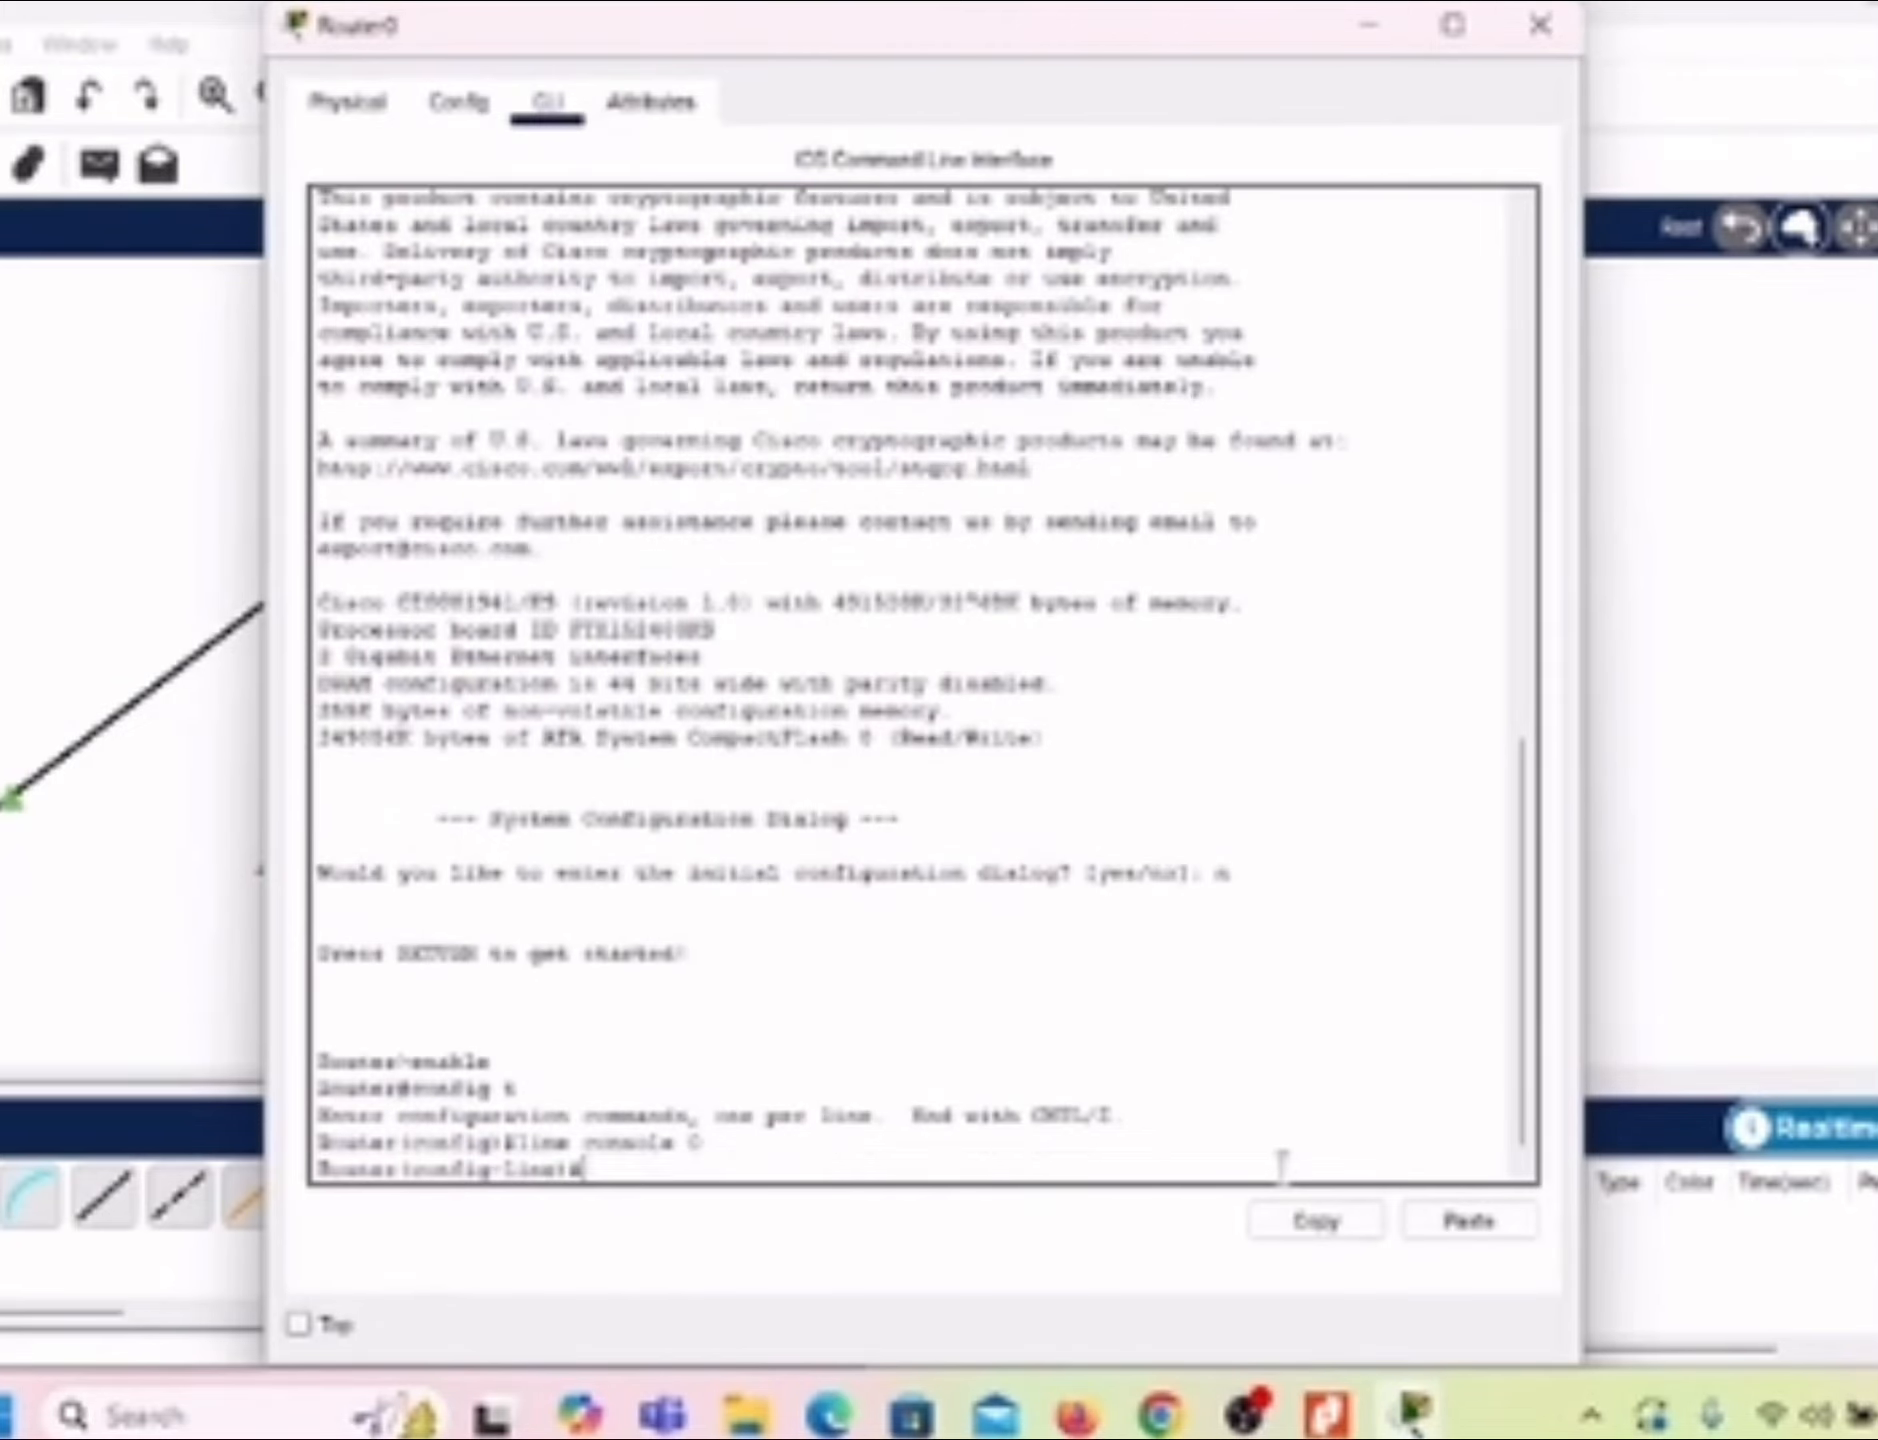
pyautogui.write('password grityfinsi')
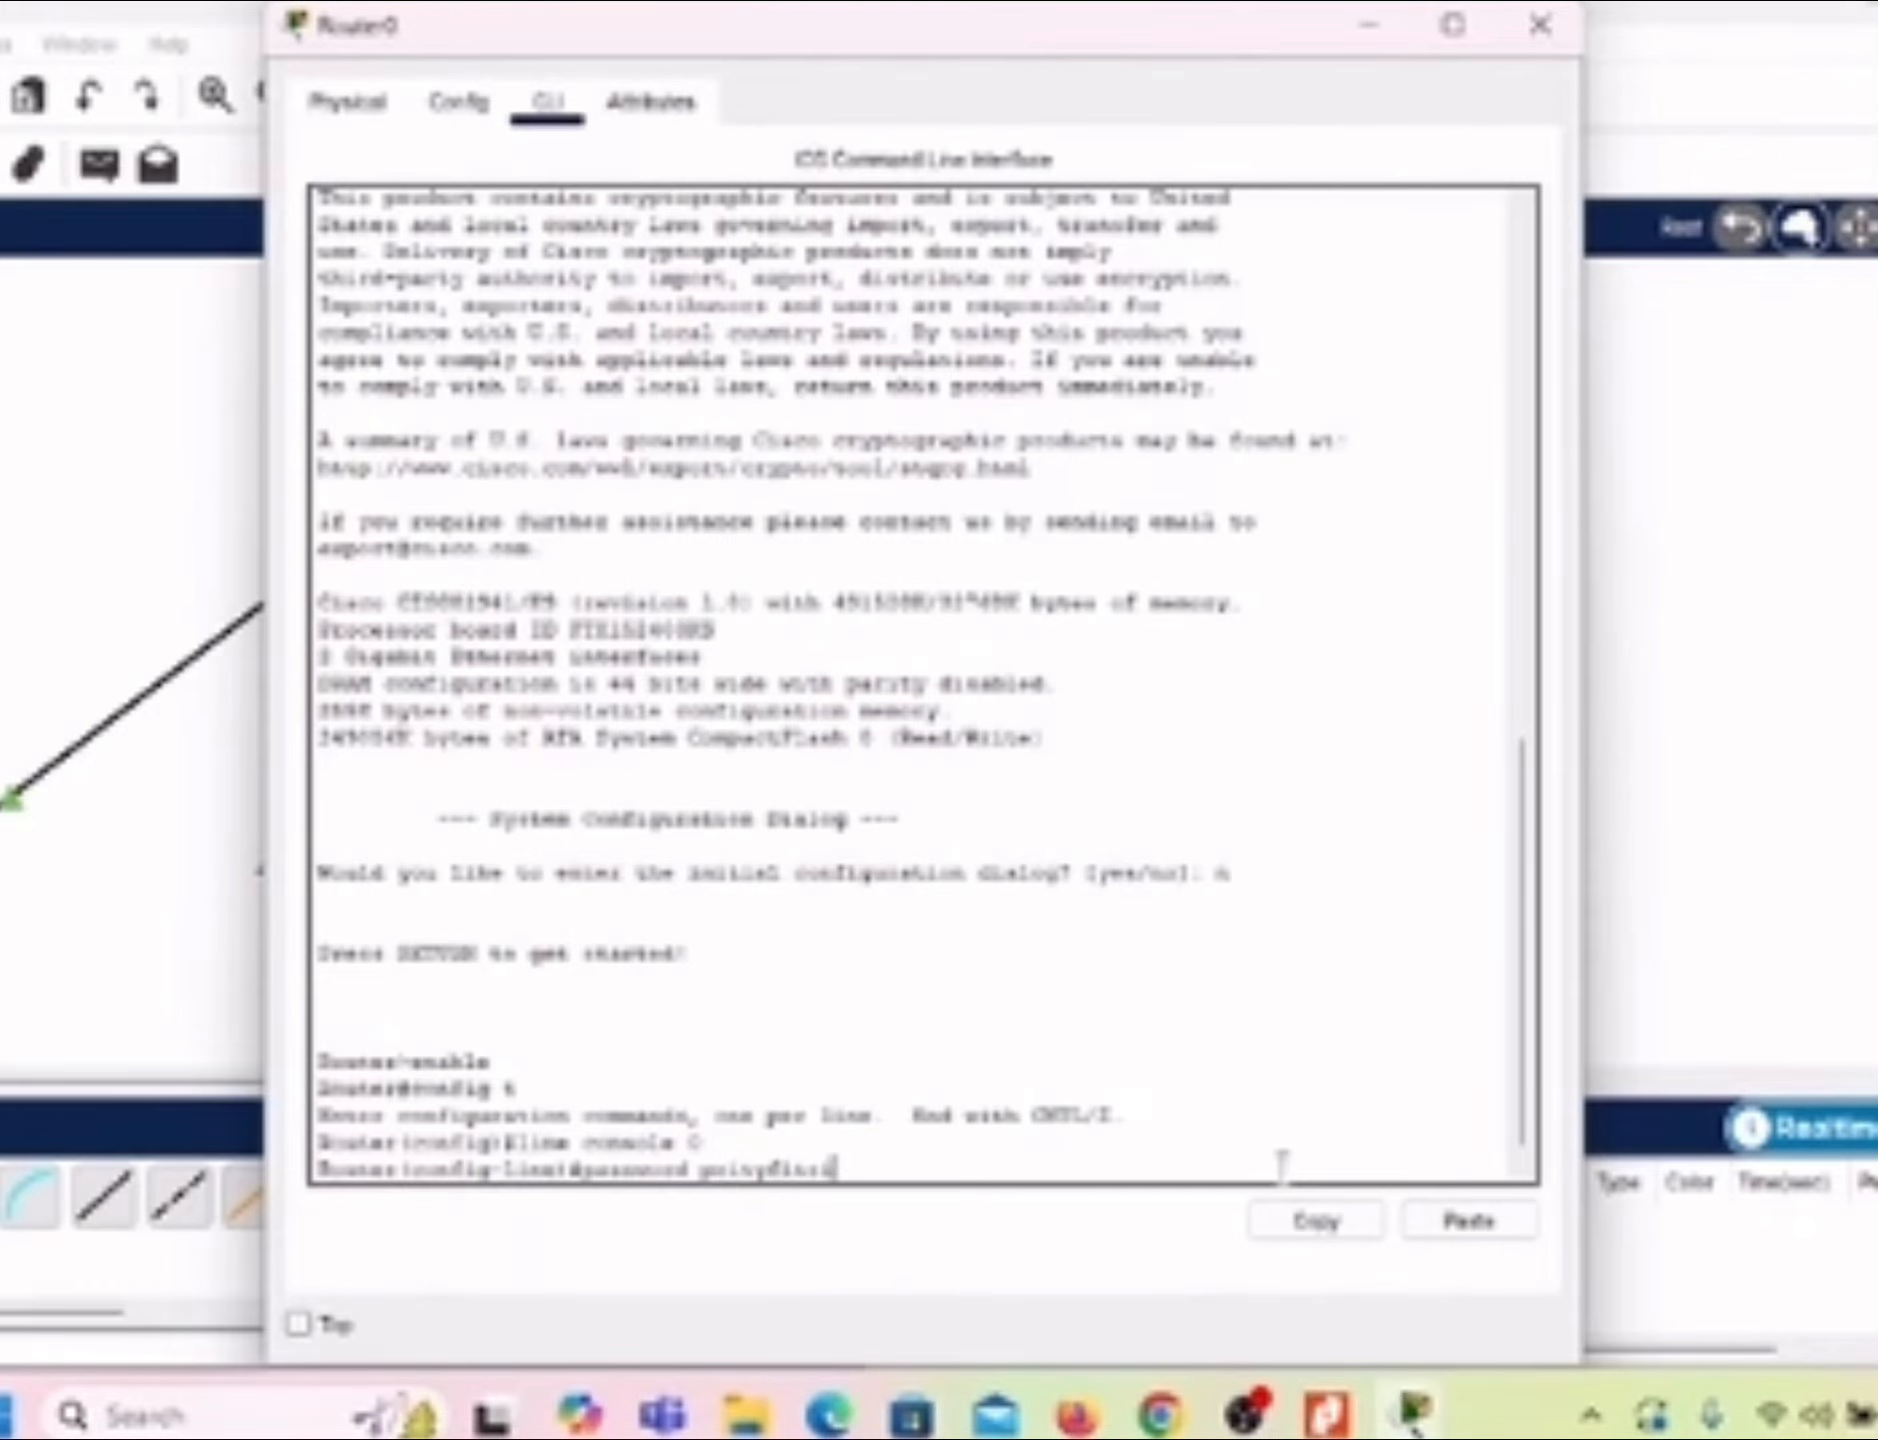
pyautogui.press('Return')
# Step: Enable login on the console line and exit to global configuration mode
pyautogui.write('login')
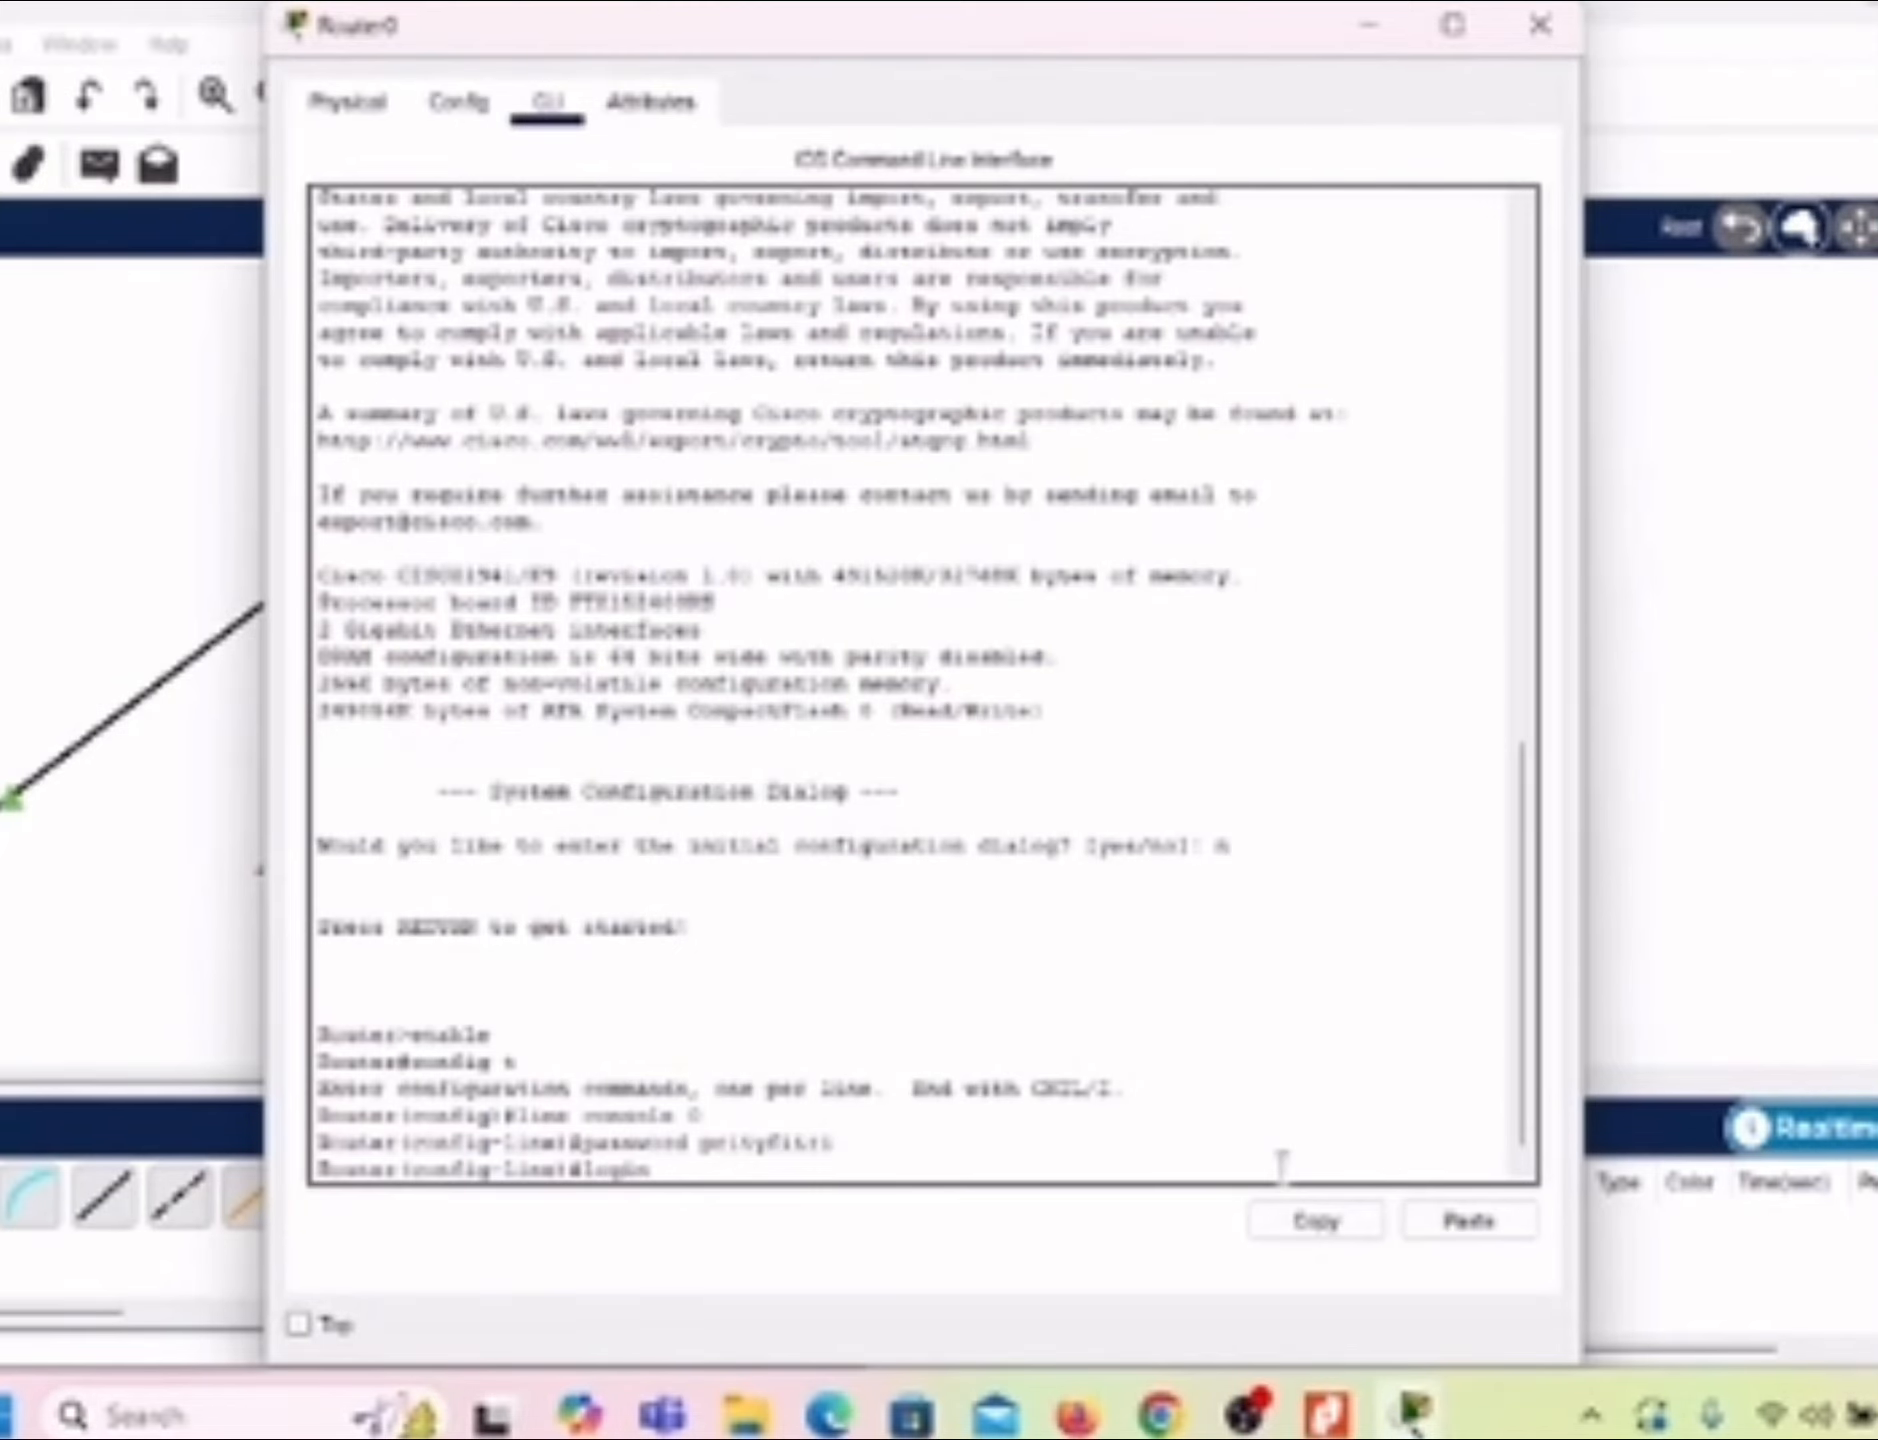
pyautogui.press('Return')
pyautogui.write('exi')
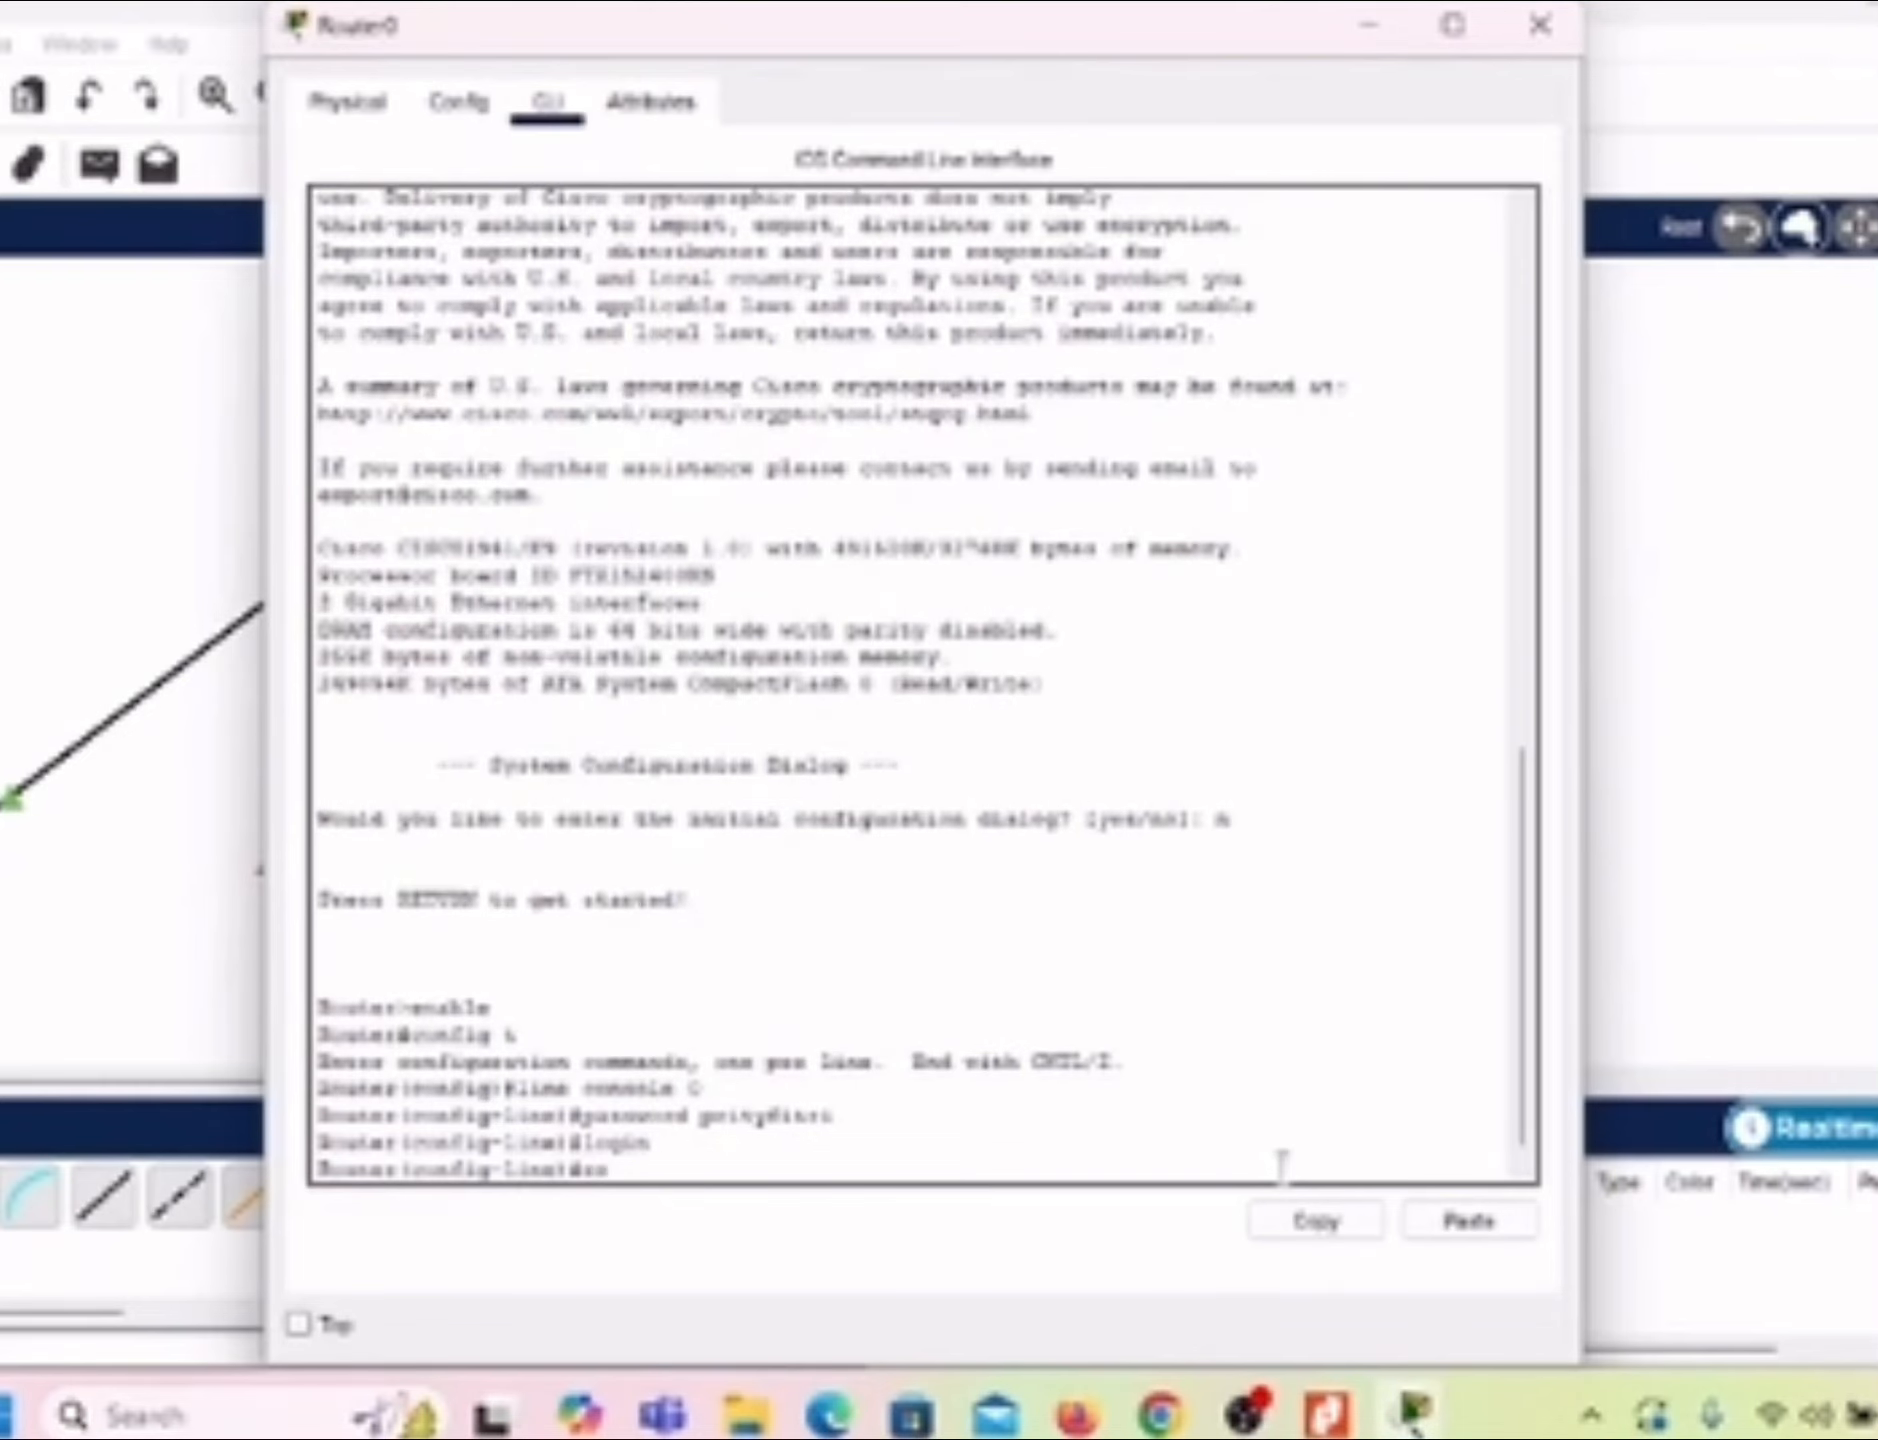
pyautogui.write('t')
pyautogui.press('Return')
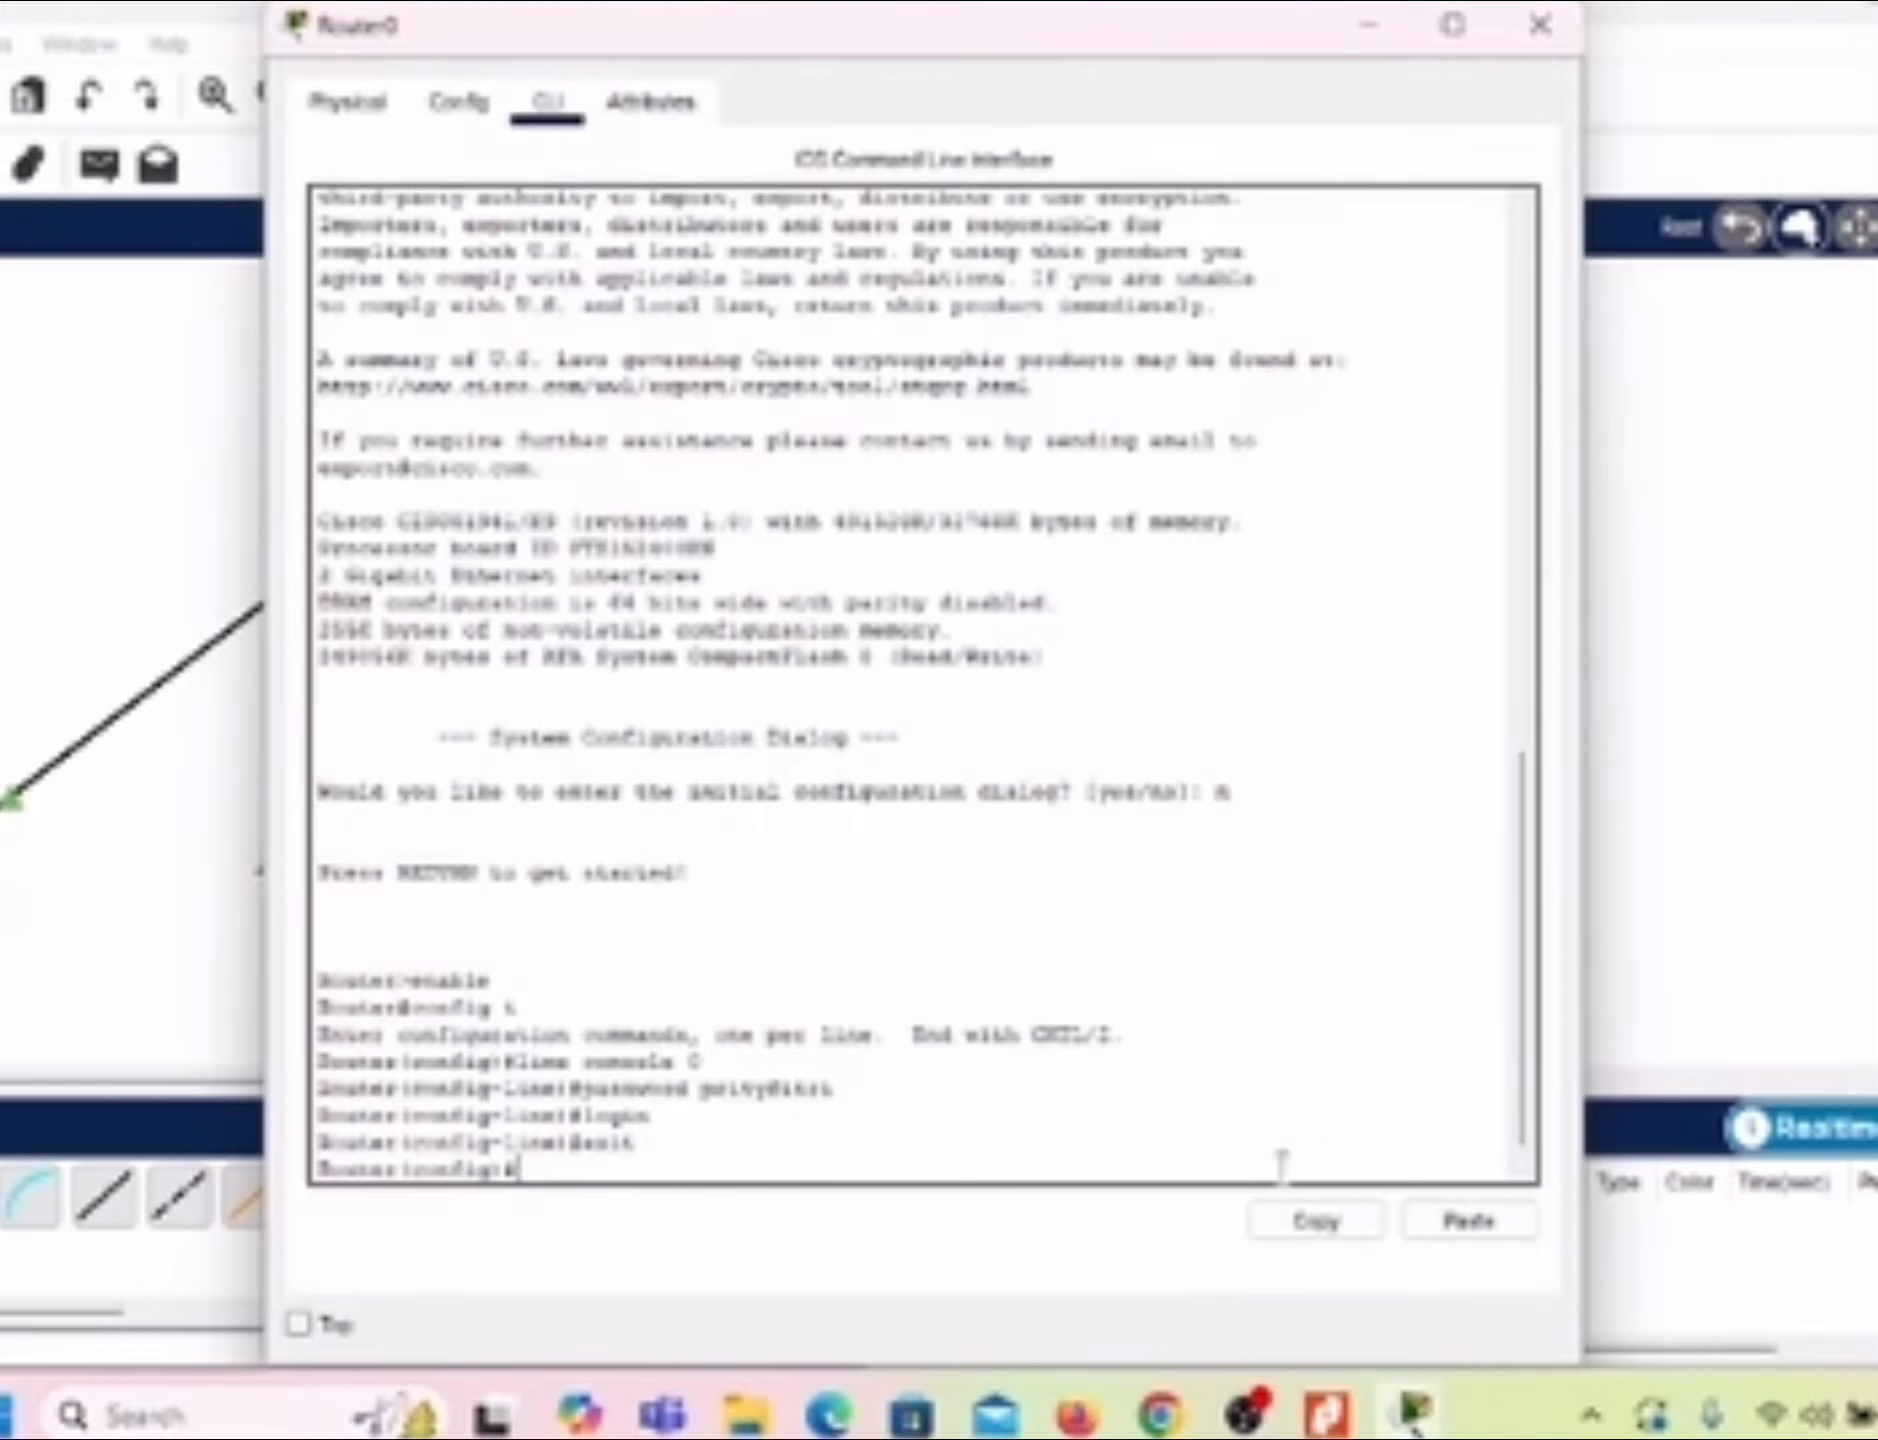
# Step: Enter configuration of line vty 0 4 and set the virtual terminal password
pyautogui.write('line vty 0 4')
pyautogui.press('Return')
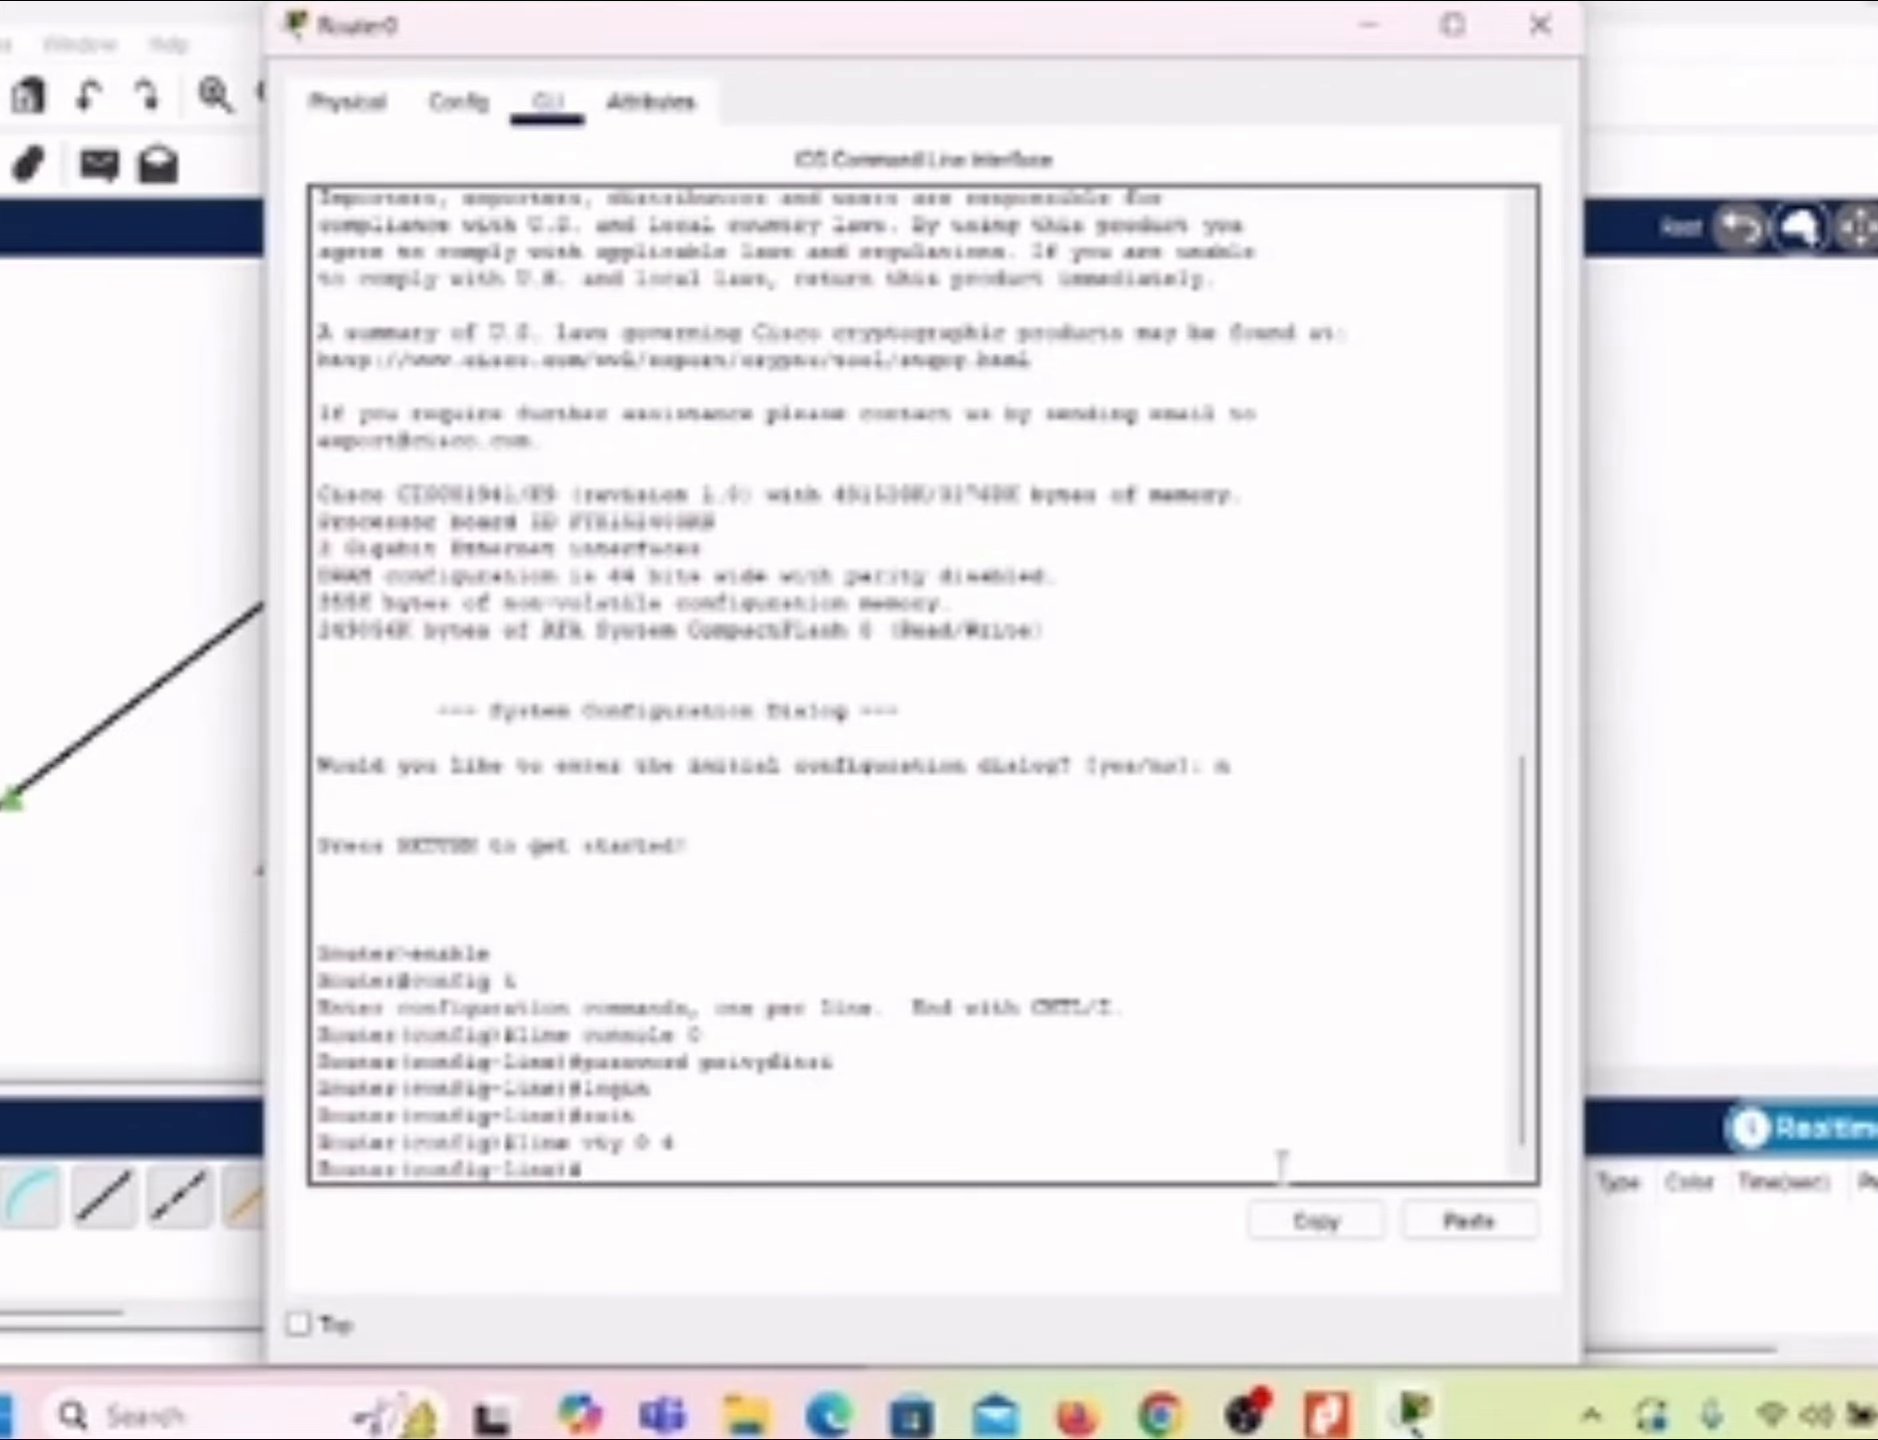
pyautogui.write('passw')
pyautogui.write('ord')
pyautogui.write(' ma')
pyautogui.write('sfadd')
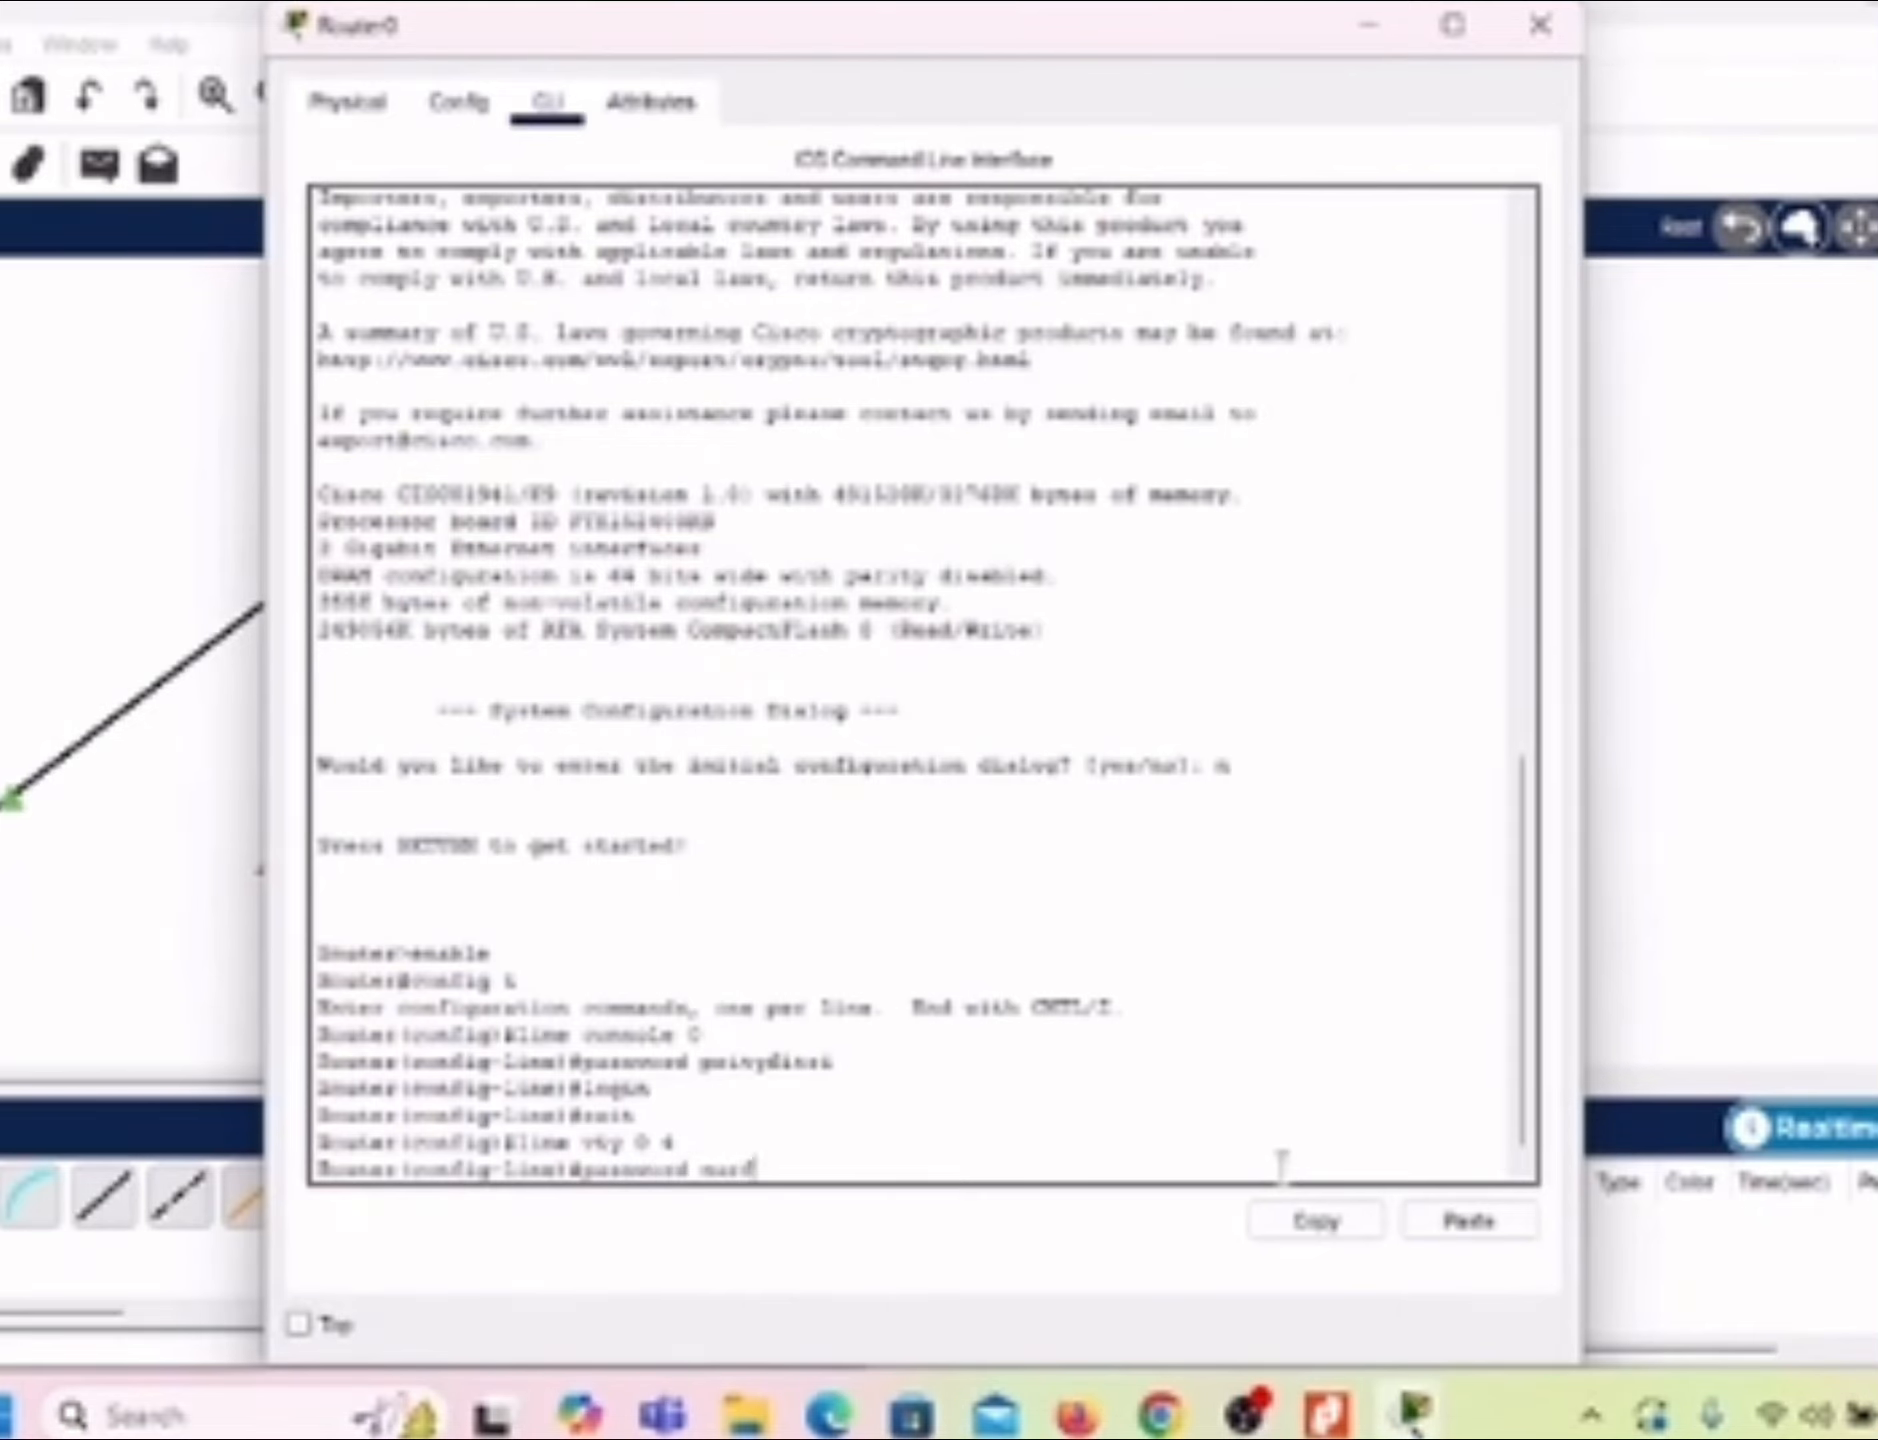
pyautogui.write('la')
pyautogui.press('Return')
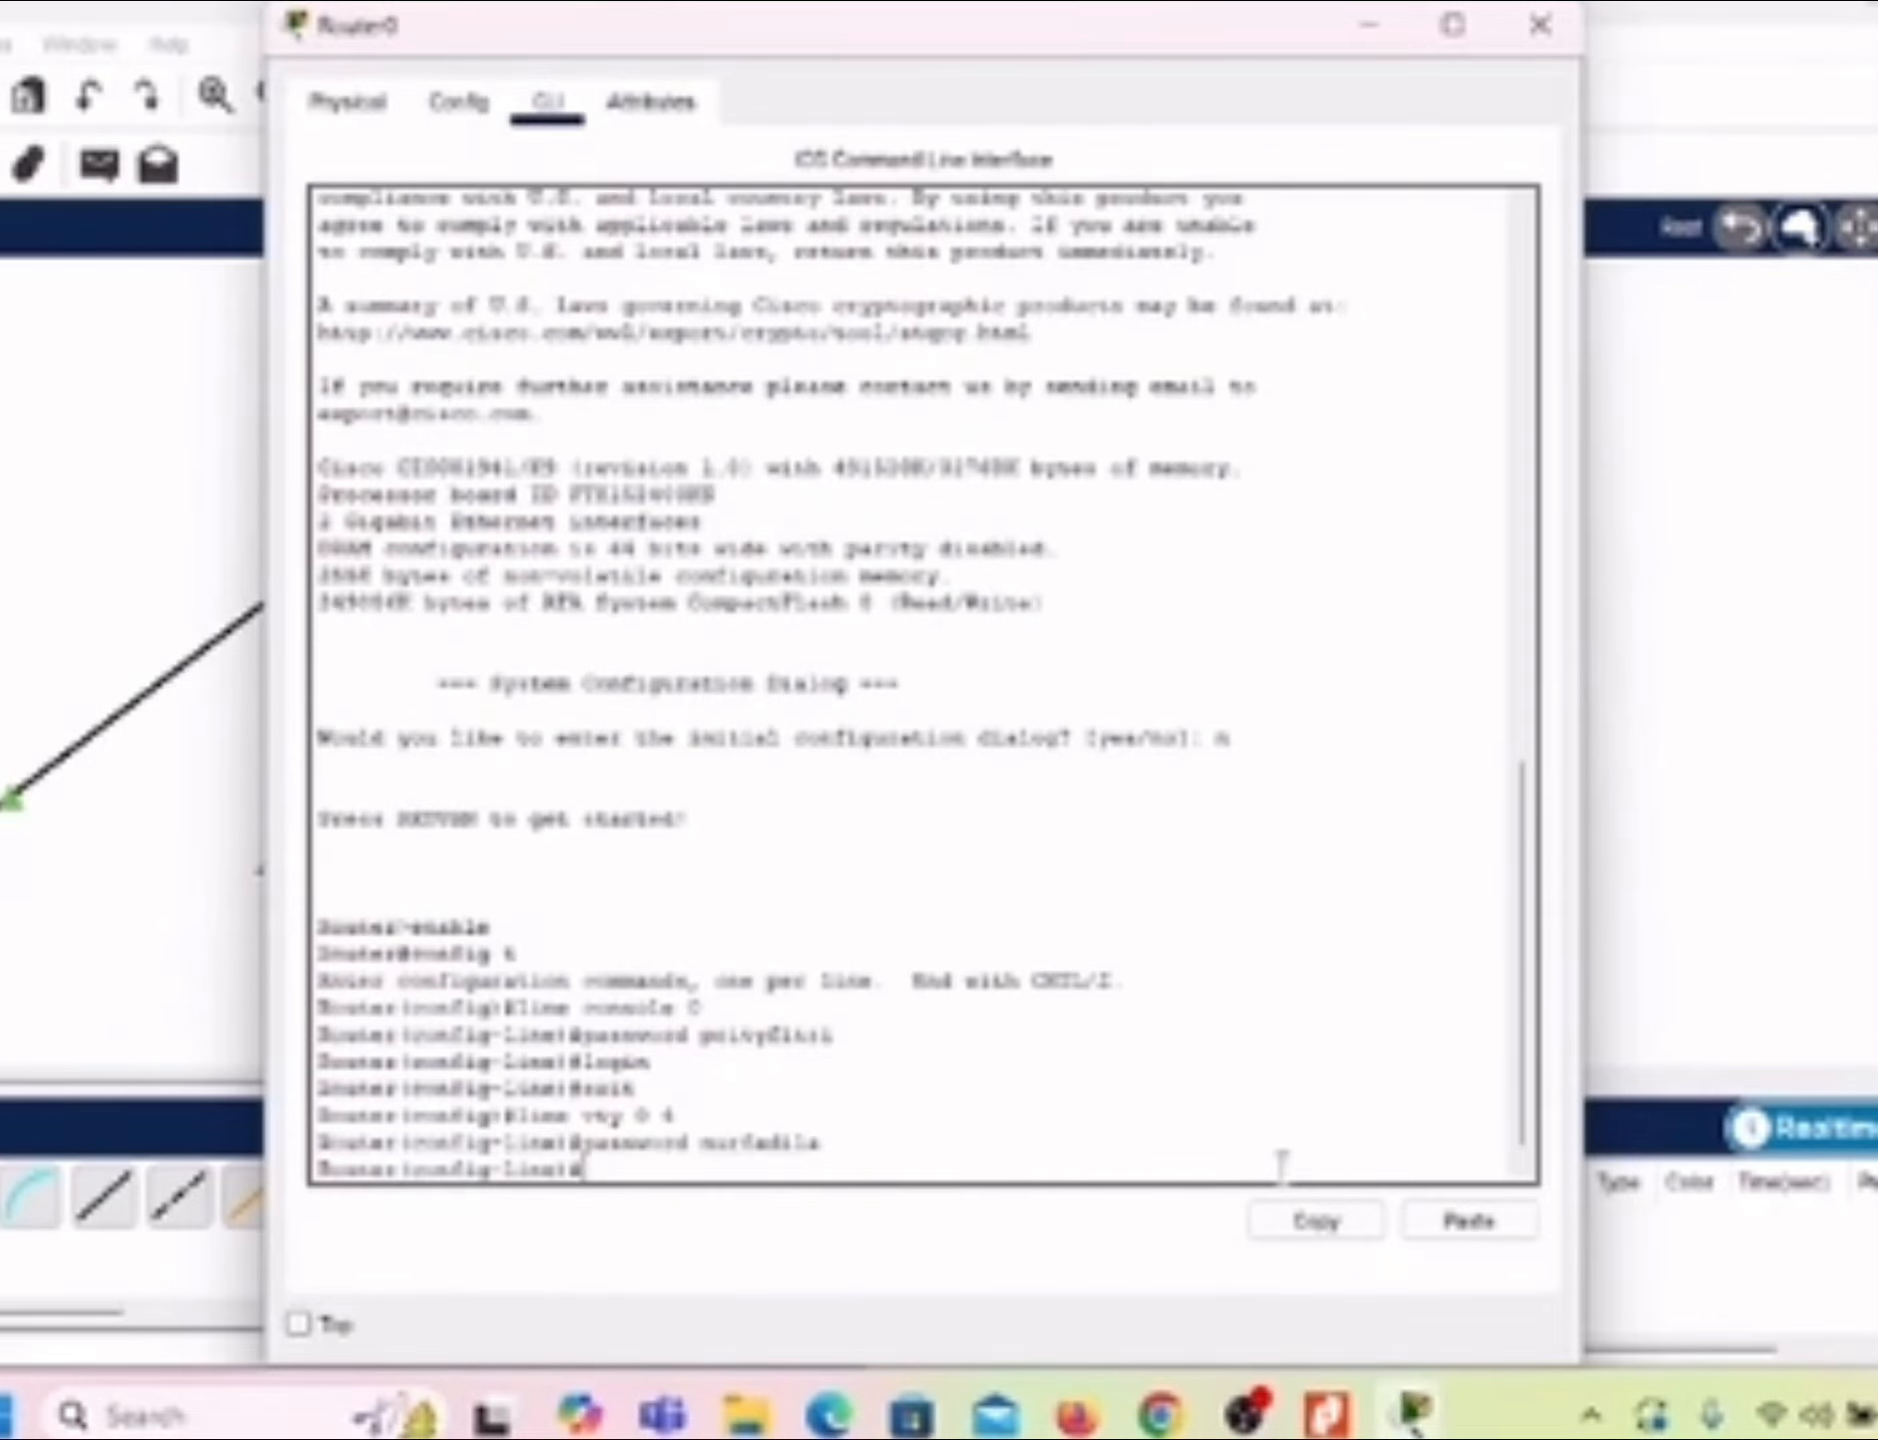
# Step: Enable login on the vty lines and exit to global configuration mode
pyautogui.write('login')
pyautogui.press('Return')
pyautogui.write('exit')
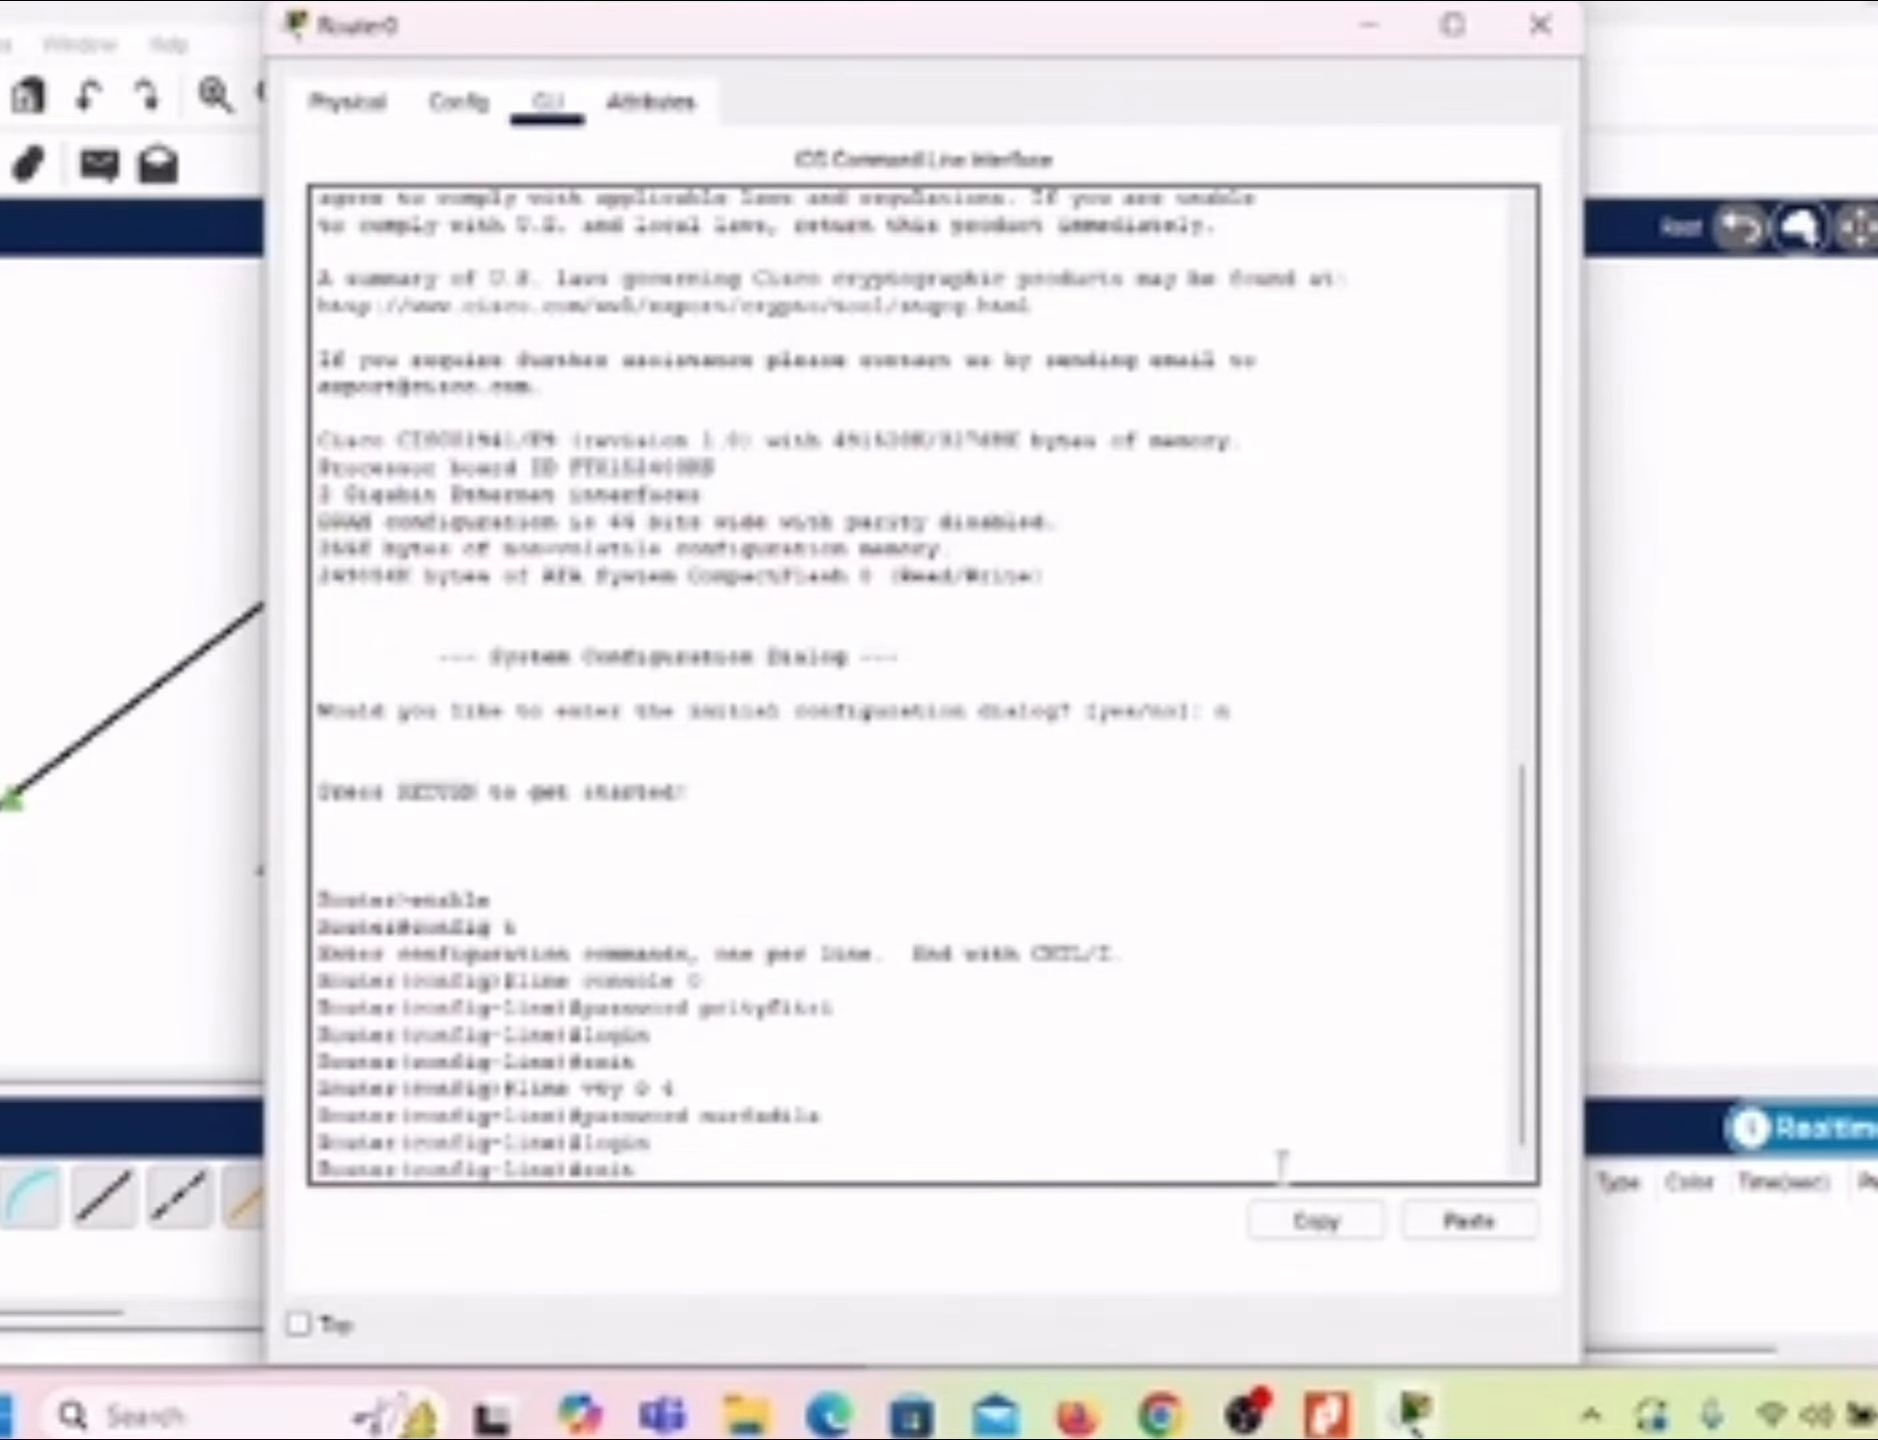
pyautogui.press('Return')
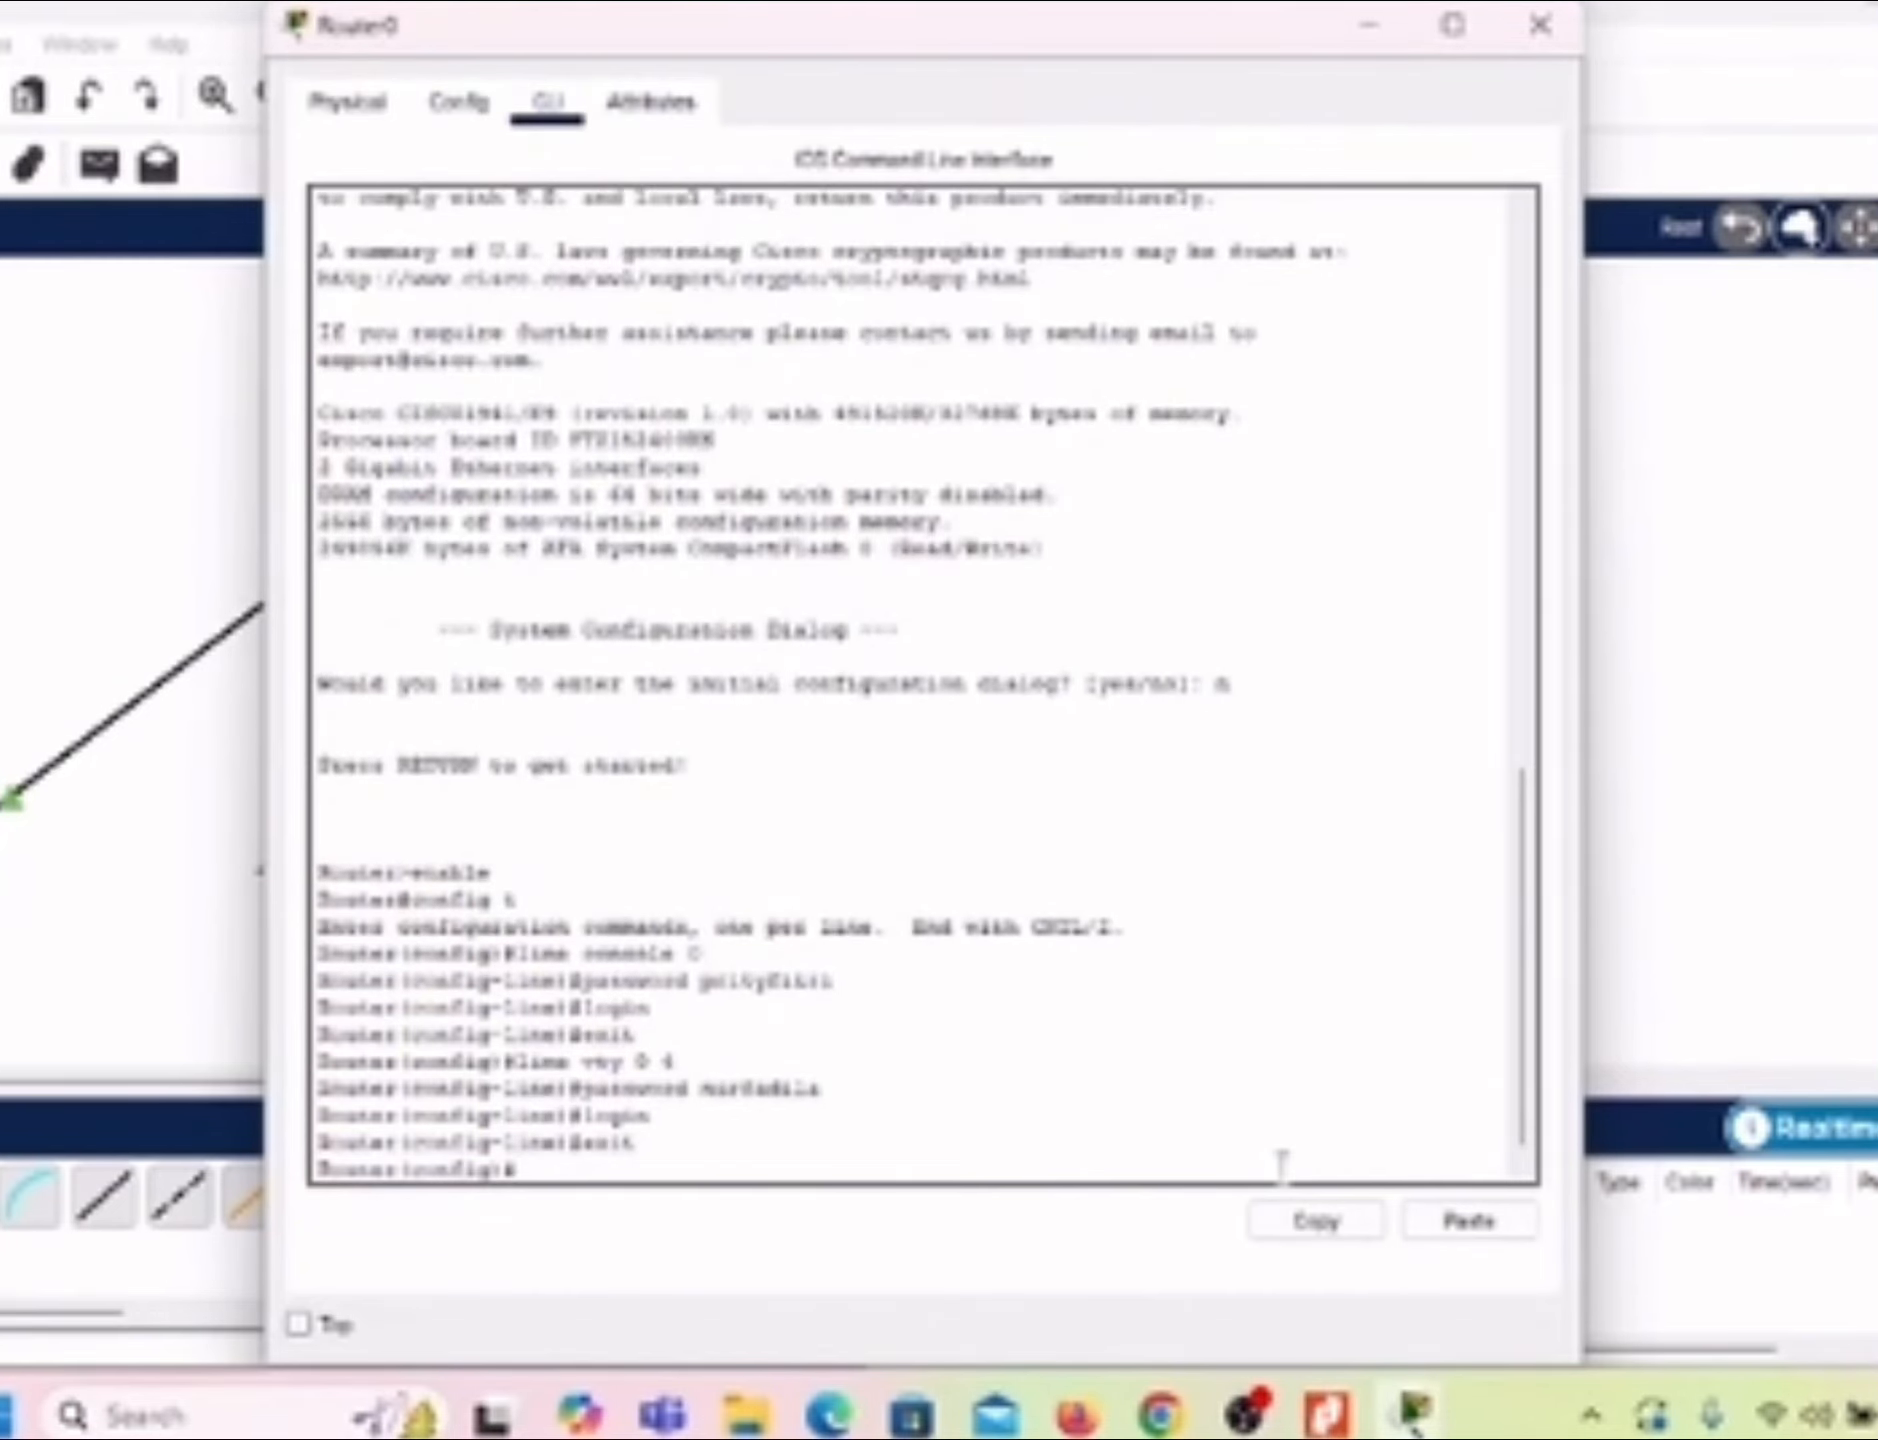
# Step: Enable encryption of the router's passwords with the abbreviated command service password-en
pyautogui.write('service password')
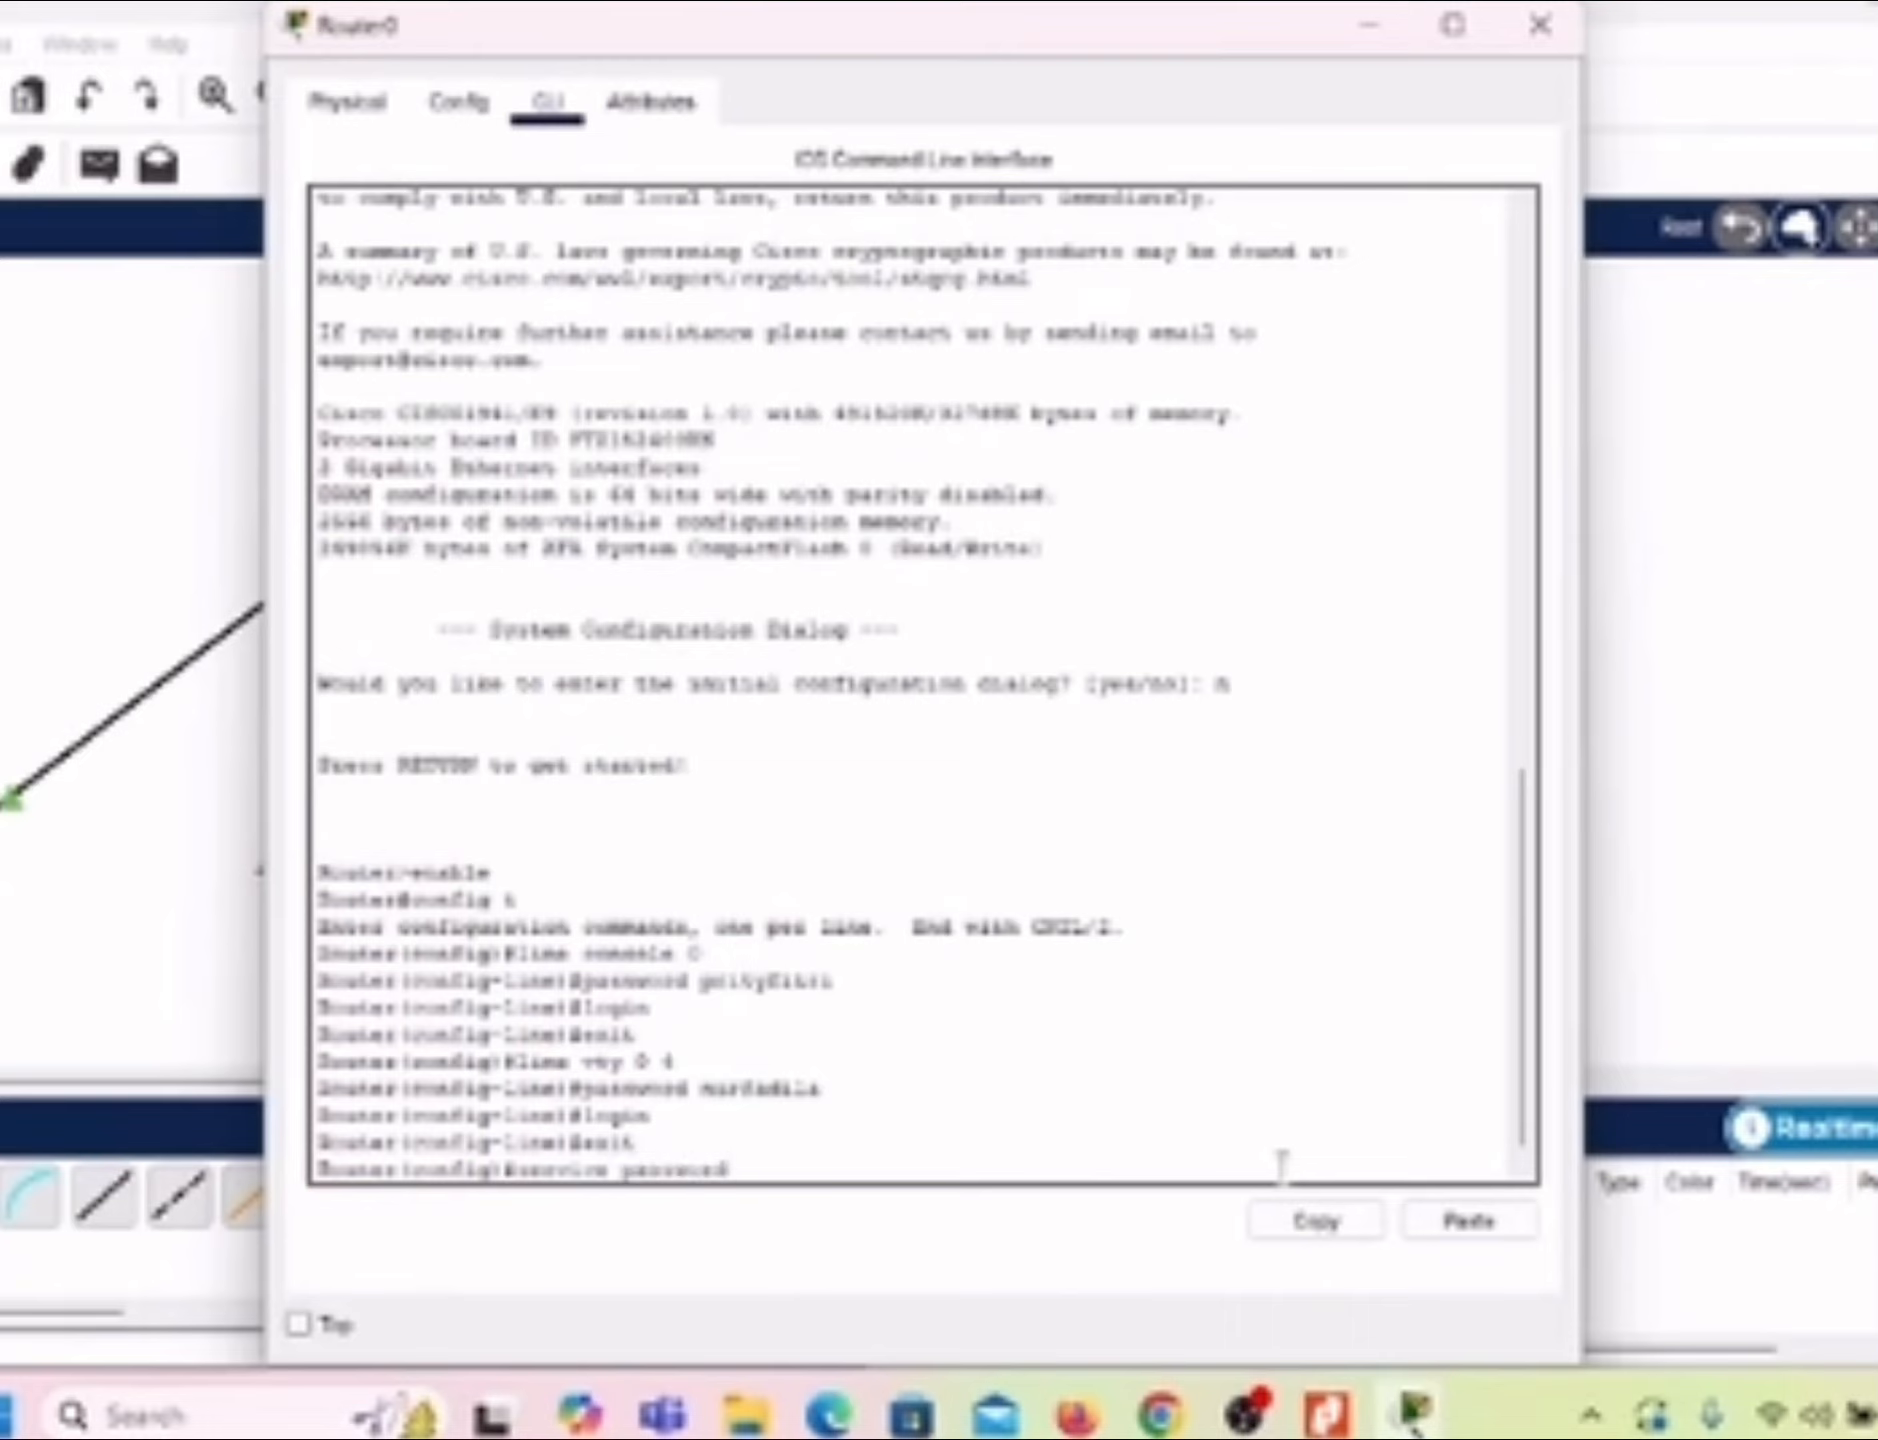
pyautogui.write('-en')
pyautogui.press('Return')
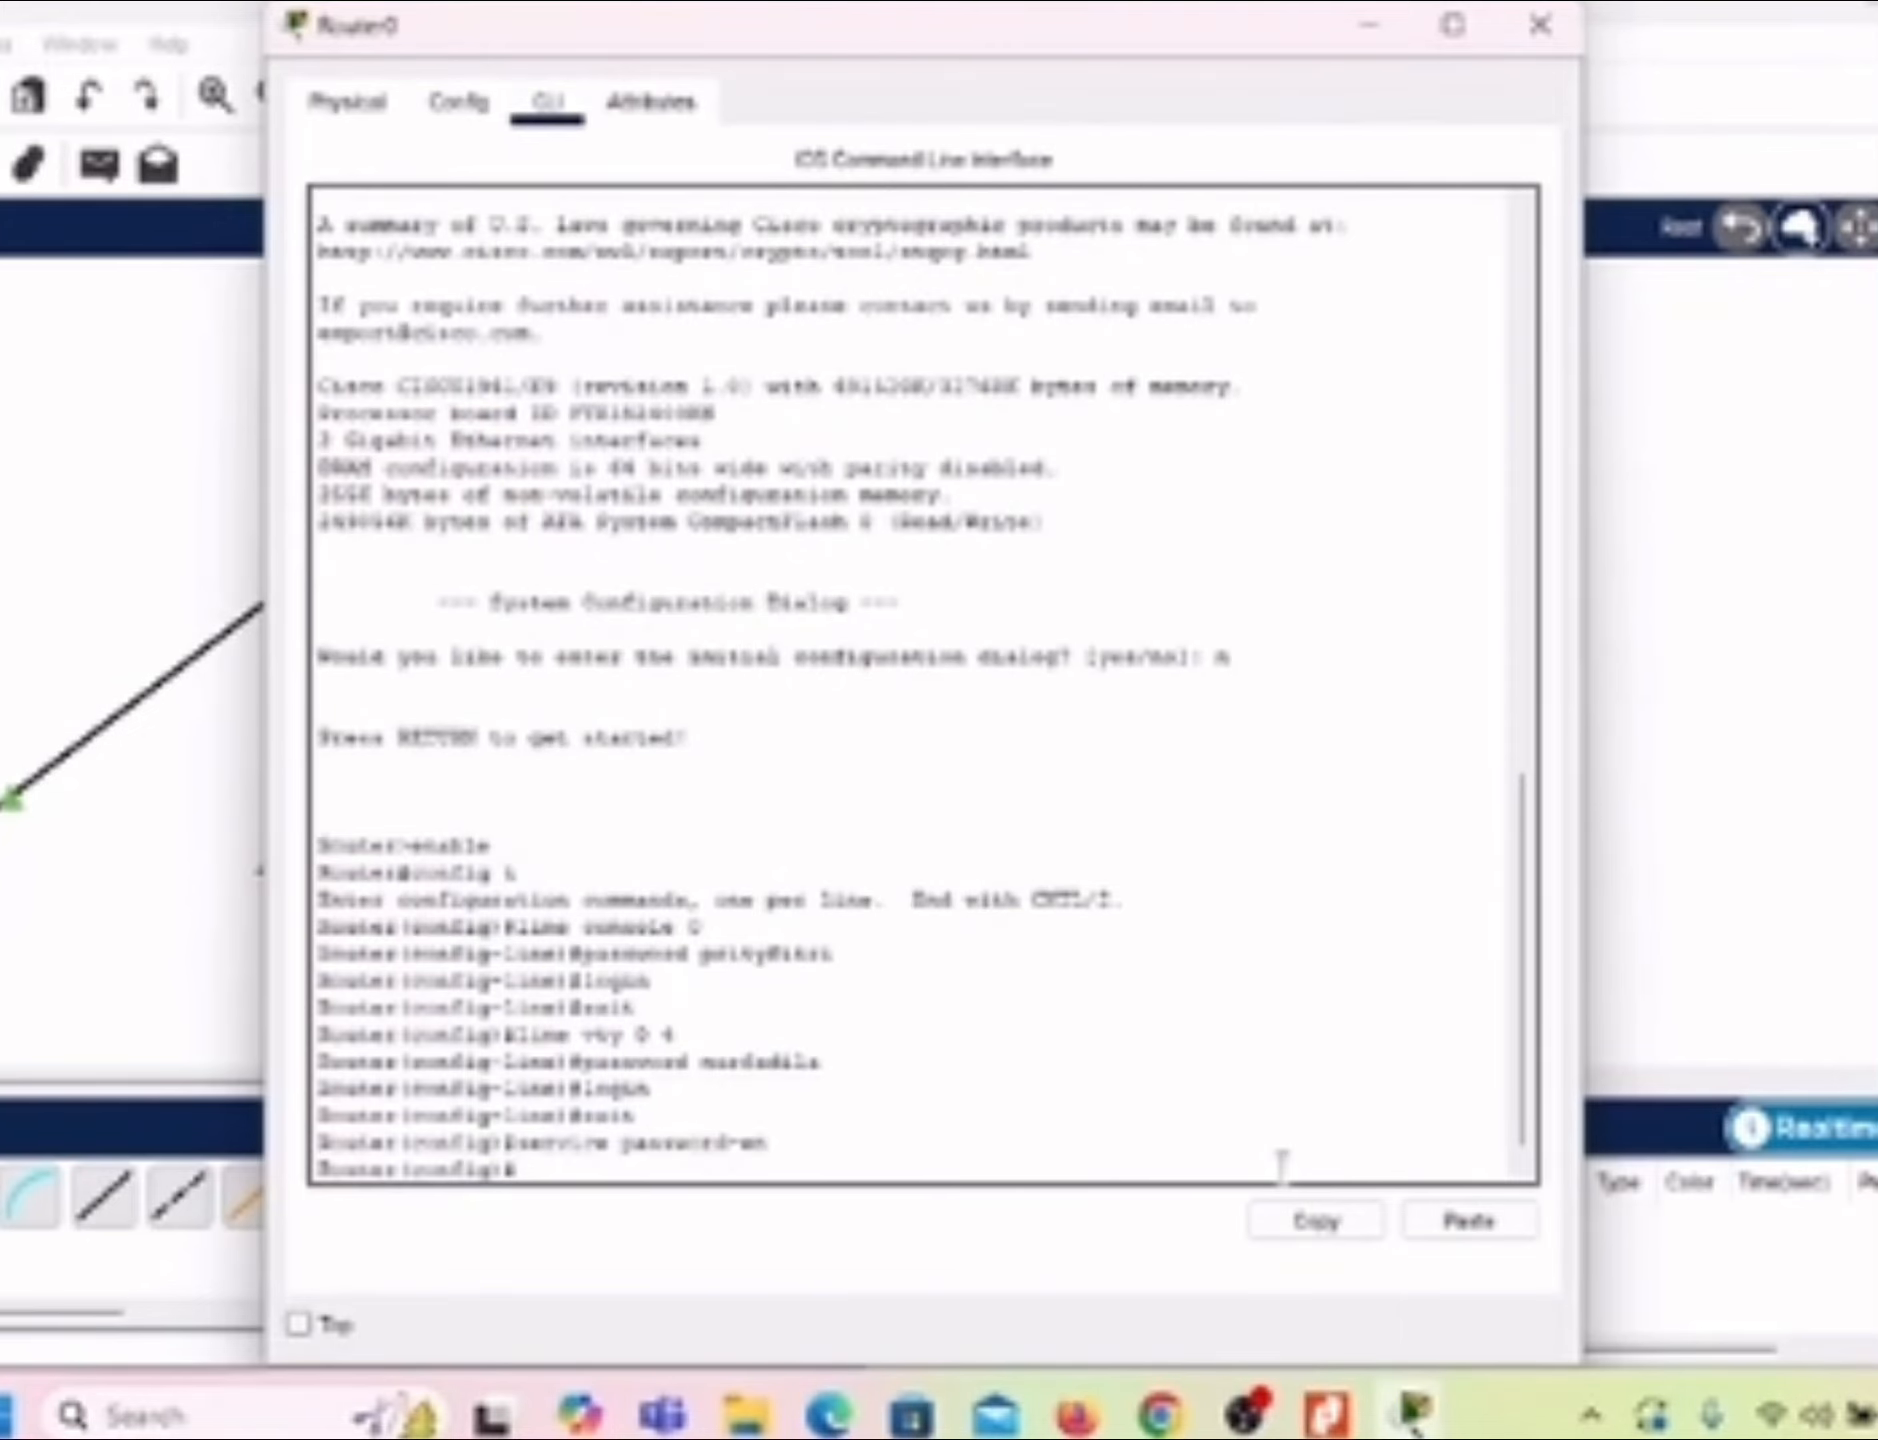
# Step: Encrypt the router's stored passwords with the full command service password-encryption
pyautogui.write('ena')
pyautogui.write('vice p')
pyautogui.write('assword')
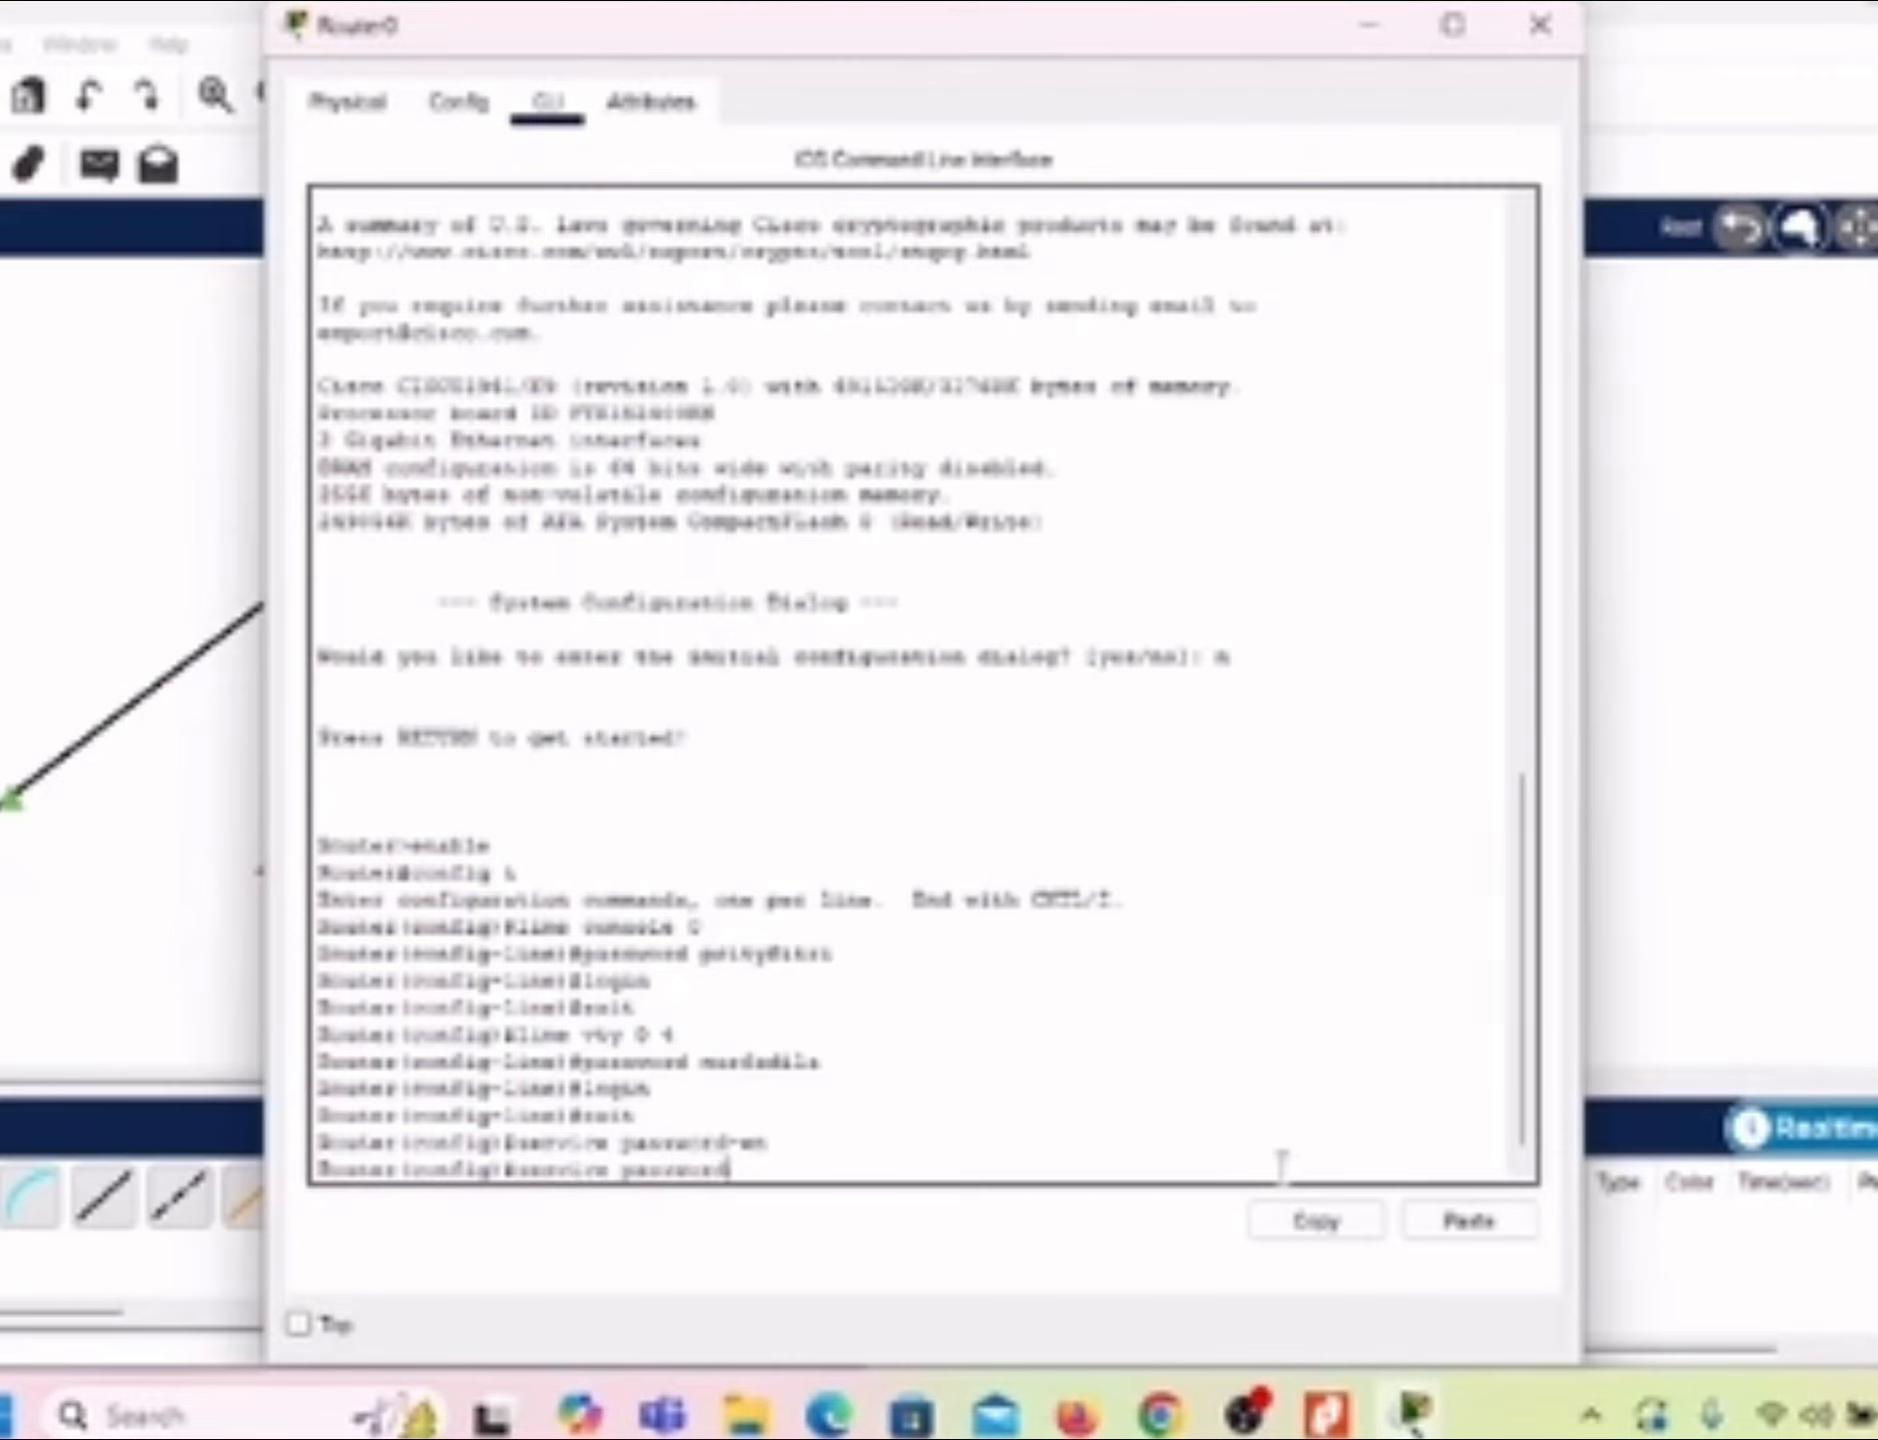
pyautogui.write('-encry')
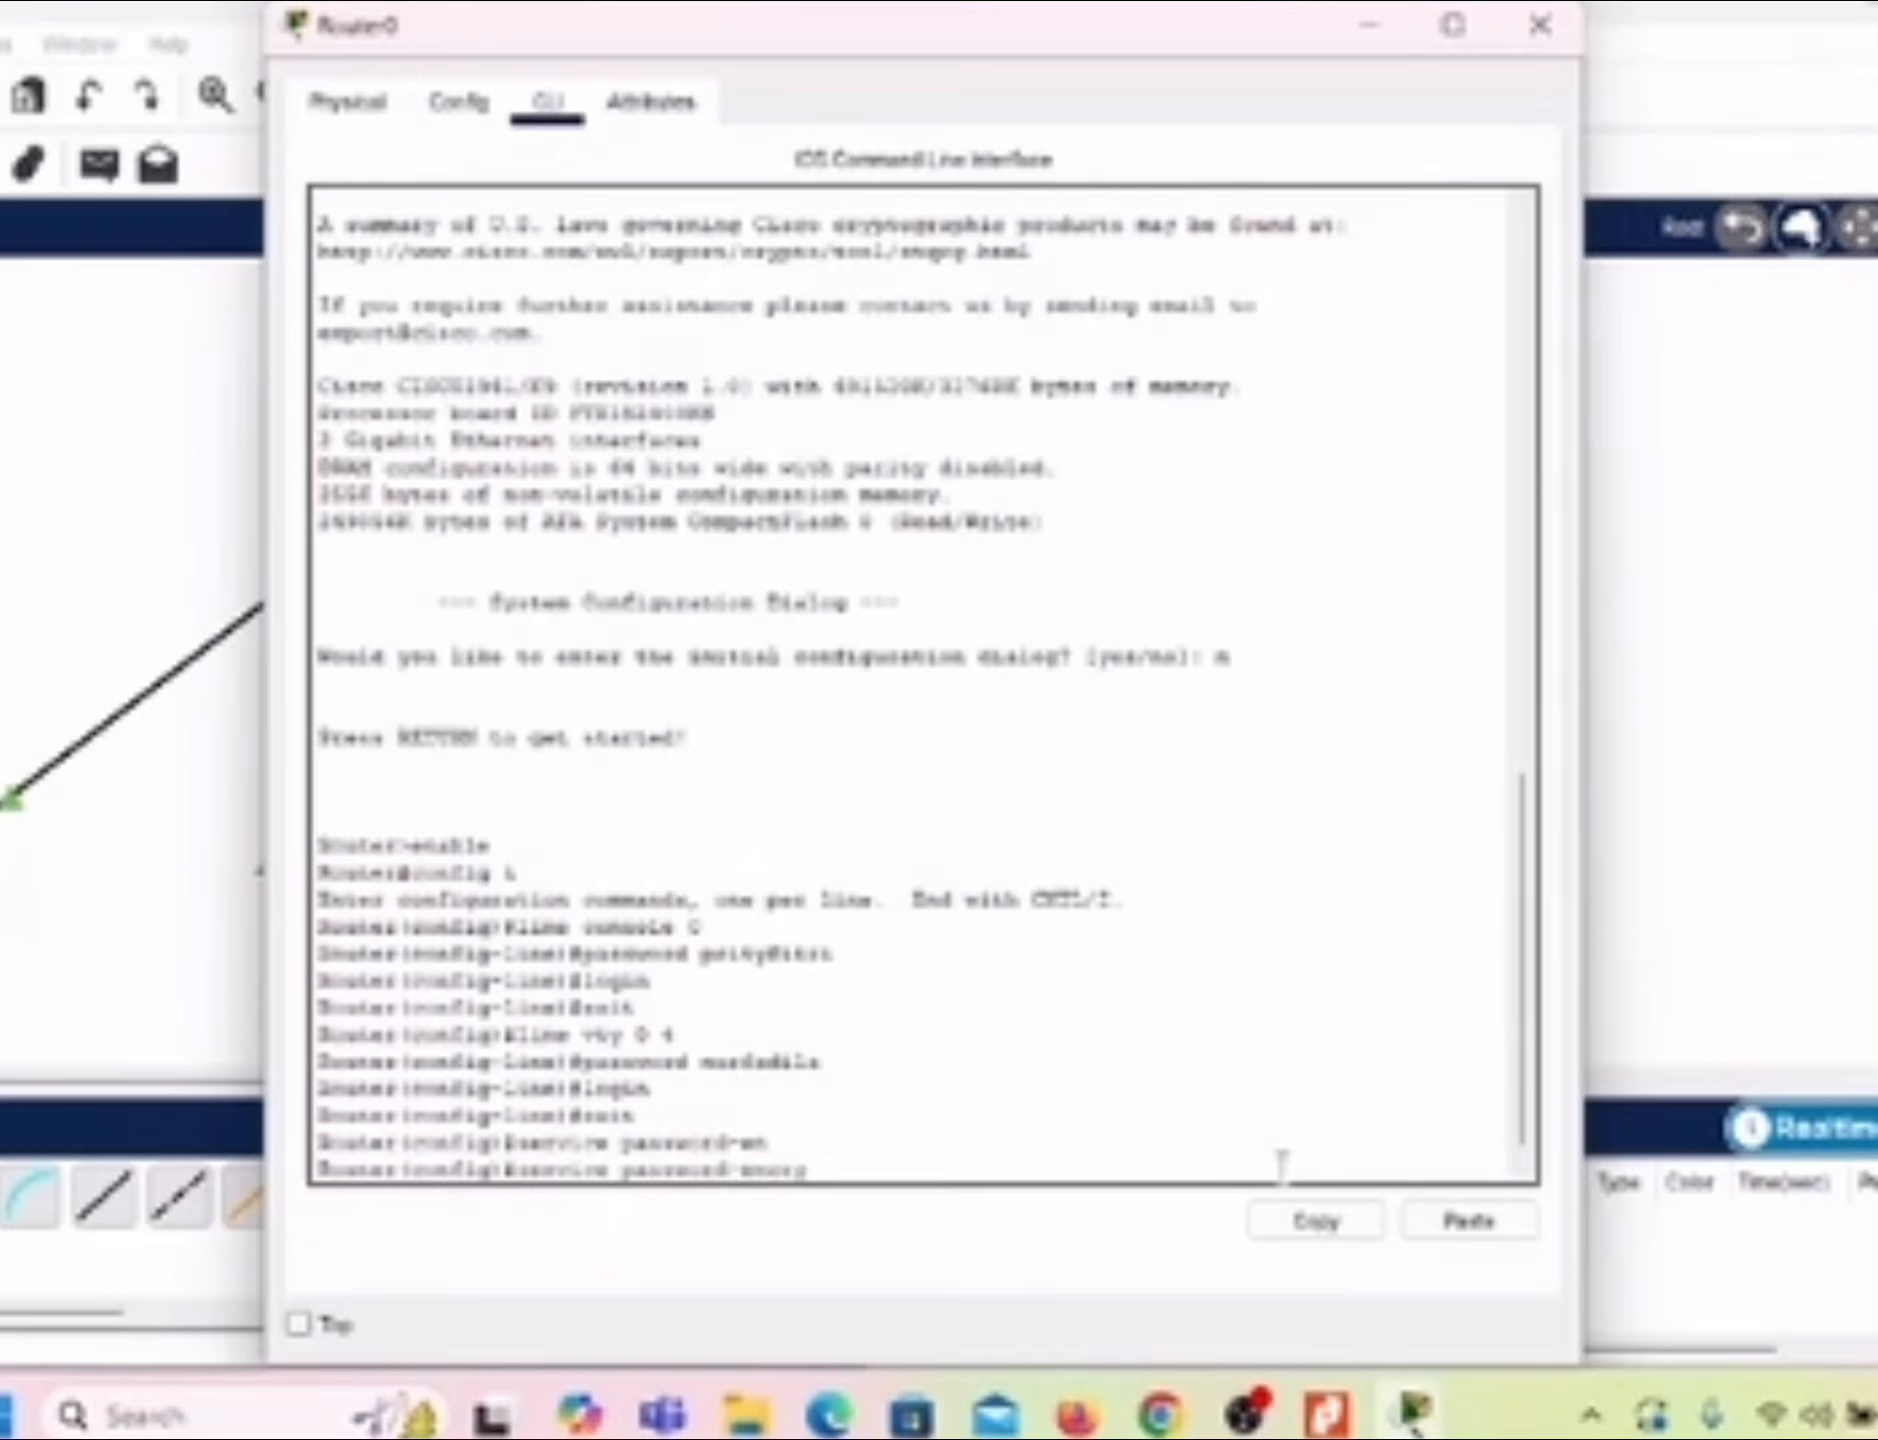
pyautogui.write('p')
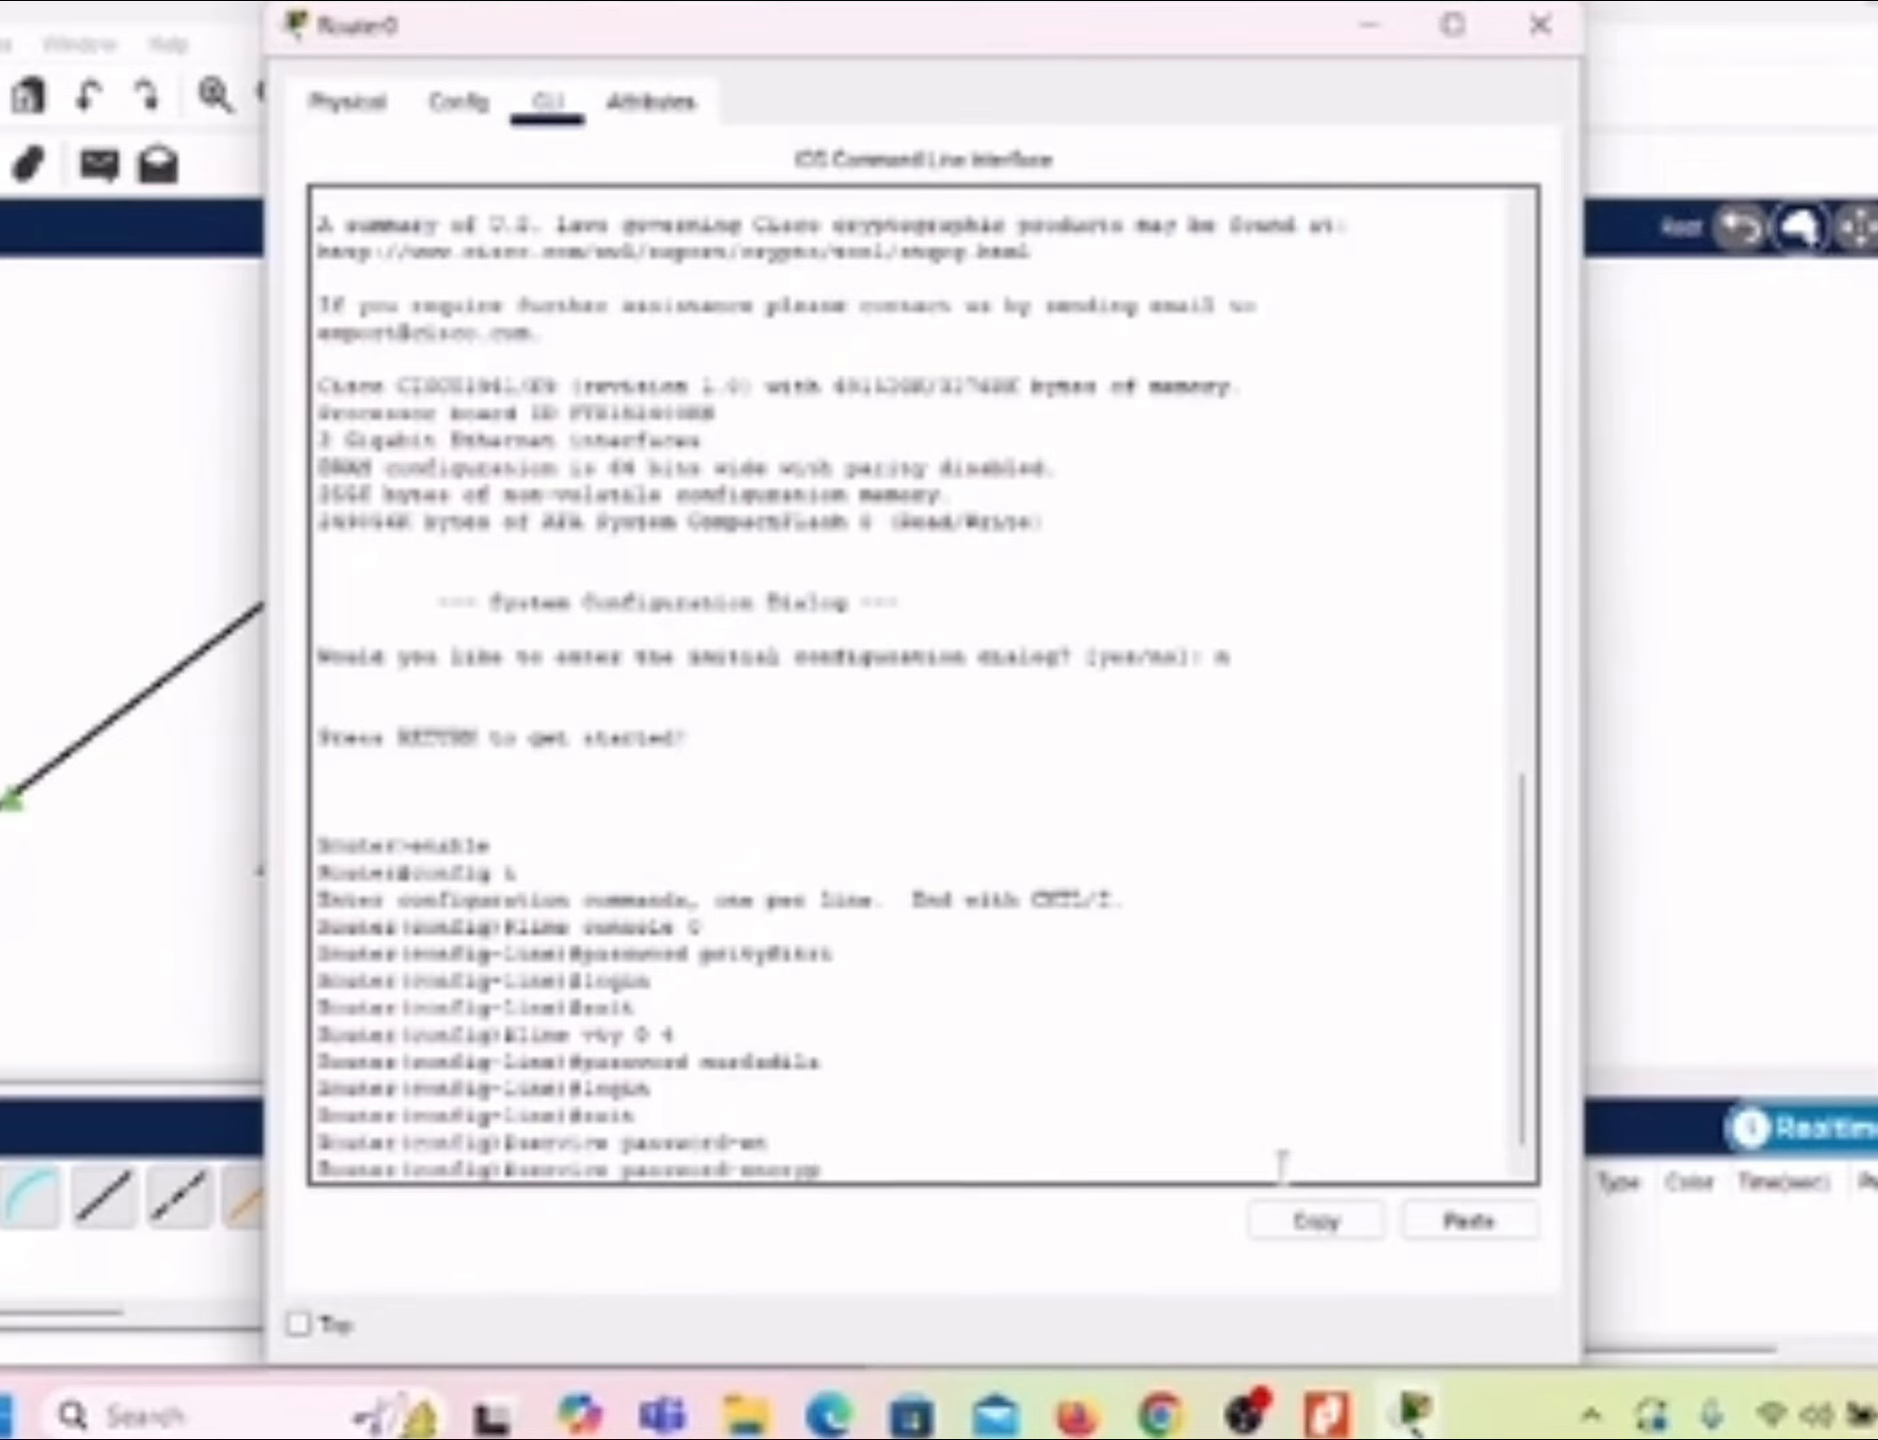
pyautogui.write('tion')
pyautogui.press('Return')
# Step: Try to set the MOTD banner to "Selamat Datang di Mata Kuliah Jaringan Komputer" without a space after motd
pyautogui.write('banner')
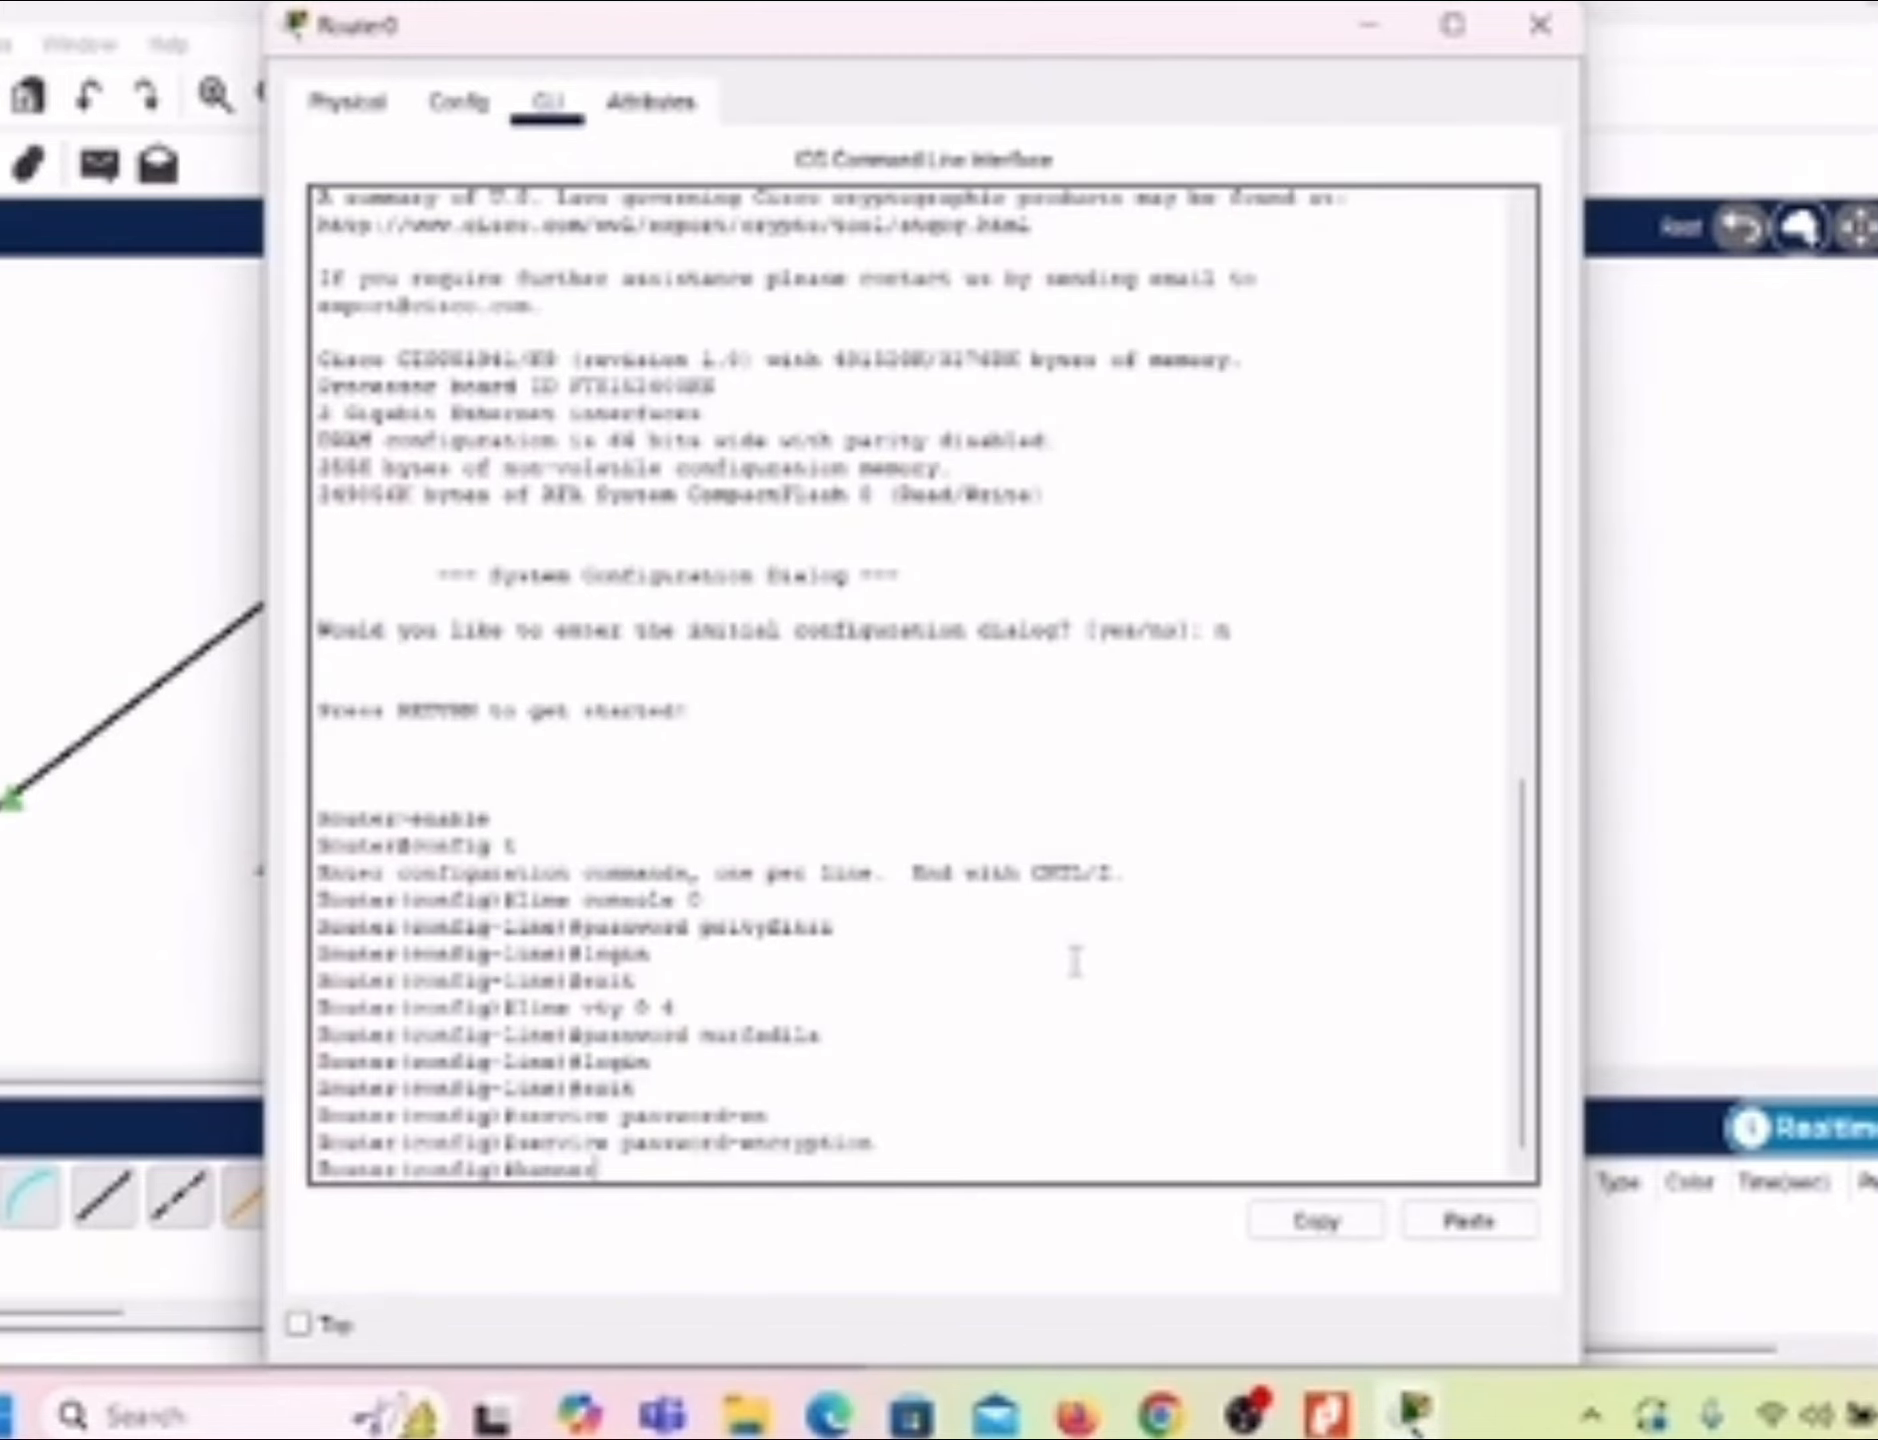
pyautogui.write(' motd"Selamat D')
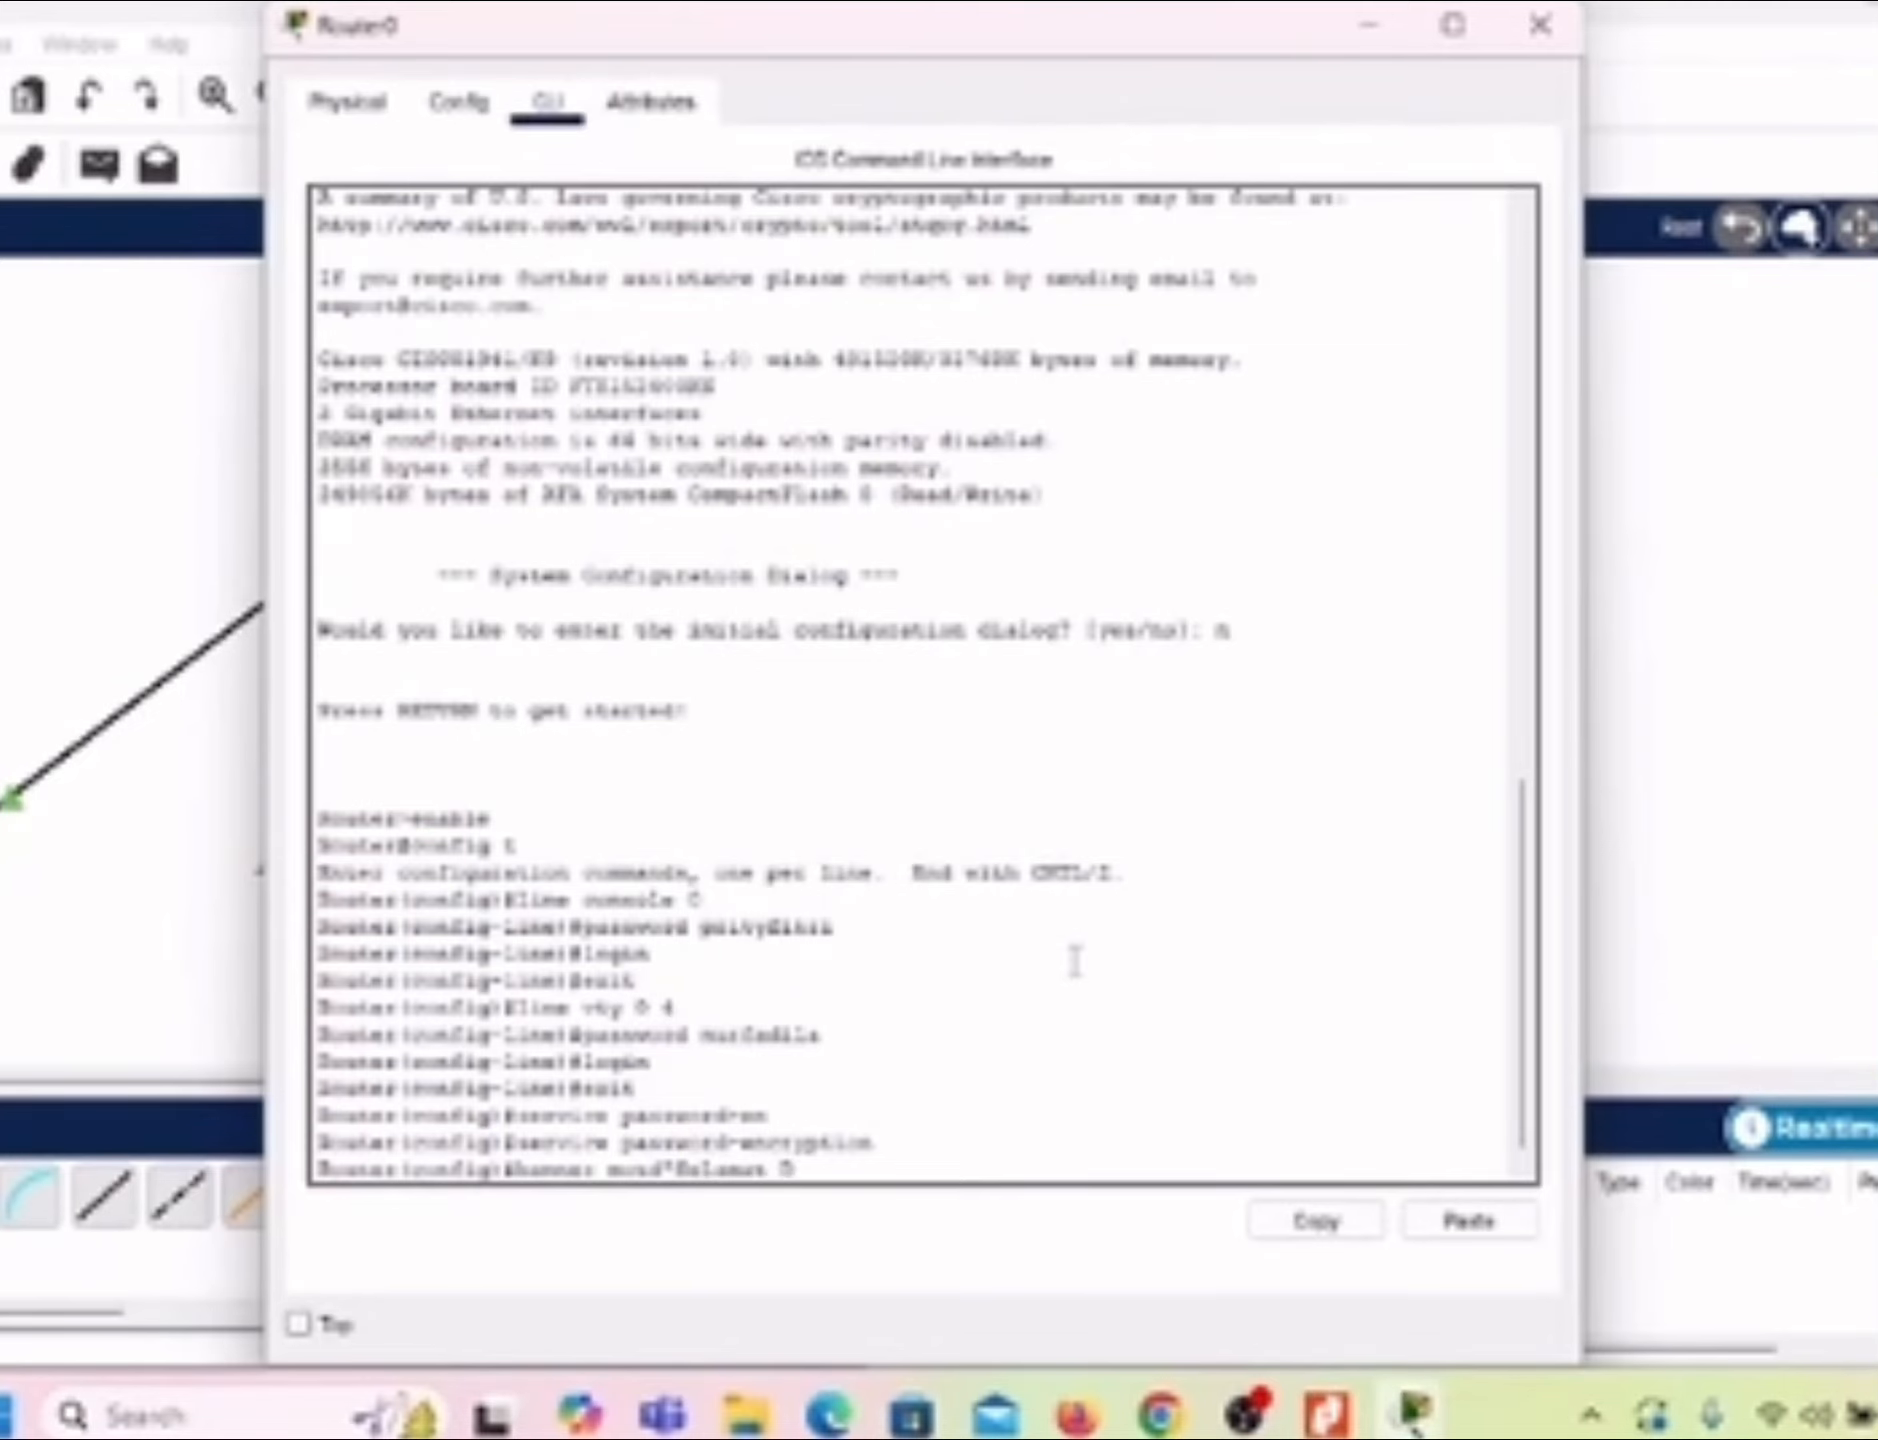
pyautogui.write('atang di')
pyautogui.write(' Mana B')
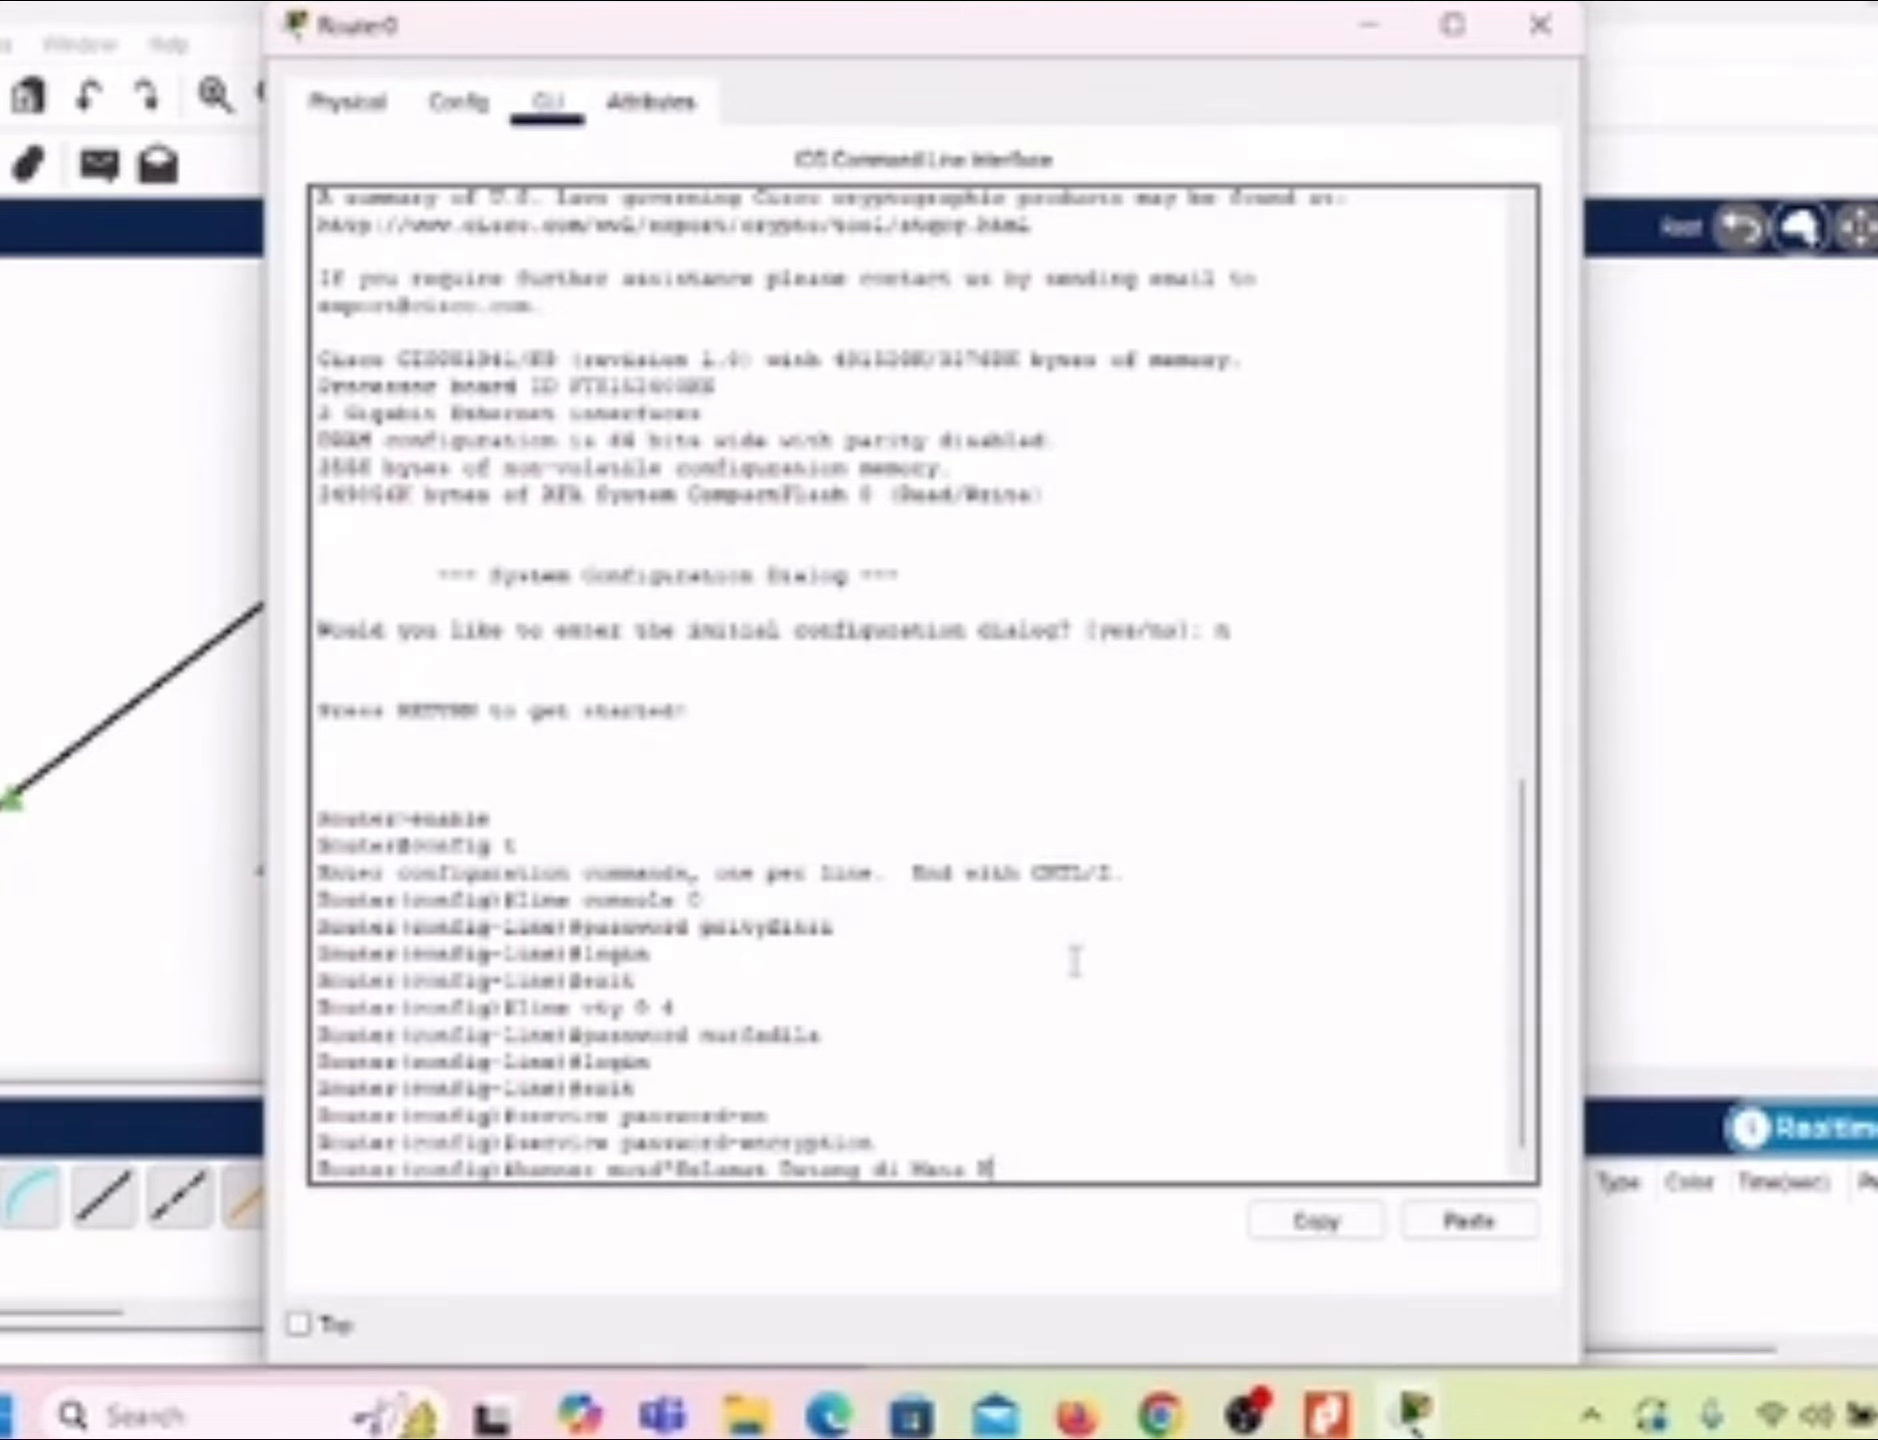
pyautogui.write('uliah Jaringan Komputer')
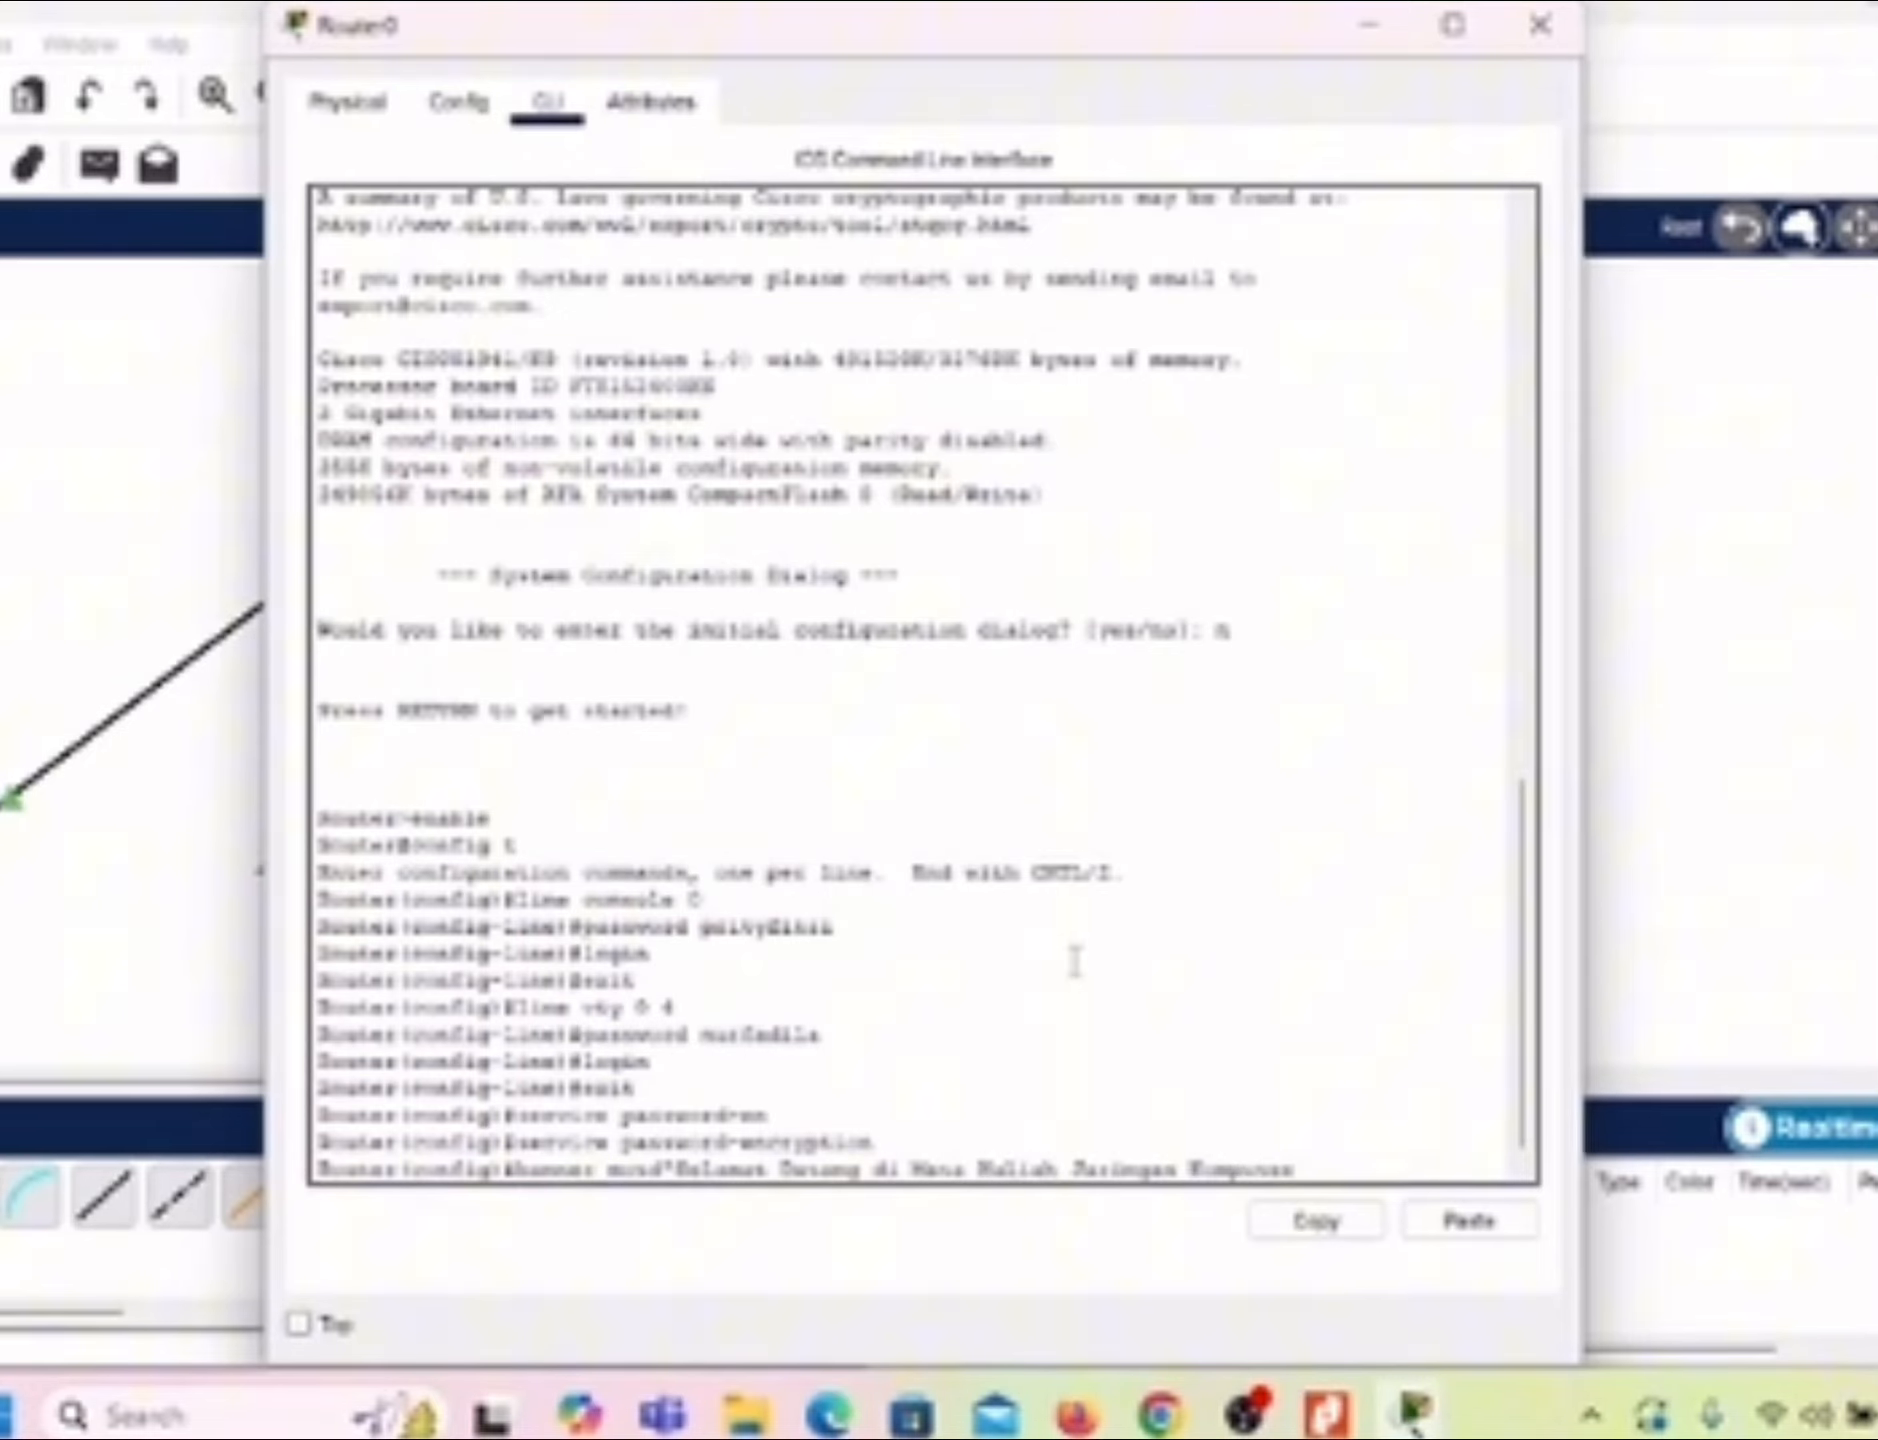
pyautogui.write('"')
pyautogui.press('Return')
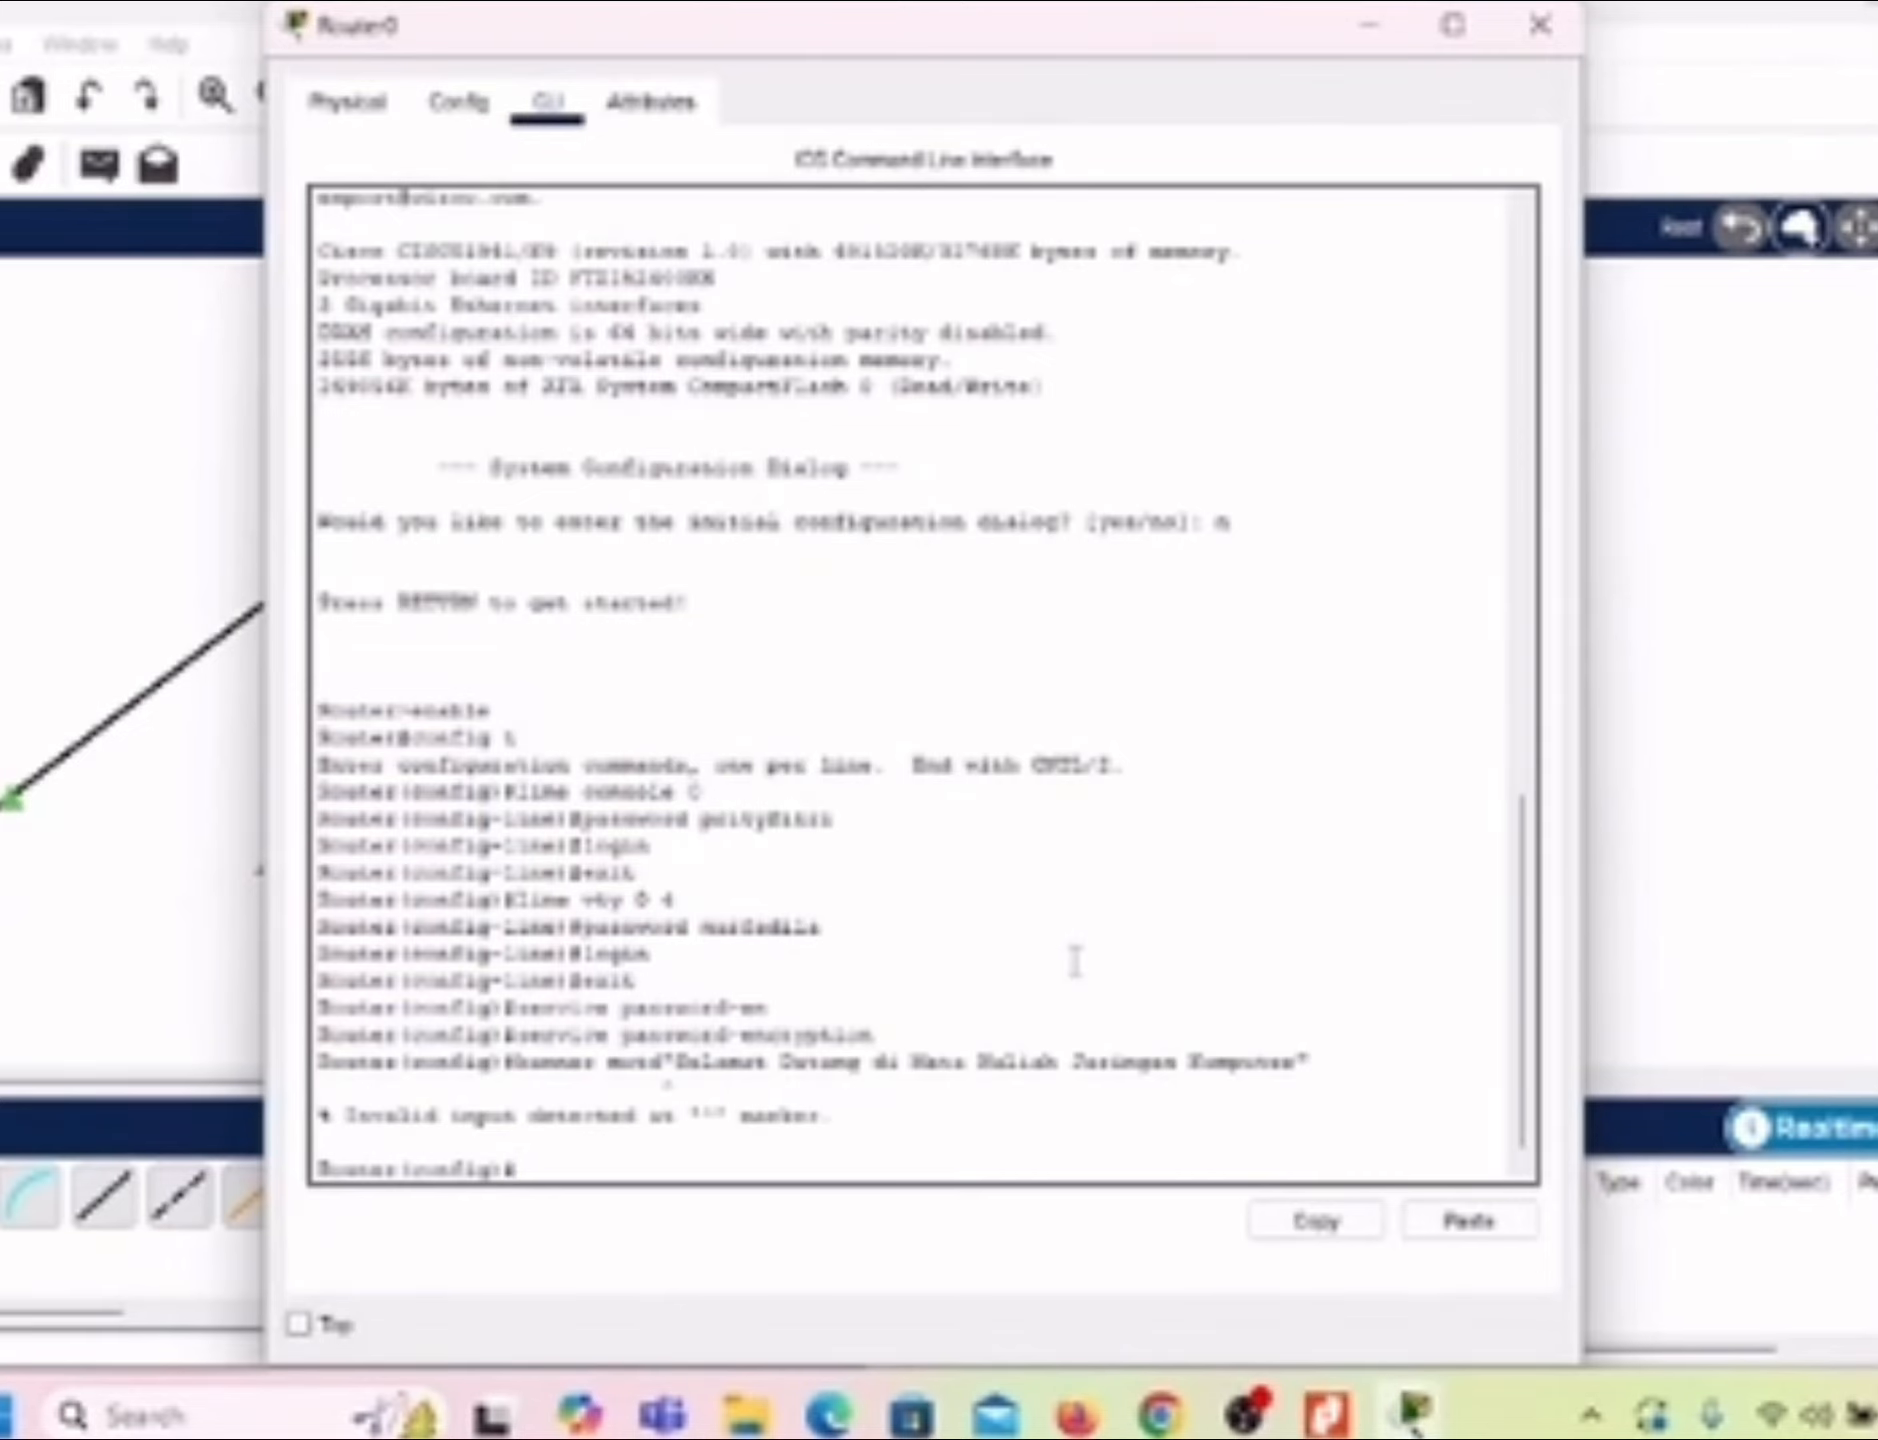
# Step: Set the router's MOTD banner to "selamat datang di mata kuliah jaringan komputer", with a space before the opening quotation mark
pyautogui.write('banner motd "Sal')
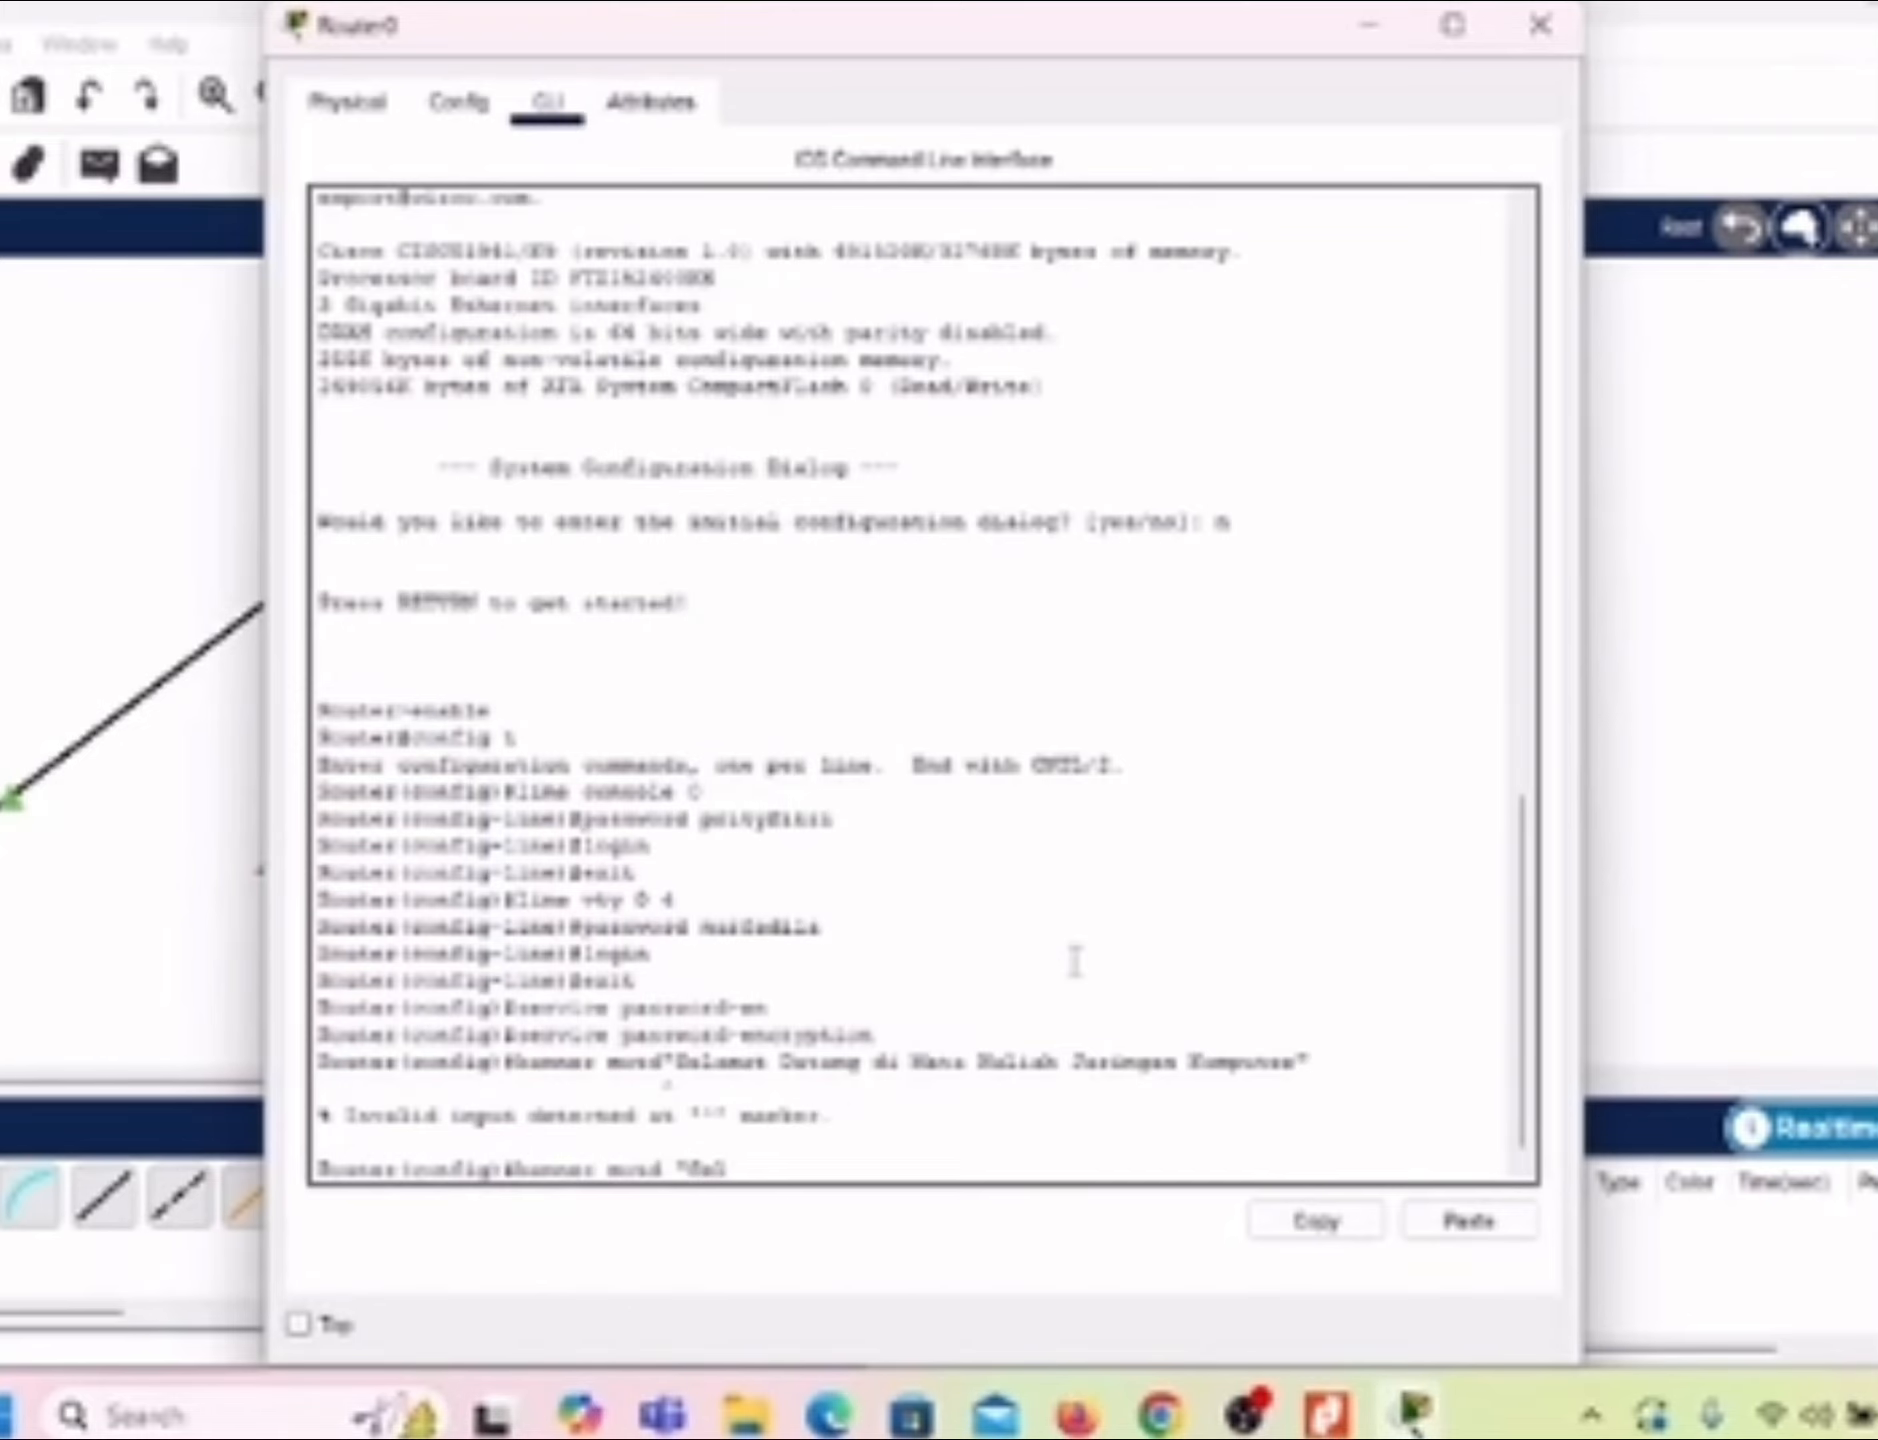
pyautogui.press('BackSpace')
pyautogui.press('BackSpace')
pyautogui.press('BackSpace')
pyautogui.write('selamat datang di')
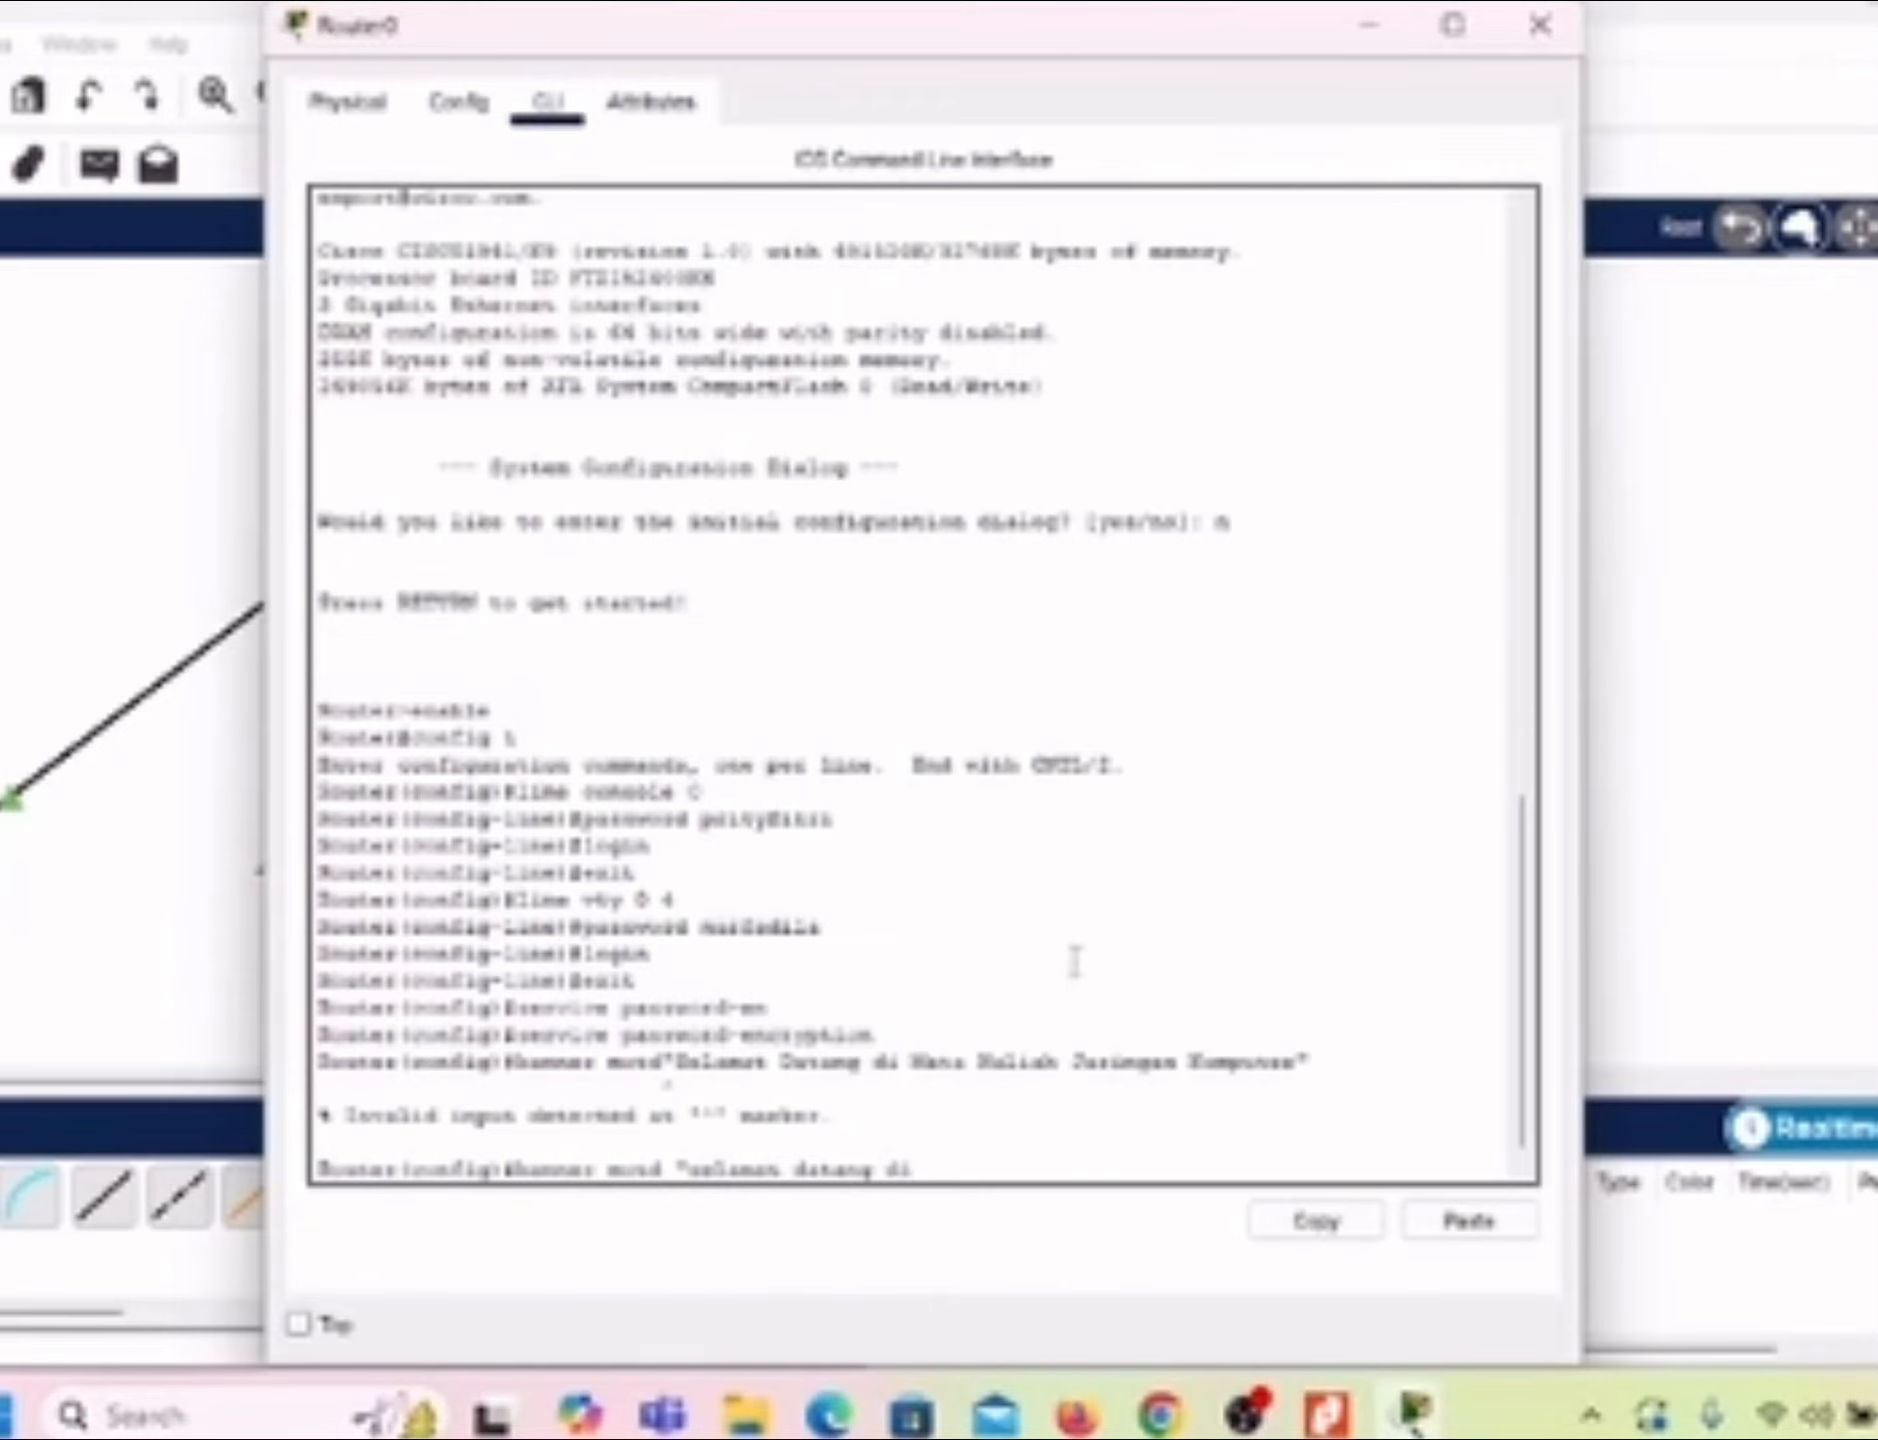
pyautogui.write(' mata kuliah jaringan kompu')
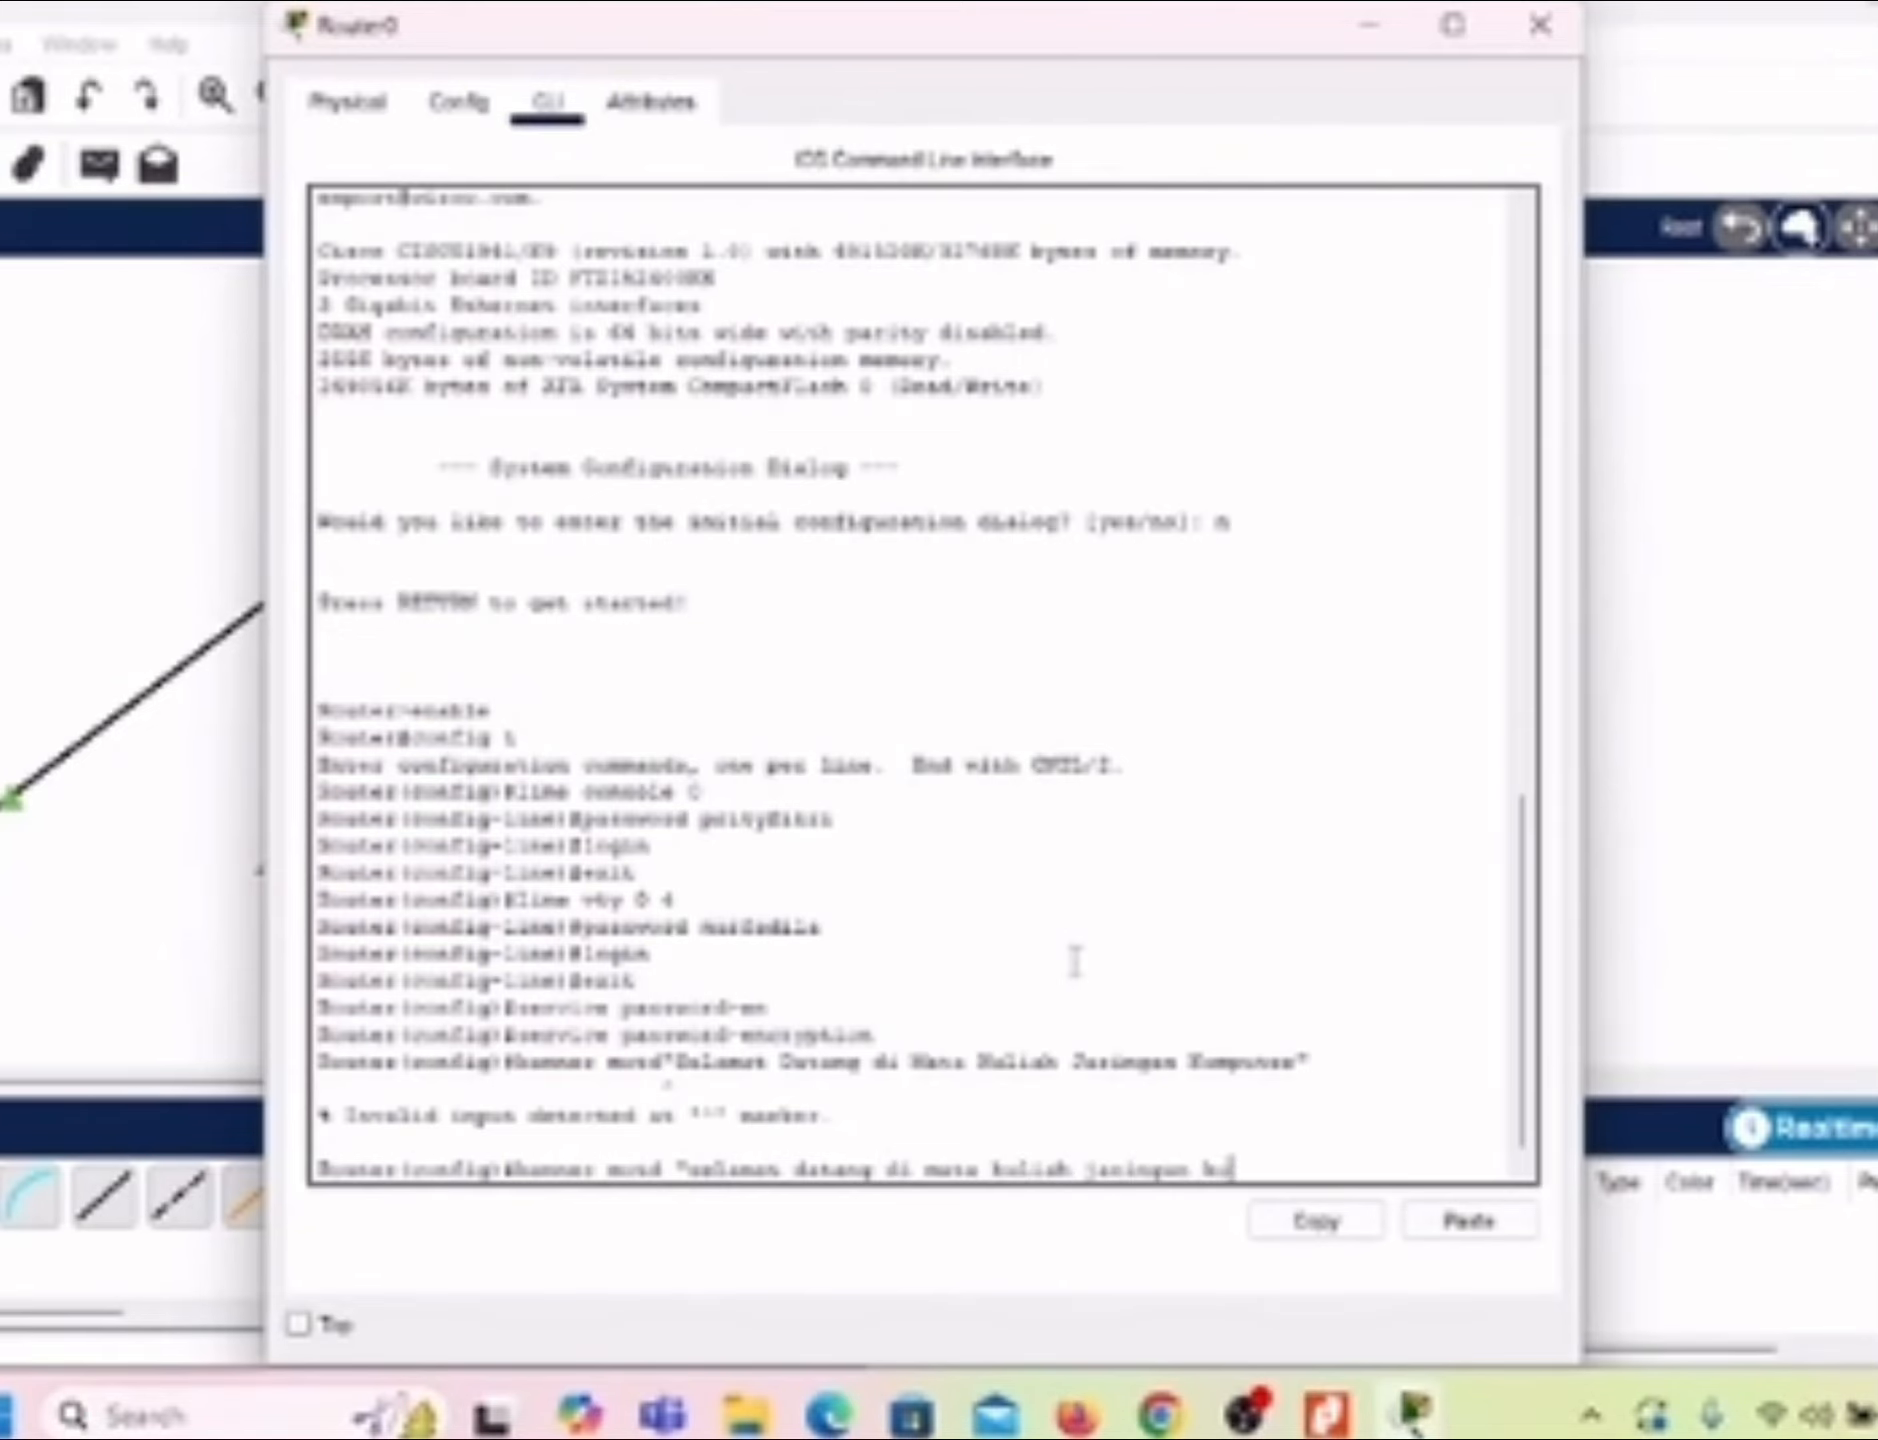
pyautogui.write('ter"')
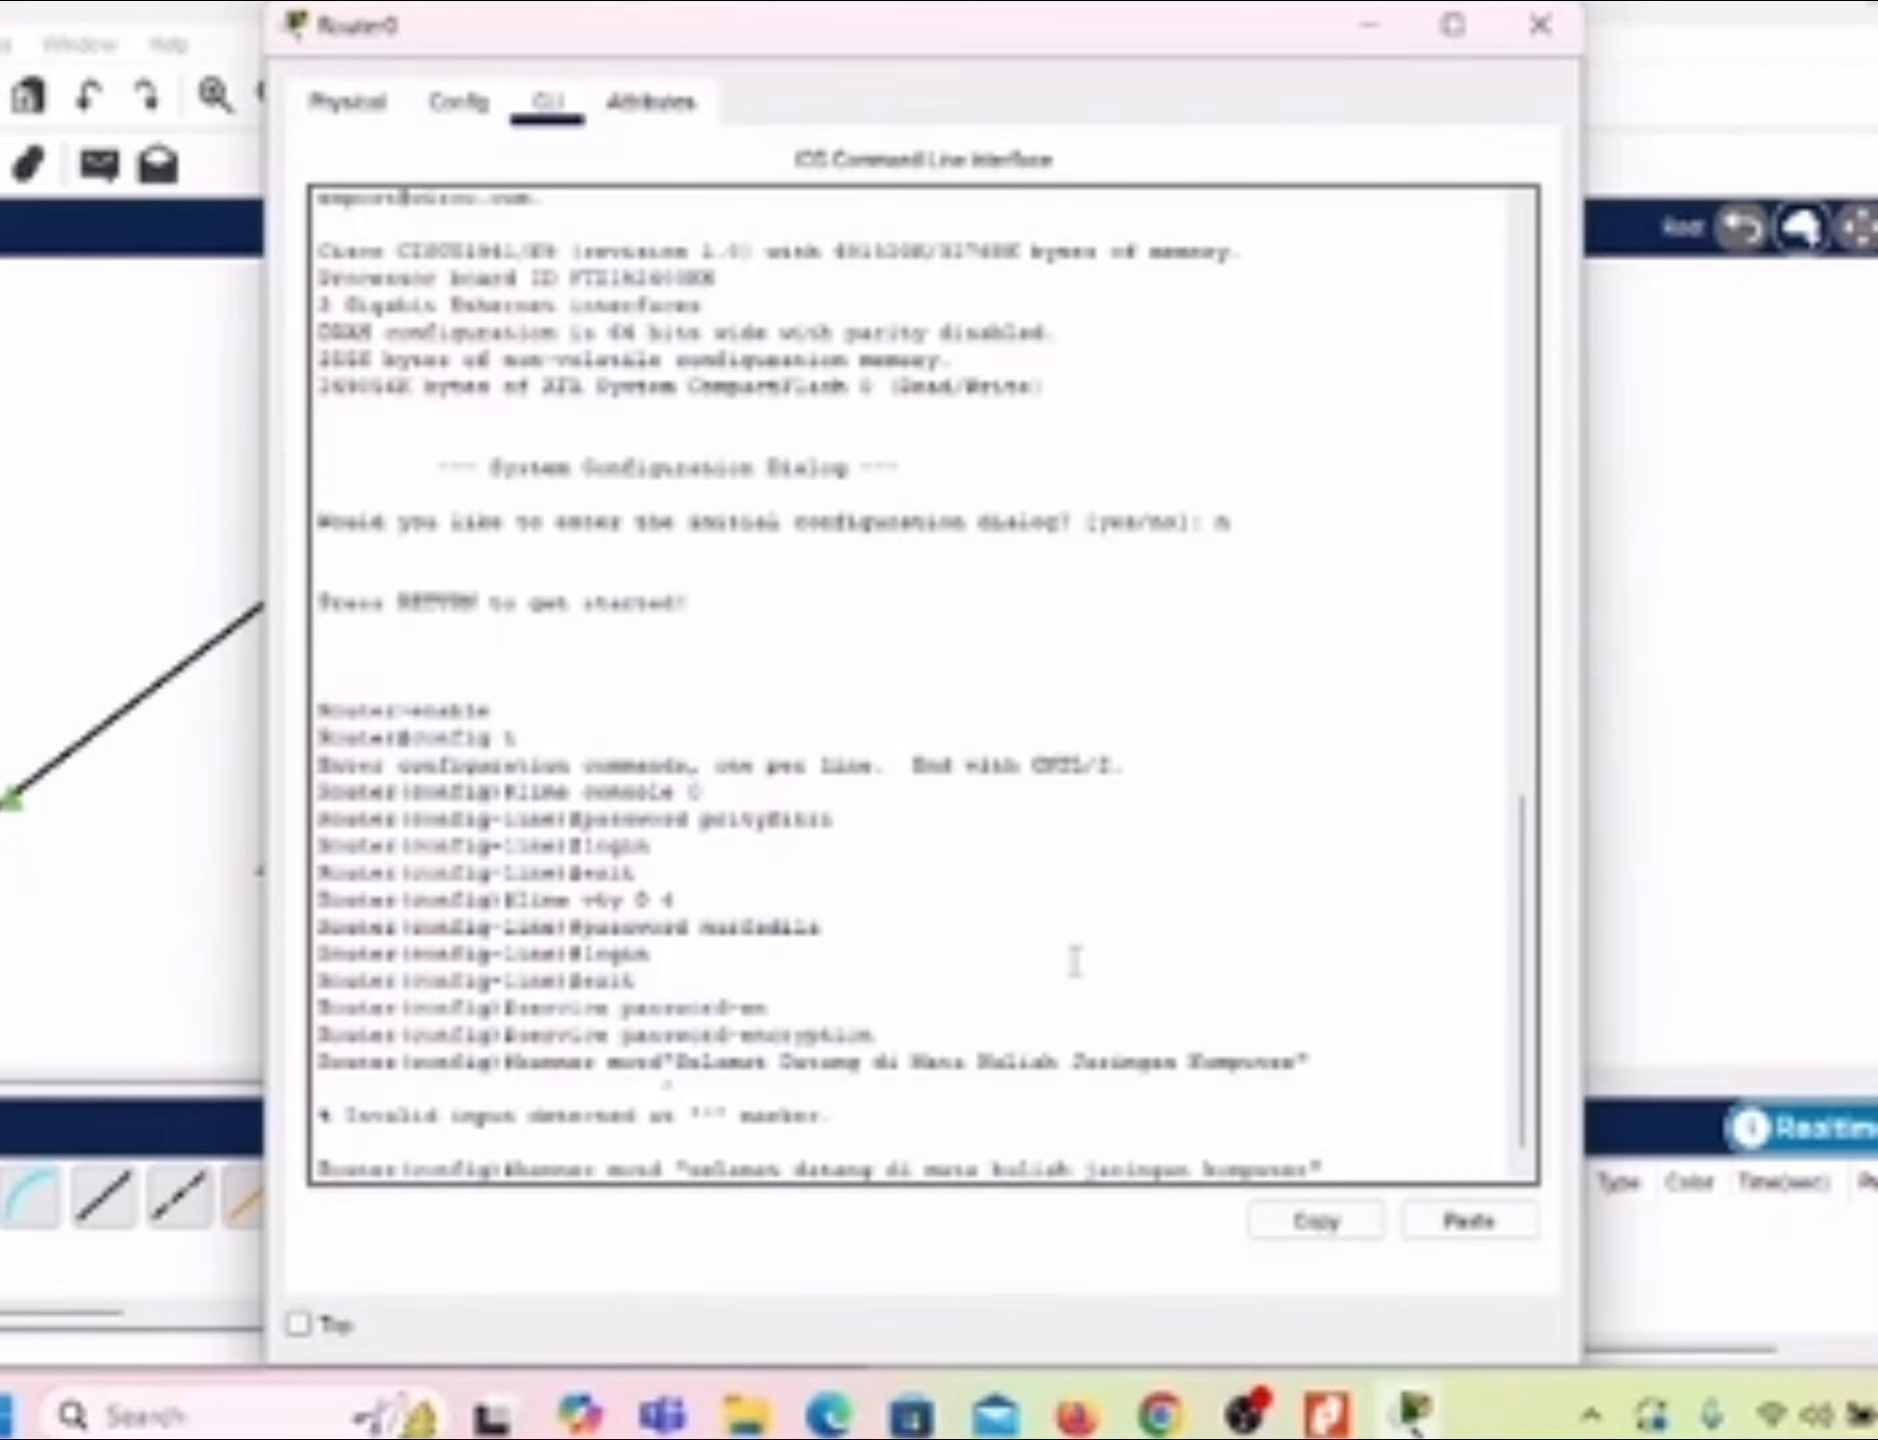
pyautogui.press('Return')
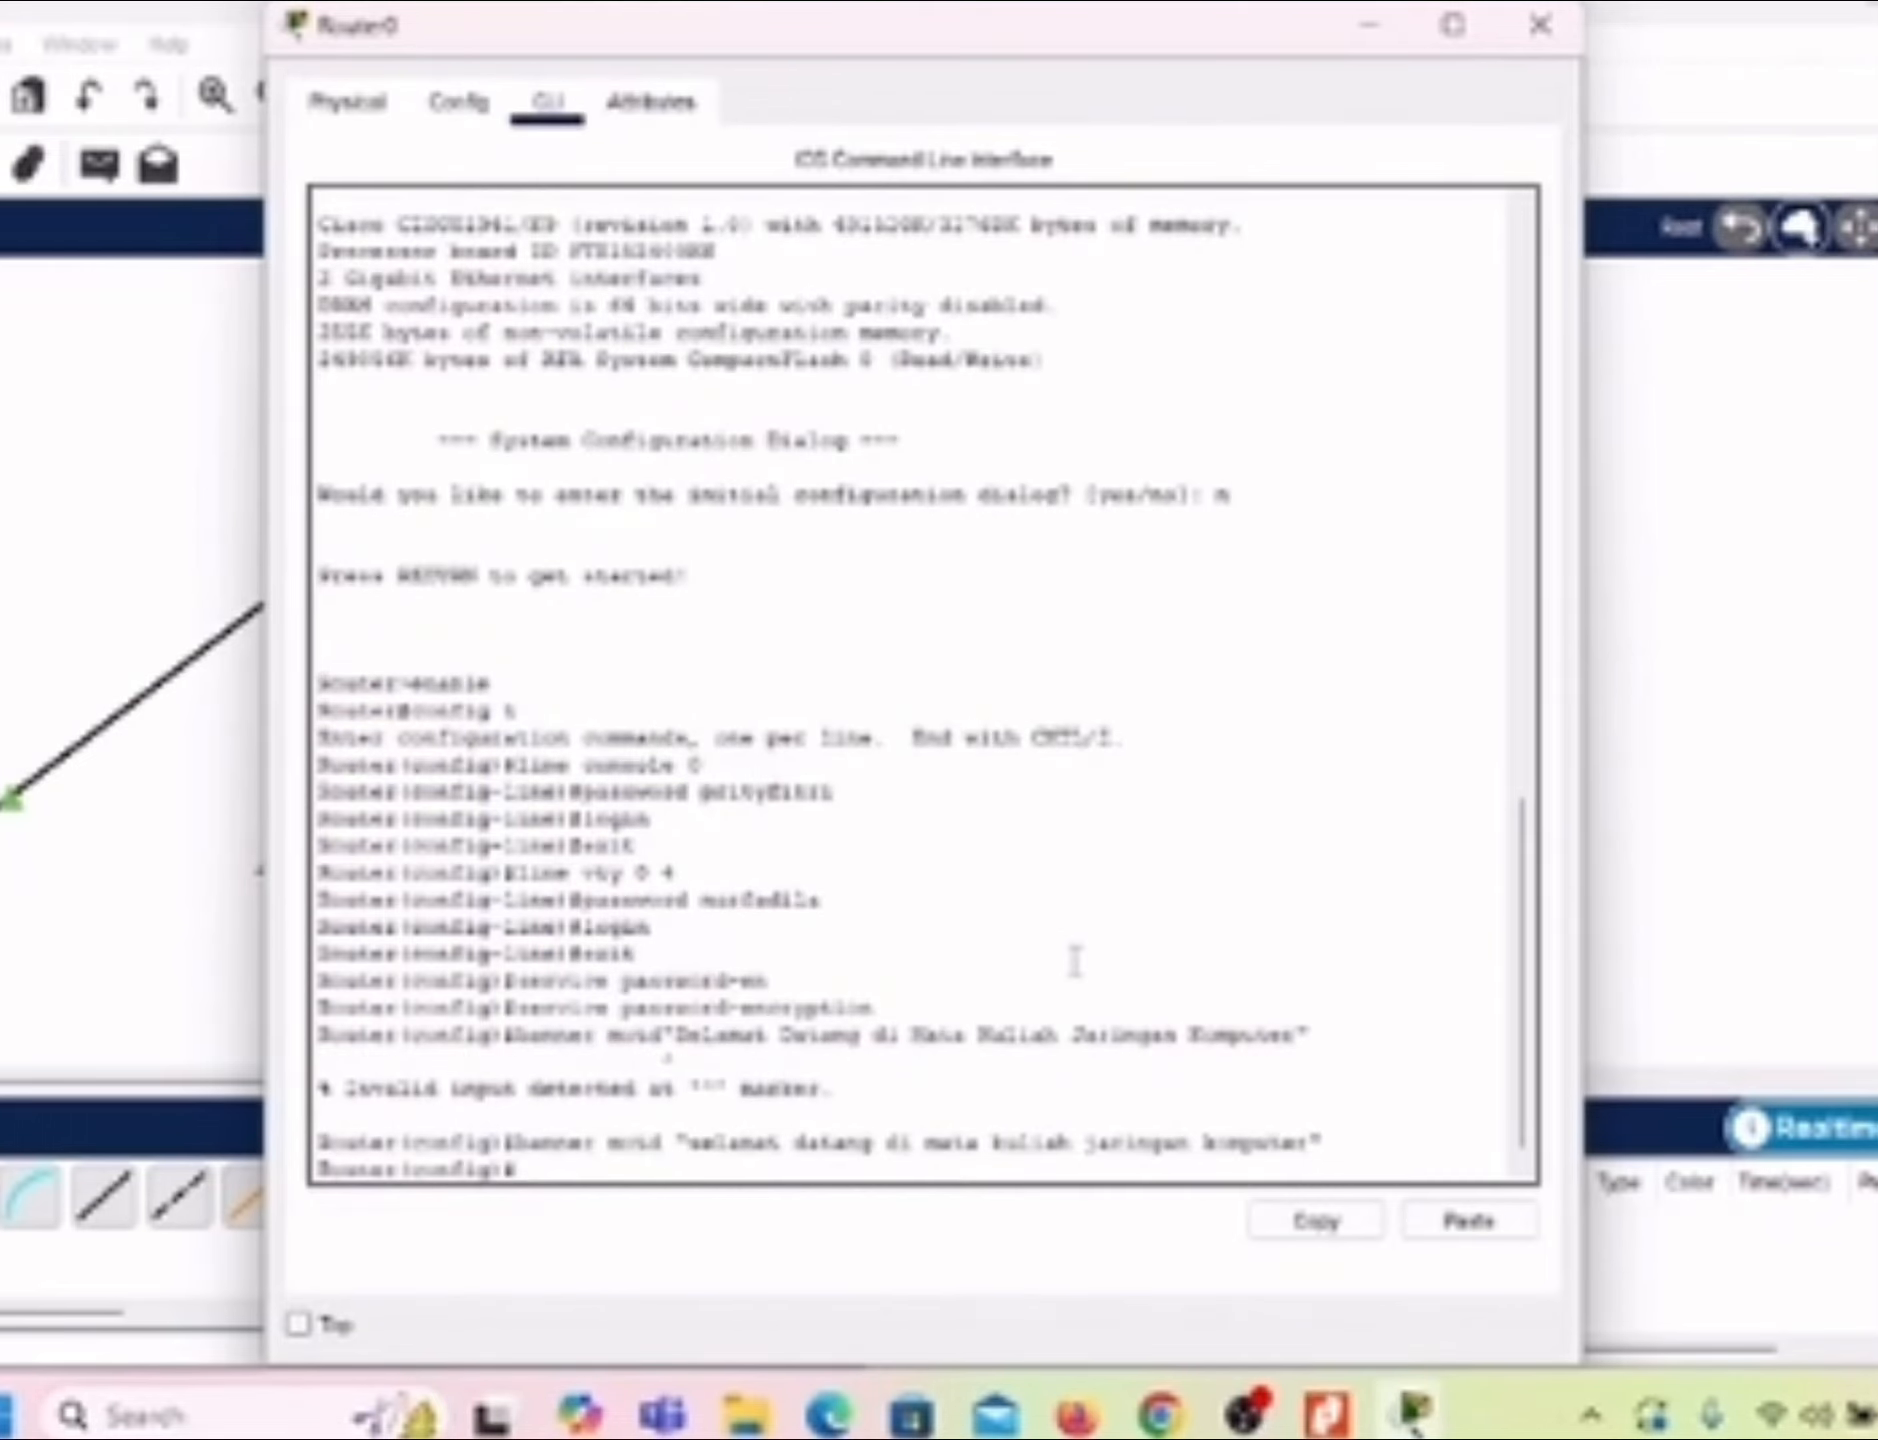
# Step: Assign IP address 192.168.10.1 with subnet mask 255.255.255.0 to interface g0/0
pyautogui.write('interface g0/0')
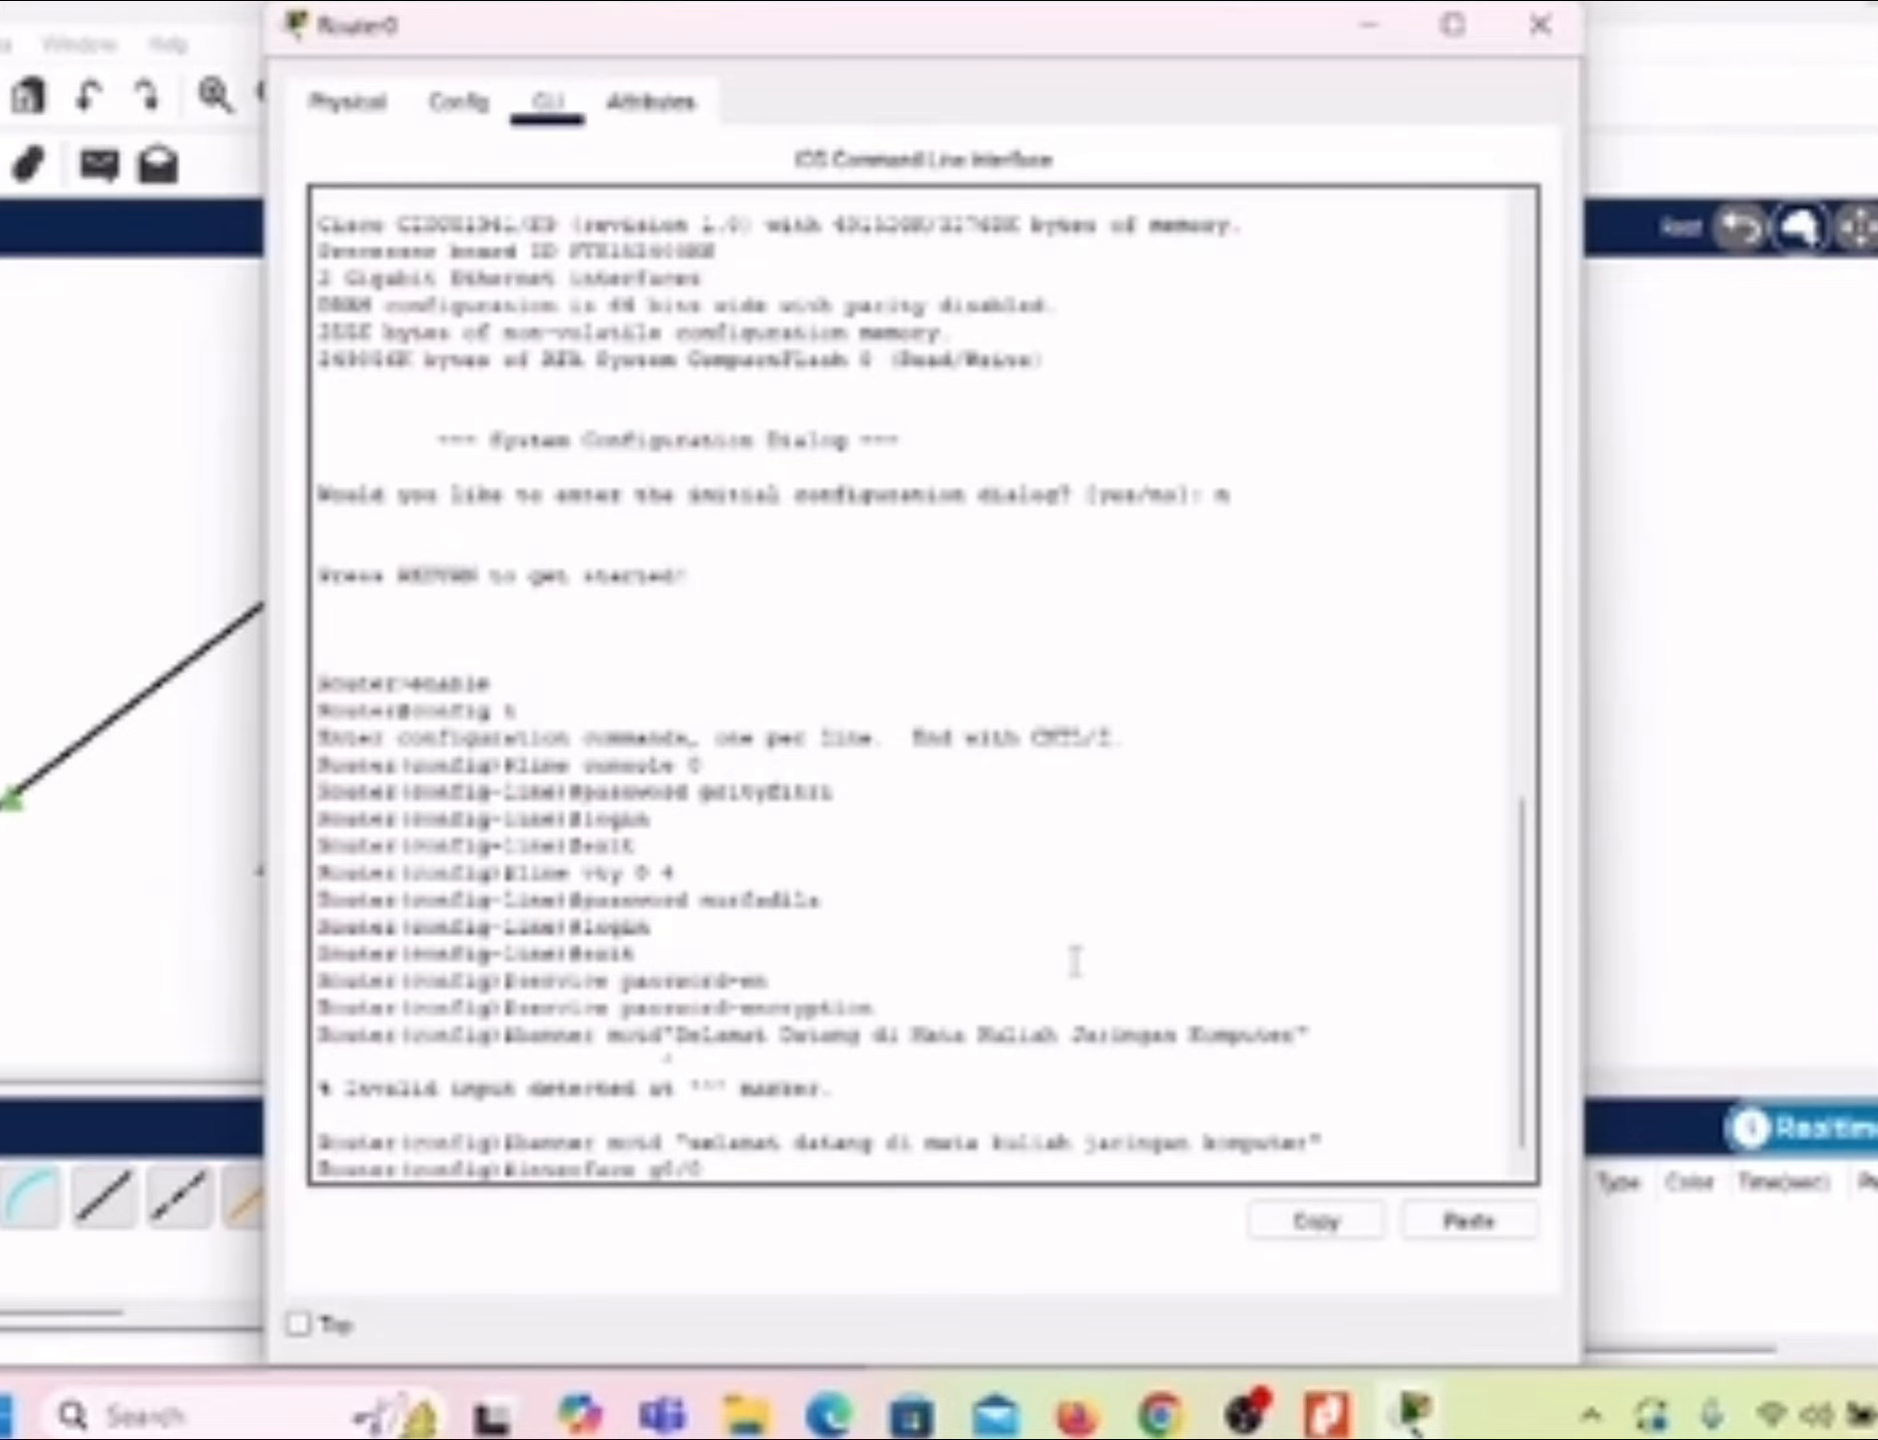
pyautogui.press('Return')
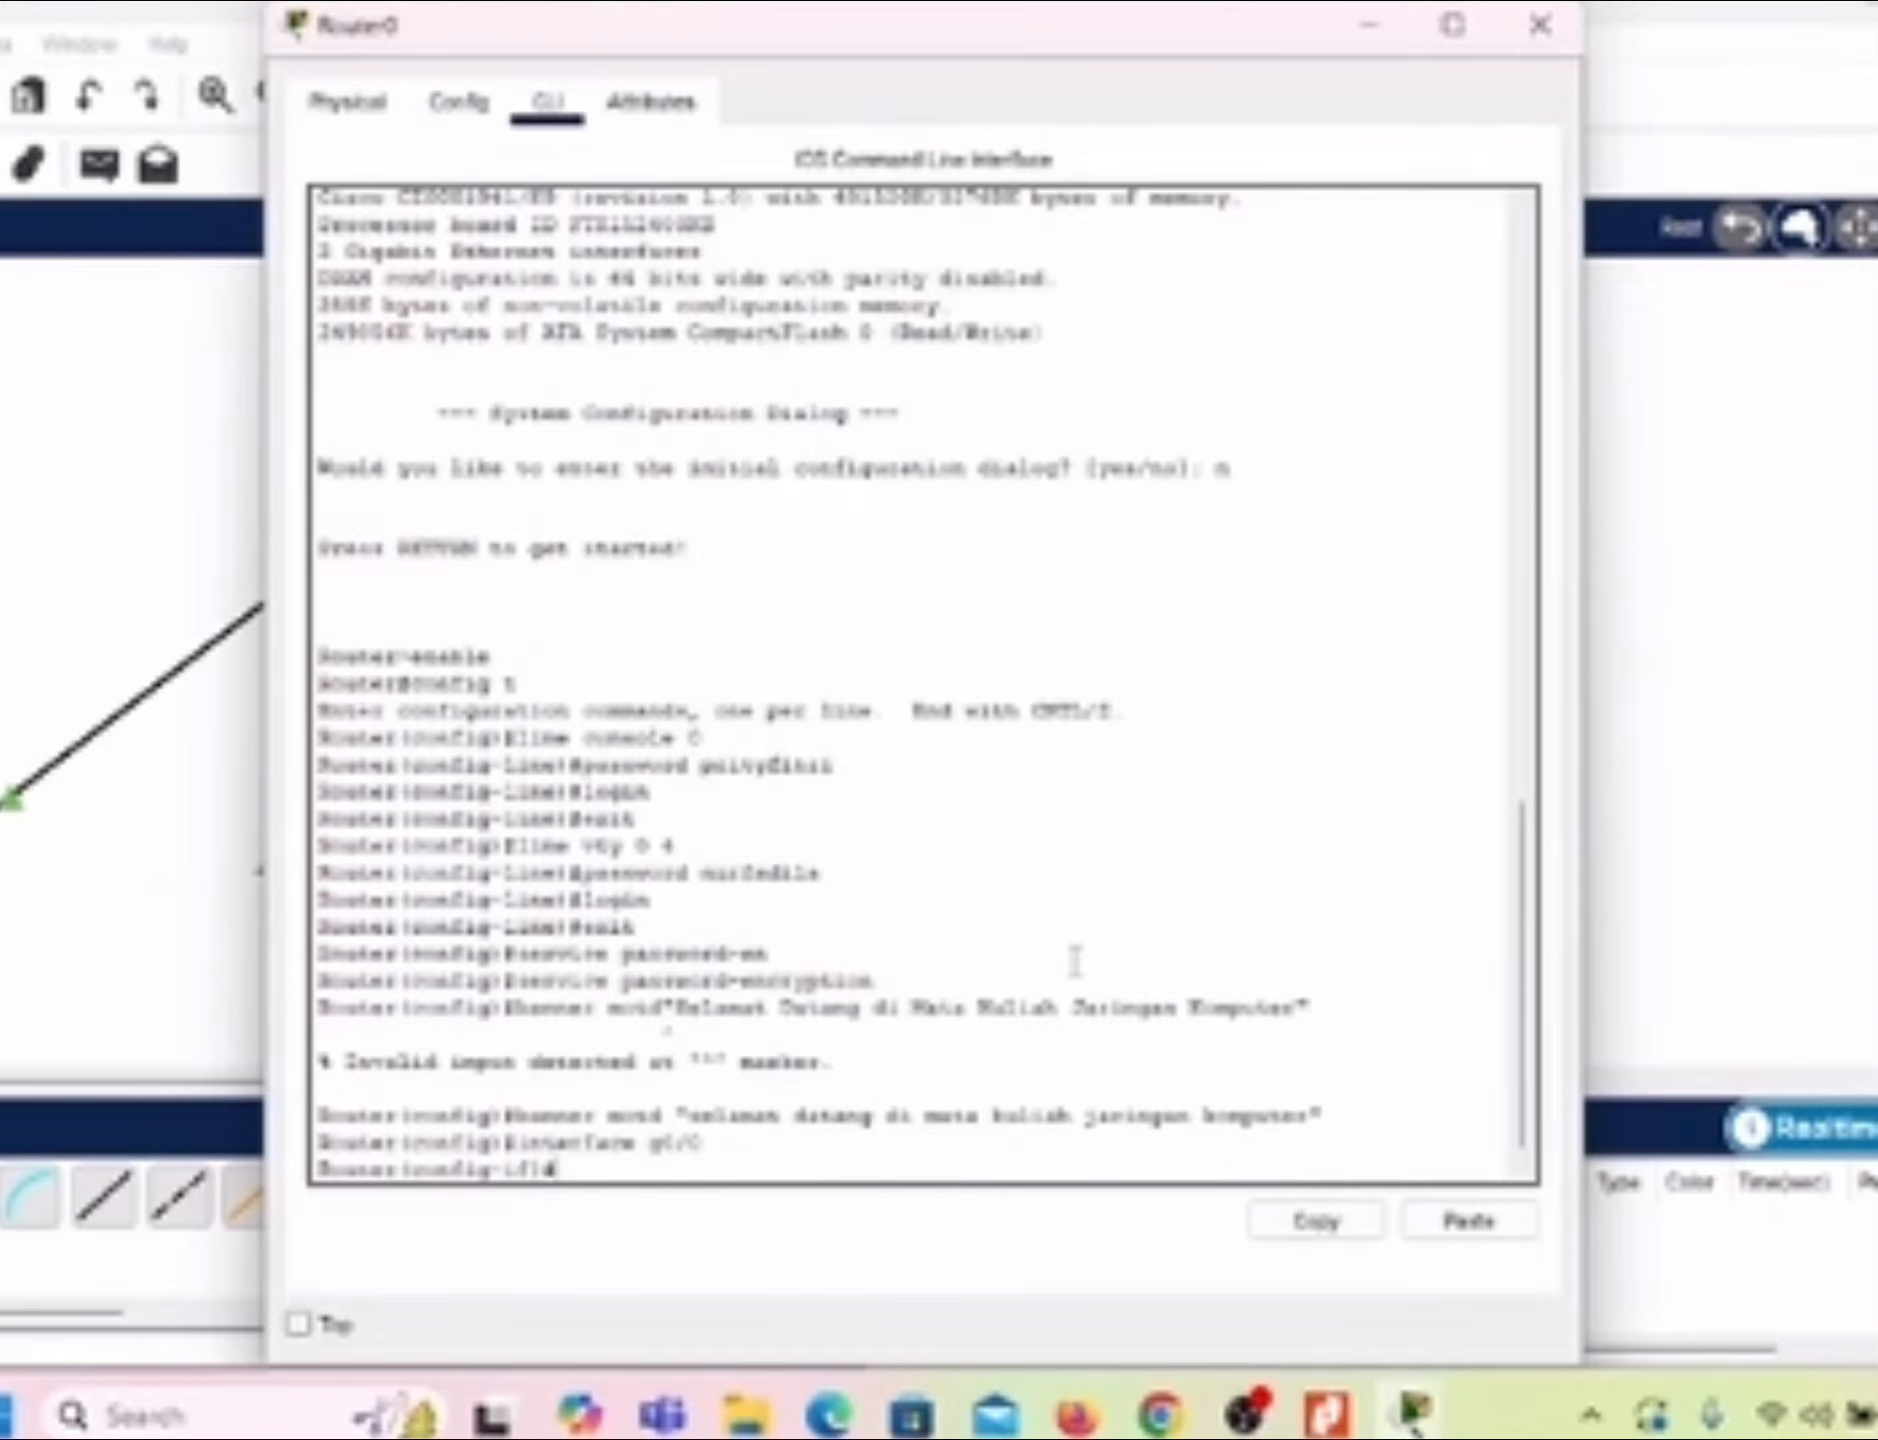
pyautogui.write('ip address')
pyautogui.write('s')
pyautogui.write(' 192.')
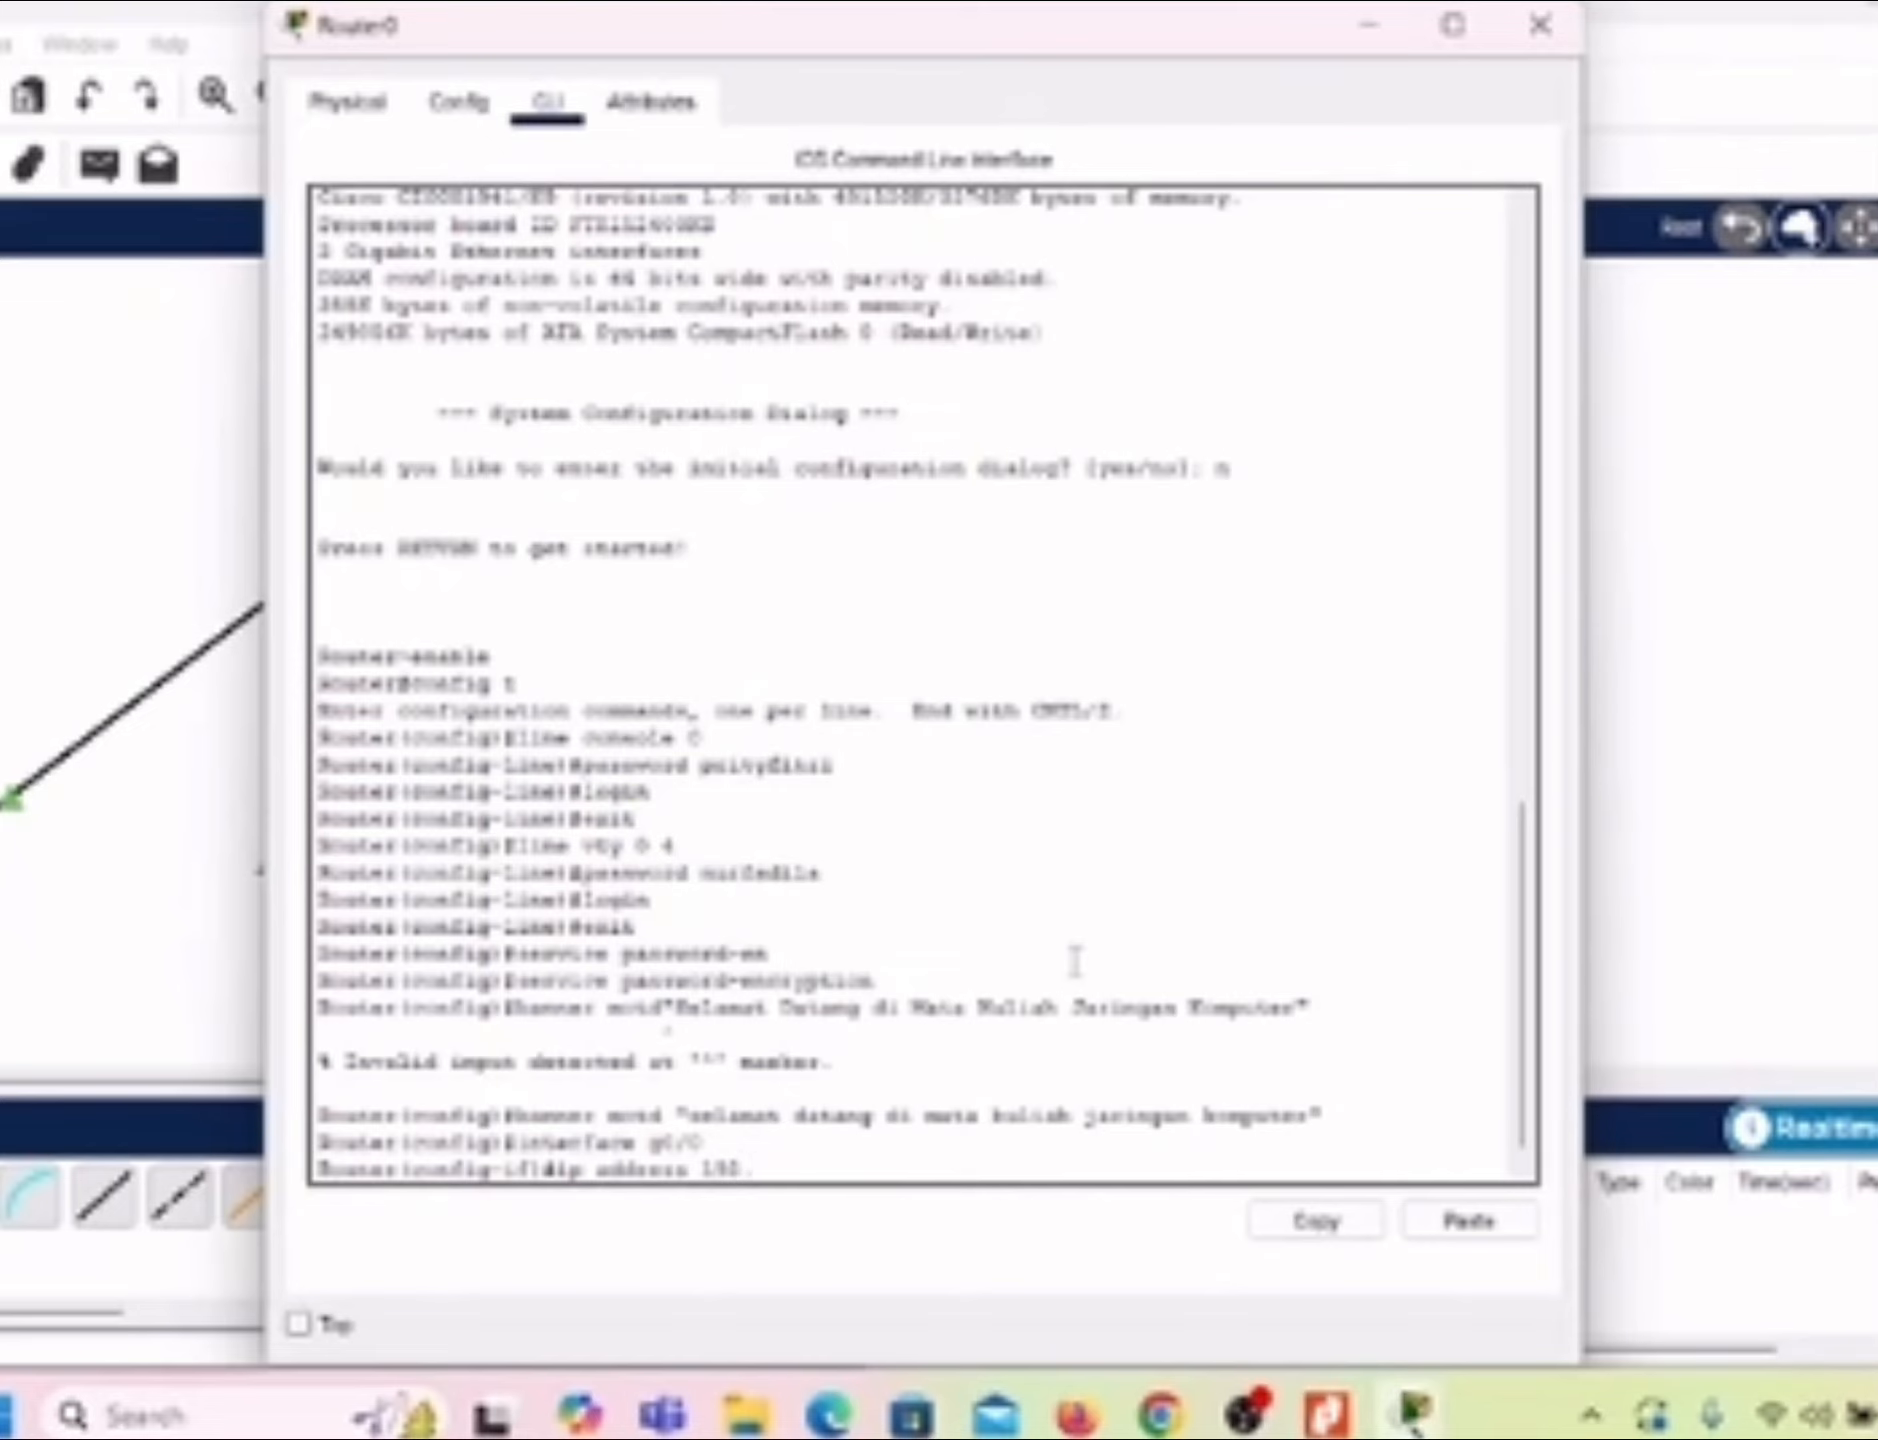
pyautogui.write('168.20.1 255')
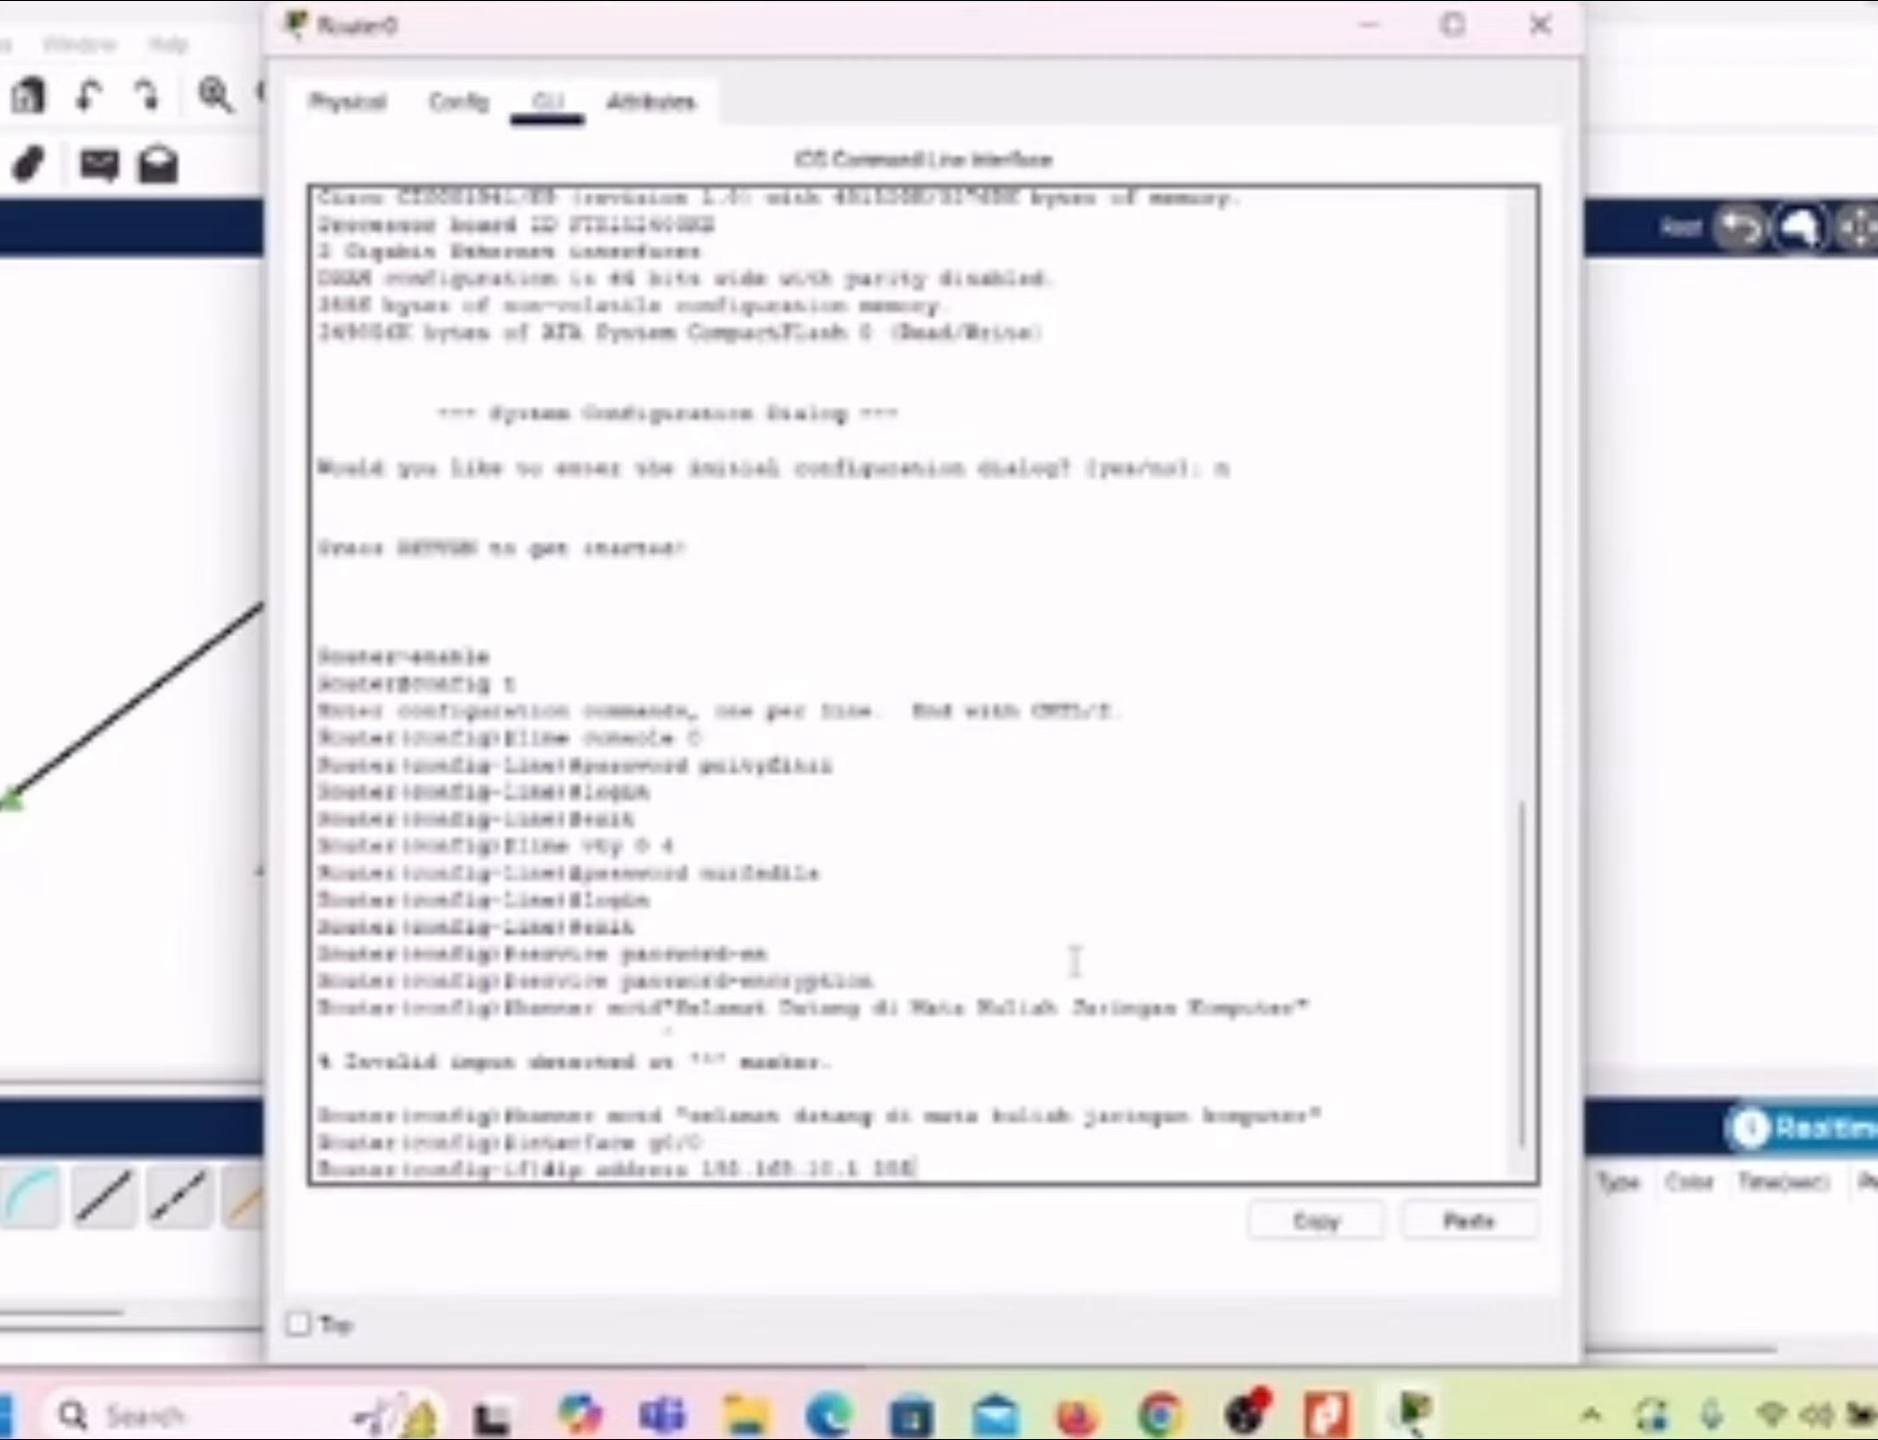
pyautogui.write('.255.255.0')
pyautogui.press('Return')
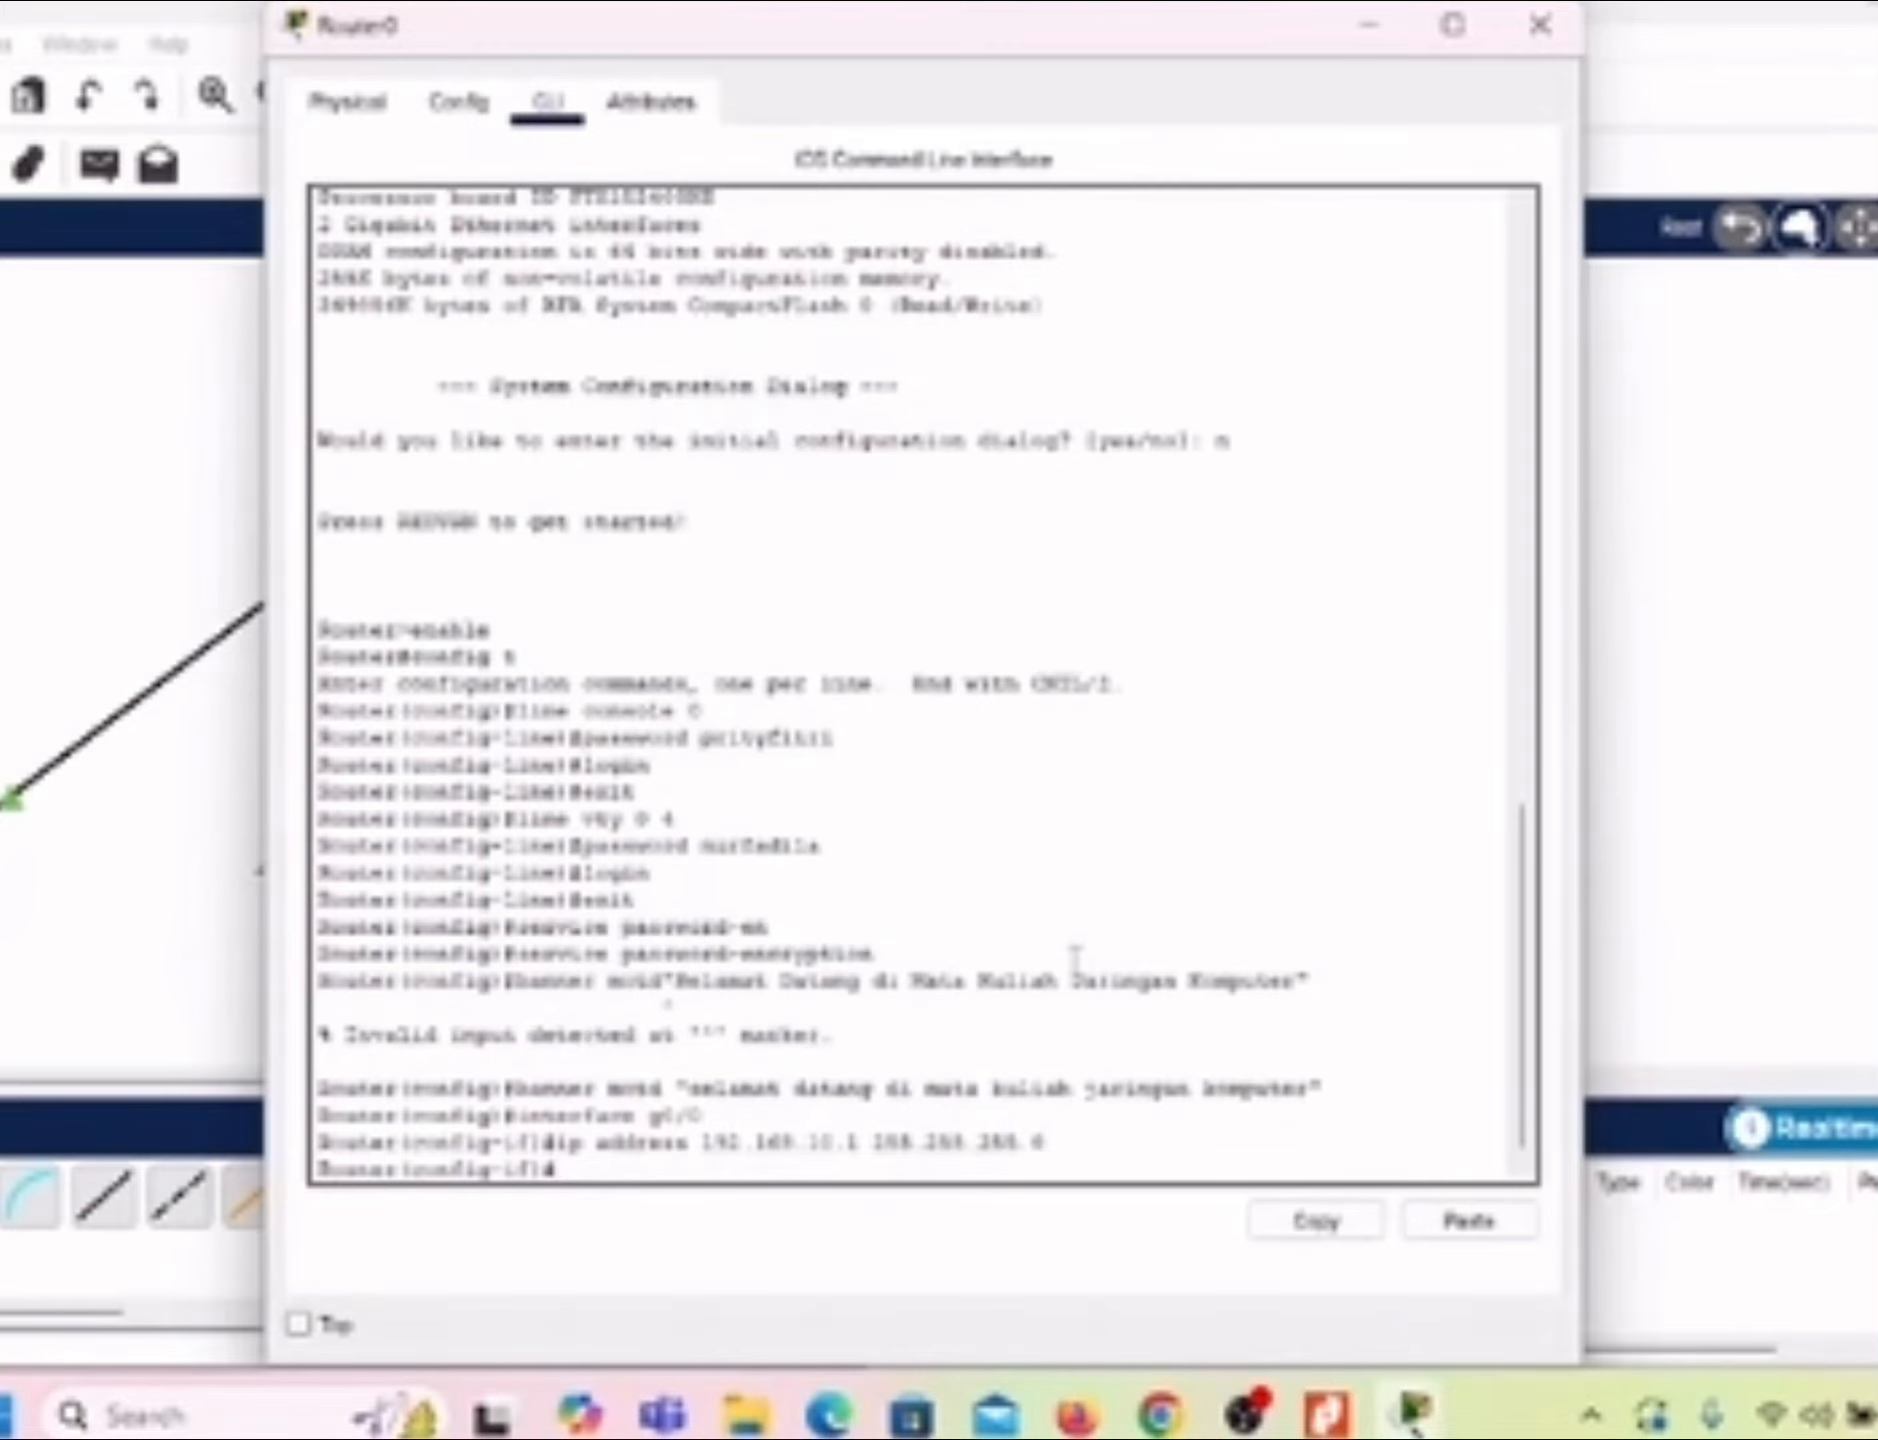
# Step: Activate interface g0/0 with no shutdown and exit to global configuration mode
pyautogui.write('no shutdown')
pyautogui.press('Return')
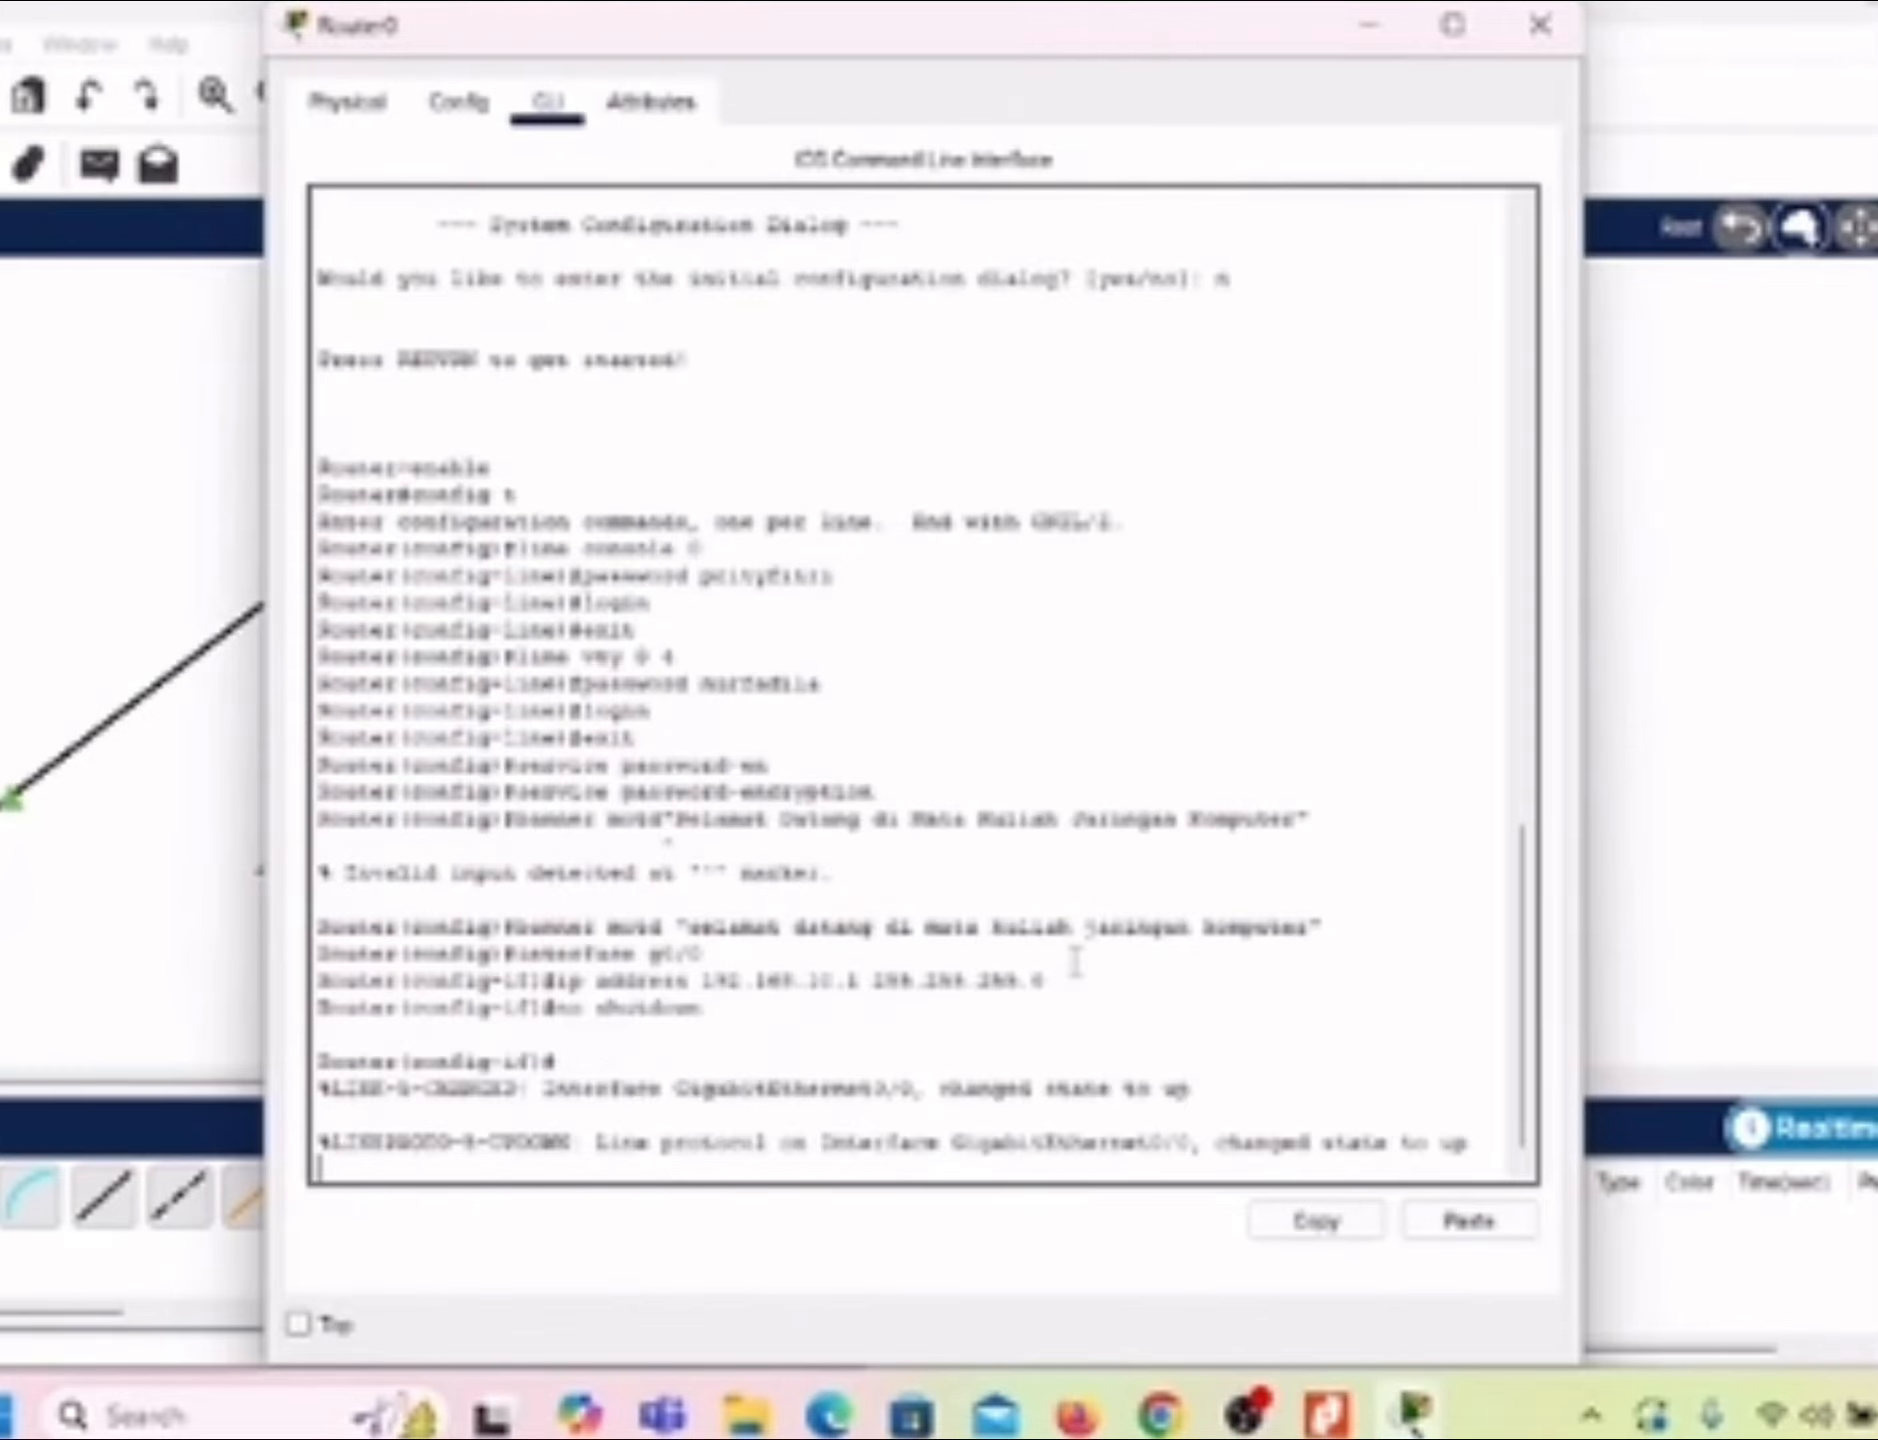
pyautogui.press('Return')
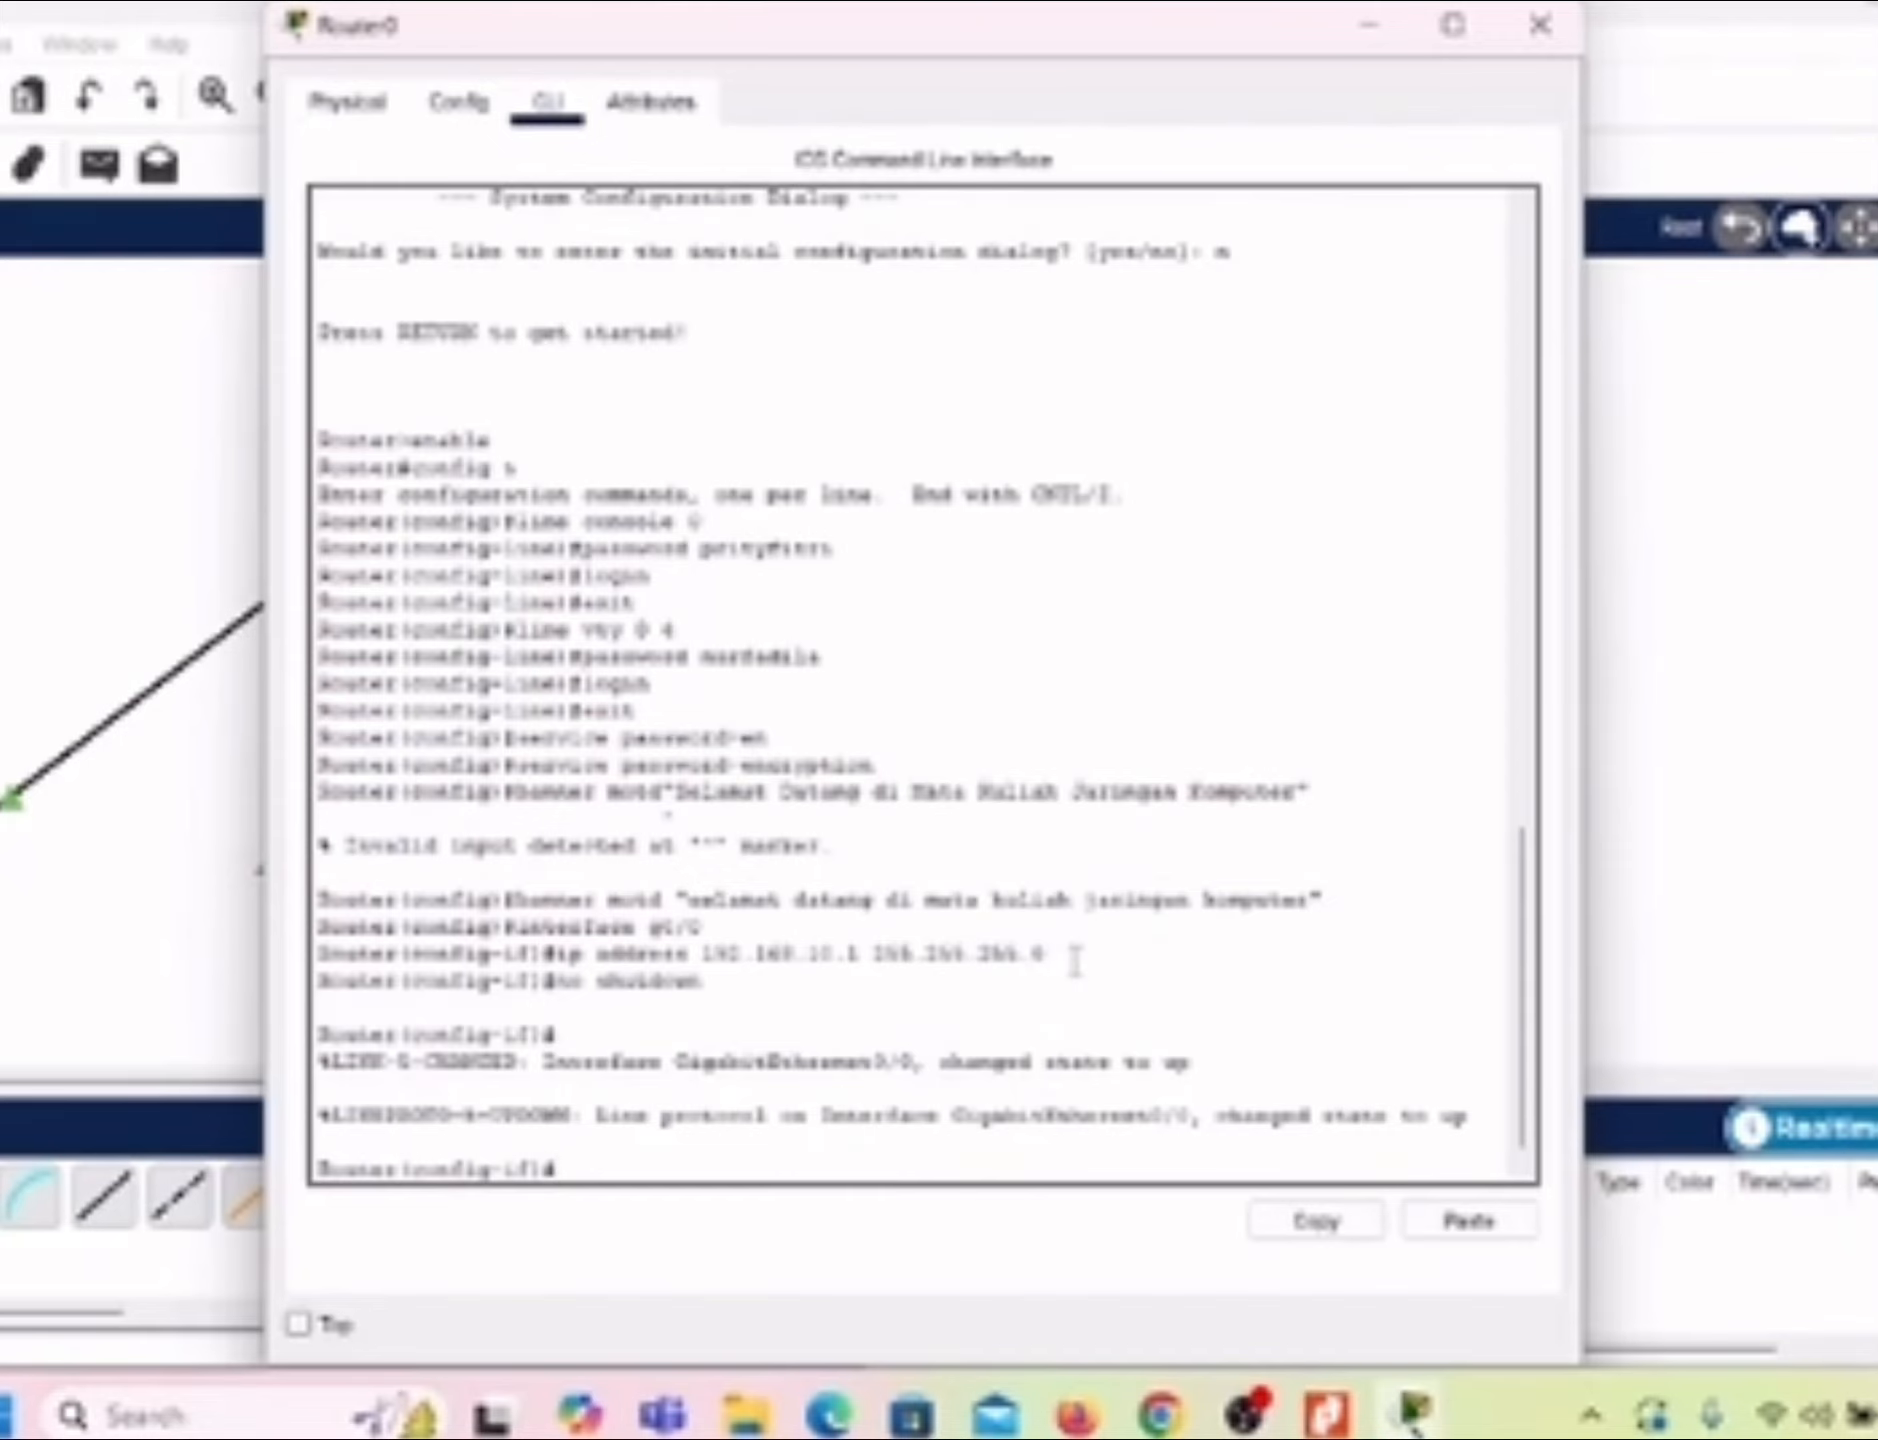
pyautogui.write('exit')
pyautogui.press('Return')
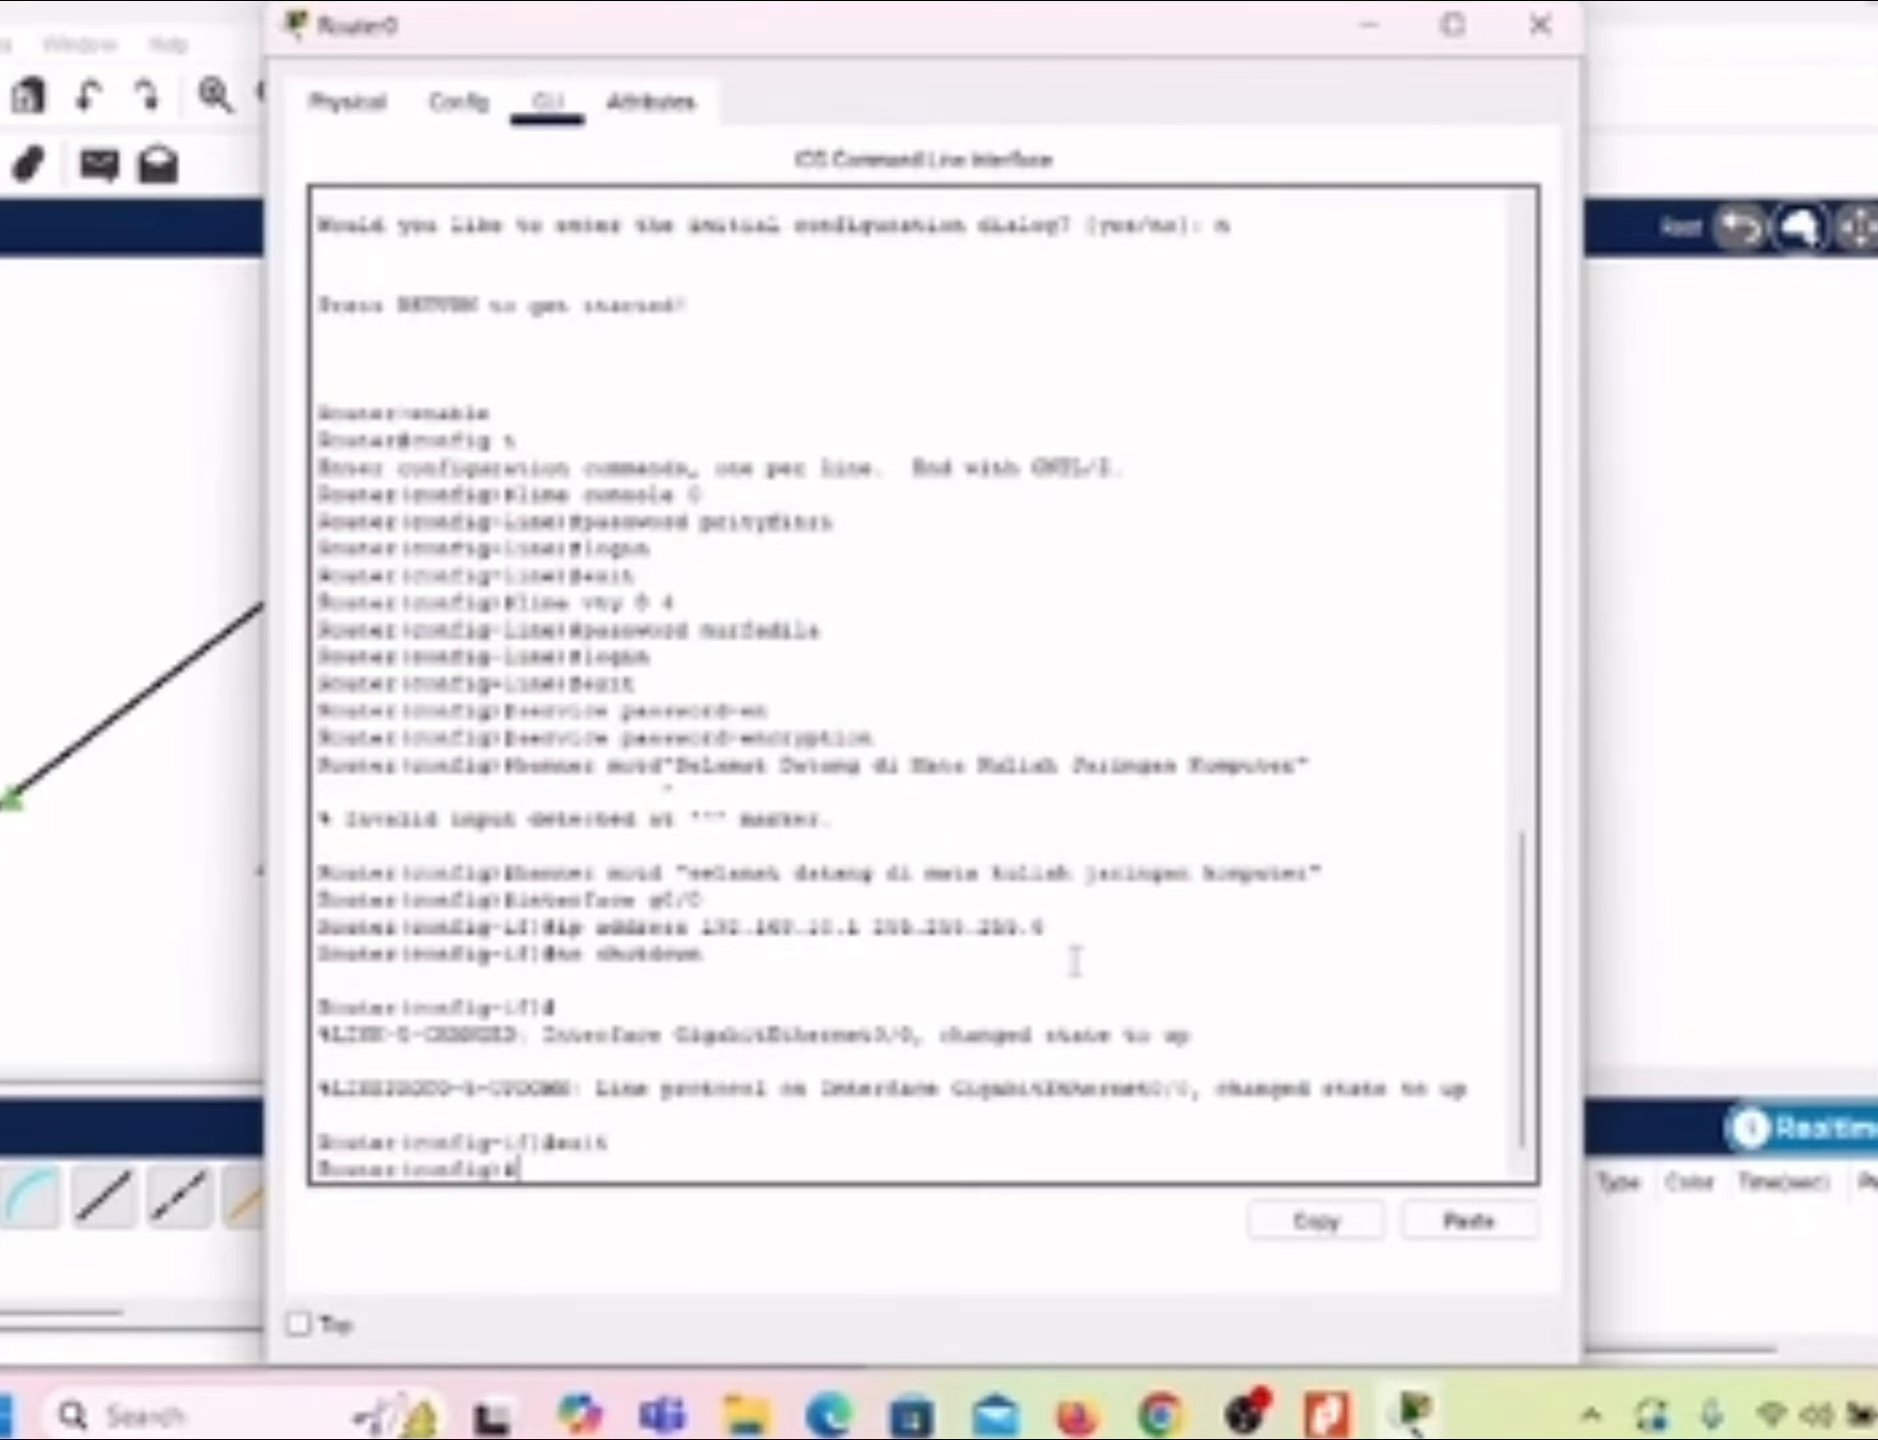
# Step: Assign IP address 192.168.11.1 with subnet mask 255.255.255.0 to interface g0/1
pyautogui.write('interface g0/')
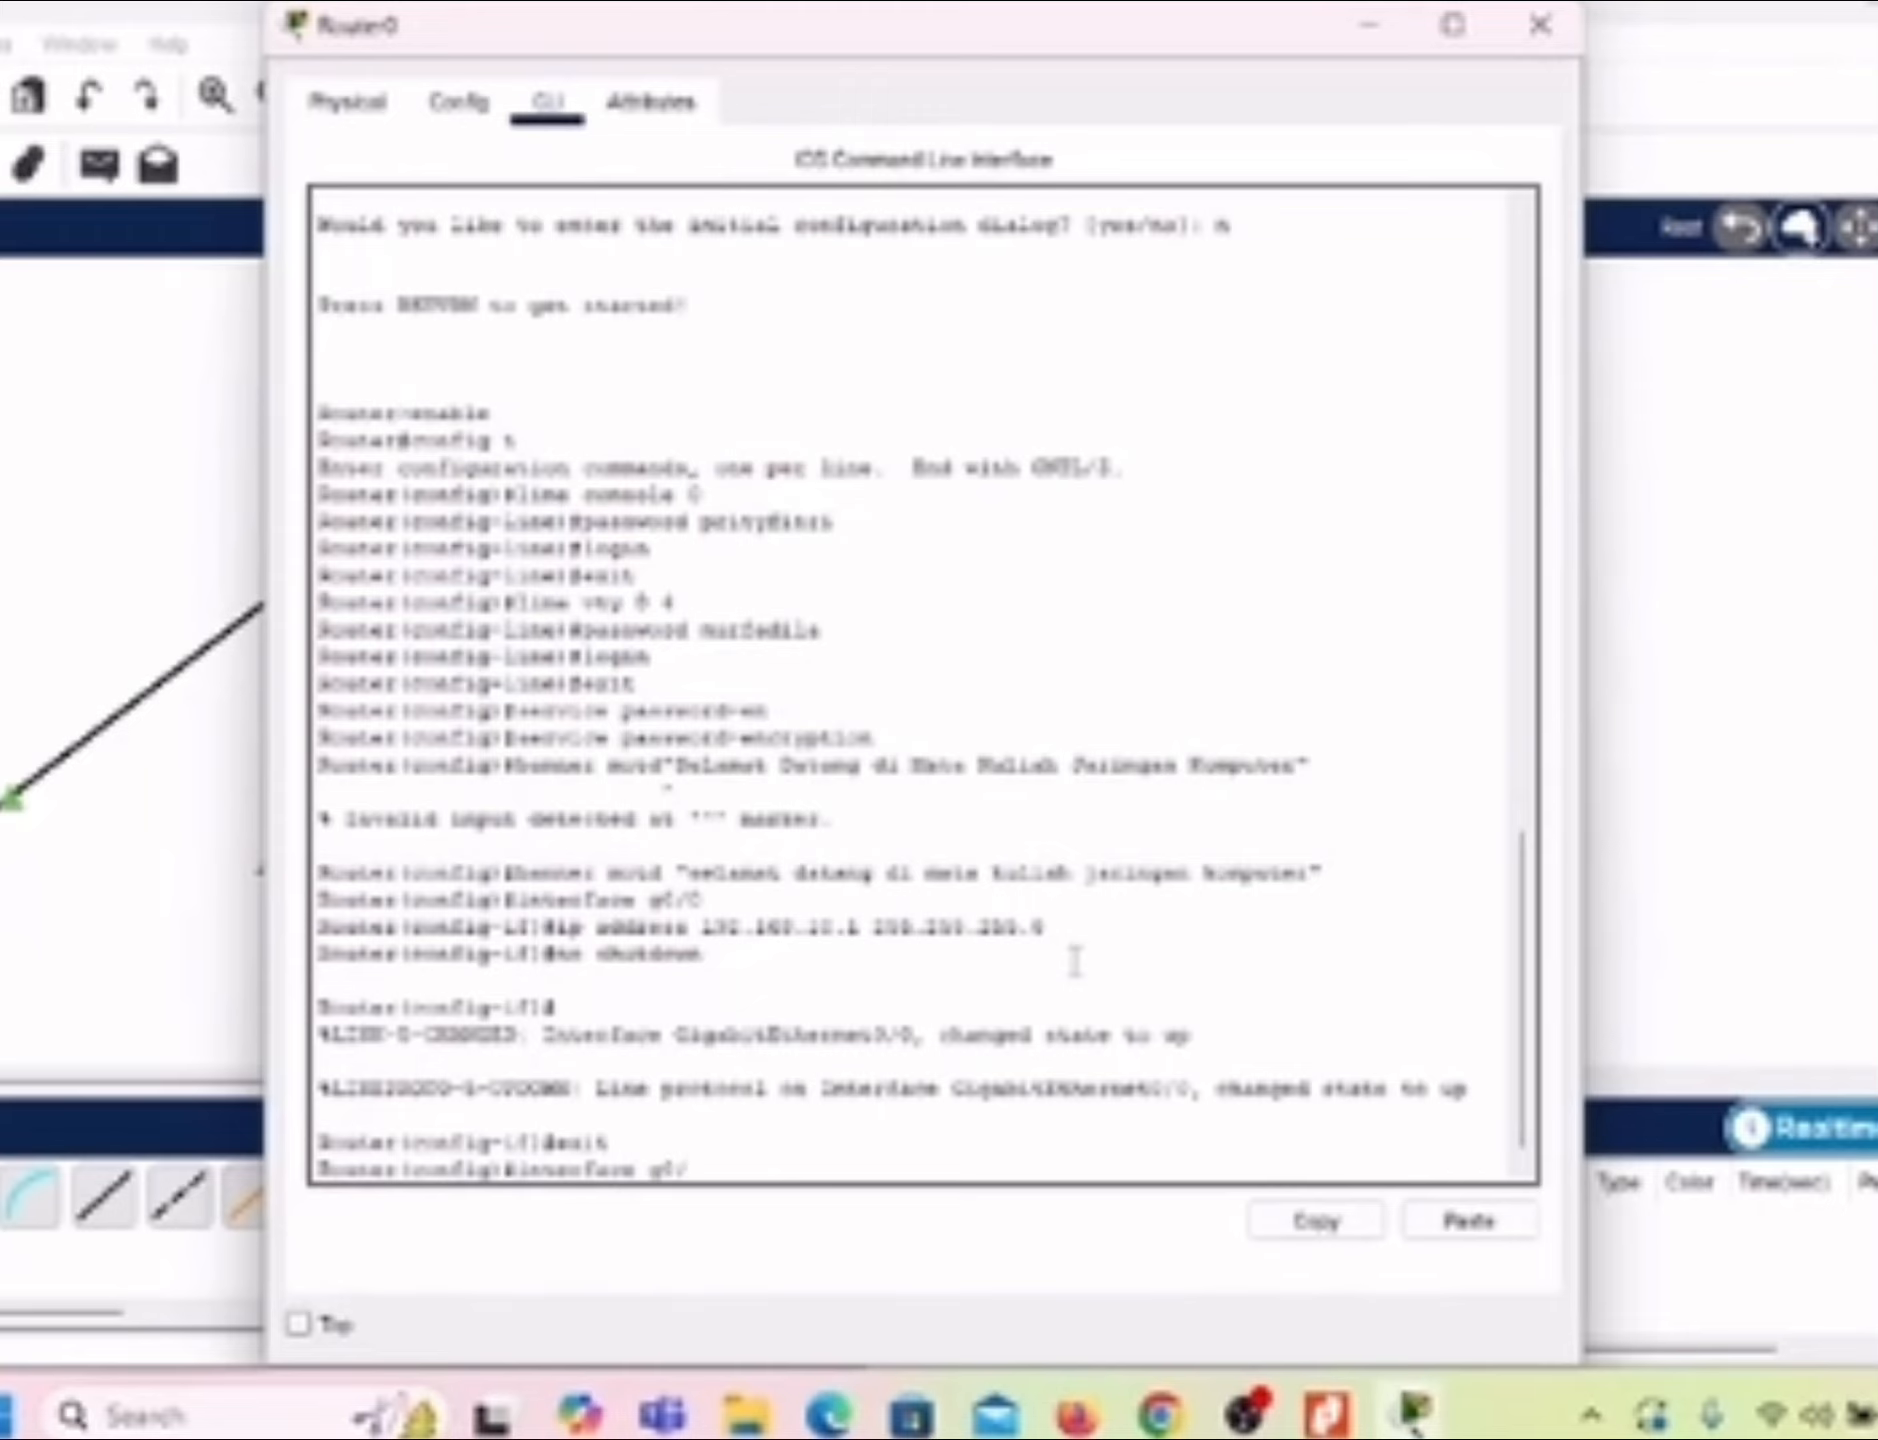
pyautogui.write('1')
pyautogui.press('Return')
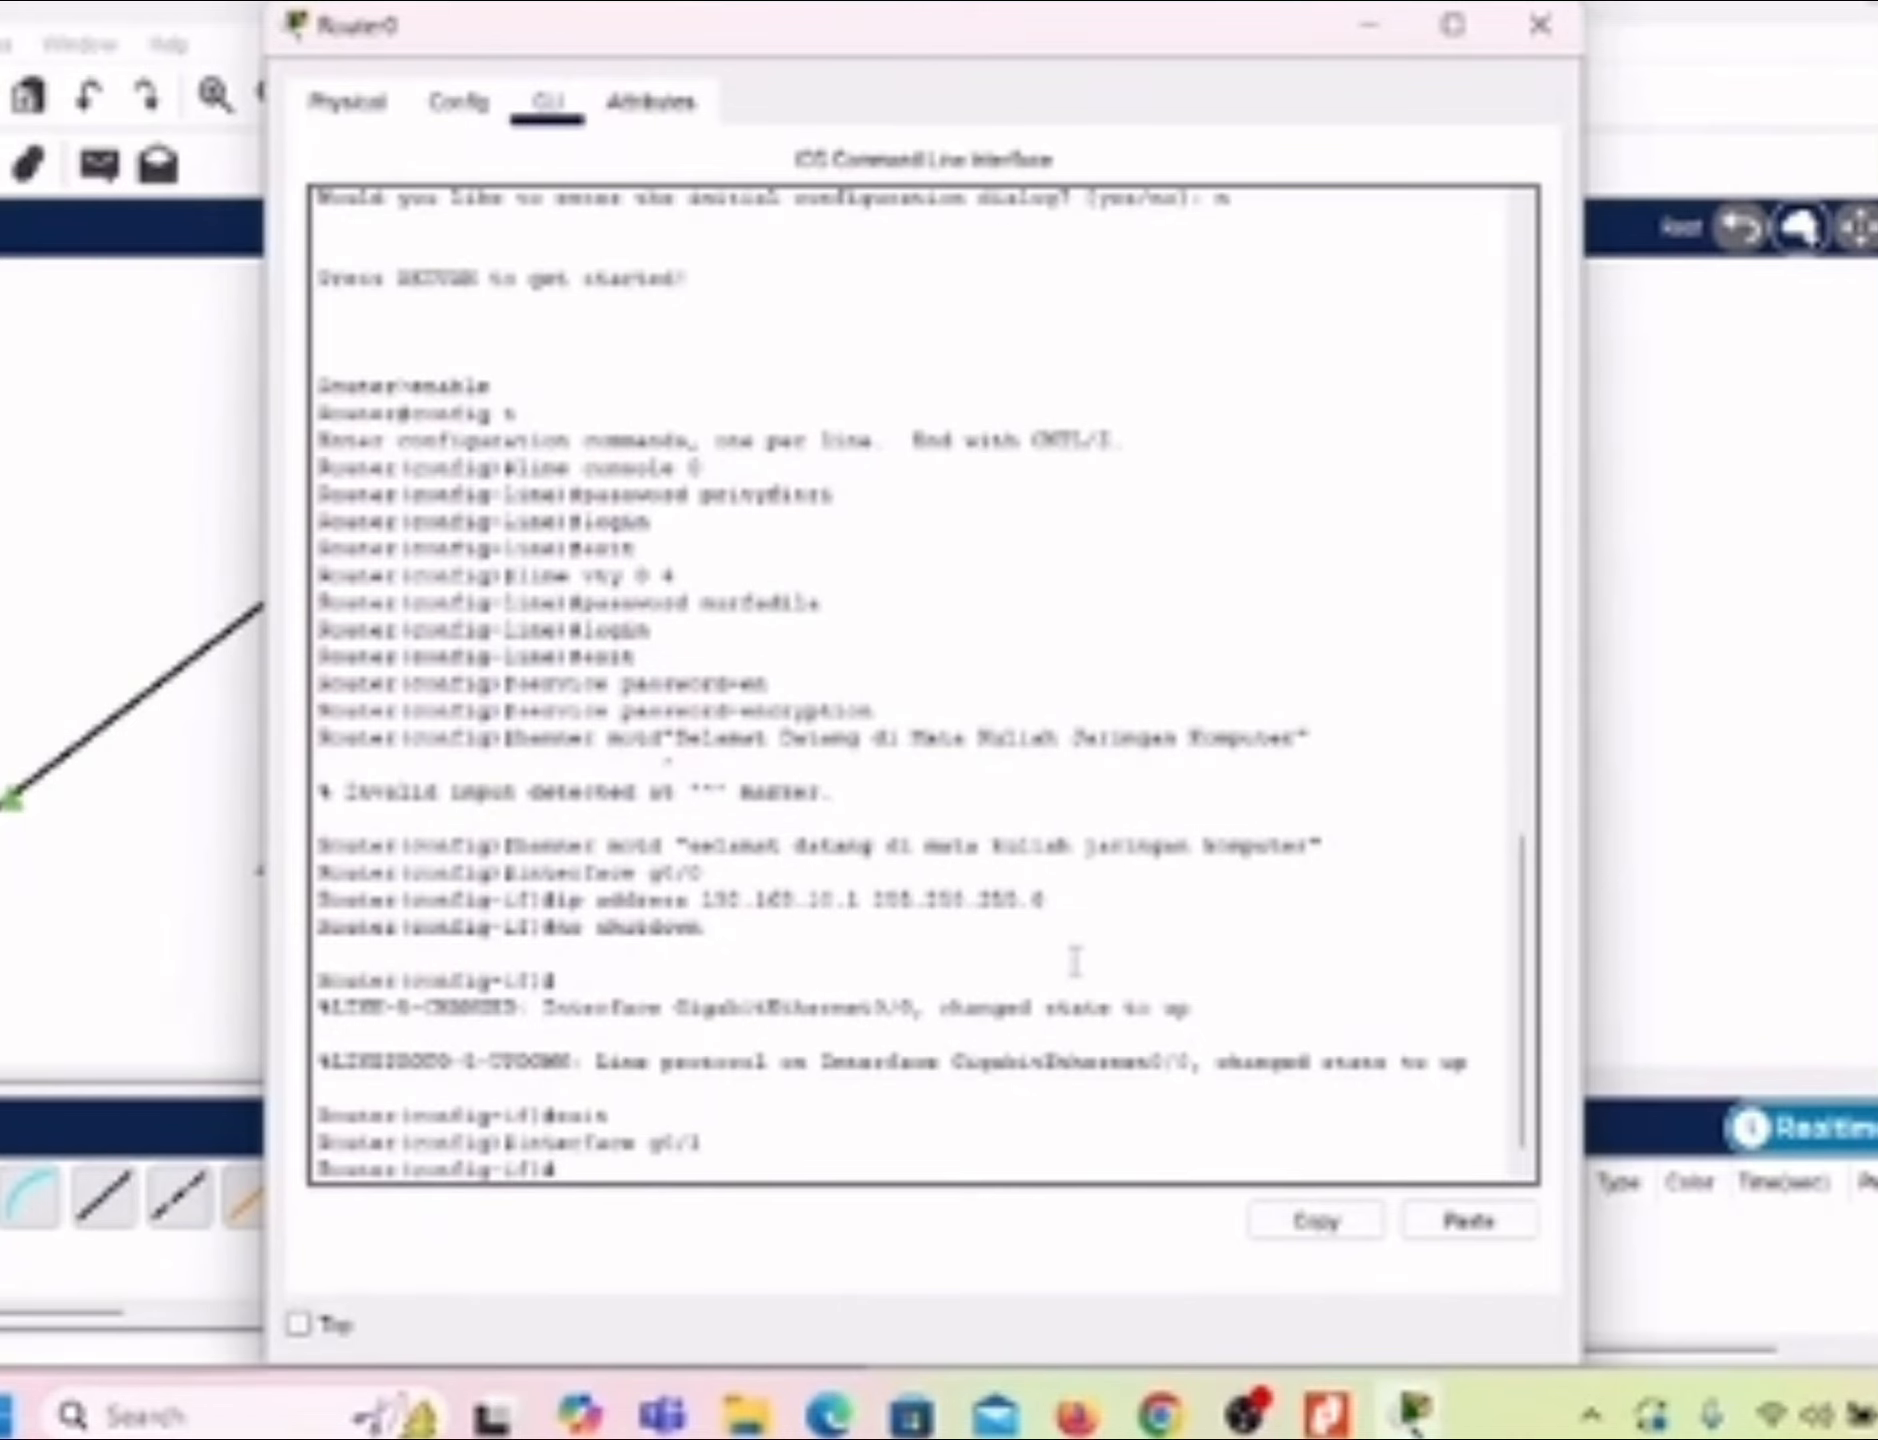
pyautogui.write('ip address')
pyautogui.press('BackSpace')
pyautogui.write('192')
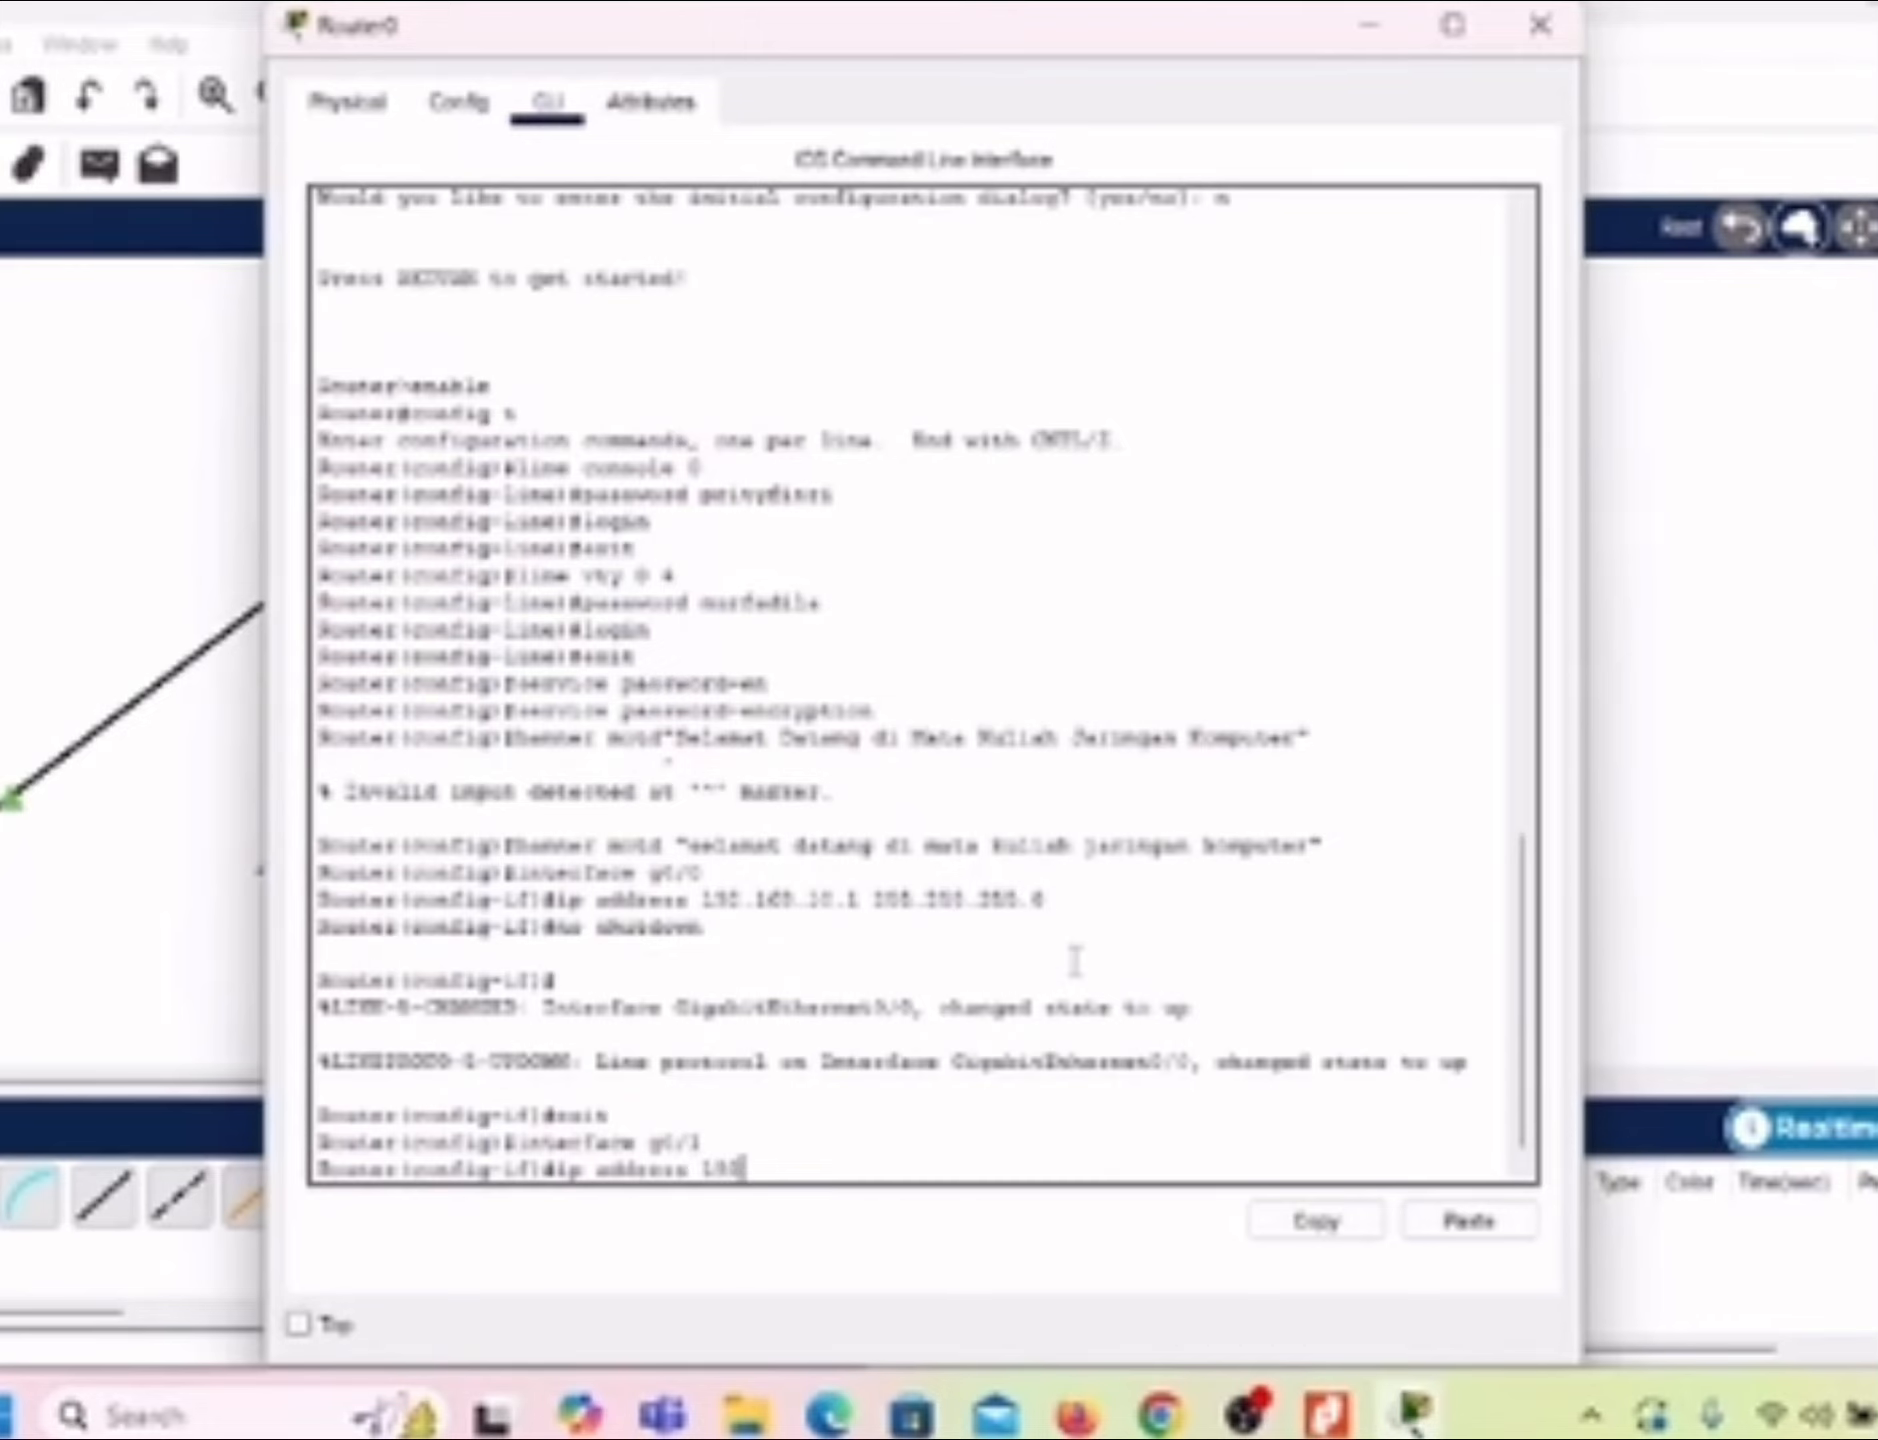
pyautogui.write('.168.')
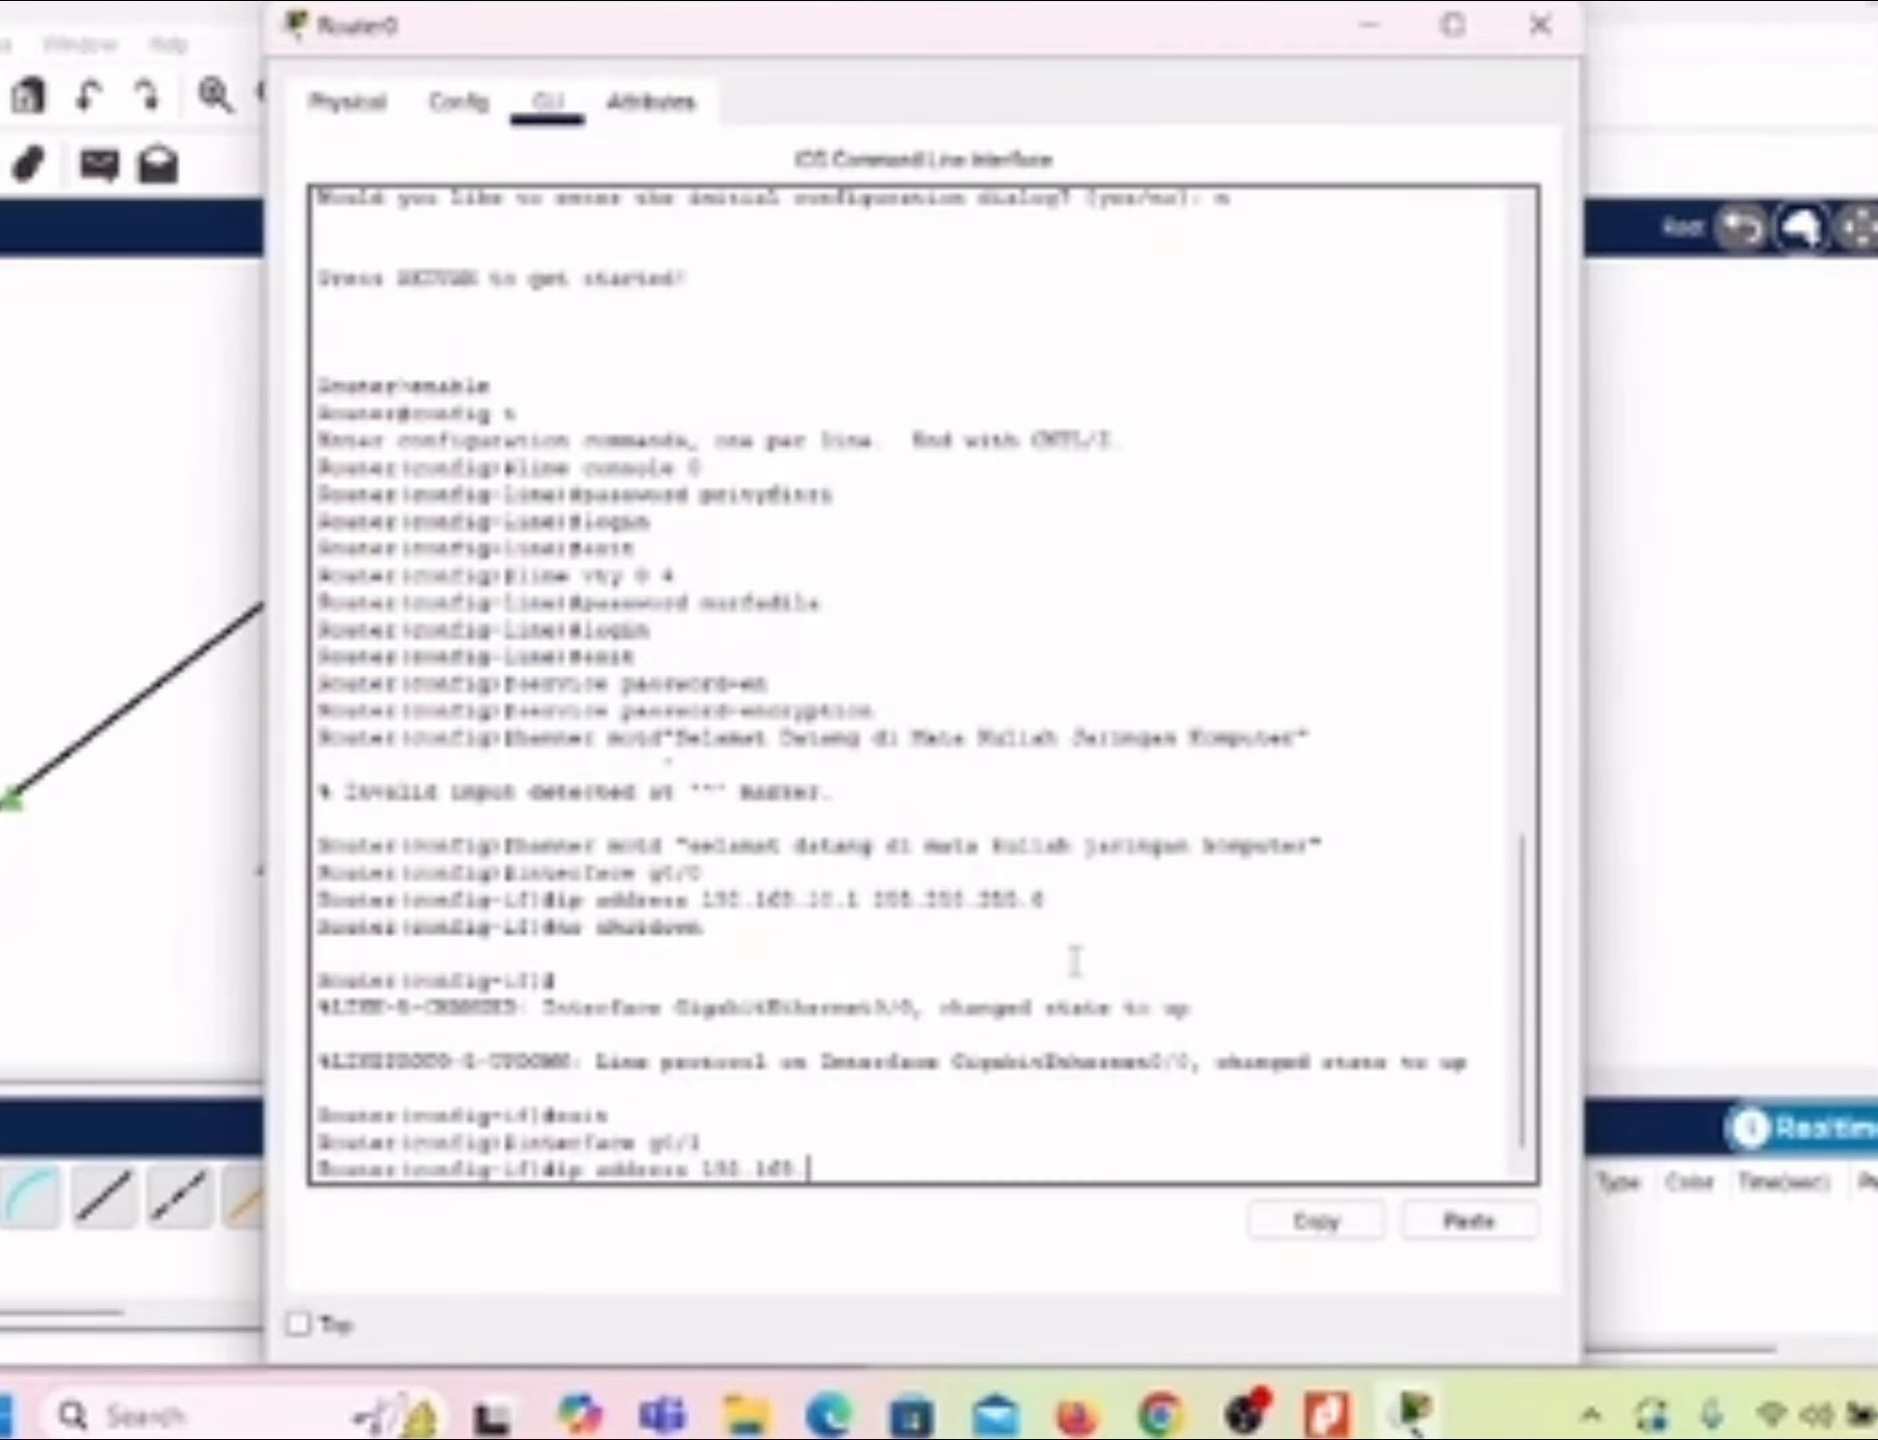
pyautogui.write('11.1 ')
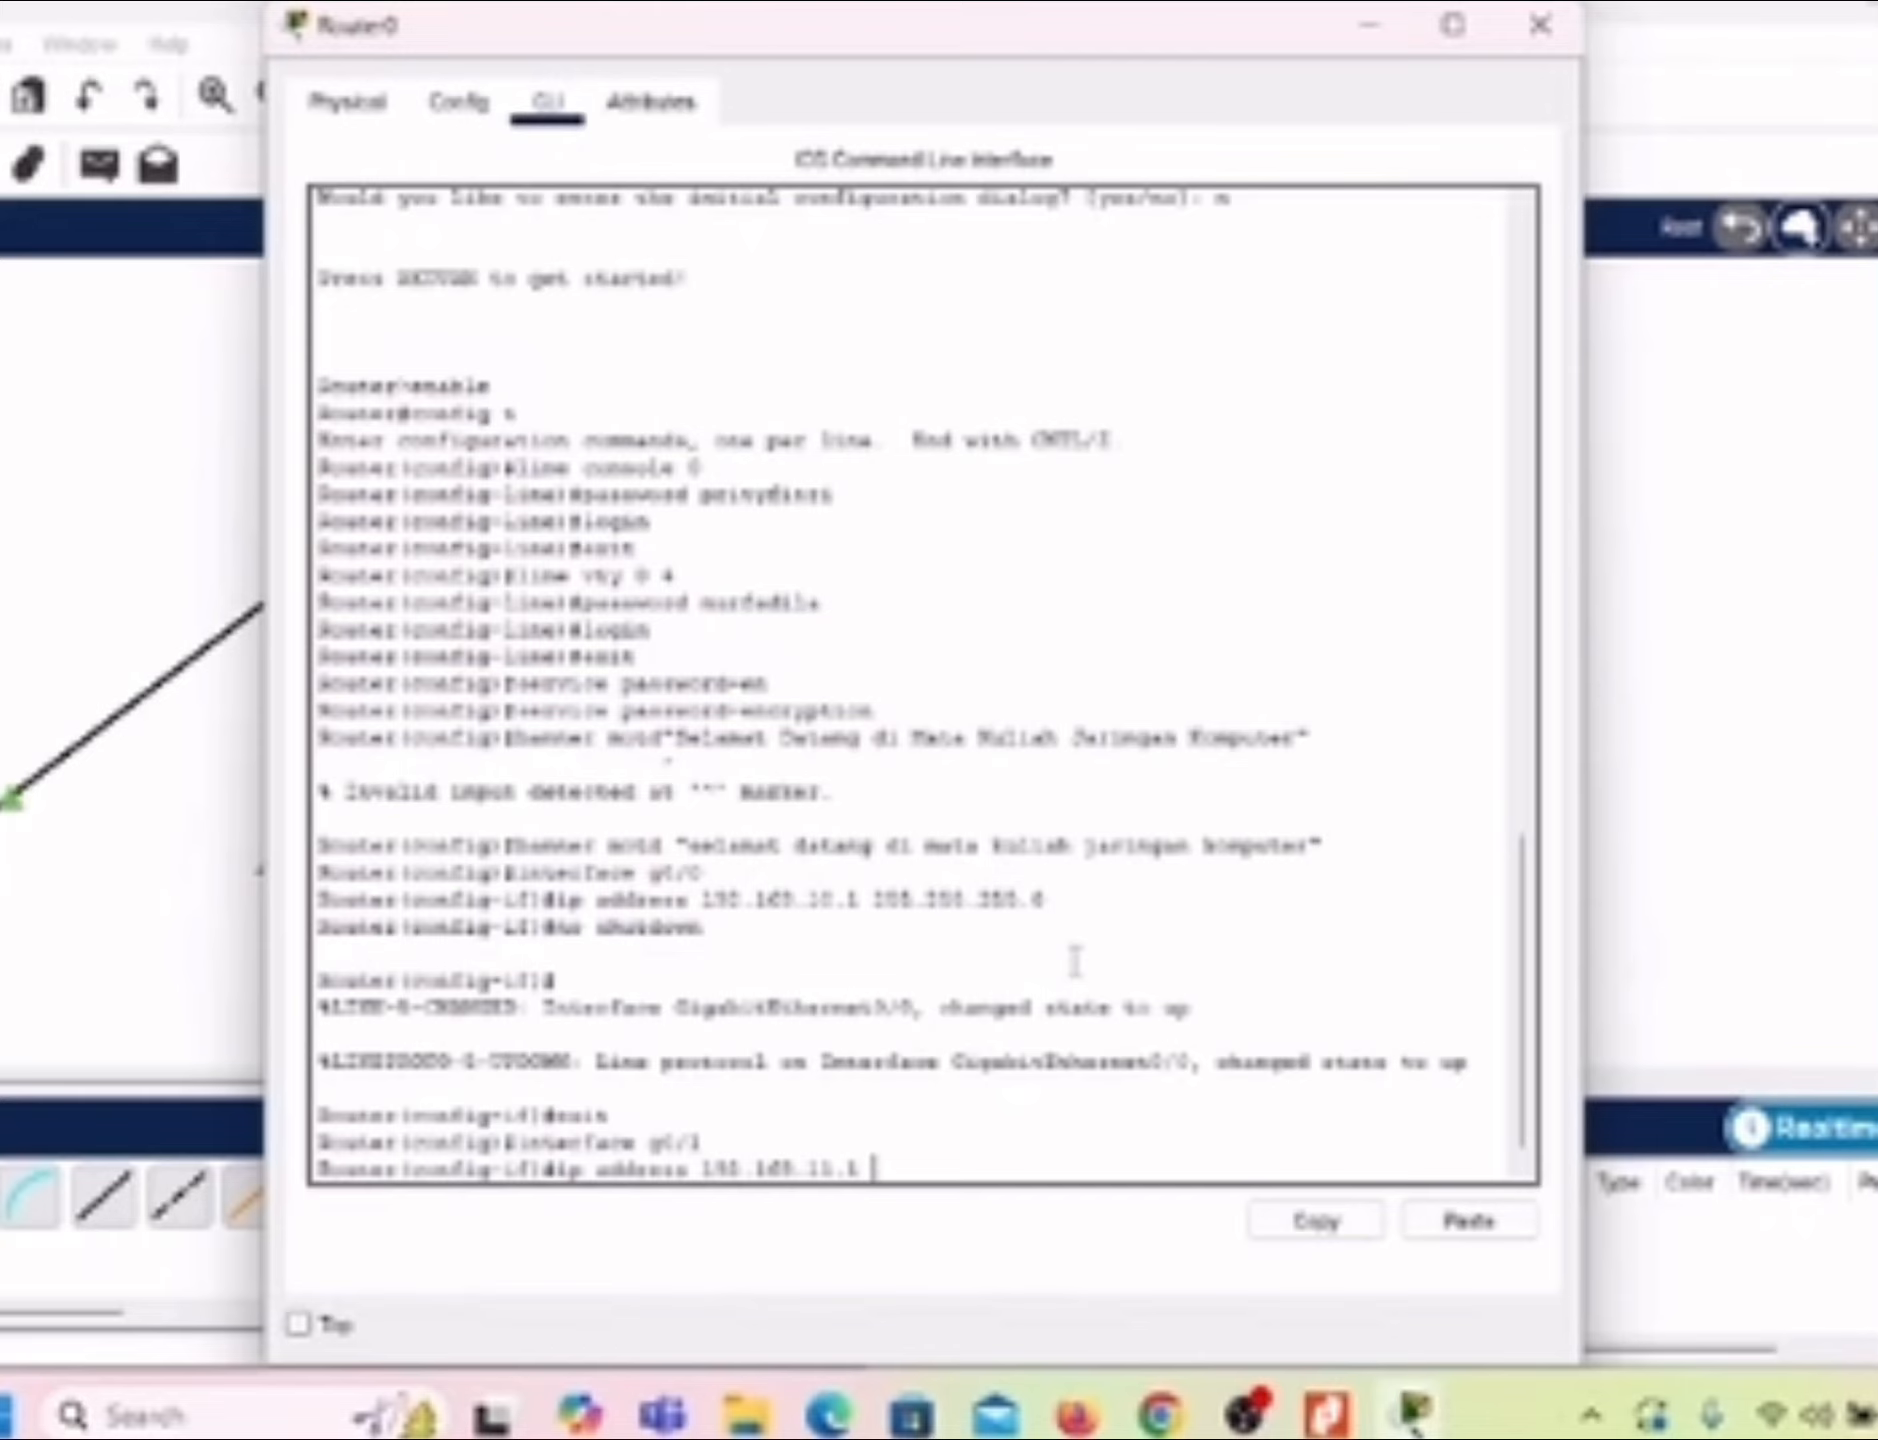
pyautogui.write('255.255.255')
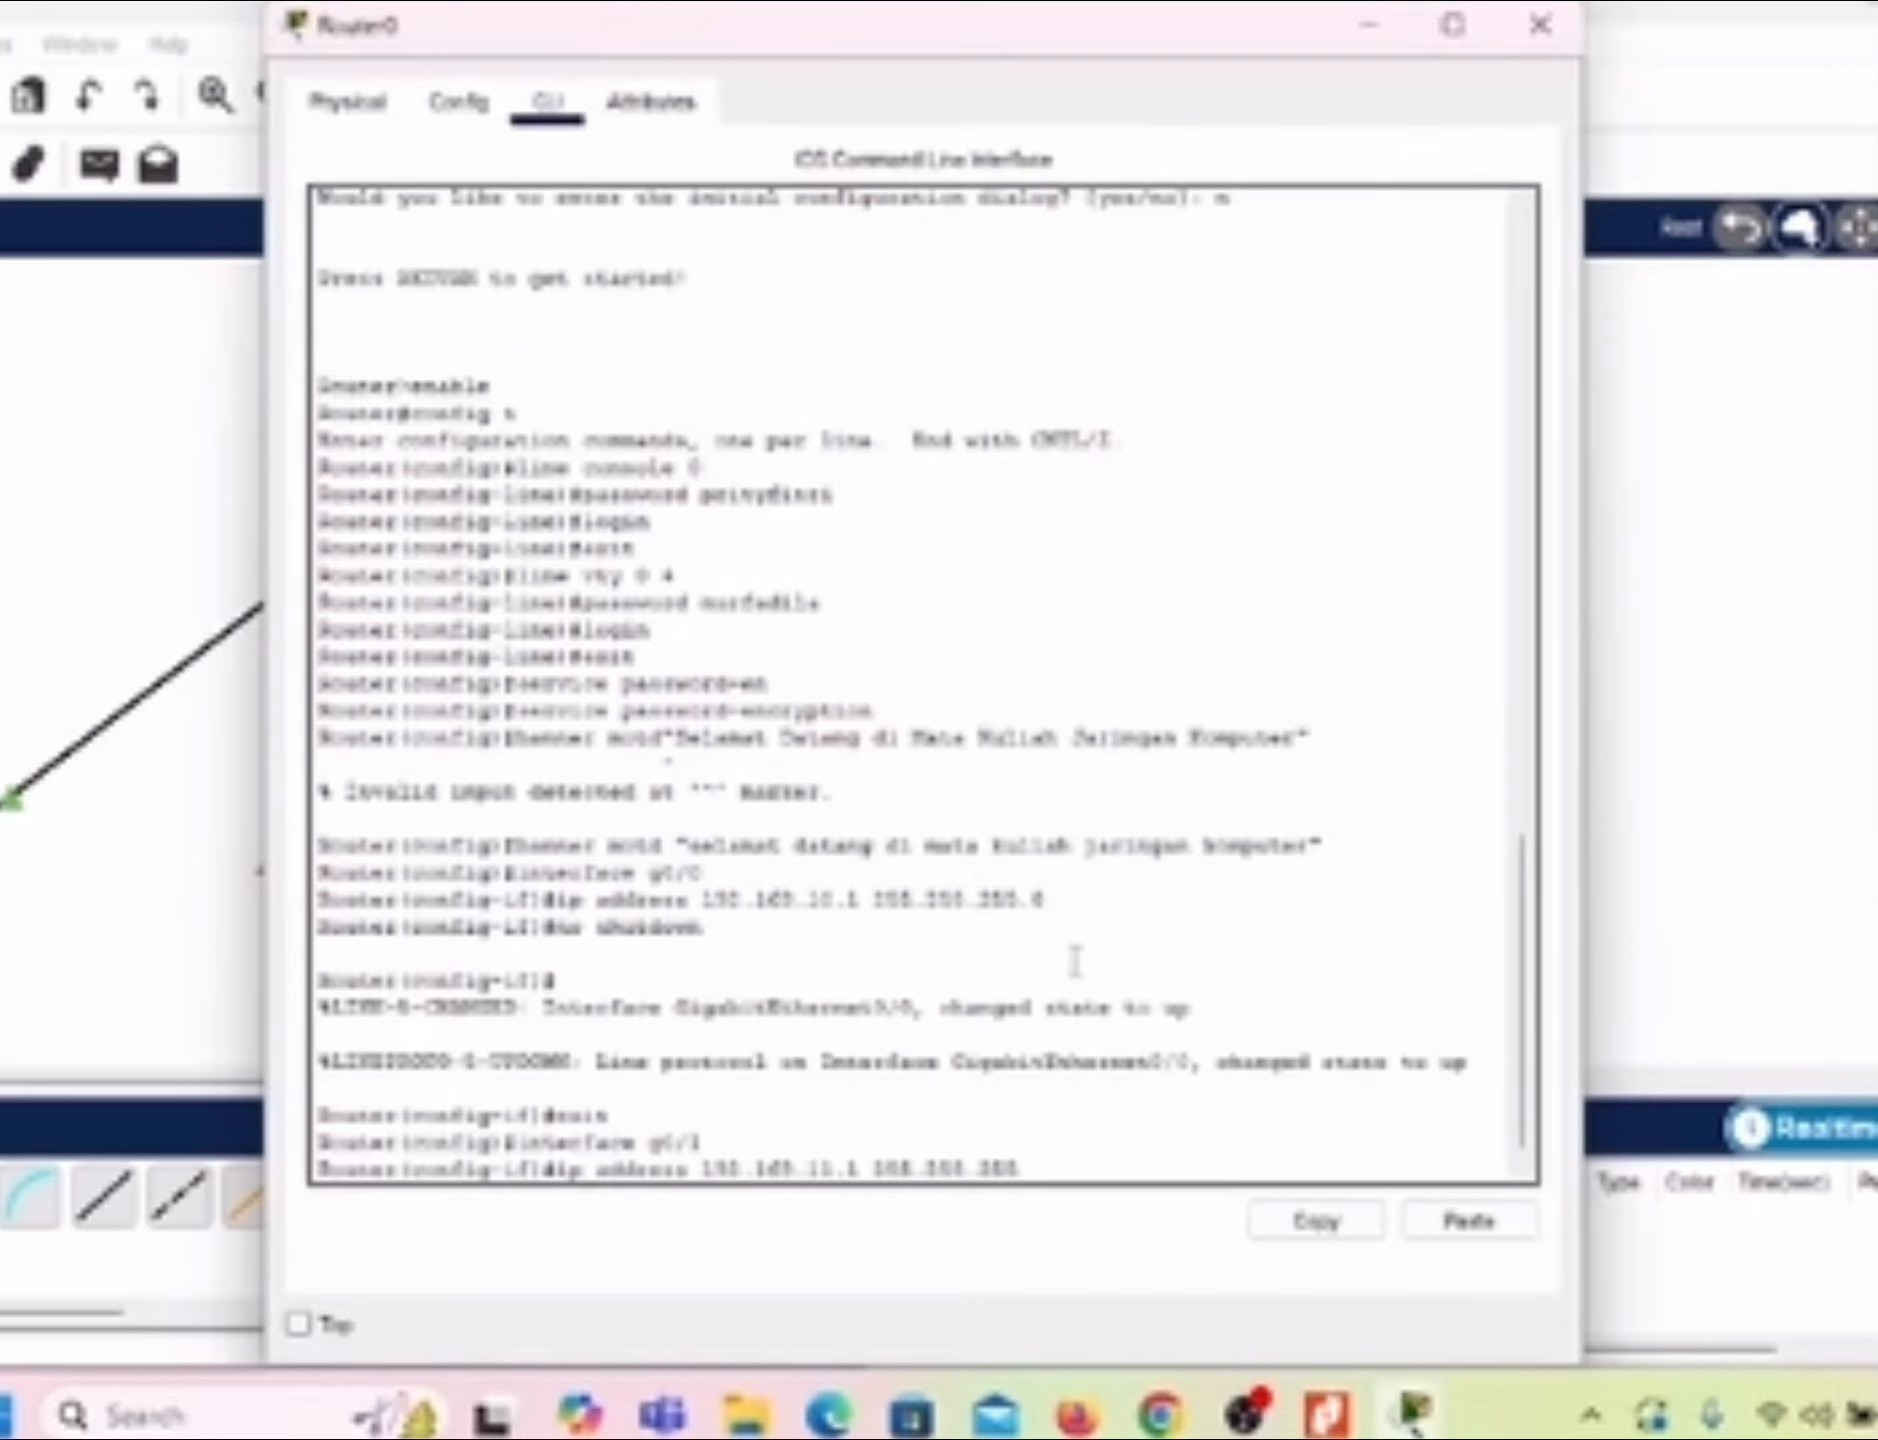
pyautogui.write('.0')
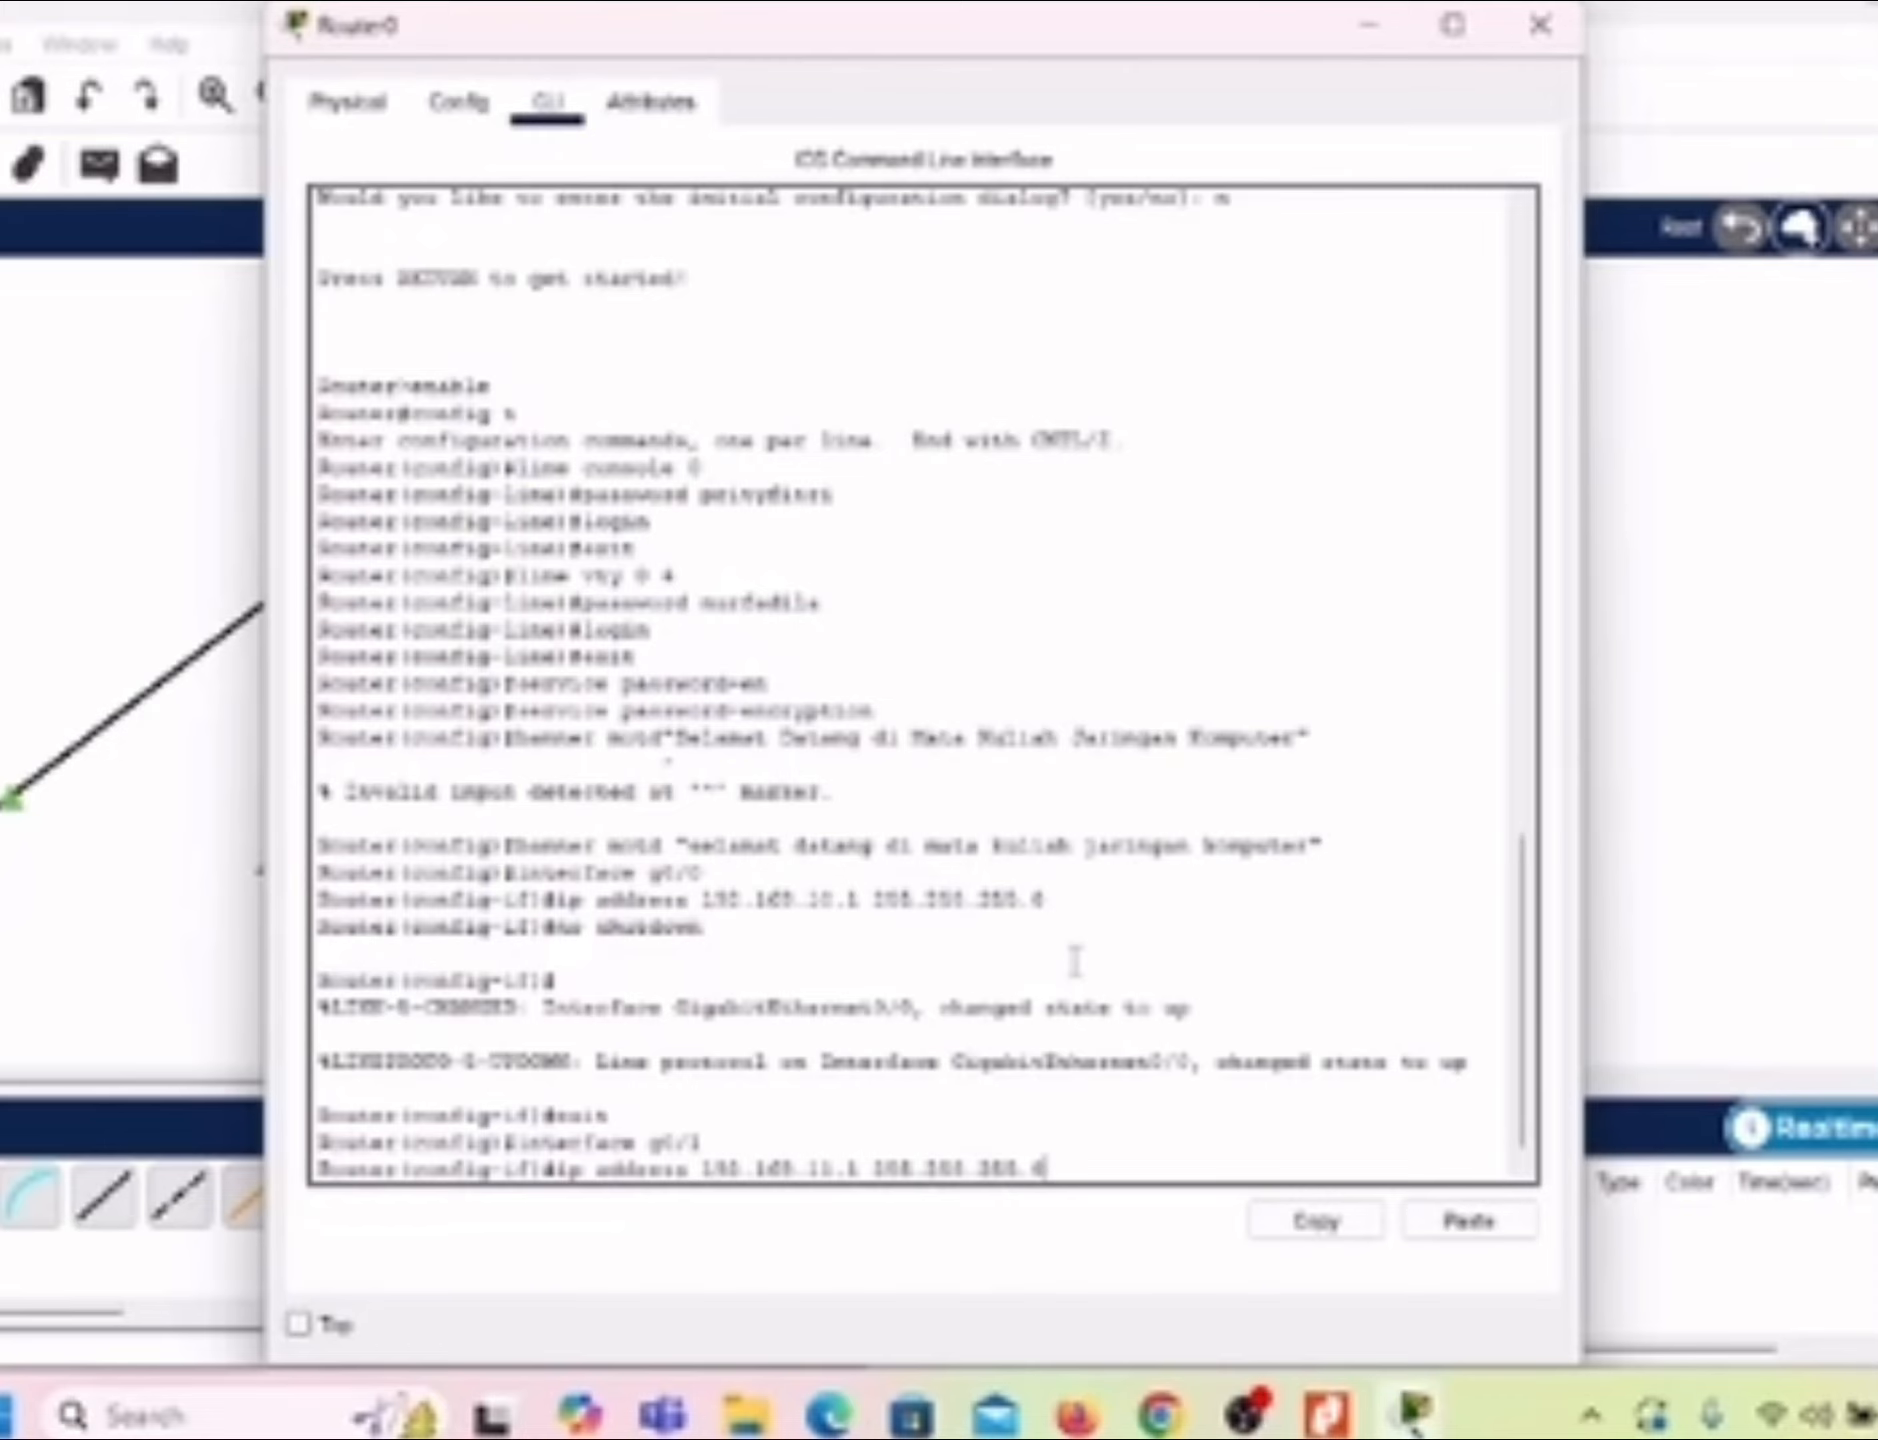
# Step: Activate interface g0/1 with no shutdown and return to global configuration mode
pyautogui.press('Return')
pyautogui.write('n')
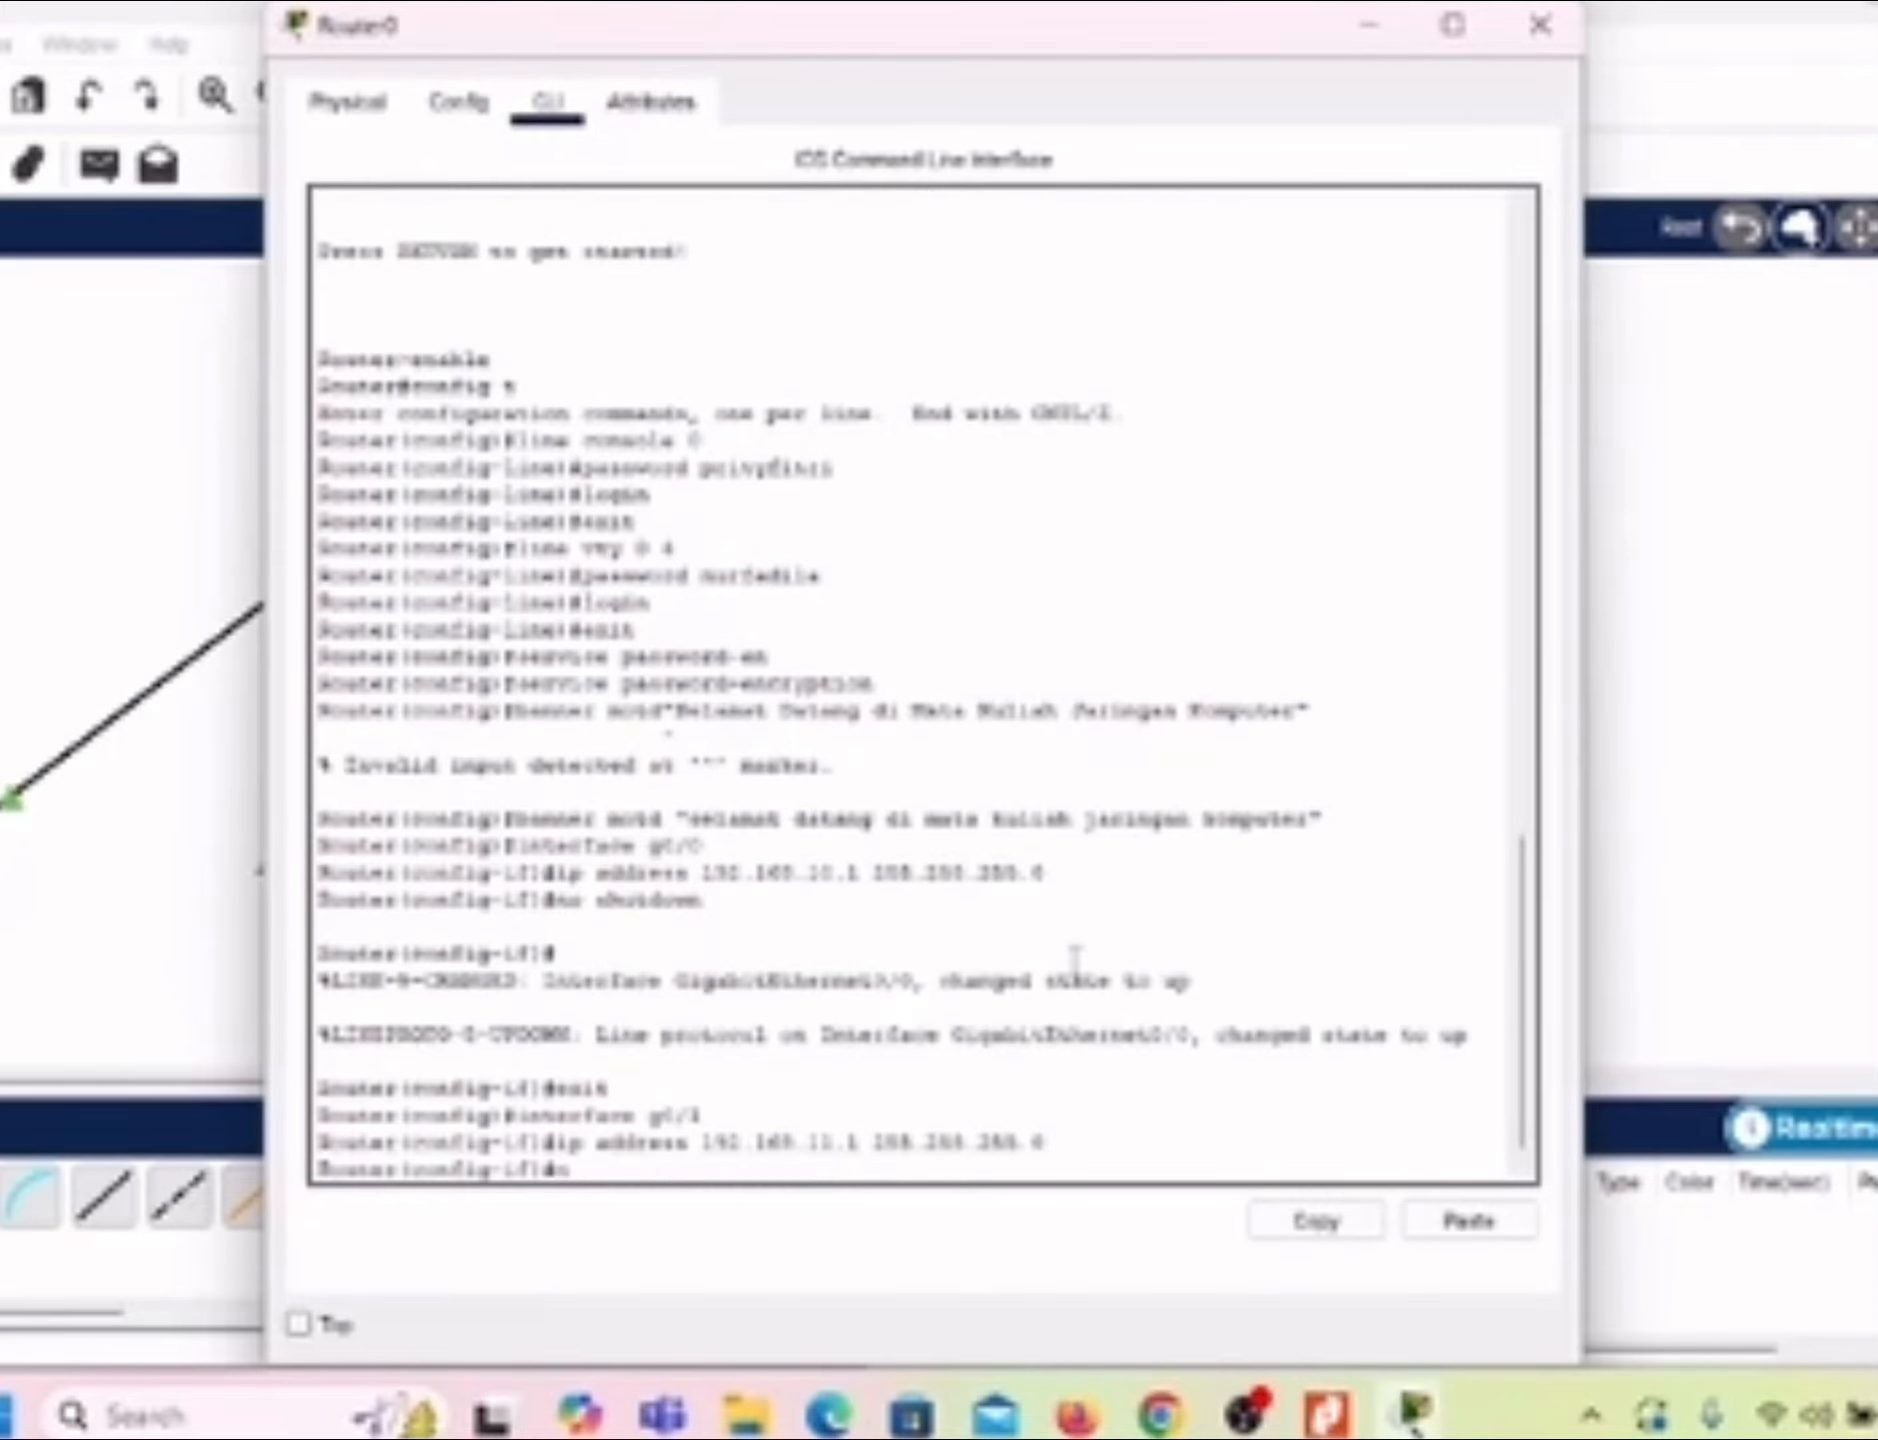
pyautogui.write('o shutdown')
pyautogui.write('n')
pyautogui.press('Return')
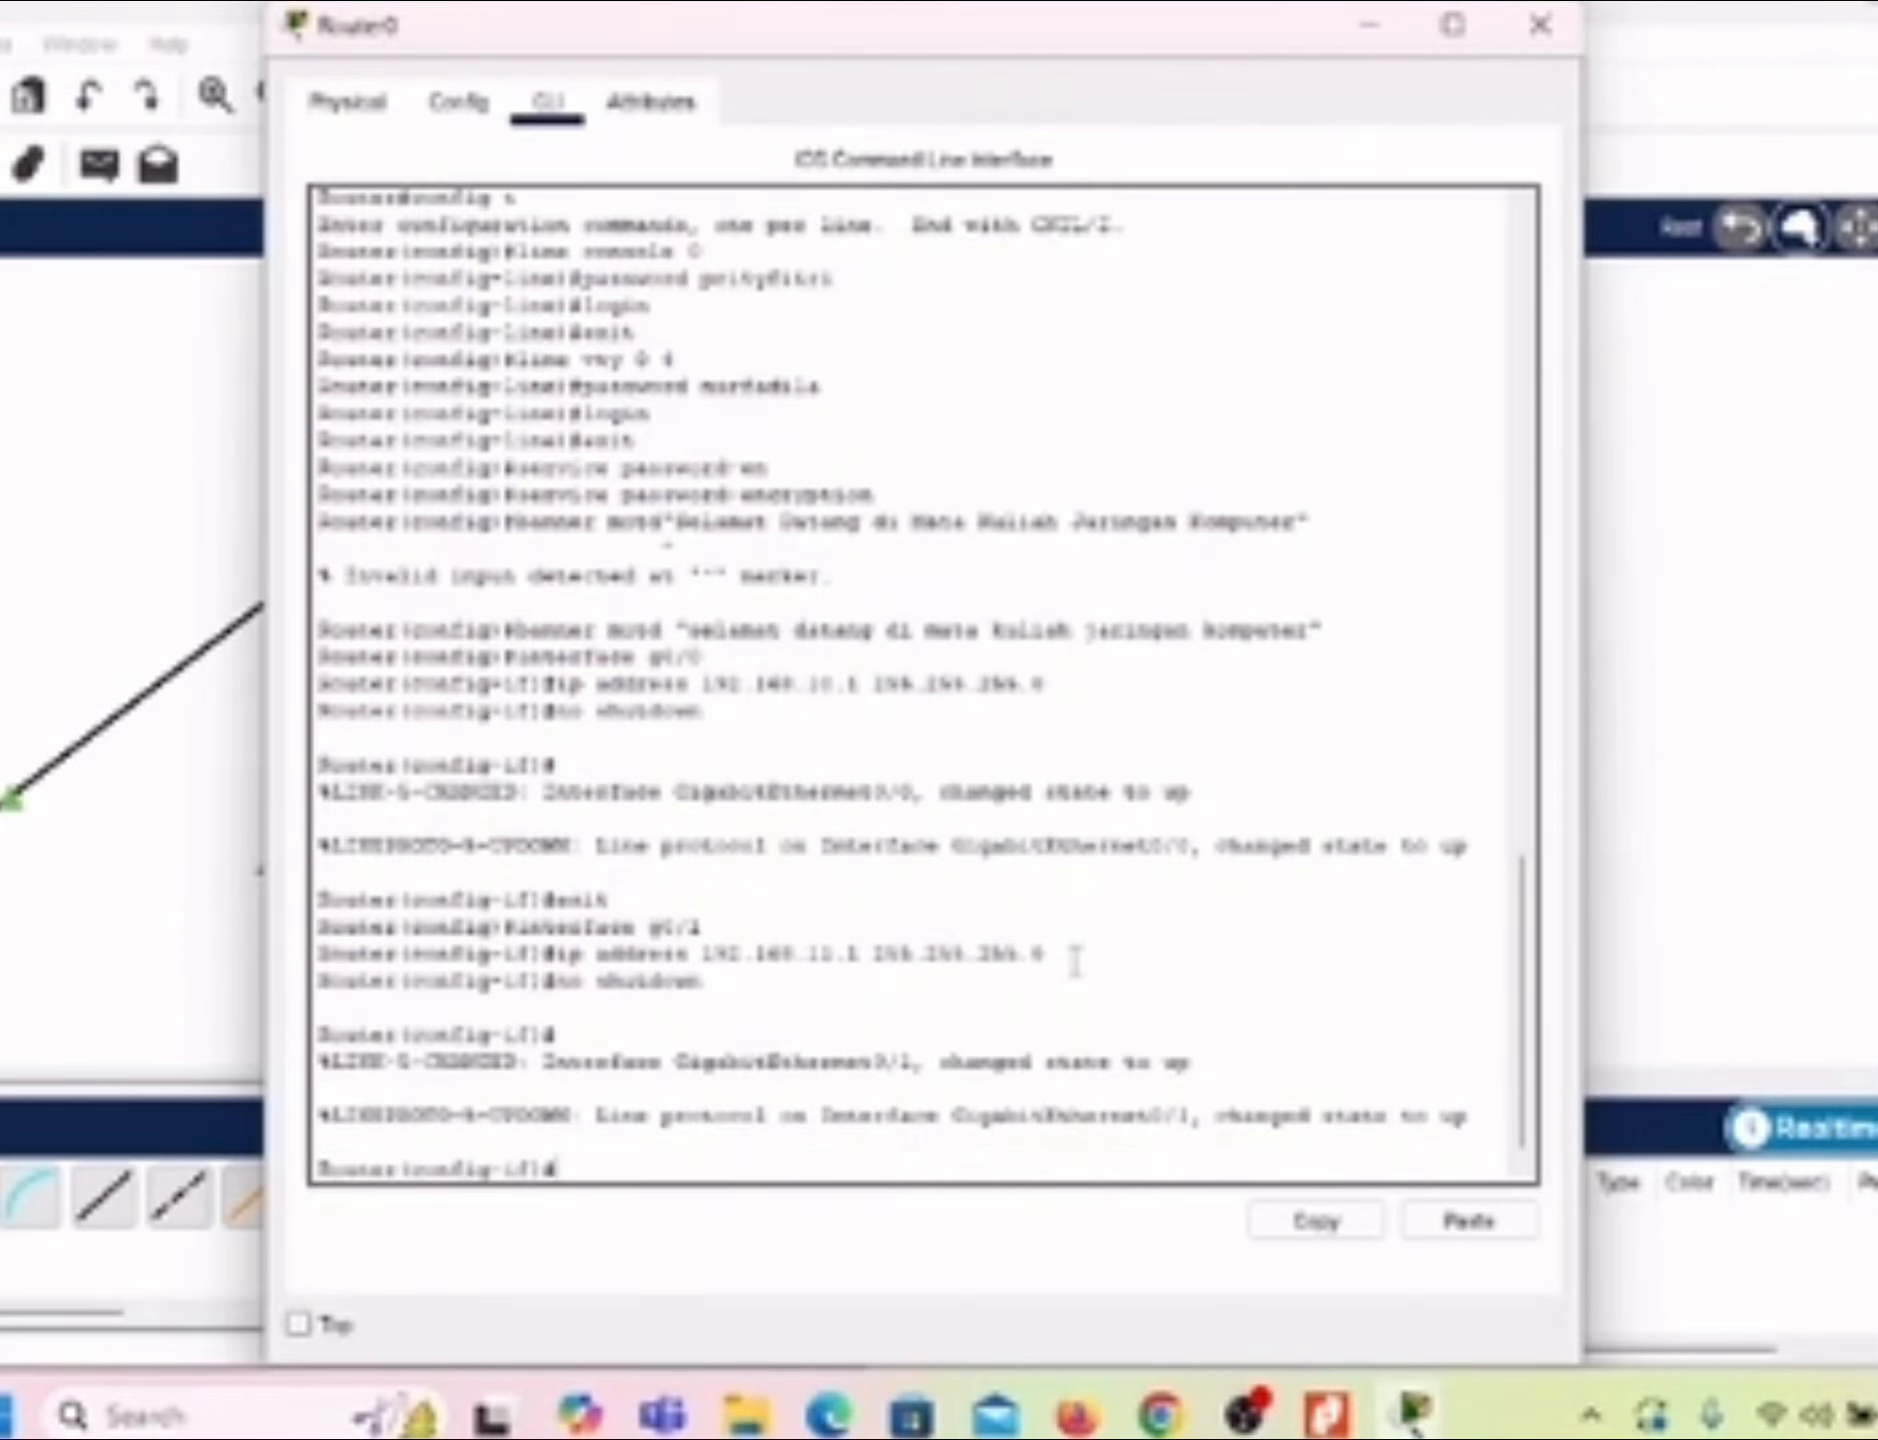
pyautogui.write('exit')
pyautogui.press('Return')
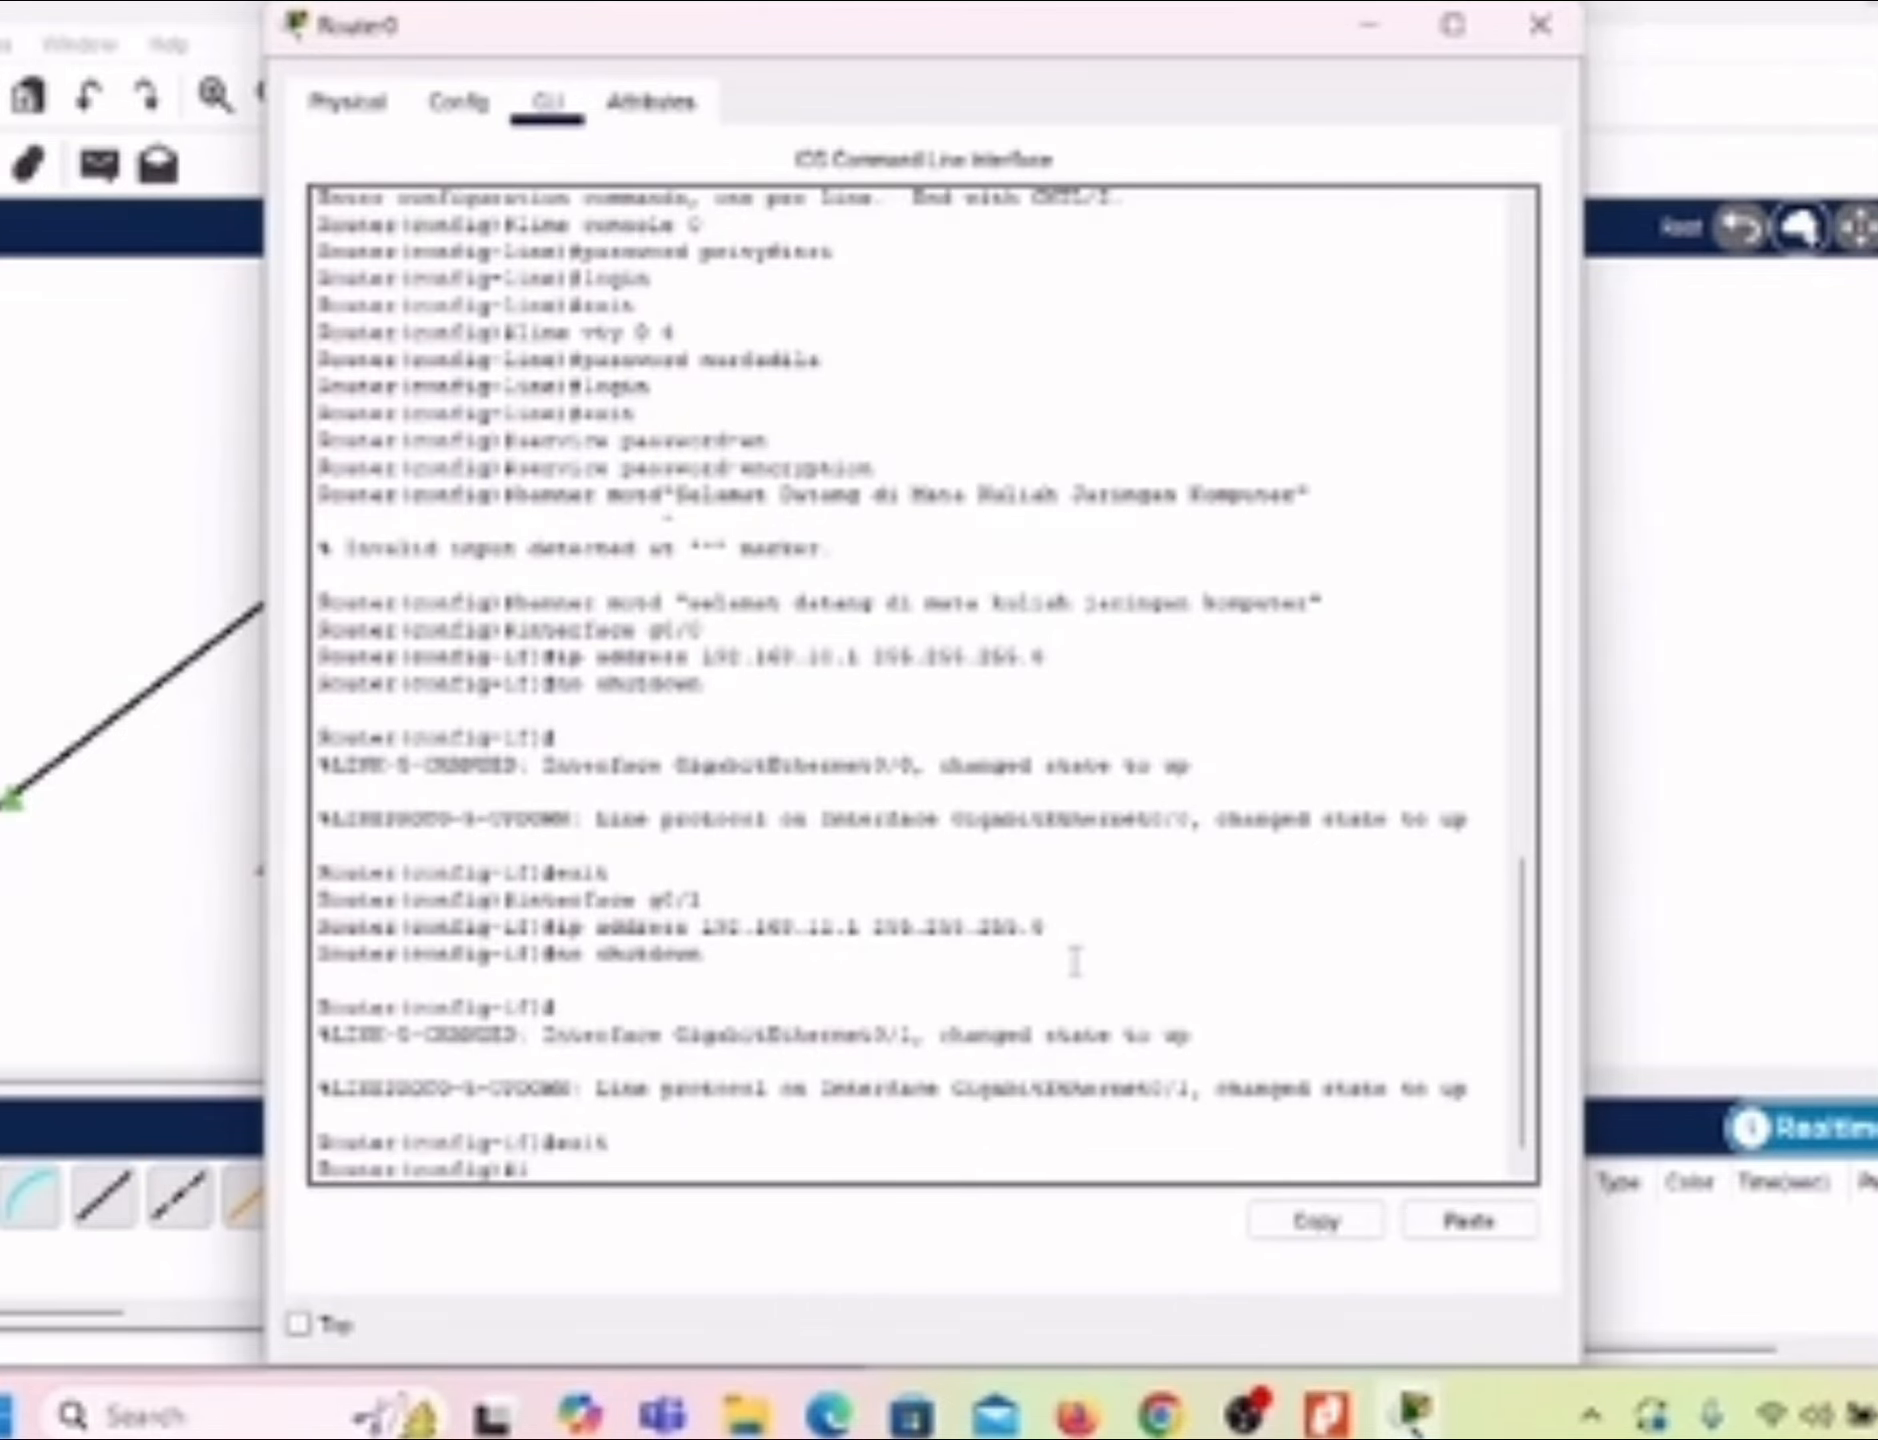
# Step: Exclude the addresses 192.168.11.1 to 192.168.11.40 from DHCP assignment on the router
pyautogui.write('ip dhcp excluded')
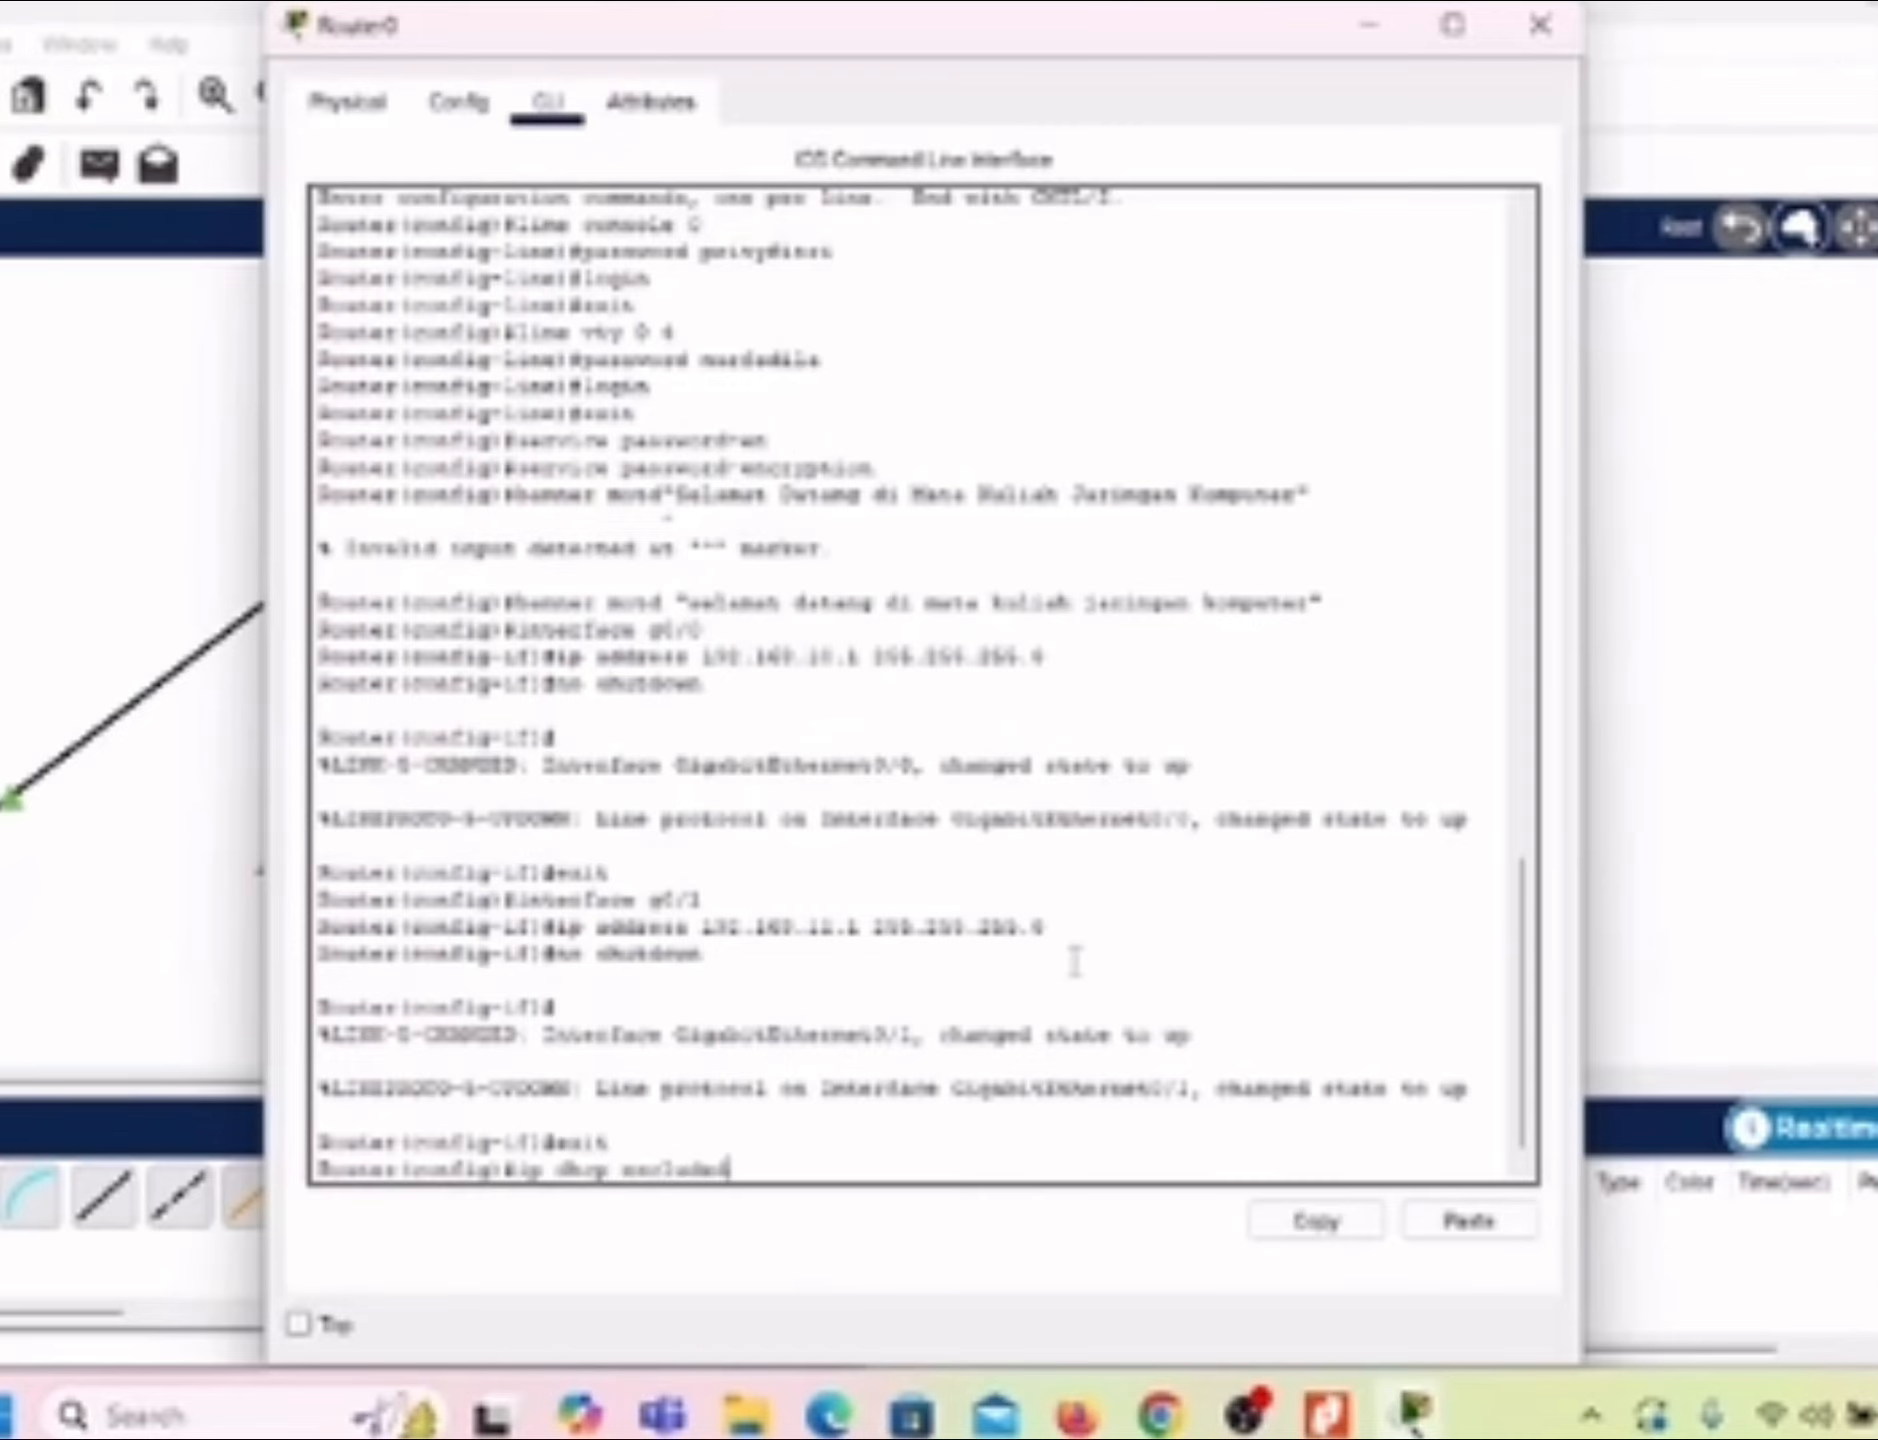
pyautogui.write('-address')
pyautogui.write('192.')
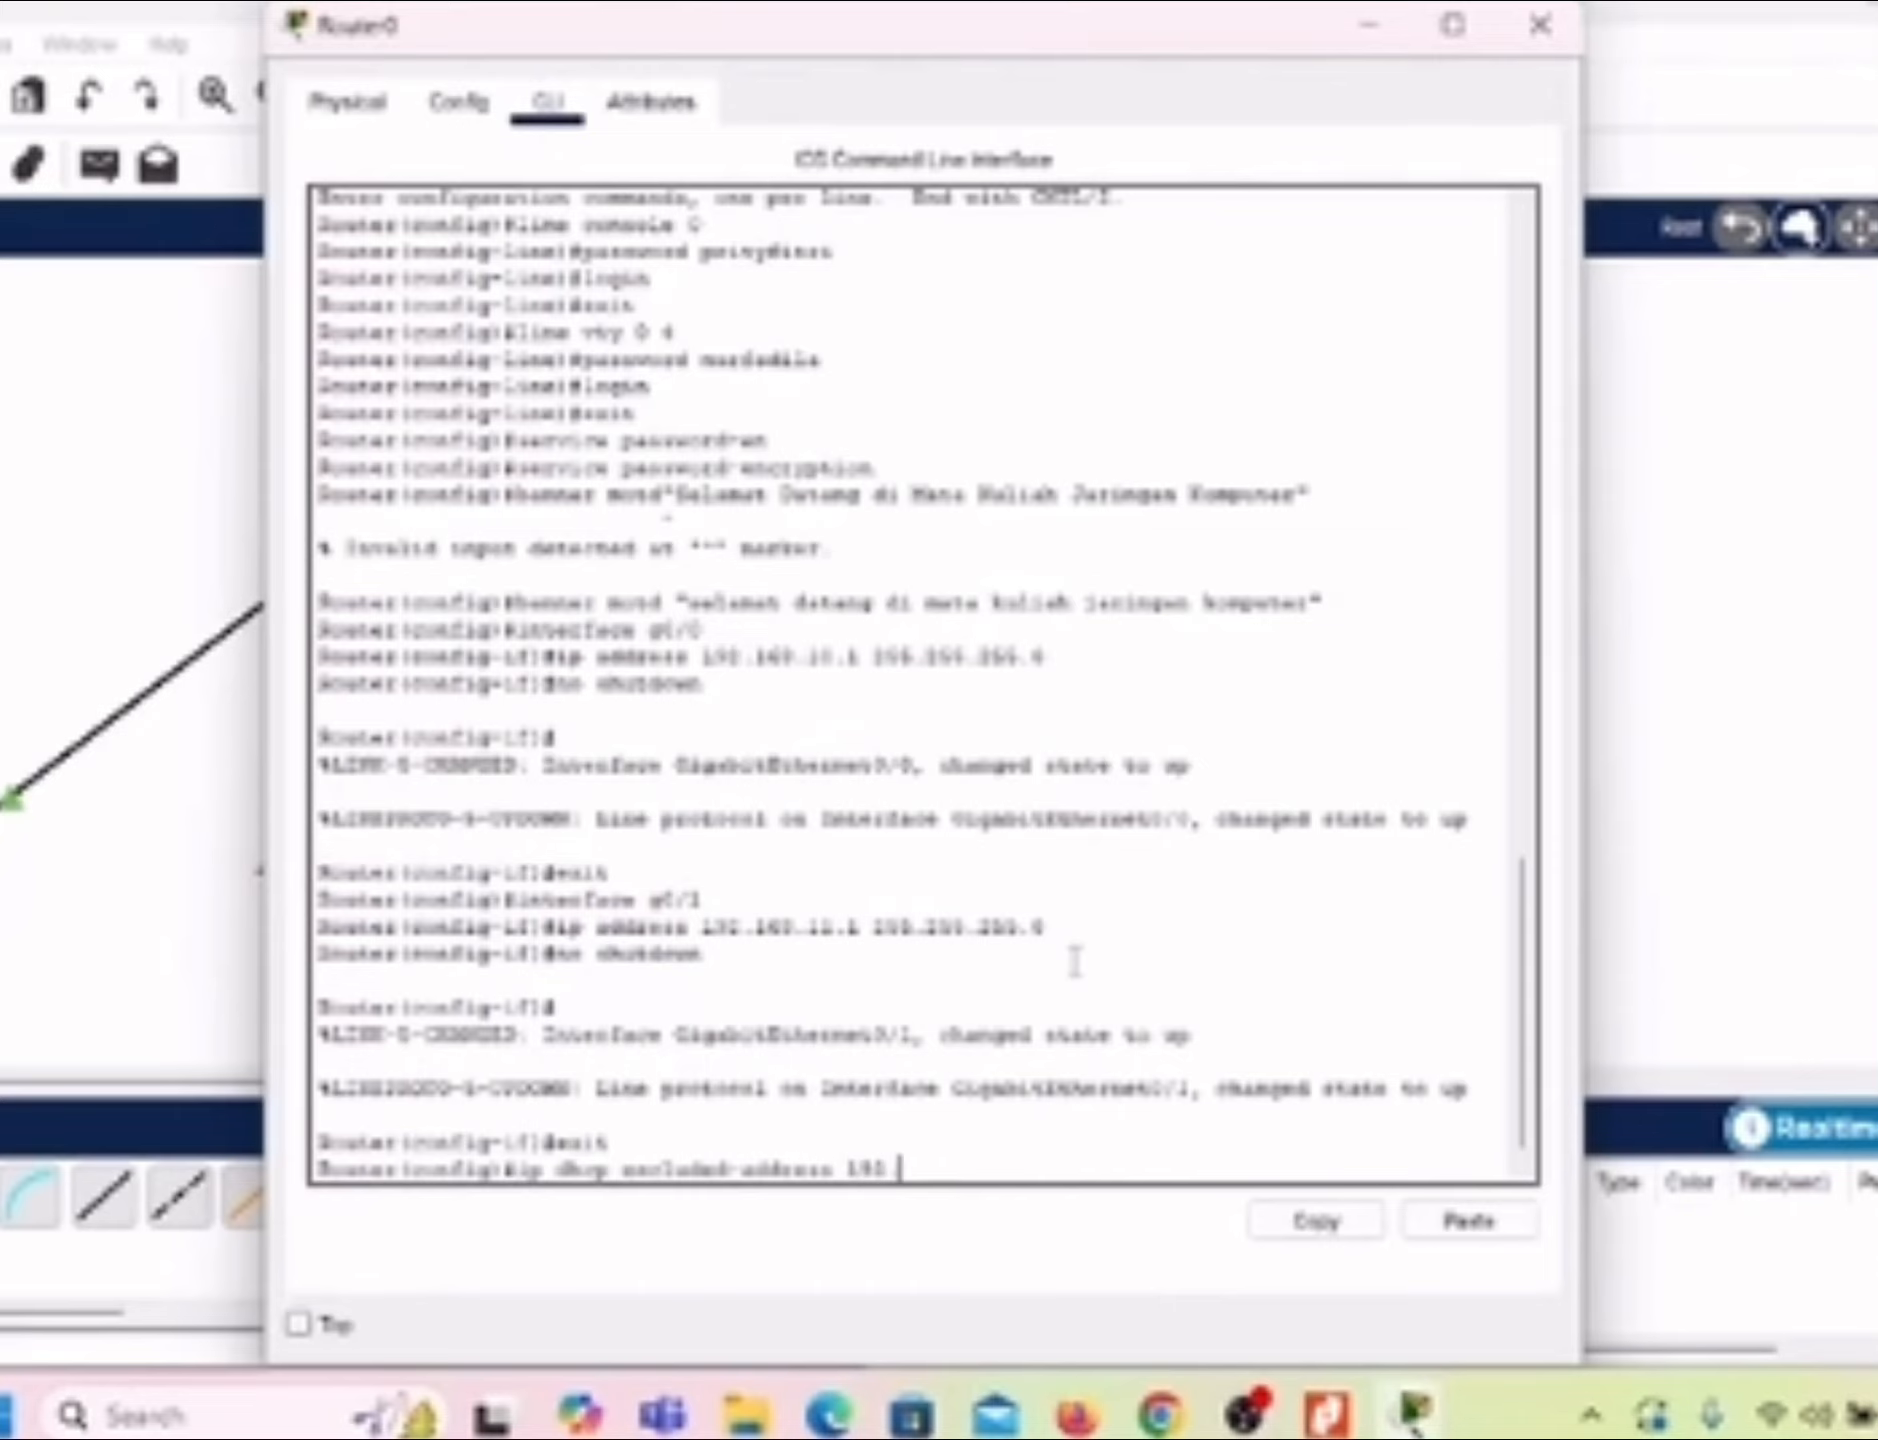
pyautogui.write('168')
pyautogui.write('.11.1')
pyautogui.write('10')
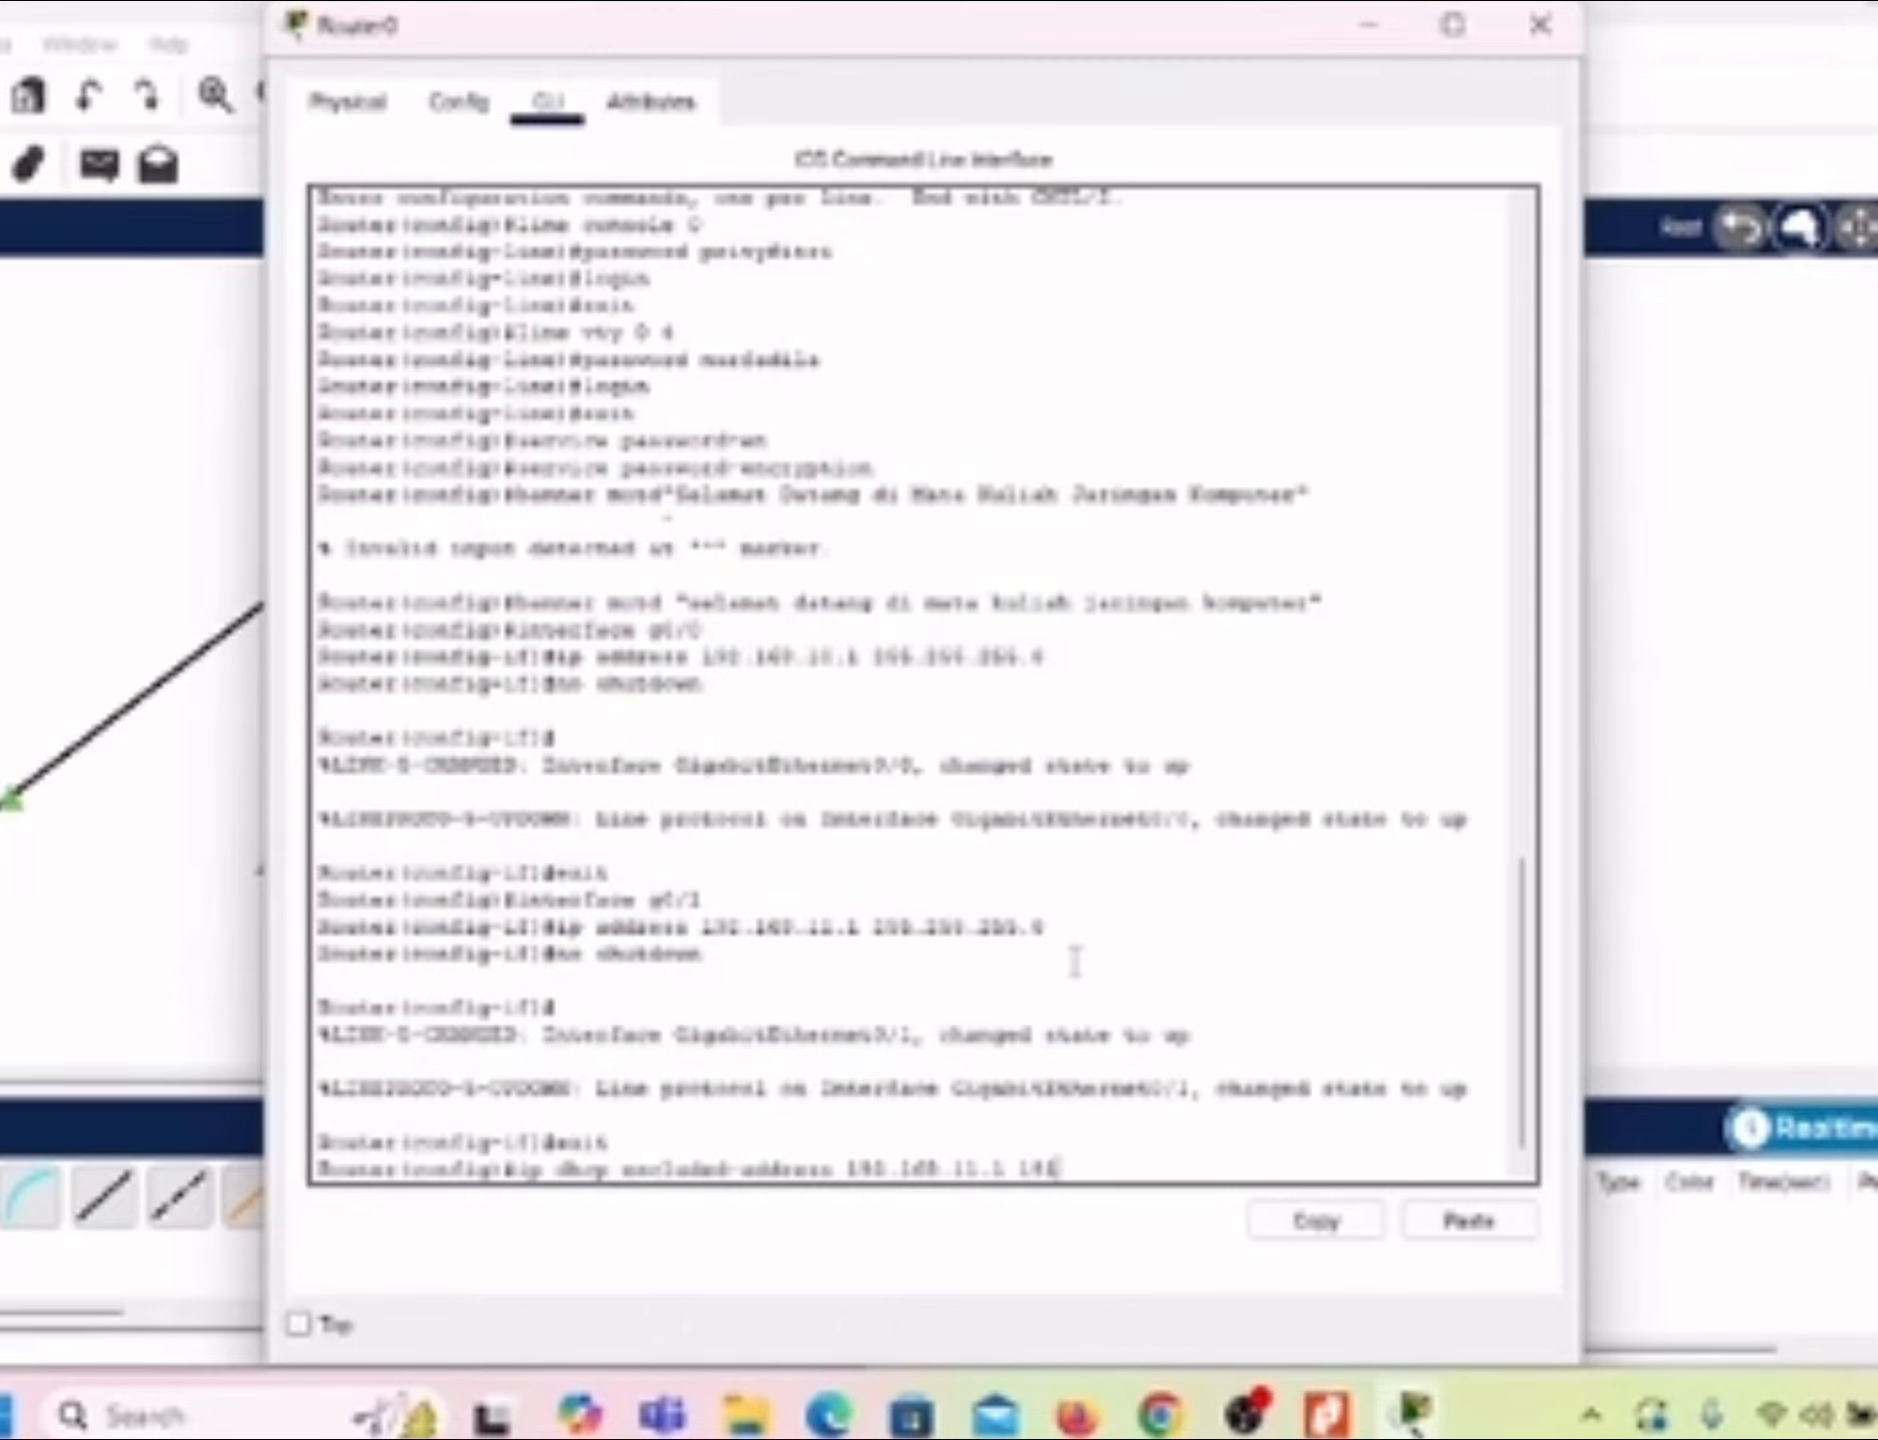
pyautogui.write('.168')
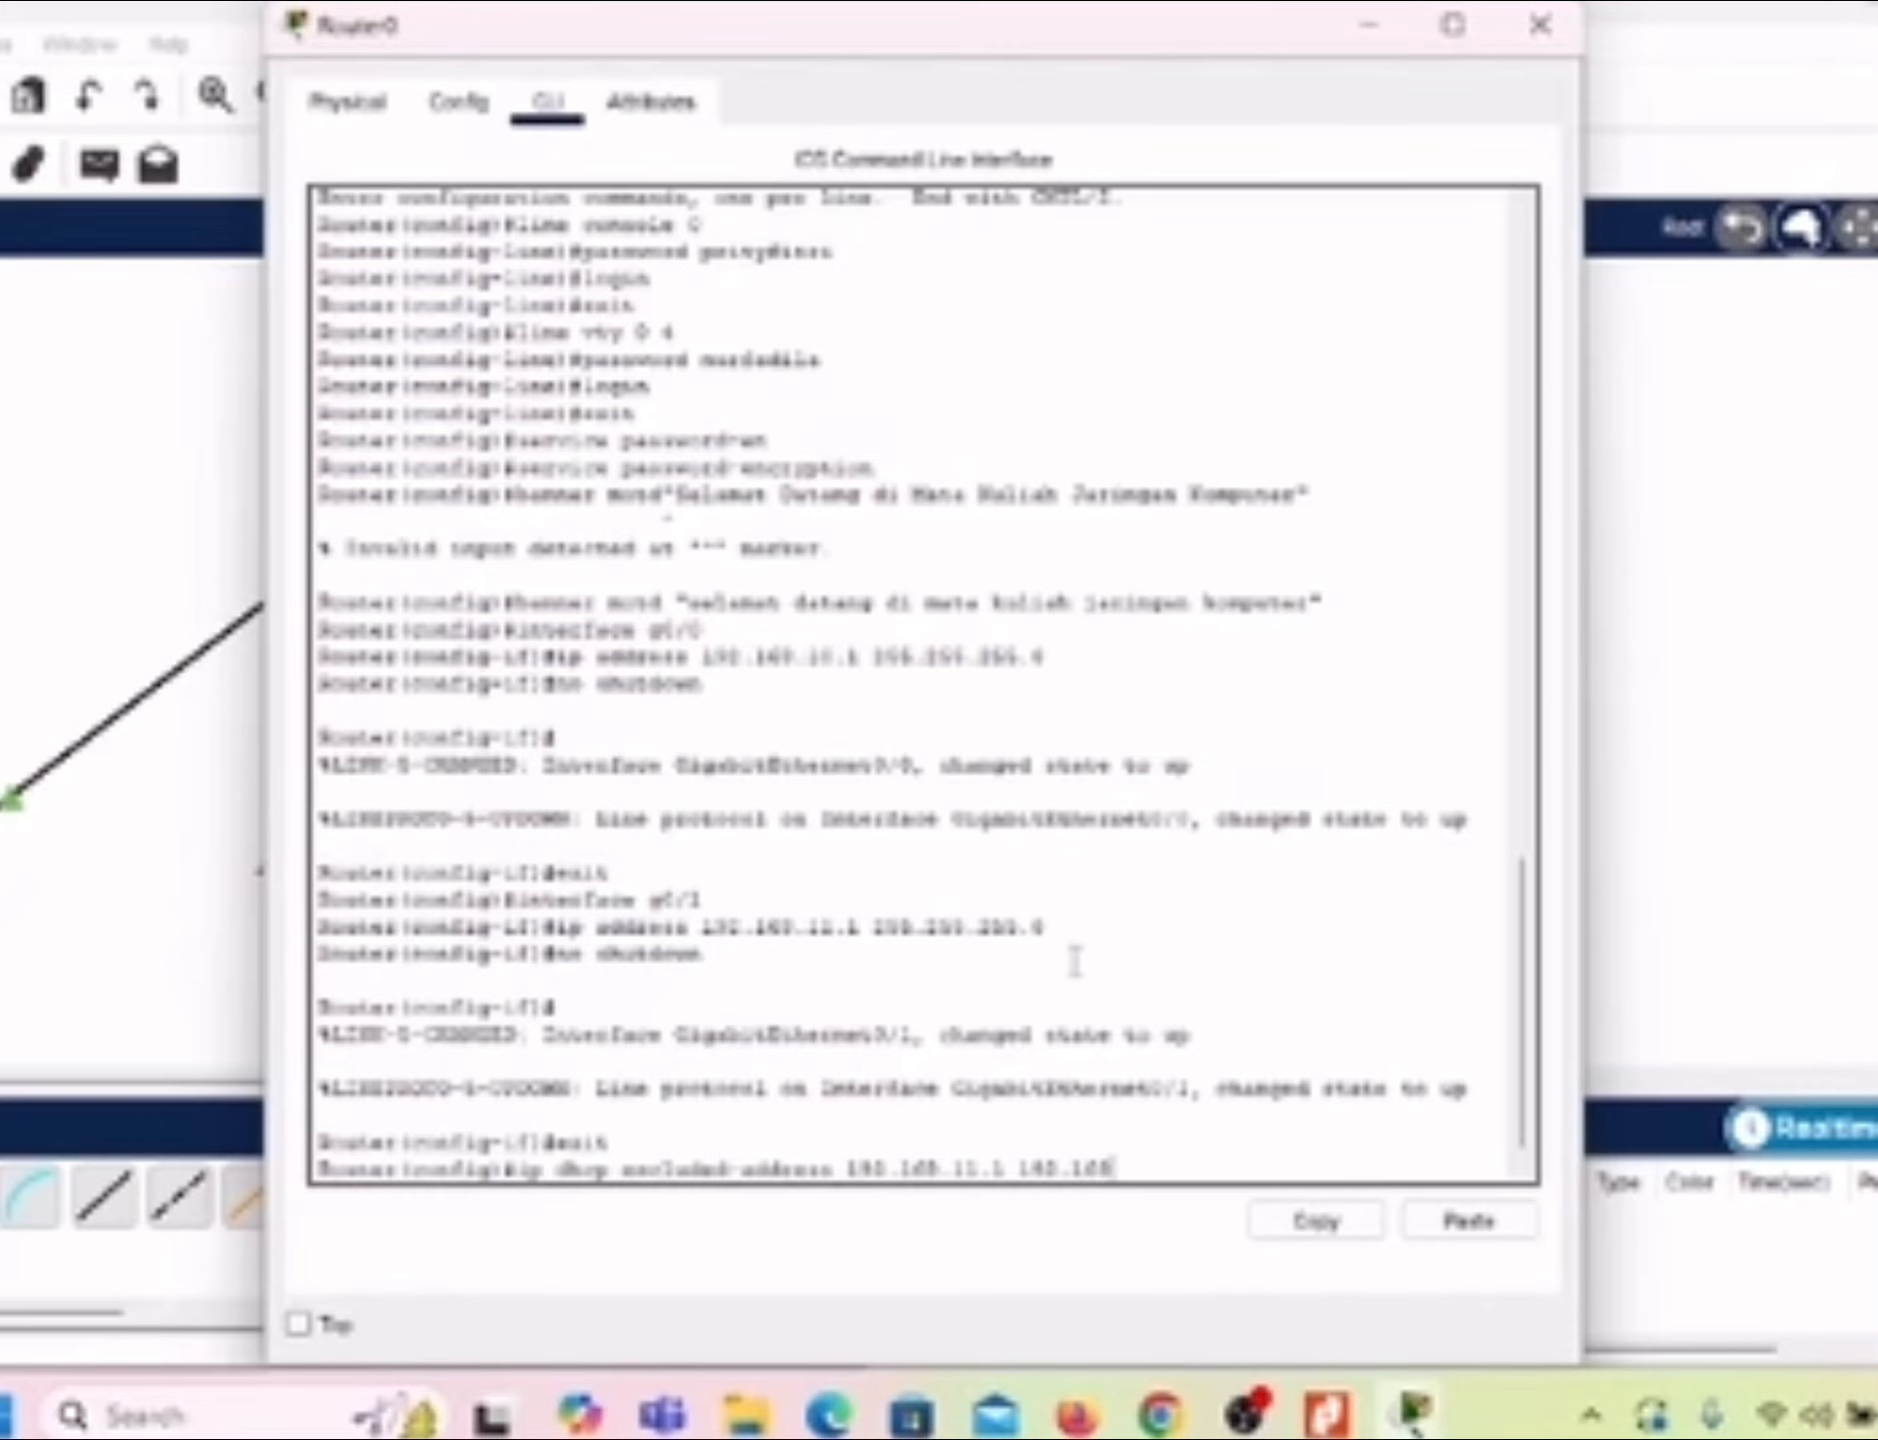
pyautogui.write('.11.10')
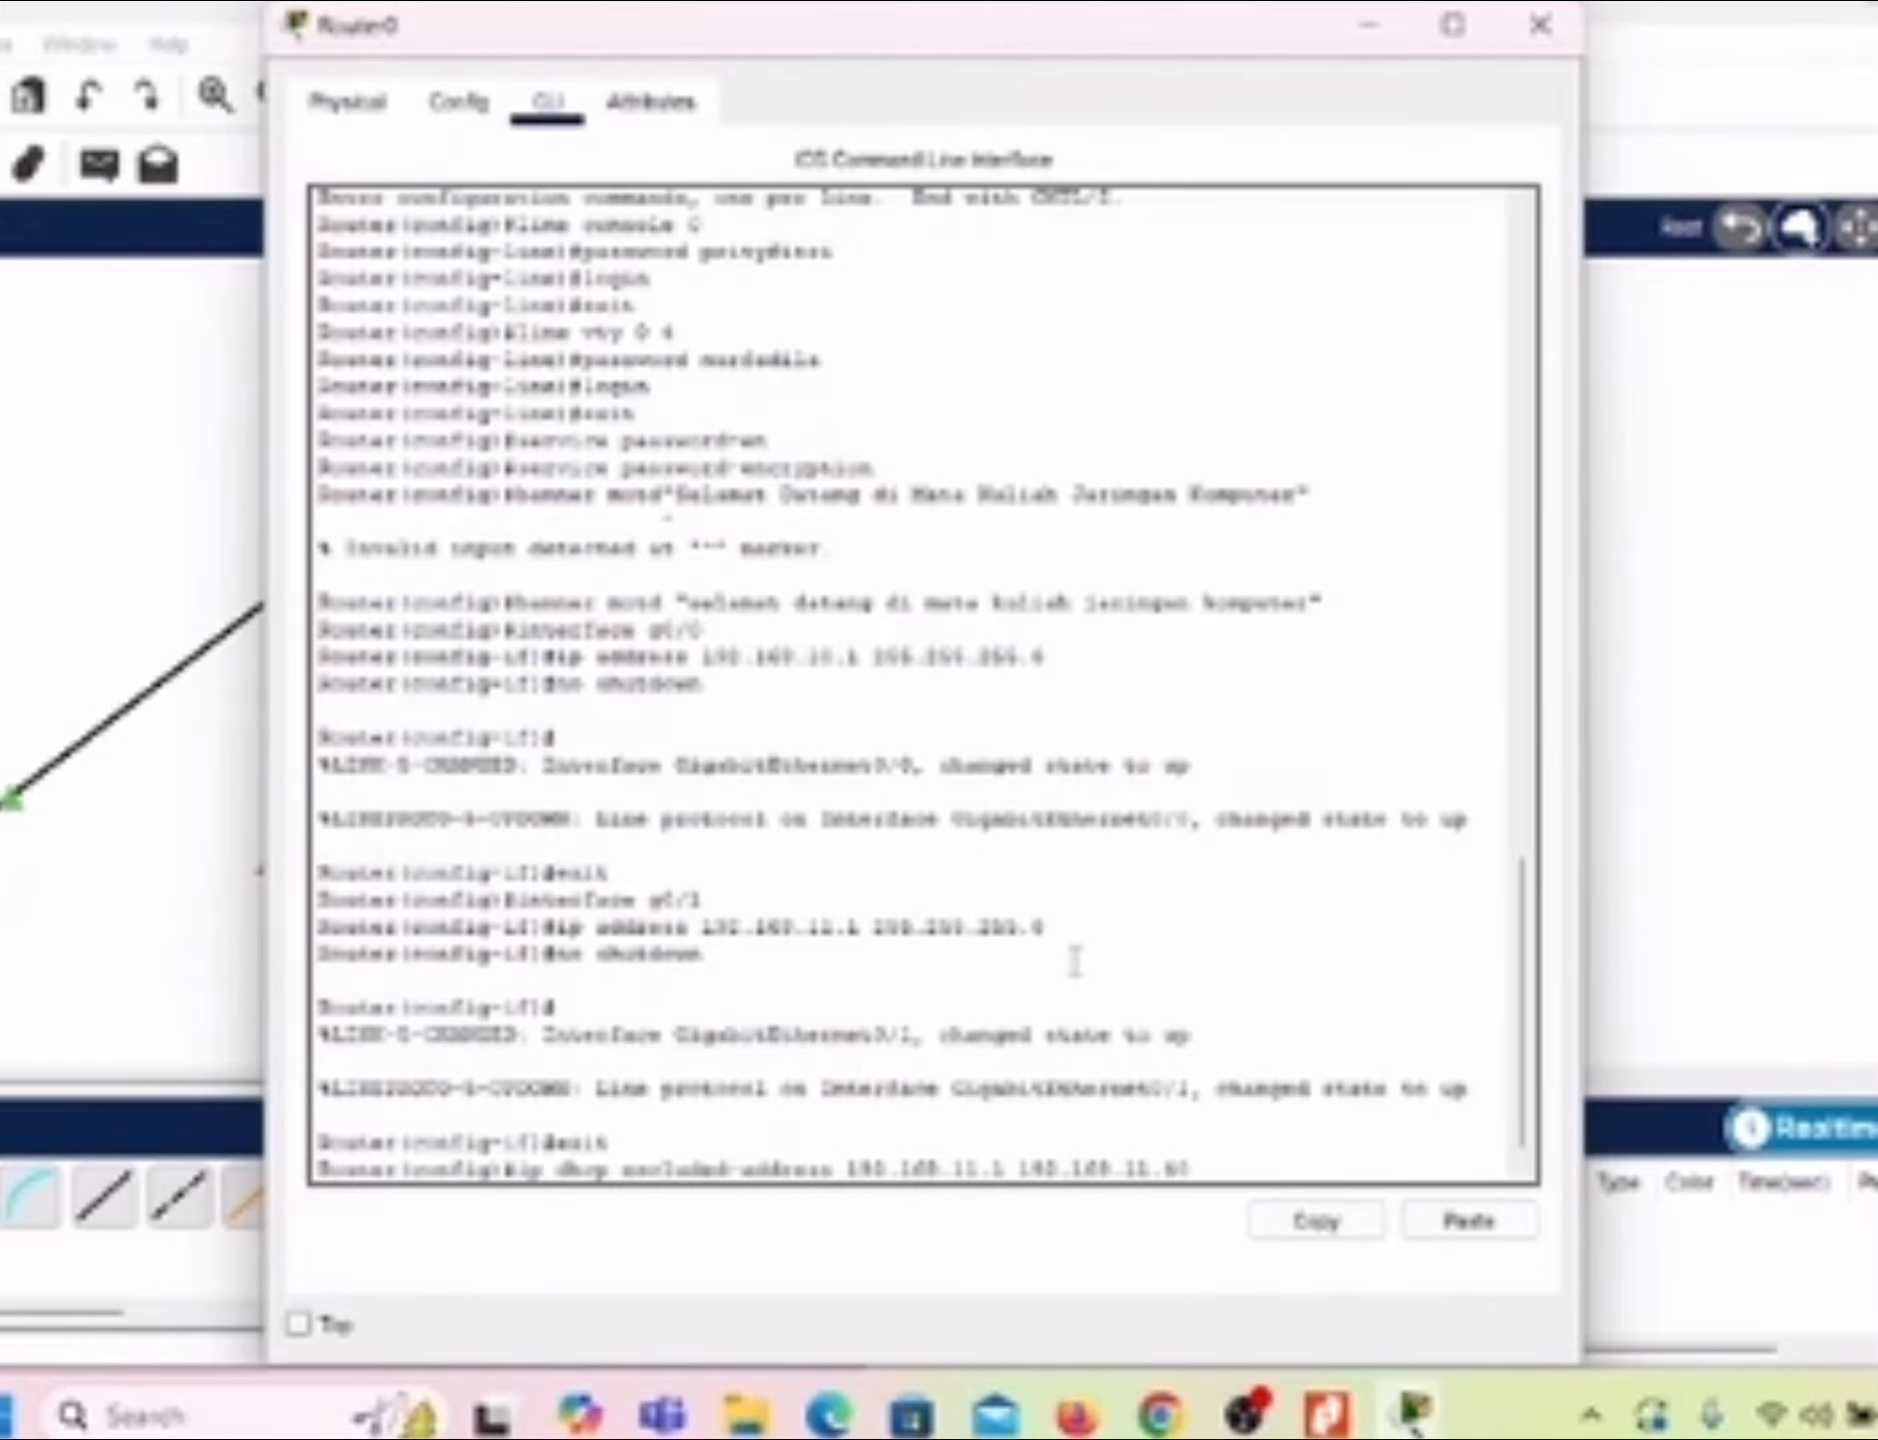
pyautogui.write('0')
pyautogui.press('Return')
# Step: Exclude the addresses 192.168.11.150 to 192.168.11.254 from DHCP assignment on the router
pyautogui.write('i')
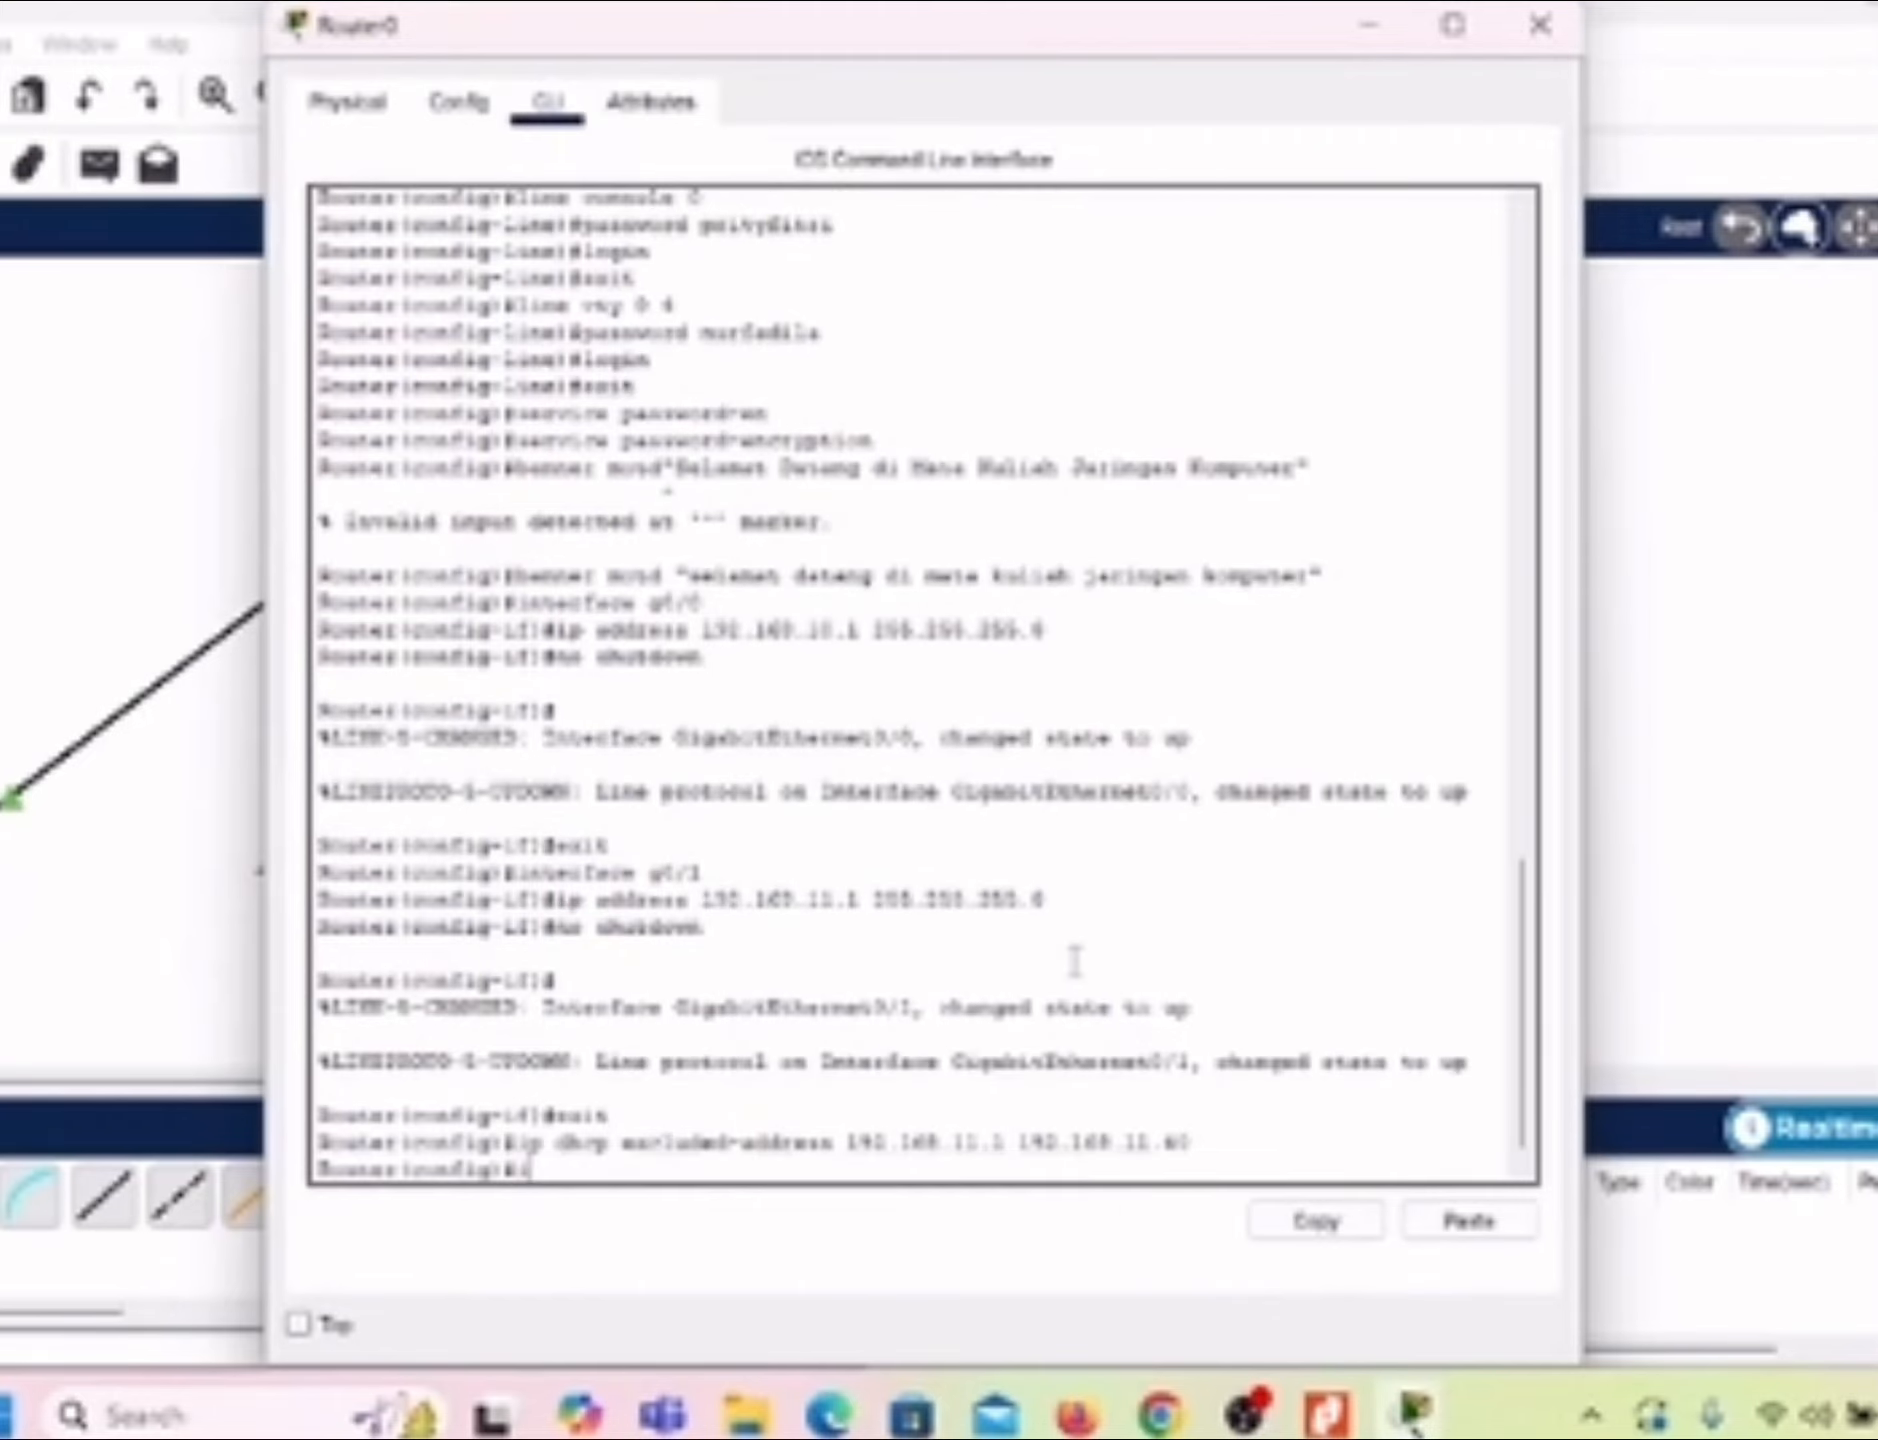
pyautogui.write('p dhc')
pyautogui.write('p')
pyautogui.write(' poo')
pyautogui.write('luded')
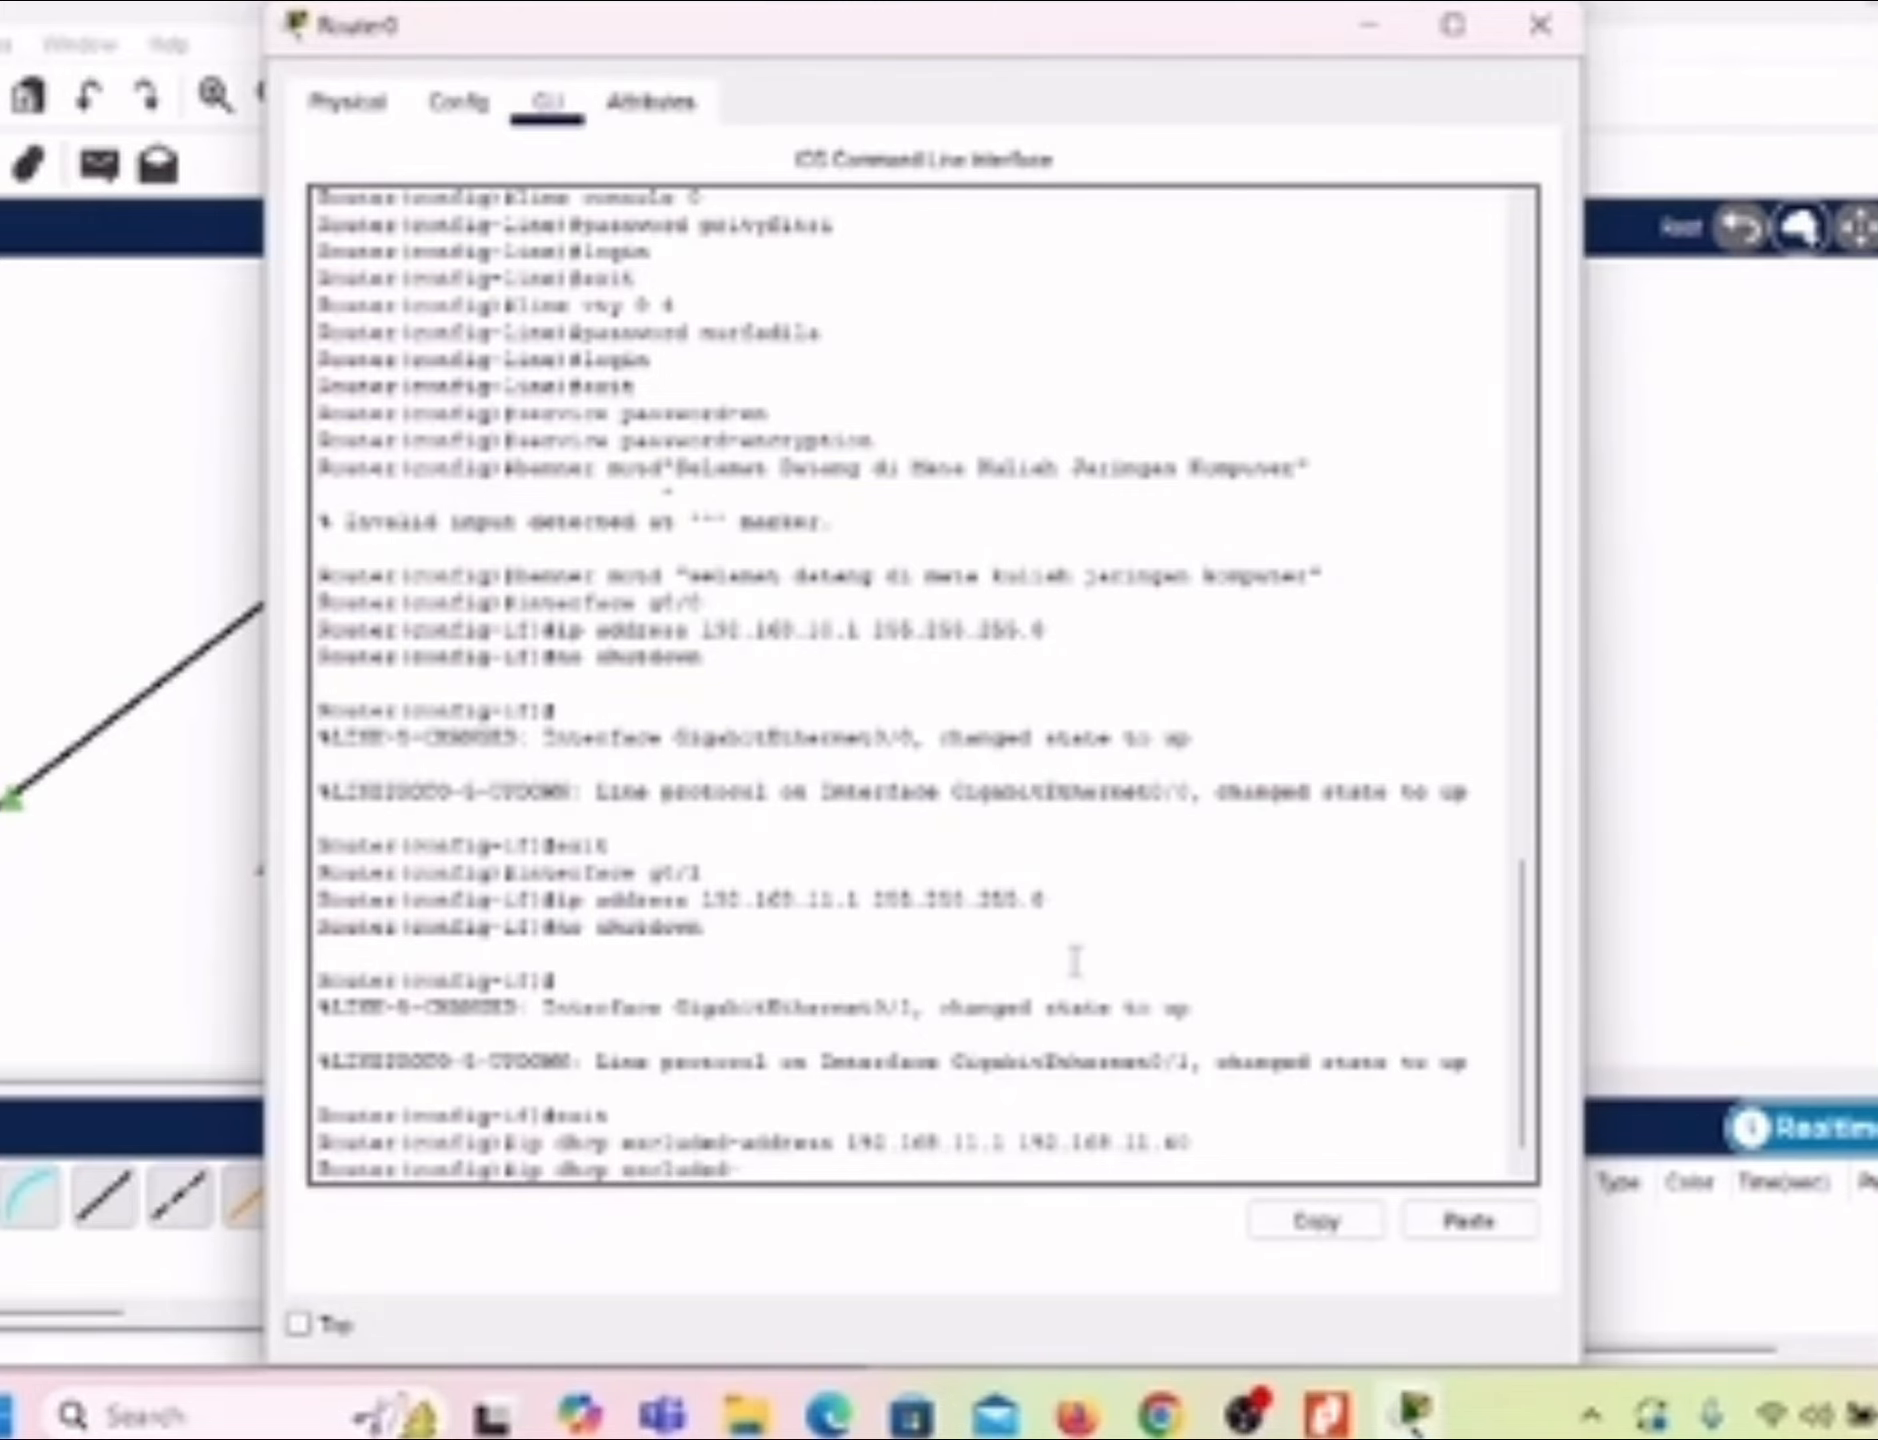
pyautogui.write('-address 192.16')
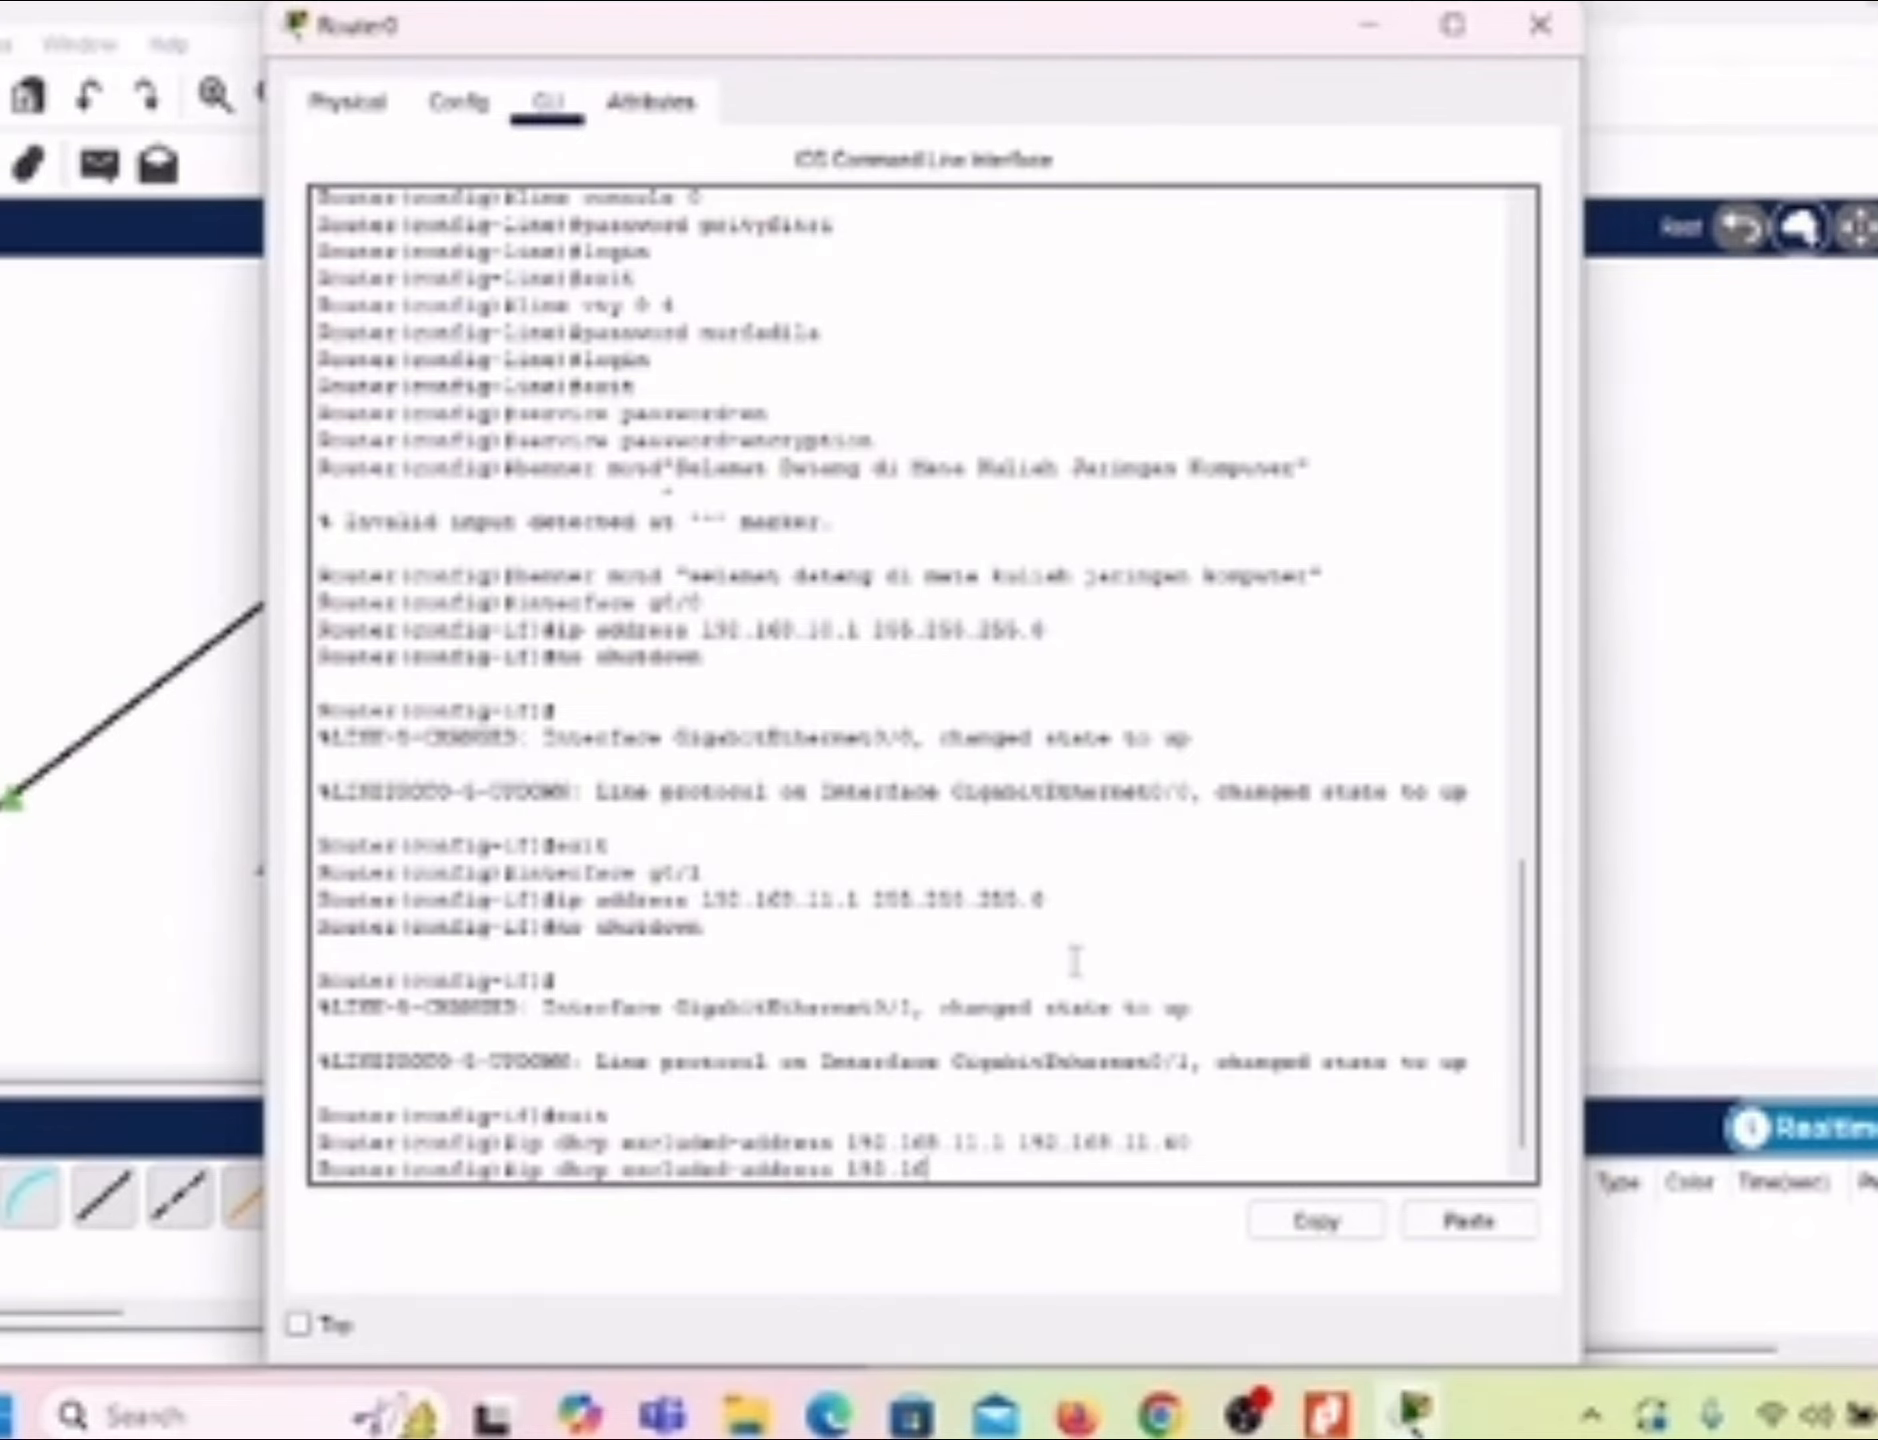
pyautogui.write('8.1')
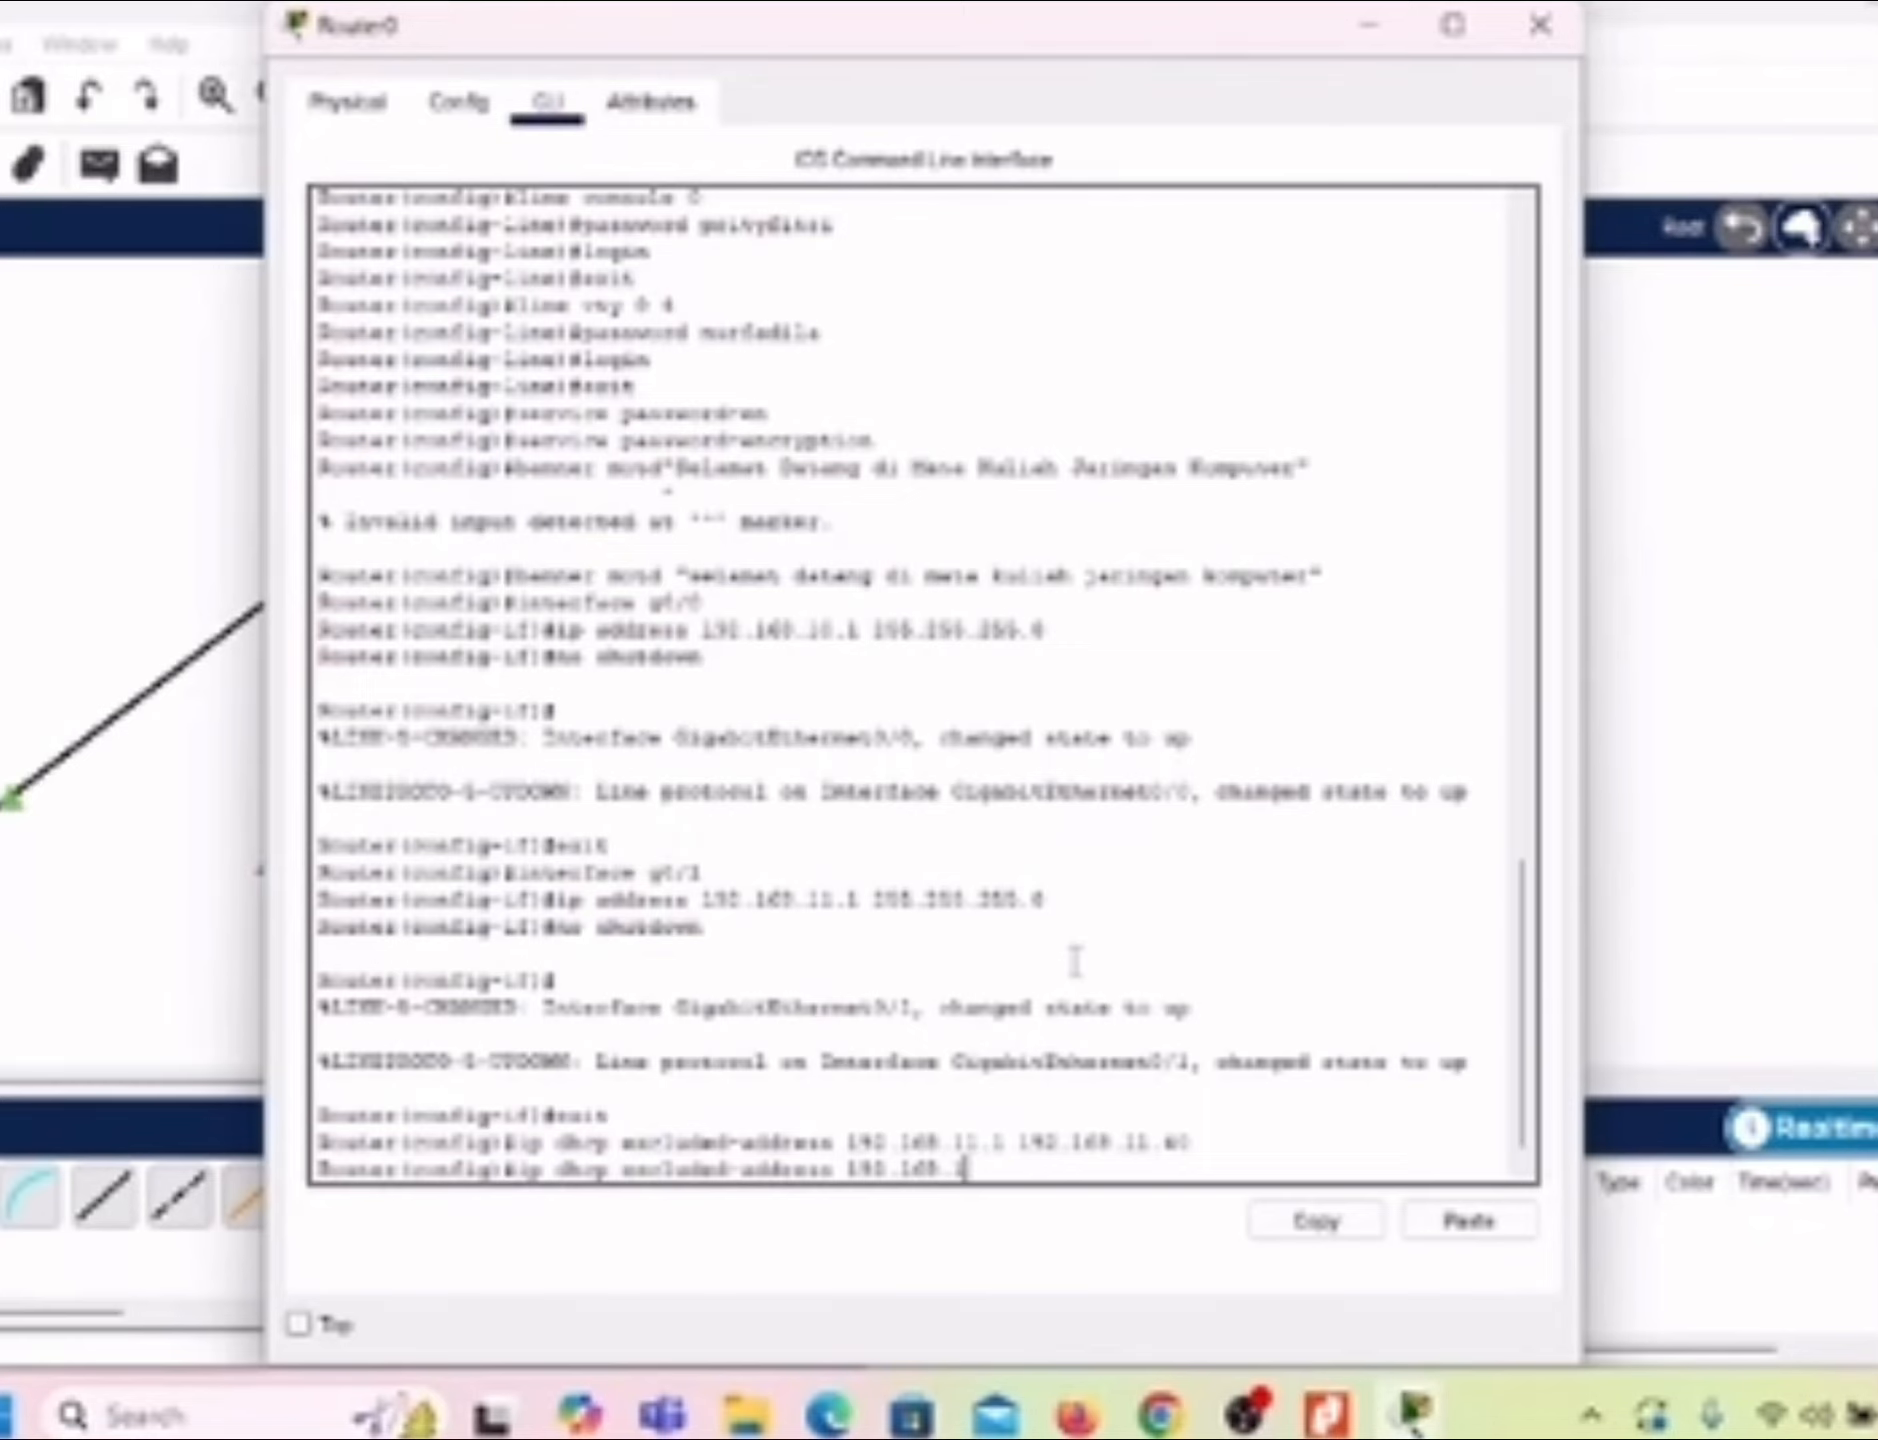
pyautogui.write('1.150 192.168')
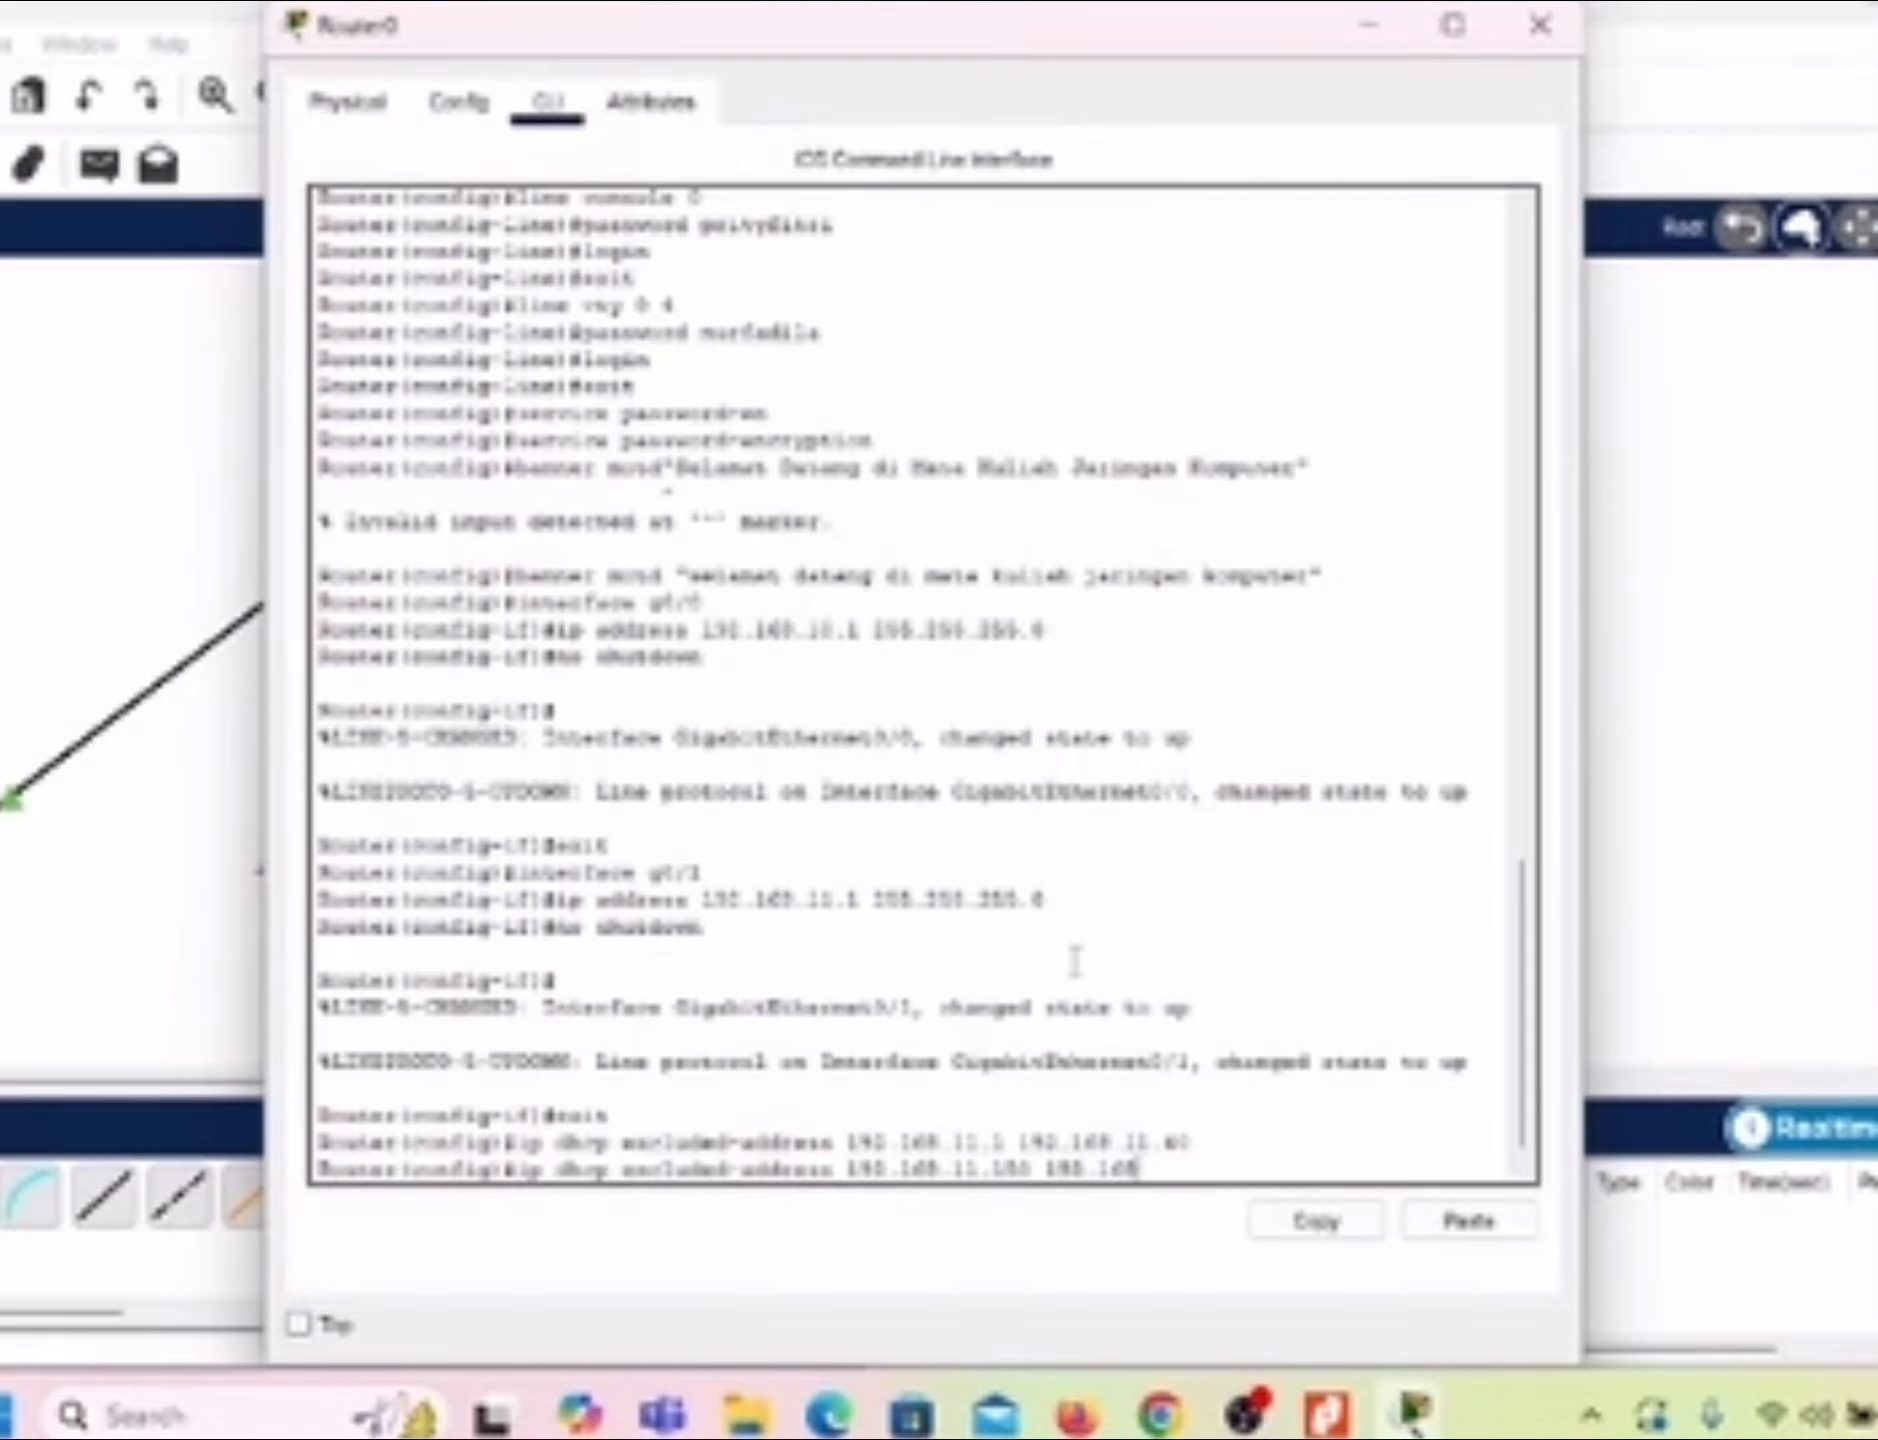
pyautogui.write('.11.254')
pyautogui.press('Return')
# Step: Create a DHCP pool named JARINGAN-KOMPUTER on the router
pyautogui.write('ip d')
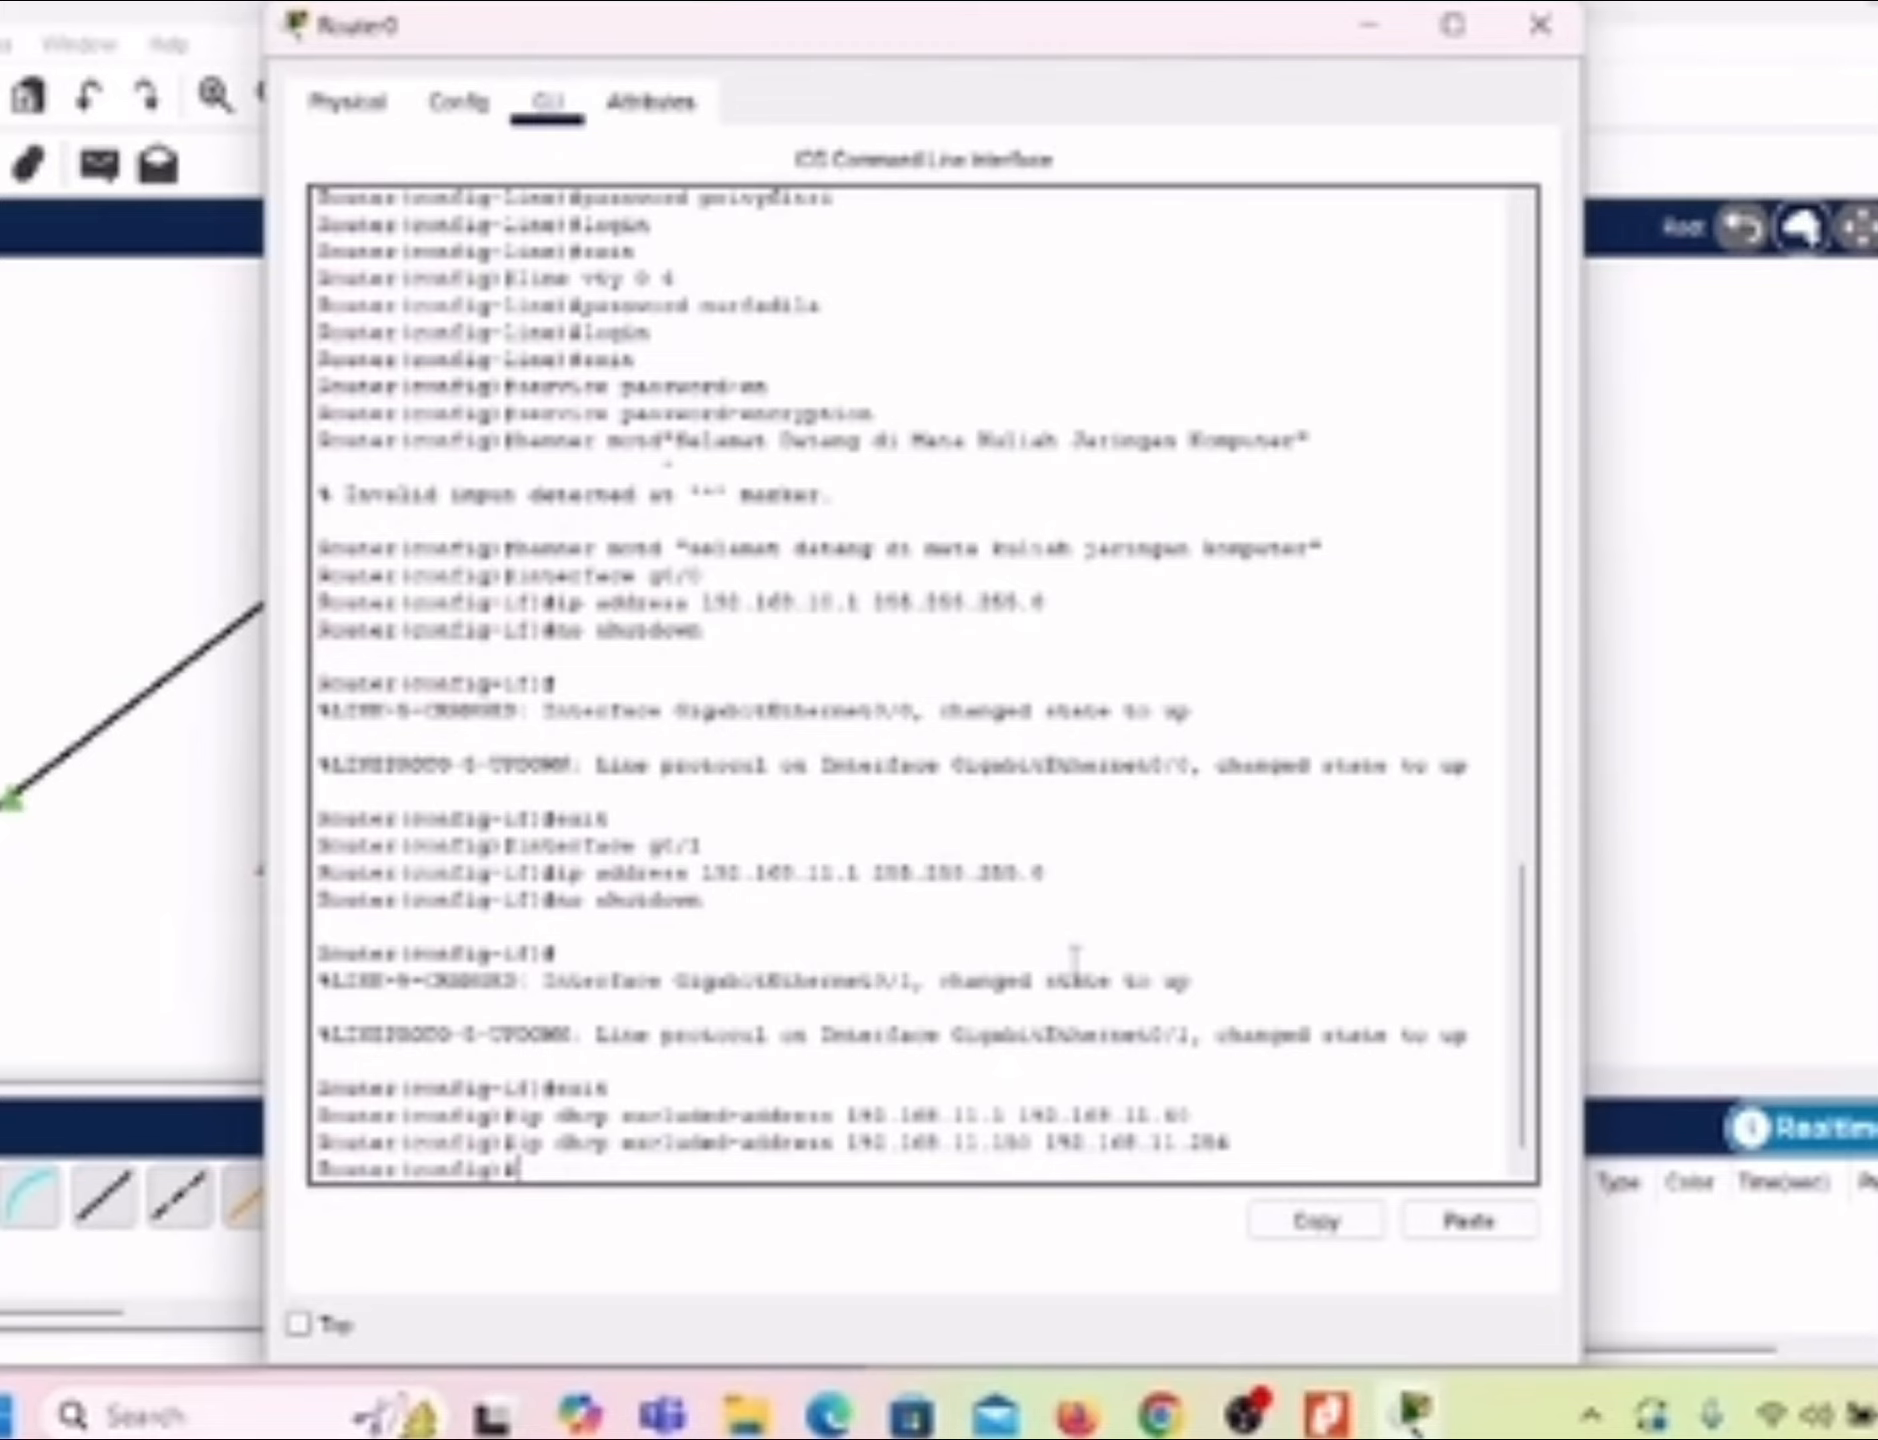
pyautogui.write('hcp')
pyautogui.write(' poo')
pyautogui.write('l')
pyautogui.write(' JN')
pyautogui.write('RINGAN')
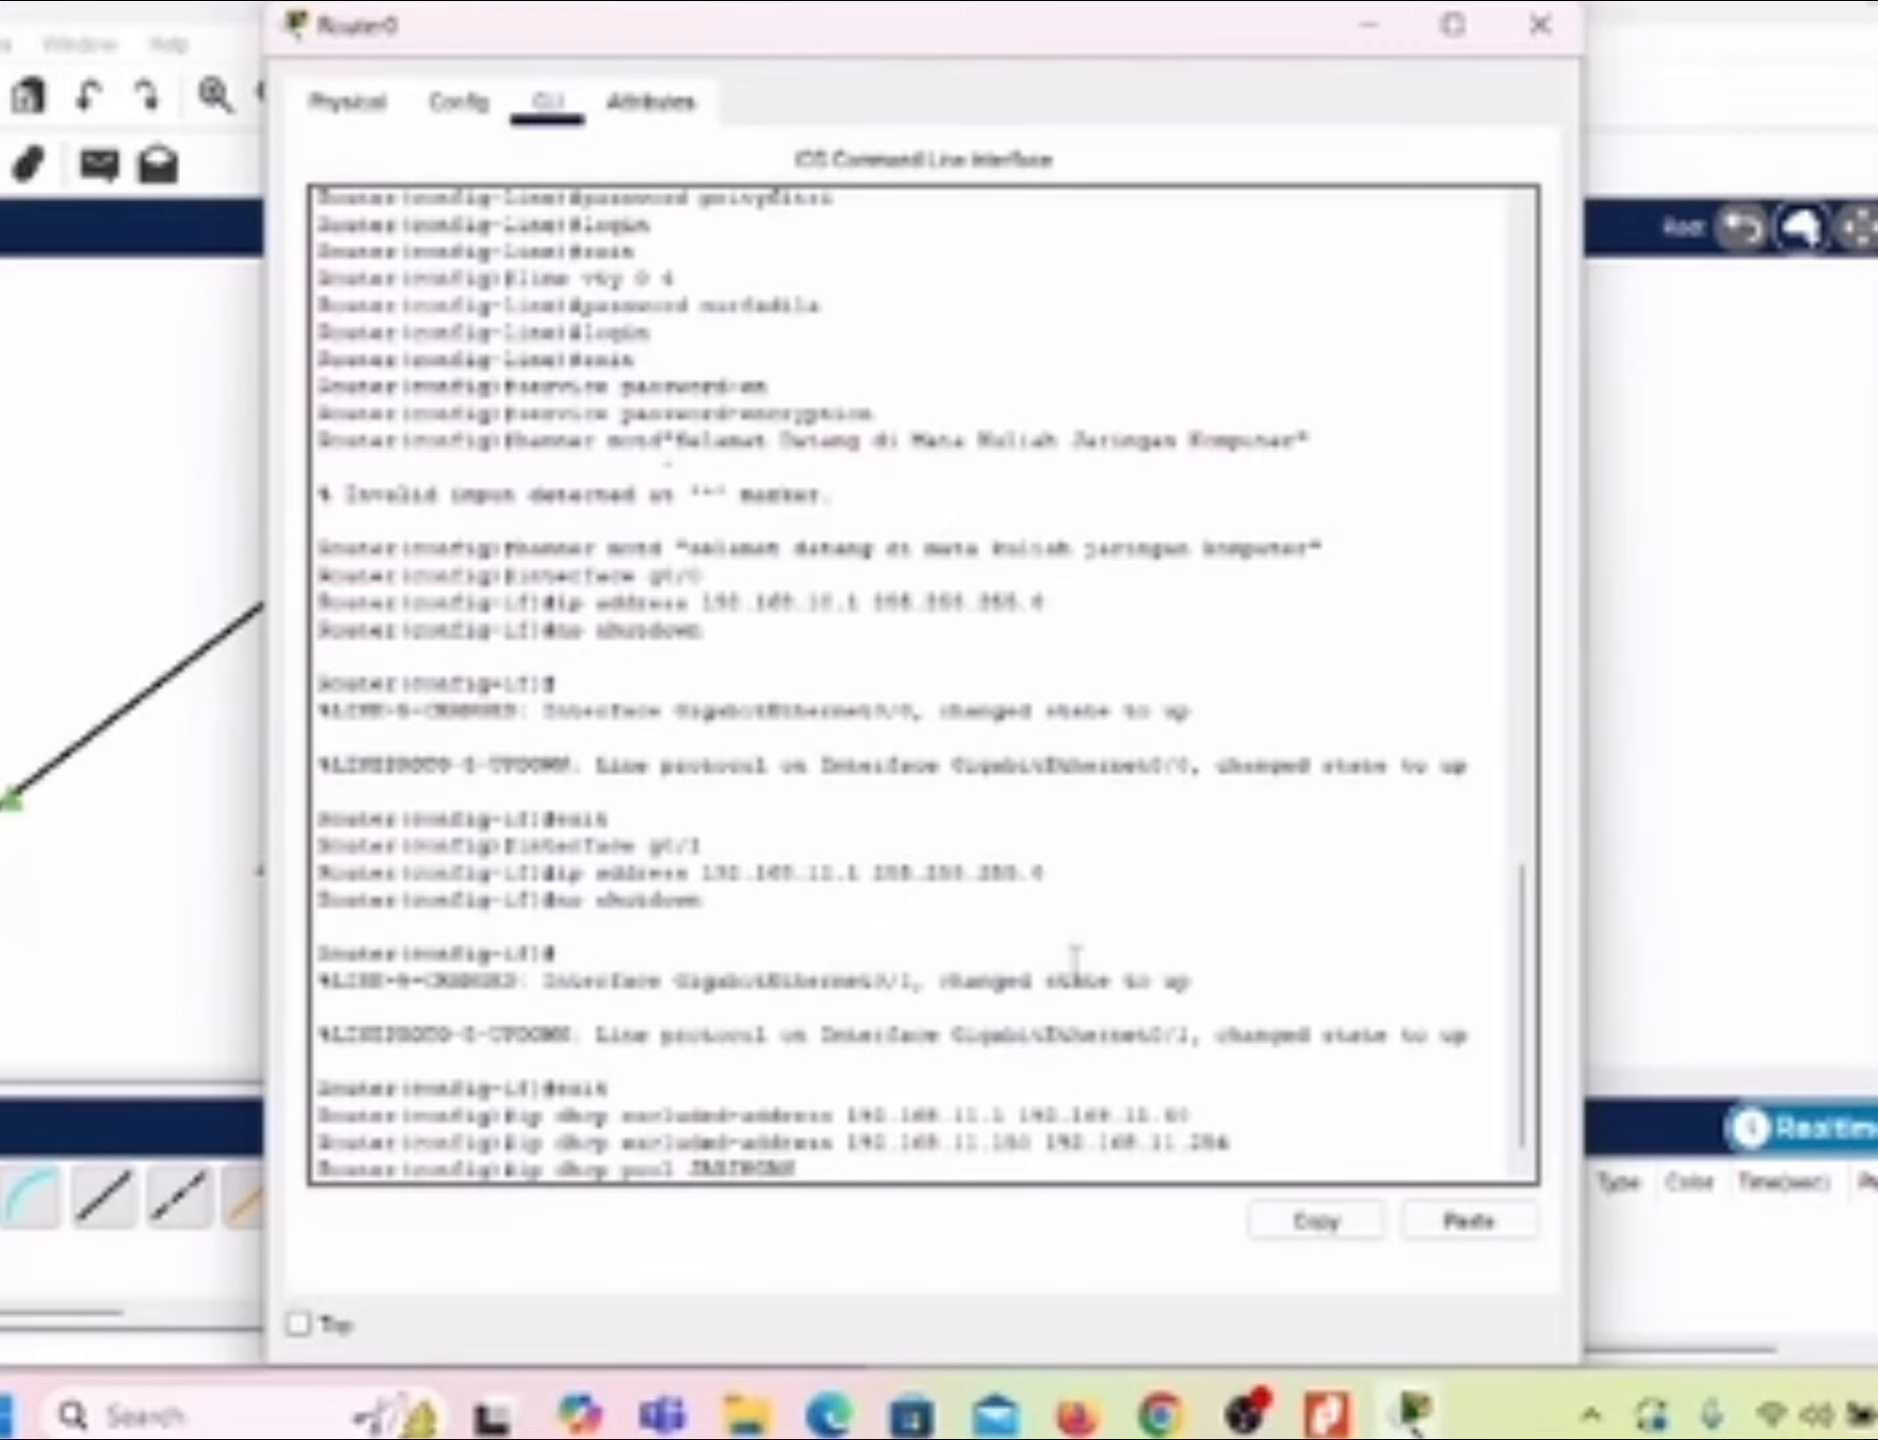
pyautogui.write('-KOMPUTER')
pyautogui.press('Return')
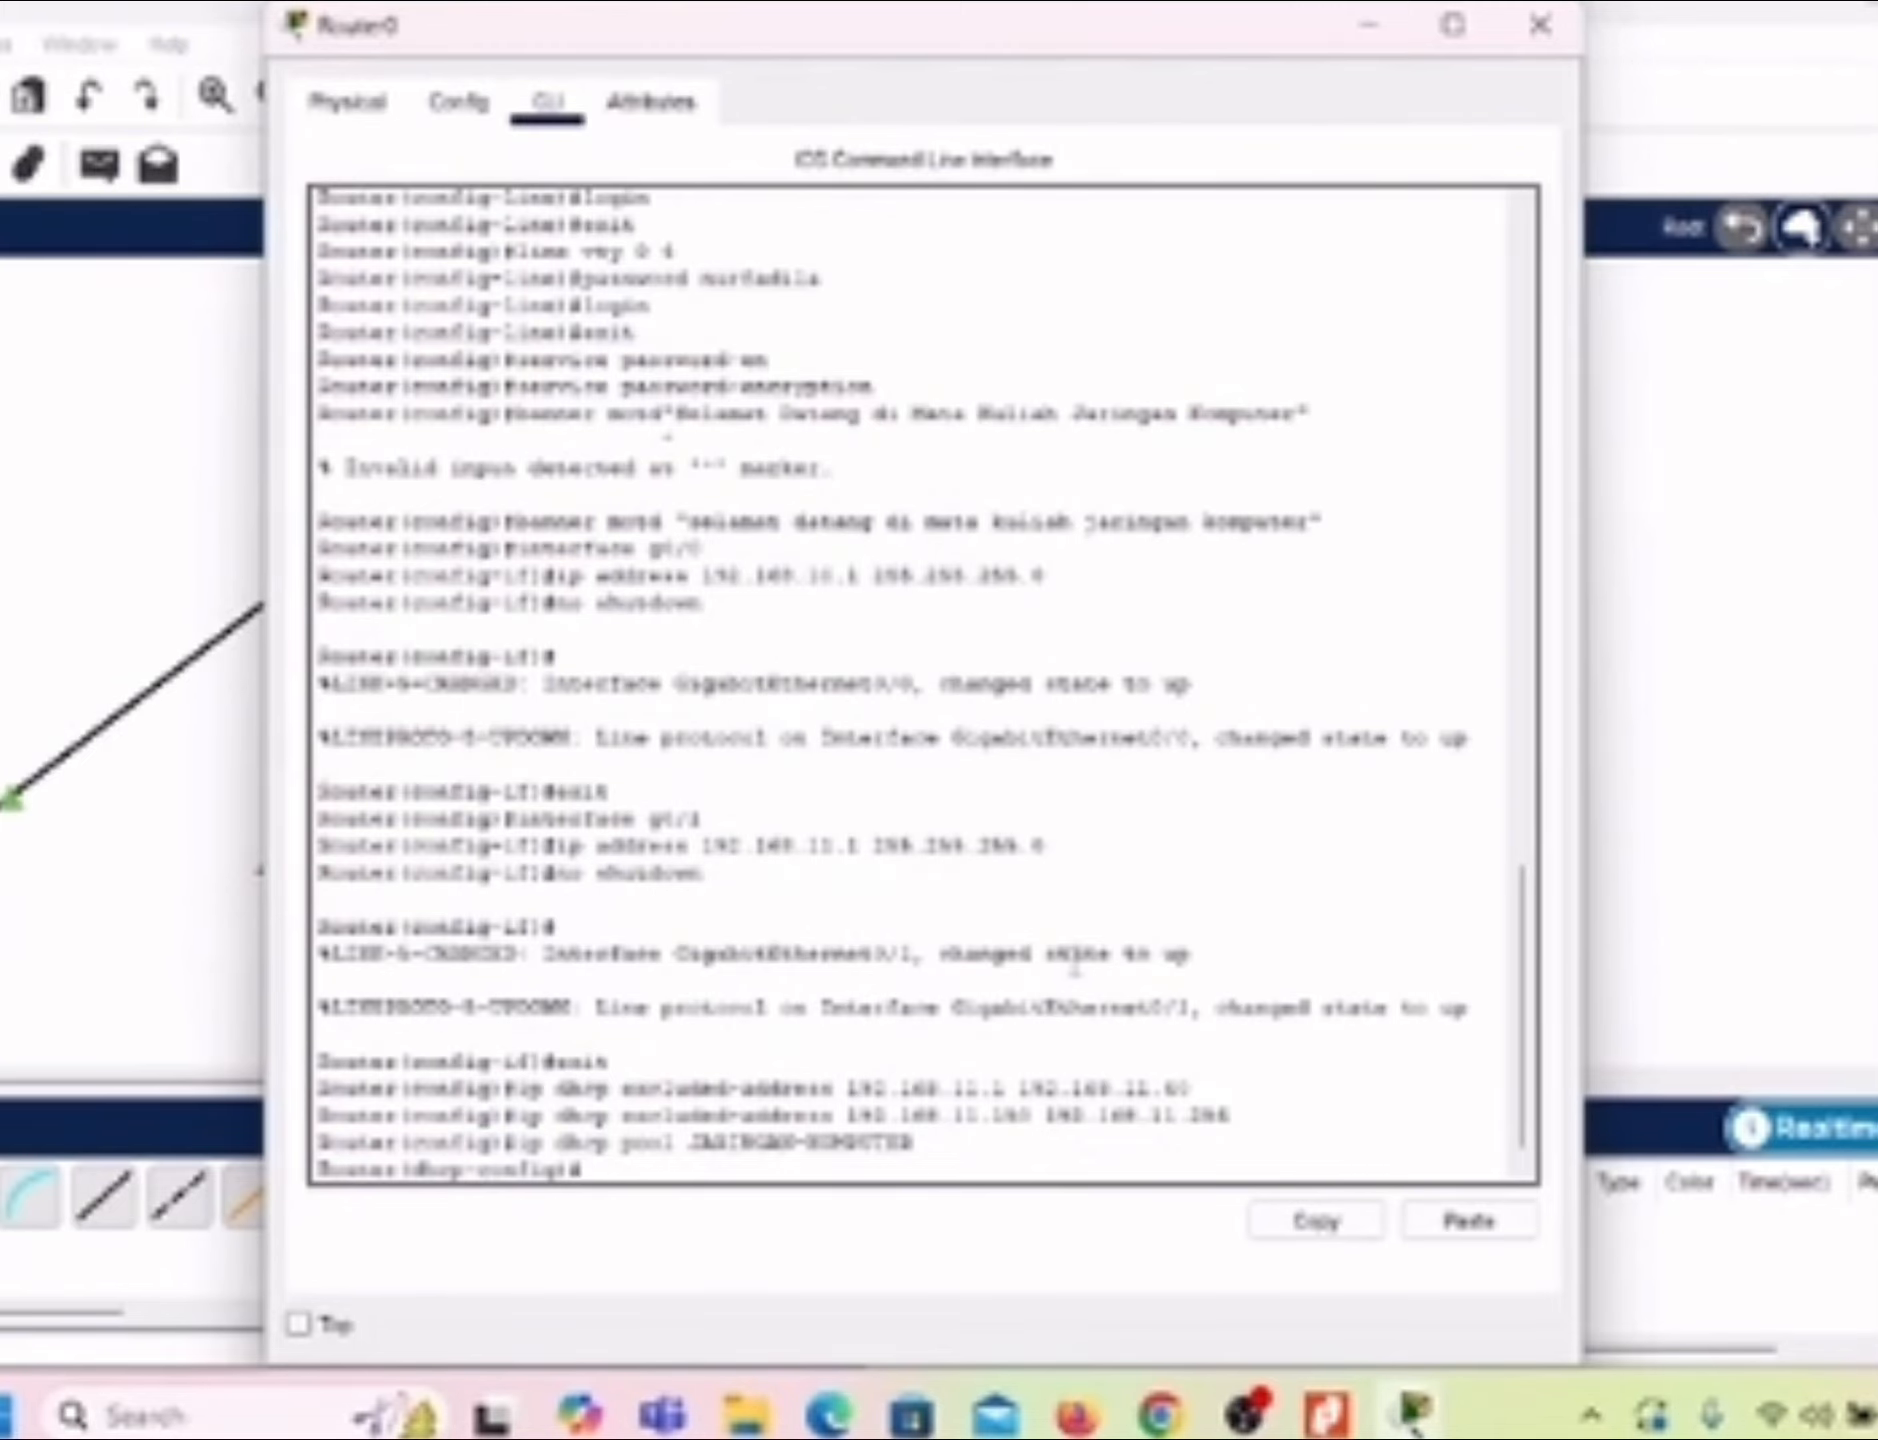
# Step: Set the DHCP pool's network to 192.168.11.0 with subnet mask 255.255.255.0
pyautogui.write('network 192.1')
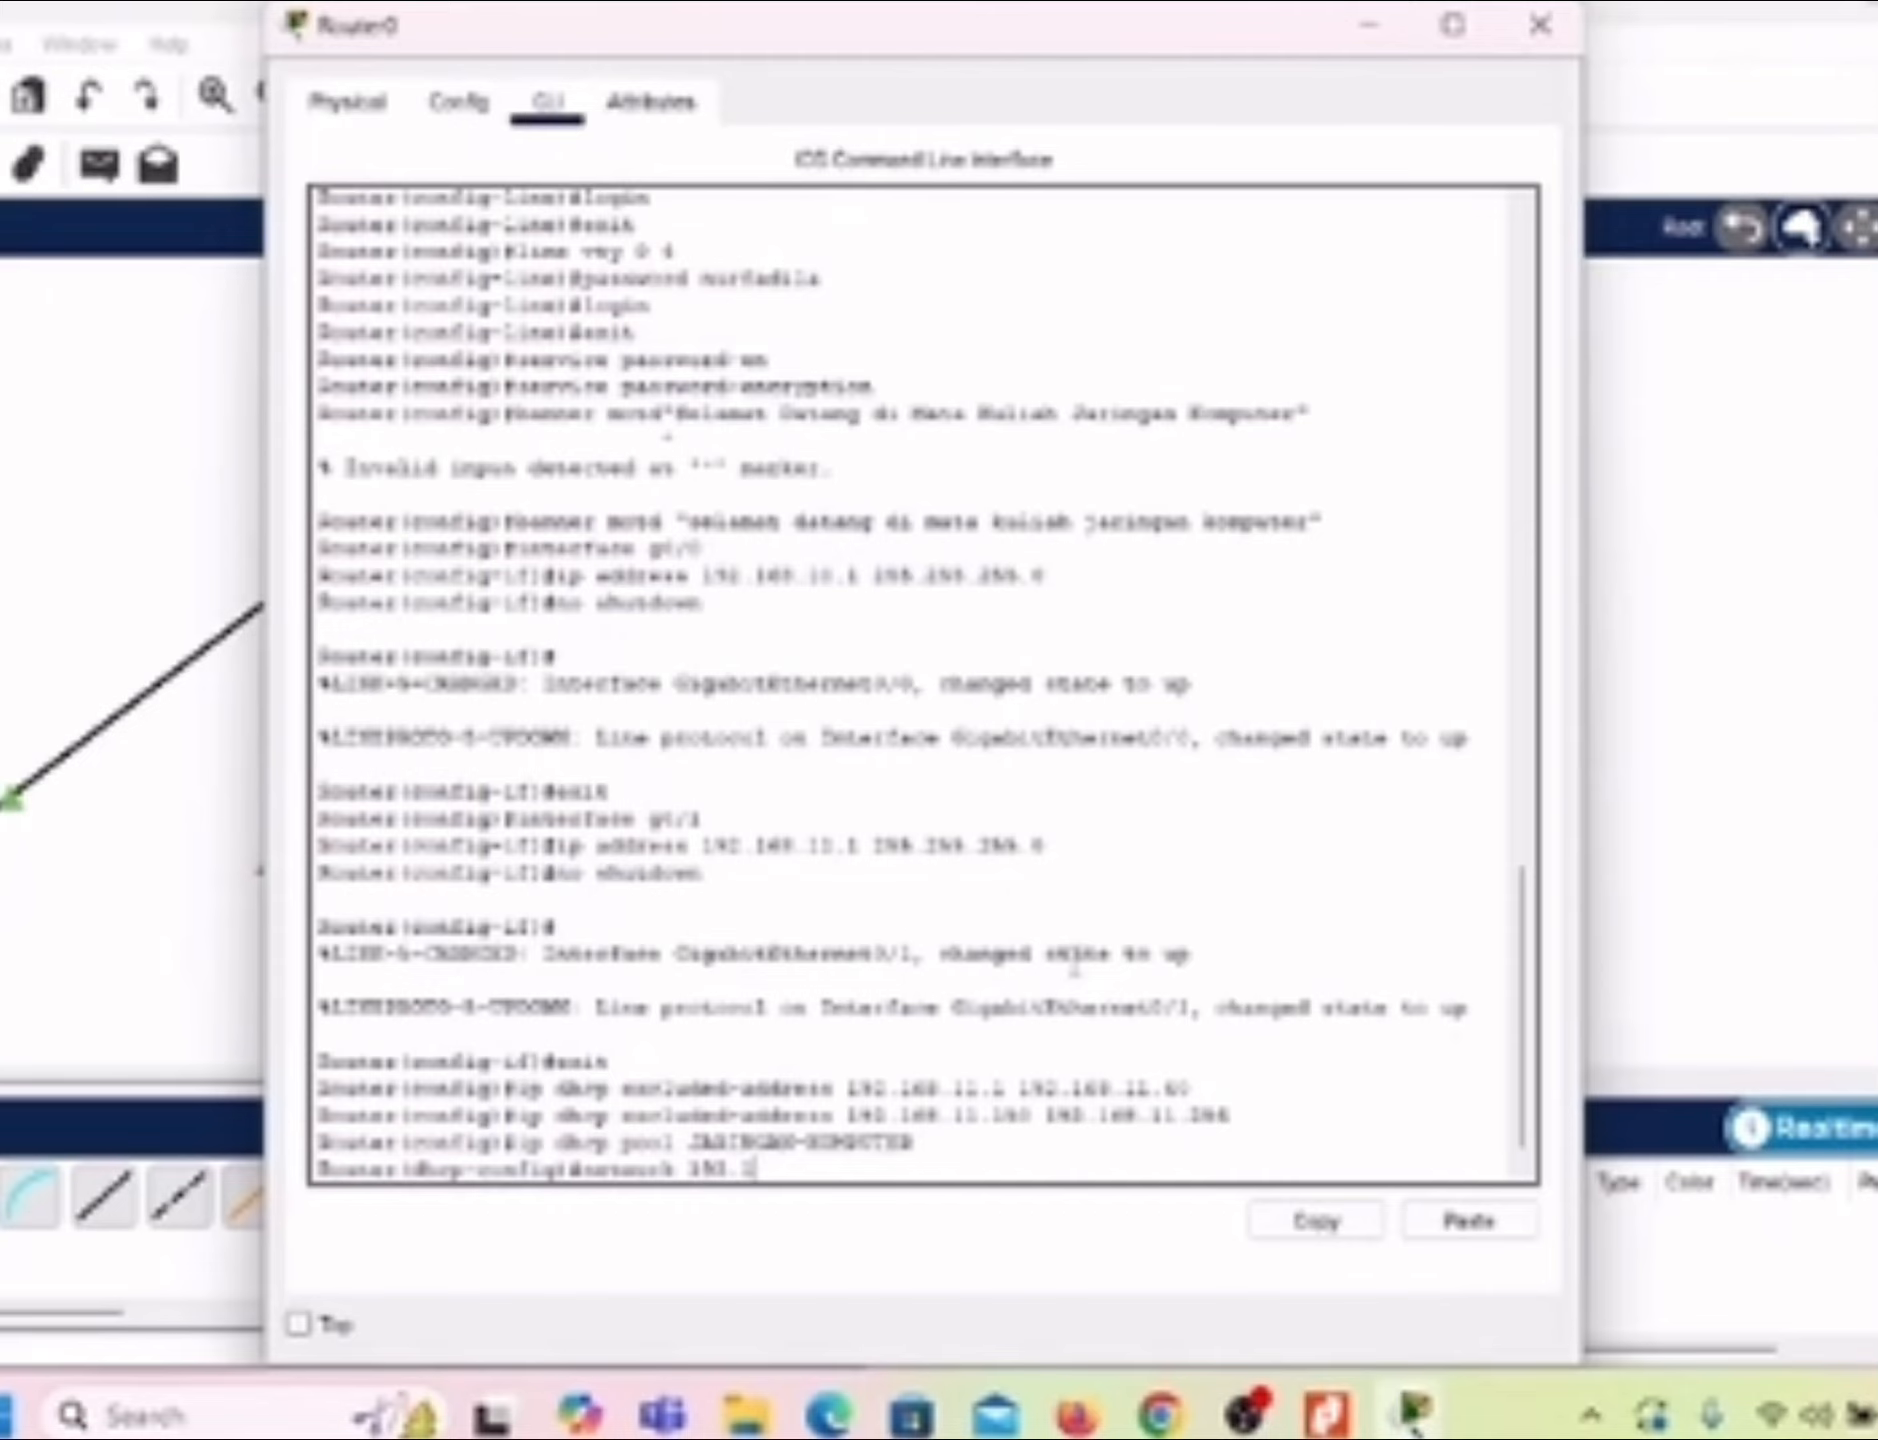
pyautogui.write('68.11.0 255.255.255.0')
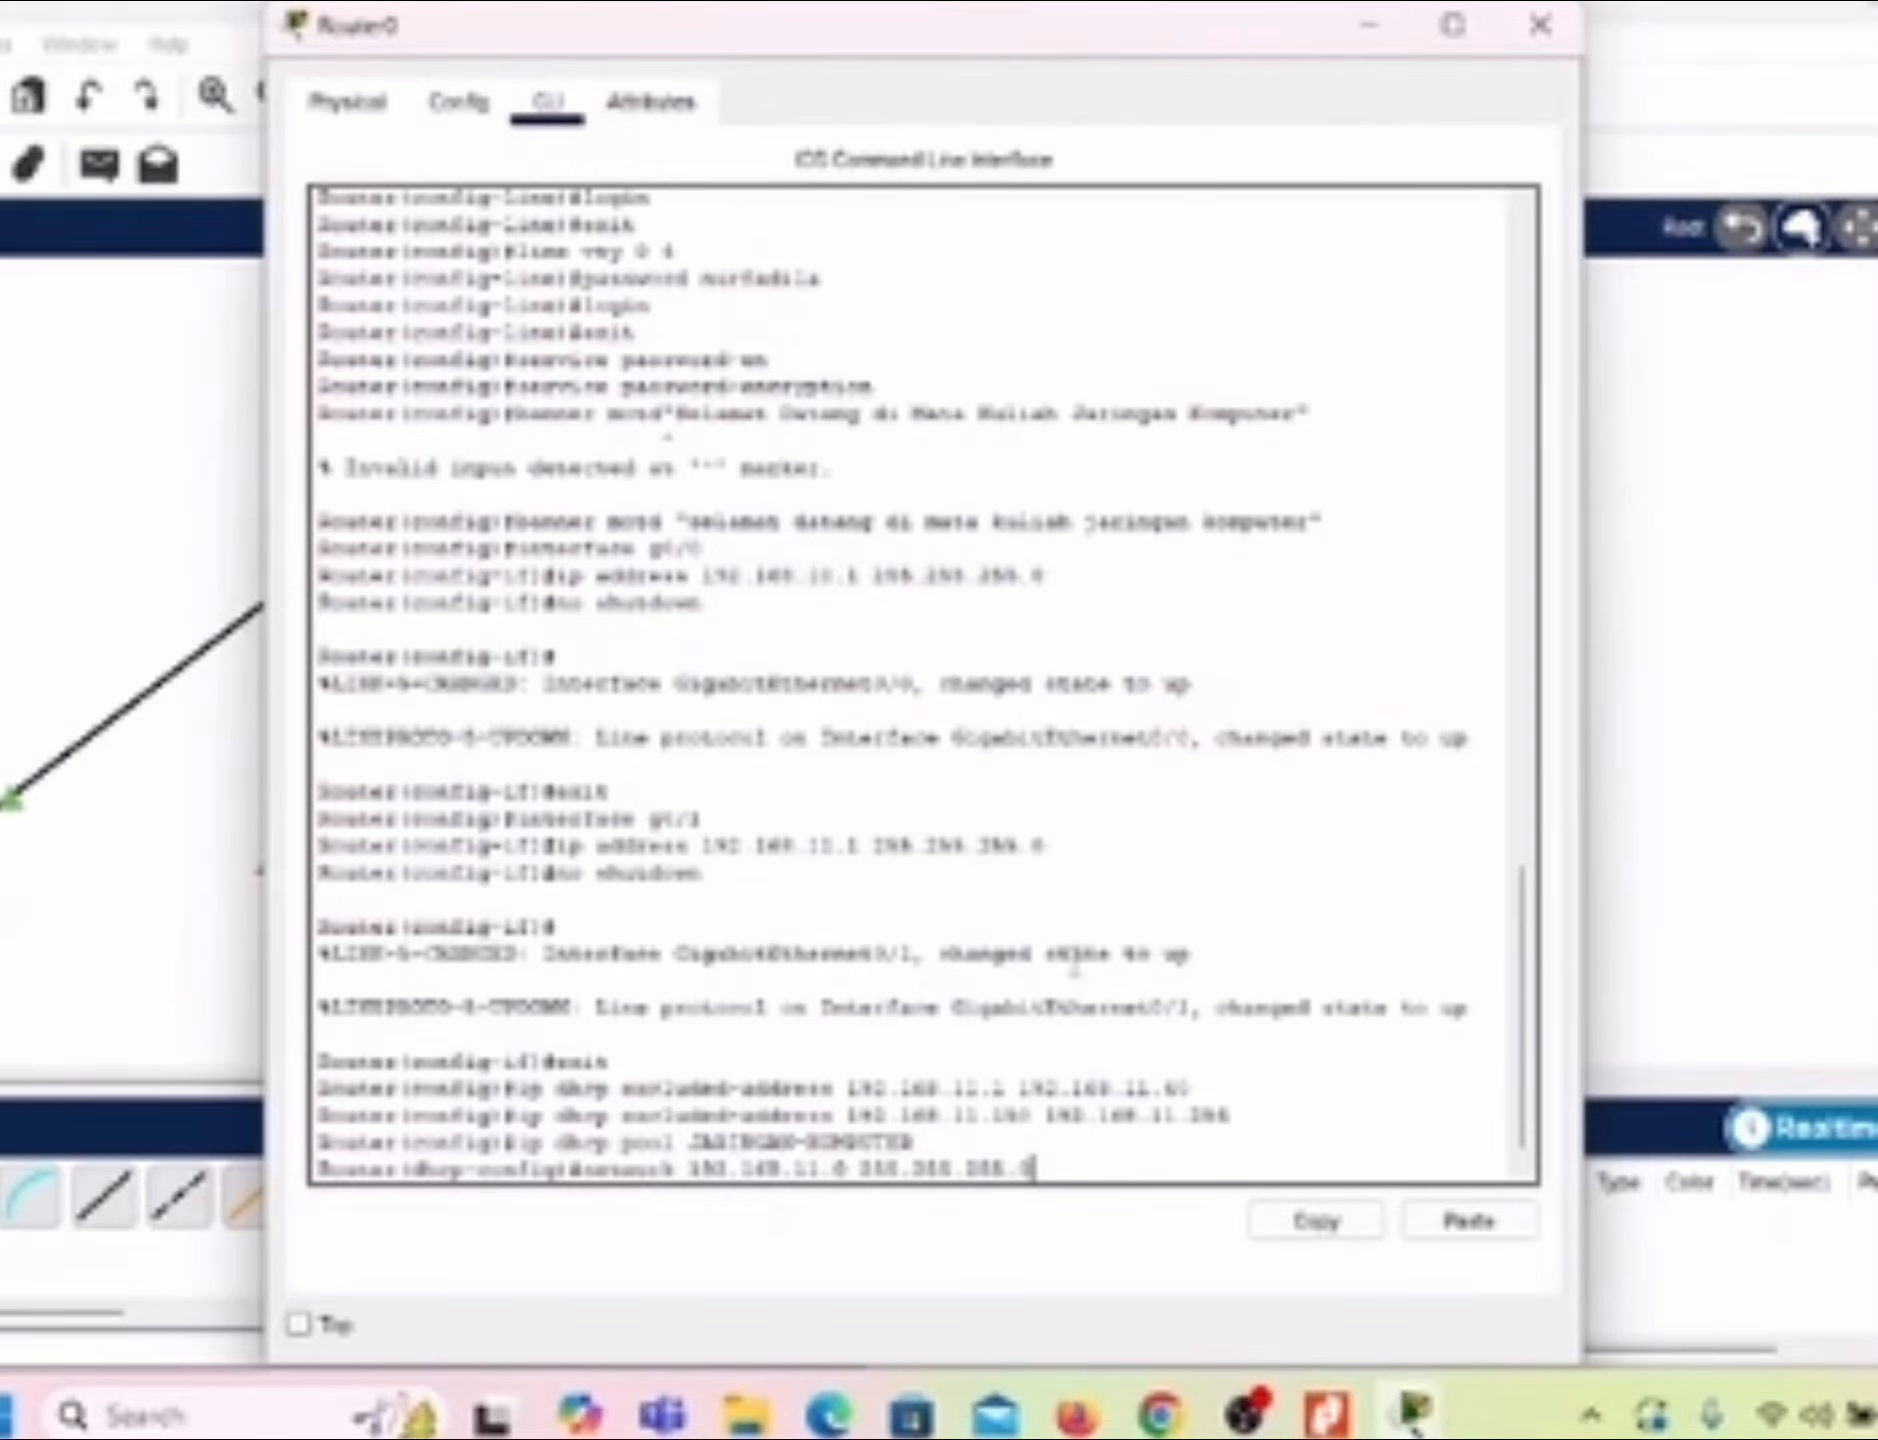
pyautogui.press('Return')
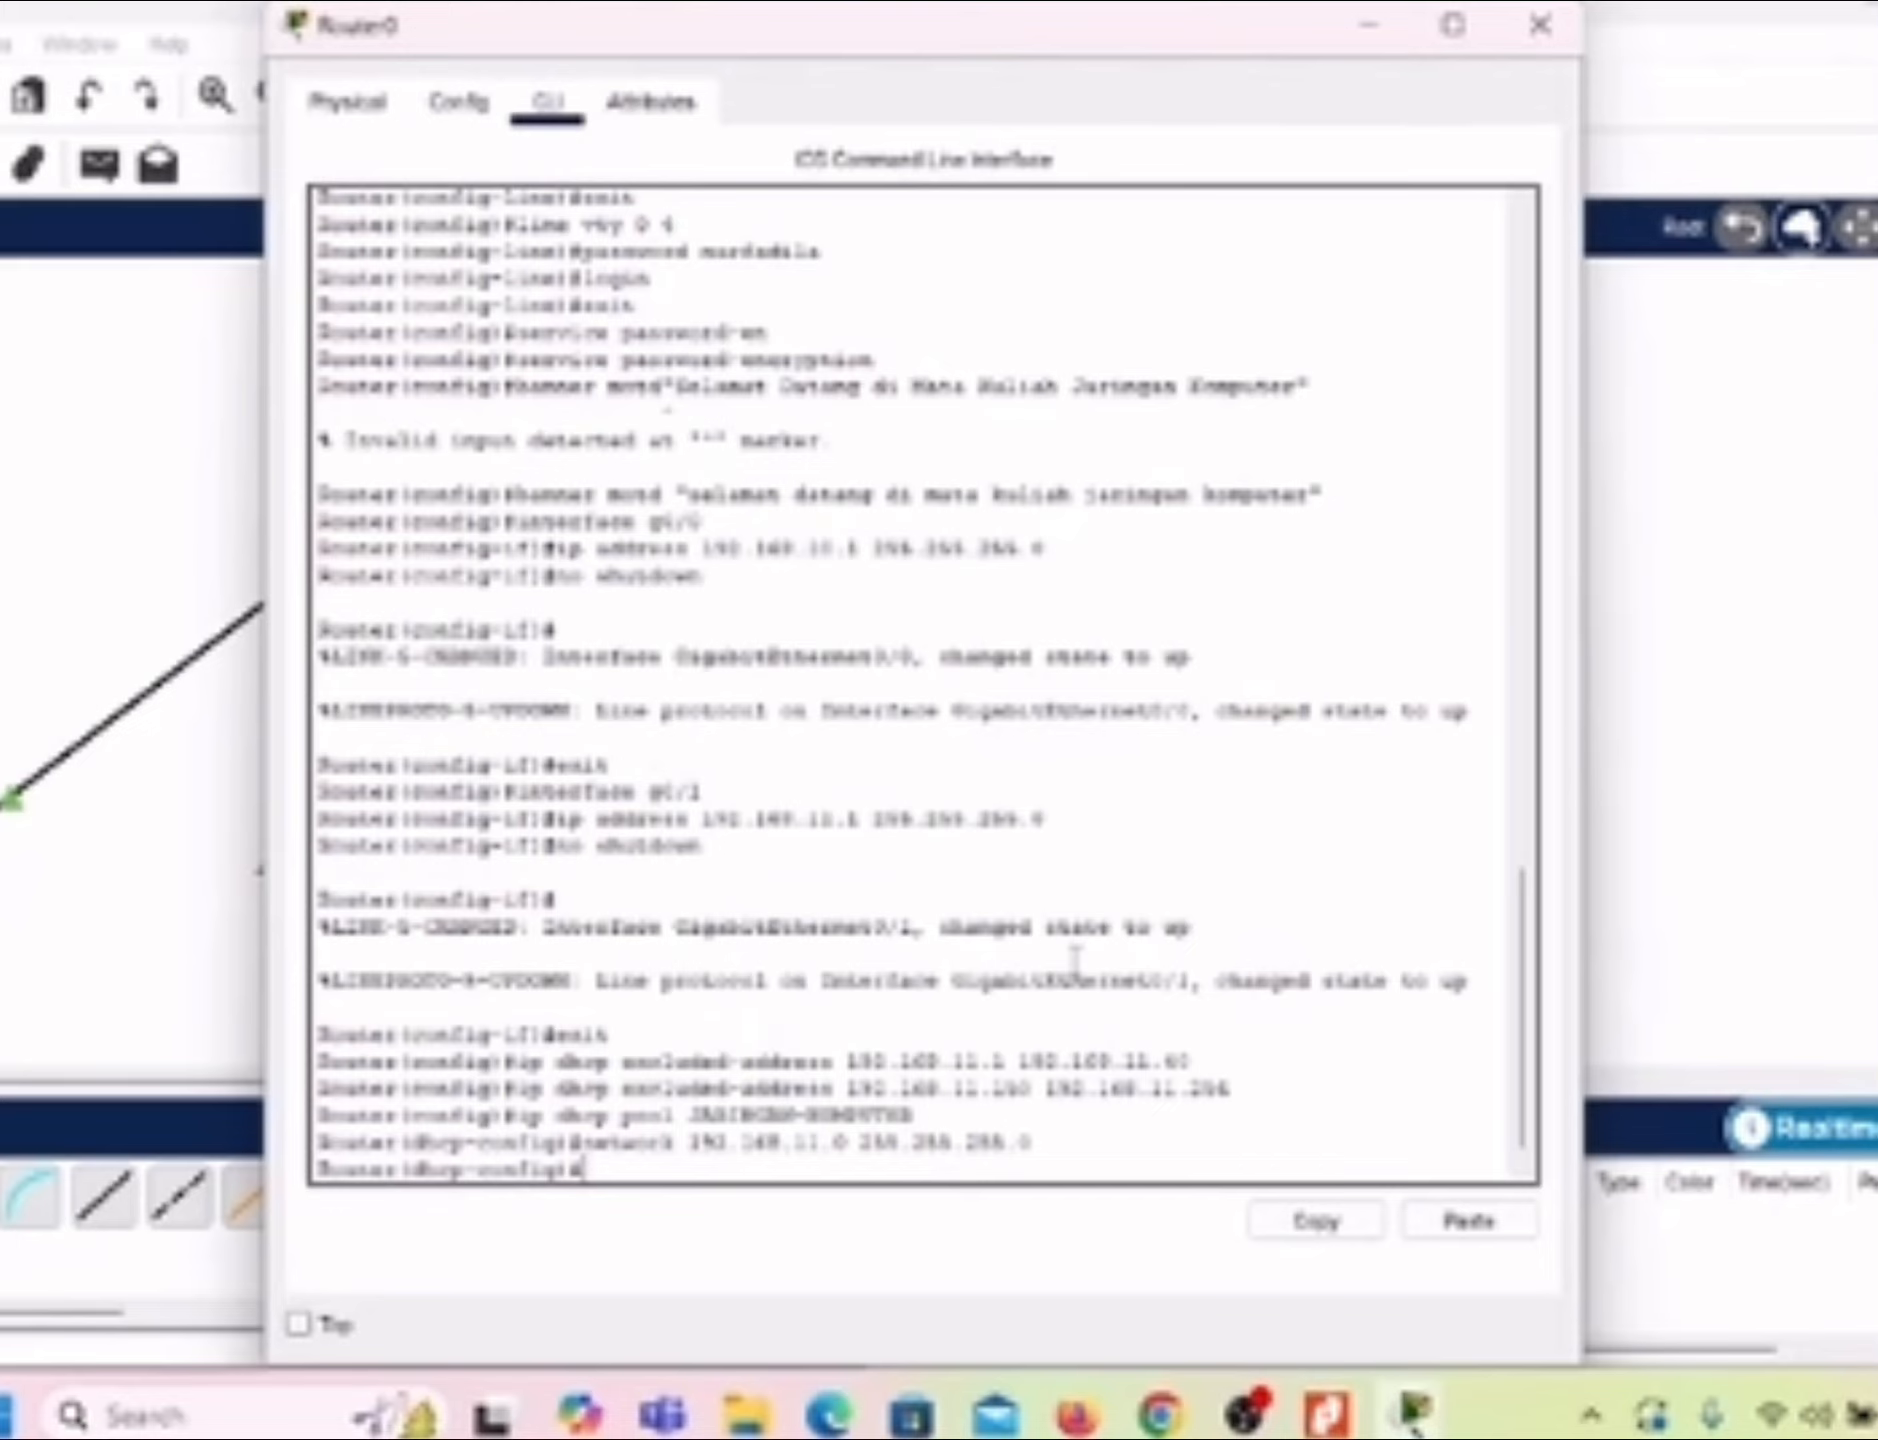
# Step: Set the DHCP pool's default router to 192.168.11.1
pyautogui.write('default-')
pyautogui.write('route')
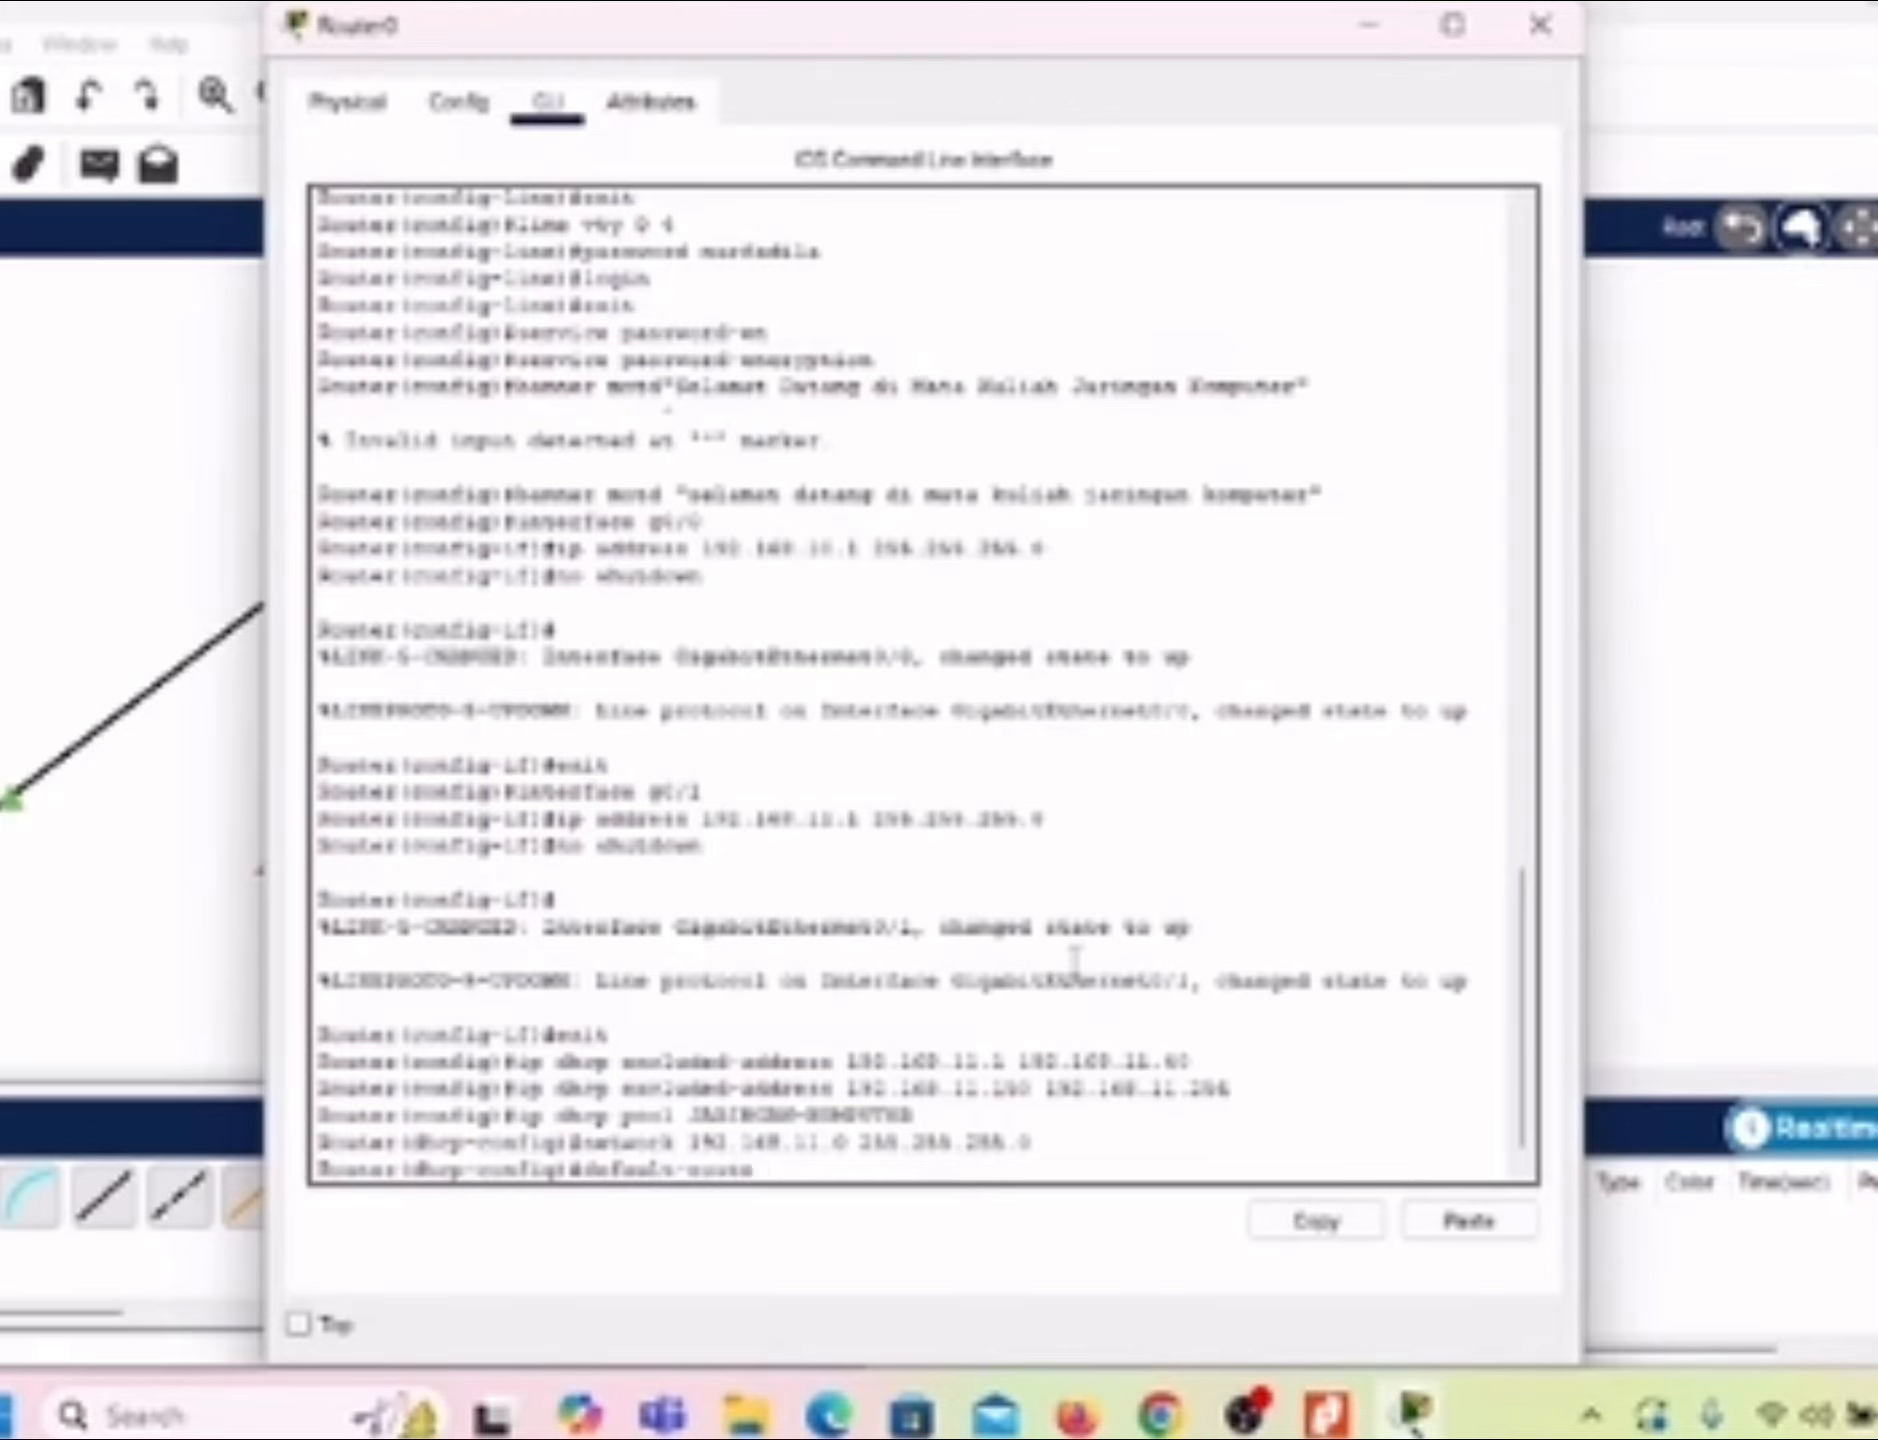
pyautogui.write('r 192.168.11.1')
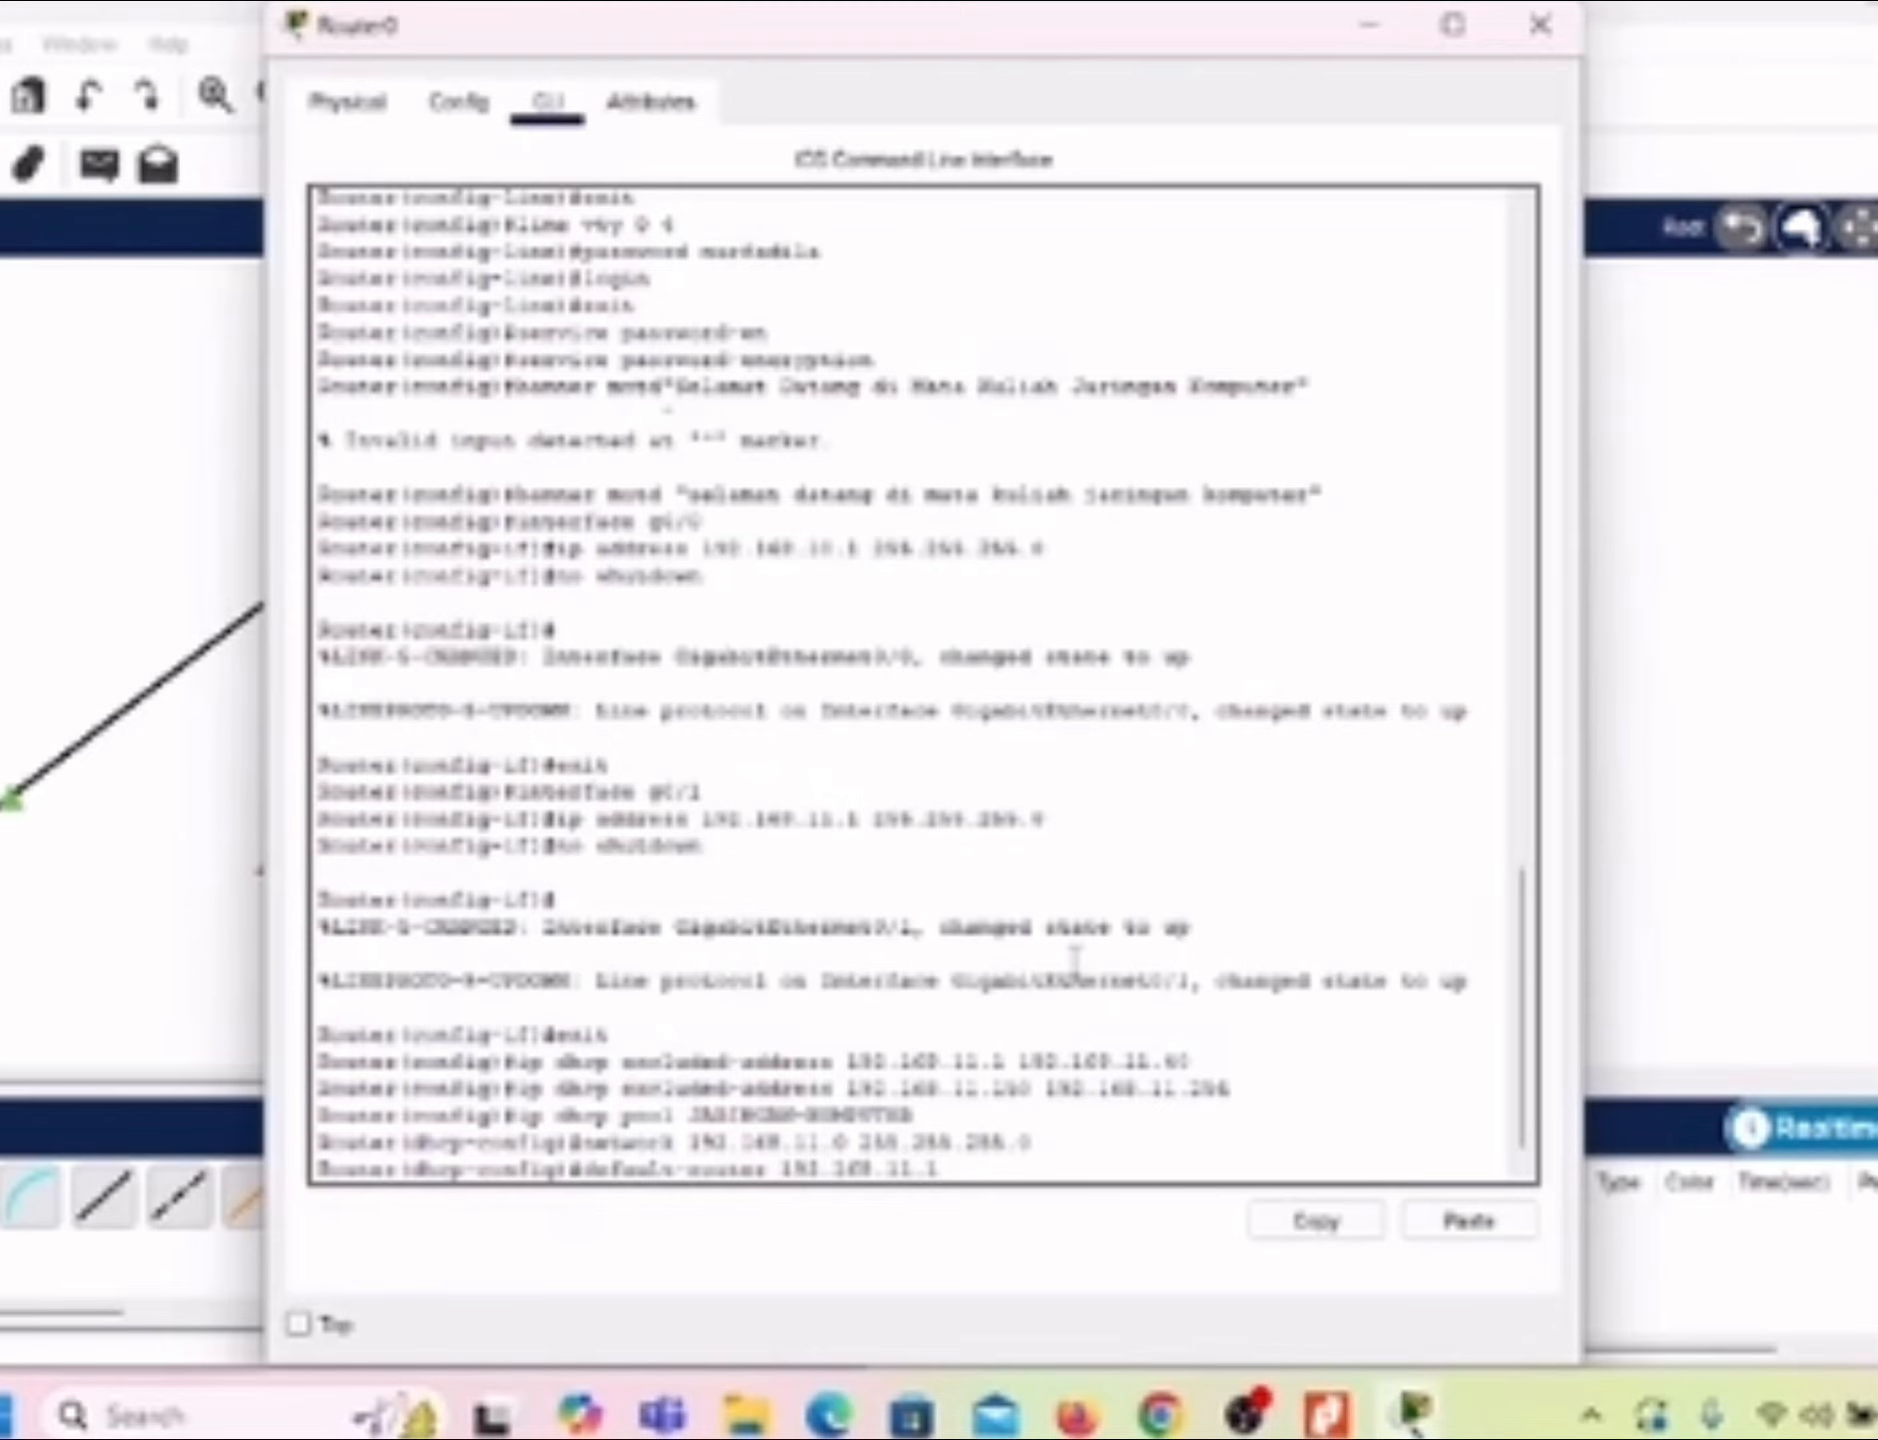
pyautogui.press('Return')
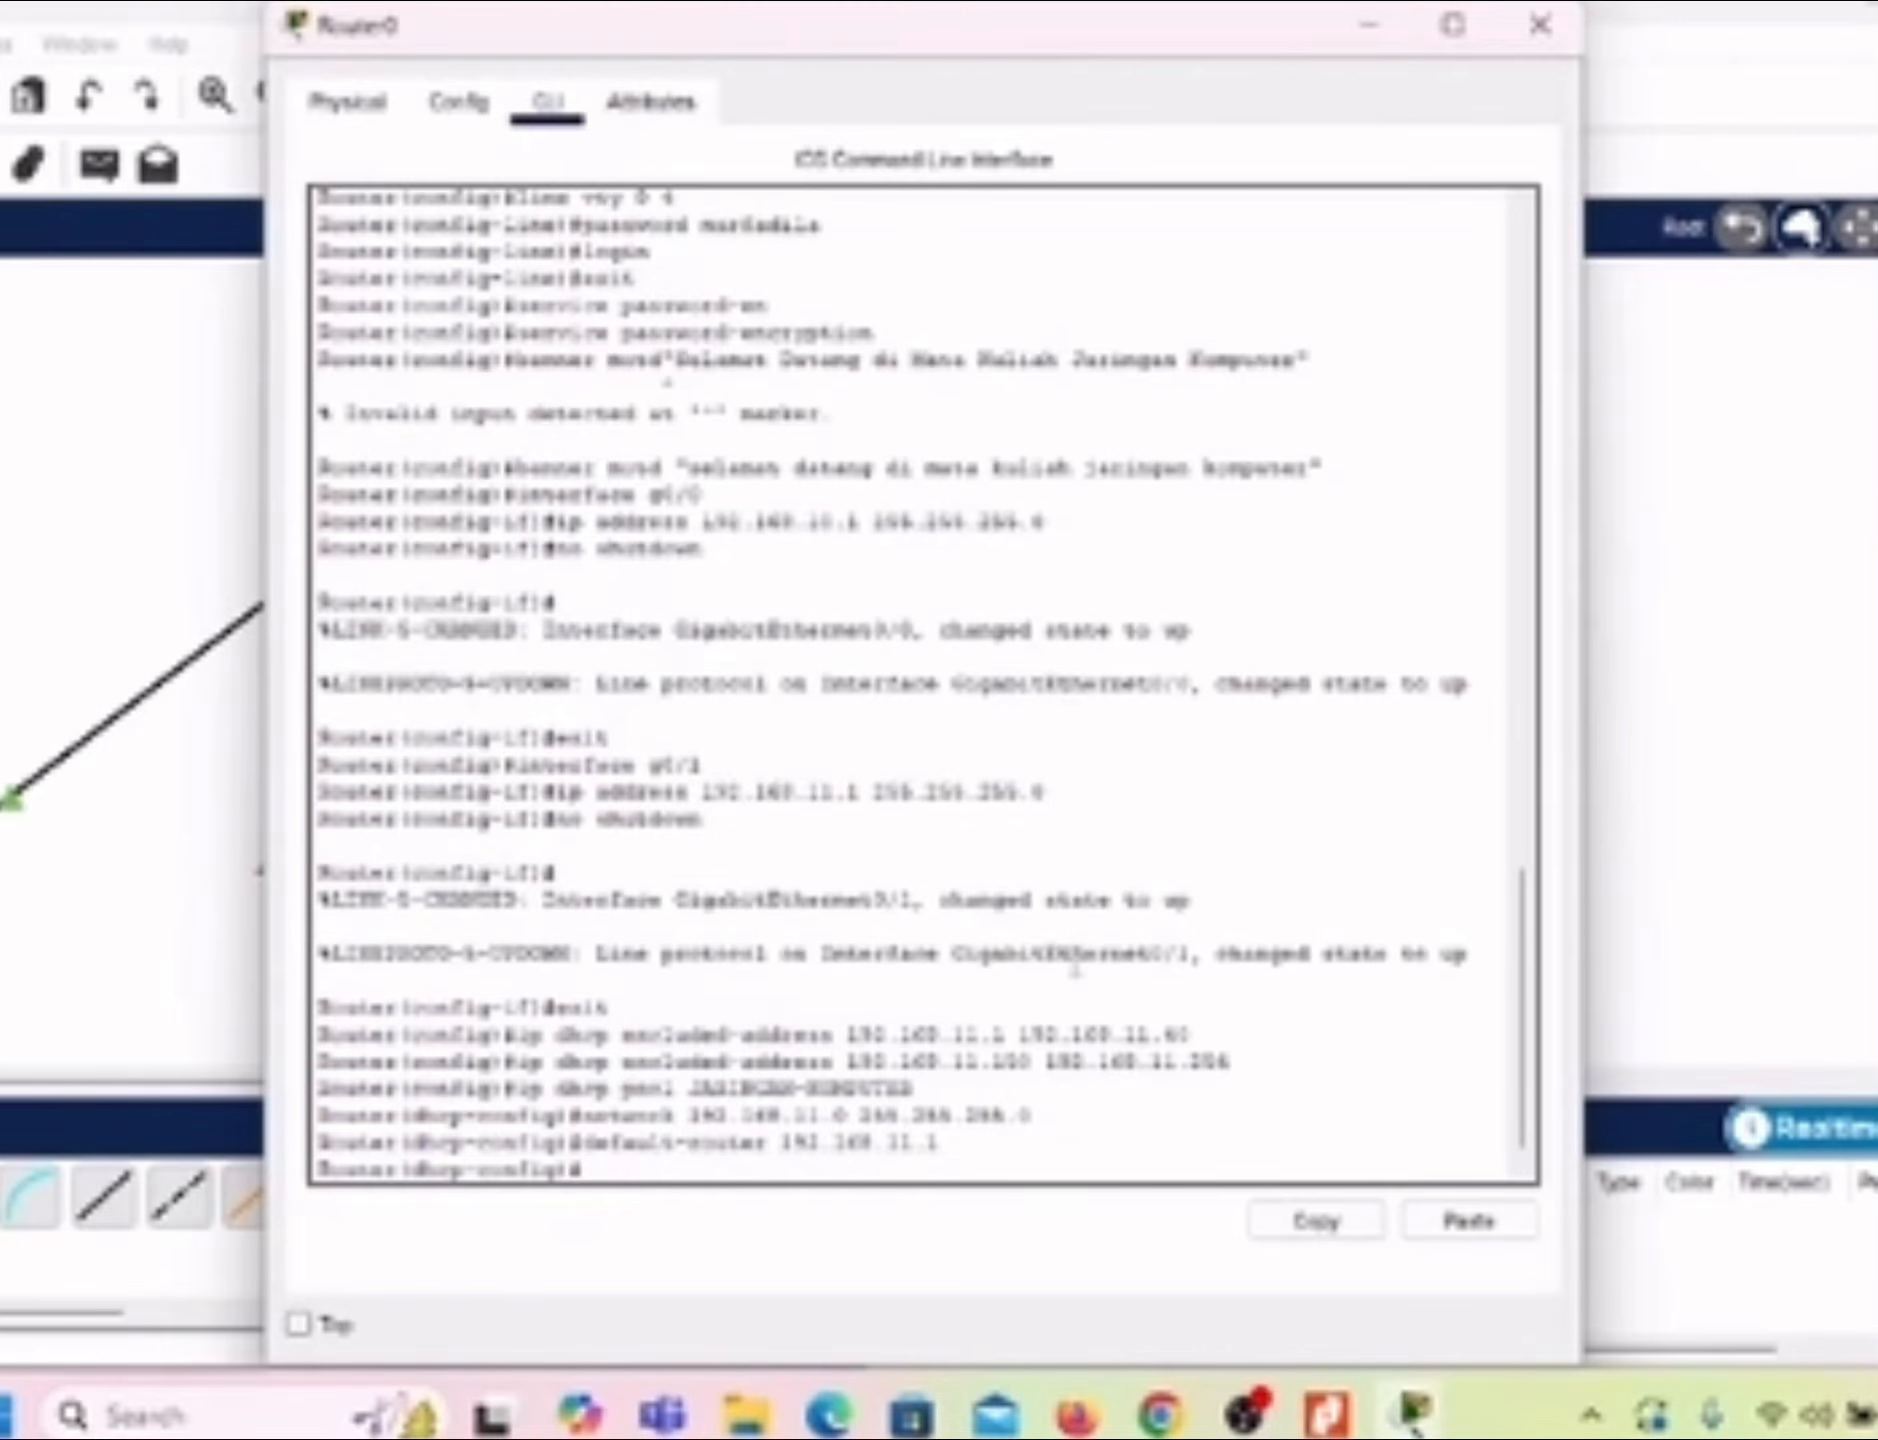
# Step: Leave the DHCP pool and end the router's configuration mode, then set the Router0 window to stay on top
pyautogui.write('exit')
pyautogui.press('Return')
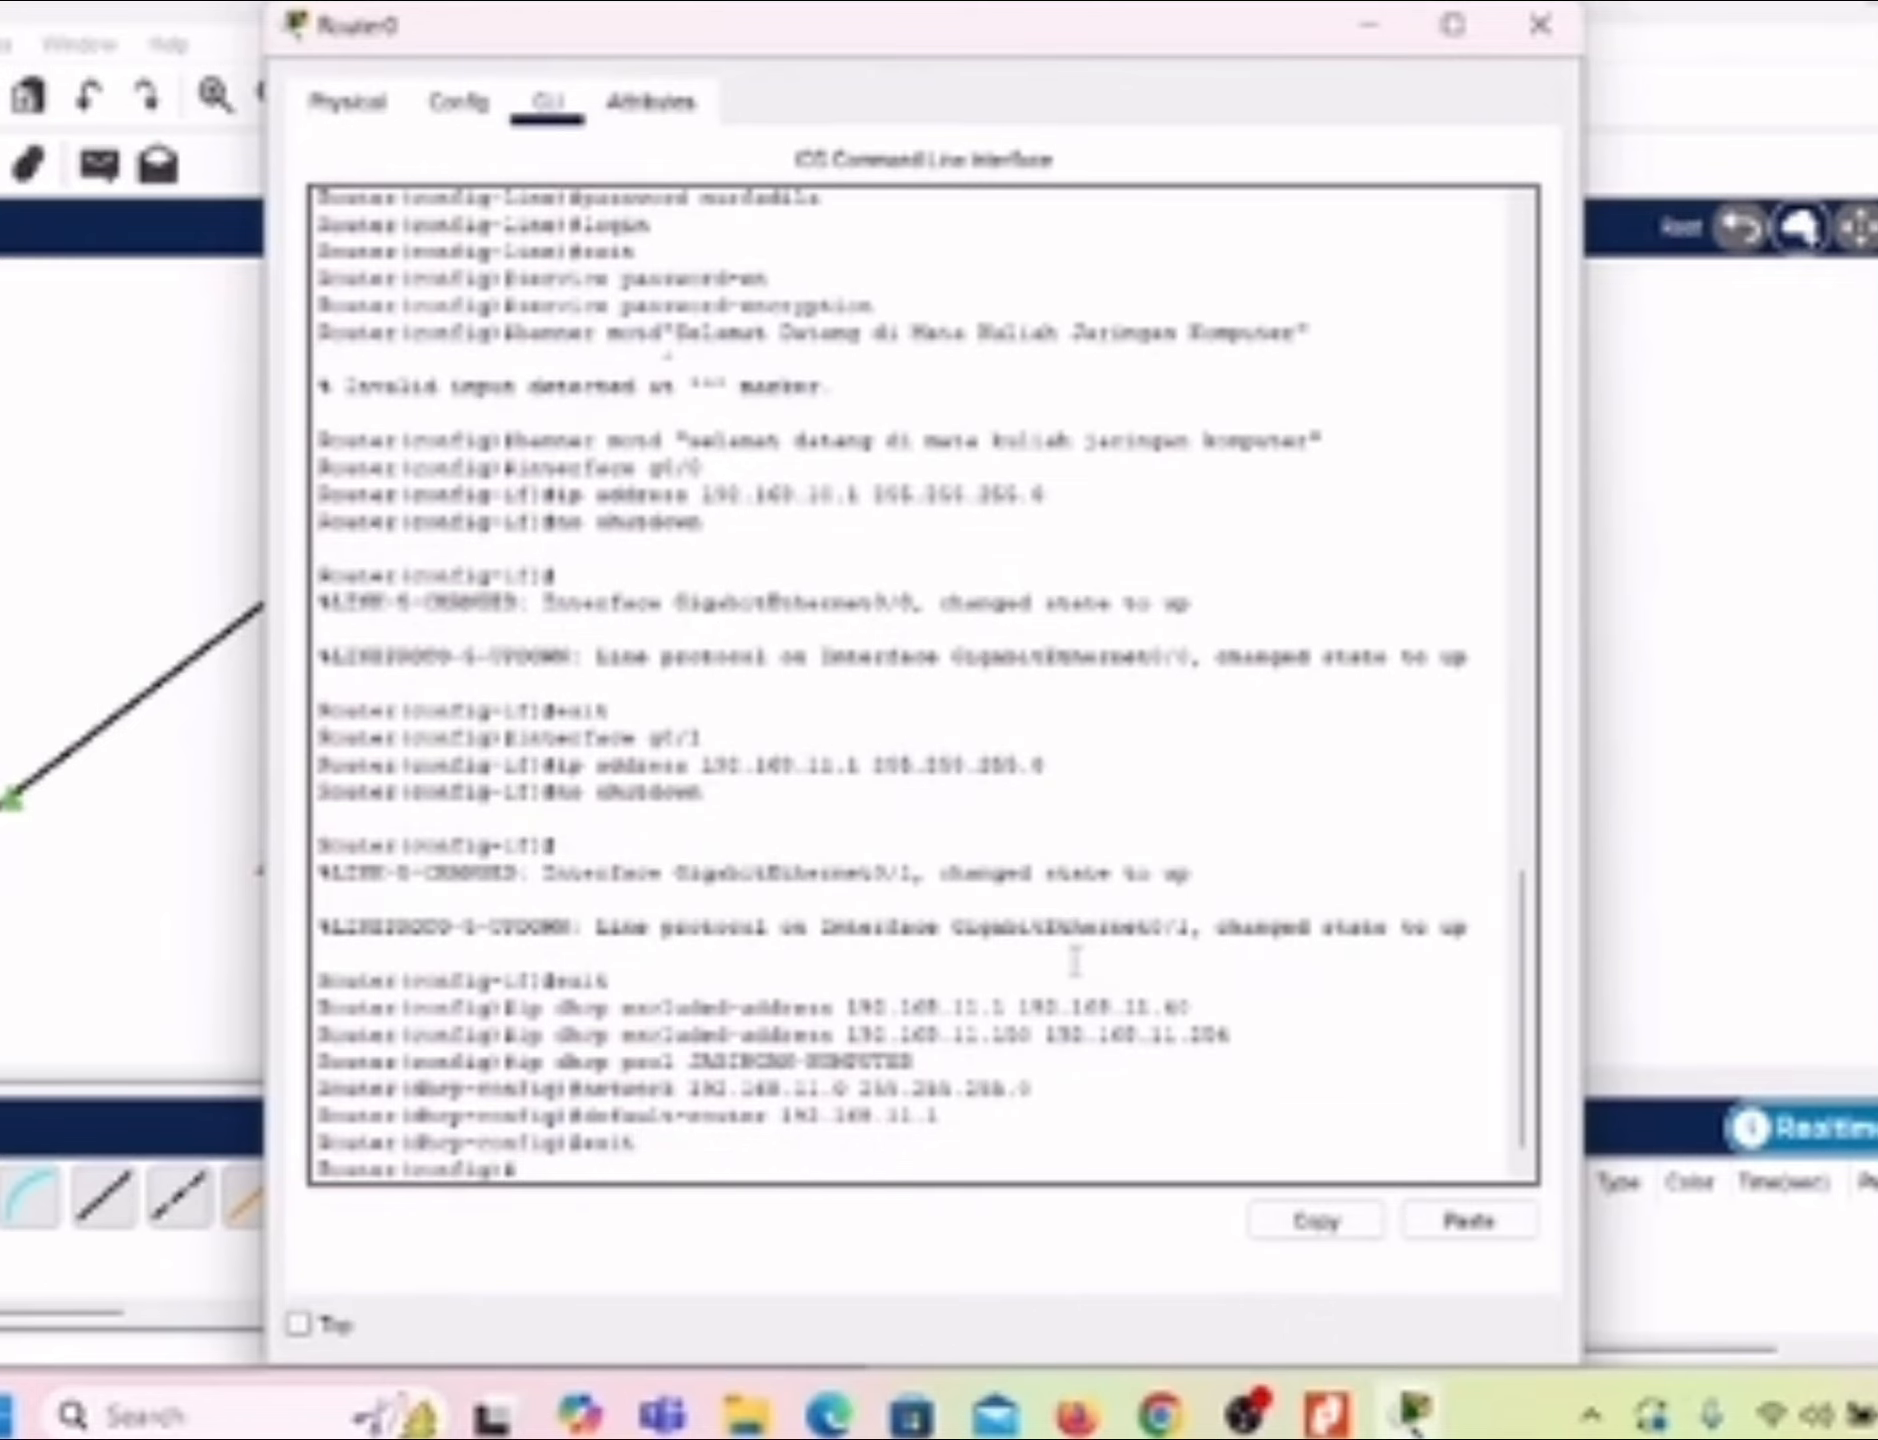
pyautogui.write('end')
pyautogui.press('Return')
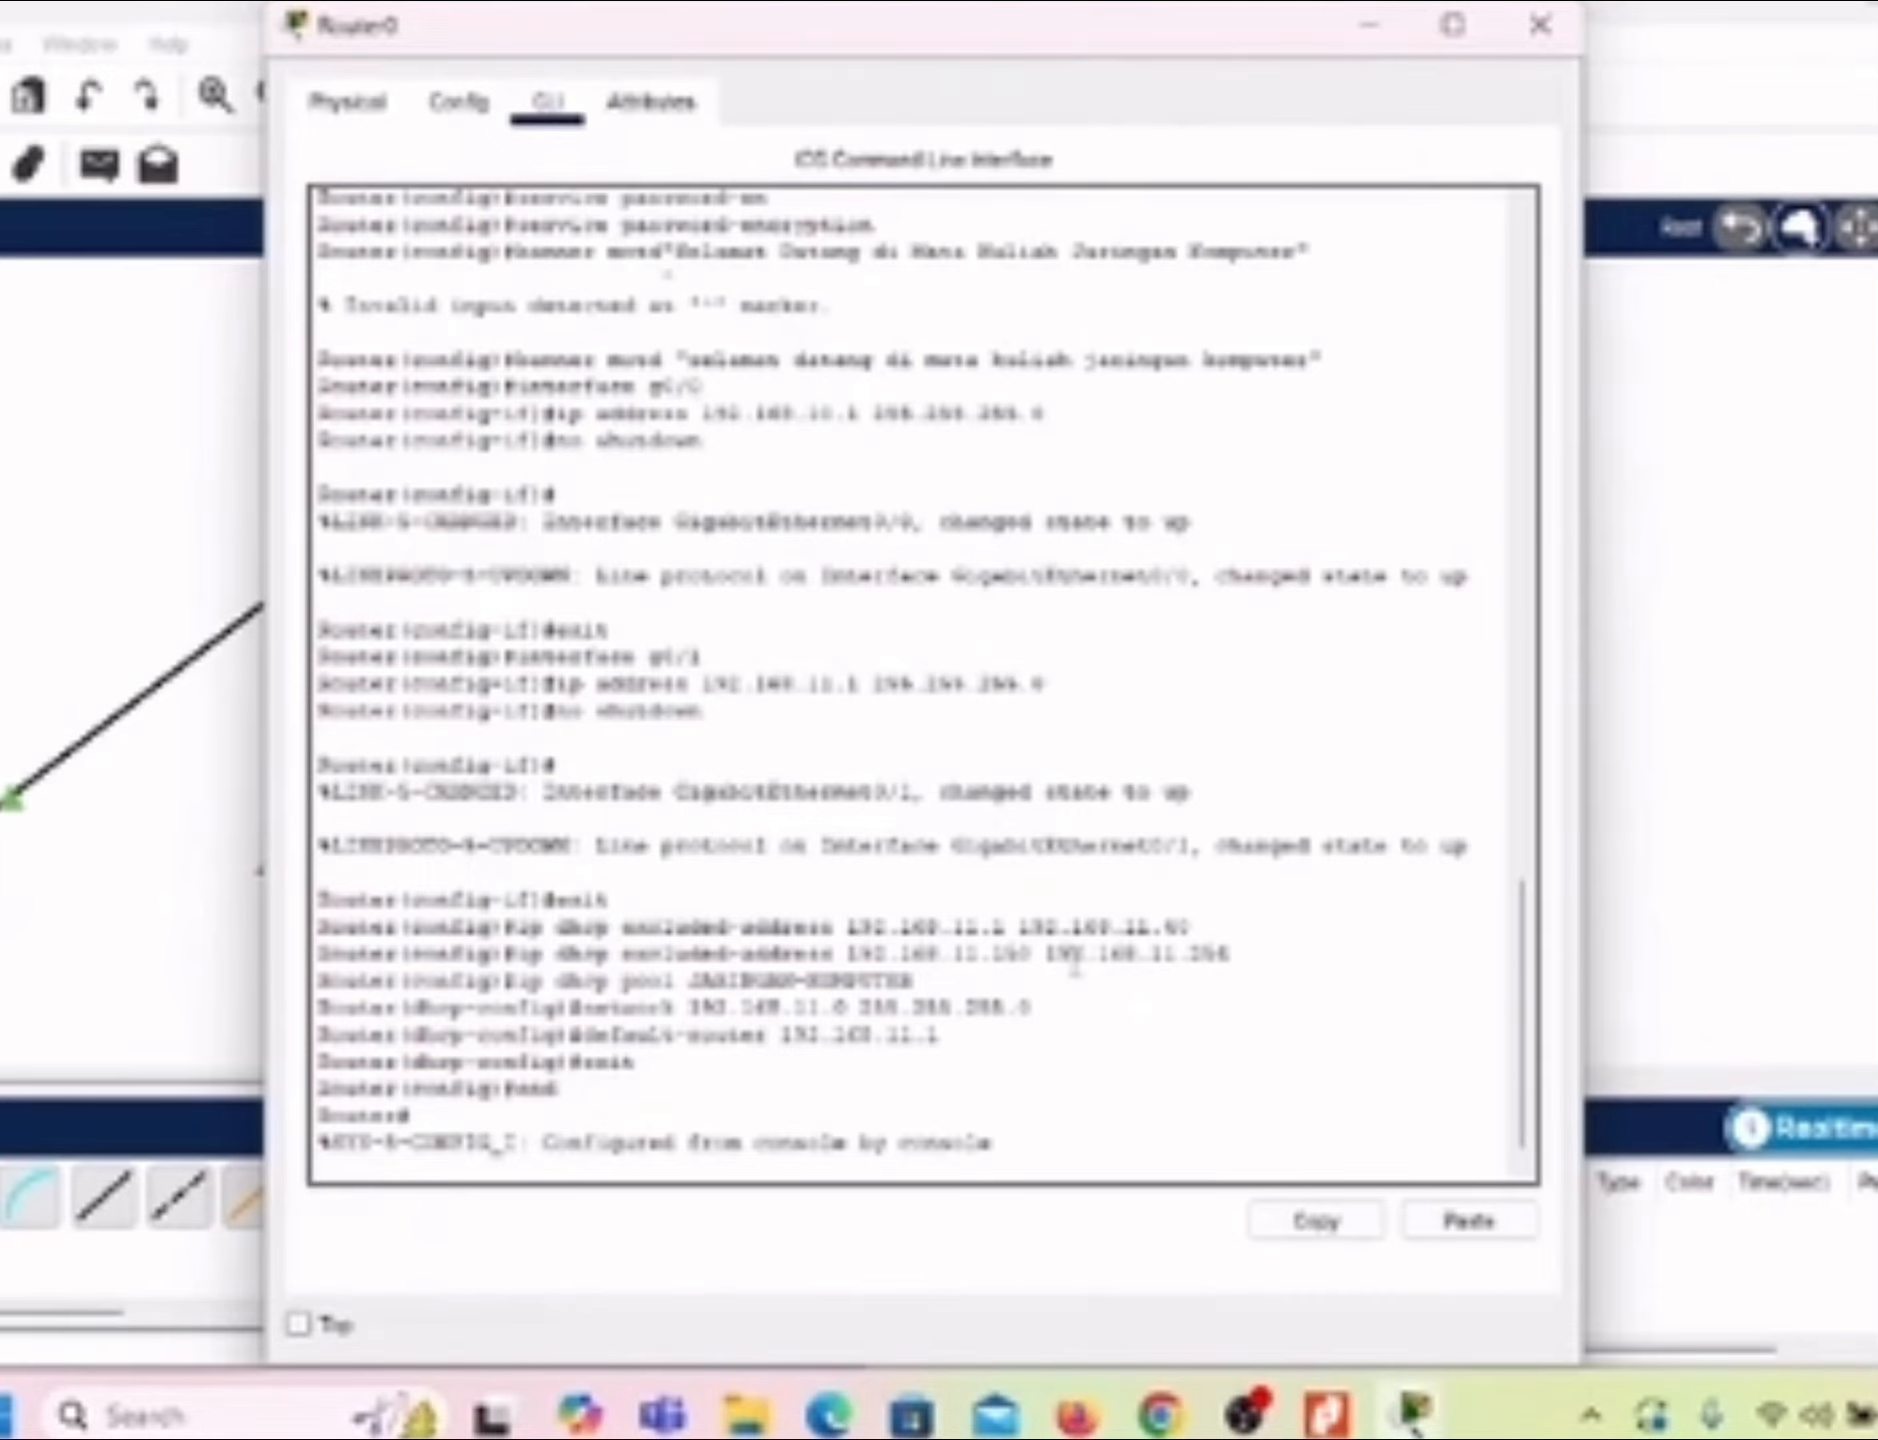
pyautogui.click(299, 1326)
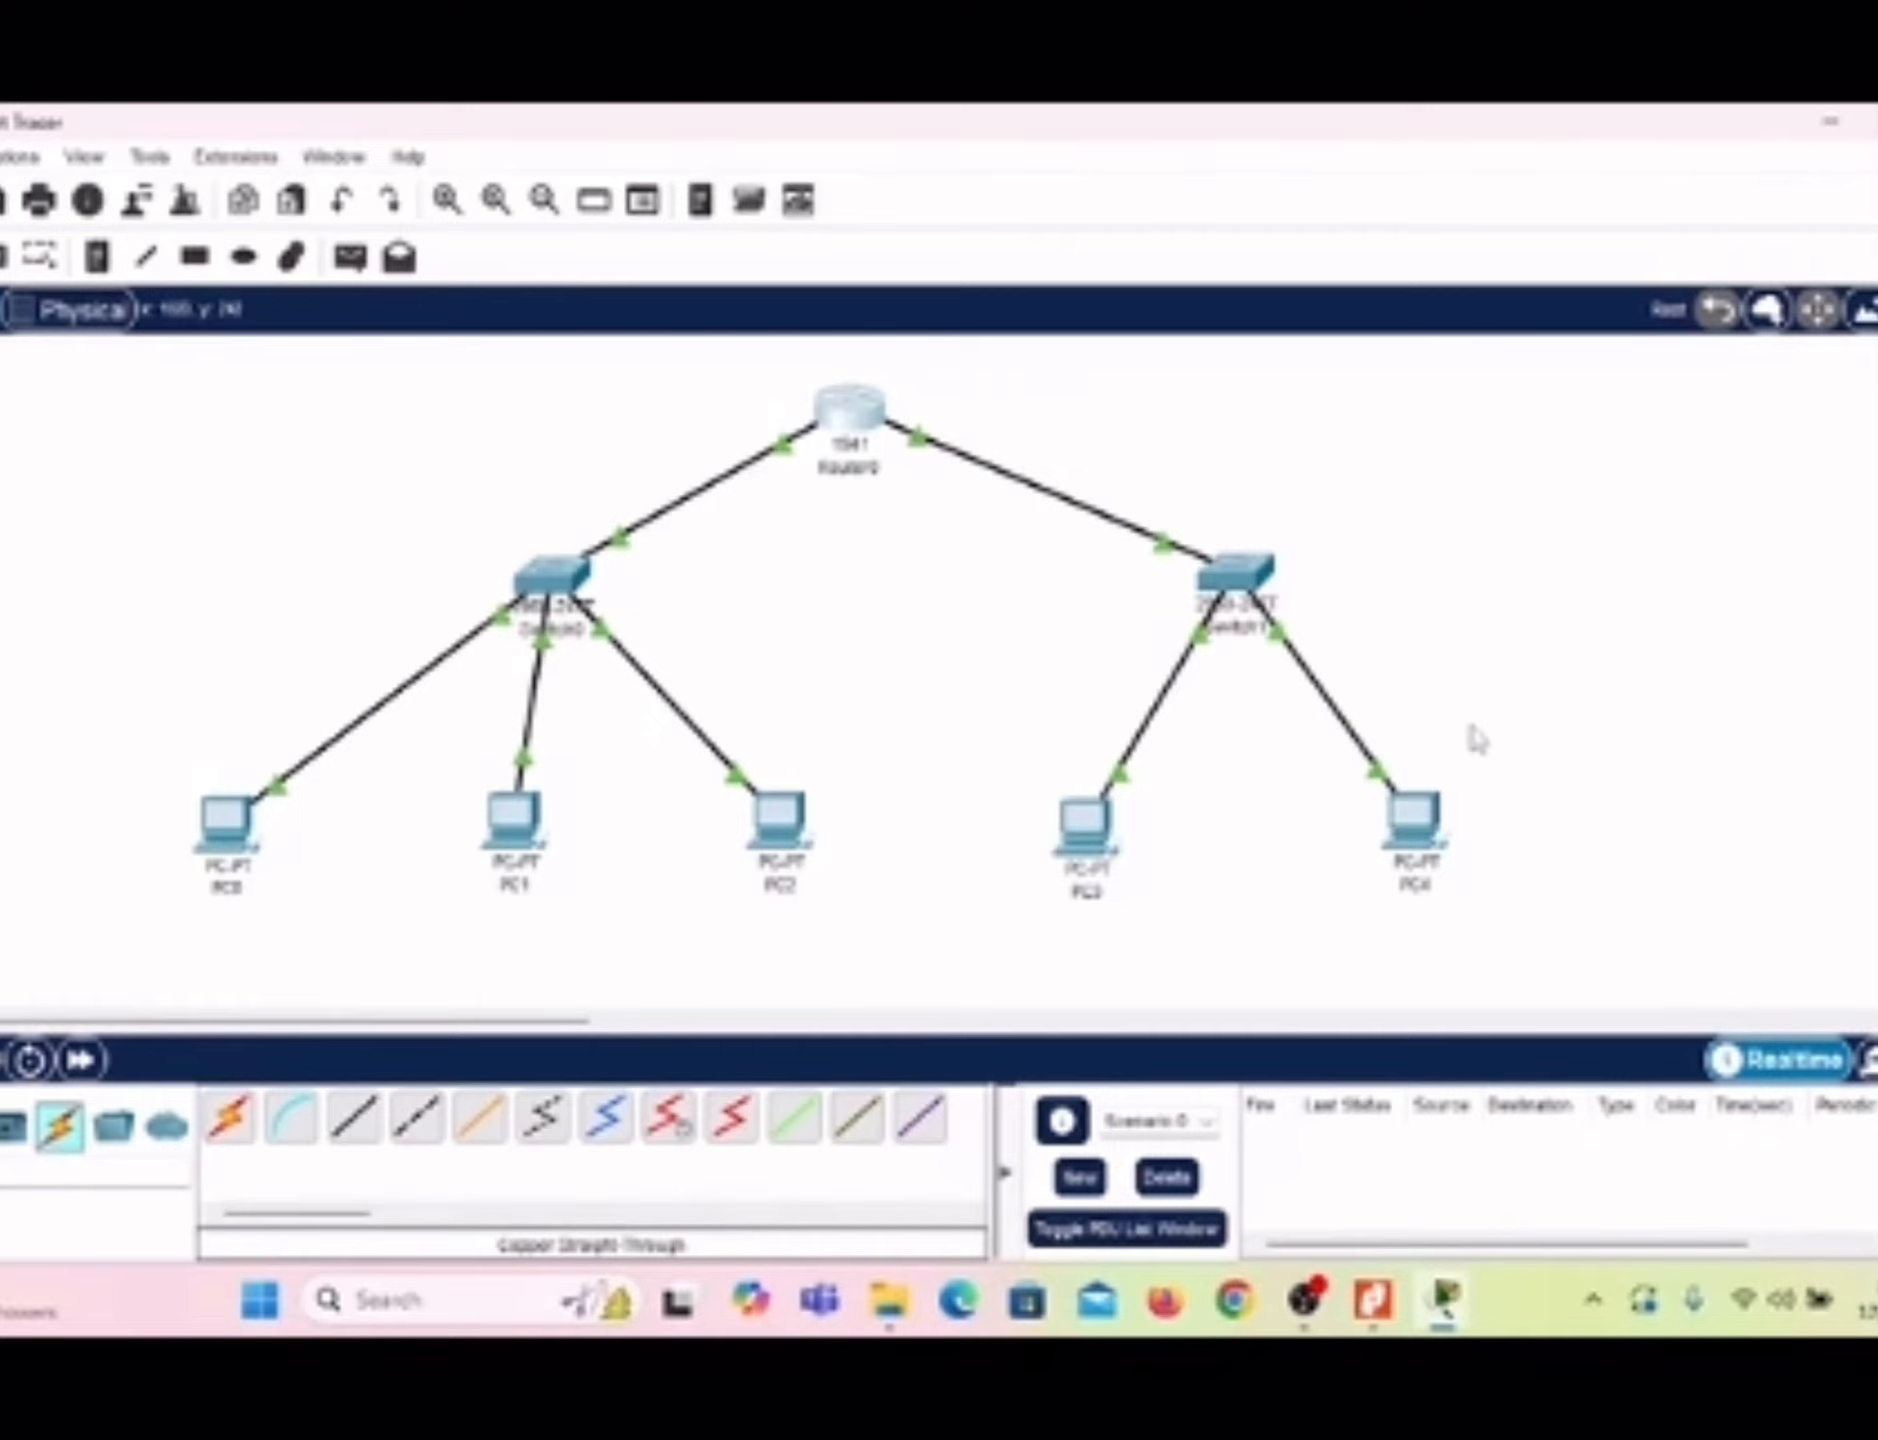
# Step: Switch PC3's IPv4 configuration to DHCP, set its window to stay on top and minimize it
pyautogui.click(1095, 849)
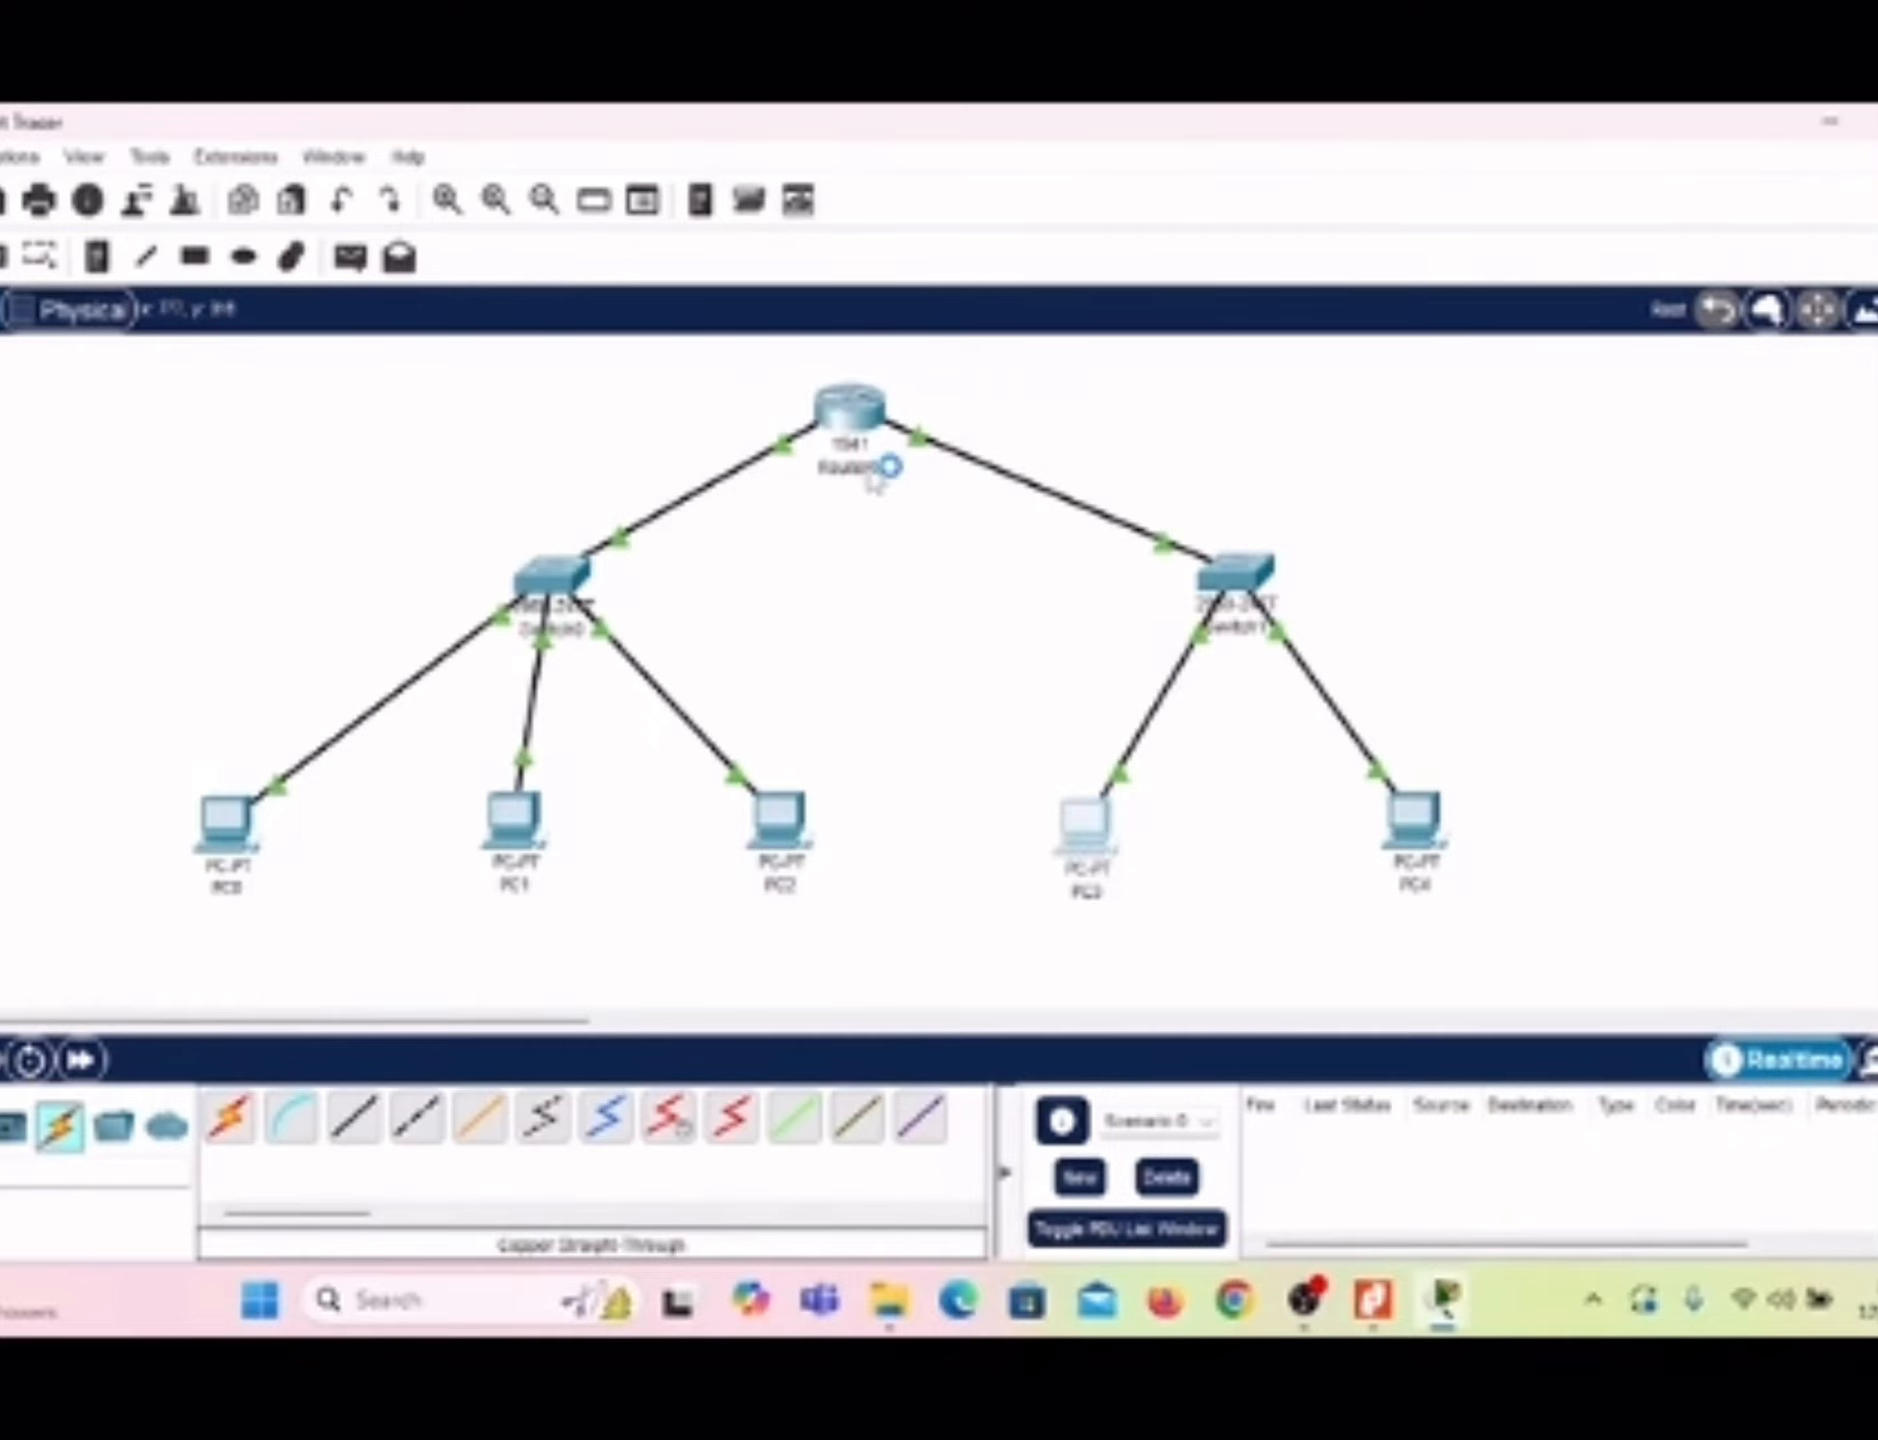
pyautogui.click(765, 210)
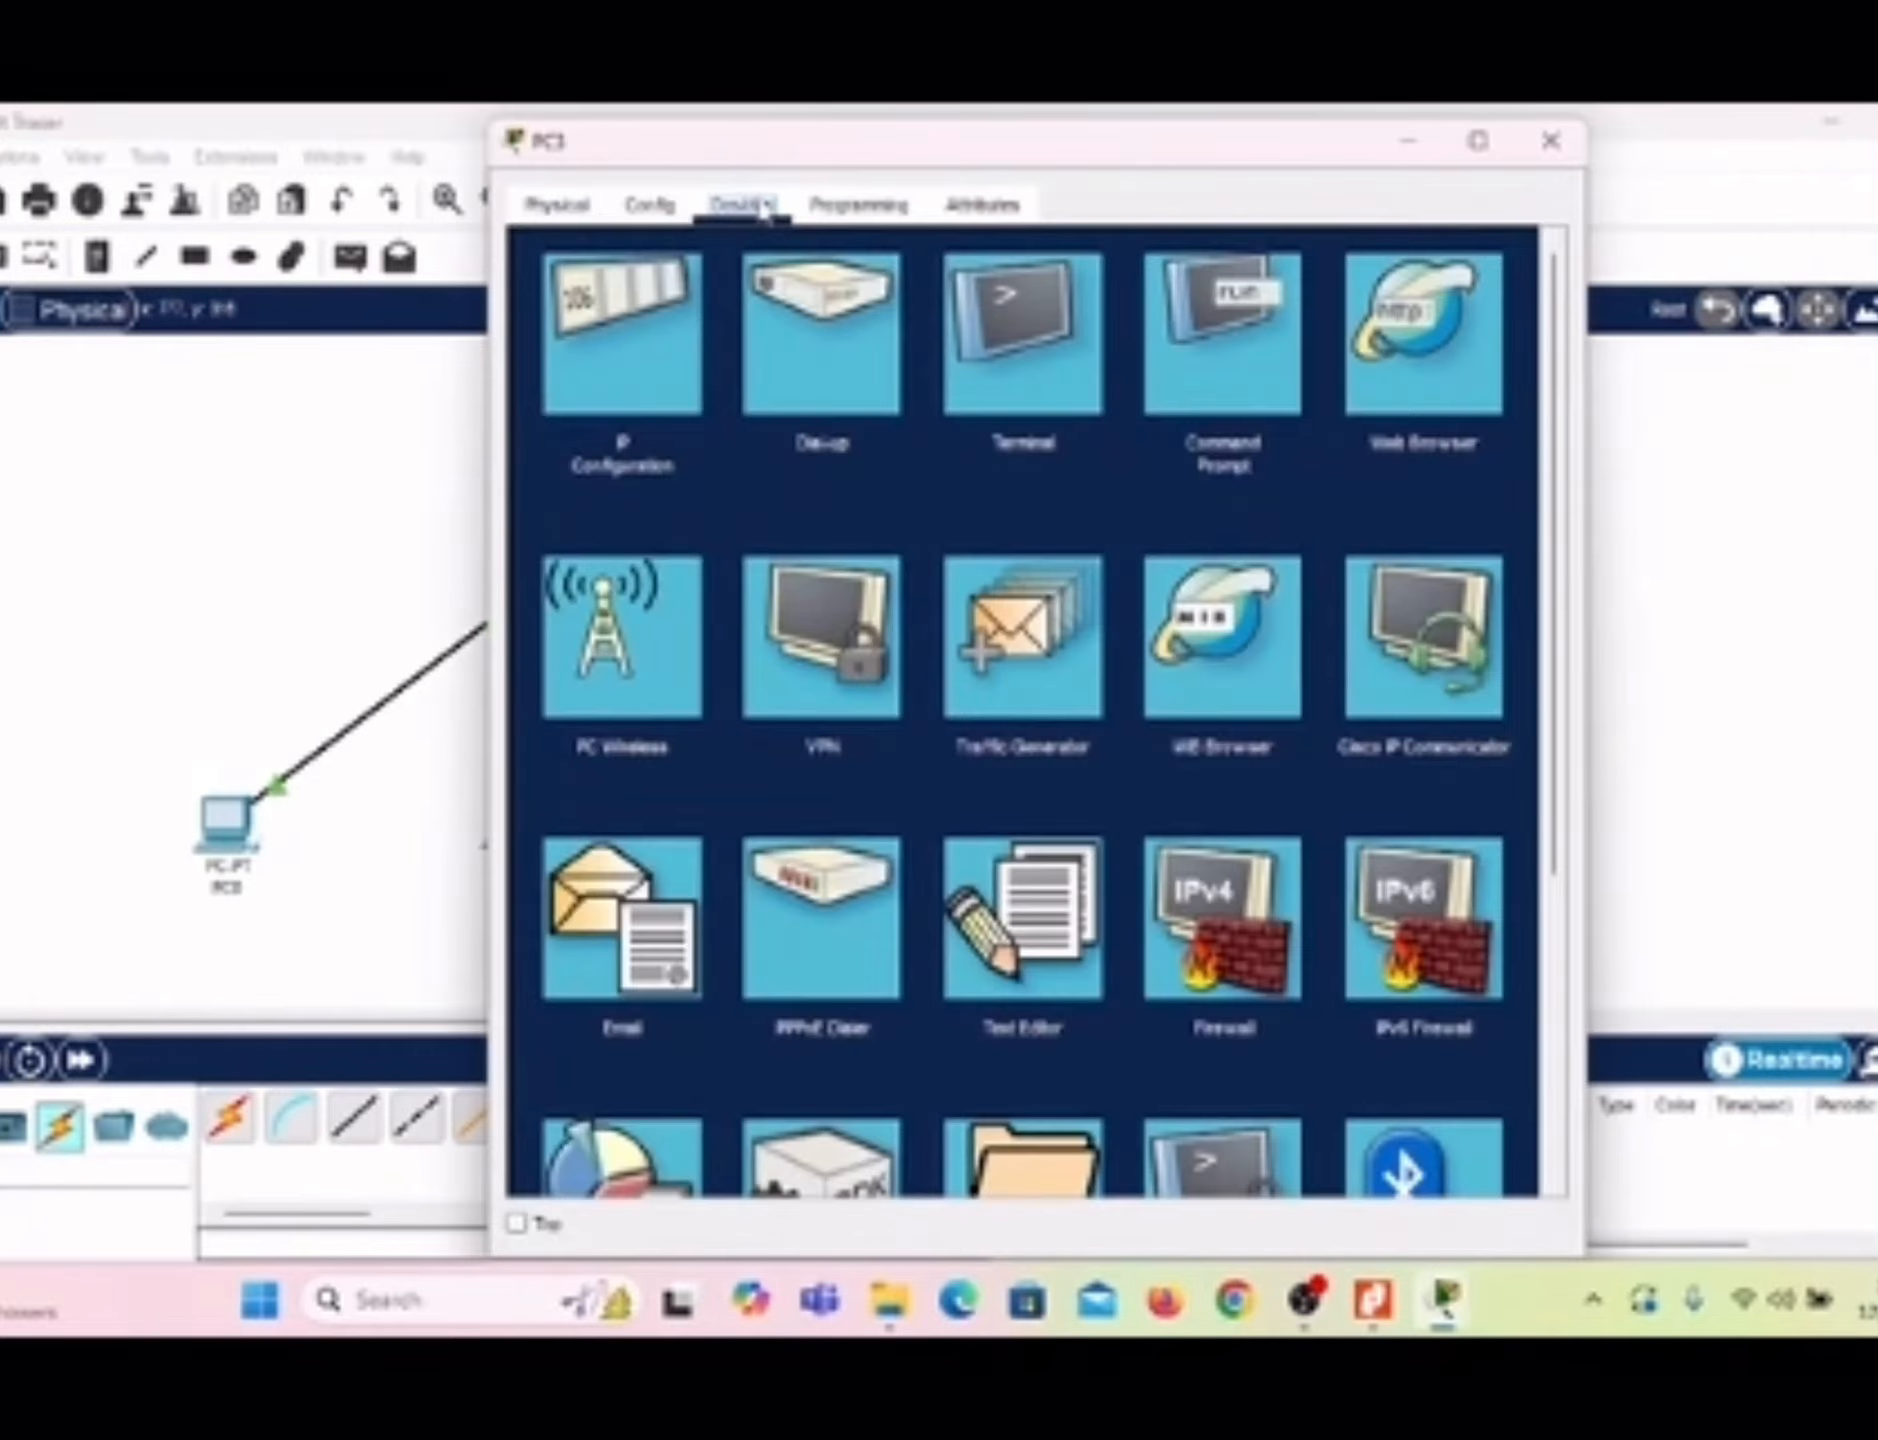
pyautogui.click(635, 325)
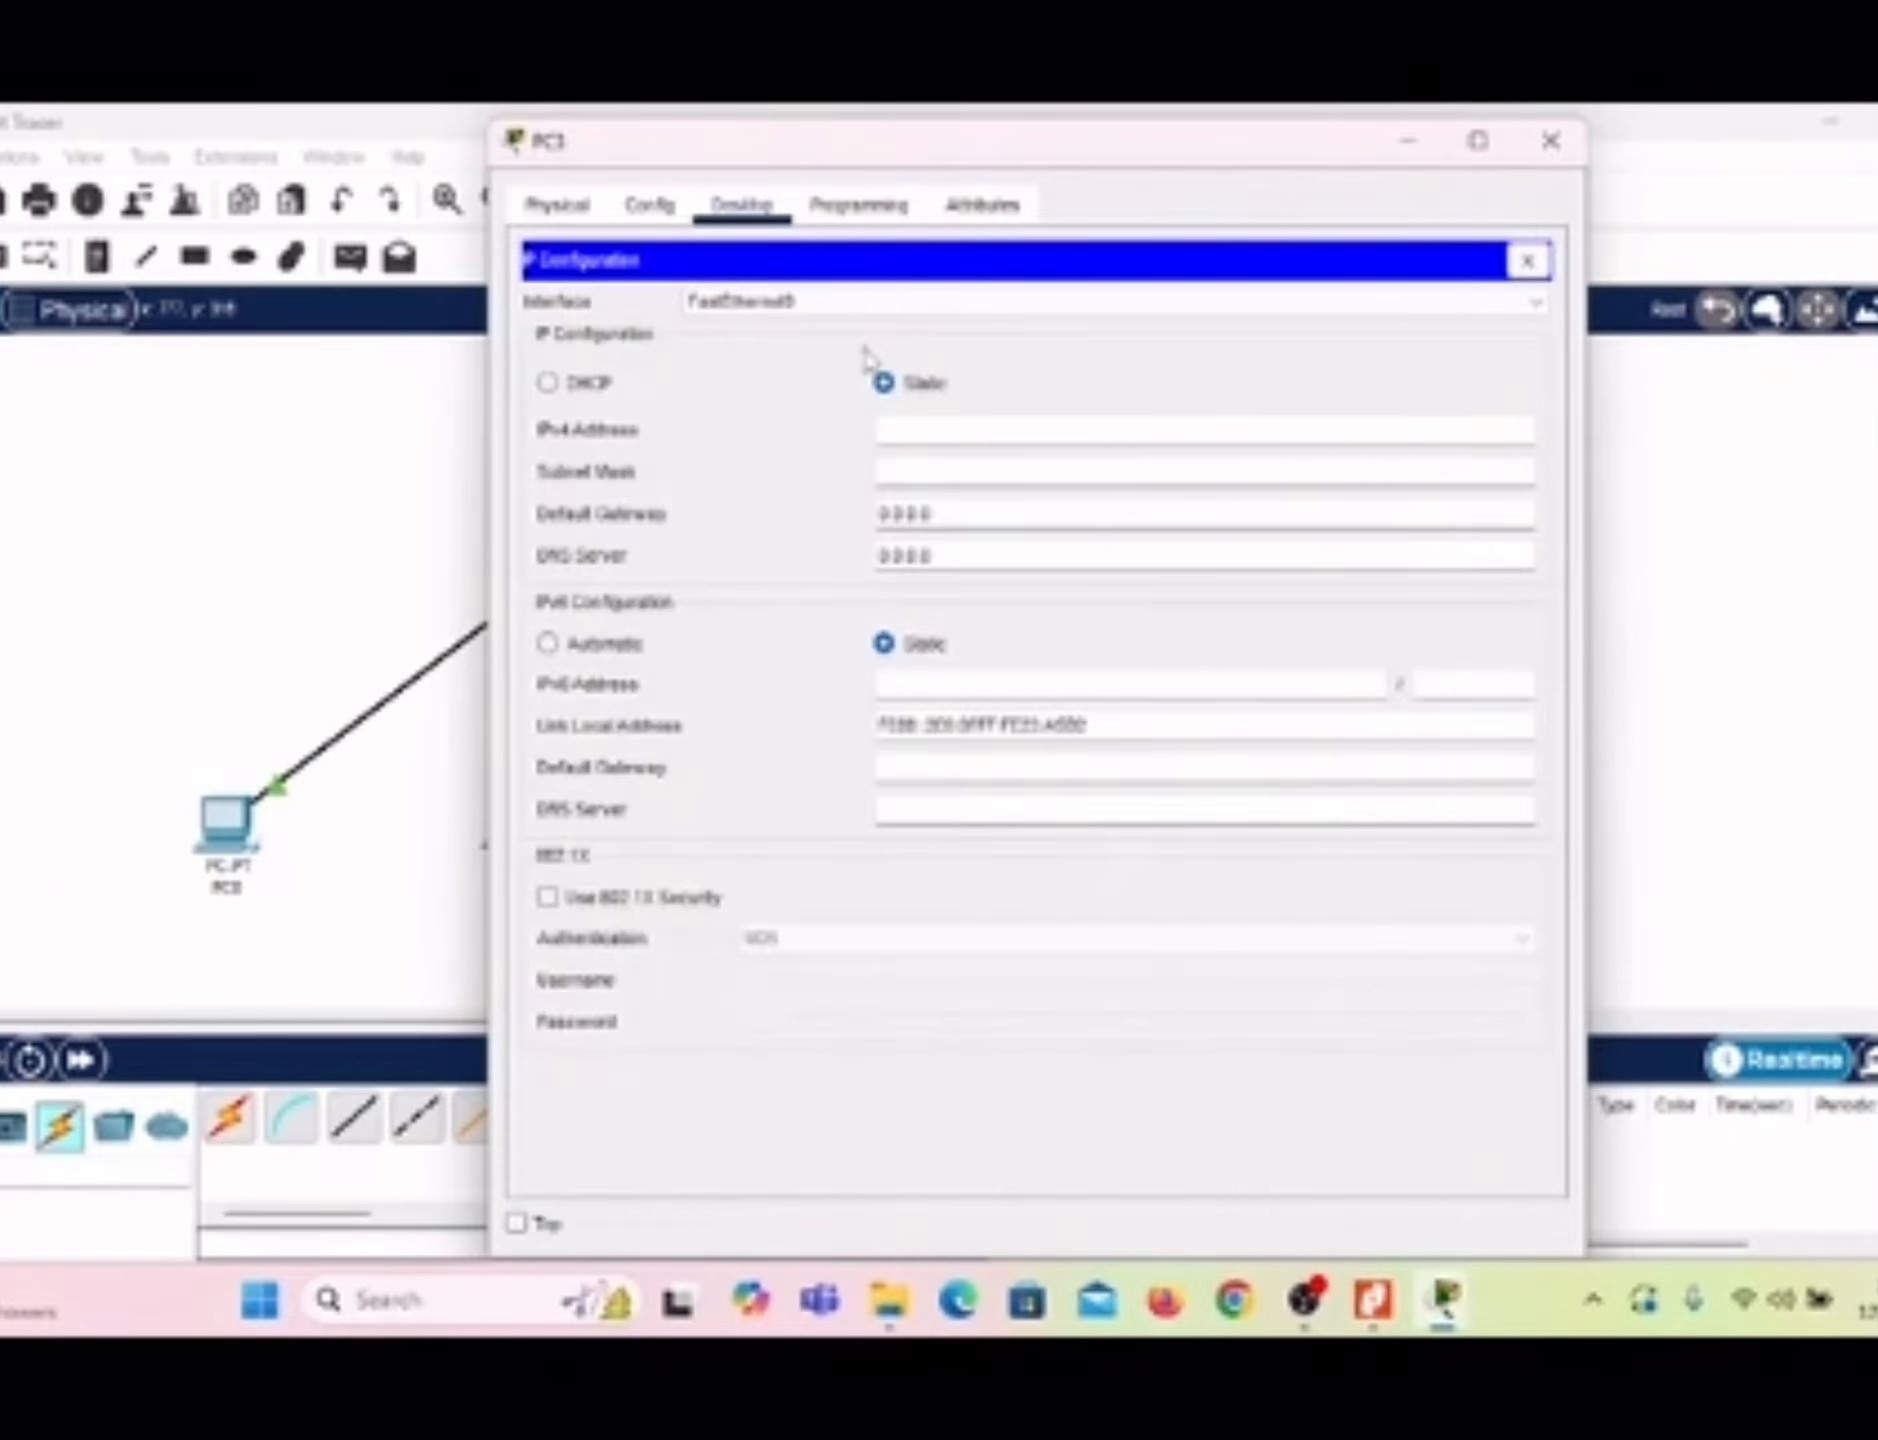
pyautogui.click(546, 383)
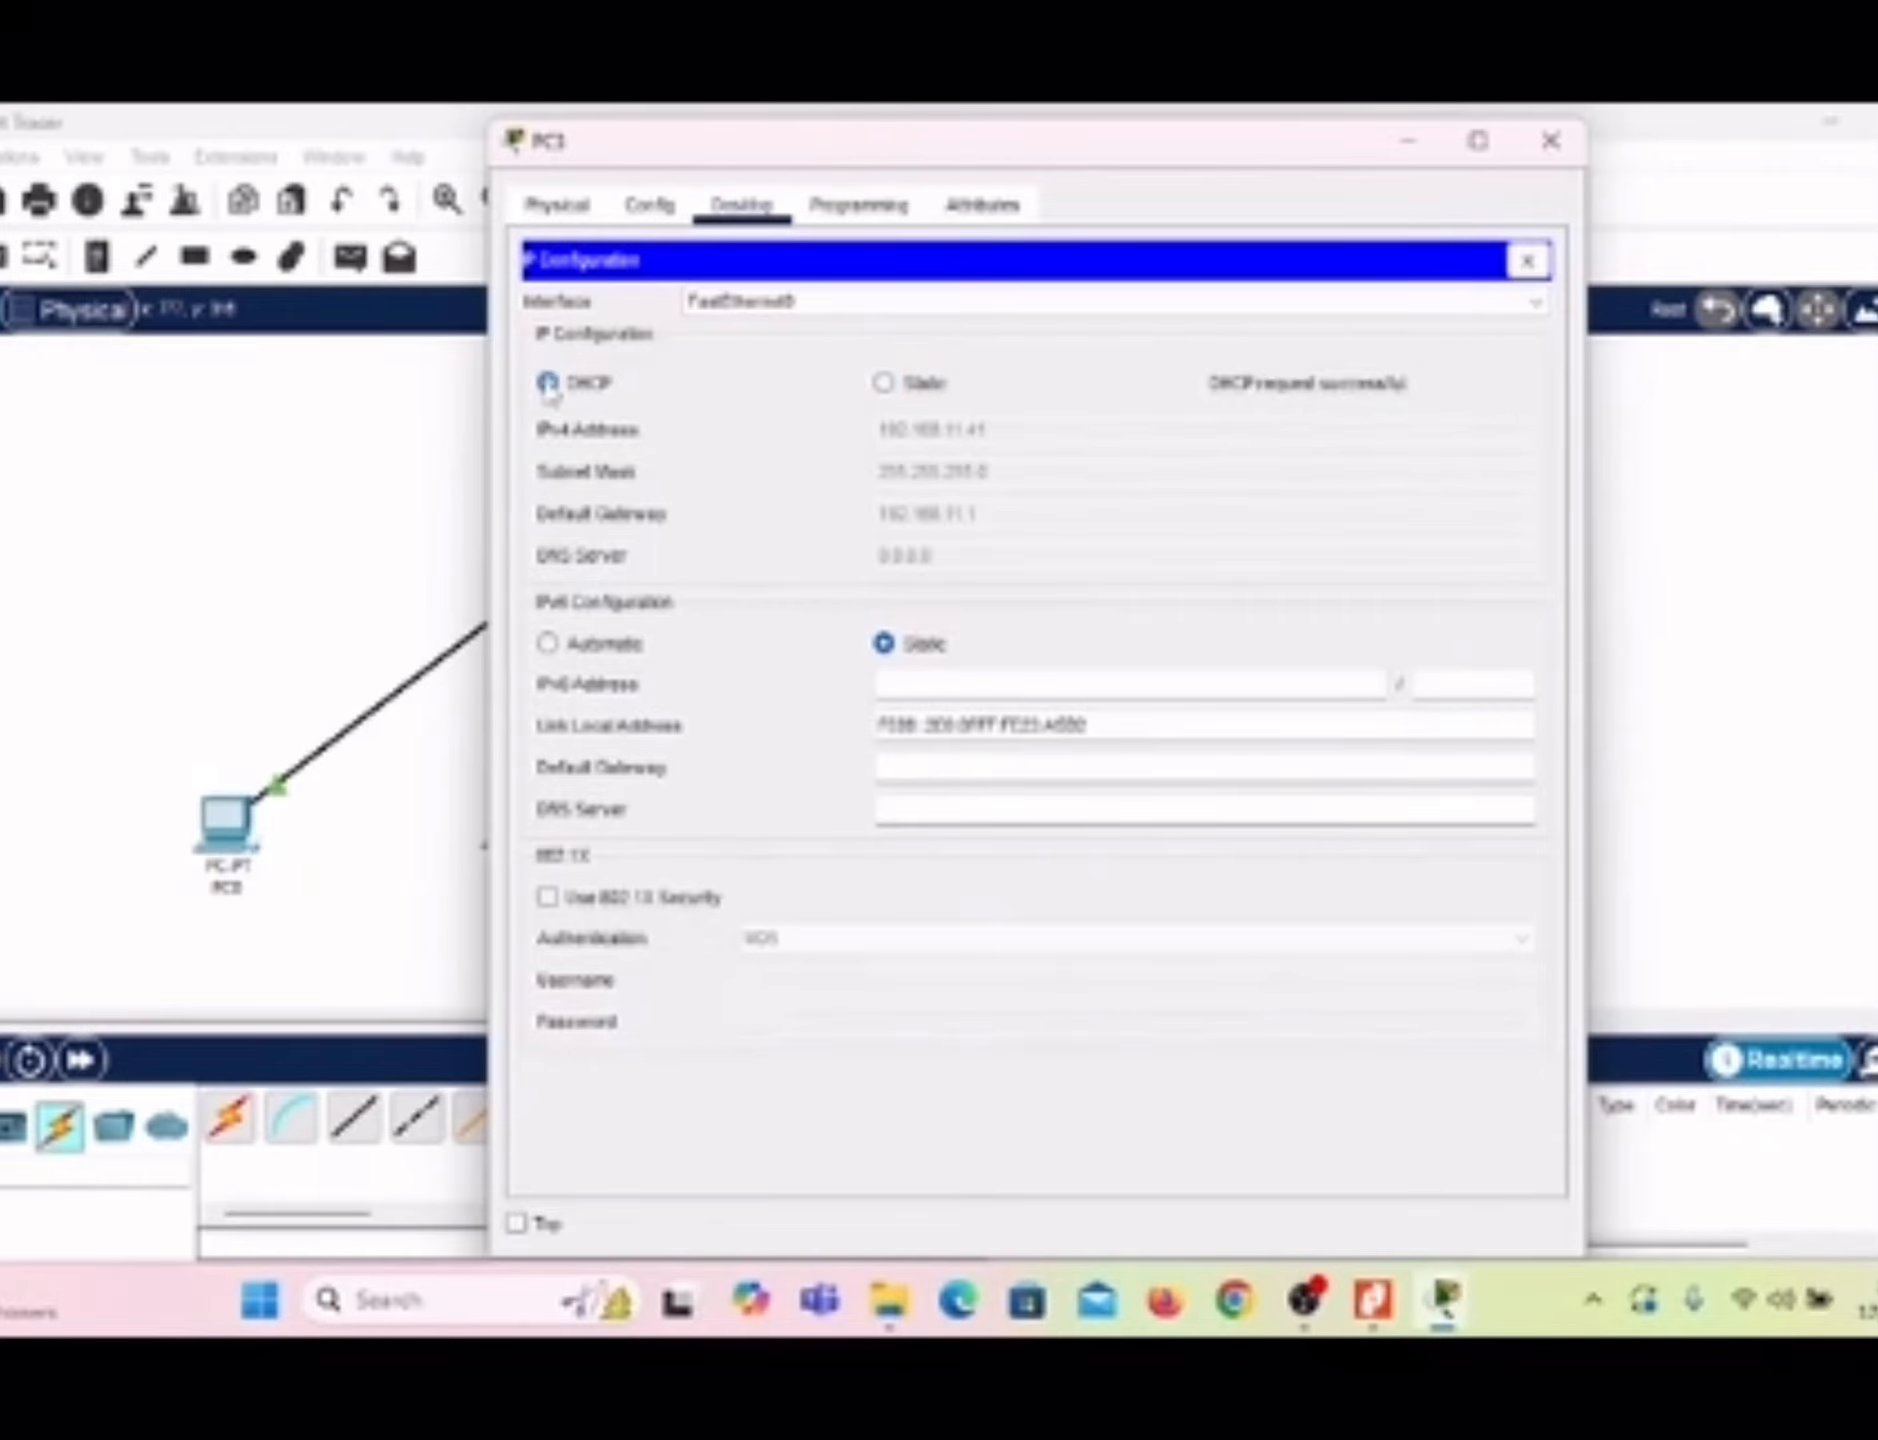
pyautogui.click(517, 1224)
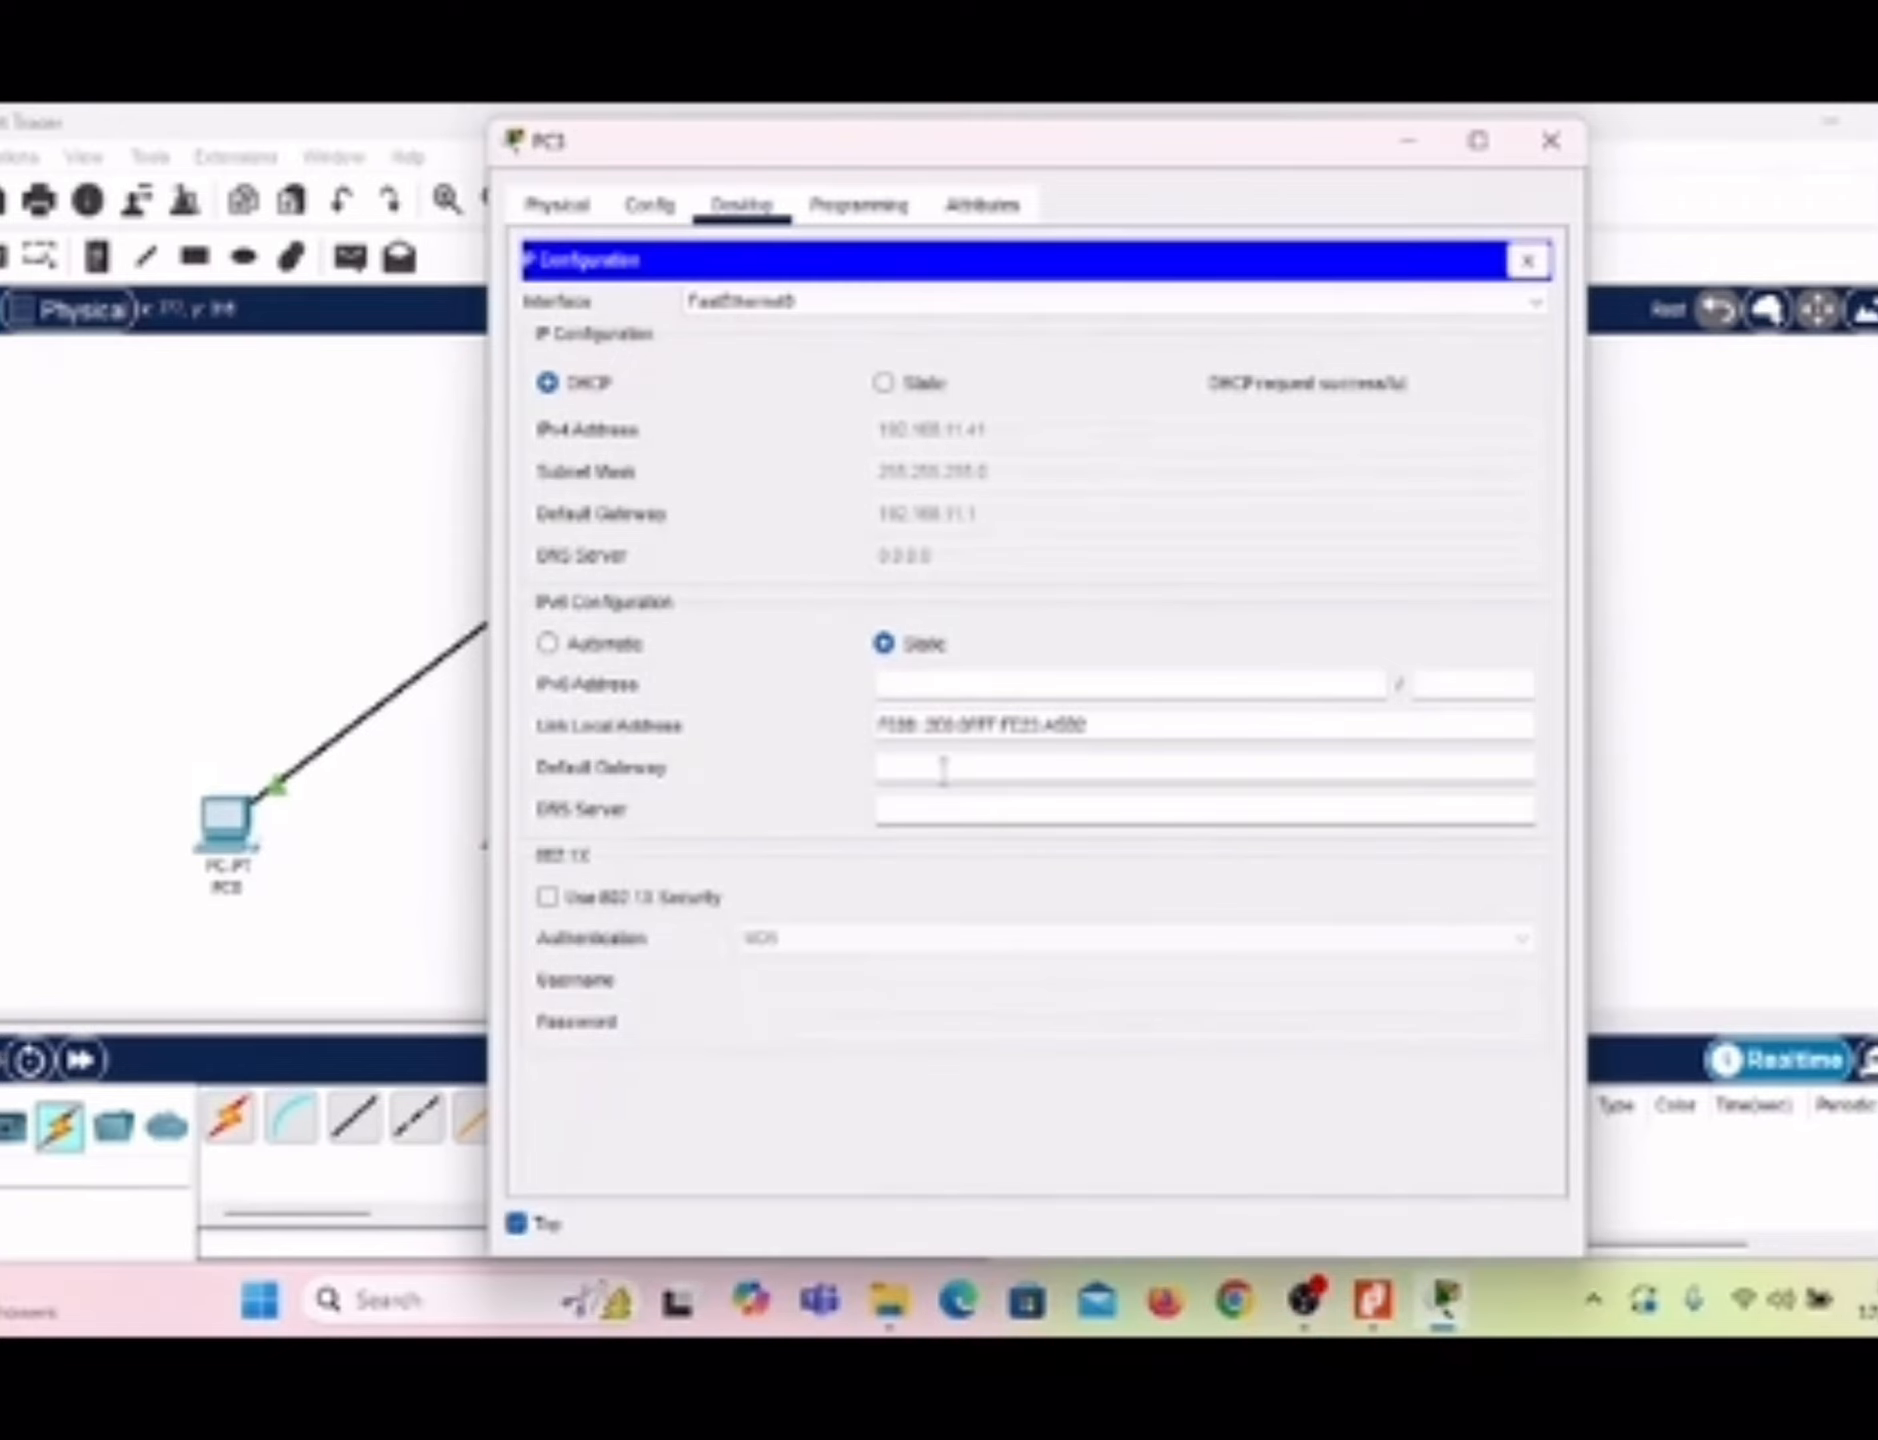
pyautogui.click(1408, 145)
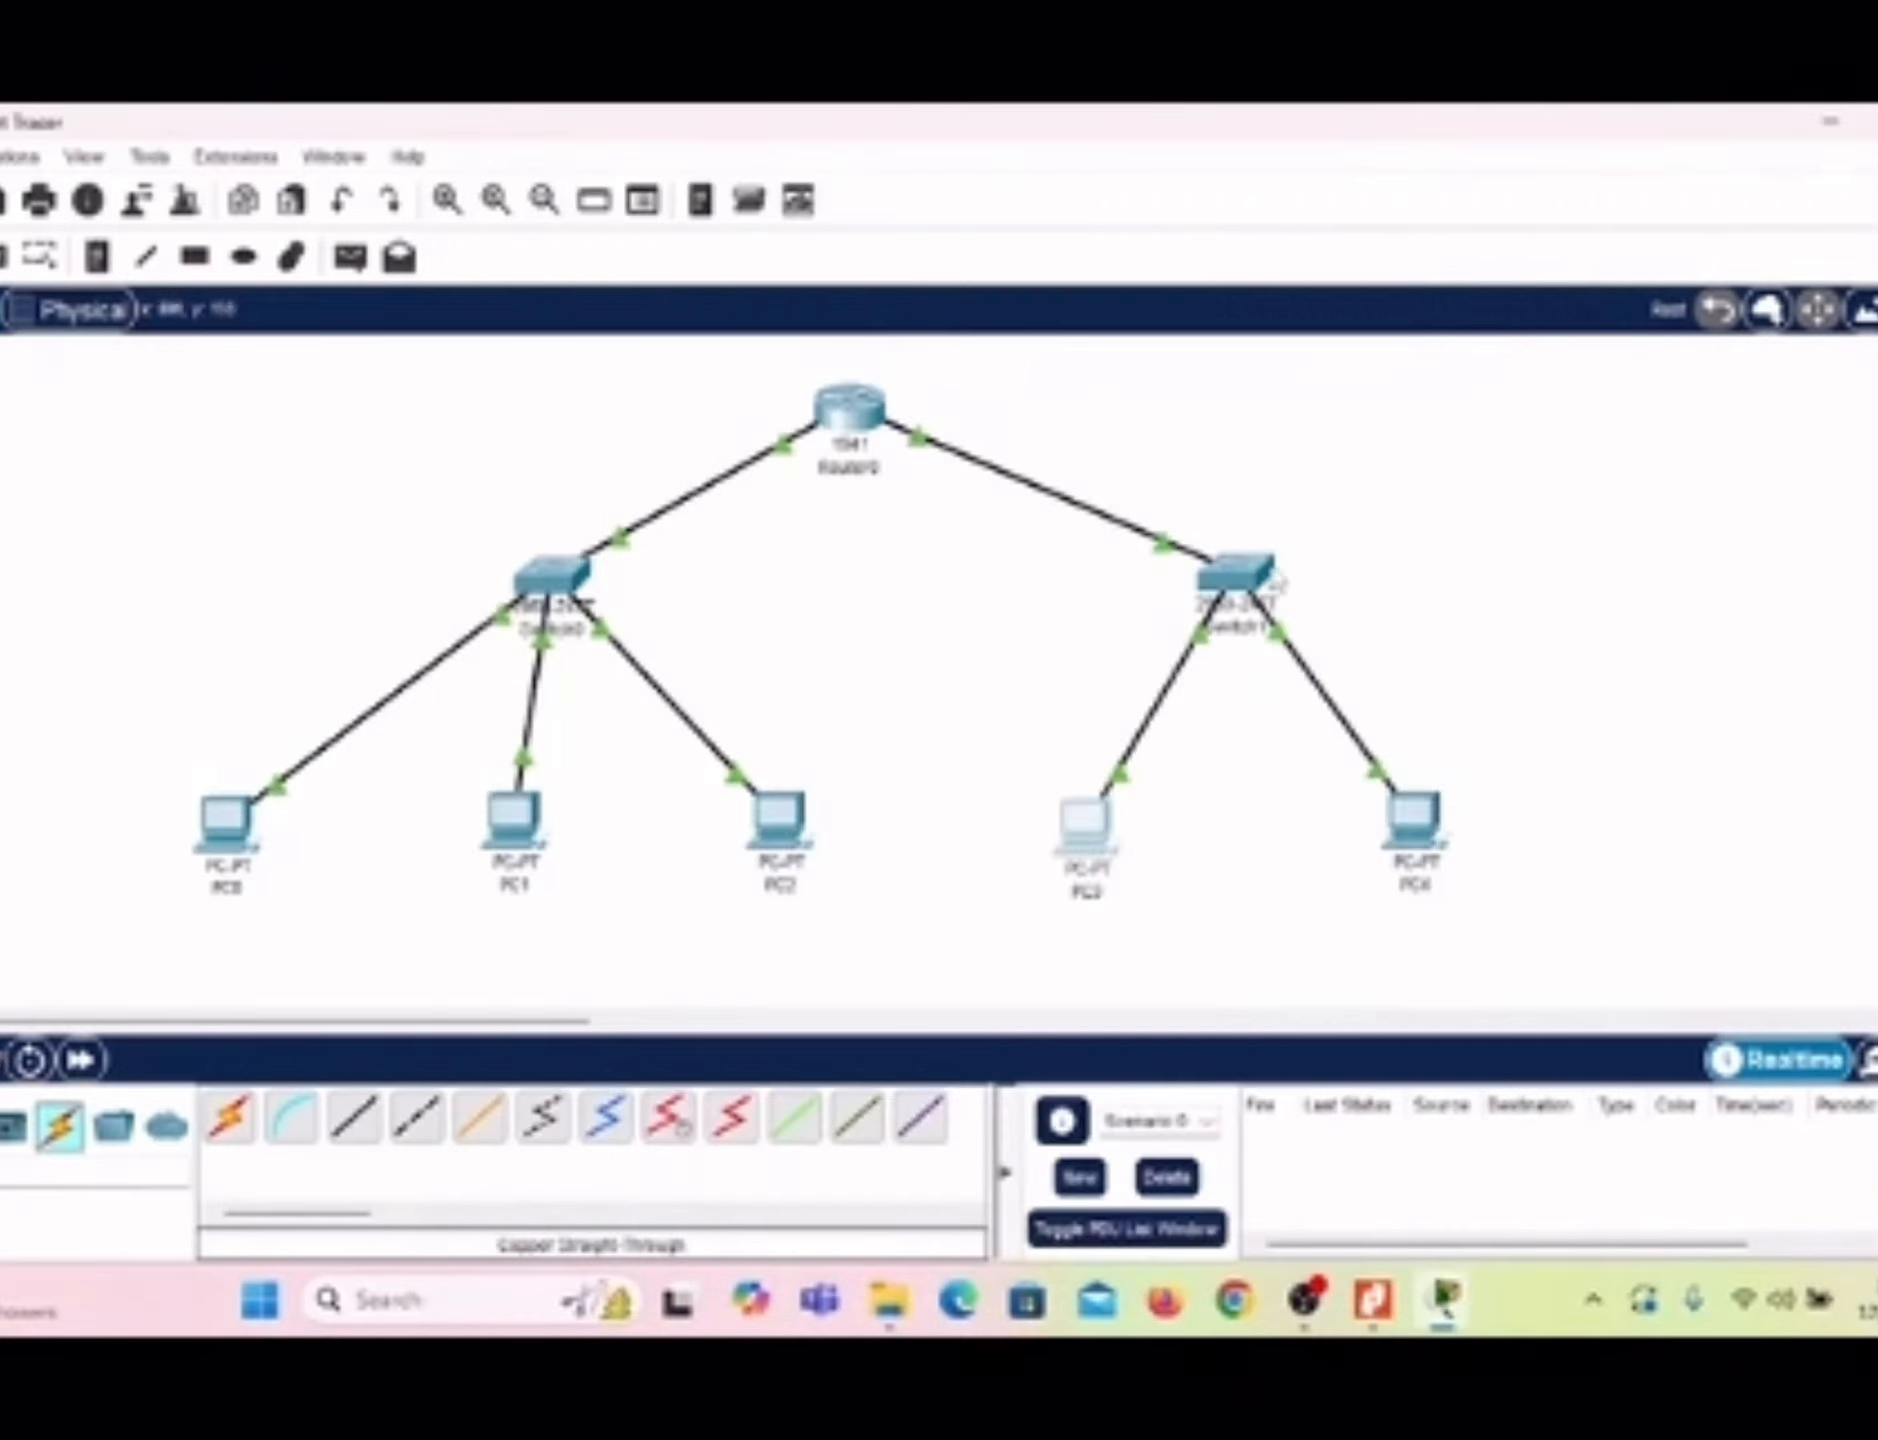
# Step: Switch PC4's IPv4 configuration to DHCP, set its window to stay on top and minimize it
pyautogui.click(1437, 835)
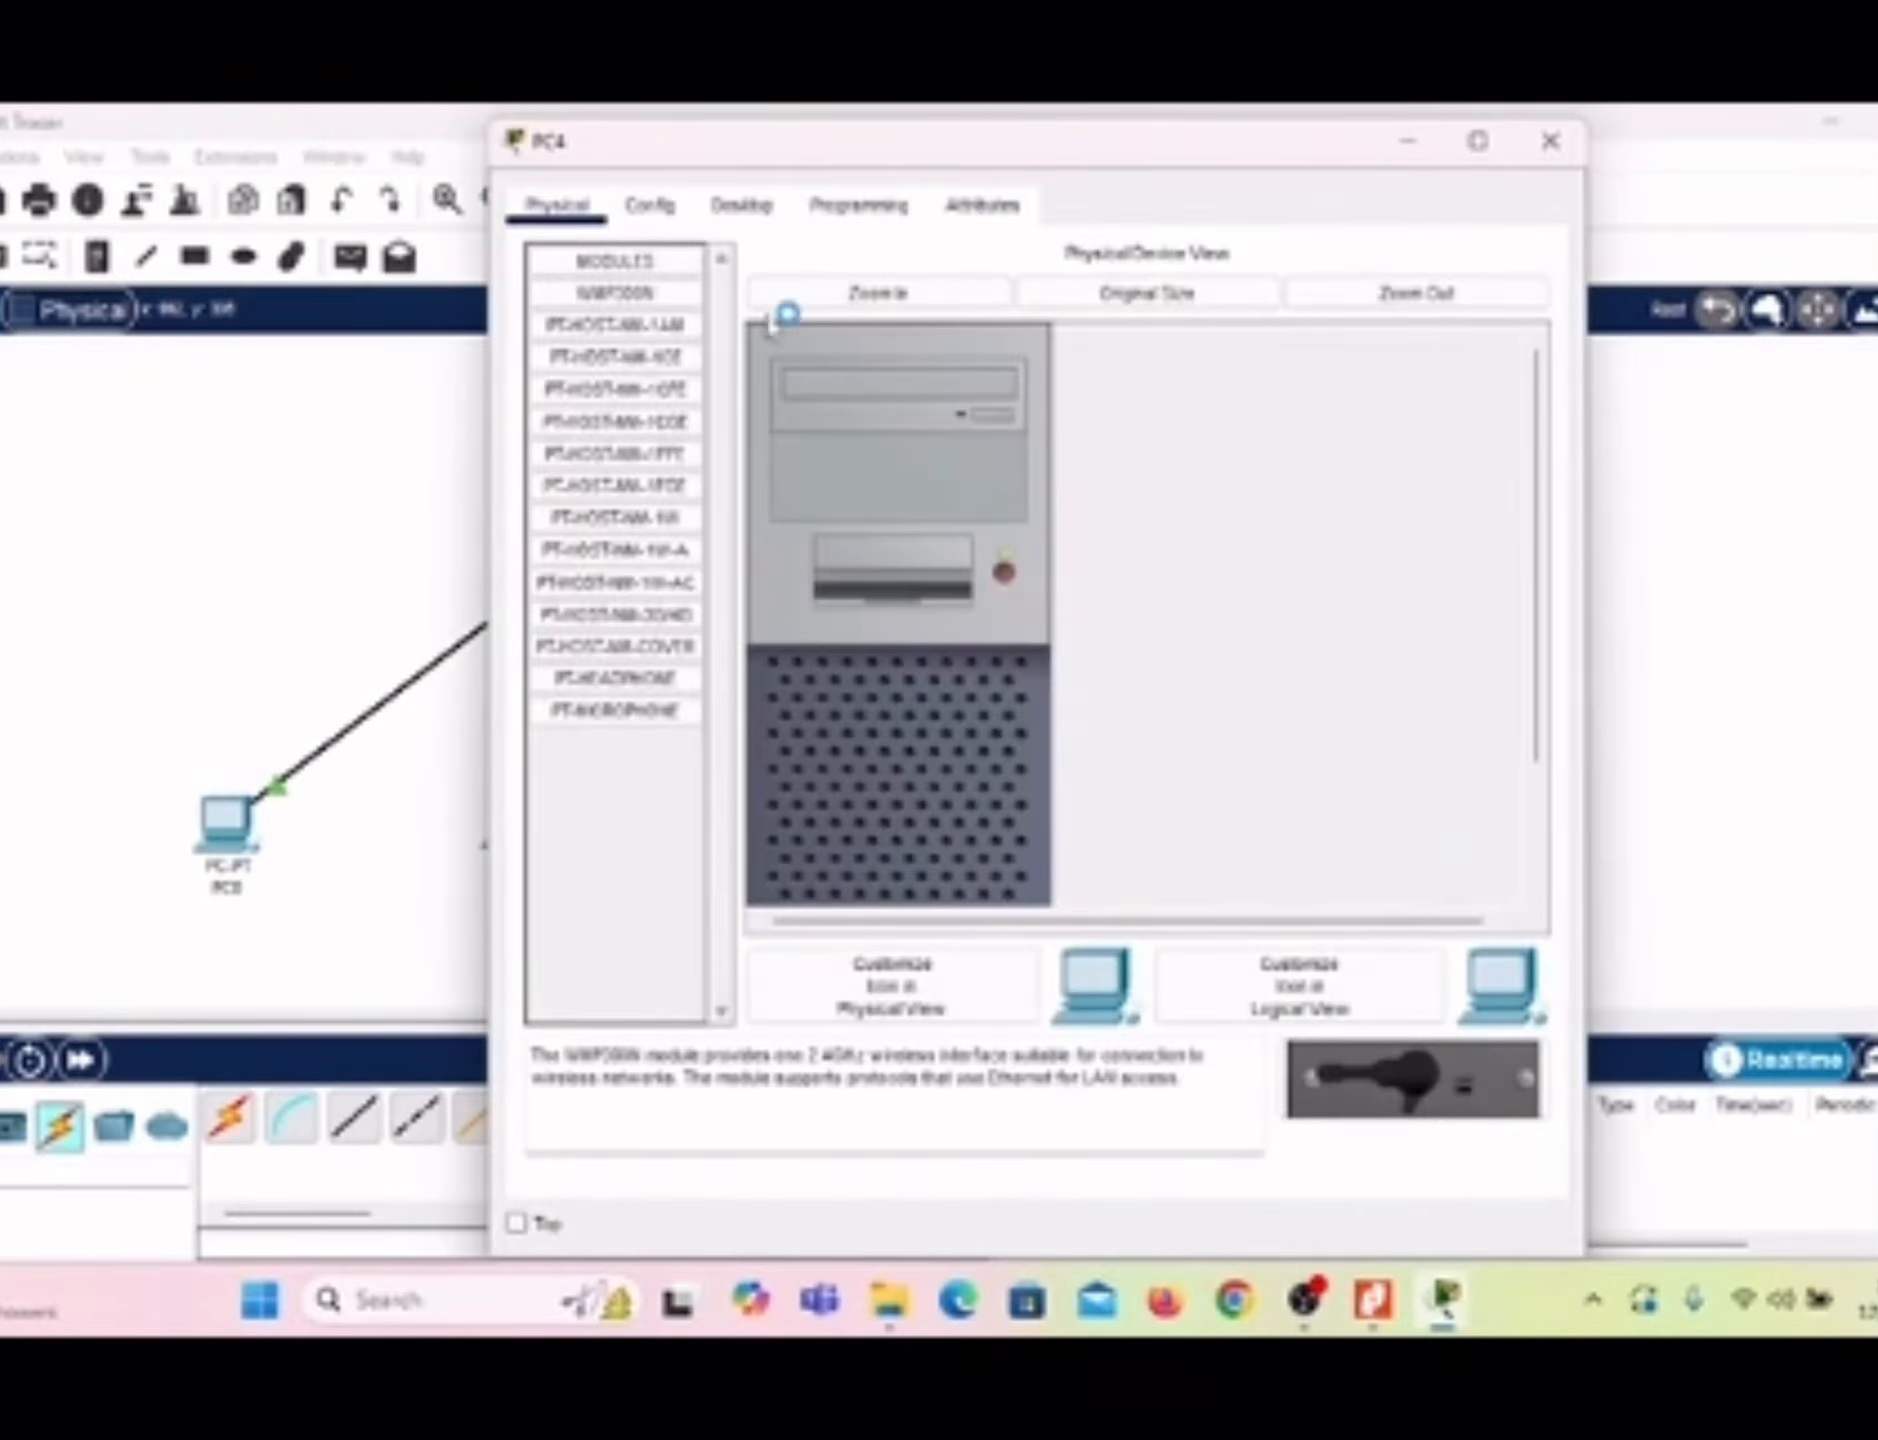
pyautogui.click(741, 205)
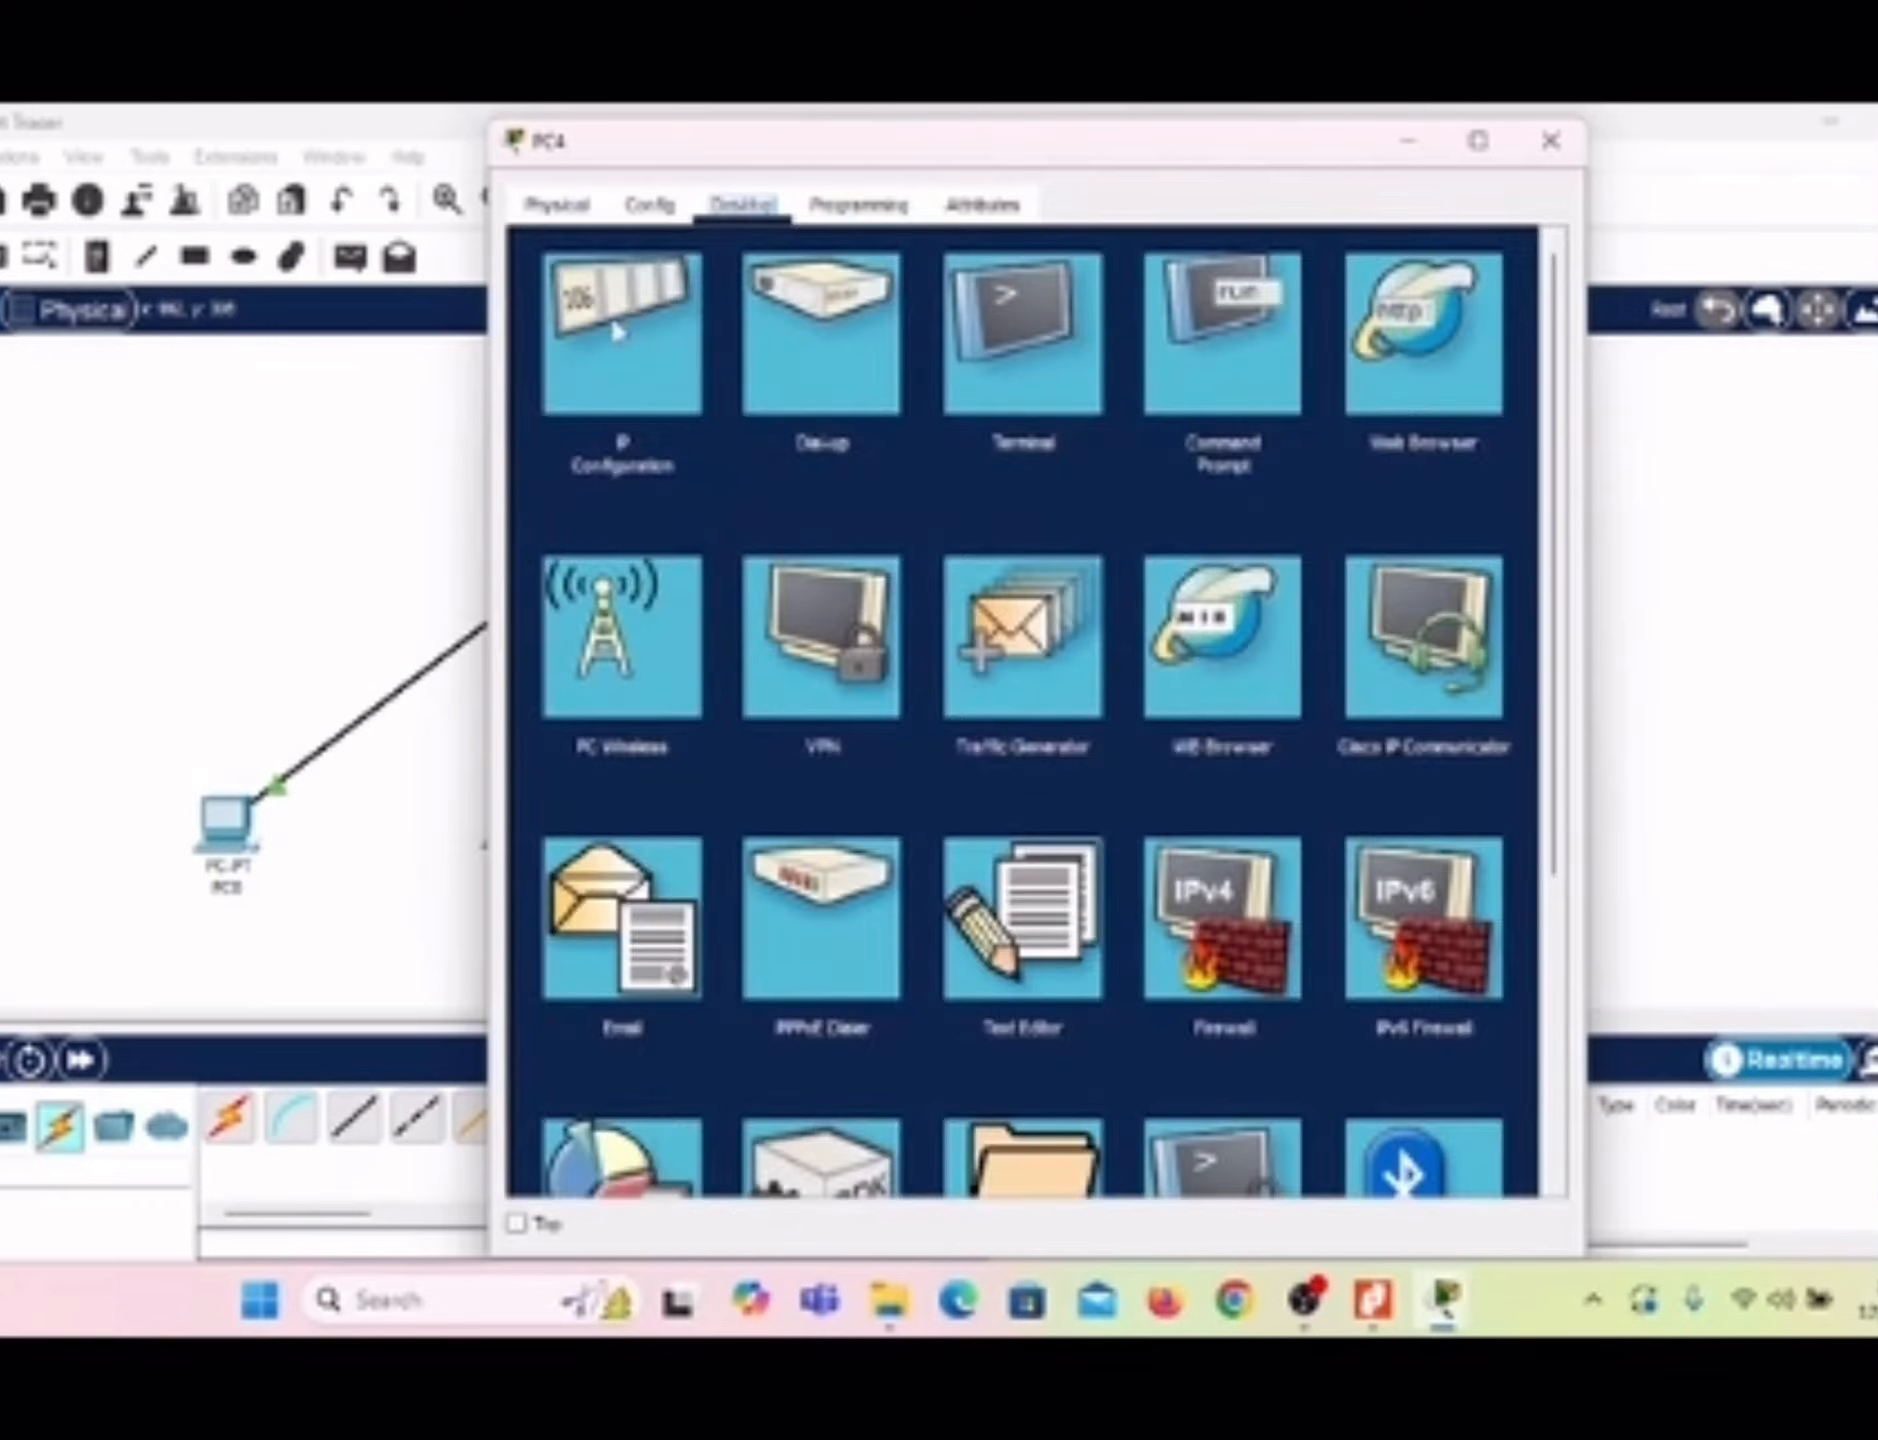
pyautogui.click(588, 351)
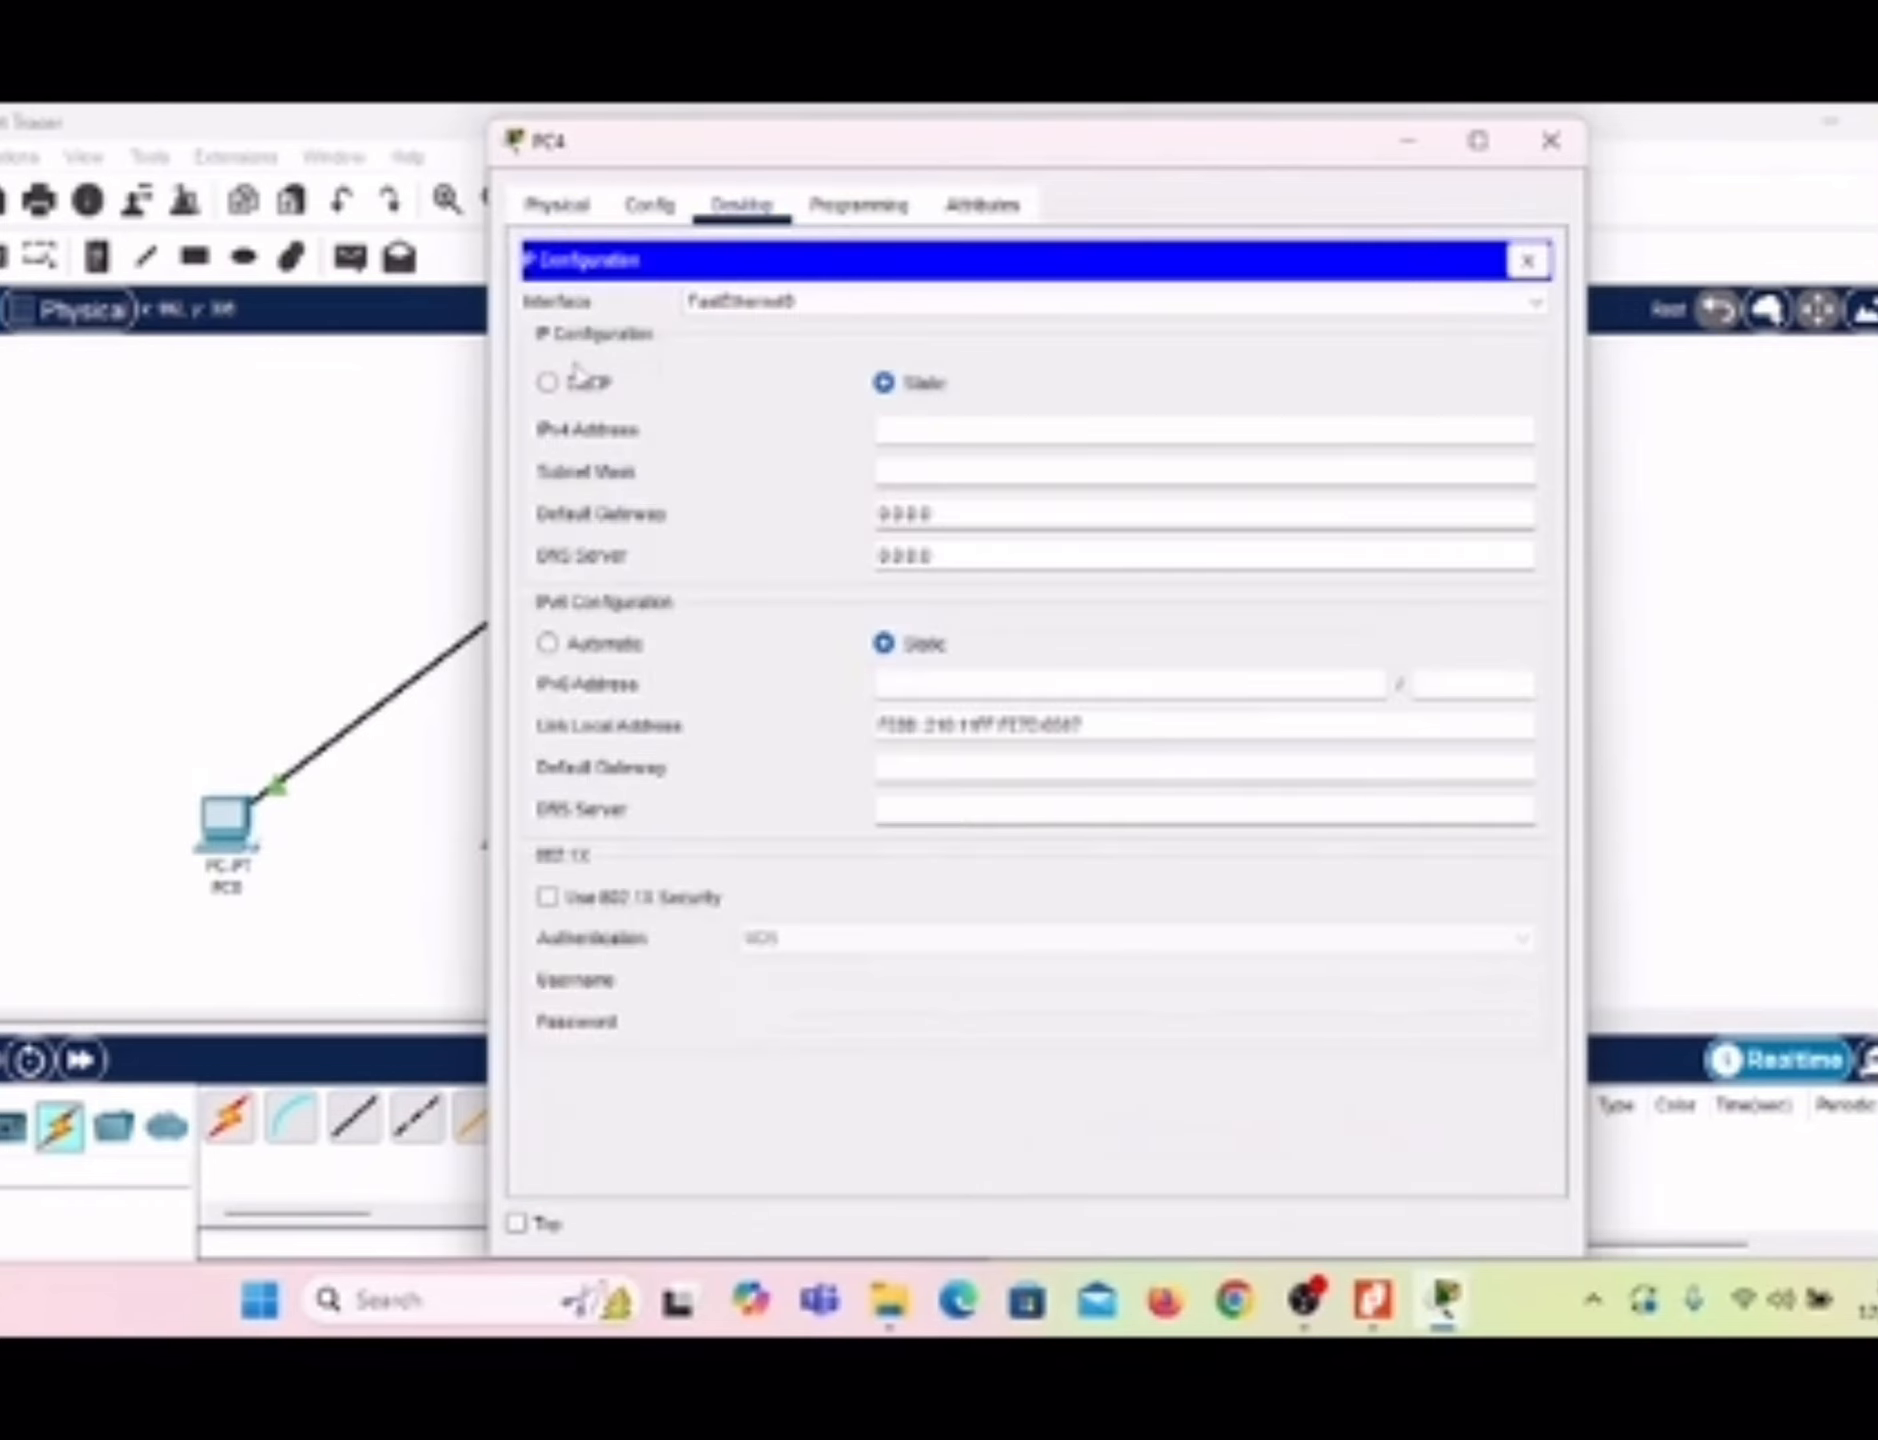
pyautogui.click(550, 383)
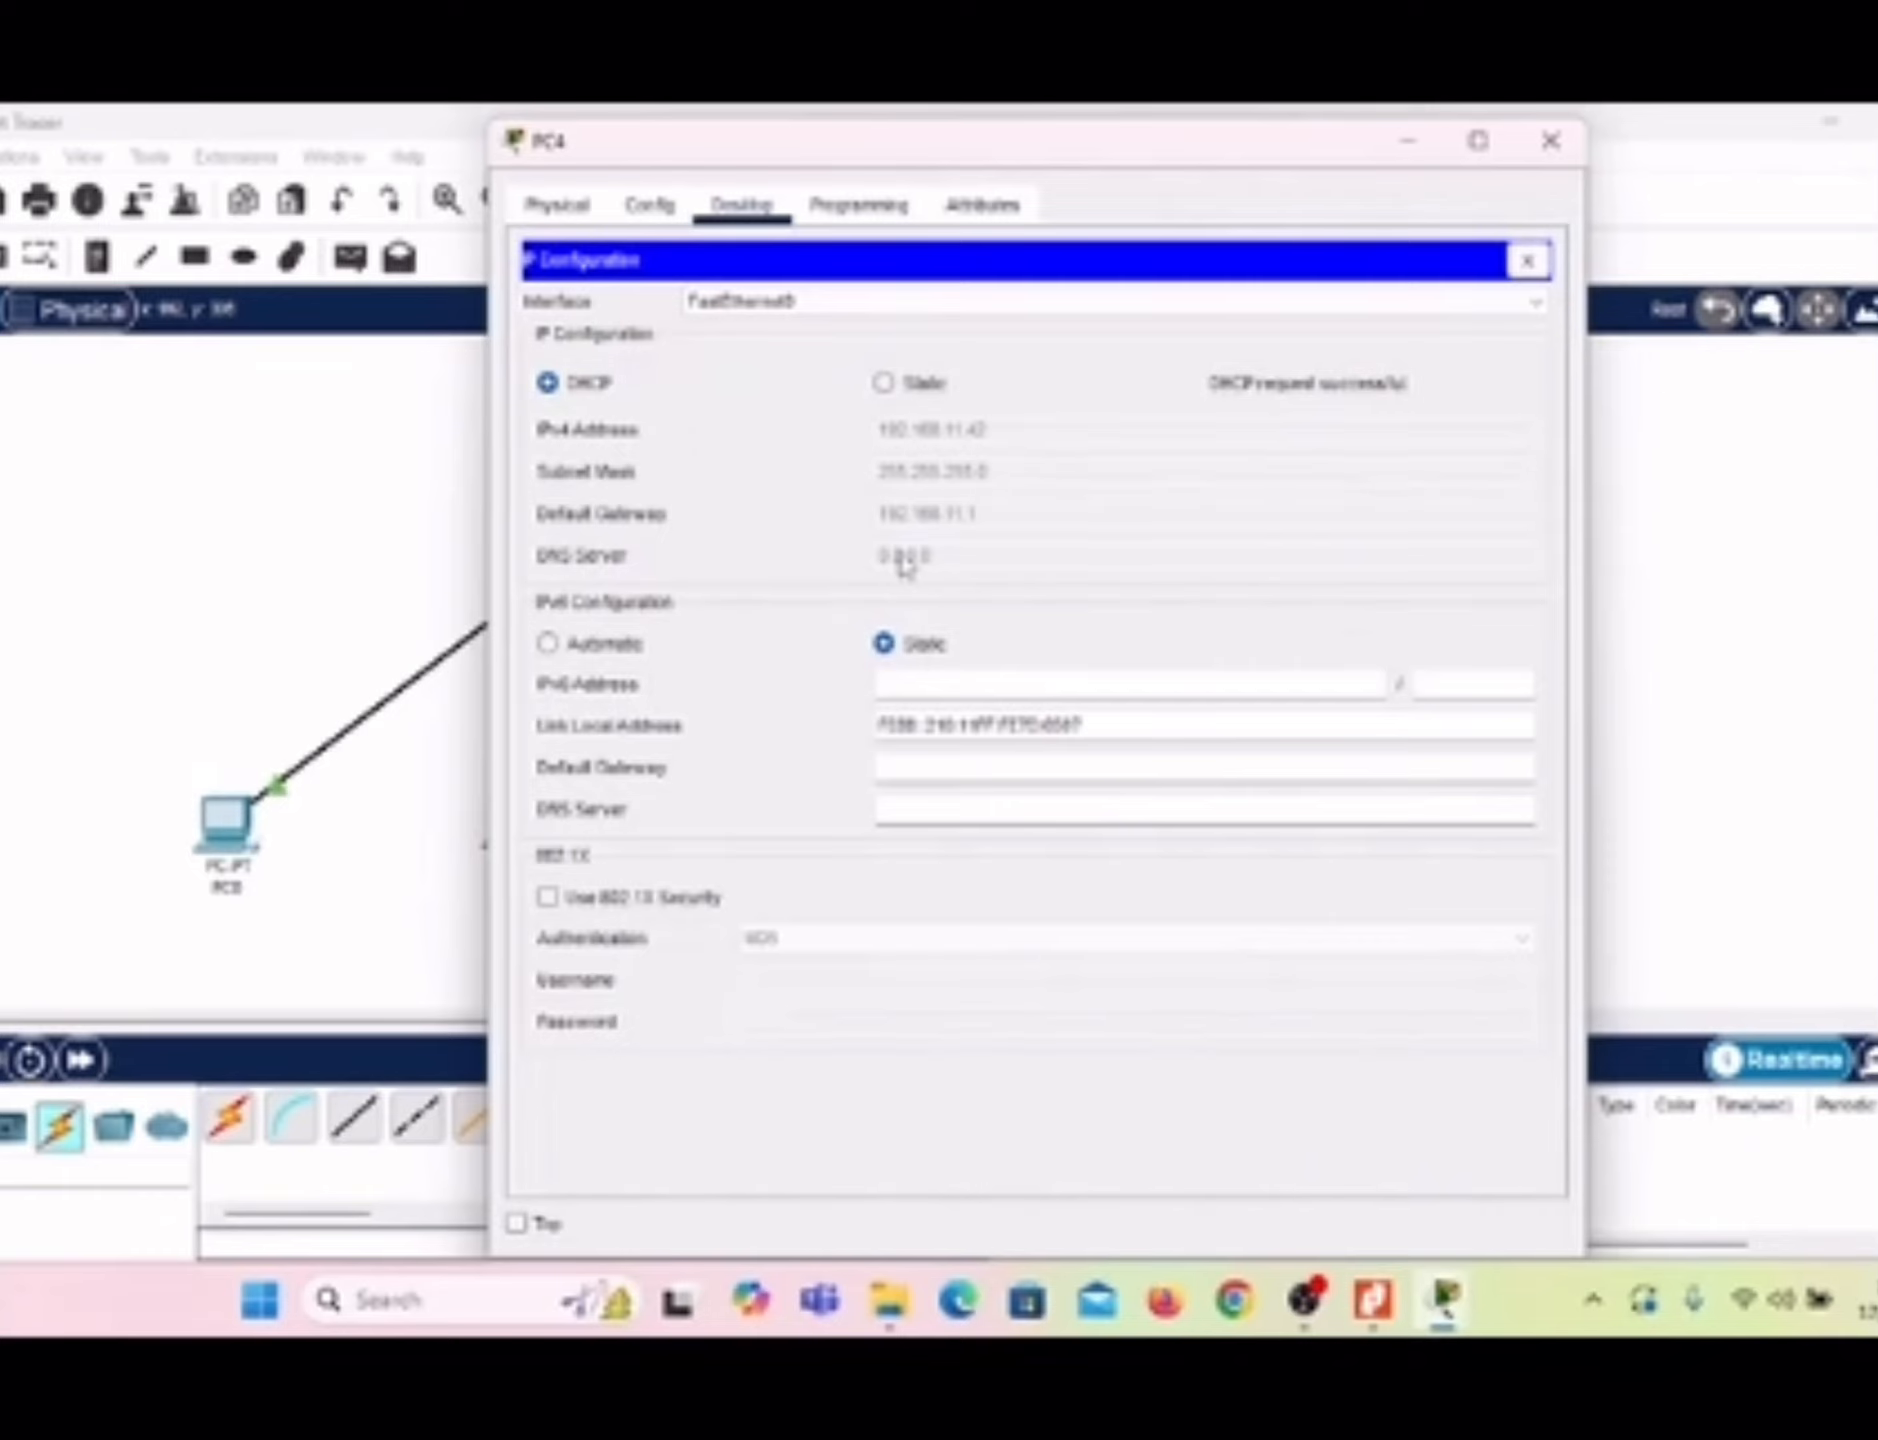
pyautogui.click(518, 1222)
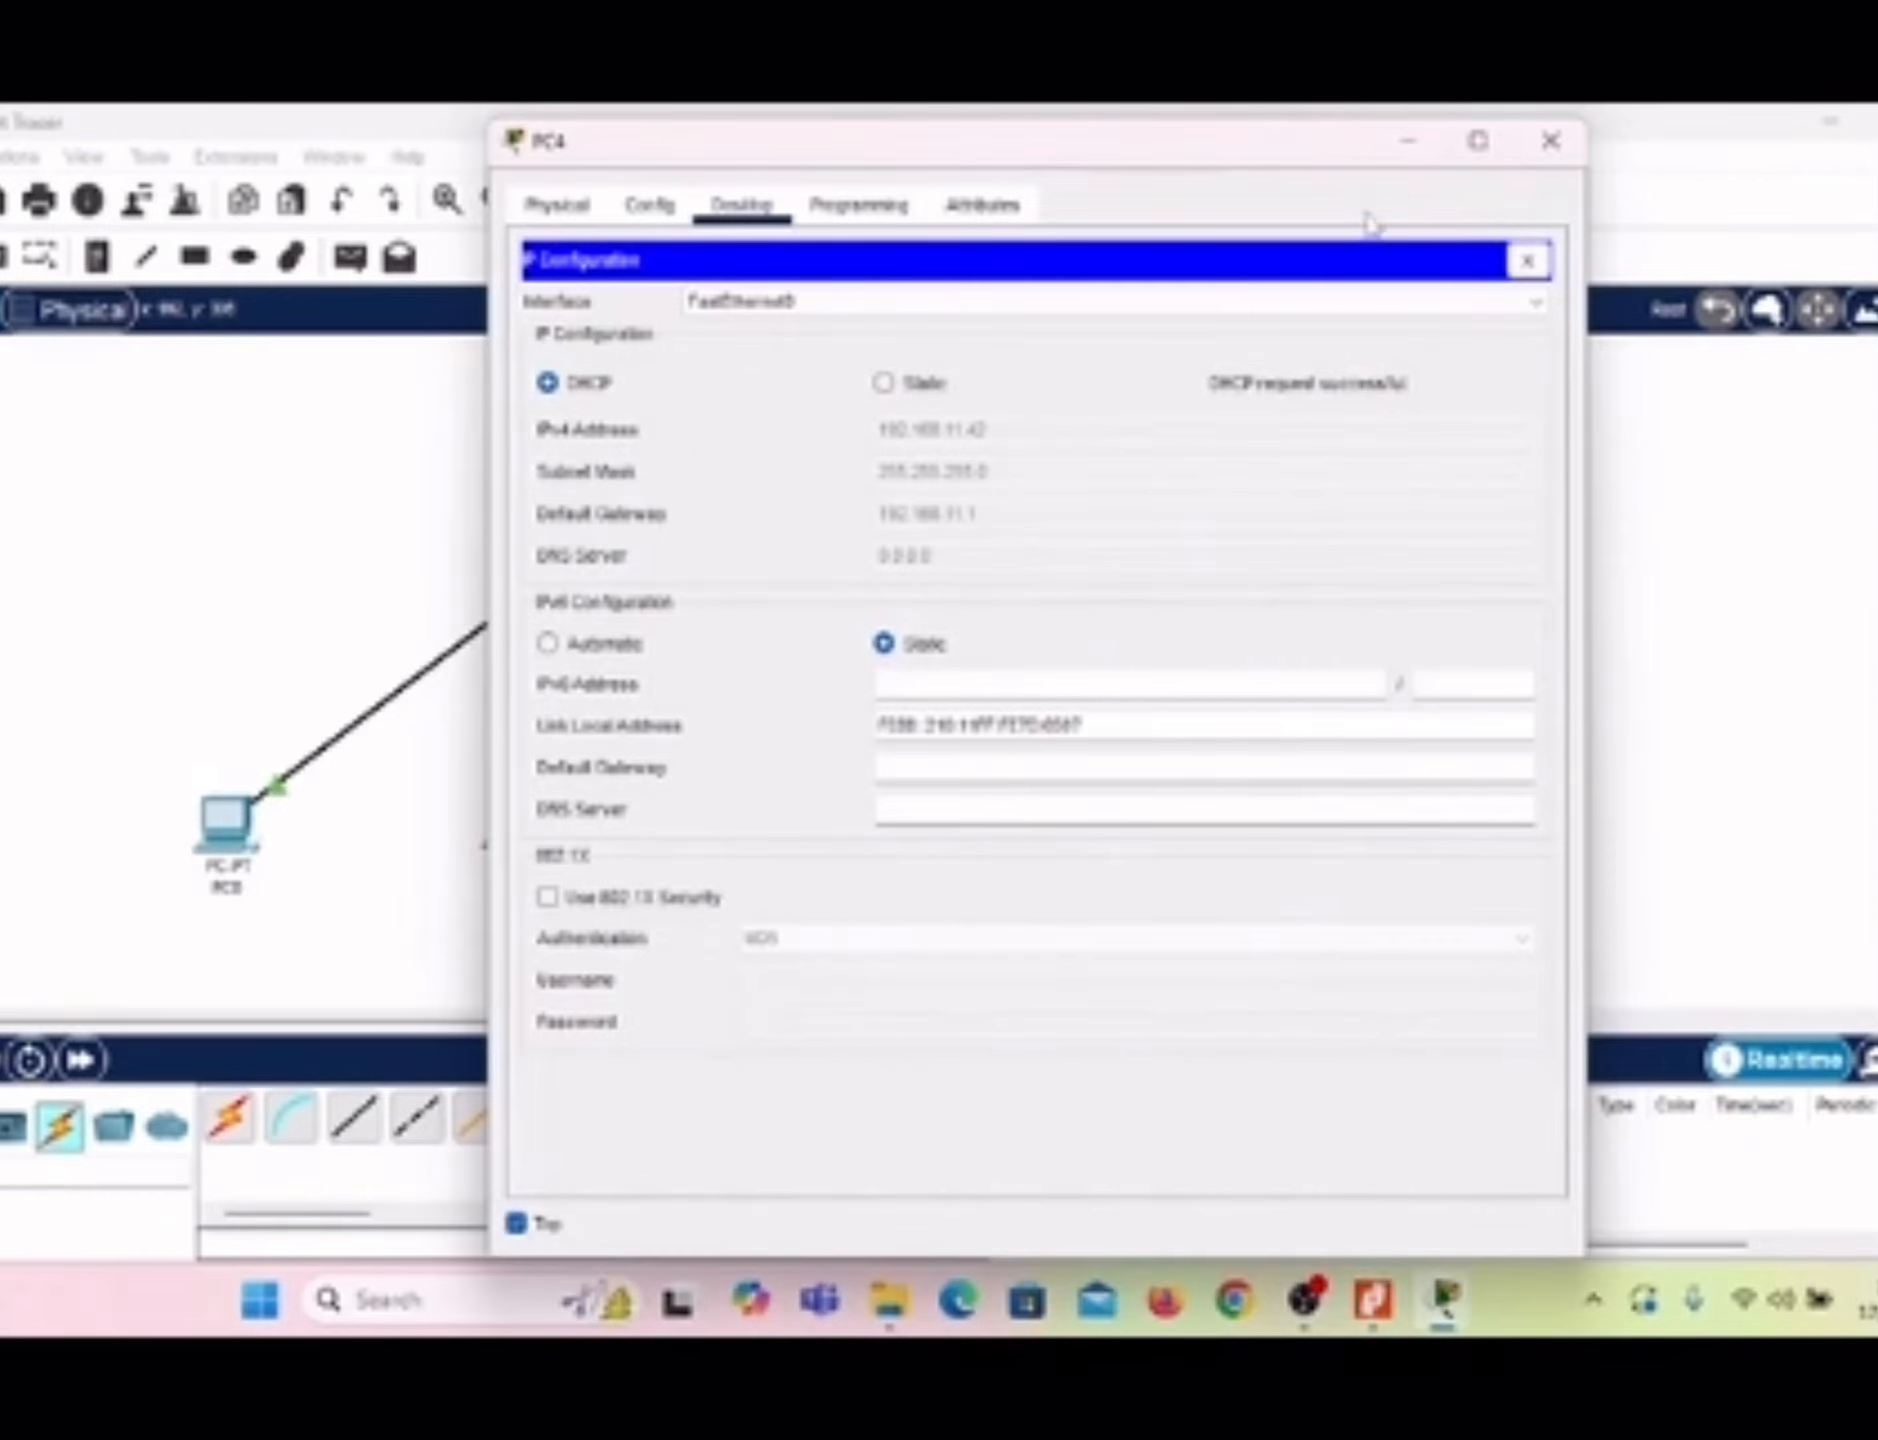
pyautogui.click(1411, 150)
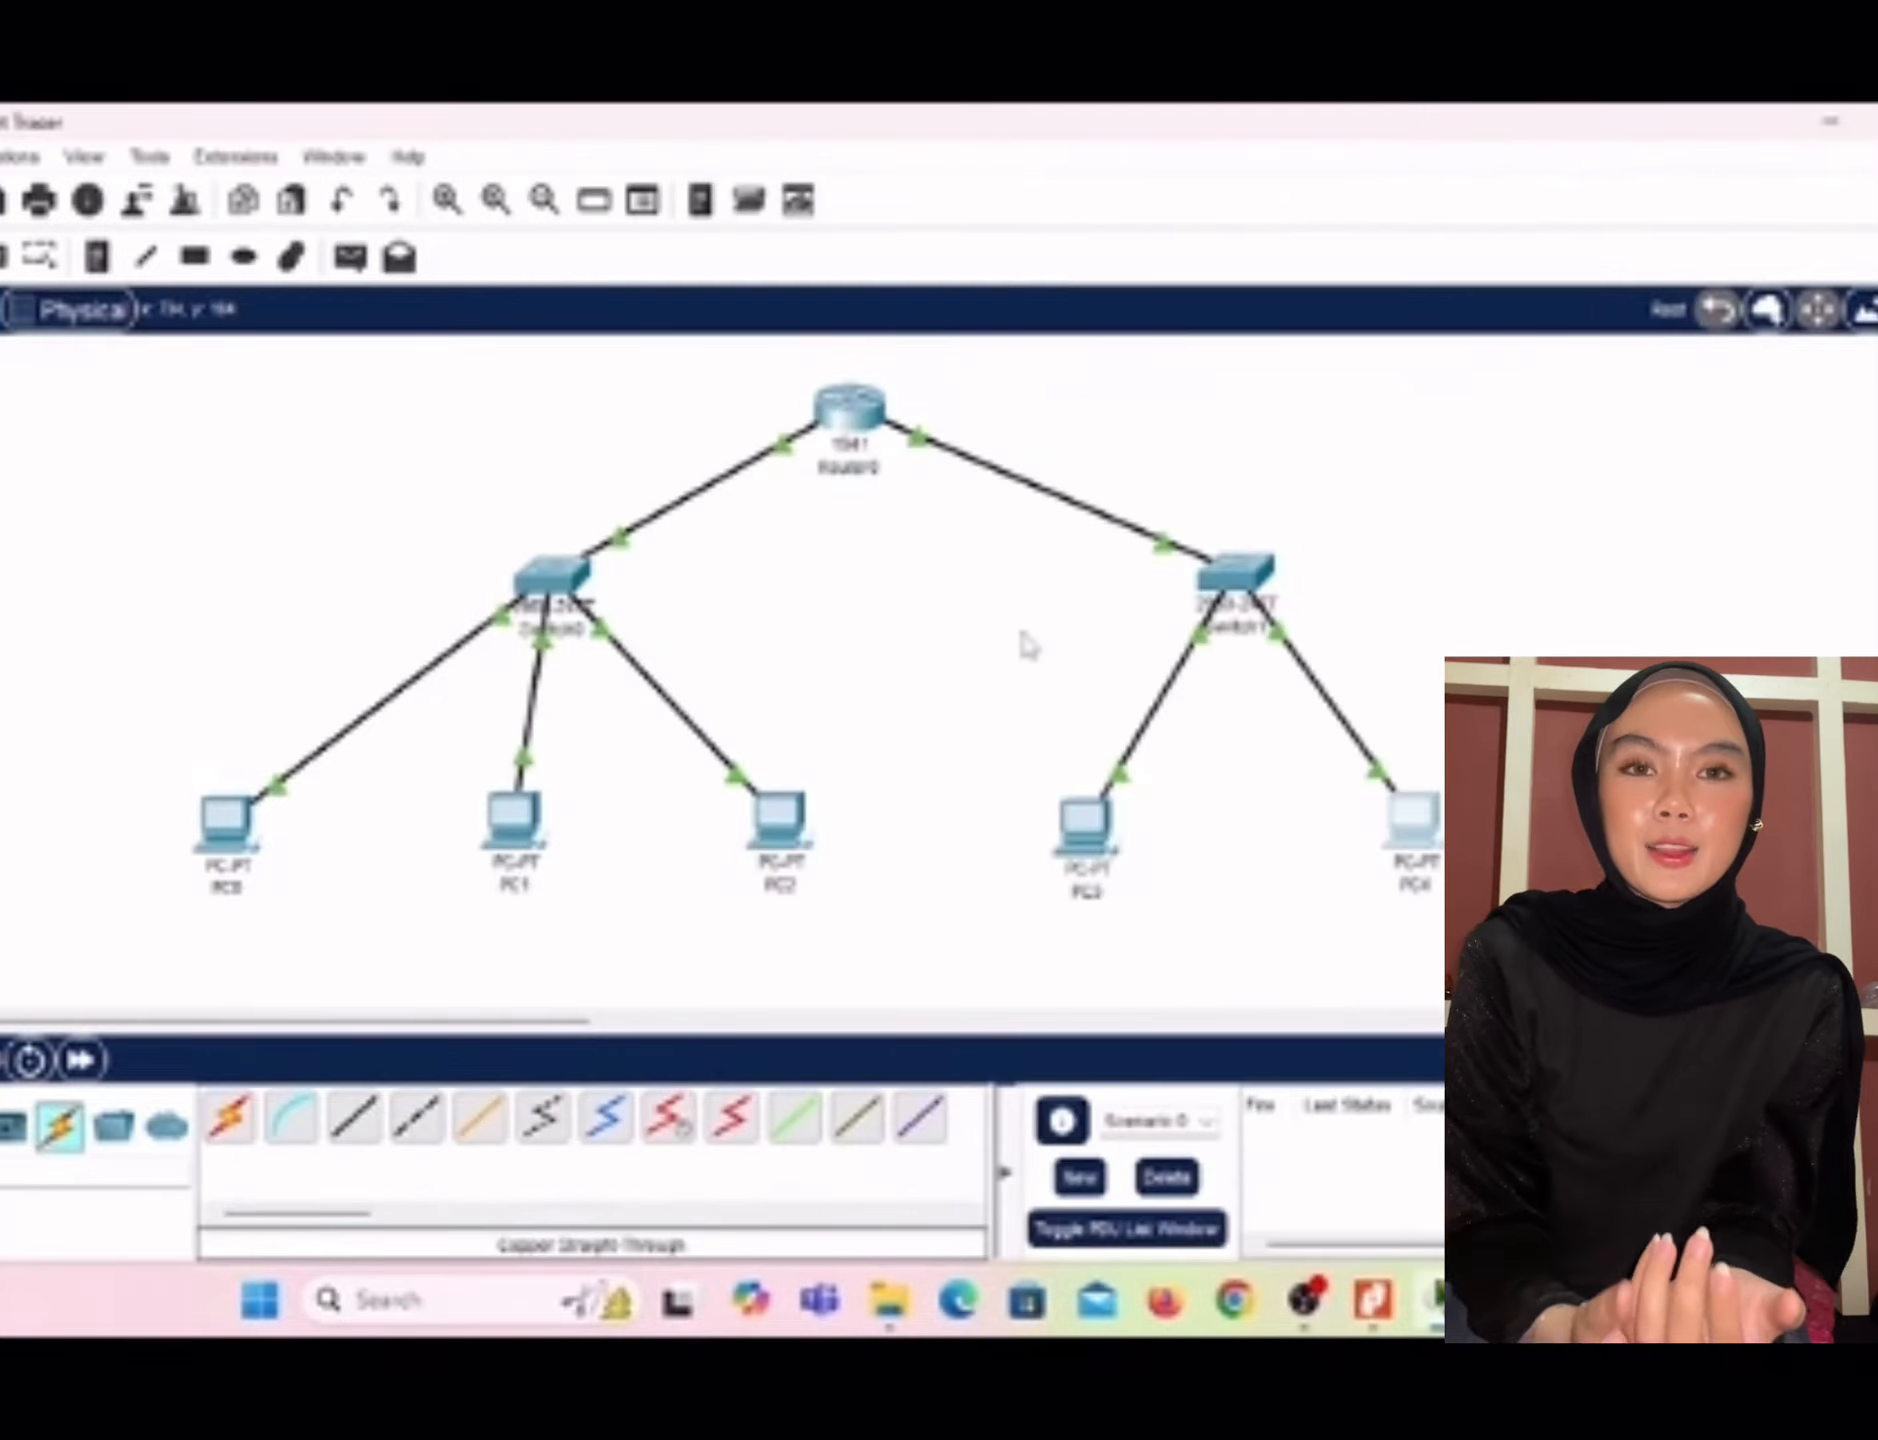